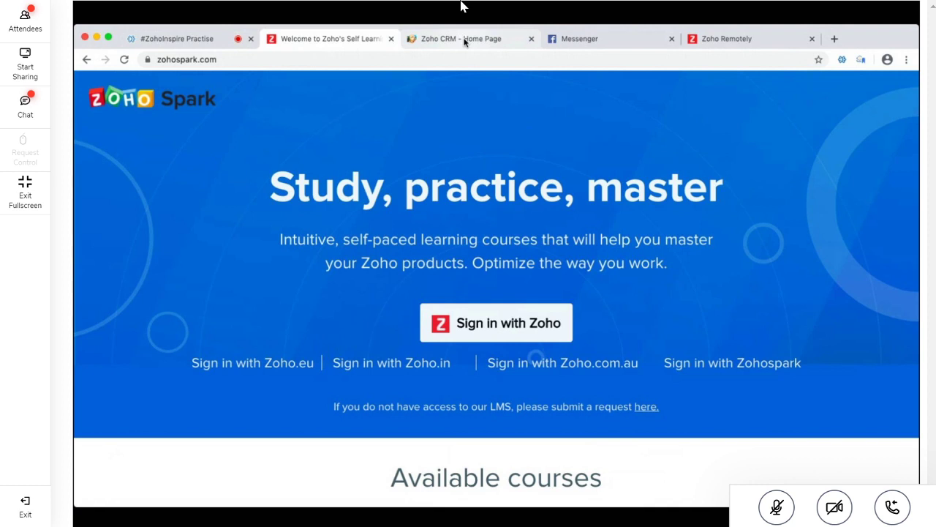
Switch between the Zoho CRM home and Zoho Spark tabs, ending on the #ZohoInspire meeting chat
{"action": "left_click", "coordinate": [463, 40]}
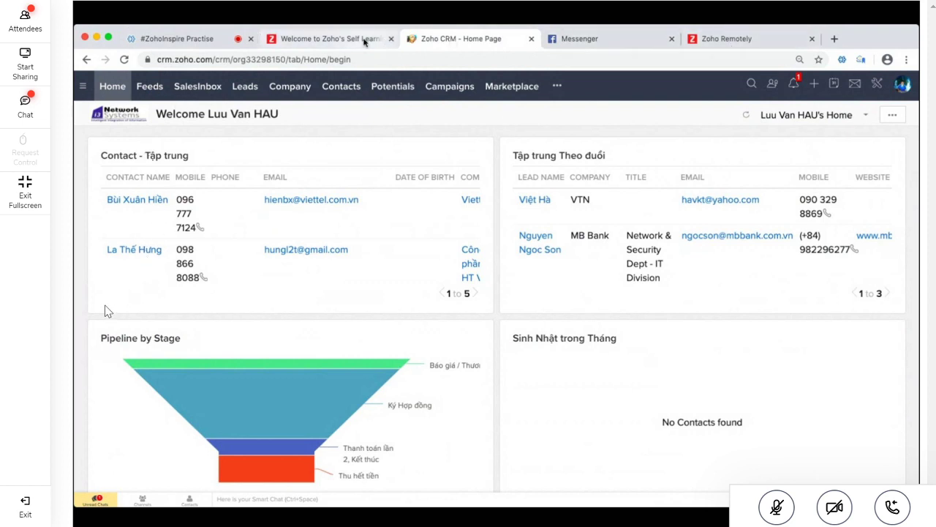
{"action": "left_click", "coordinate": [351, 38]}
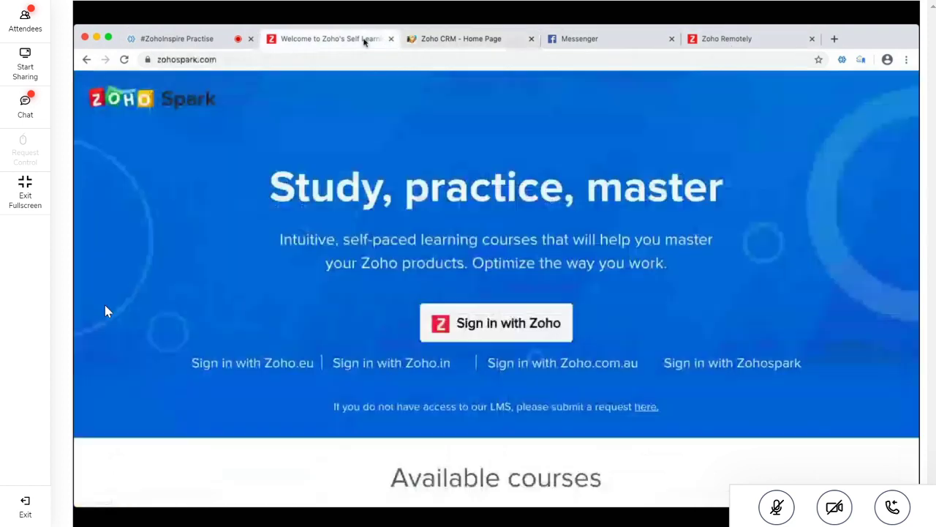
{"action": "left_click", "coordinate": [433, 41]}
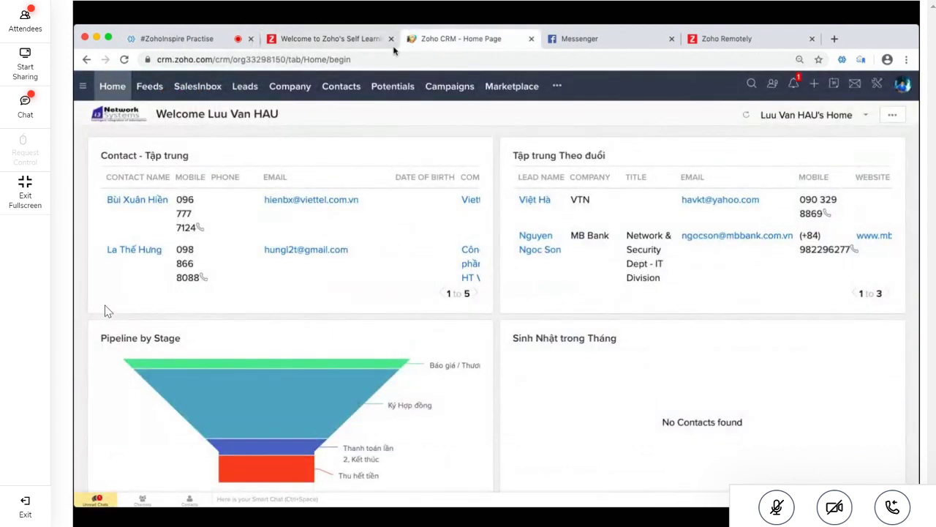
{"action": "left_click", "coordinate": [209, 40]}
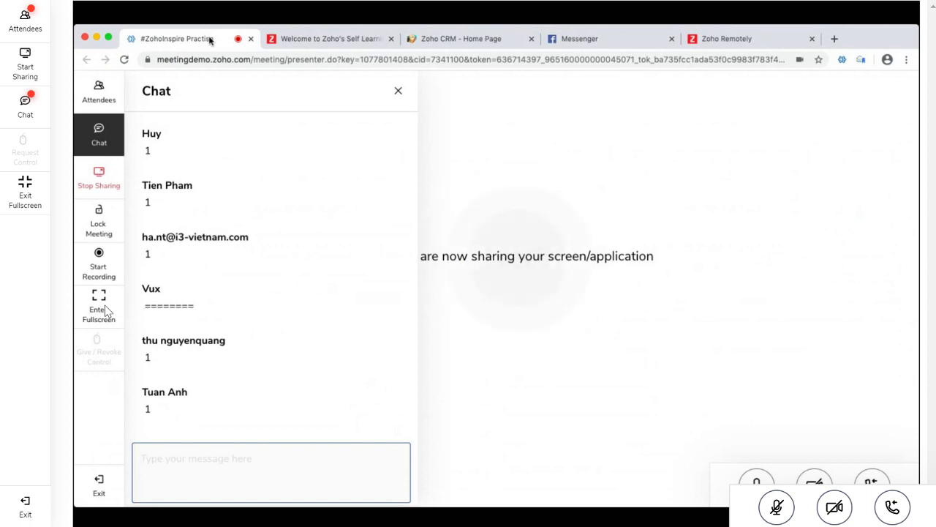
Show the meeting's Attendee List in the sidebar and scroll through it
{"action": "left_click", "coordinate": [99, 92]}
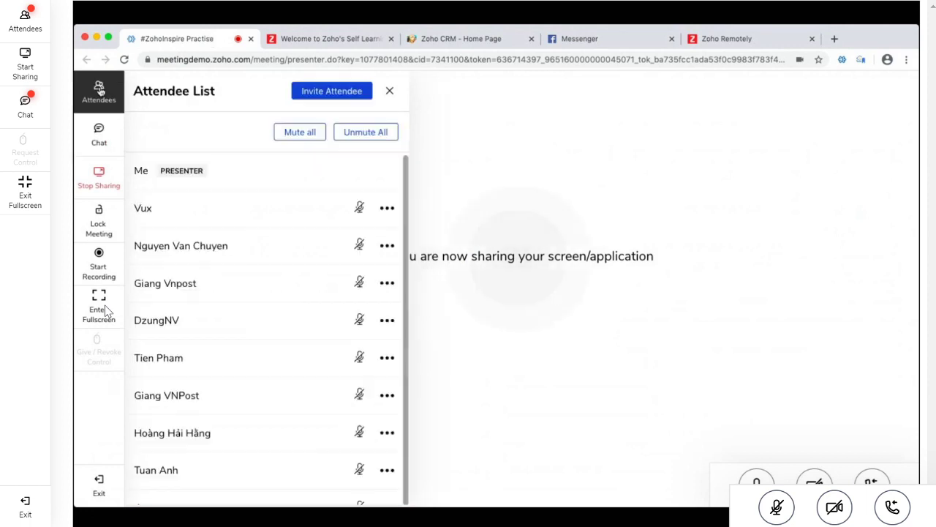
{"action": "scroll", "coordinate": [257, 339], "scroll_direction": "down", "scroll_amount": 3}
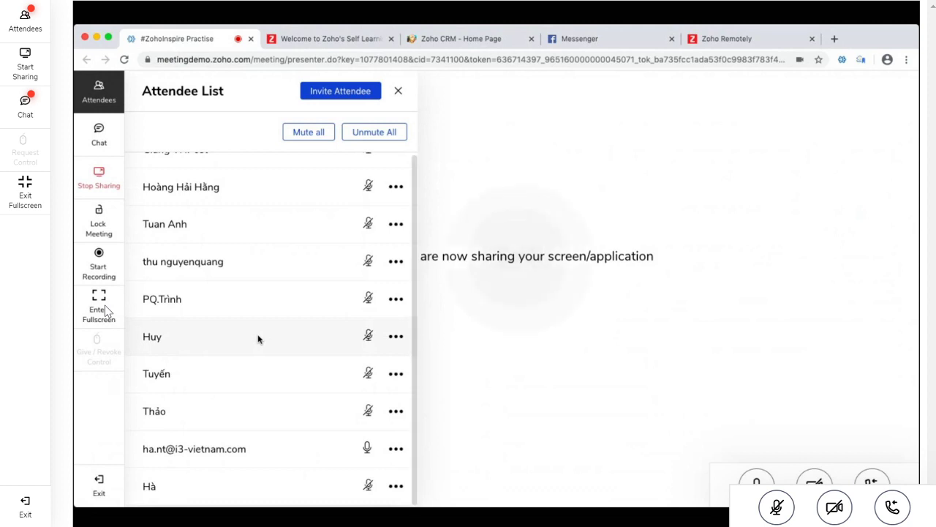
{"action": "scroll", "coordinate": [257, 339], "scroll_direction": "up", "scroll_amount": 1}
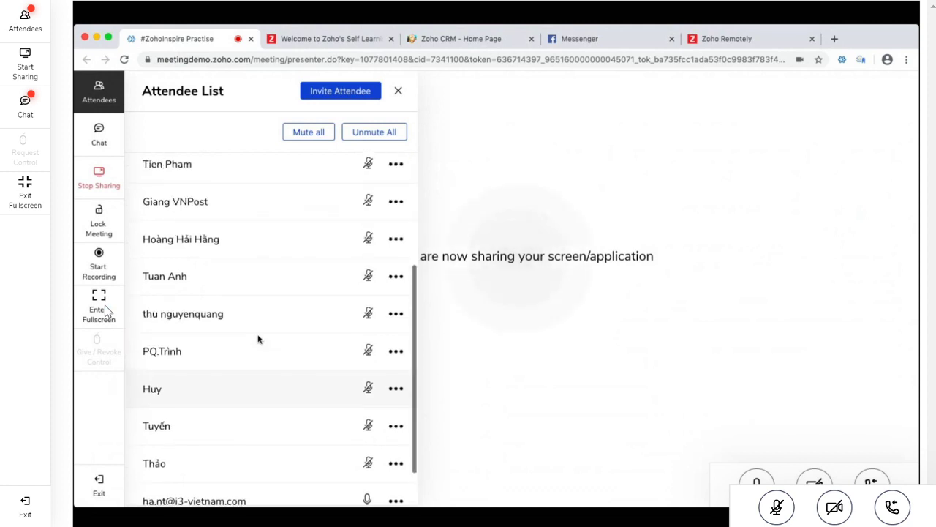
{"action": "scroll", "coordinate": [257, 339], "scroll_direction": "up", "scroll_amount": 2}
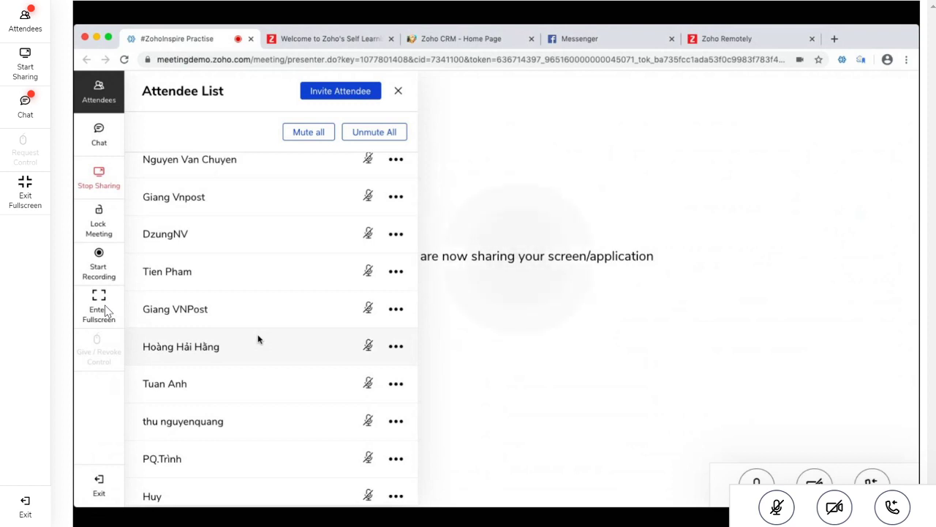
{"action": "scroll", "coordinate": [257, 338], "scroll_direction": "up", "scroll_amount": 2}
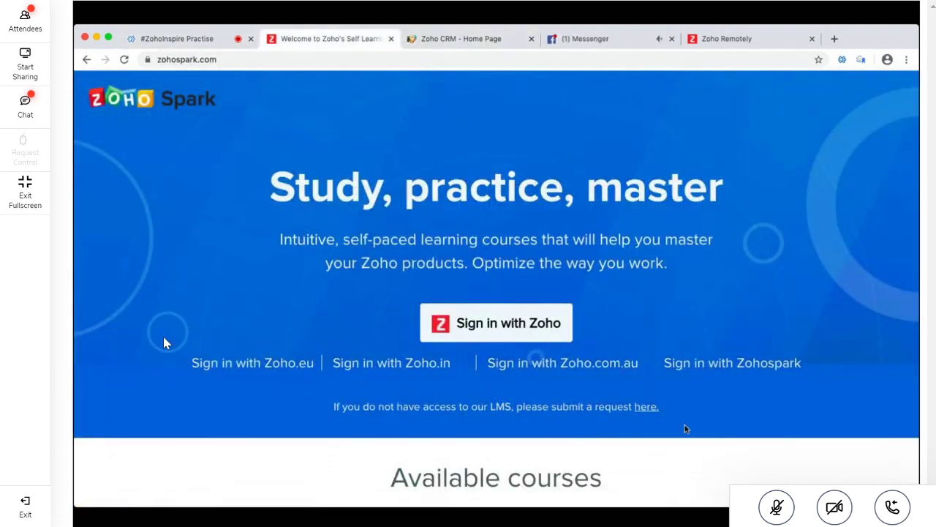
Close the Messenger and Zoho Remotely tabs and select the zohospark.com address
{"action": "left_click", "coordinate": [671, 39]}
{"action": "left_click", "coordinate": [671, 39]}
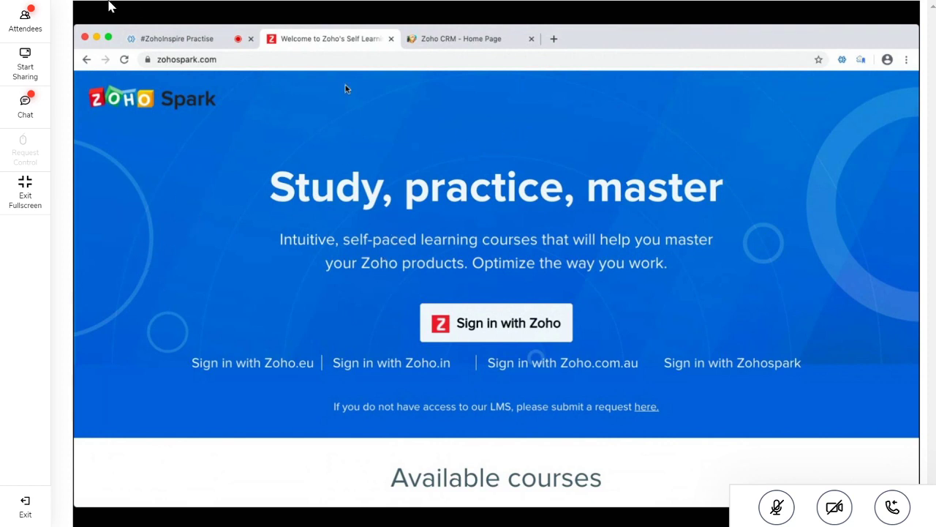
{"action": "left_click", "coordinate": [330, 60]}
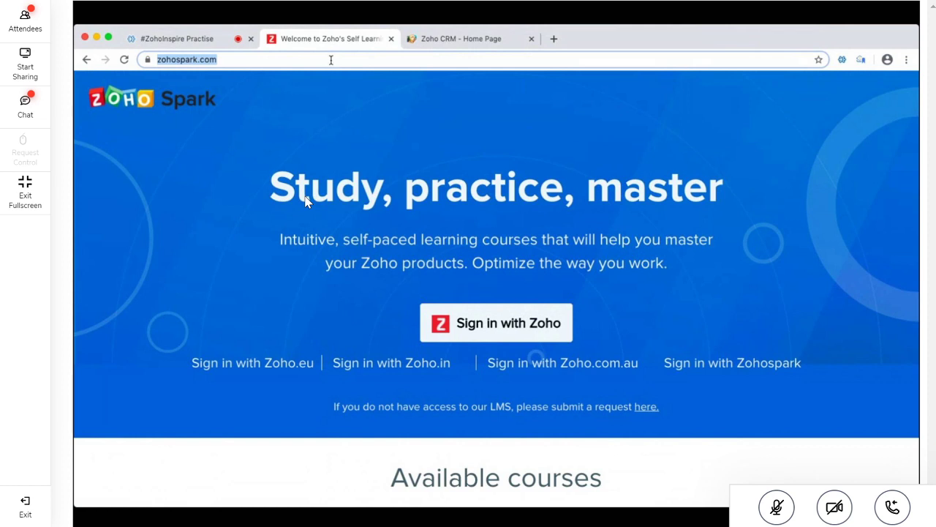
{"action": "left_click", "coordinate": [18, 119]}
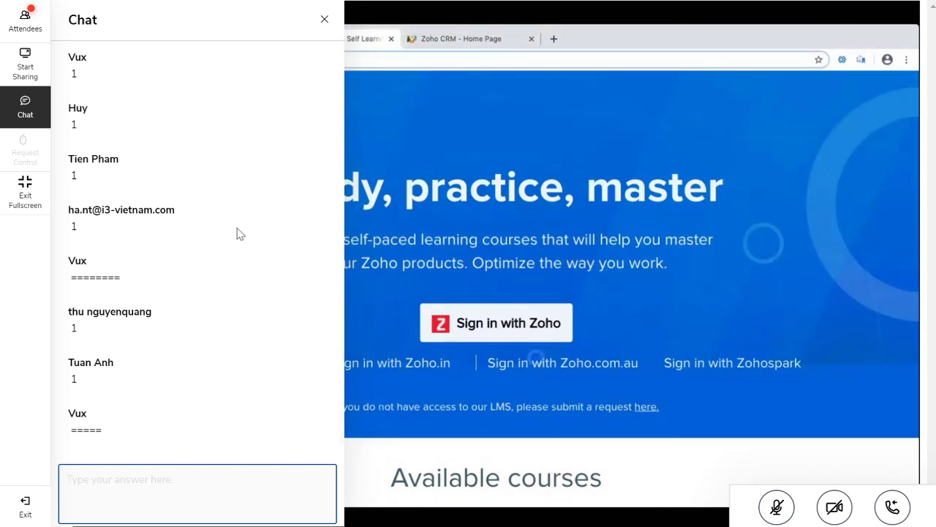
{"action": "left_click", "coordinate": [20, 111]}
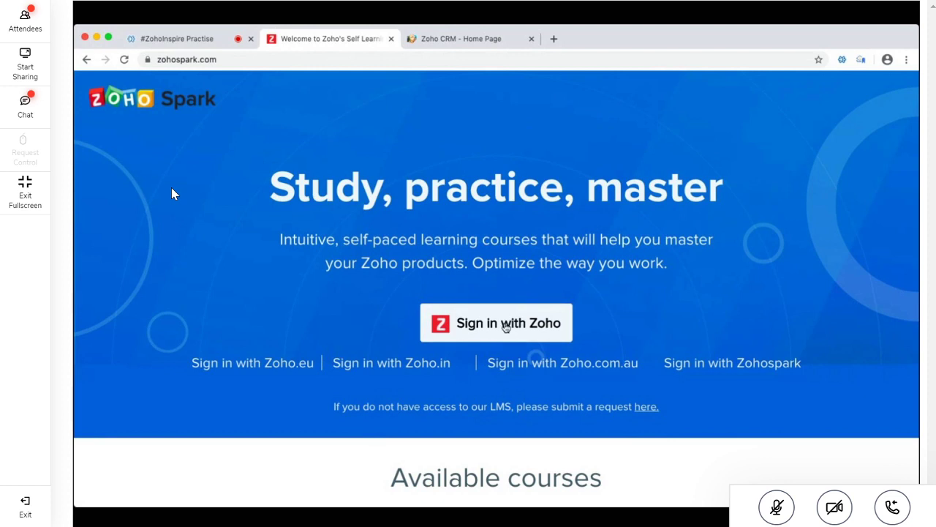
Sign in to Zoho Spark with a Zoho account
{"action": "left_click", "coordinate": [505, 326]}
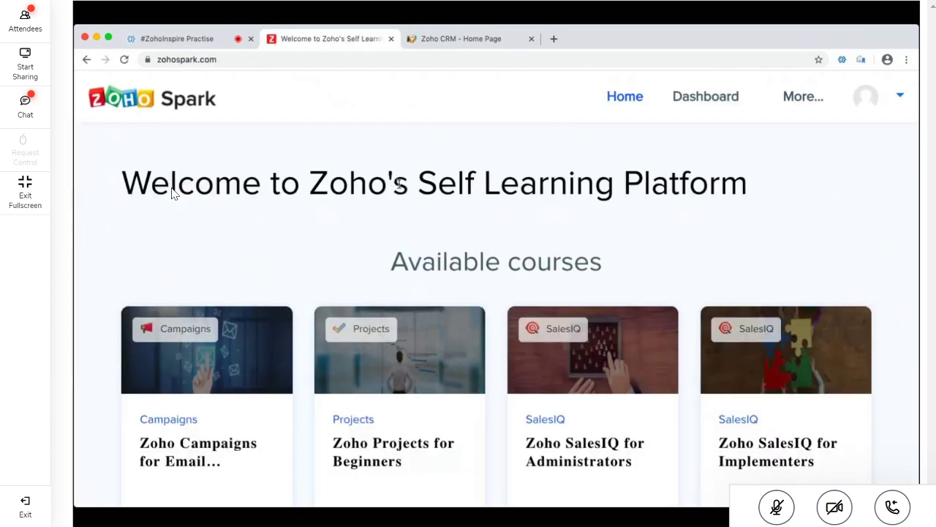
{"action": "triple_click", "coordinate": [422, 184]}
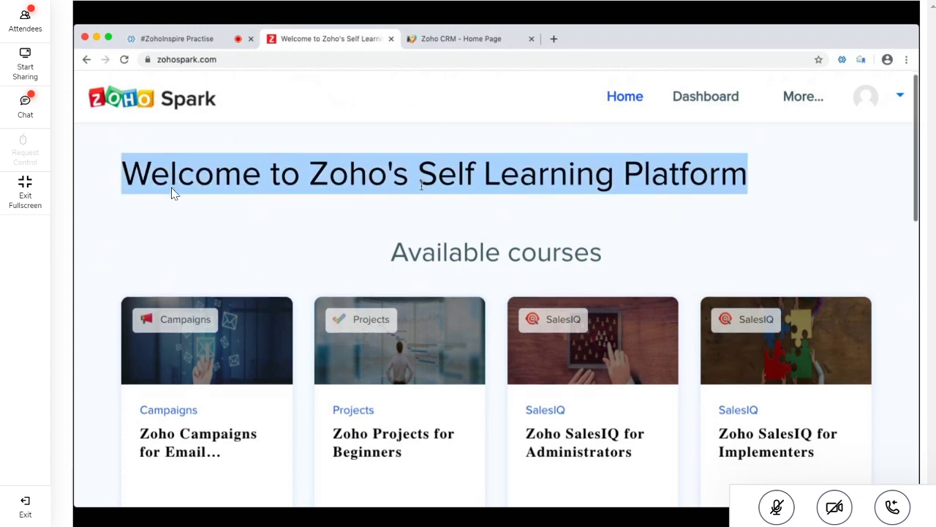
{"action": "scroll", "coordinate": [421, 186], "scroll_direction": "down", "scroll_amount": 2}
{"action": "triple_click", "coordinate": [428, 203]}
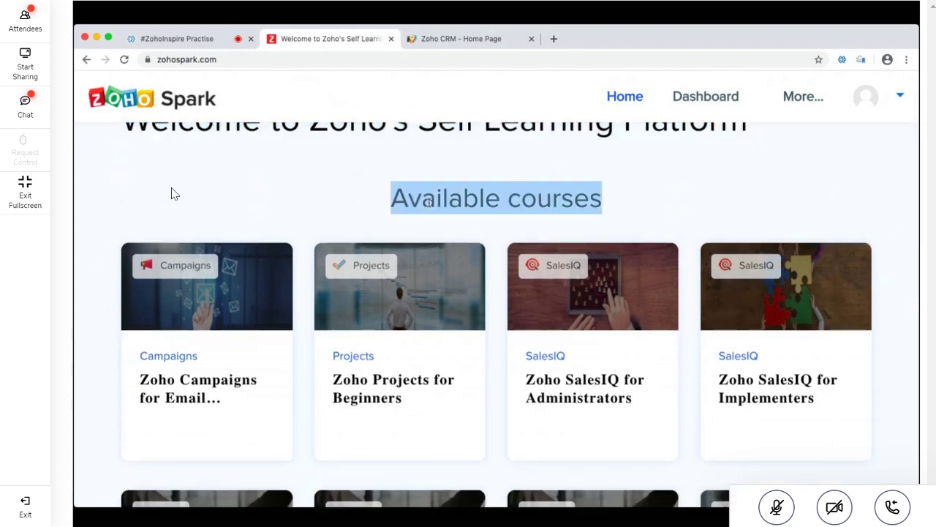
{"action": "scroll", "coordinate": [430, 205], "scroll_direction": "down", "scroll_amount": 3}
{"action": "scroll", "coordinate": [430, 208], "scroll_direction": "down", "scroll_amount": 4}
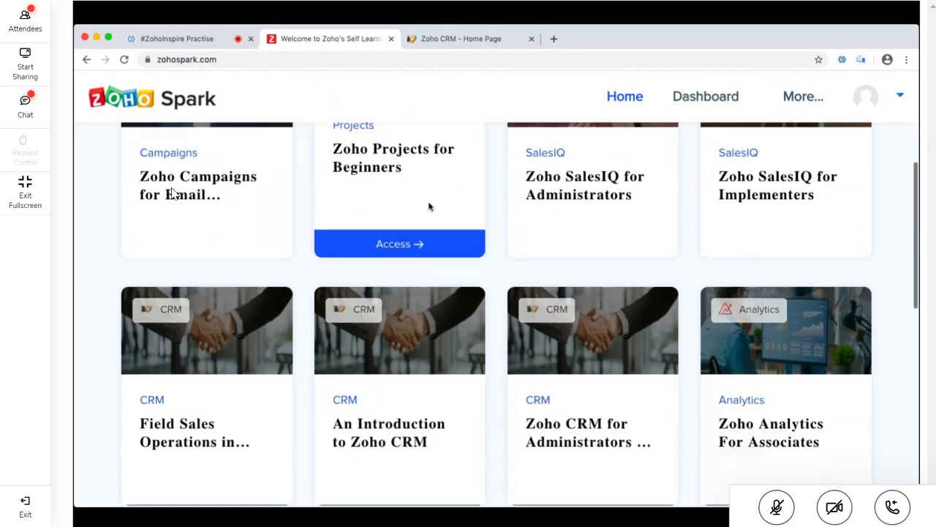
{"action": "scroll", "coordinate": [430, 208], "scroll_direction": "down", "scroll_amount": 6}
{"action": "scroll", "coordinate": [430, 208], "scroll_direction": "down", "scroll_amount": 5}
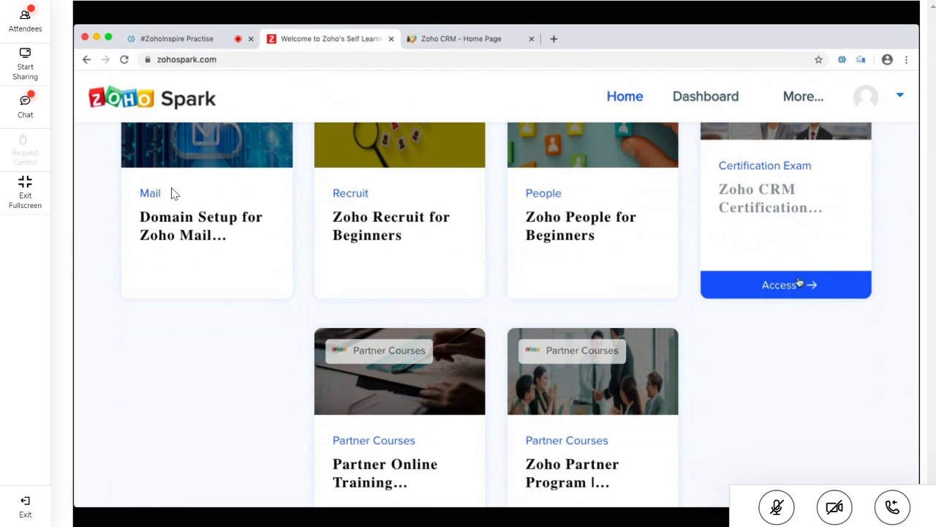
{"action": "scroll", "coordinate": [808, 252], "scroll_direction": "up", "scroll_amount": 3}
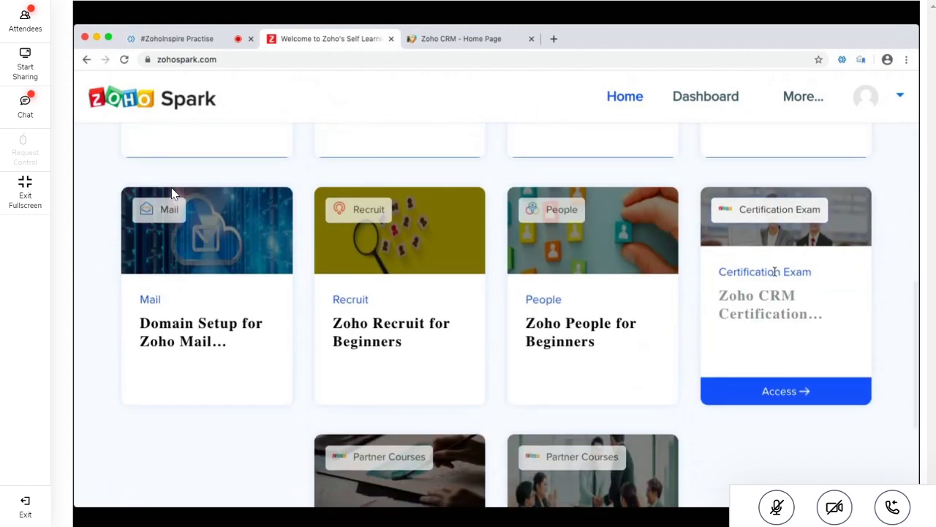
{"action": "scroll", "coordinate": [774, 271], "scroll_direction": "down", "scroll_amount": 3}
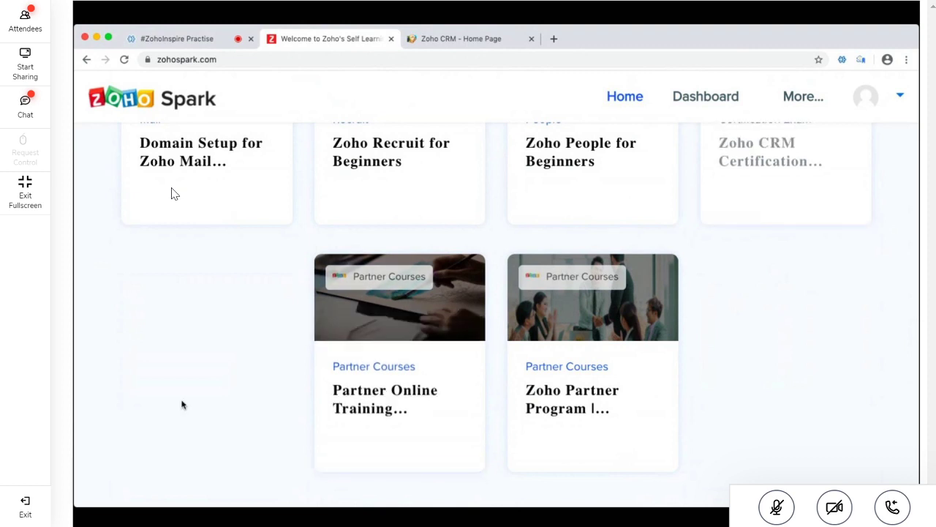
{"action": "scroll", "coordinate": [174, 193], "scroll_direction": "up", "scroll_amount": 3}
{"action": "scroll", "coordinate": [174, 193], "scroll_direction": "up", "scroll_amount": 3}
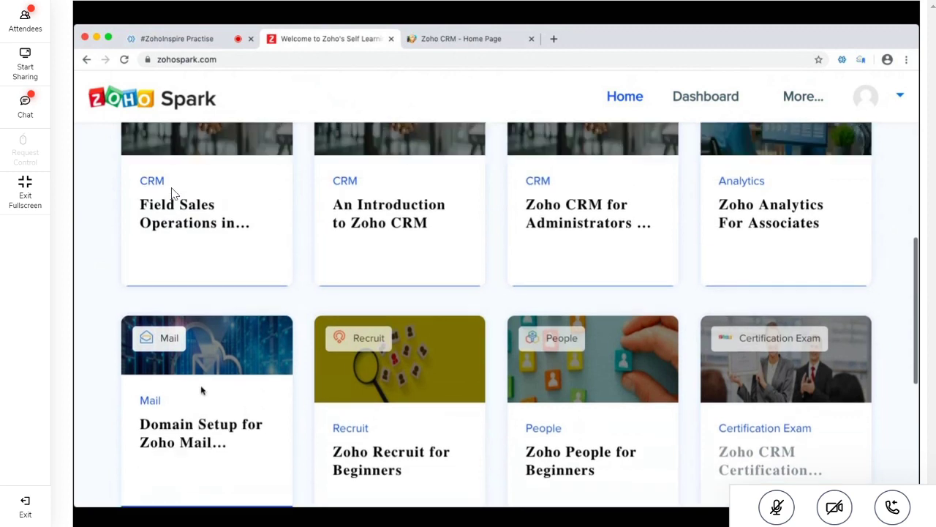
{"action": "scroll", "coordinate": [174, 193], "scroll_direction": "up", "scroll_amount": 4}
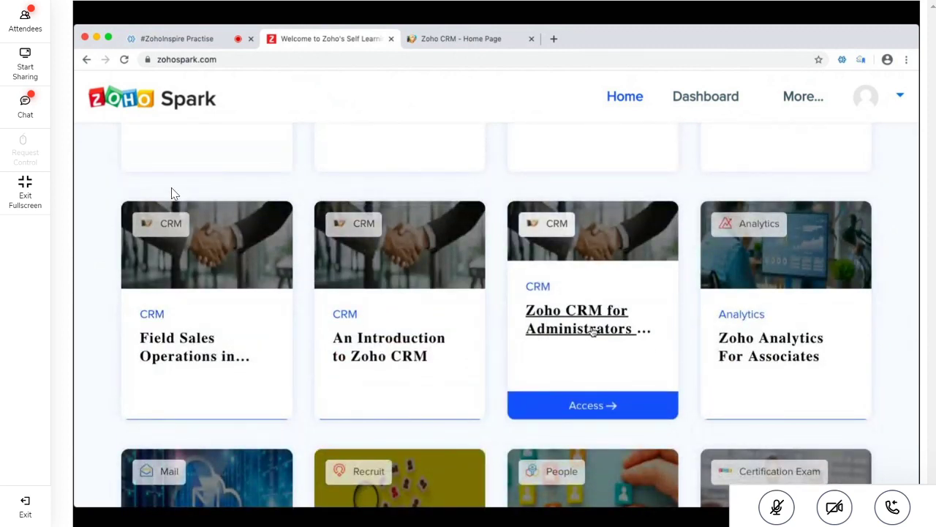
Open the Zoho CRM for Administrators course and highlight its Study Materials title
{"action": "left_click", "coordinate": [593, 330]}
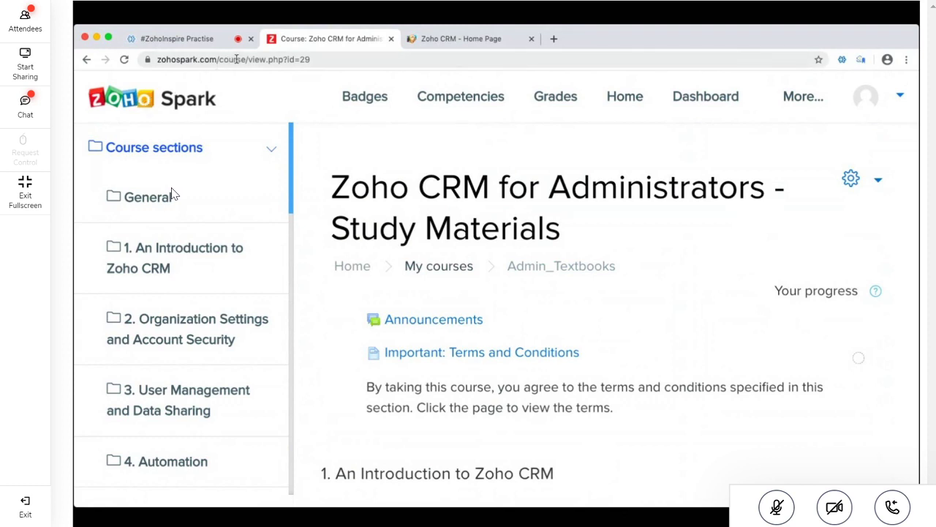
{"action": "double_click", "coordinate": [236, 58]}
{"action": "triple_click", "coordinate": [443, 201]}
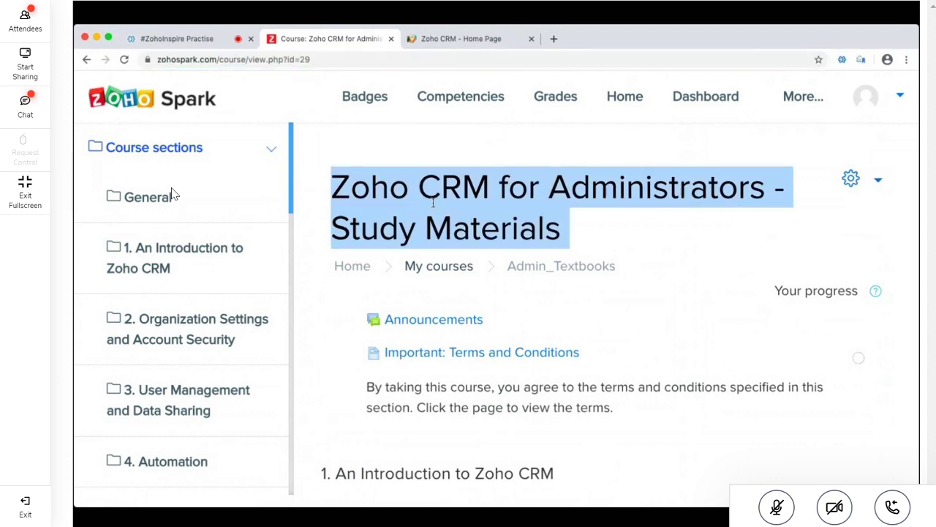
{"action": "left_click", "coordinate": [450, 208]}
{"action": "triple_click", "coordinate": [376, 207]}
Scroll down the course page to 10. Practice Exercises, the Quiz and Feedback
{"action": "scroll", "coordinate": [578, 324], "scroll_direction": "down", "scroll_amount": 2}
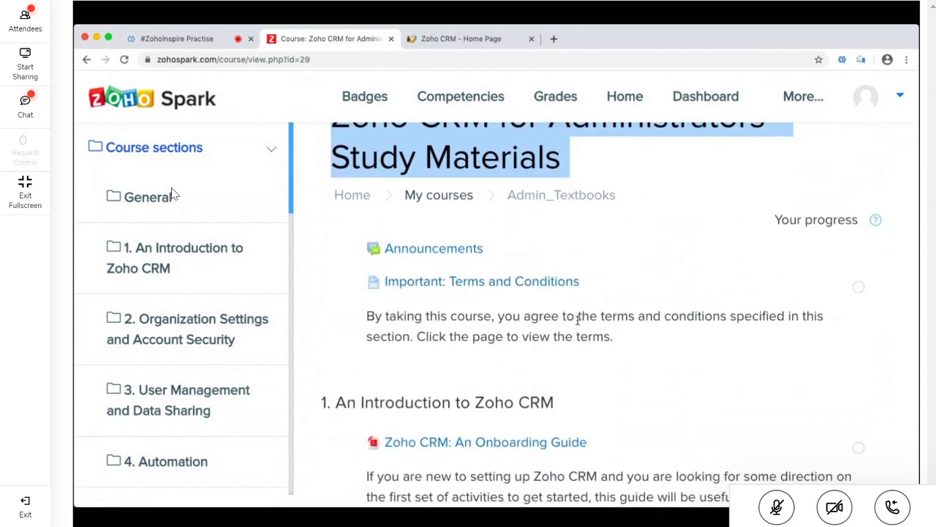
{"action": "scroll", "coordinate": [578, 319], "scroll_direction": "down", "scroll_amount": 7}
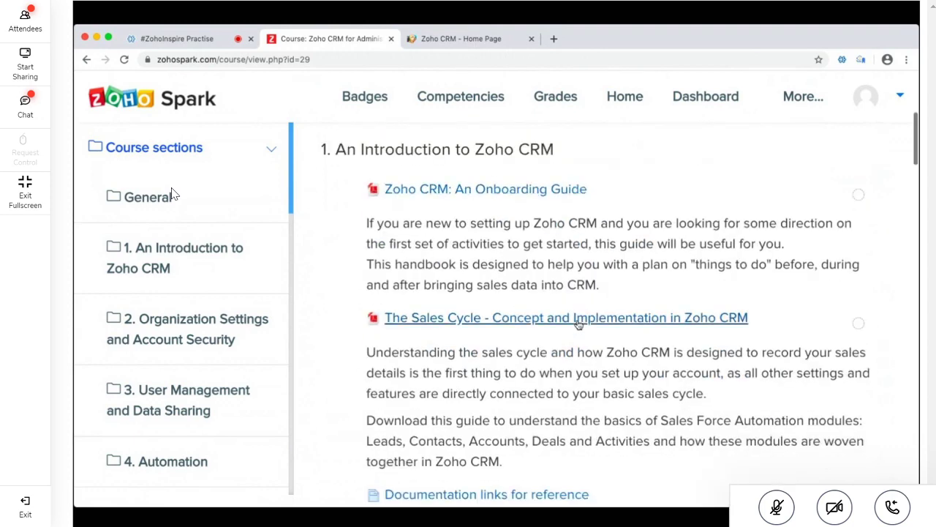
{"action": "scroll", "coordinate": [578, 324], "scroll_direction": "down", "scroll_amount": 5}
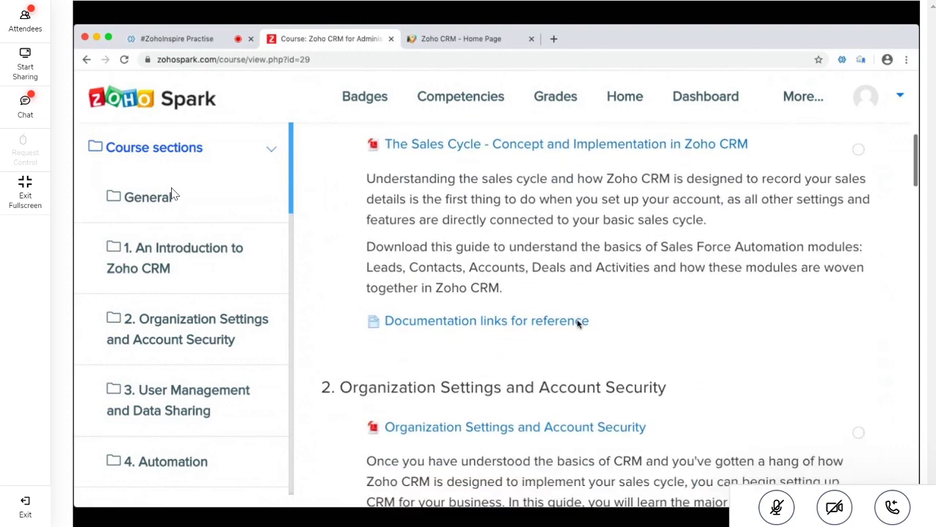
{"action": "scroll", "coordinate": [578, 324], "scroll_direction": "down", "scroll_amount": 5}
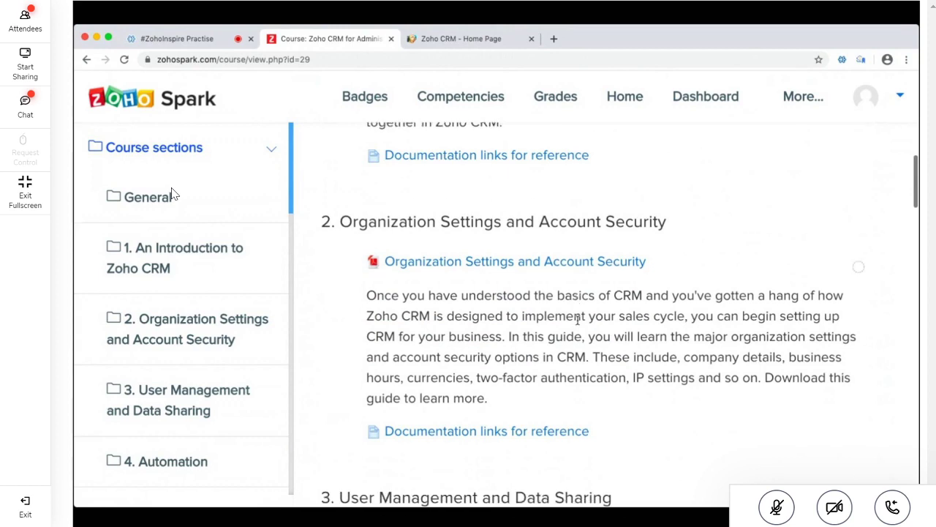
{"action": "scroll", "coordinate": [578, 322], "scroll_direction": "down", "scroll_amount": 9}
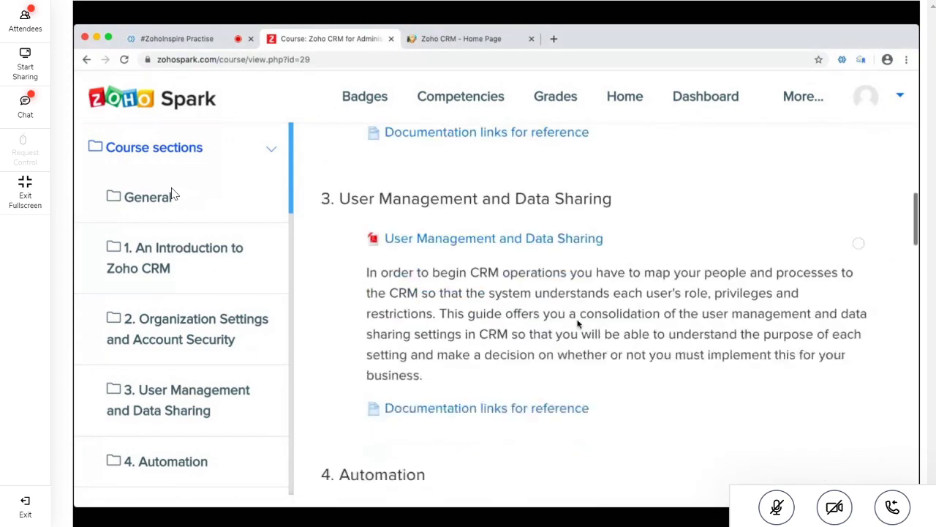
{"action": "scroll", "coordinate": [578, 324], "scroll_direction": "down", "scroll_amount": 6}
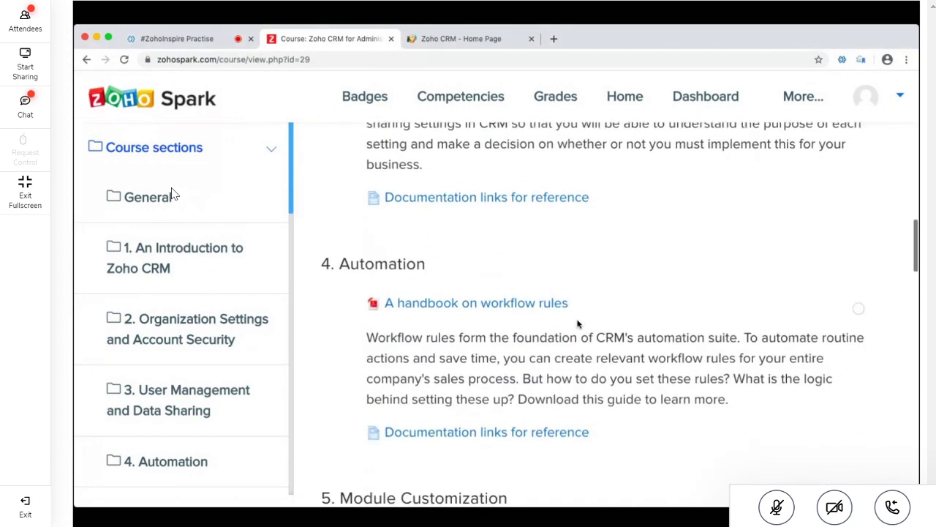
{"action": "scroll", "coordinate": [577, 324], "scroll_direction": "down", "scroll_amount": 8}
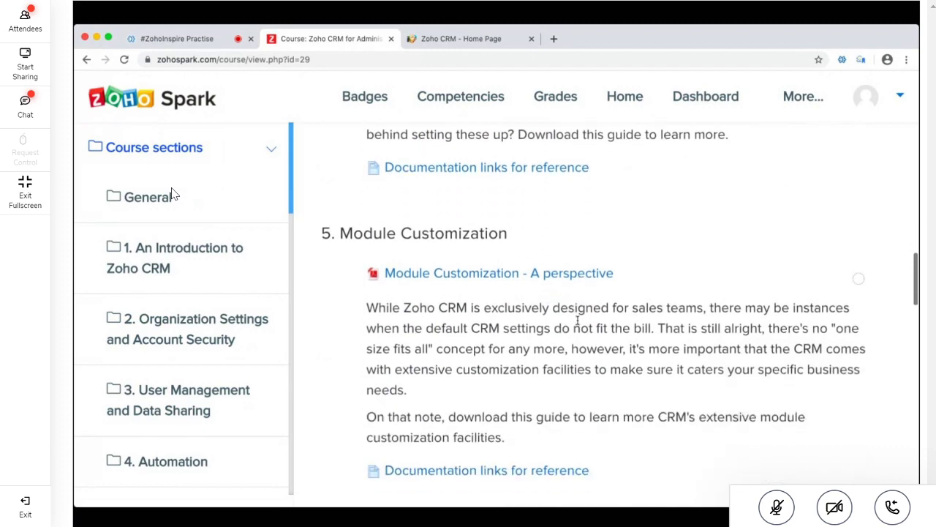
{"action": "scroll", "coordinate": [577, 322], "scroll_direction": "down", "scroll_amount": 11}
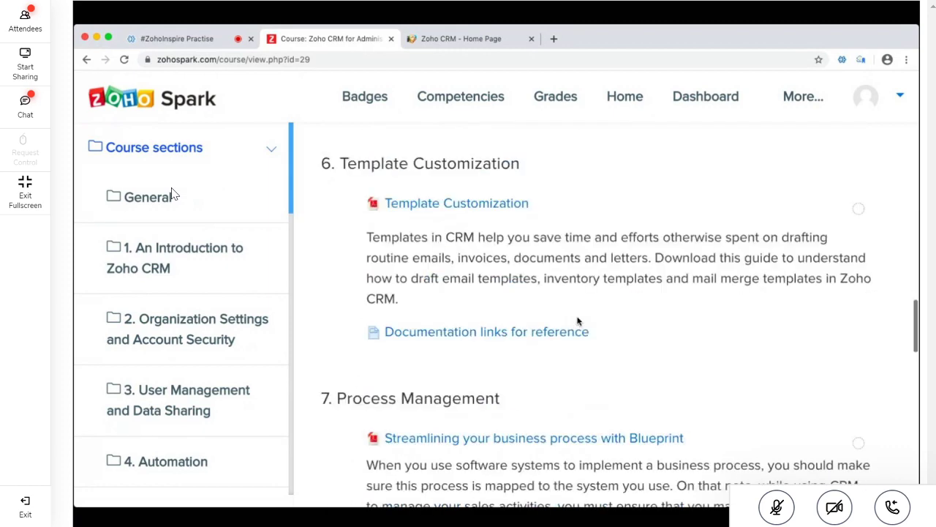
{"action": "scroll", "coordinate": [578, 322], "scroll_direction": "down", "scroll_amount": 8}
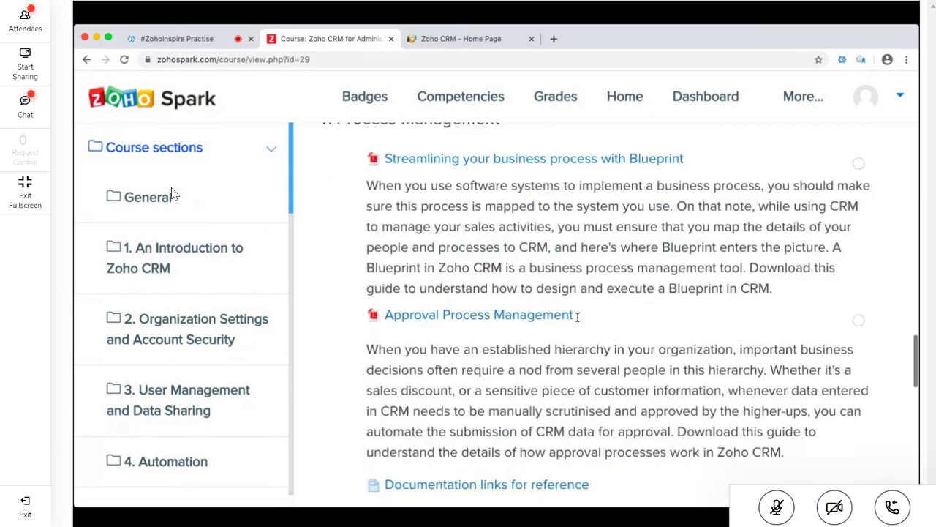
{"action": "scroll", "coordinate": [577, 316], "scroll_direction": "down", "scroll_amount": 14}
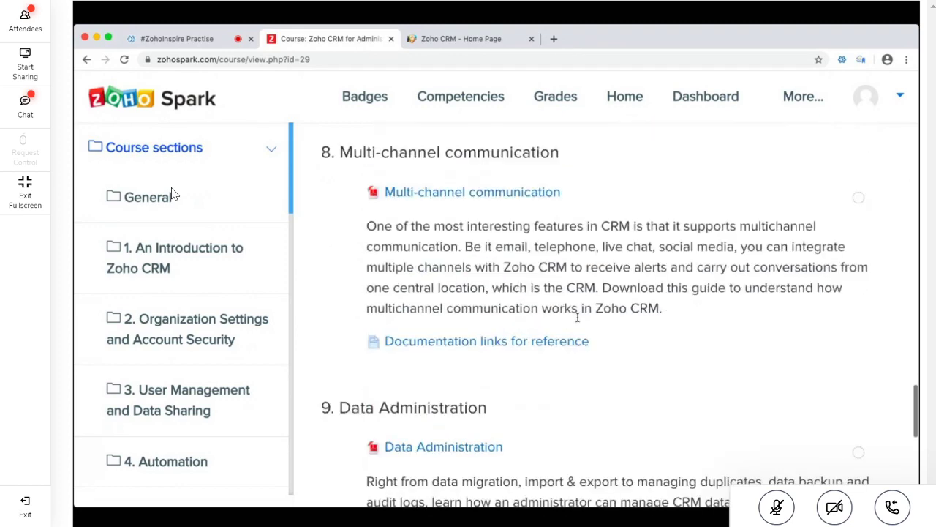
{"action": "scroll", "coordinate": [577, 316], "scroll_direction": "down", "scroll_amount": 10}
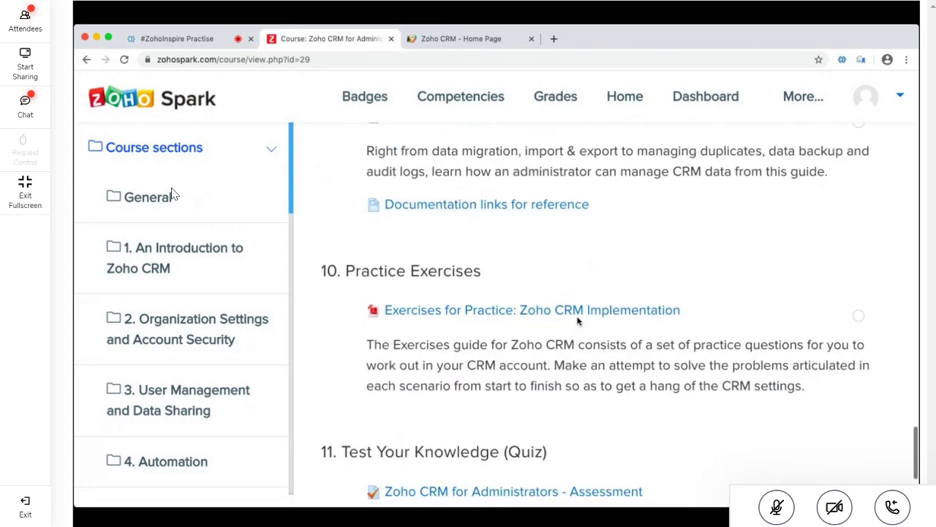
{"action": "scroll", "coordinate": [434, 271], "scroll_direction": "down", "scroll_amount": 3}
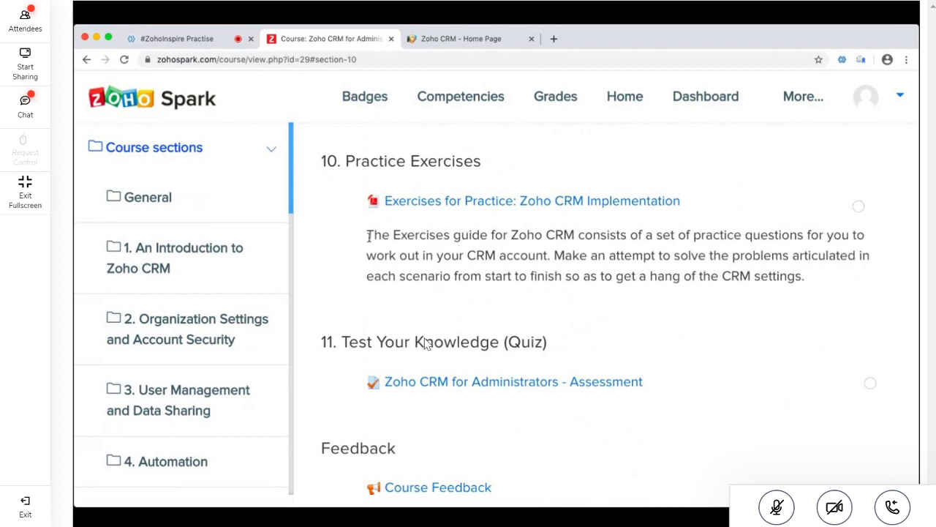
Browse the course sections in the sidebar, jumping to the Feedback section
{"action": "left_click", "coordinate": [195, 355]}
{"action": "scroll", "coordinate": [196, 357], "scroll_direction": "down", "scroll_amount": 8}
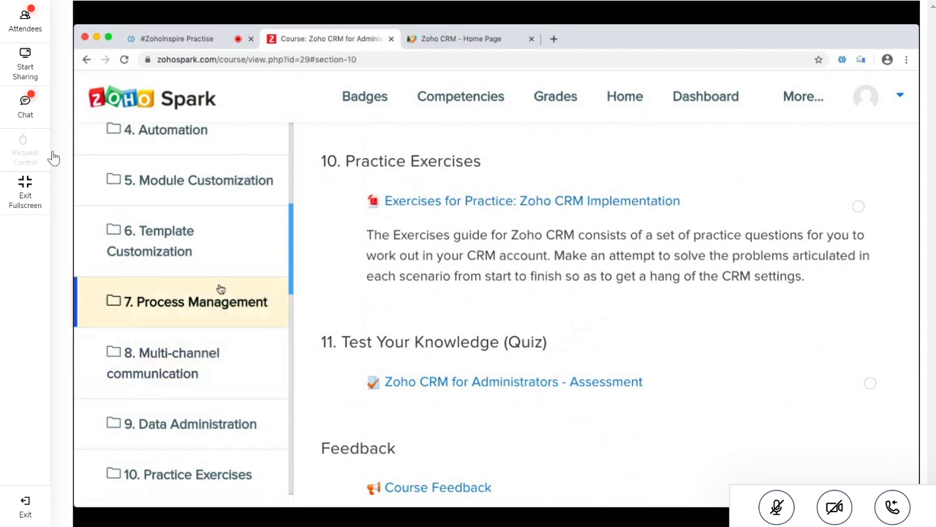
{"action": "scroll", "coordinate": [220, 288], "scroll_direction": "up", "scroll_amount": 8}
{"action": "scroll", "coordinate": [219, 288], "scroll_direction": "up", "scroll_amount": 1}
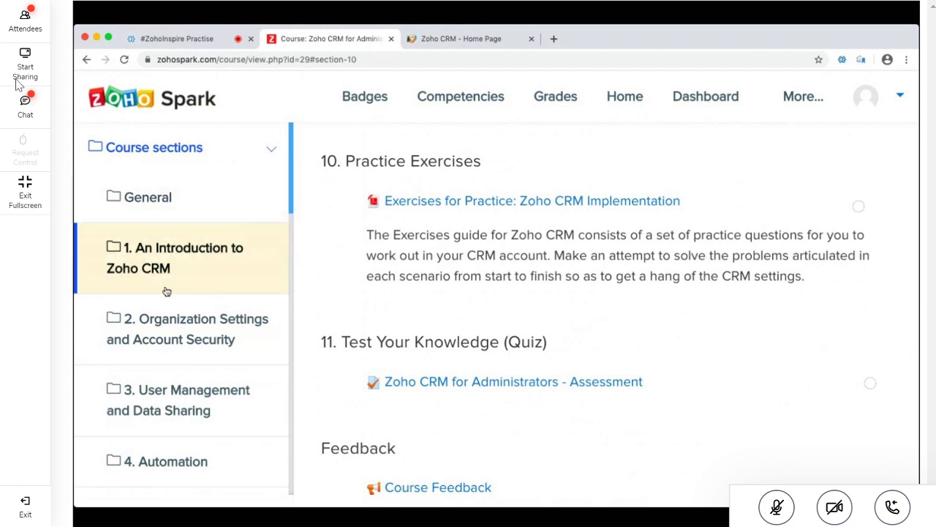
{"action": "scroll", "coordinate": [167, 291], "scroll_direction": "down", "scroll_amount": 10}
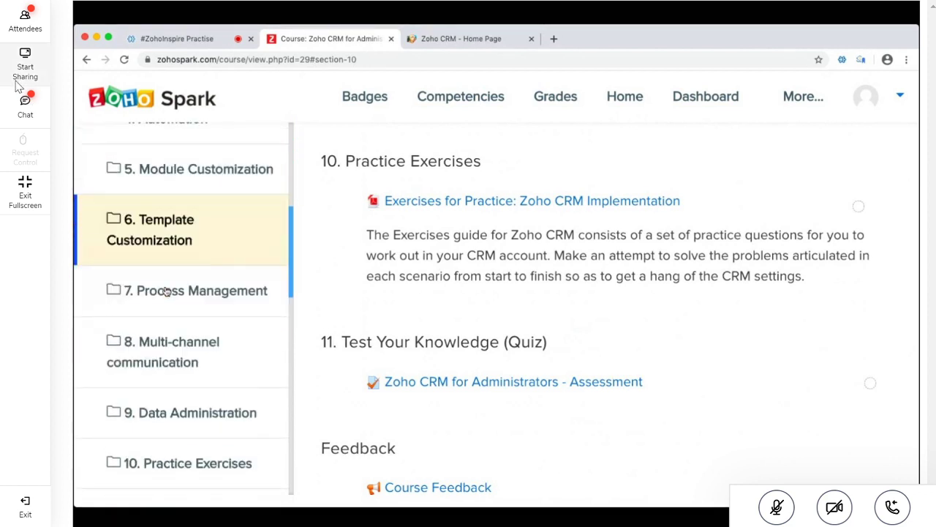
{"action": "scroll", "coordinate": [167, 291], "scroll_direction": "down", "scroll_amount": 5}
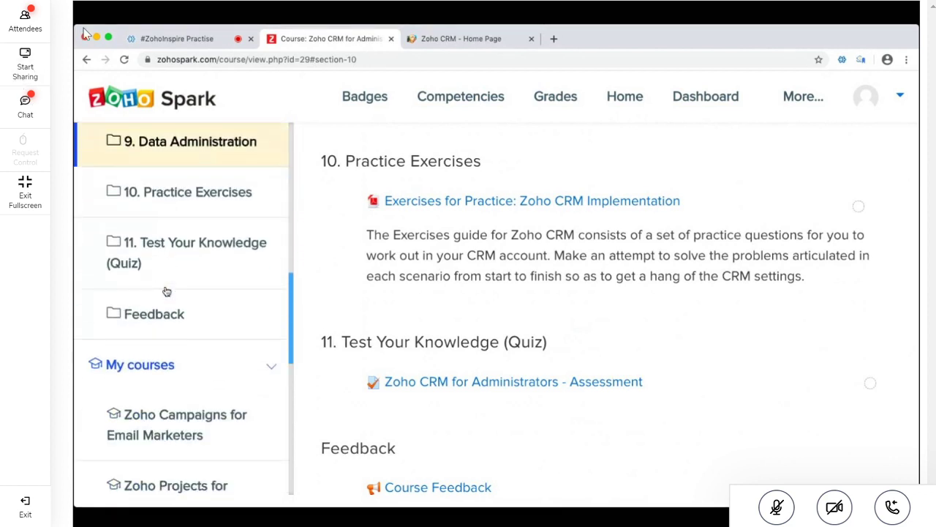
{"action": "left_click", "coordinate": [166, 293]}
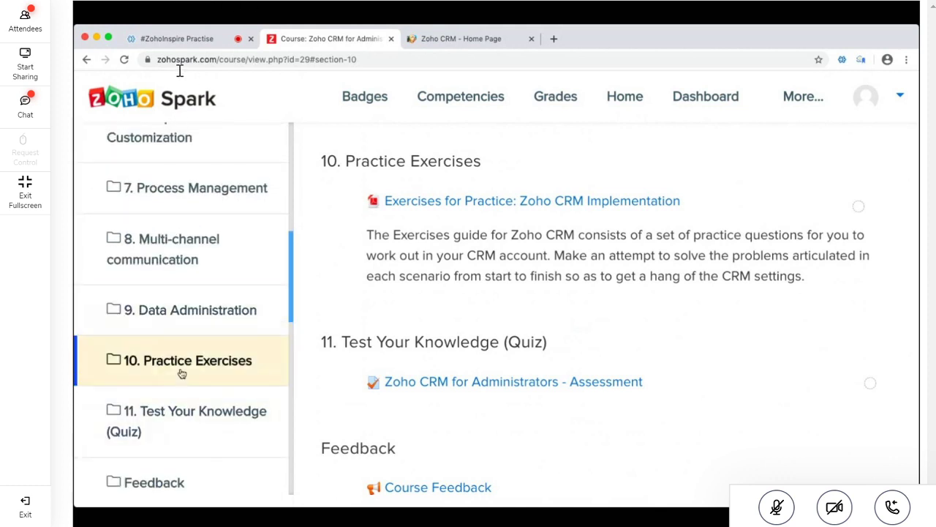
{"action": "scroll", "coordinate": [232, 367], "scroll_direction": "up", "scroll_amount": 2}
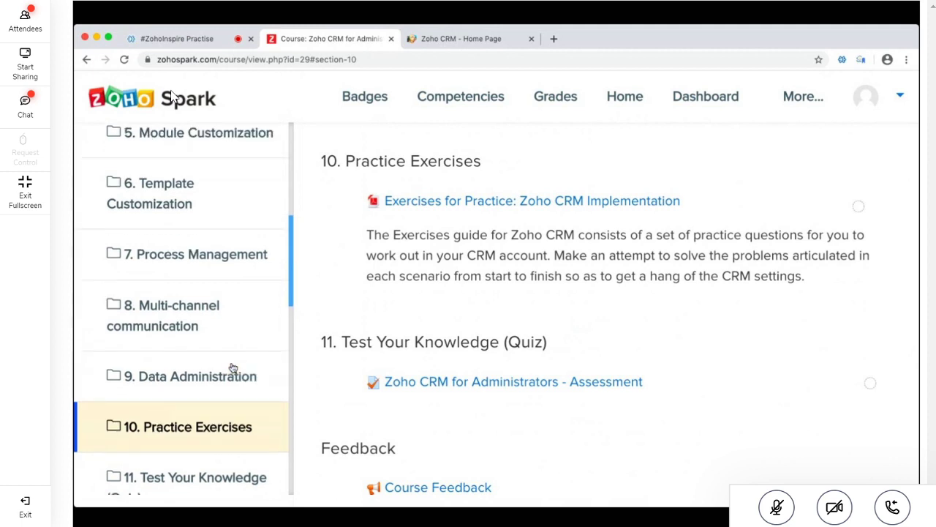
{"action": "scroll", "coordinate": [220, 359], "scroll_direction": "up", "scroll_amount": 1}
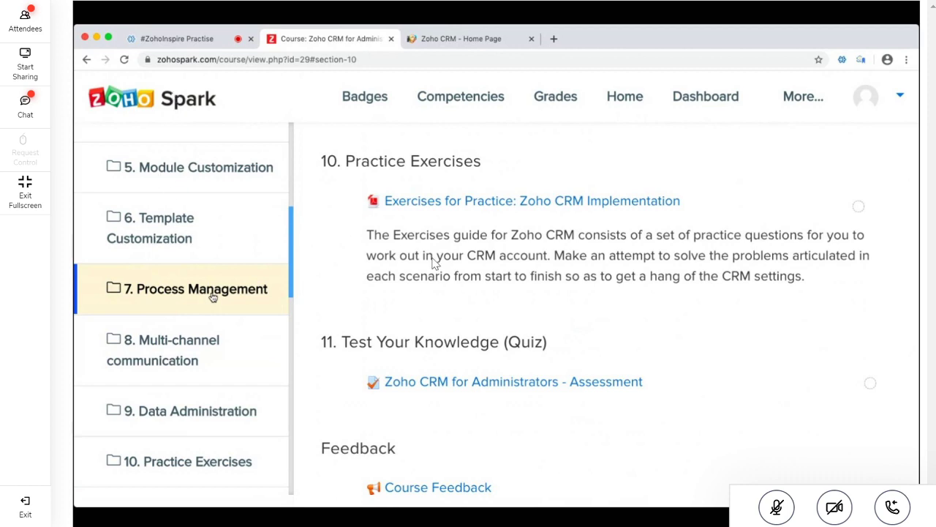
{"action": "scroll", "coordinate": [212, 297], "scroll_direction": "up", "scroll_amount": 5}
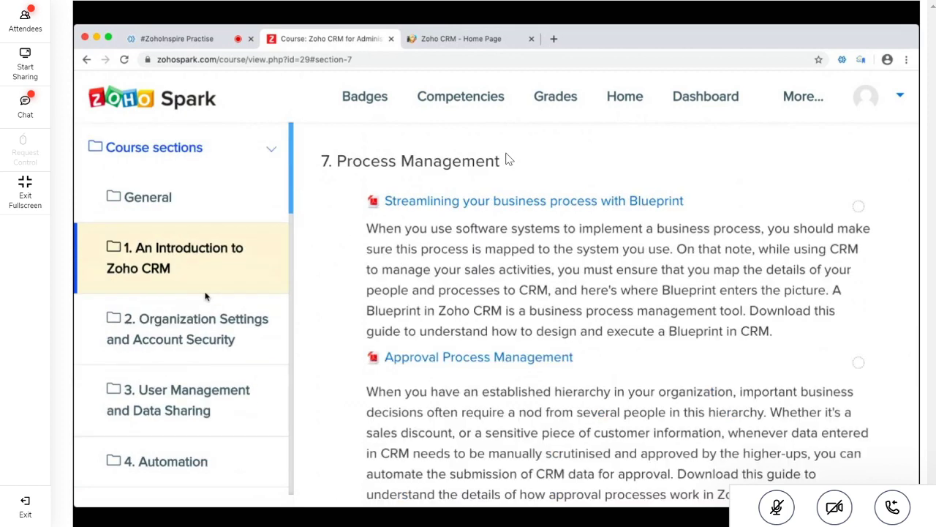
Open 1. An Introduction to Zoho CRM, select its guide paragraphs, then go to the meeting tab
{"action": "left_click", "coordinate": [154, 255]}
{"action": "triple_click", "coordinate": [634, 254]}
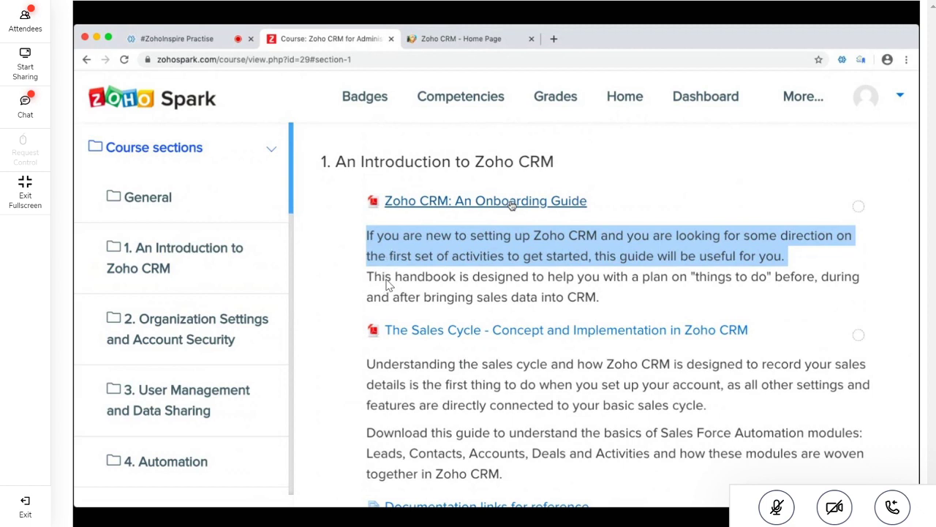
{"action": "triple_click", "coordinate": [520, 295]}
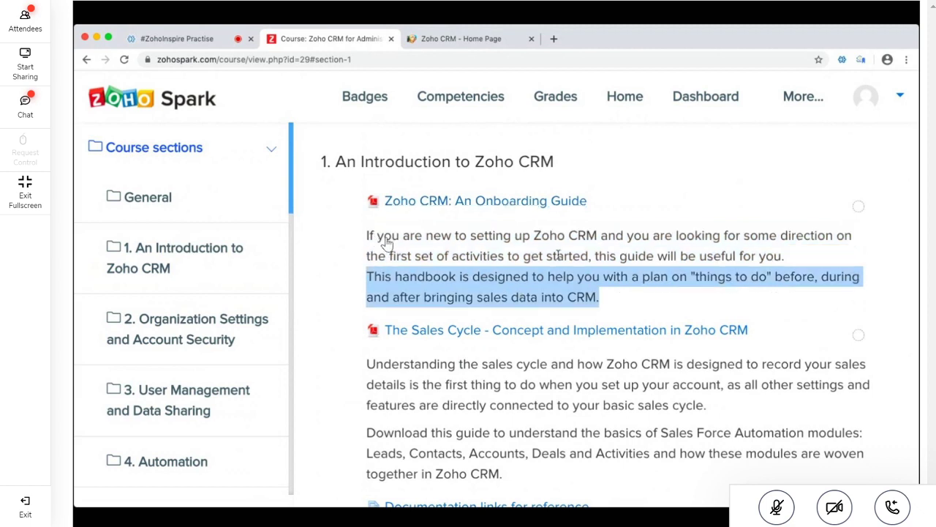
{"action": "triple_click", "coordinate": [386, 241]}
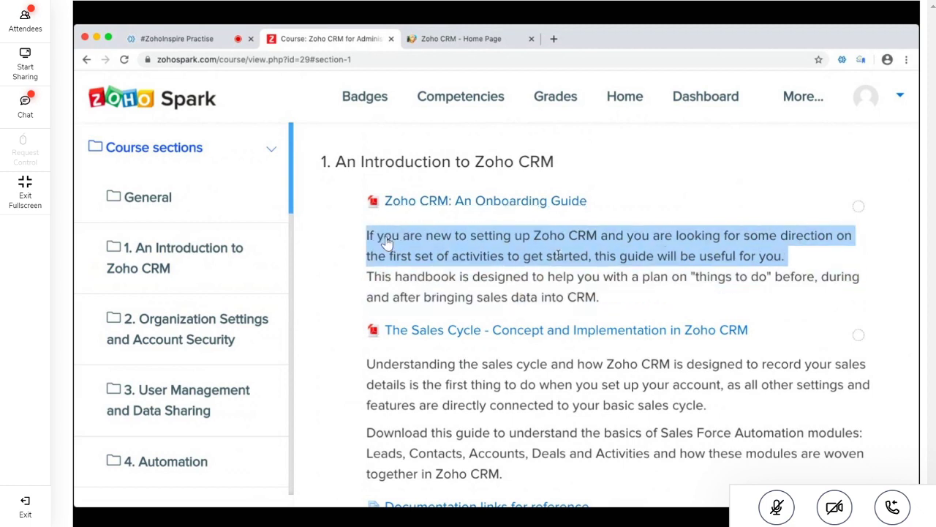
{"action": "double_click", "coordinate": [510, 277]}
{"action": "triple_click", "coordinate": [510, 277]}
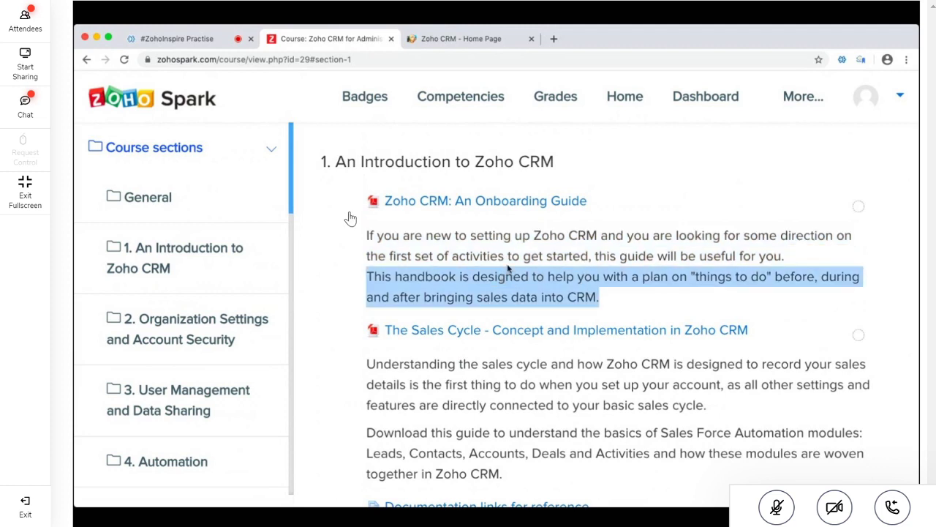
{"action": "key", "text": "ctrl+shift+Tab"}
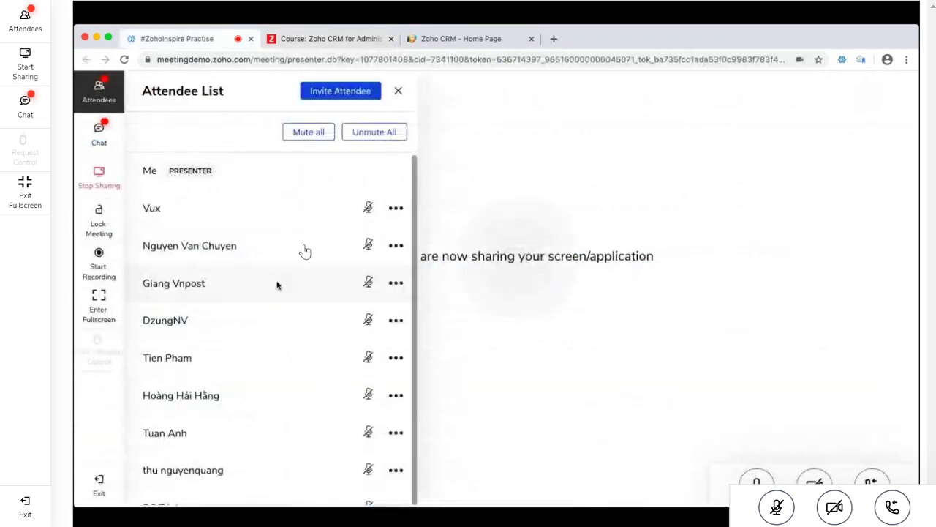
{"action": "left_click", "coordinate": [99, 134]}
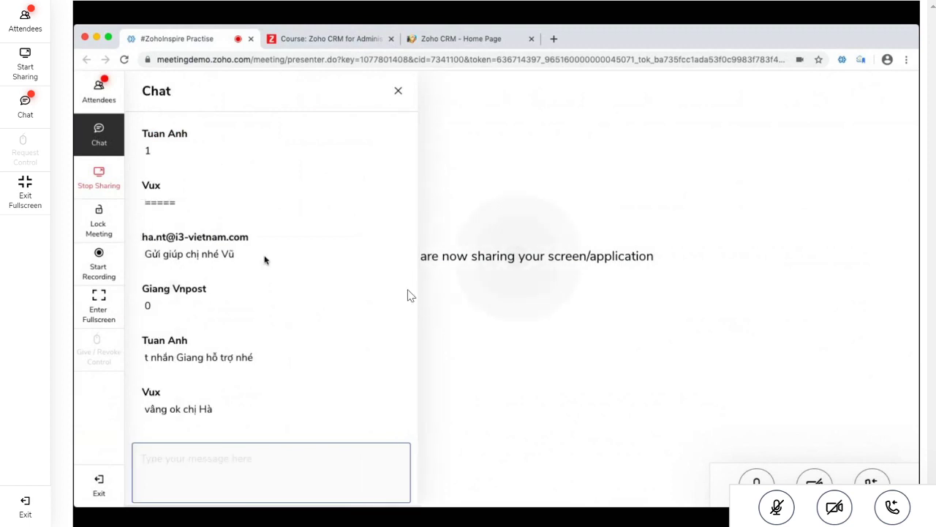
{"action": "scroll", "coordinate": [366, 350], "scroll_direction": "up", "scroll_amount": 1}
{"action": "scroll", "coordinate": [339, 348], "scroll_direction": "up", "scroll_amount": 15}
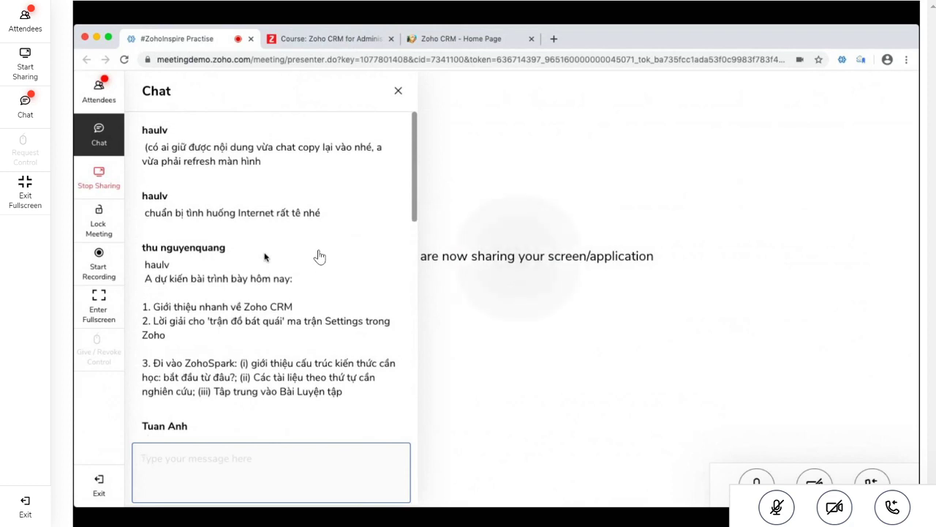
{"action": "scroll", "coordinate": [347, 253], "scroll_direction": "up", "scroll_amount": 1}
{"action": "triple_click", "coordinate": [240, 311]}
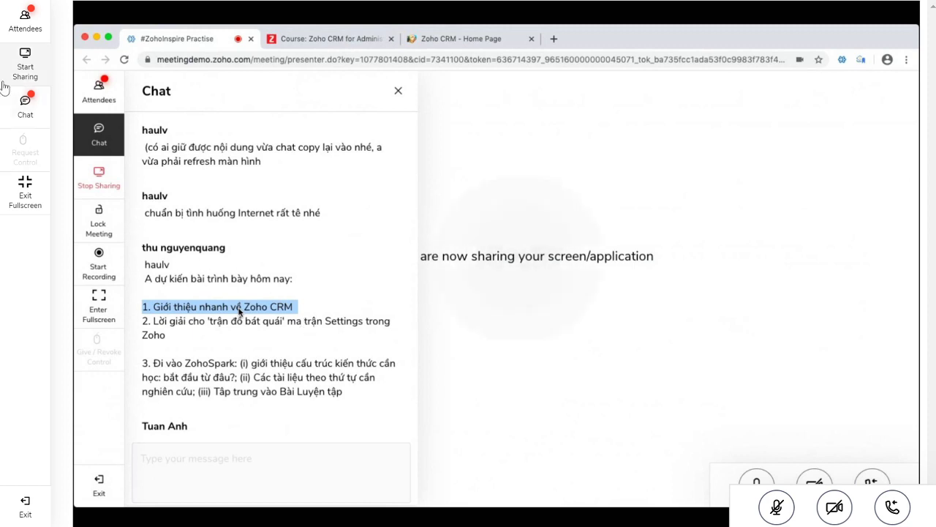
{"action": "left_click", "coordinate": [20, 108]}
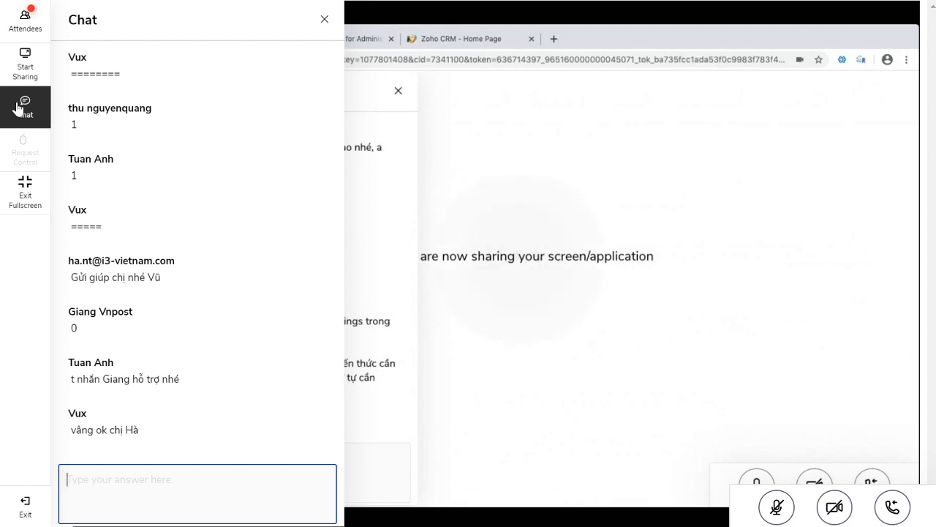
{"action": "scroll", "coordinate": [147, 188], "scroll_direction": "up", "scroll_amount": 2}
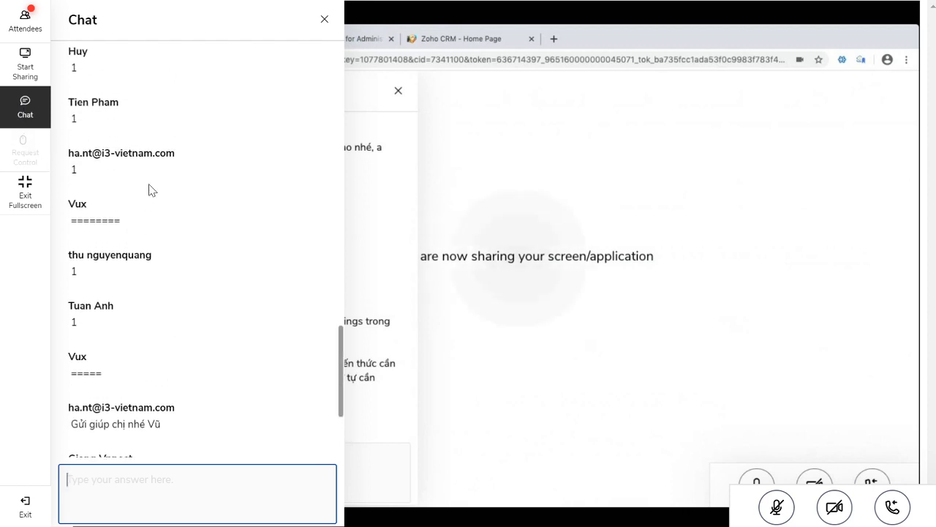
{"action": "scroll", "coordinate": [149, 189], "scroll_direction": "up", "scroll_amount": 2}
{"action": "scroll", "coordinate": [151, 198], "scroll_direction": "down", "scroll_amount": 4}
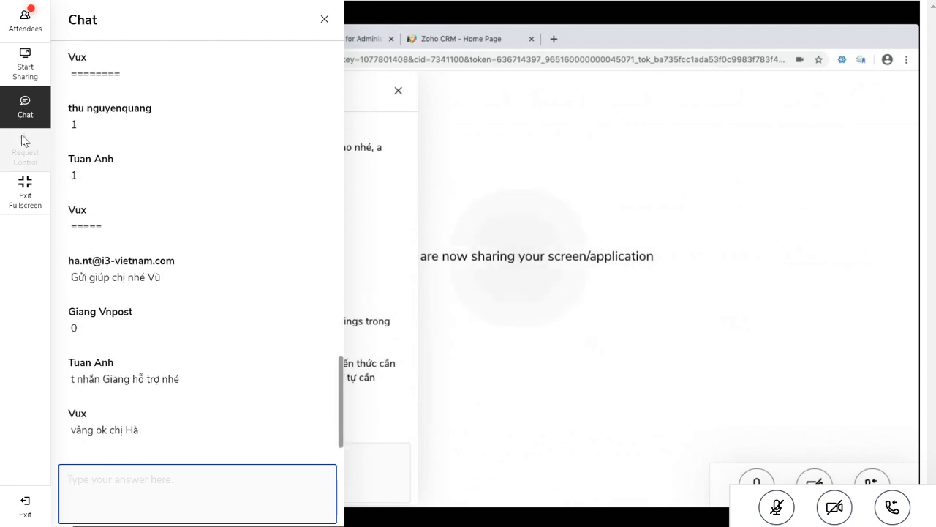
{"action": "left_click", "coordinate": [25, 104]}
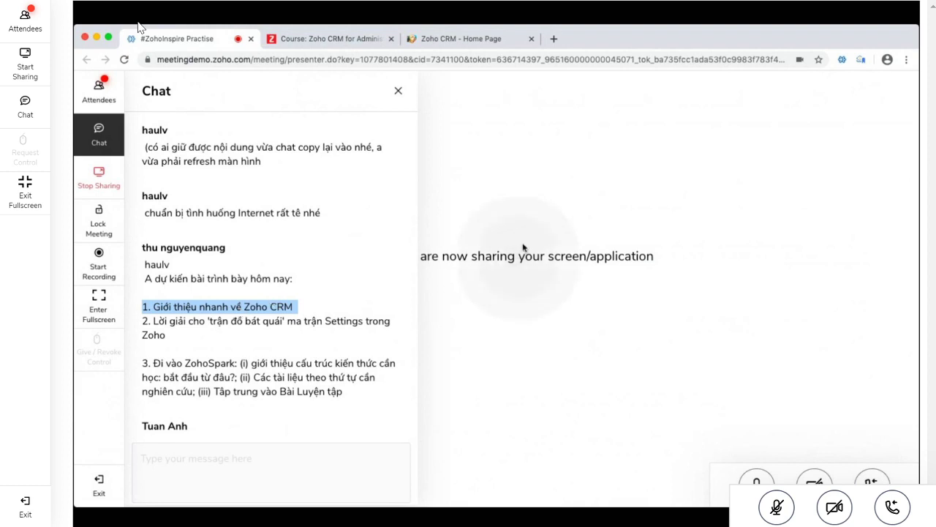
Switch to the Zoho CRM - Home Page tab to view its dashboard widgets
{"action": "left_click", "coordinate": [461, 40]}
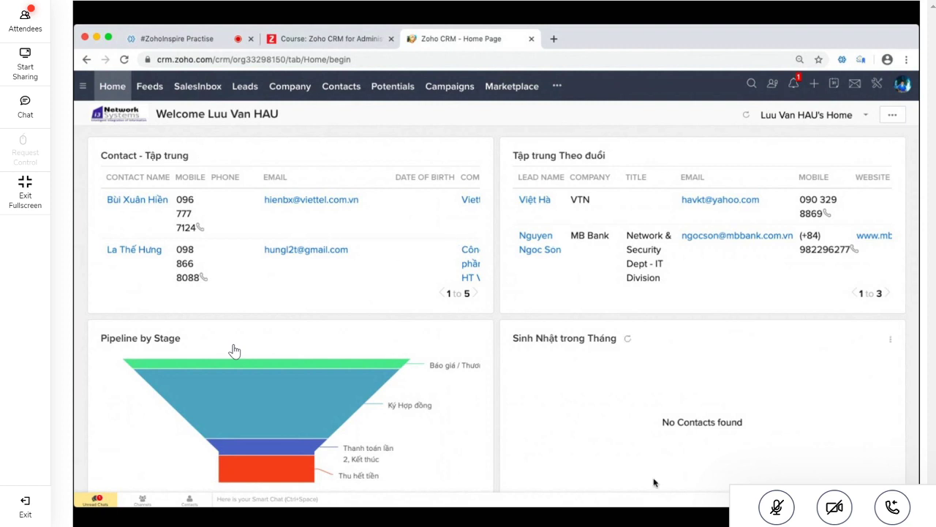
{"action": "mouse_move", "coordinate": [269, 384]}
Choose Customize Home page from the view dropdown, then Reorder from the '...' menu
{"action": "left_click", "coordinate": [863, 118]}
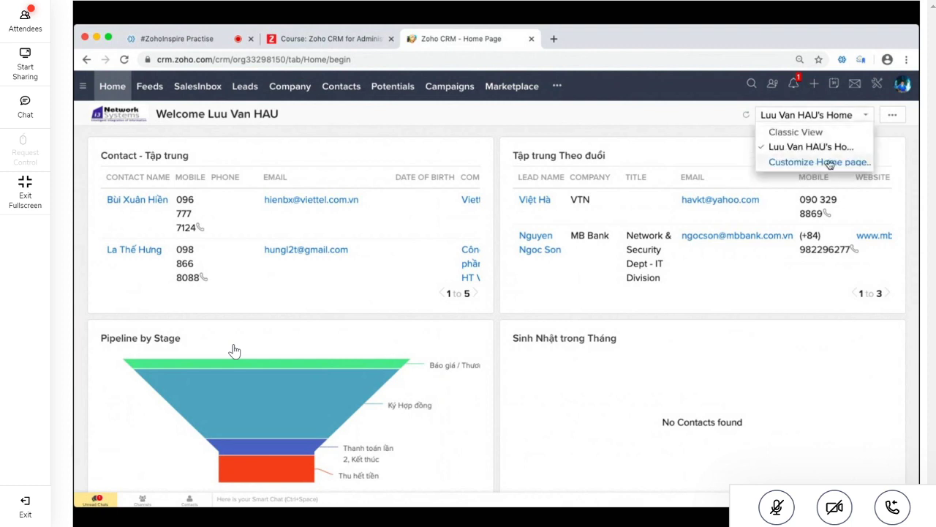
{"action": "left_click", "coordinate": [831, 162]}
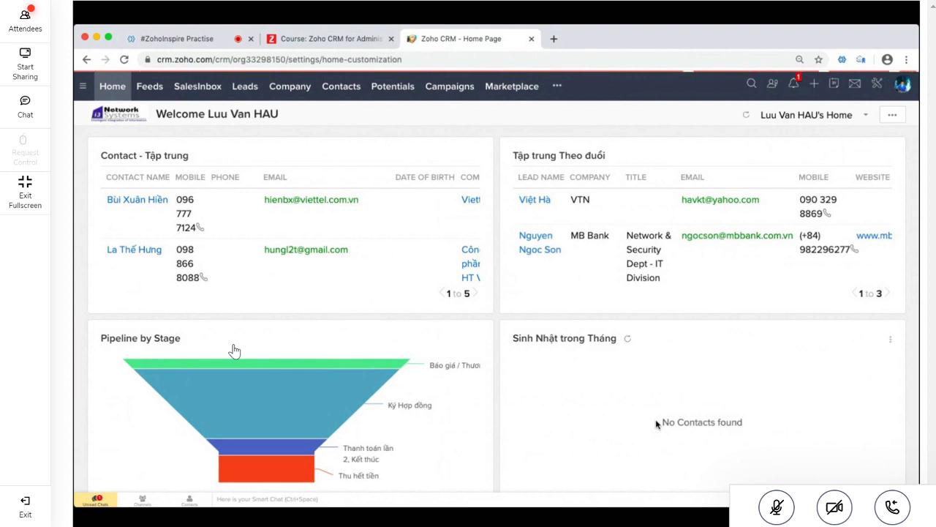
{"action": "left_click", "coordinate": [893, 116]}
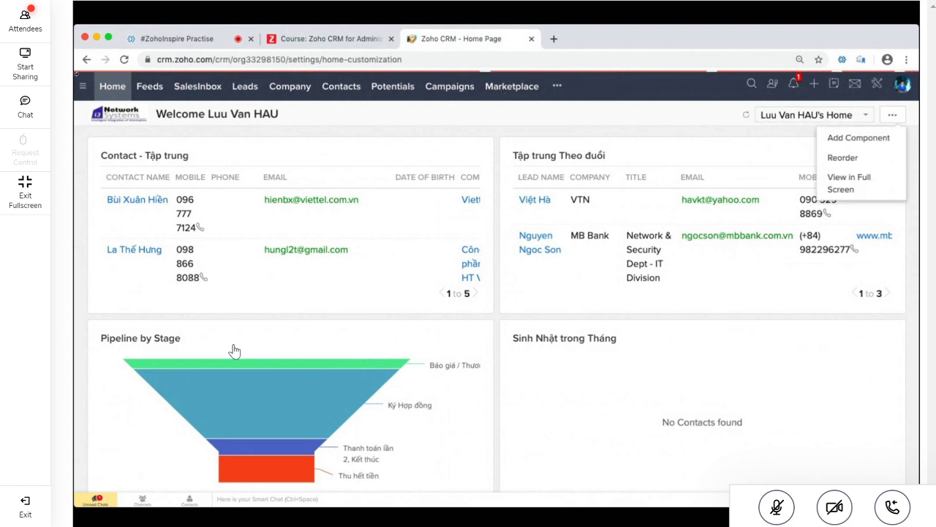
{"action": "left_click", "coordinate": [260, 63]}
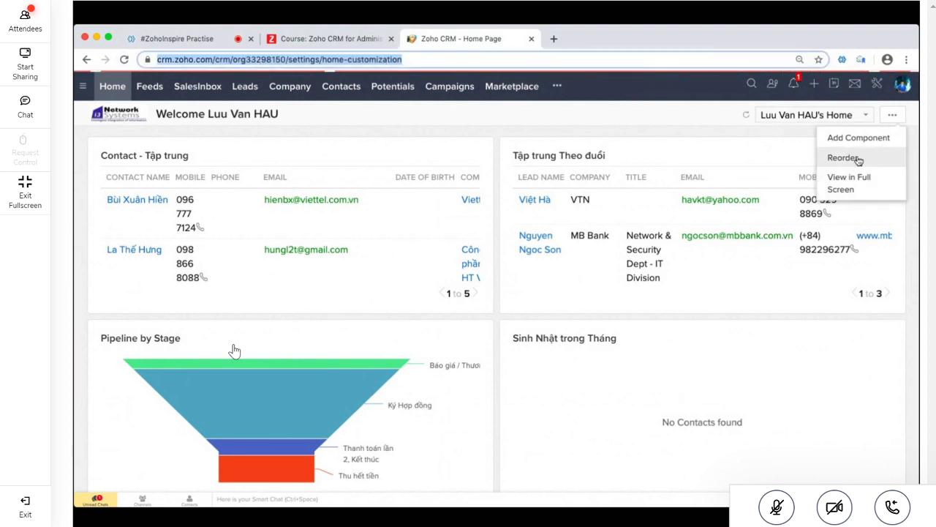
{"action": "left_click", "coordinate": [841, 157]}
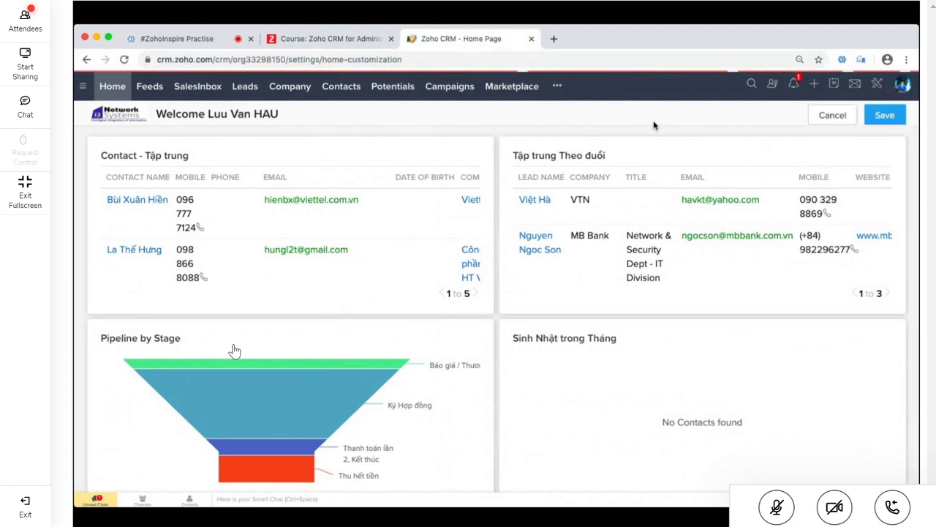
Drag Sinh Nhật trong Tháng top-left, Pipeline by Stage top-right, and Closing This Month below
{"action": "left_click", "coordinate": [222, 56]}
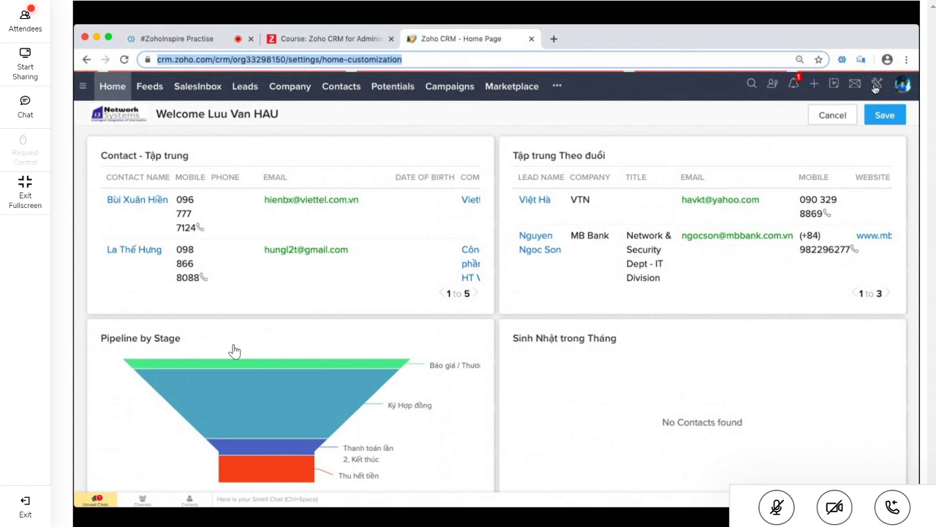
{"action": "left_click_drag", "start_coordinate": [644, 334], "coordinate": [286, 151]}
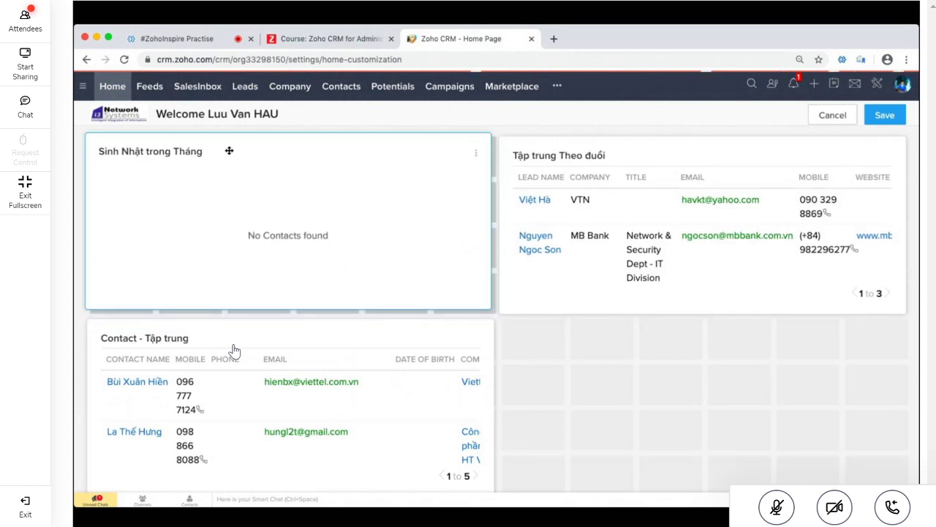
{"action": "scroll", "coordinate": [583, 410], "scroll_direction": "down", "scroll_amount": 4}
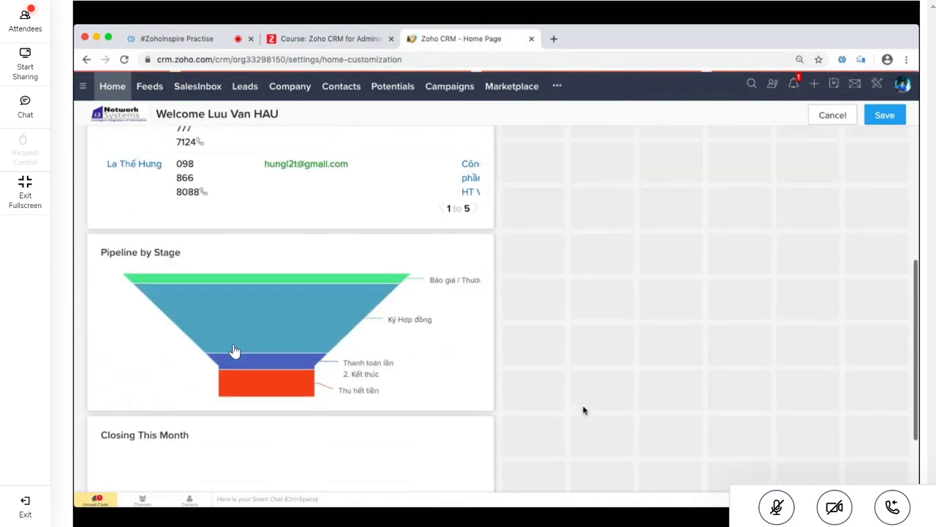
{"action": "left_click_drag", "start_coordinate": [393, 372], "coordinate": [726, 207]}
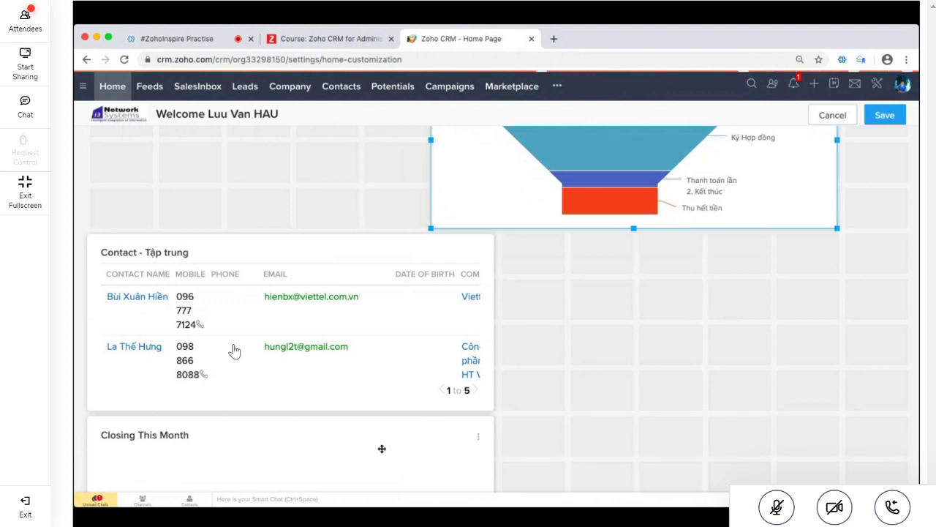
{"action": "left_click_drag", "start_coordinate": [382, 446], "coordinate": [333, 182]}
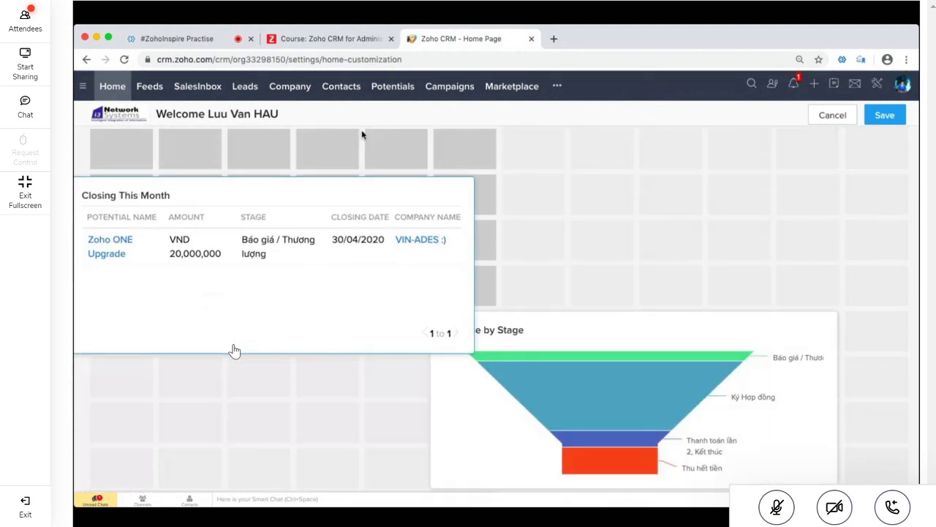
{"action": "left_click_drag", "start_coordinate": [485, 368], "coordinate": [575, 173]}
{"action": "scroll", "coordinate": [621, 329], "scroll_direction": "up", "scroll_amount": 2}
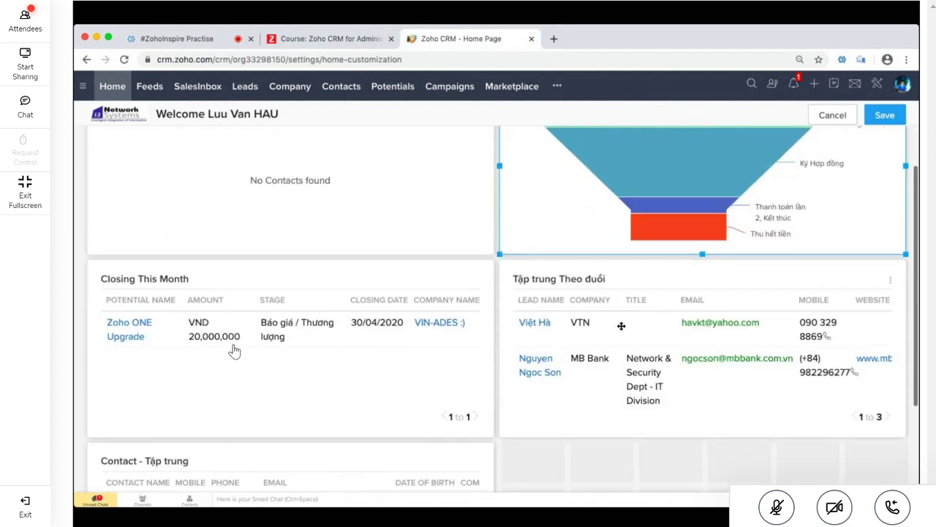
{"action": "scroll", "coordinate": [621, 327], "scroll_direction": "up", "scroll_amount": 3}
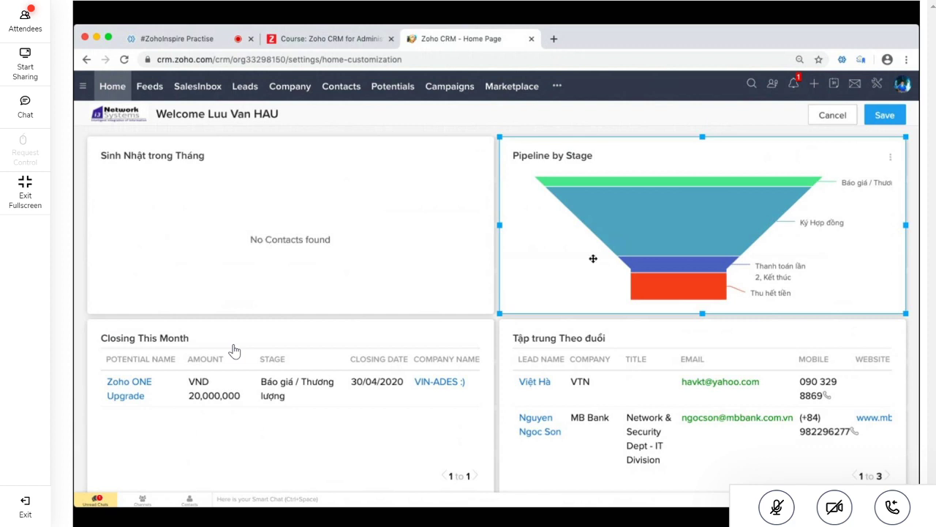
Save the rearranged home layout and choose Edit on the Pipeline by Stage widget
{"action": "left_click", "coordinate": [887, 120]}
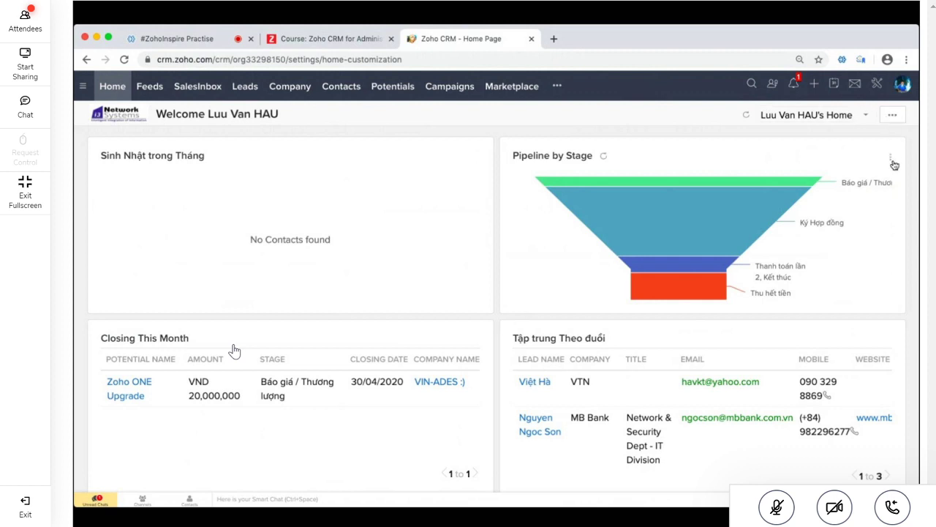
{"action": "left_click", "coordinate": [892, 159]}
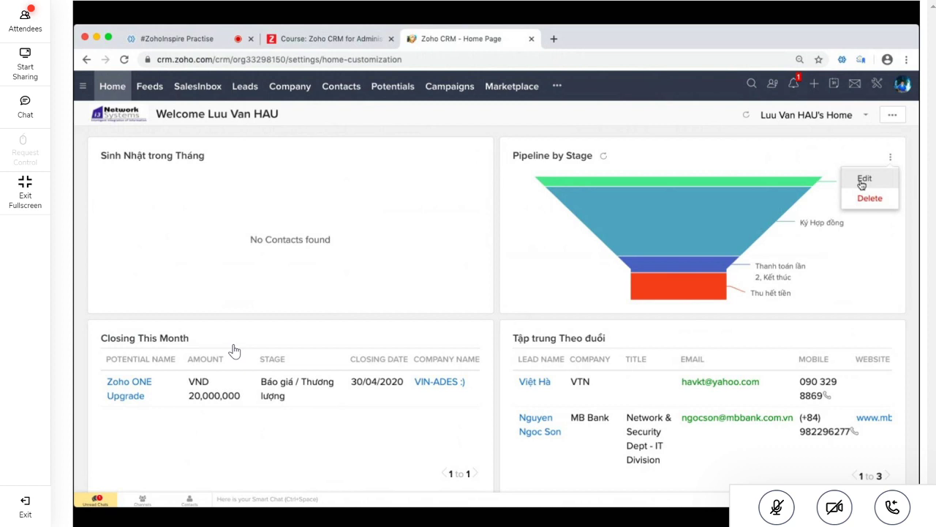
{"action": "left_click", "coordinate": [862, 182]}
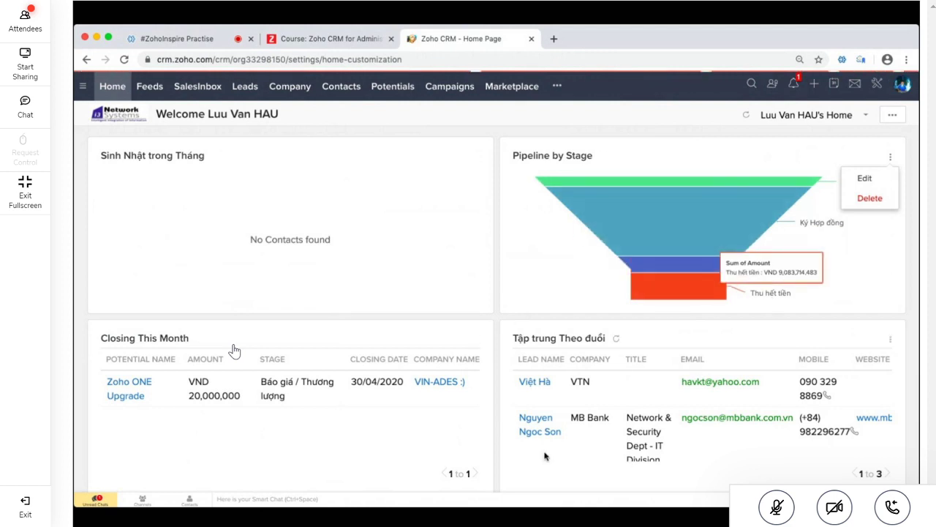
{"action": "left_click", "coordinate": [865, 178]}
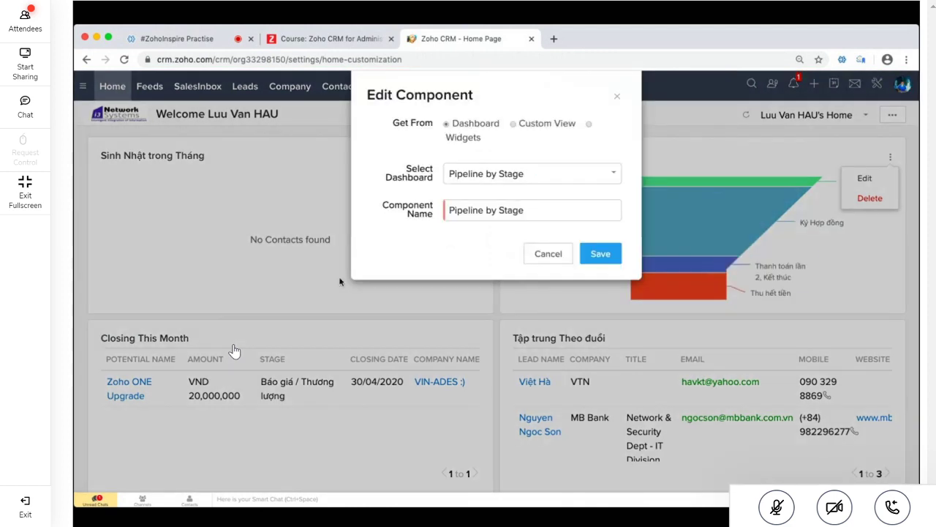
{"action": "left_click", "coordinate": [547, 254]}
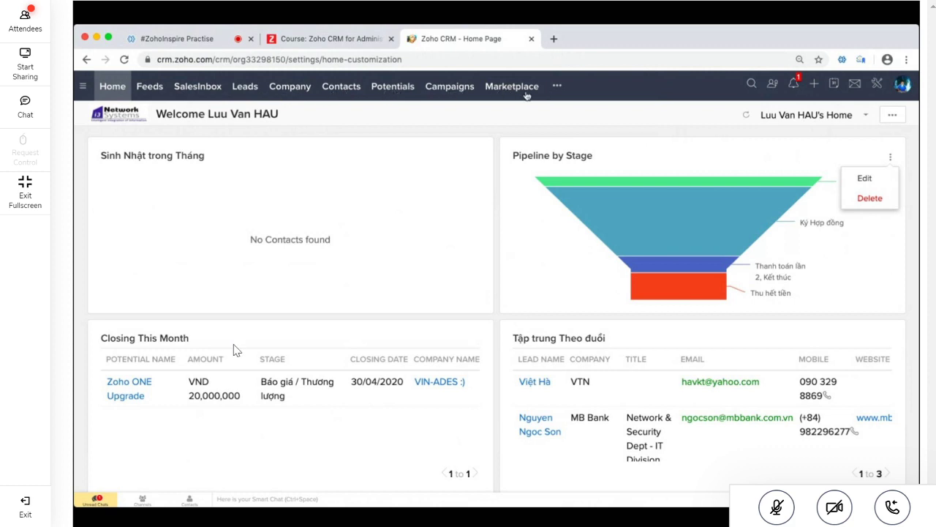
Glance at the extra modules list, then switch to the Leads module's Open Leads view (1953 records)
{"action": "left_click", "coordinate": [556, 87]}
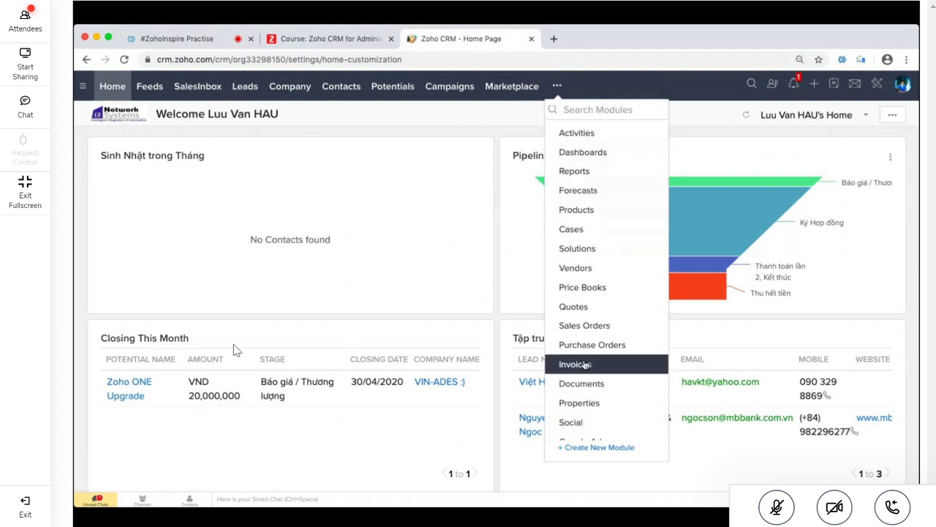
{"action": "left_click", "coordinate": [672, 83]}
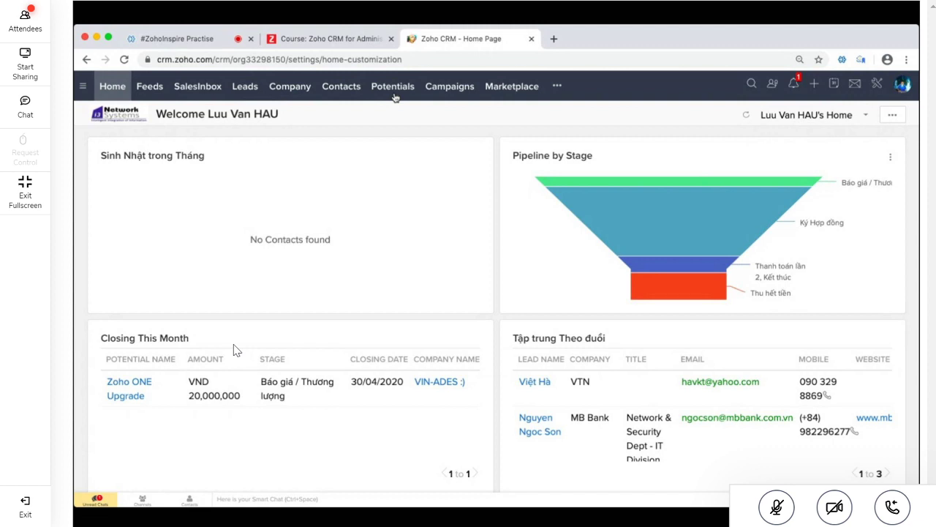
{"action": "left_click", "coordinate": [245, 87]}
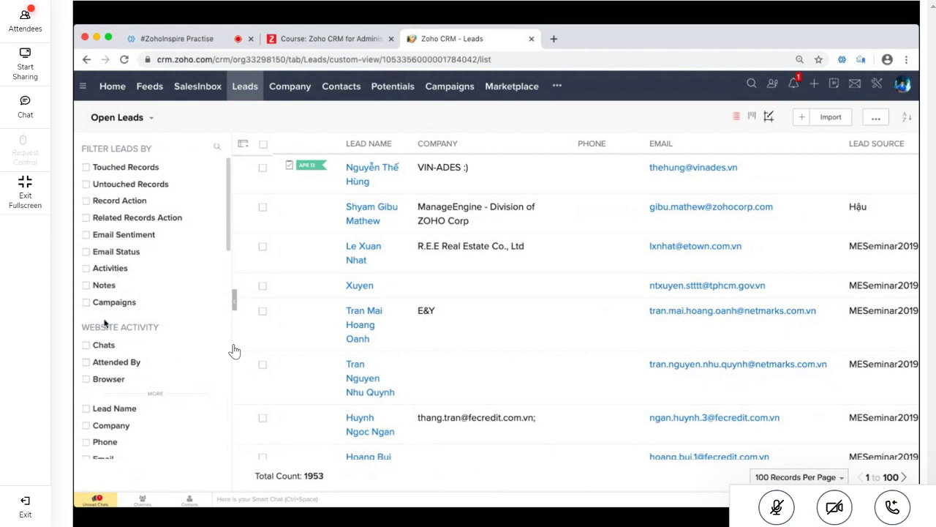
Scroll the Filter Leads By sidebar and enable the Email Status filter condition
{"action": "scroll", "coordinate": [106, 381], "scroll_direction": "down", "scroll_amount": 5}
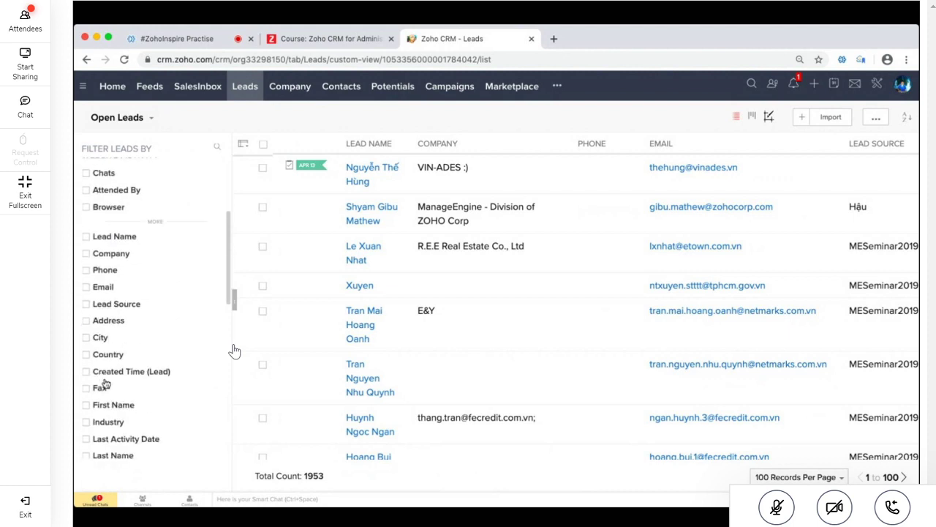
{"action": "scroll", "coordinate": [106, 382], "scroll_direction": "down", "scroll_amount": 6}
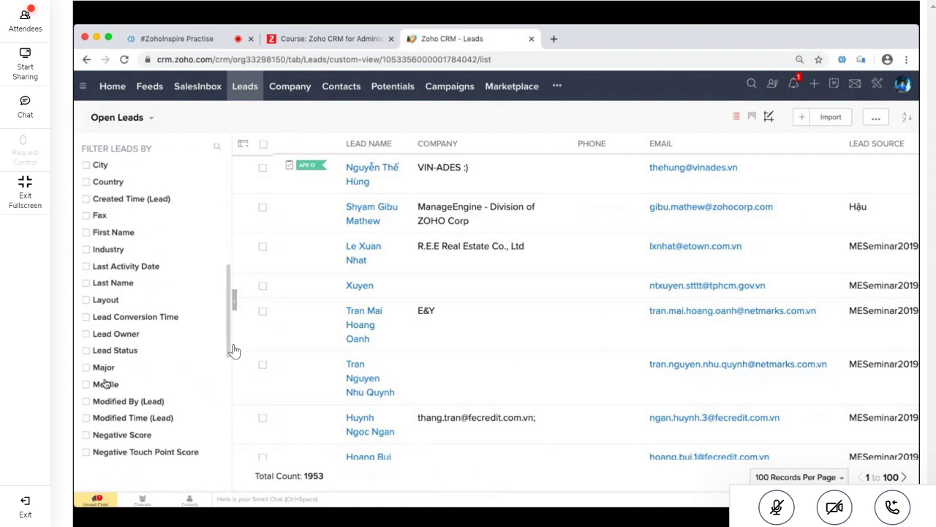
{"action": "scroll", "coordinate": [106, 384], "scroll_direction": "down", "scroll_amount": 6}
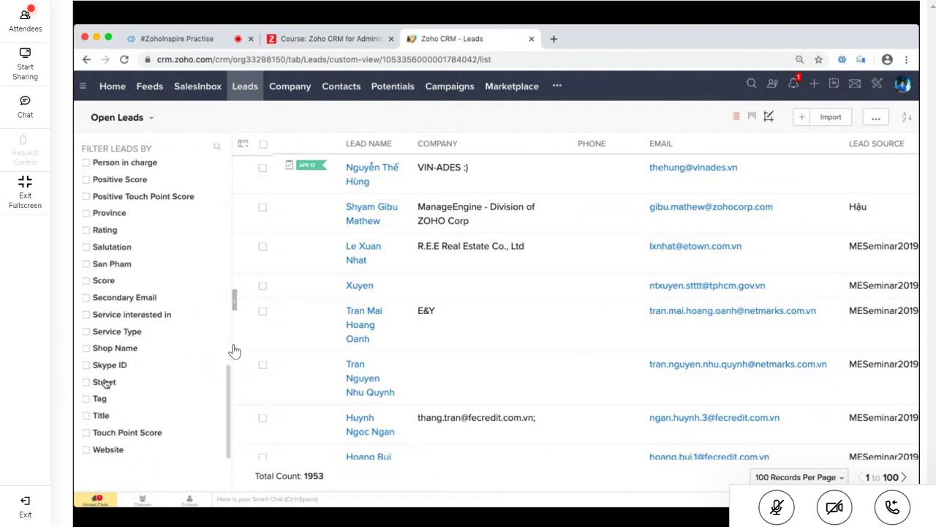
{"action": "scroll", "coordinate": [106, 382], "scroll_direction": "up", "scroll_amount": 15}
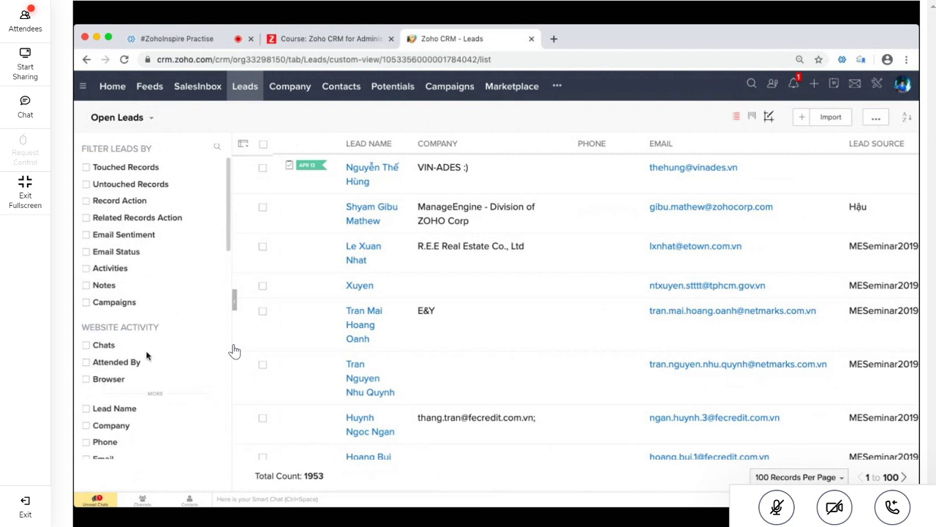
{"action": "left_click", "coordinate": [86, 251]}
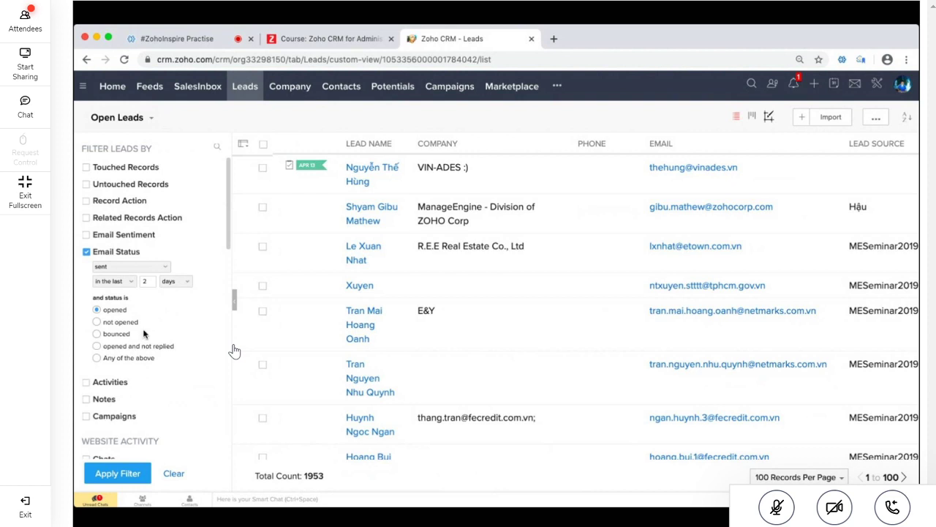
Filter open leads to emails opened and not replied in the last 60 days, leaving 1 lead
{"action": "left_click", "coordinate": [138, 346]}
{"action": "left_click", "coordinate": [147, 282]}
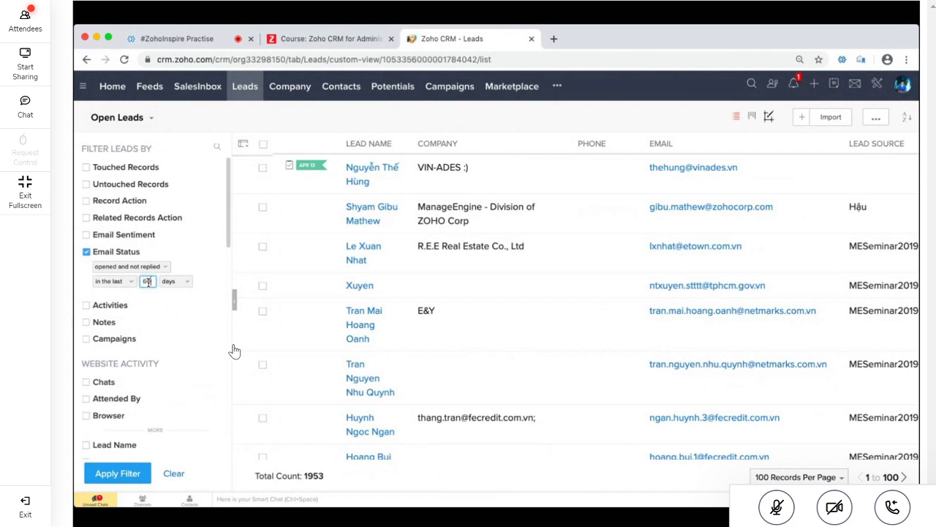
{"action": "left_click", "coordinate": [167, 327]}
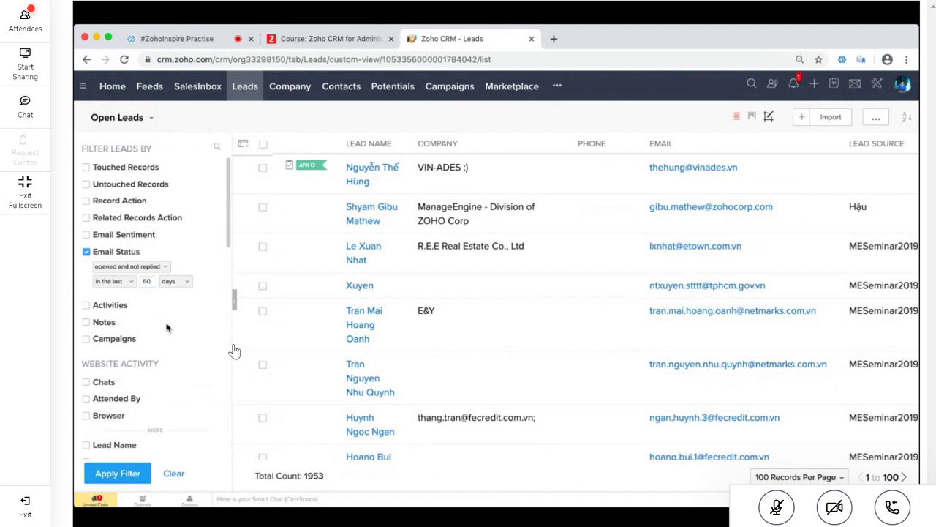
{"action": "left_click", "coordinate": [117, 475]}
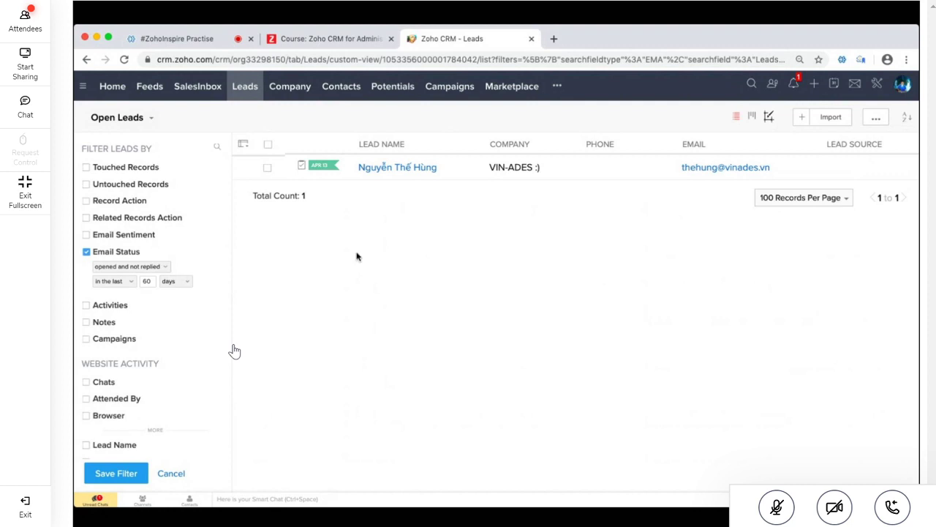
Drop the Email Status filter to show all 1953 leads, then open the R.E.E Real Estate Co., Ltd lead
{"action": "left_click", "coordinate": [86, 252]}
{"action": "left_click", "coordinate": [126, 472]}
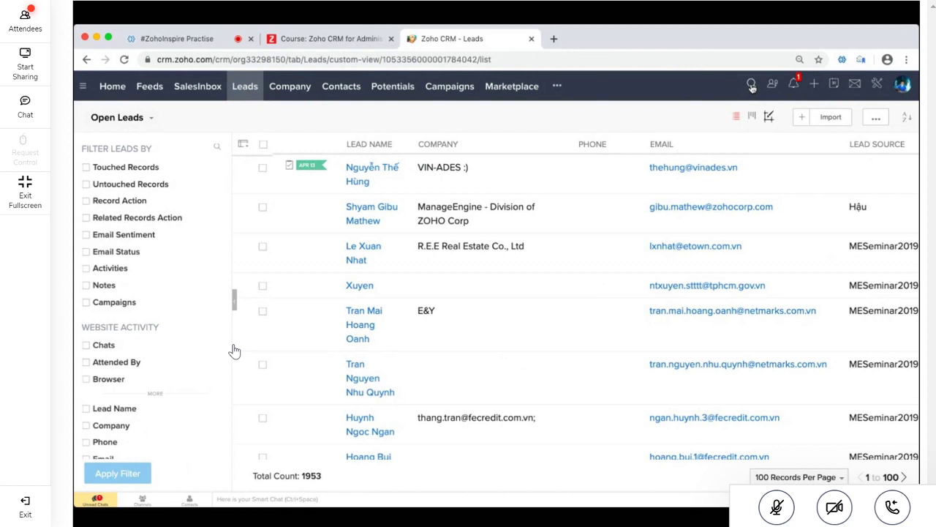
{"action": "triple_click", "coordinate": [308, 476]}
{"action": "left_click", "coordinate": [326, 476]}
{"action": "double_click", "coordinate": [317, 477]}
{"action": "left_click", "coordinate": [358, 263]}
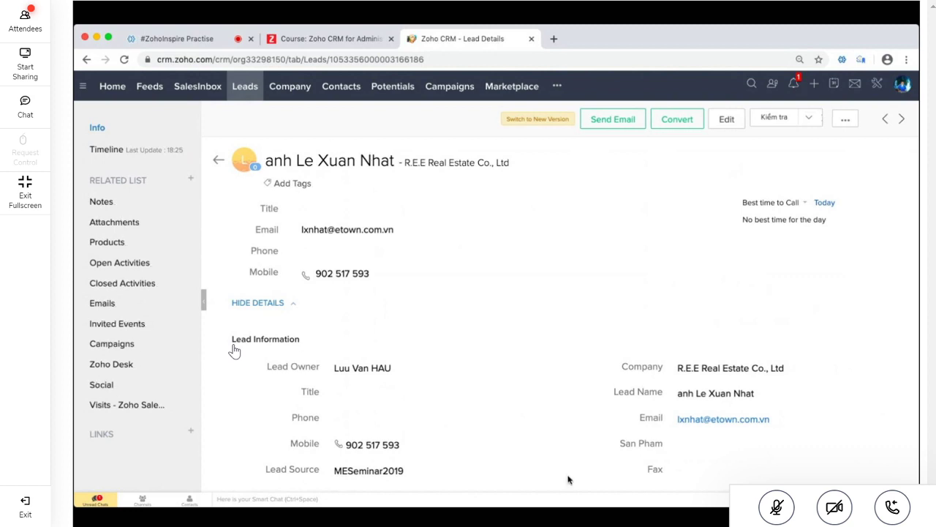
Scroll through the R.E.E Real Estate Co., Ltd lead's details down to Notes and back up
{"action": "scroll", "coordinate": [567, 479], "scroll_direction": "down", "scroll_amount": 5}
{"action": "scroll", "coordinate": [564, 481], "scroll_direction": "down", "scroll_amount": 10}
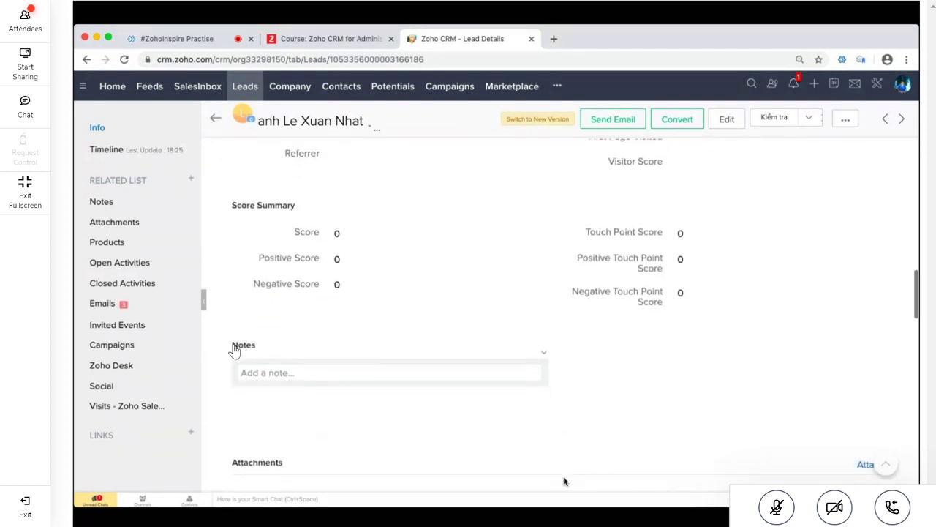
{"action": "scroll", "coordinate": [563, 481], "scroll_direction": "up", "scroll_amount": 15}
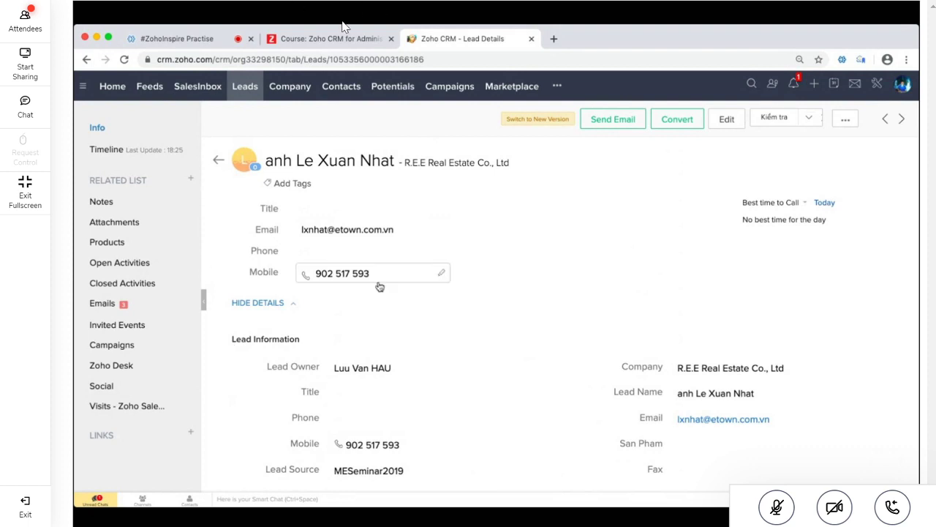
Jump to the lead's related Emails and open the first of its three emails
{"action": "left_click", "coordinate": [99, 303]}
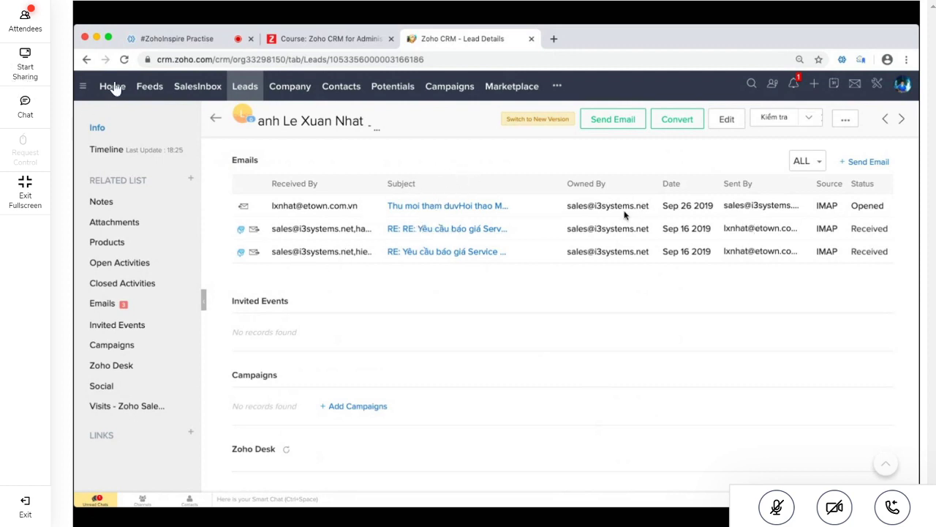
{"action": "left_click", "coordinate": [456, 212]}
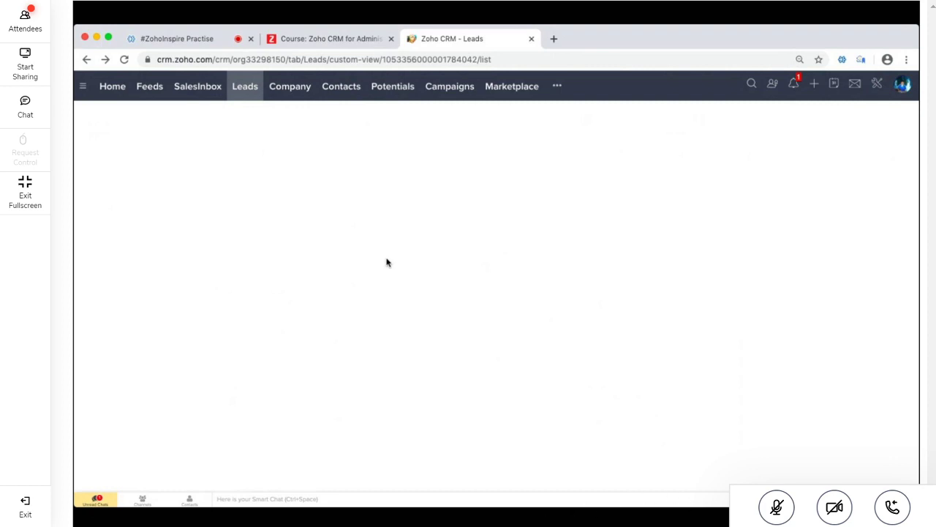
Return to the Leads list, reload the page, and reopen the R.E.E Real Estate Co., Ltd lead
{"action": "left_click", "coordinate": [247, 88]}
{"action": "left_click", "coordinate": [125, 60]}
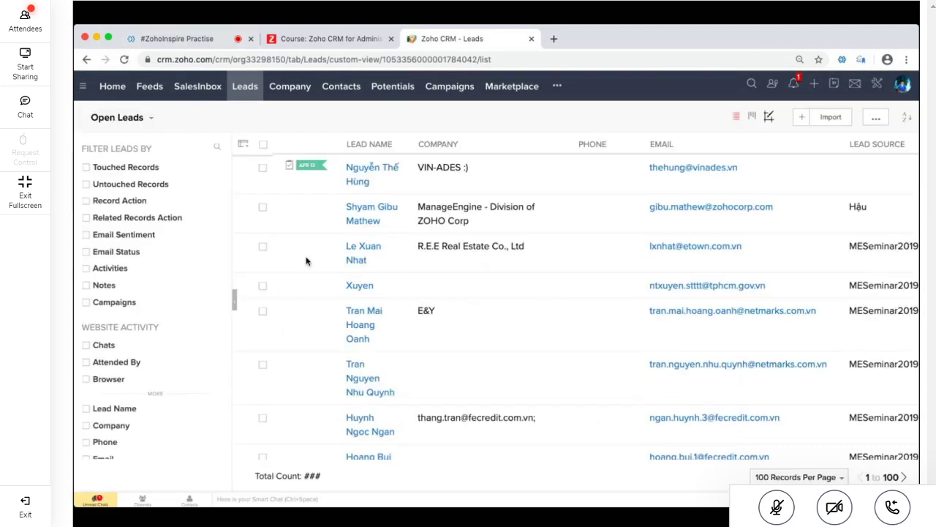
{"action": "left_click", "coordinate": [362, 252]}
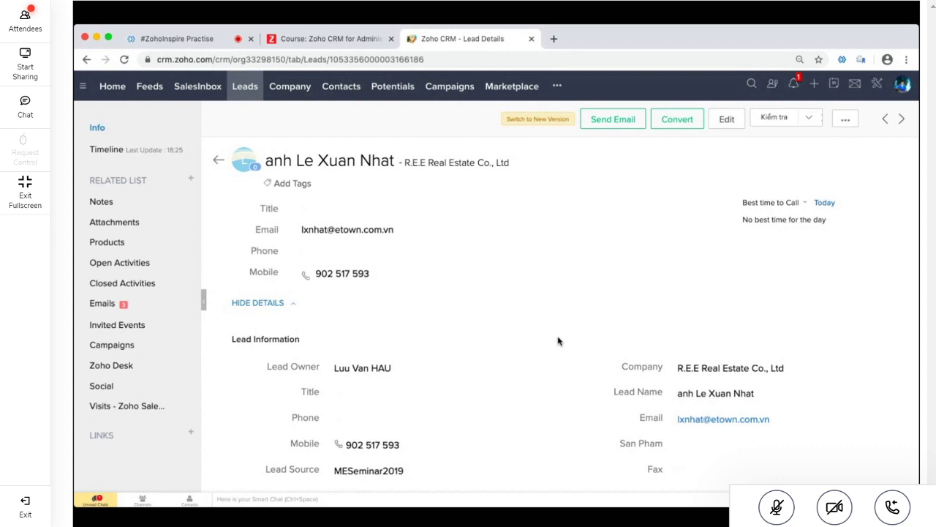
Start converting the R.E.E Real Estate Co., Ltd lead with the Convert button
{"action": "left_click", "coordinate": [677, 121]}
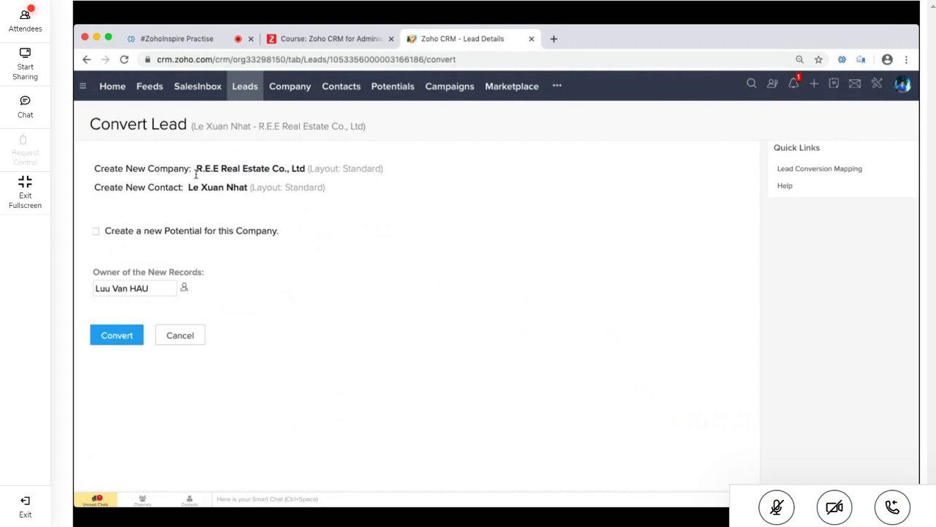
Highlight the new company name R.E.E Real Estate Co., Ltd and the new contact's name
{"action": "left_click_drag", "start_coordinate": [197, 169], "coordinate": [266, 170]}
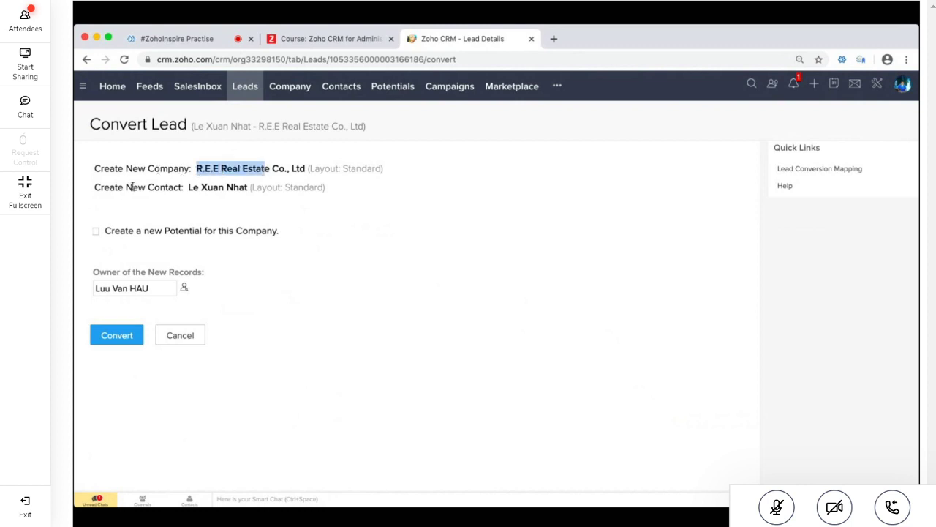
{"action": "left_click", "coordinate": [184, 196]}
{"action": "left_click_drag", "start_coordinate": [189, 187], "coordinate": [208, 187]}
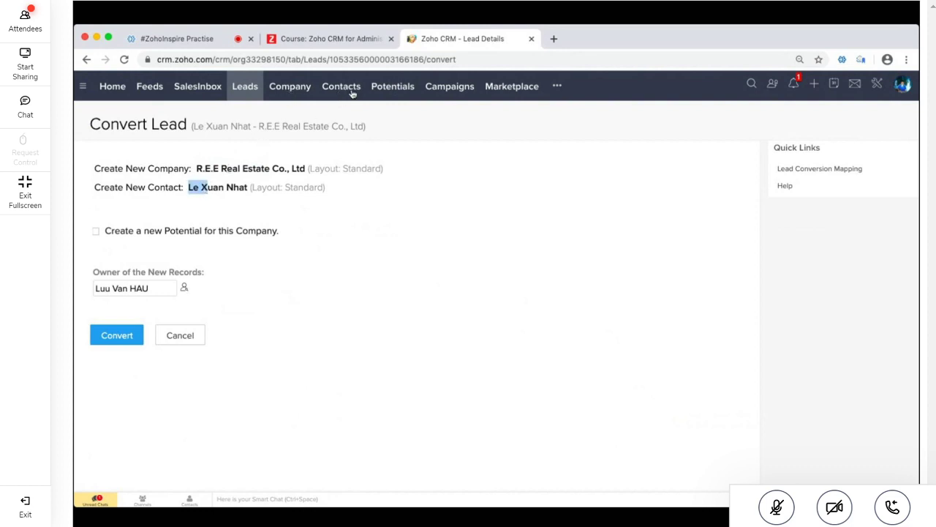
Add a new potential with amount 50000000 and closing date 30/04/2020
{"action": "left_click", "coordinate": [98, 236]}
{"action": "left_click", "coordinate": [98, 235]}
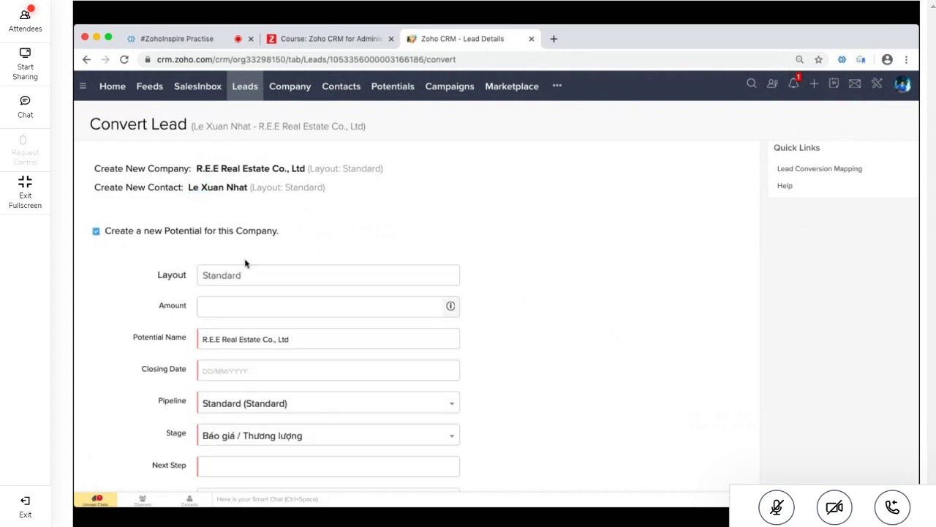
{"action": "left_click", "coordinate": [277, 311]}
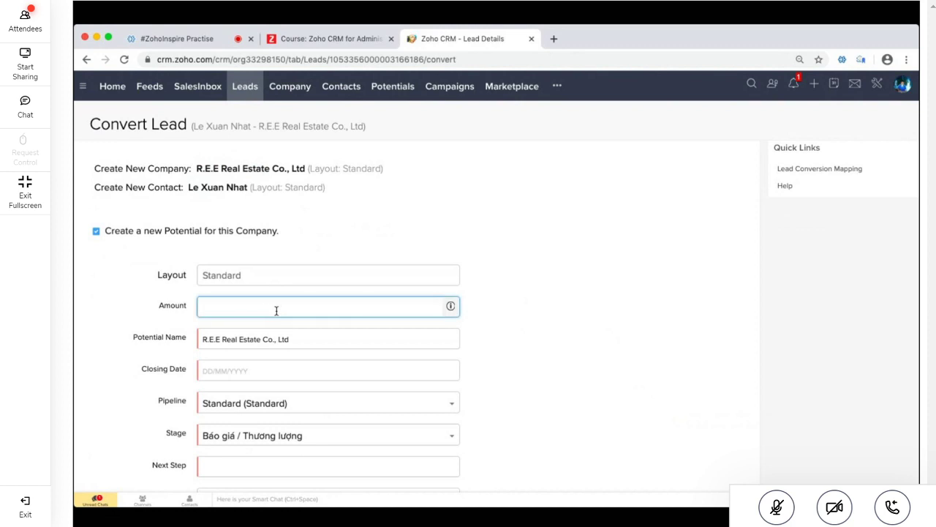
{"action": "type", "text": "50000000"}
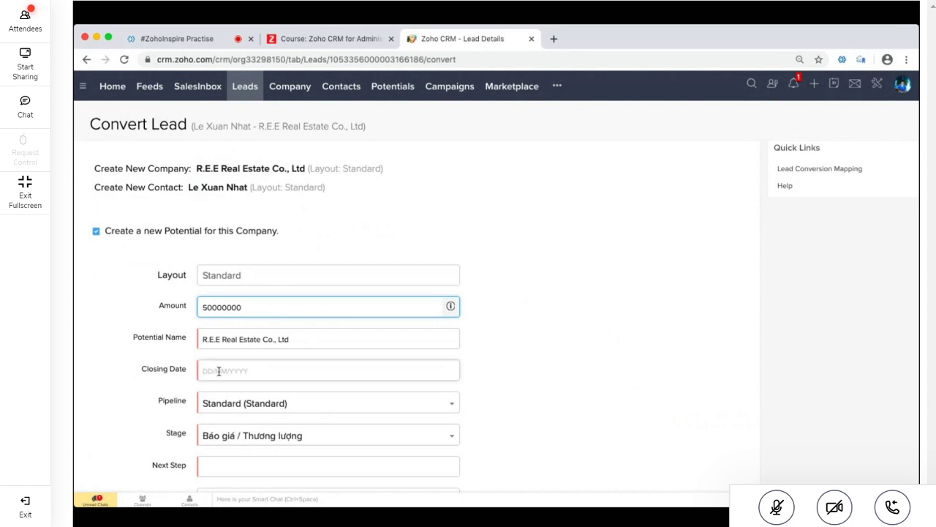
{"action": "left_click", "coordinate": [164, 337]}
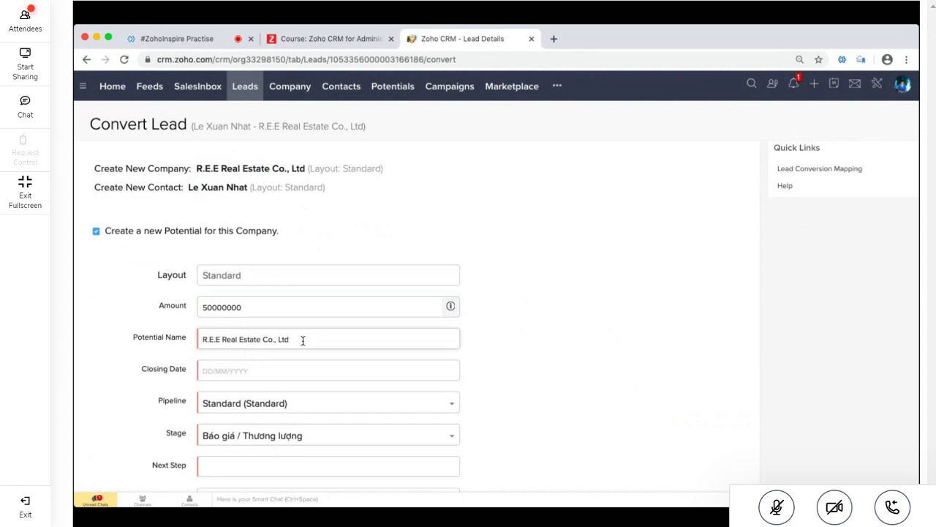
{"action": "left_click", "coordinate": [241, 373]}
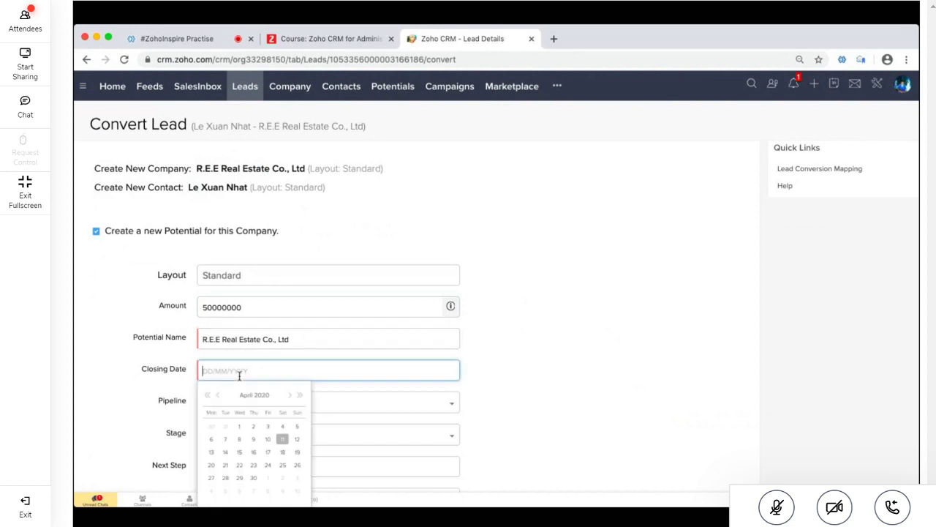
{"action": "left_click", "coordinate": [249, 480]}
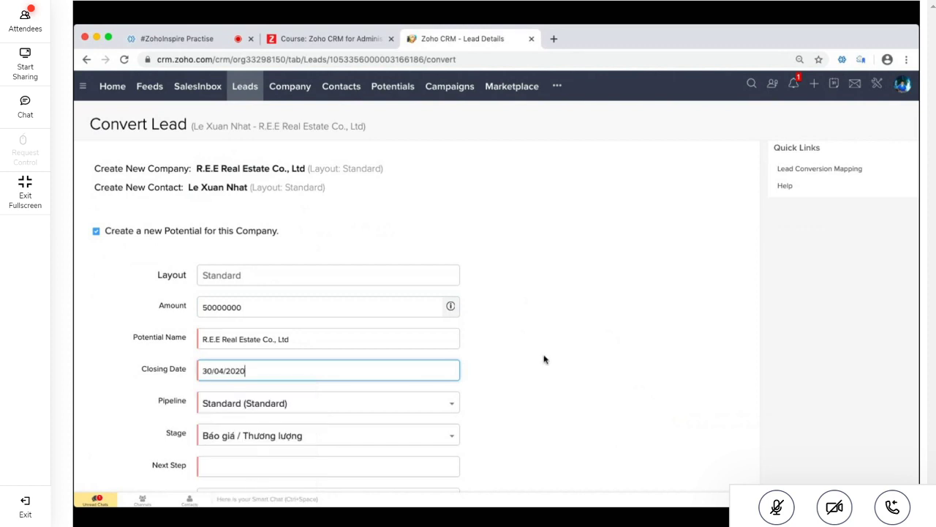
Set the potential's pipeline to Quy trình Đóng hợp đồng, stage Thanh toán lần 1, next step 'Hop nhóm Cty'
{"action": "scroll", "coordinate": [544, 357], "scroll_direction": "down", "scroll_amount": 3}
{"action": "left_click", "coordinate": [374, 293]}
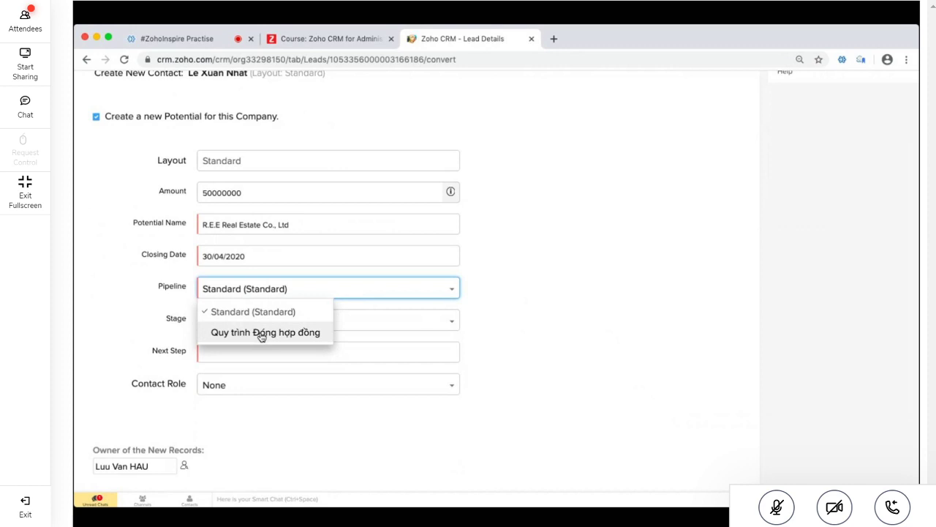
{"action": "left_click", "coordinate": [262, 333]}
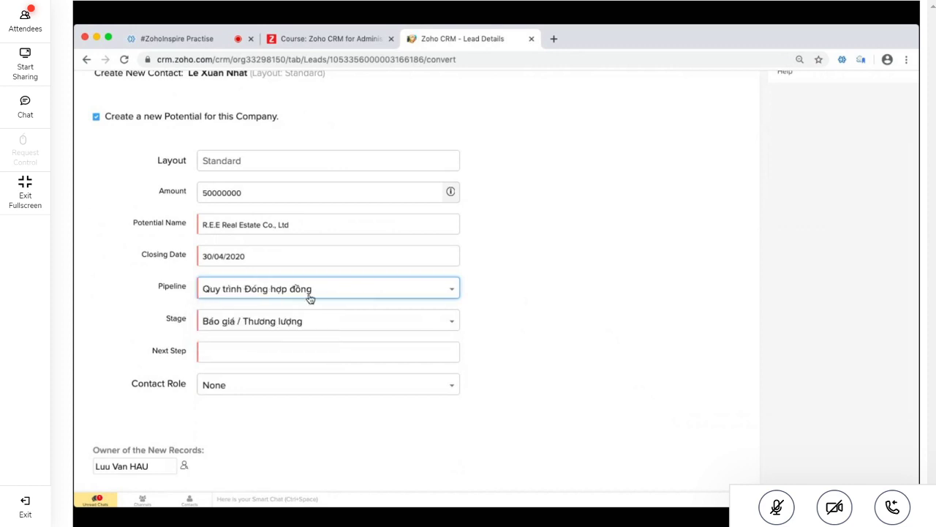
{"action": "left_click", "coordinate": [336, 322]}
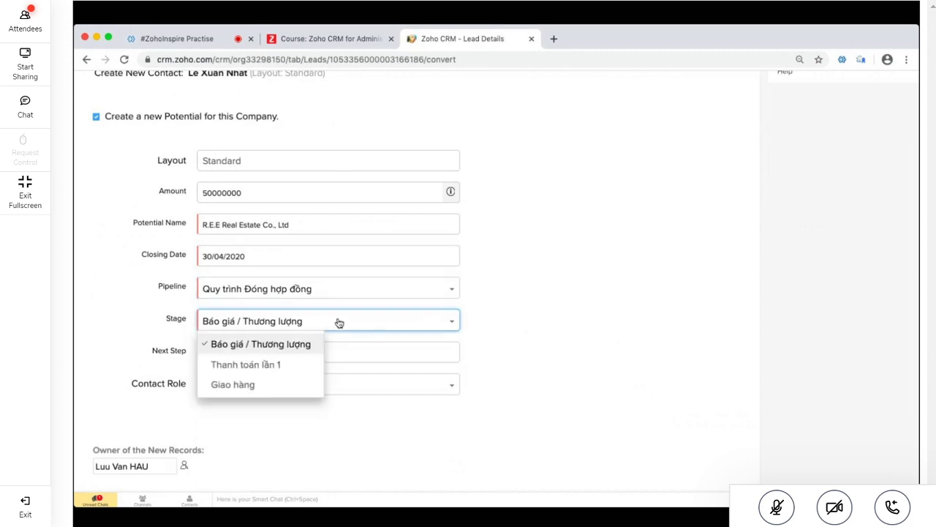
{"action": "left_click", "coordinate": [268, 365]}
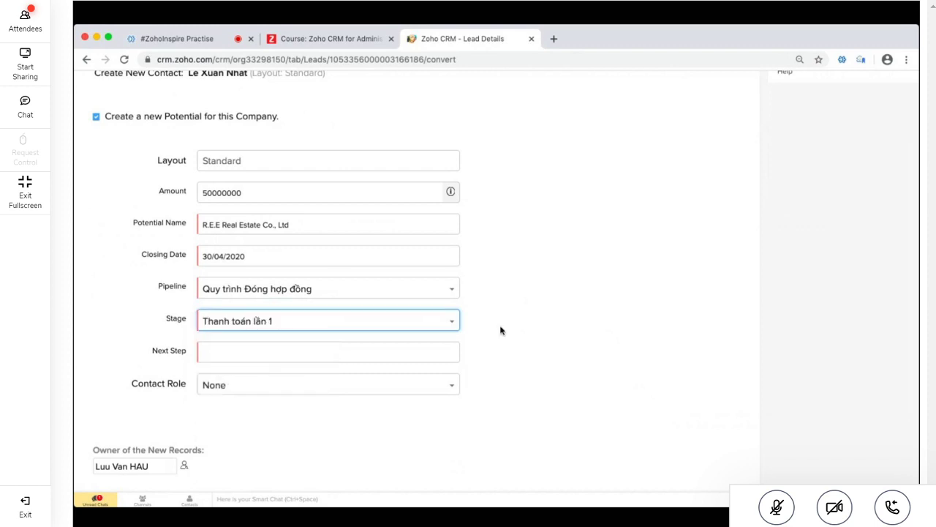
{"action": "left_click", "coordinate": [239, 194]}
{"action": "left_click", "coordinate": [259, 352]}
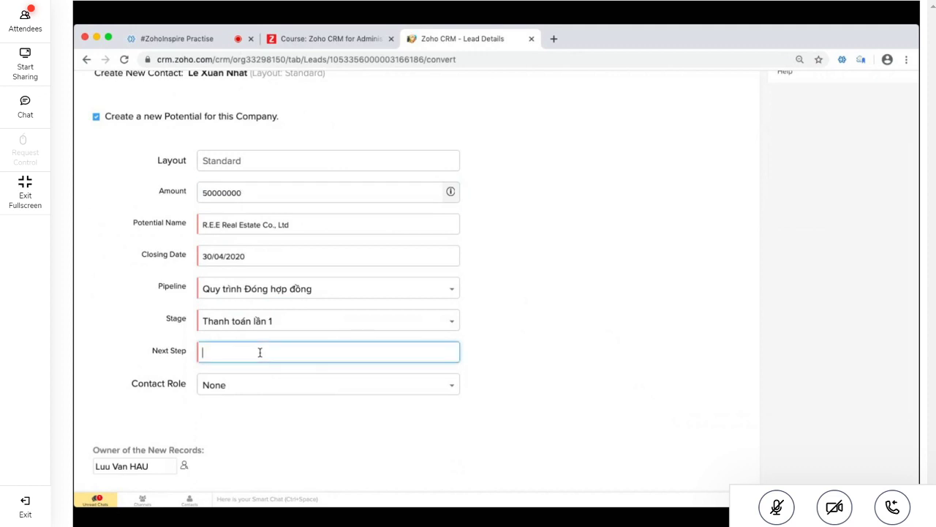
{"action": "type", "text": "Hop nhóm Cty"}
Submit the lead conversion and scroll through the form to check the entries
{"action": "scroll", "coordinate": [257, 439], "scroll_direction": "down", "scroll_amount": 2}
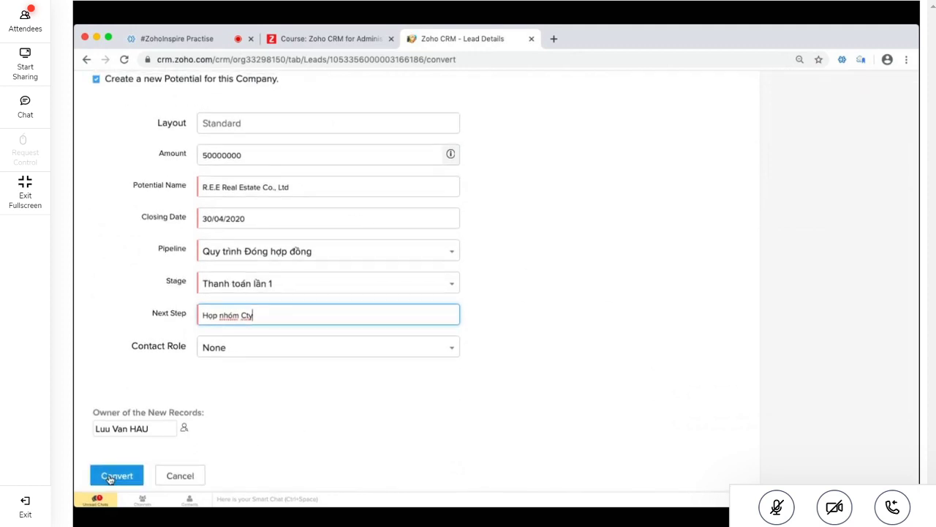
{"action": "left_click", "coordinate": [111, 476]}
{"action": "scroll", "coordinate": [387, 450], "scroll_direction": "up", "scroll_amount": 3}
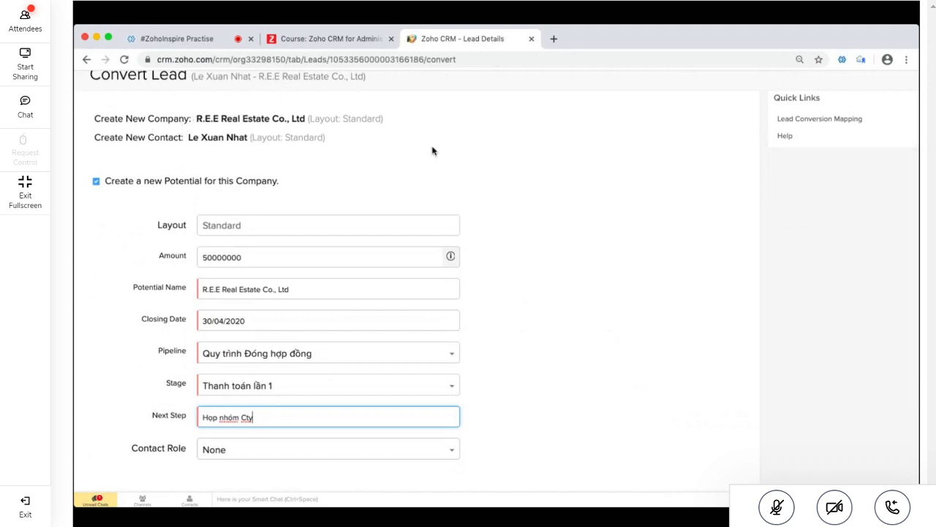
{"action": "scroll", "coordinate": [432, 151], "scroll_direction": "up", "scroll_amount": 2}
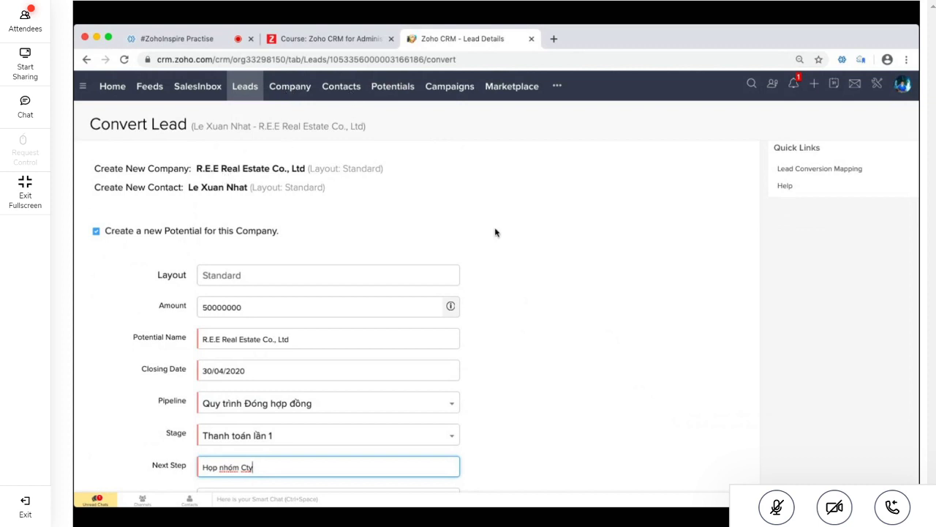
{"action": "scroll", "coordinate": [495, 231], "scroll_direction": "down", "scroll_amount": 5}
{"action": "scroll", "coordinate": [466, 184], "scroll_direction": "up", "scroll_amount": 5}
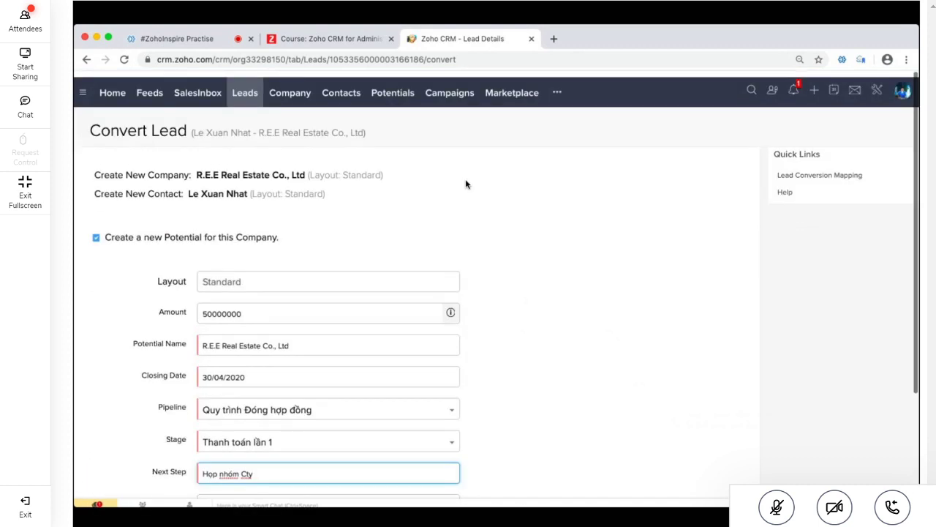
{"action": "scroll", "coordinate": [803, 324], "scroll_direction": "down", "scroll_amount": 5}
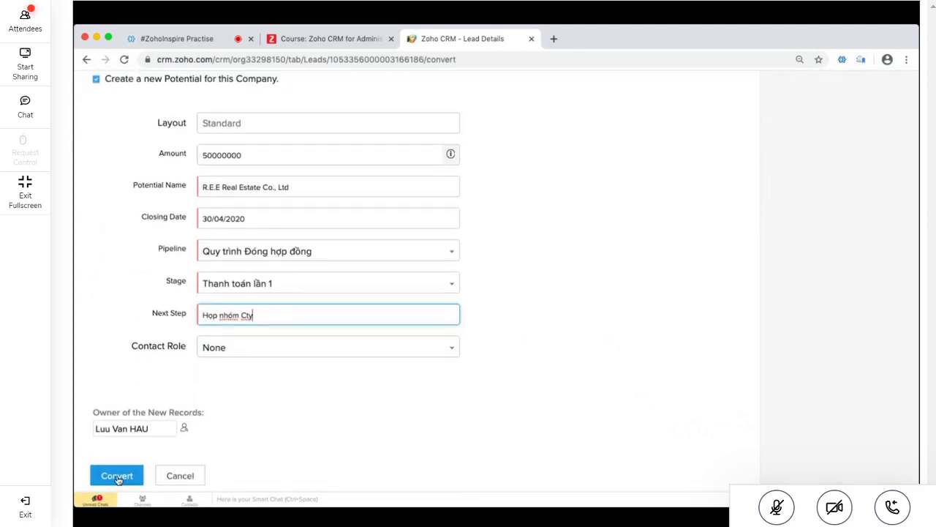
Convert the lead, open the new company and contact in separate tabs, and open the potential
{"action": "left_click", "coordinate": [117, 477]}
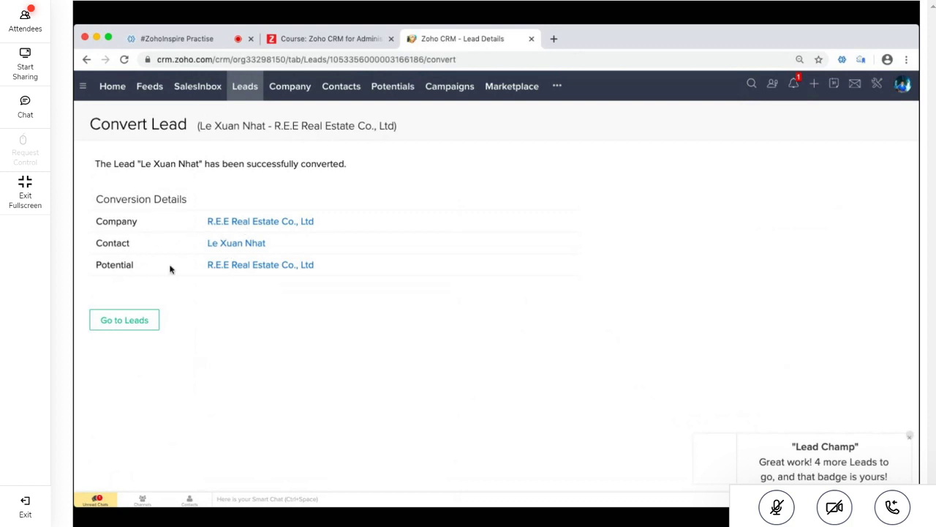
{"action": "right_click", "coordinate": [261, 229]}
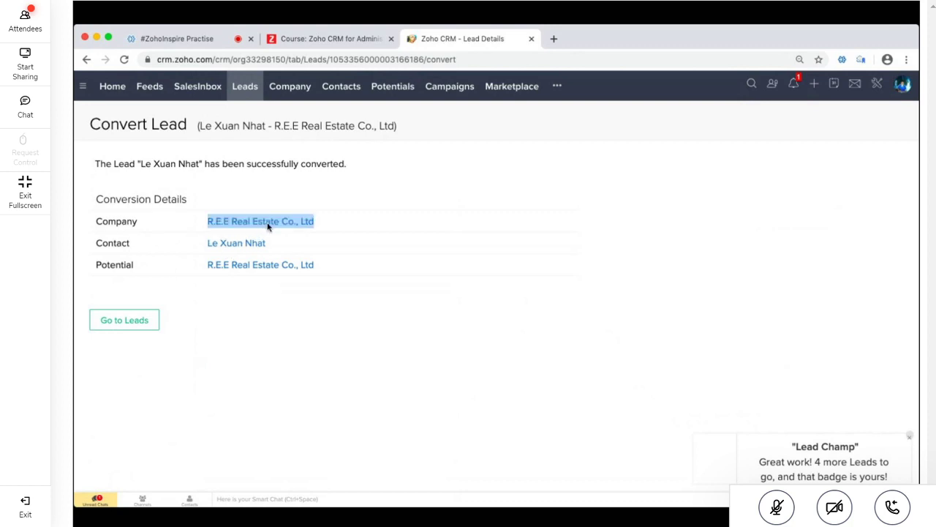
{"action": "left_click", "coordinate": [282, 234]}
{"action": "right_click", "coordinate": [244, 248]}
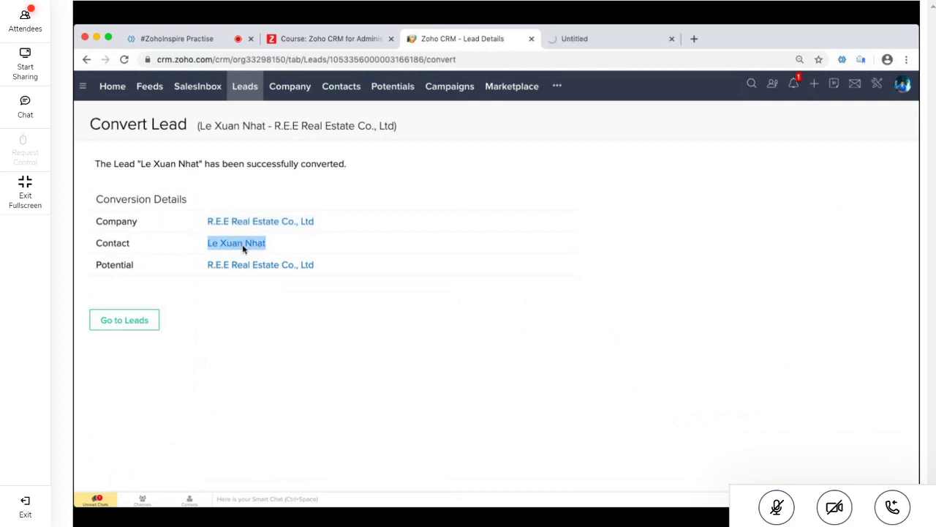
{"action": "left_click", "coordinate": [276, 256]}
{"action": "left_click", "coordinate": [239, 268]}
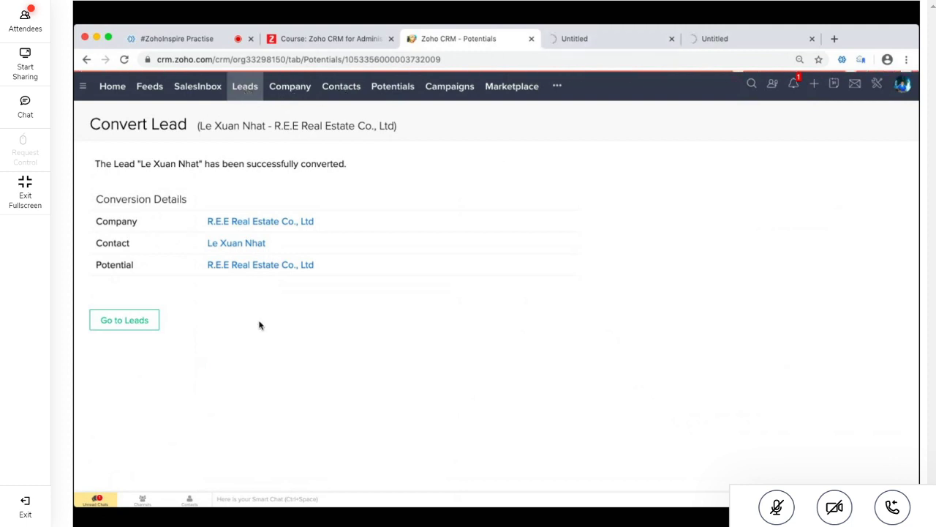
Highlight parts of the conversion success message, including the word 'converted'
{"action": "triple_click", "coordinate": [198, 164]}
{"action": "triple_click", "coordinate": [322, 162]}
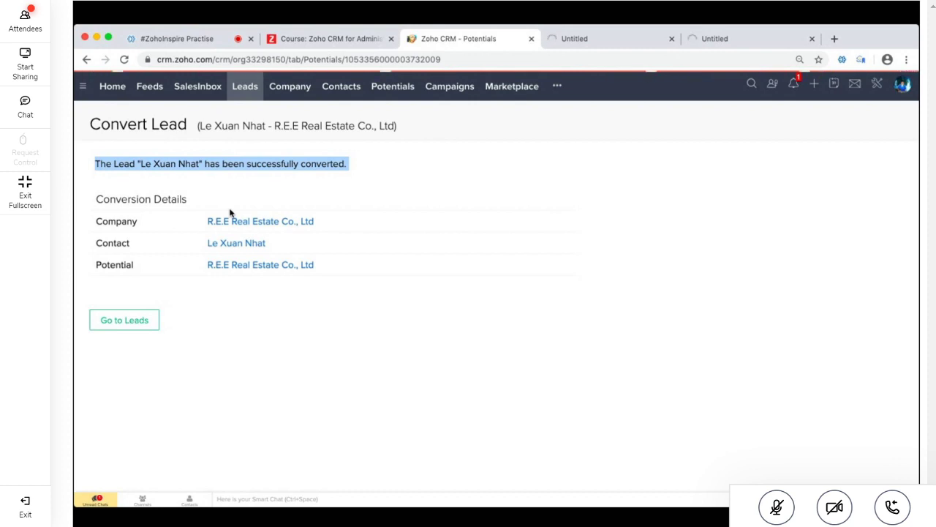
{"action": "left_click_drag", "start_coordinate": [310, 155], "coordinate": [284, 176]}
{"action": "left_click", "coordinate": [291, 177]}
{"action": "double_click", "coordinate": [310, 155]}
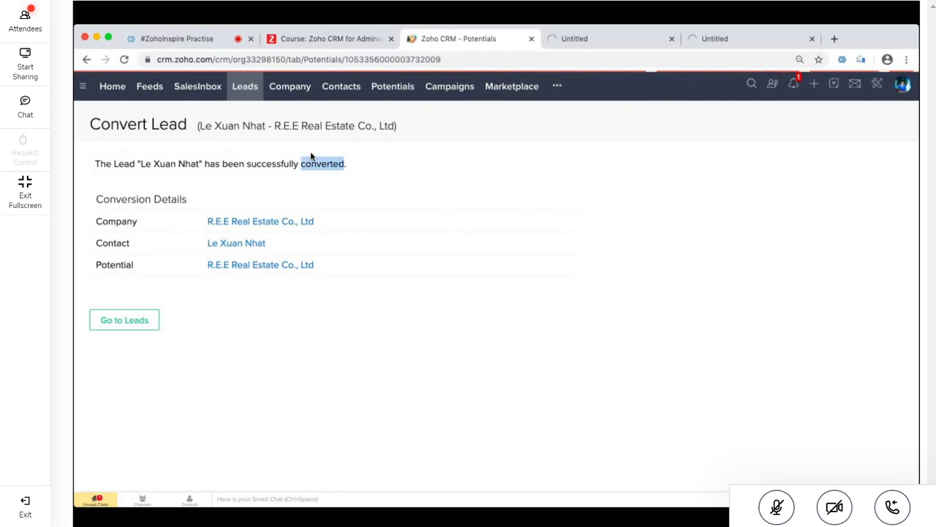
{"action": "left_click", "coordinate": [299, 158]}
Highlight 'has been successfully converted', then switch to the tab loading the new contact
{"action": "left_click_drag", "start_coordinate": [345, 162], "coordinate": [204, 167]}
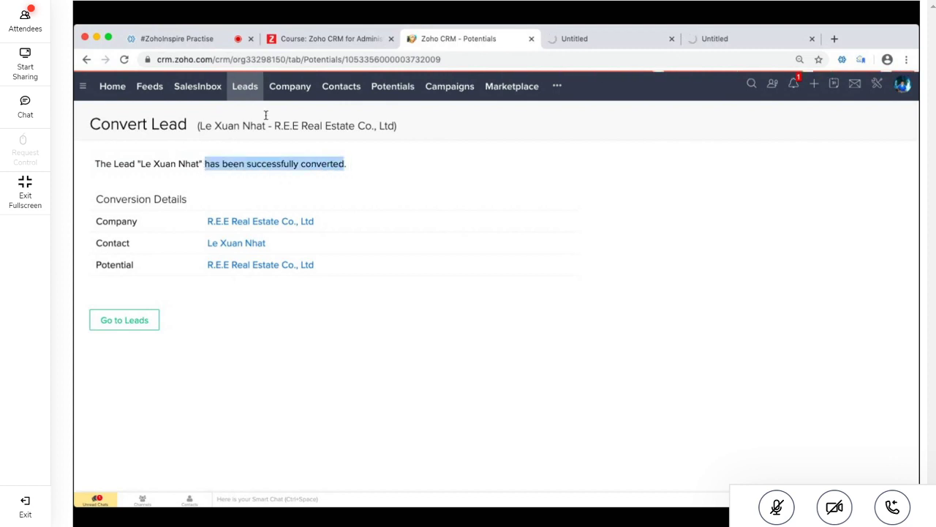
{"action": "left_click", "coordinate": [580, 46]}
{"action": "left_click", "coordinate": [725, 47]}
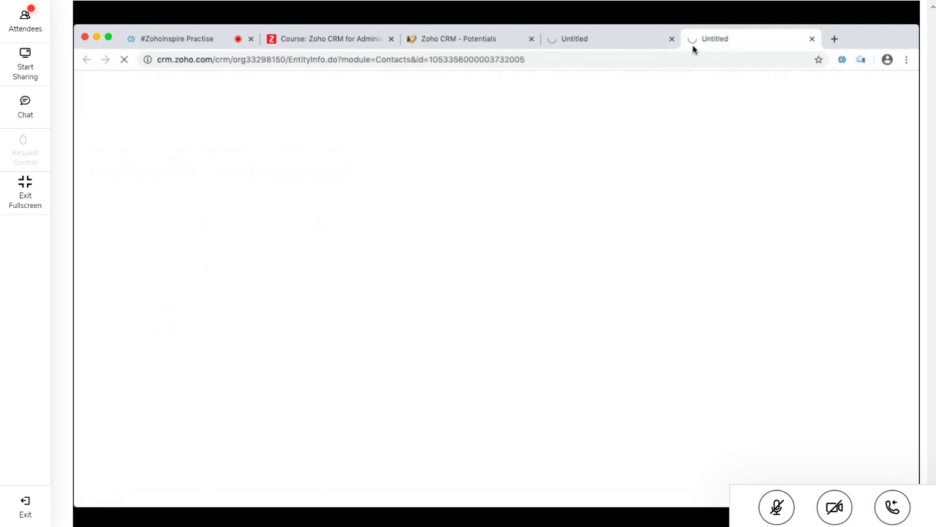
Return to the 'Zoho CRM - Potentials' conversion summary tab
{"action": "left_click", "coordinate": [465, 48]}
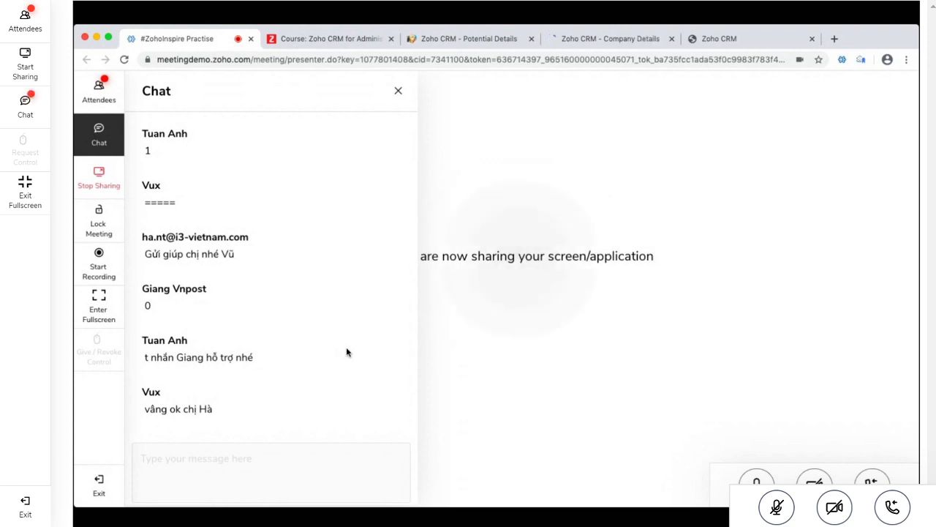
Focus the meeting chat box, then return to the R.E.E Real Estate Co., Ltd potential details
{"action": "left_click", "coordinate": [257, 456]}
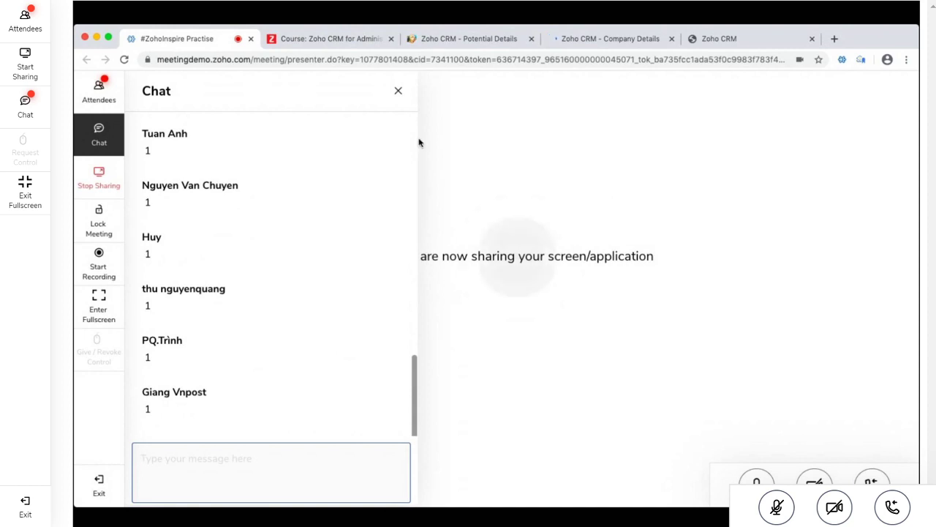
{"action": "left_click", "coordinate": [469, 38]}
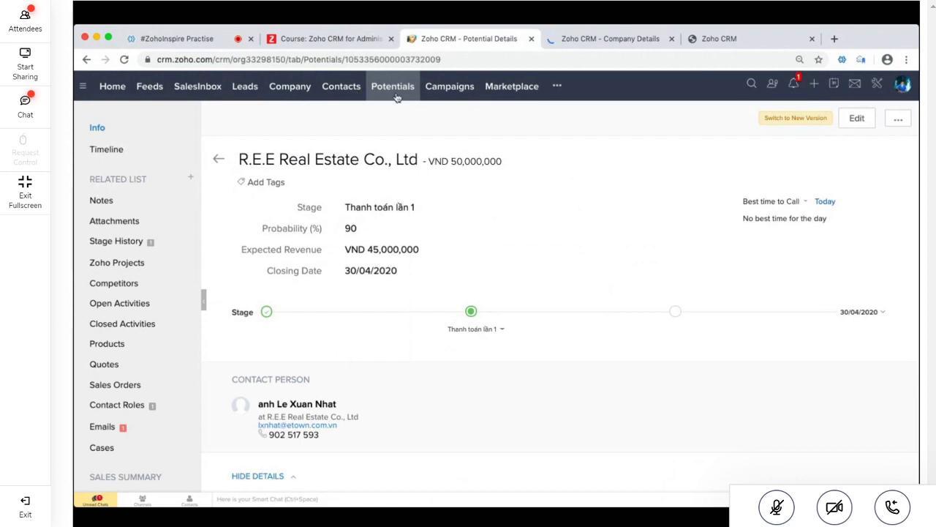
Mute all meeting participants, review the R.E.E Real Estate company record, then view the new contact
{"action": "left_click", "coordinate": [192, 38]}
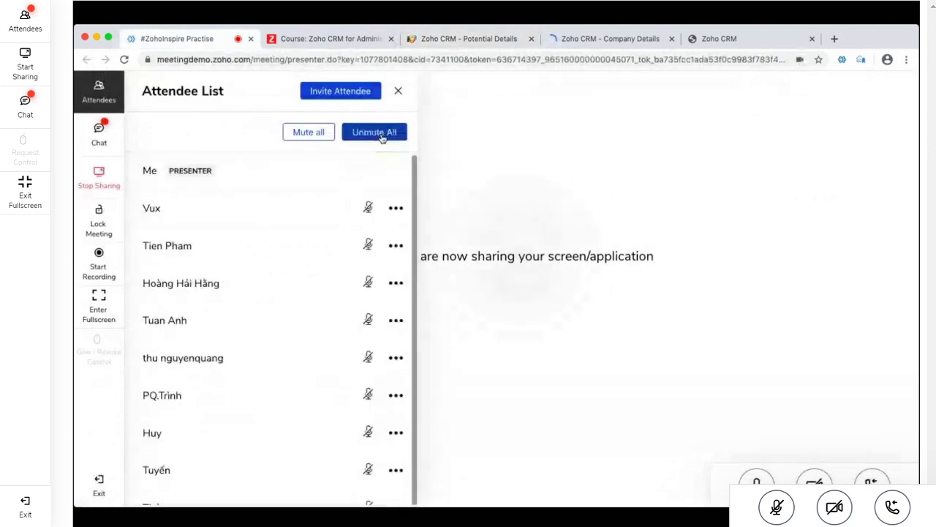
{"action": "left_click", "coordinate": [315, 140]}
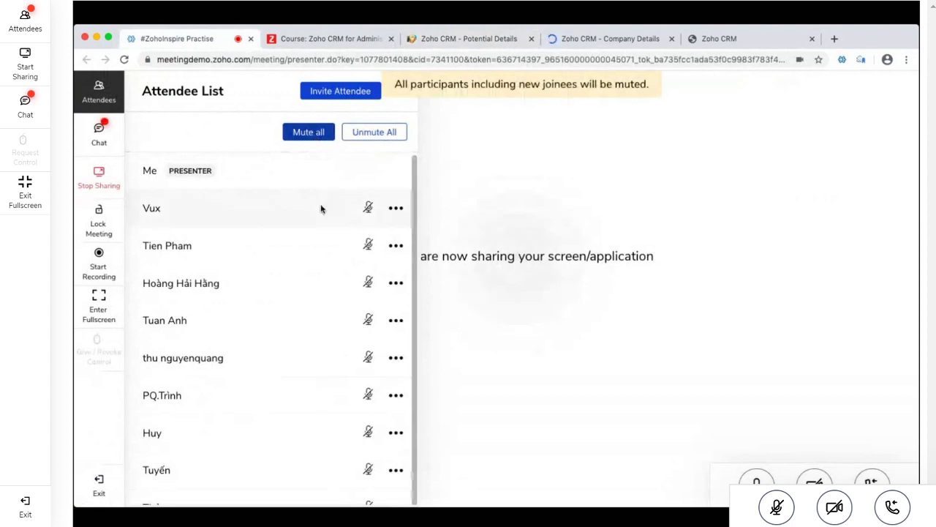
{"action": "left_click", "coordinate": [611, 42]}
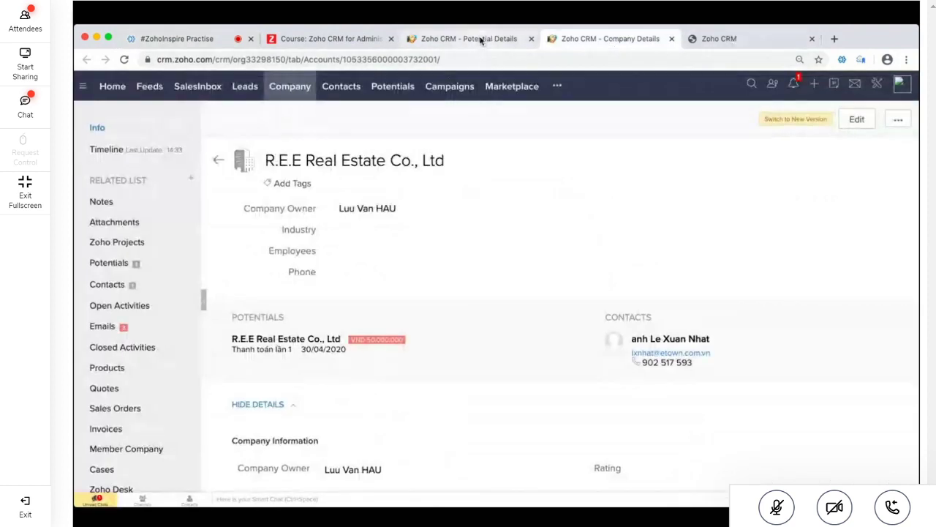
{"action": "left_click", "coordinate": [718, 41]}
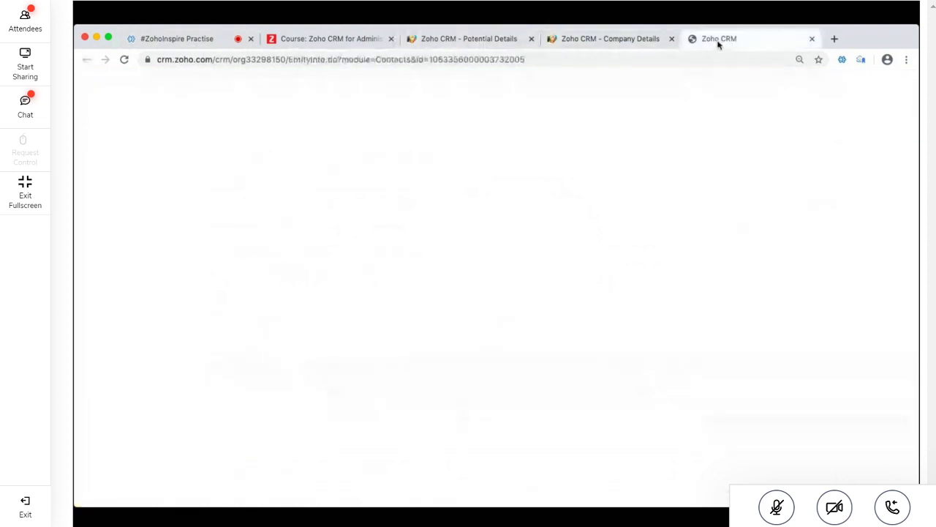
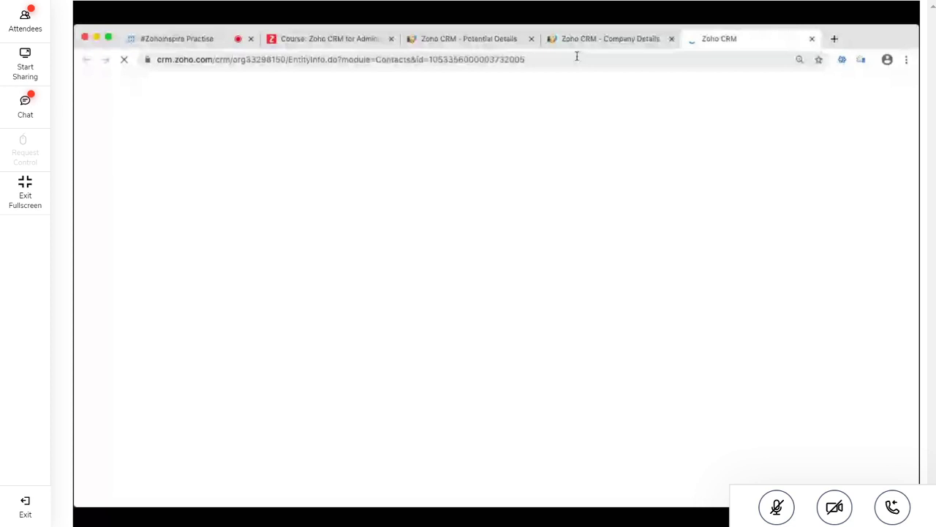
Bring up the R.E.E Real Estate Co., Ltd company record and select its short name R.E.E
{"action": "left_click", "coordinate": [594, 41]}
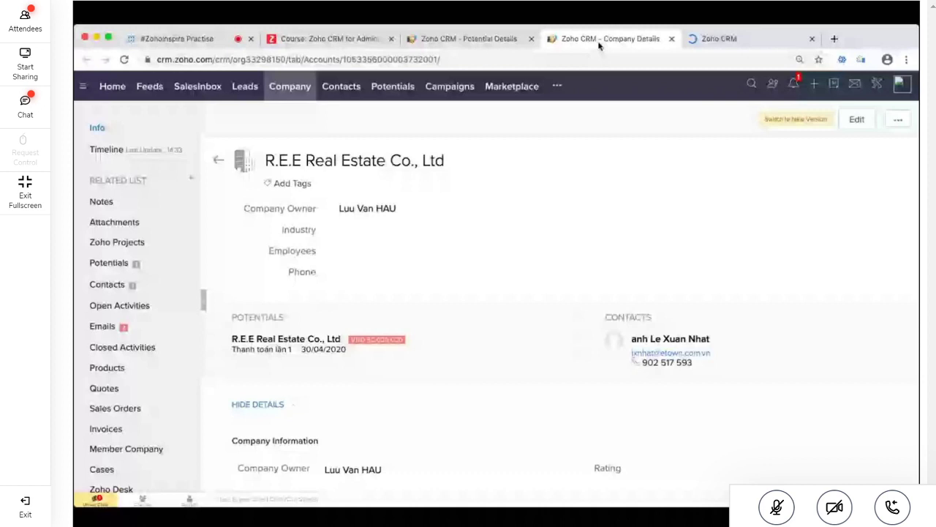
{"action": "double_click", "coordinate": [282, 160]}
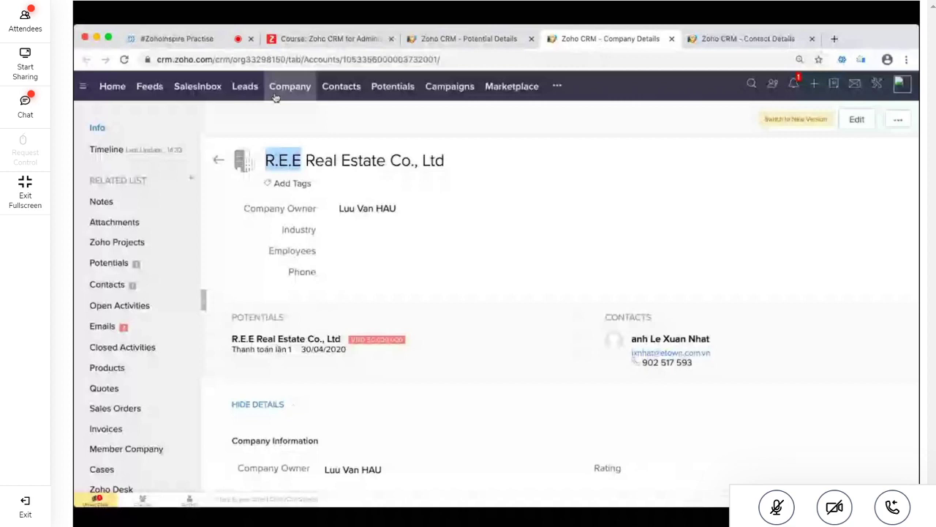
Review the contact's related records, then close the contact and company tabs to leave the potential
{"action": "key", "text": "ctrl+Tab"}
{"action": "left_click", "coordinate": [103, 446]}
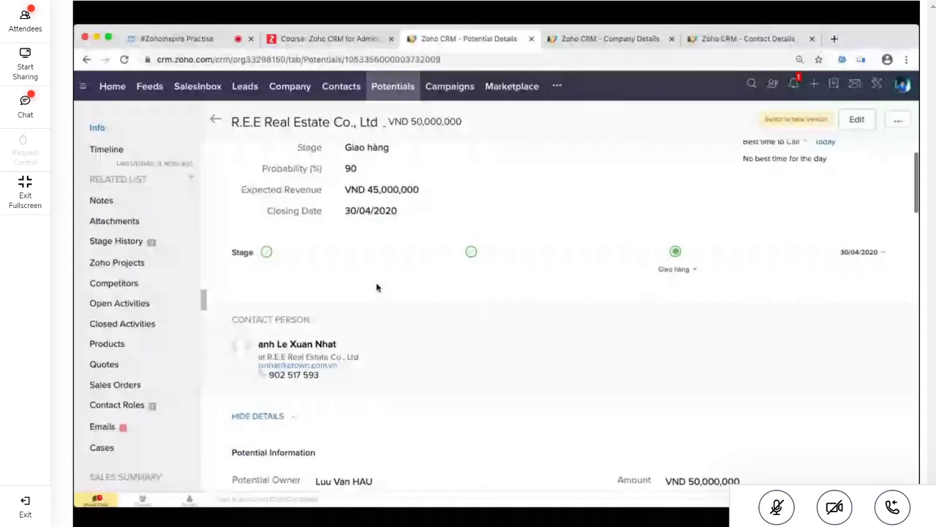
{"action": "scroll", "coordinate": [435, 333], "scroll_direction": "down", "scroll_amount": 2}
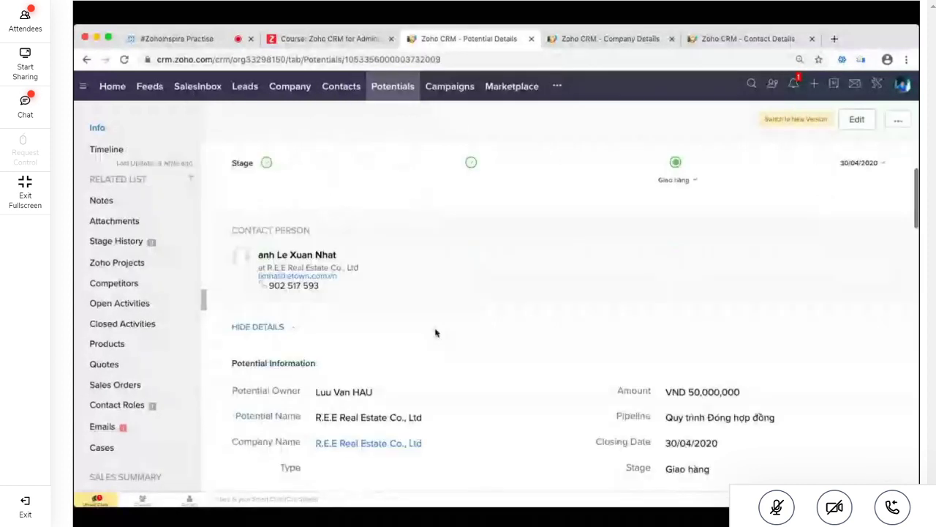
{"action": "scroll", "coordinate": [366, 300], "scroll_direction": "down", "scroll_amount": 1}
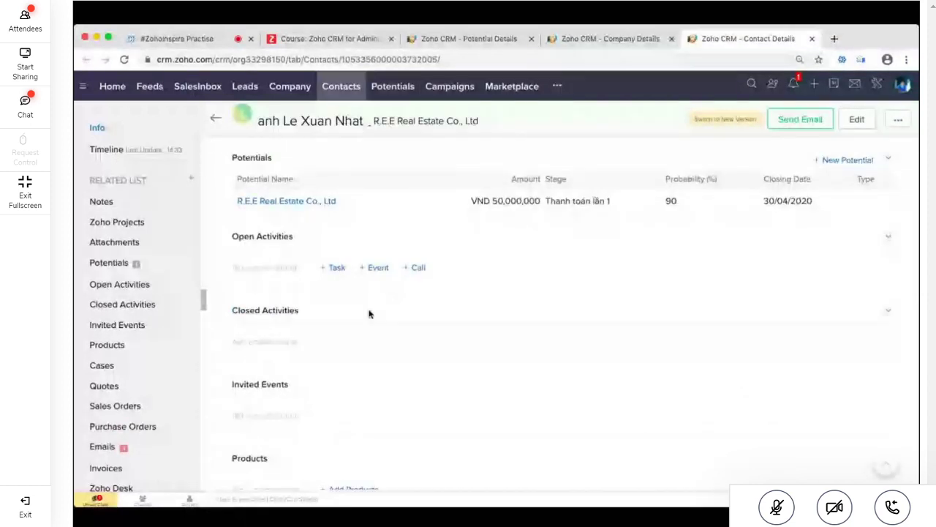
{"action": "key", "text": "ctrl+w"}
{"action": "key", "text": "ctrl+w"}
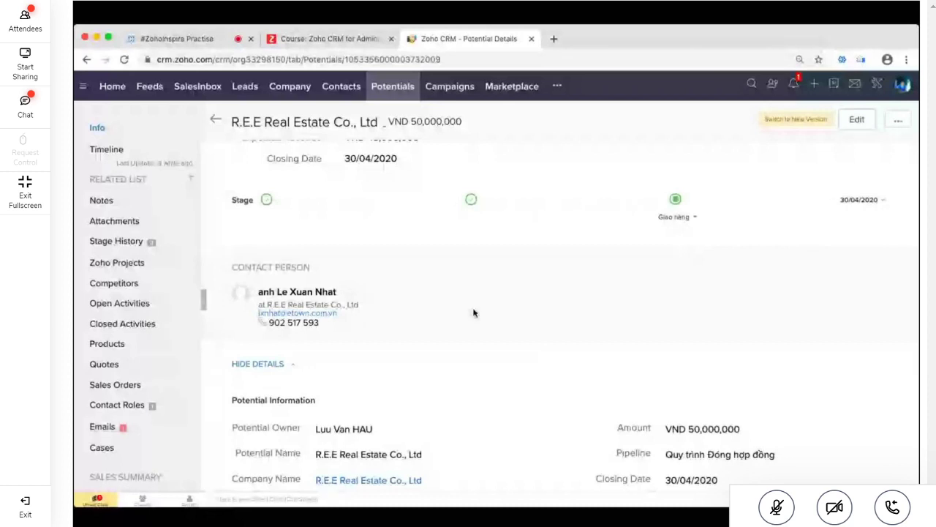
Open the potential's contact person, then the All Contacts list of 545 contacts
{"action": "left_click", "coordinate": [341, 293]}
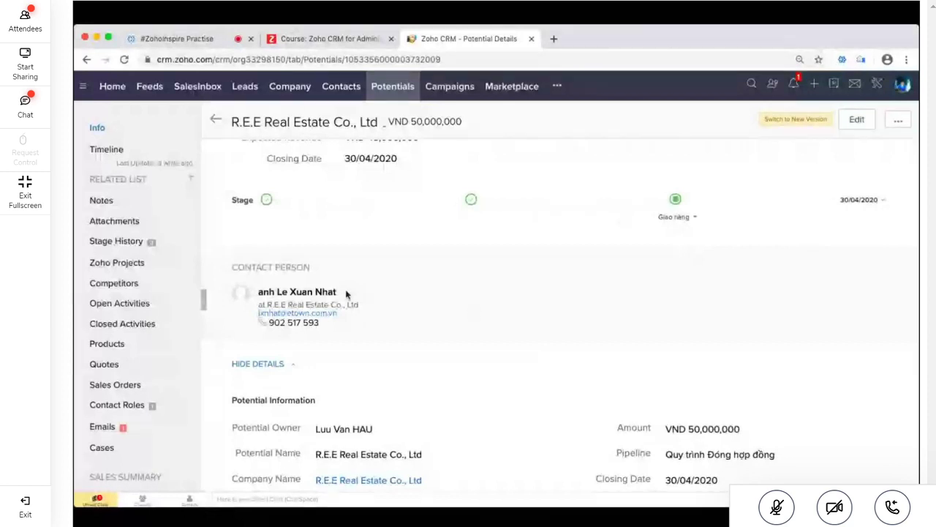
{"action": "scroll", "coordinate": [359, 251], "scroll_direction": "down", "scroll_amount": 5}
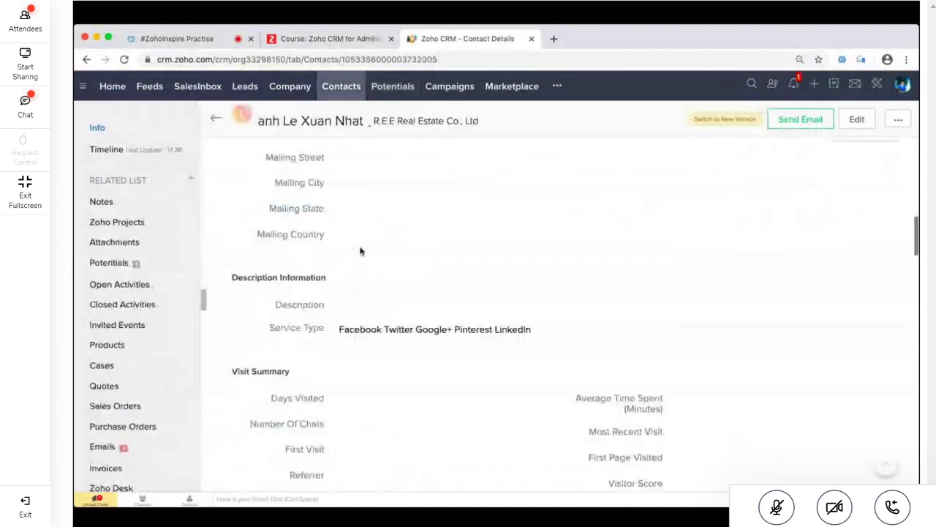
{"action": "scroll", "coordinate": [449, 397], "scroll_direction": "up", "scroll_amount": 5}
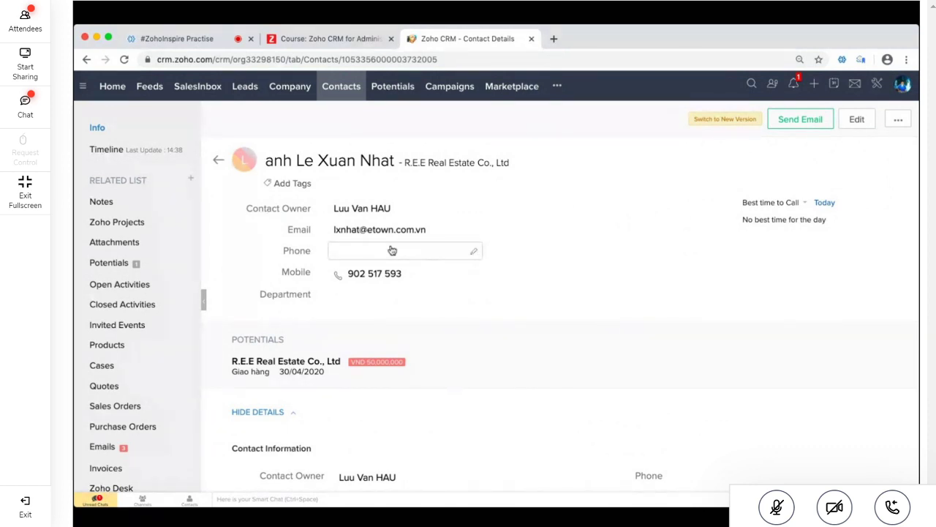
{"action": "left_click", "coordinate": [344, 96]}
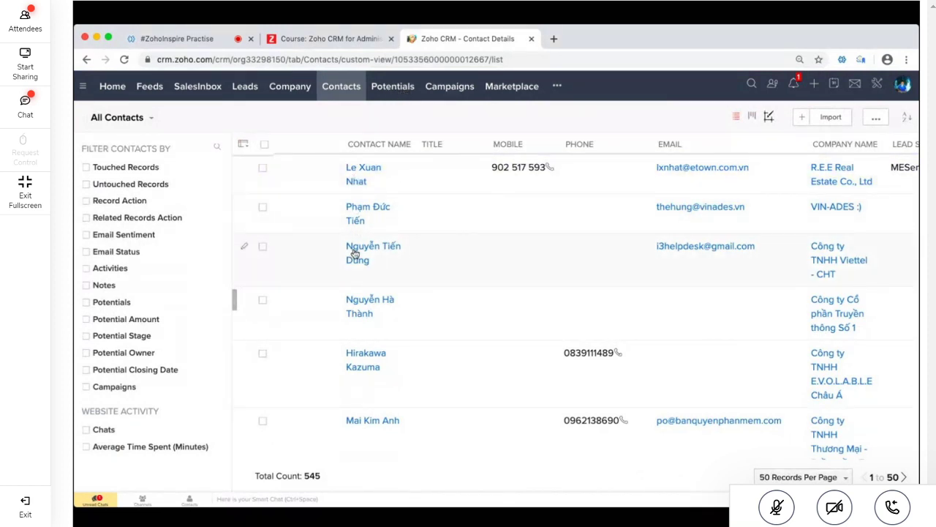
Review the Công ty TNHH Viettel - CHT contact record, then return to the #ZohoInspire Practise meeting tab
{"action": "left_click", "coordinate": [355, 254]}
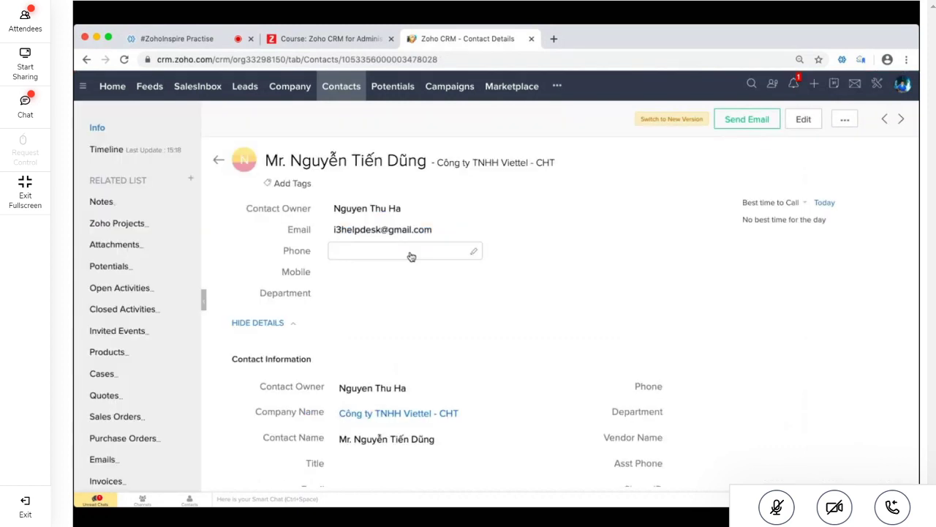
{"action": "scroll", "coordinate": [691, 314], "scroll_direction": "down", "scroll_amount": 3}
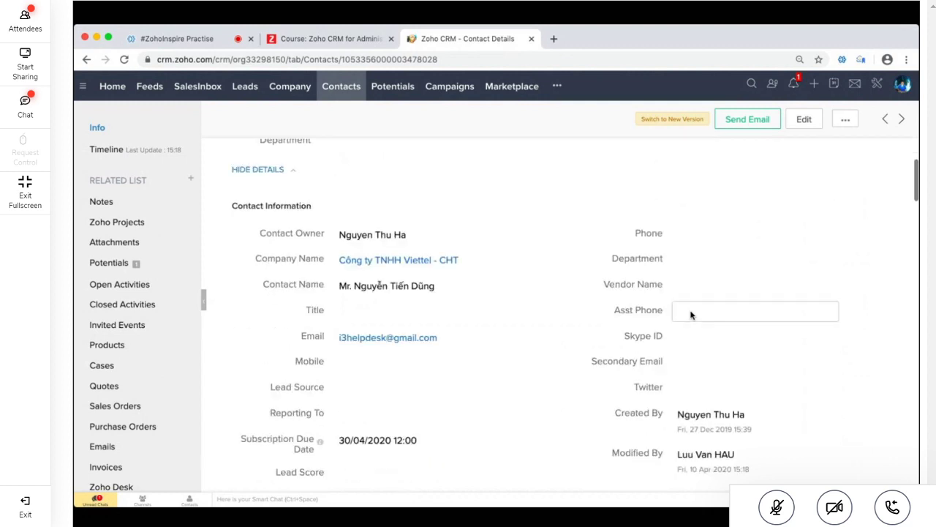
{"action": "scroll", "coordinate": [690, 315], "scroll_direction": "down", "scroll_amount": 10}
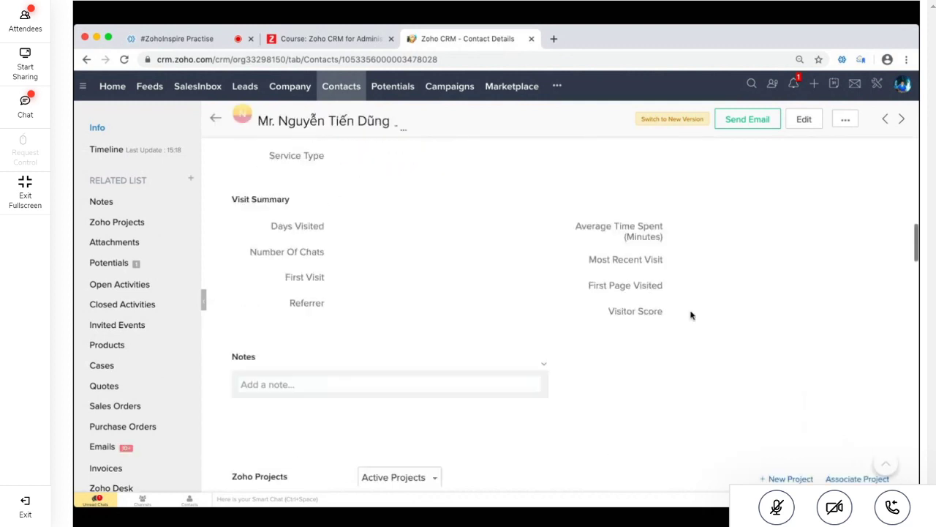
{"action": "scroll", "coordinate": [690, 314], "scroll_direction": "down", "scroll_amount": 5}
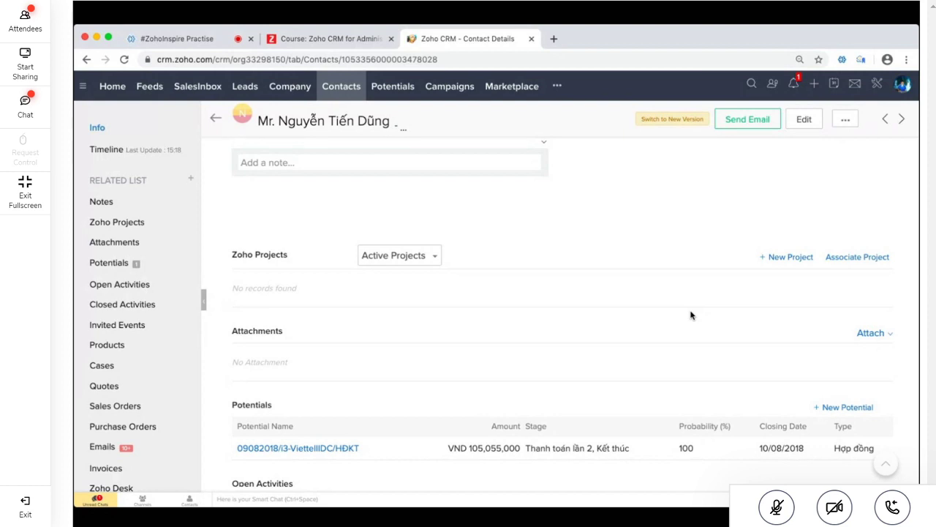
{"action": "left_click", "coordinate": [203, 38]}
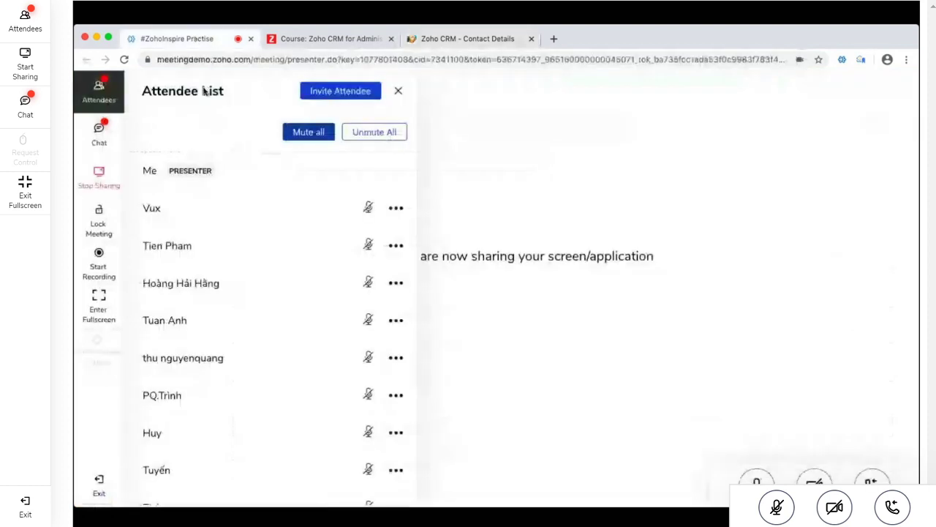
Show the meeting chat and scroll back to the three-point presentation agenda message
{"action": "left_click", "coordinate": [99, 136]}
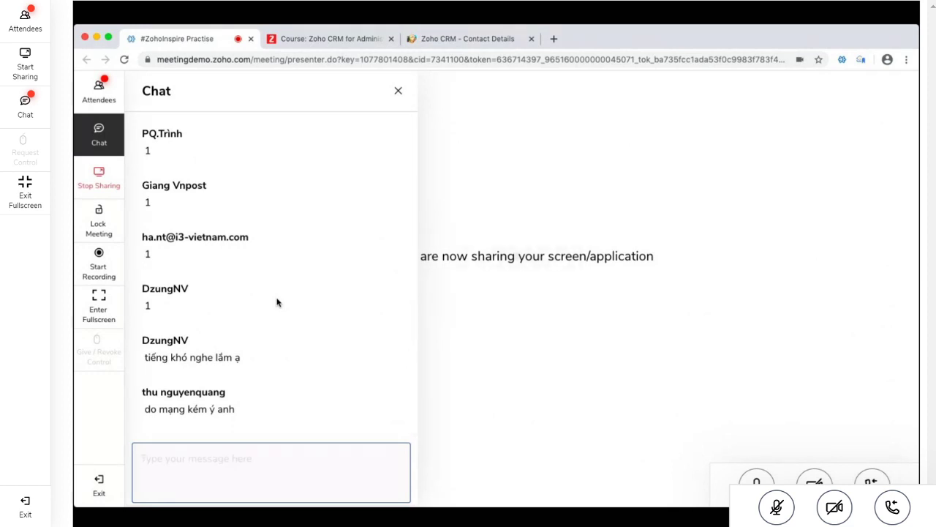
{"action": "scroll", "coordinate": [276, 302], "scroll_direction": "up", "scroll_amount": 5}
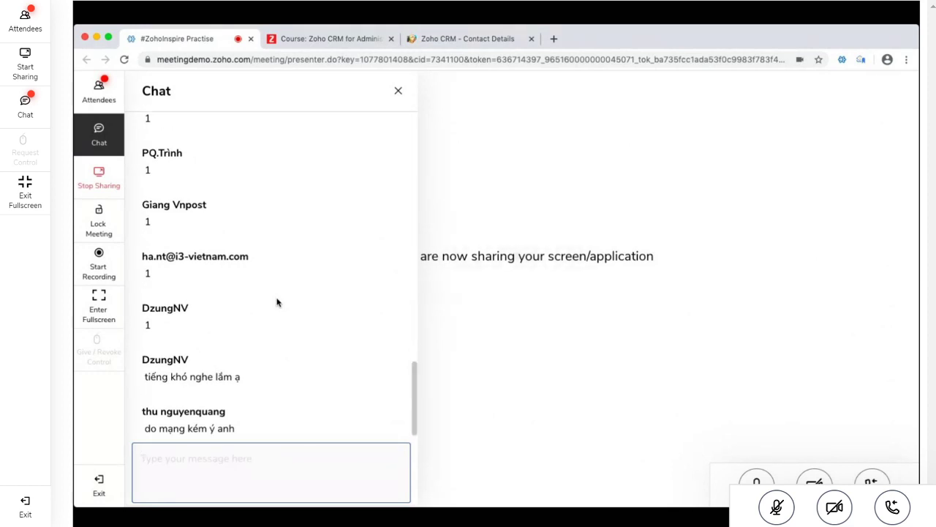
{"action": "scroll", "coordinate": [277, 302], "scroll_direction": "up", "scroll_amount": 10}
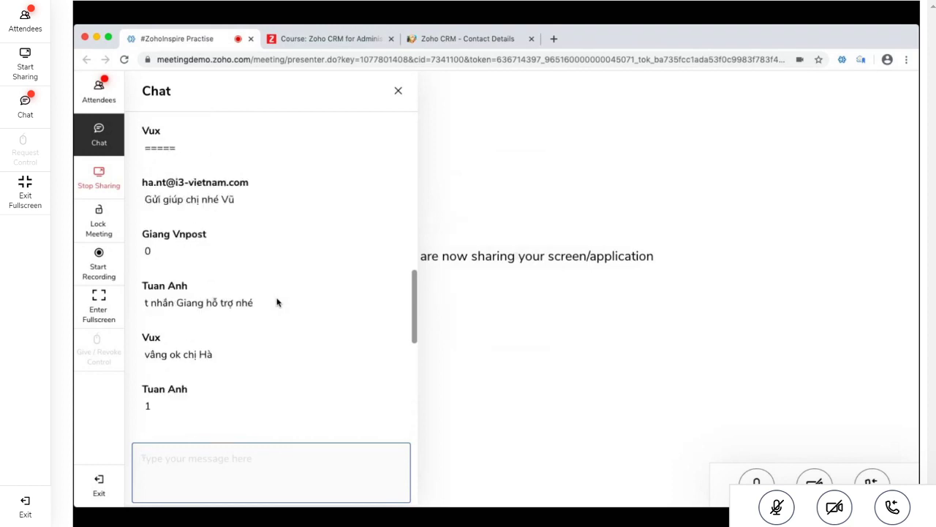
{"action": "scroll", "coordinate": [276, 302], "scroll_direction": "up", "scroll_amount": 2}
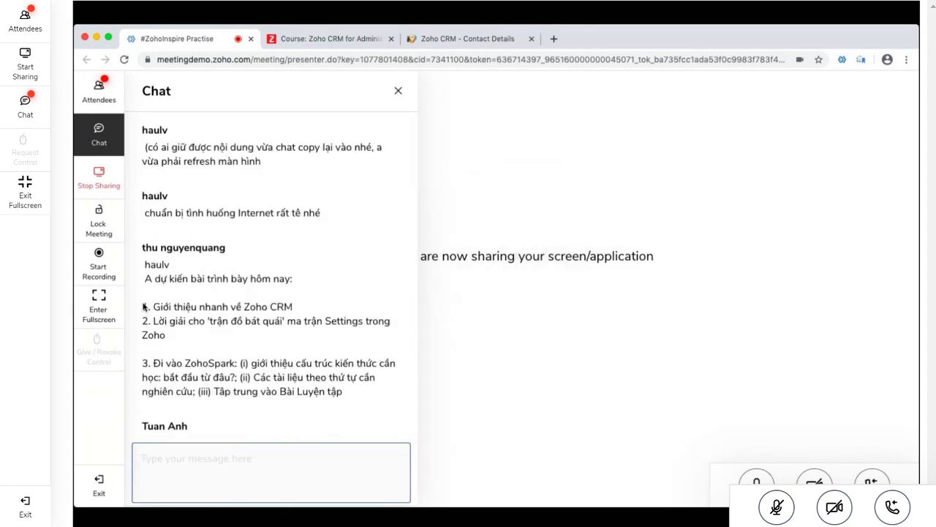
Copy the three-point agenda text and repost it as a new chat message
{"action": "left_click_drag", "start_coordinate": [142, 306], "coordinate": [368, 391]}
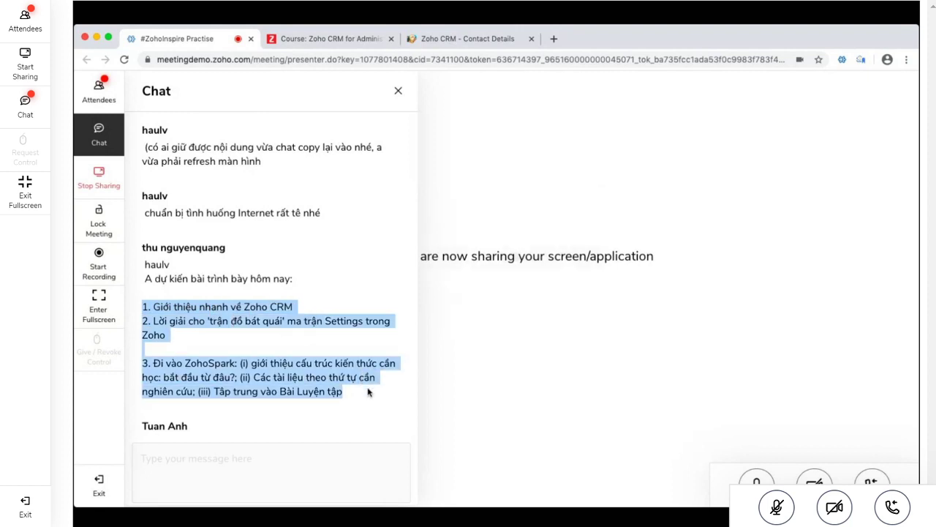
{"action": "key", "text": "ctrl+c"}
{"action": "left_click", "coordinate": [295, 465]}
{"action": "key", "text": "ctrl+v"}
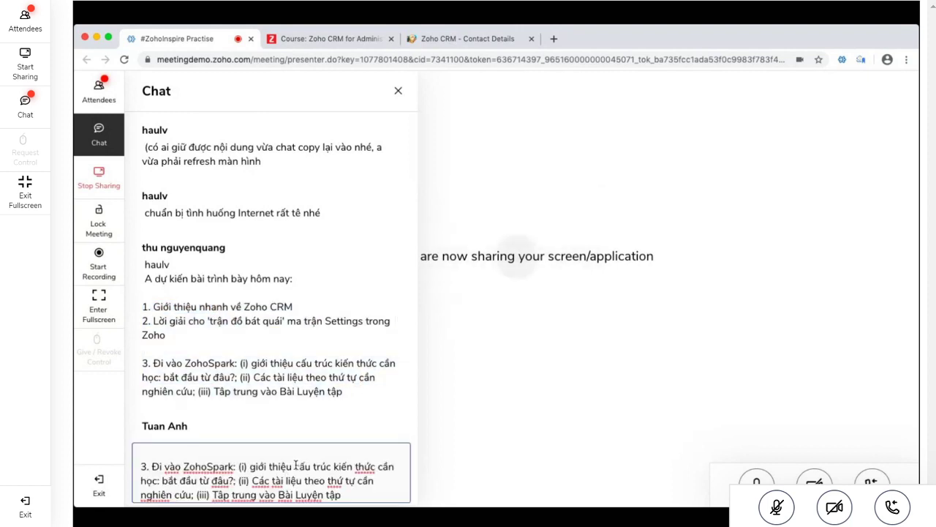
{"action": "key", "text": "Return"}
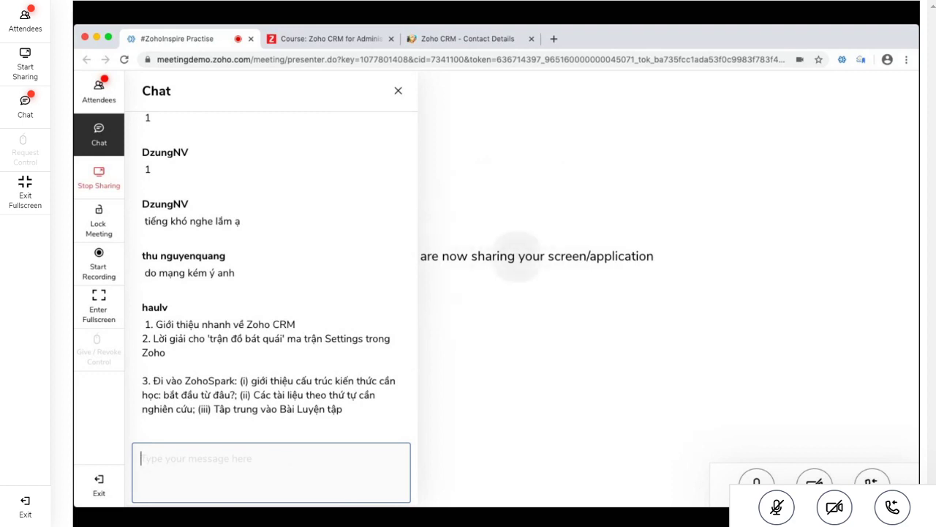
Scroll the chat history and reply 'ok' to the attendee's broken-mic note
{"action": "scroll", "coordinate": [251, 370], "scroll_direction": "up", "scroll_amount": 4}
{"action": "scroll", "coordinate": [252, 369], "scroll_direction": "up", "scroll_amount": 1}
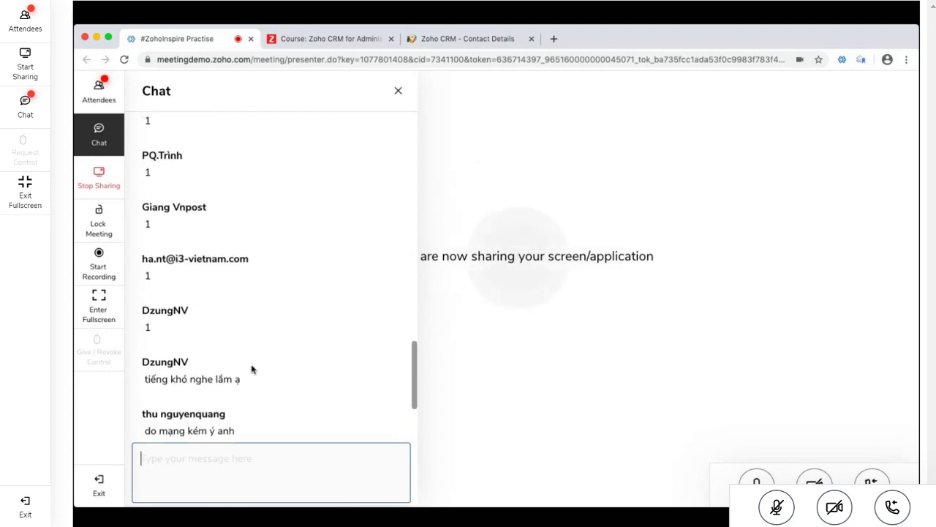
{"action": "scroll", "coordinate": [252, 369], "scroll_direction": "up", "scroll_amount": 10}
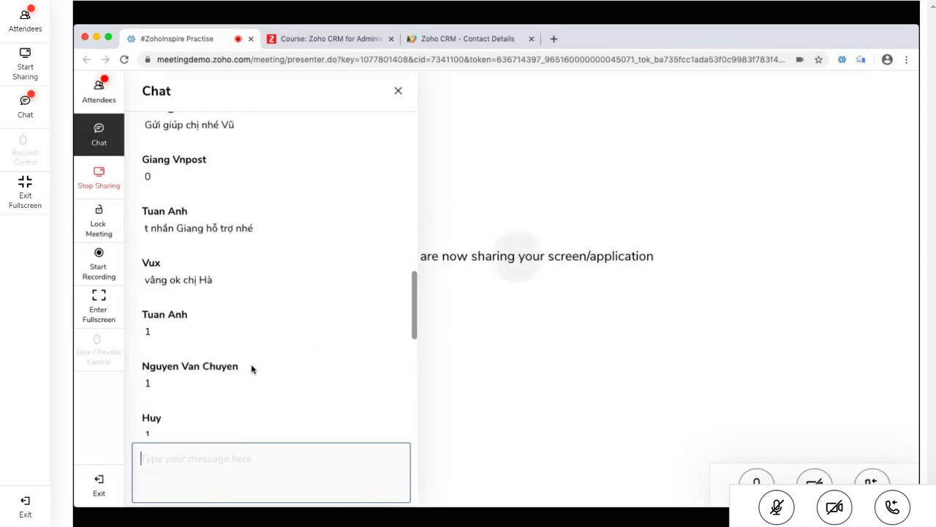
{"action": "scroll", "coordinate": [252, 370], "scroll_direction": "up", "scroll_amount": 10}
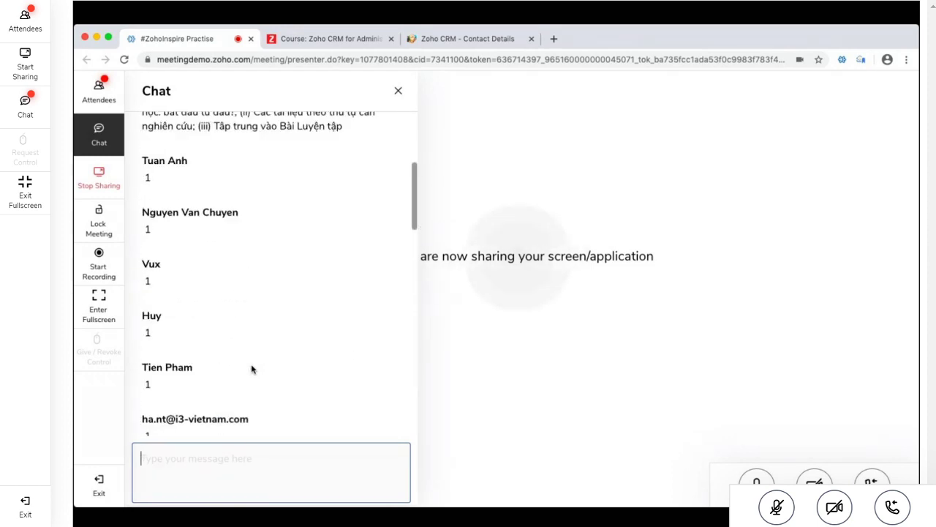
{"action": "scroll", "coordinate": [251, 369], "scroll_direction": "up", "scroll_amount": 5}
{"action": "scroll", "coordinate": [251, 370], "scroll_direction": "down", "scroll_amount": 10}
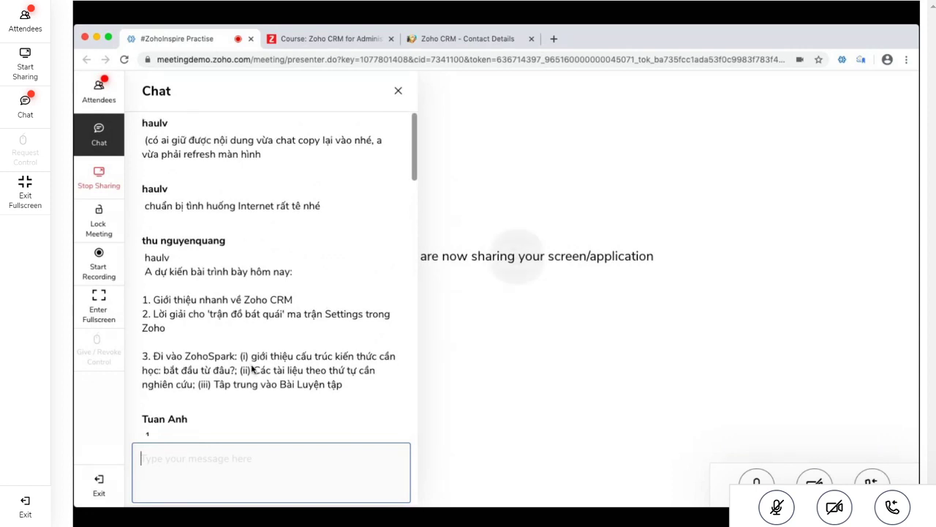
{"action": "scroll", "coordinate": [251, 369], "scroll_direction": "down", "scroll_amount": 6}
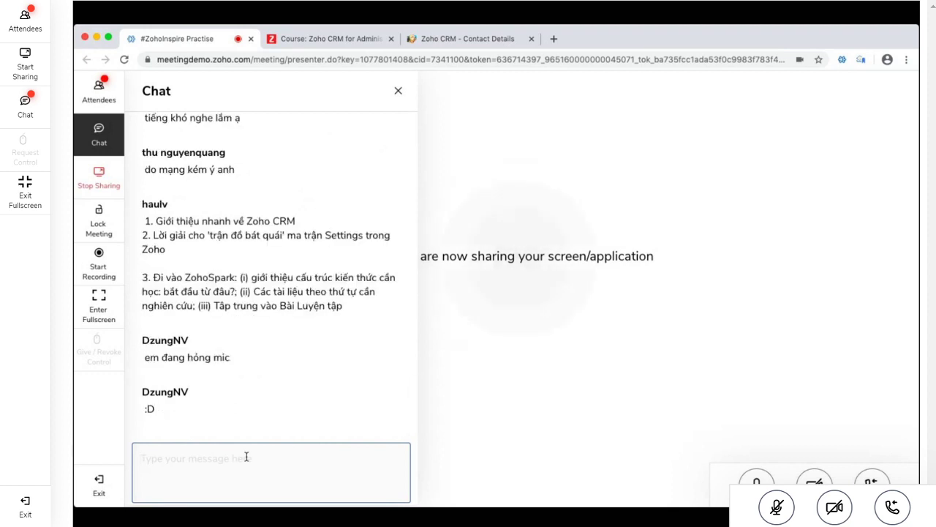
{"action": "type", "text": "ok"}
{"action": "key", "text": "Return"}
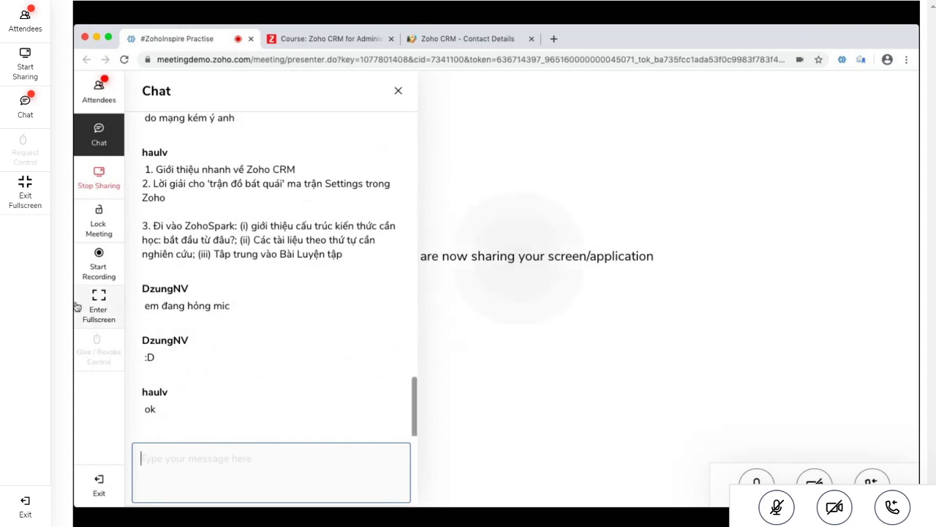
Look over the meeting attendee list, then return to the chat
{"action": "left_click", "coordinate": [112, 91]}
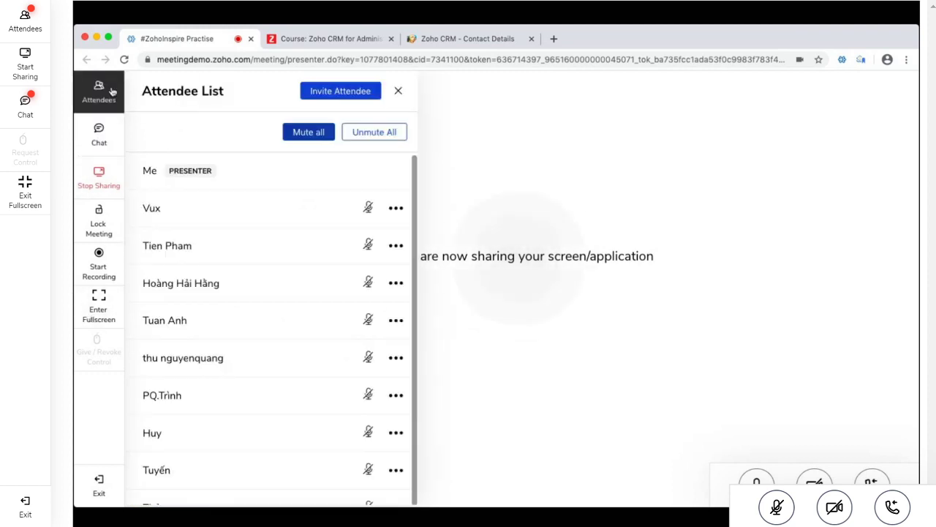
{"action": "scroll", "coordinate": [269, 341], "scroll_direction": "down", "scroll_amount": 5}
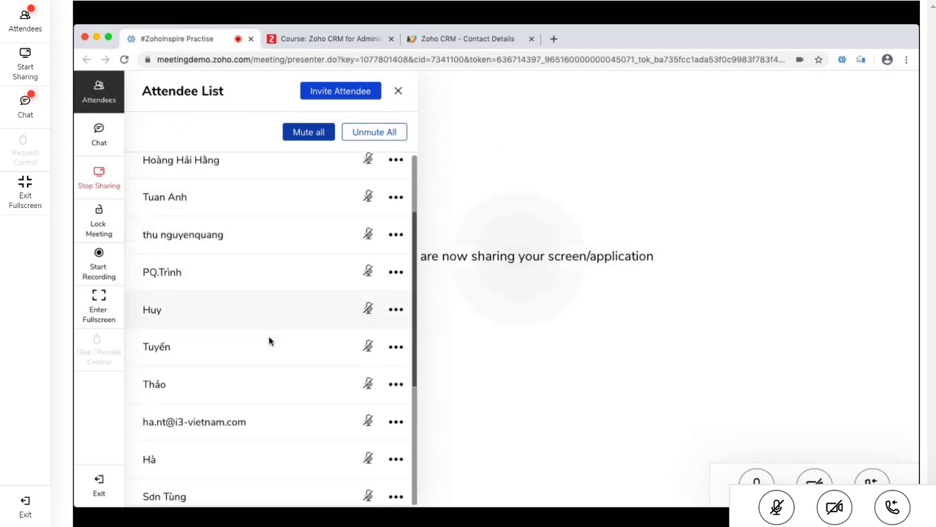
{"action": "scroll", "coordinate": [268, 341], "scroll_direction": "down", "scroll_amount": 1}
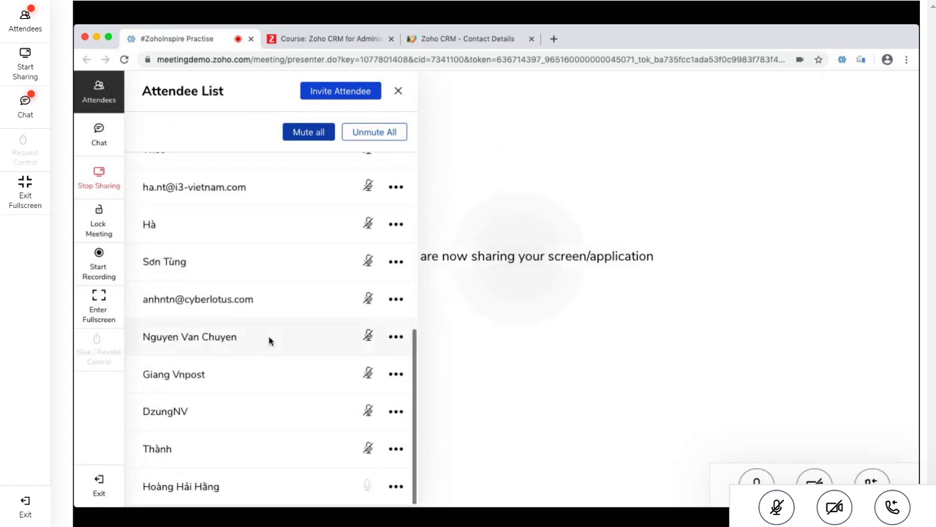
{"action": "scroll", "coordinate": [268, 339], "scroll_direction": "up", "scroll_amount": 6}
{"action": "left_click", "coordinate": [99, 179]}
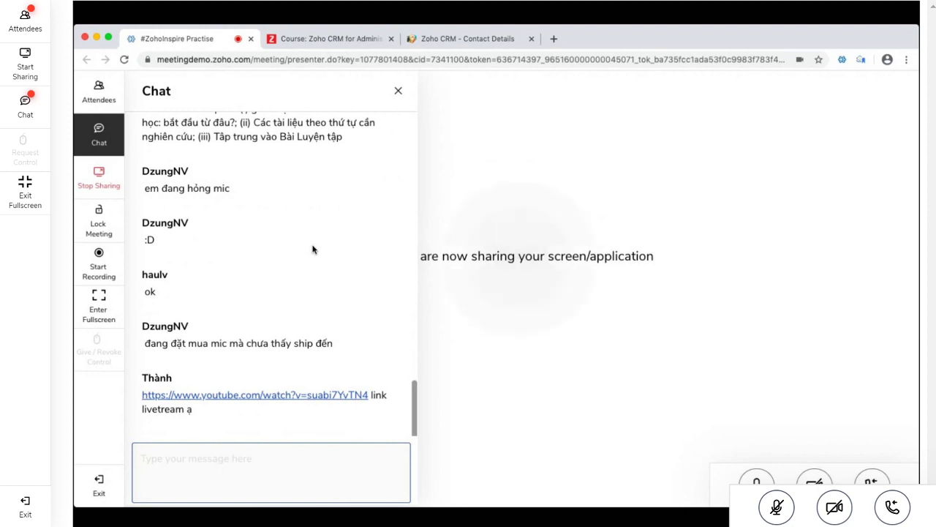
Highlight the agenda's three points in the chat, then bring forward the Zoho CRM contact page
{"action": "scroll", "coordinate": [312, 249], "scroll_direction": "up", "scroll_amount": 3}
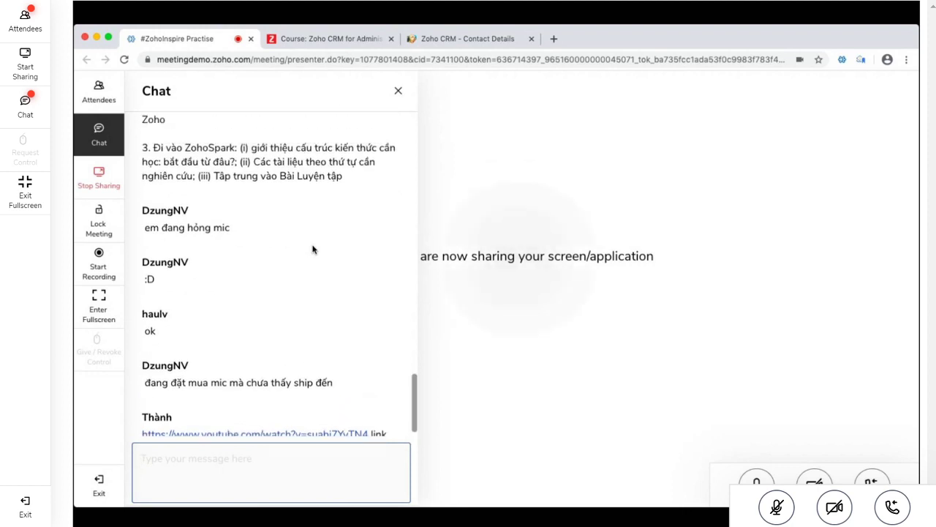
{"action": "scroll", "coordinate": [313, 249], "scroll_direction": "up", "scroll_amount": 3}
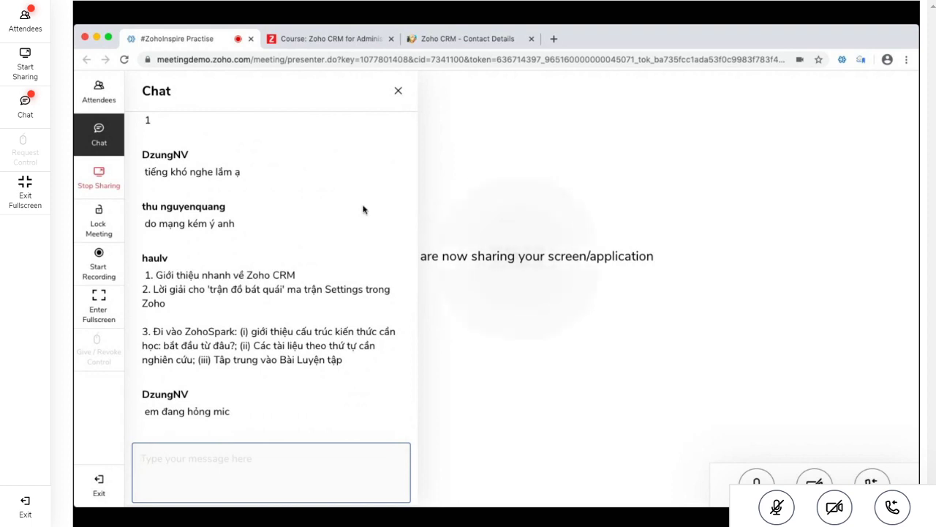
{"action": "triple_click", "coordinate": [218, 291]}
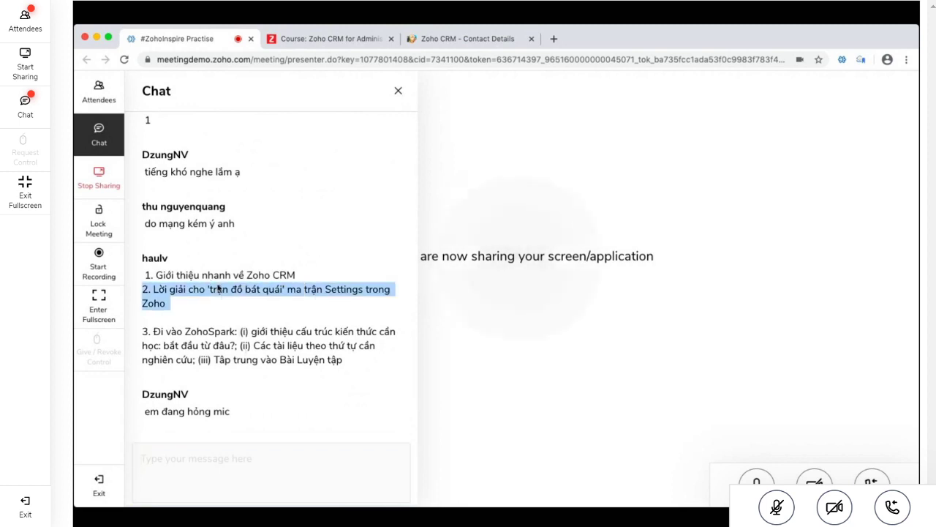
{"action": "left_click", "coordinate": [179, 303]}
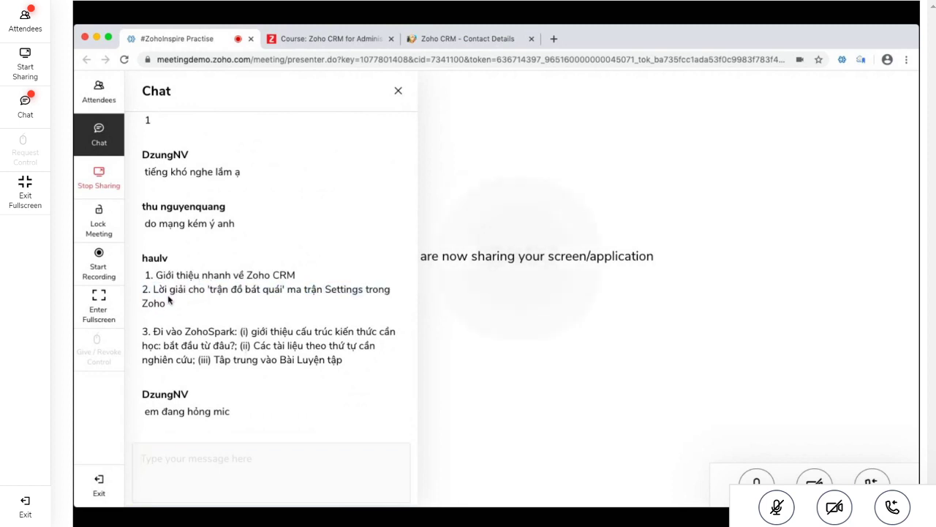
{"action": "left_click_drag", "start_coordinate": [180, 303], "coordinate": [144, 284]}
{"action": "triple_click", "coordinate": [236, 359]}
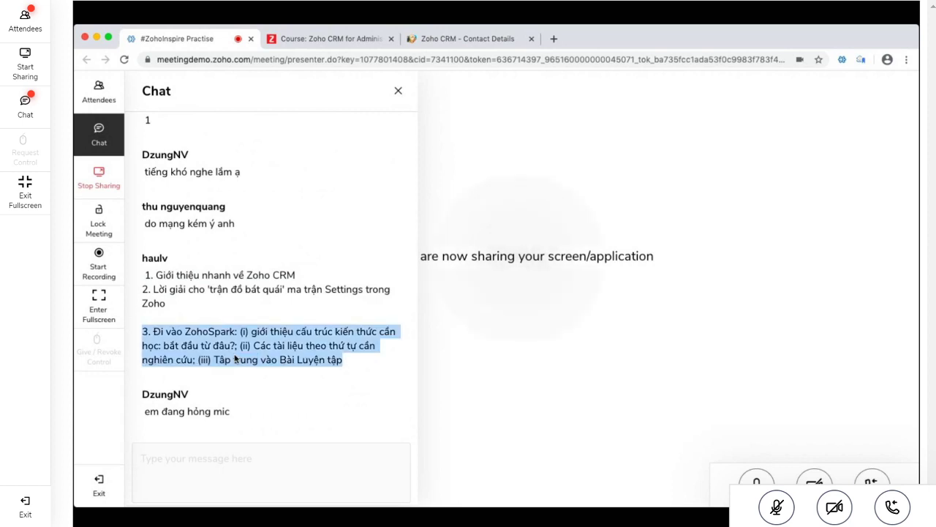
{"action": "left_click", "coordinate": [464, 39]}
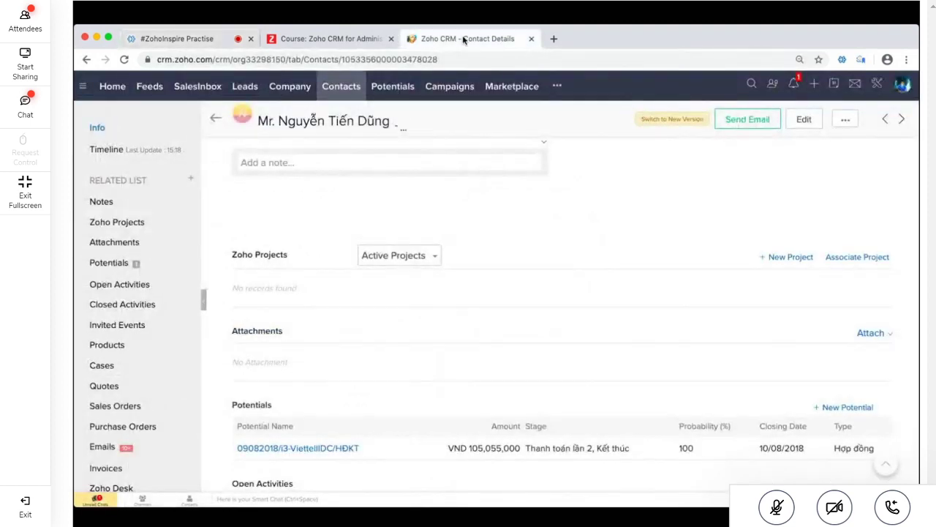
Open Zoho CRM Setup and scroll through its sections from General to Developer Space
{"action": "left_click", "coordinate": [877, 86]}
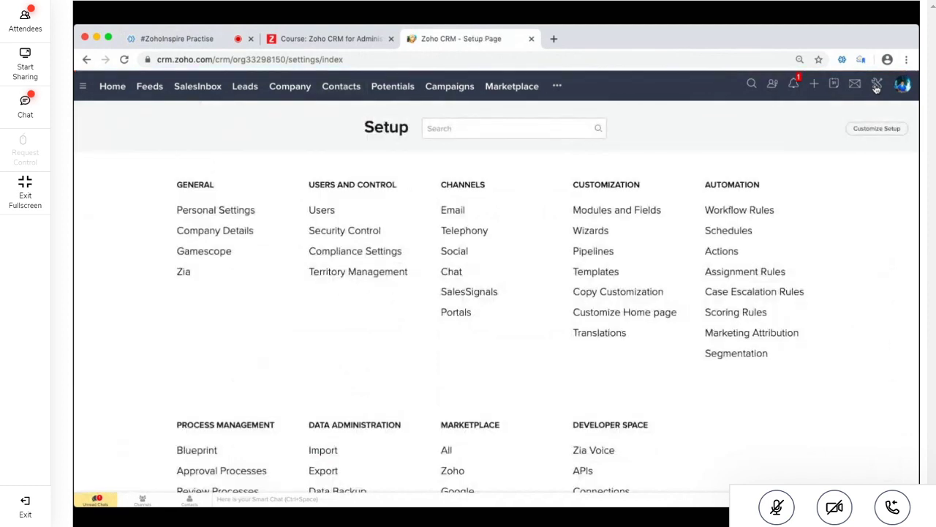
{"action": "scroll", "coordinate": [738, 310], "scroll_direction": "down", "scroll_amount": 3}
{"action": "scroll", "coordinate": [738, 310], "scroll_direction": "up", "scroll_amount": 1}
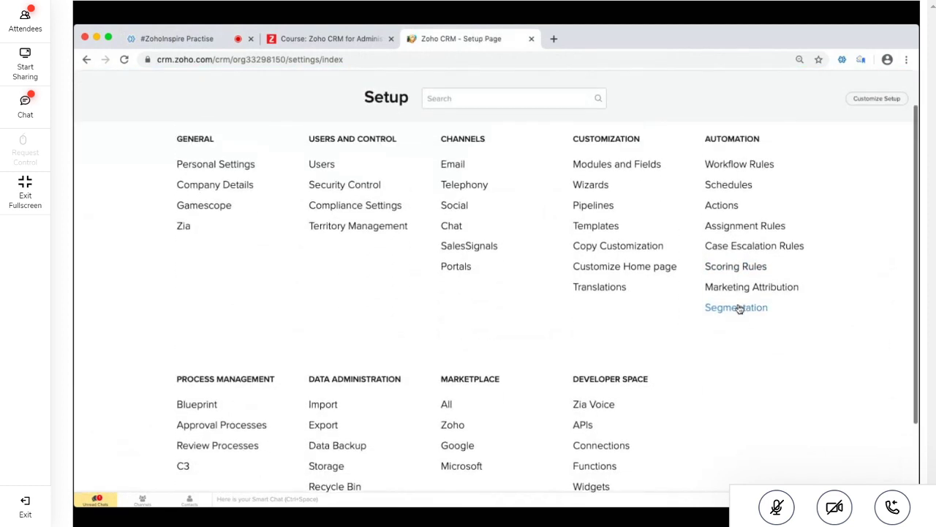
{"action": "scroll", "coordinate": [740, 309], "scroll_direction": "up", "scroll_amount": 1}
{"action": "scroll", "coordinate": [740, 309], "scroll_direction": "down", "scroll_amount": 2}
{"action": "scroll", "coordinate": [739, 309], "scroll_direction": "up", "scroll_amount": 1}
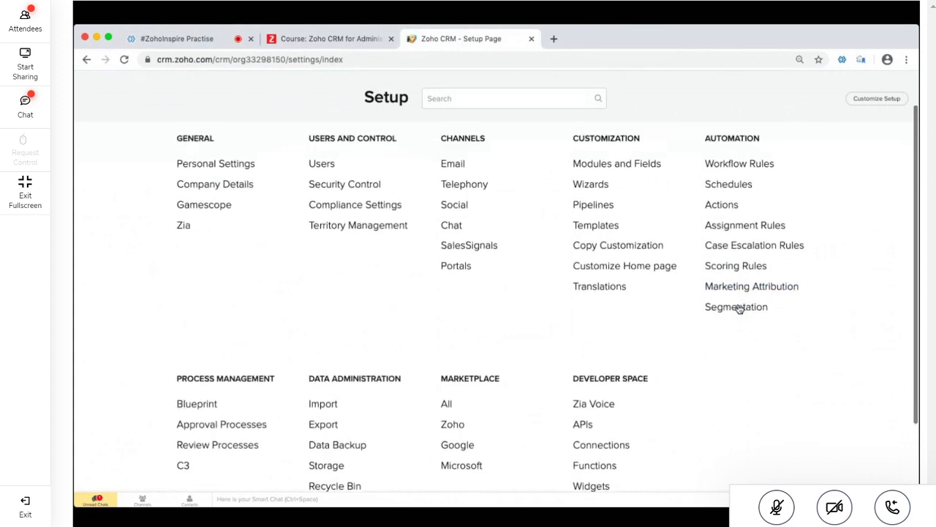
{"action": "scroll", "coordinate": [740, 309], "scroll_direction": "down", "scroll_amount": 1}
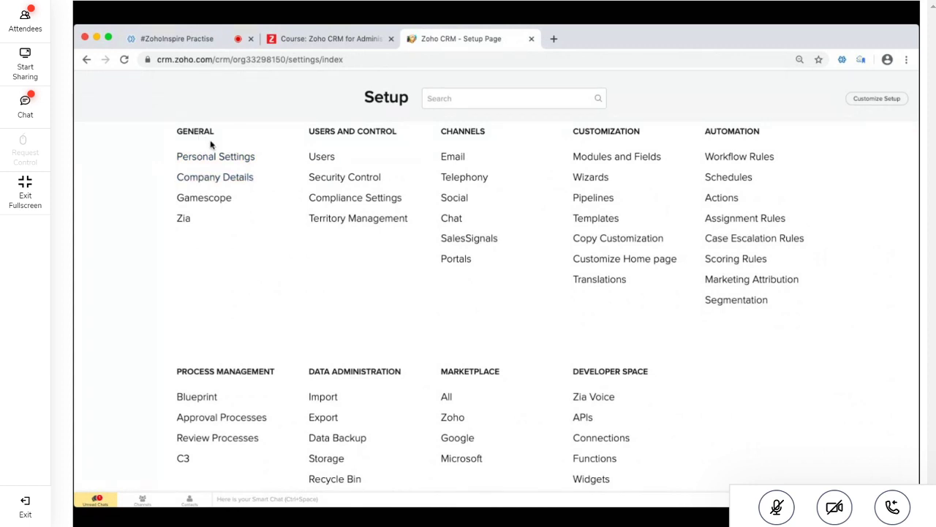
Review Company Details: Fiscal Year, Business Hours, Holidays, Currencies, Hierarchy Preference; then show the ZohoSpark course
{"action": "left_click", "coordinate": [205, 187]}
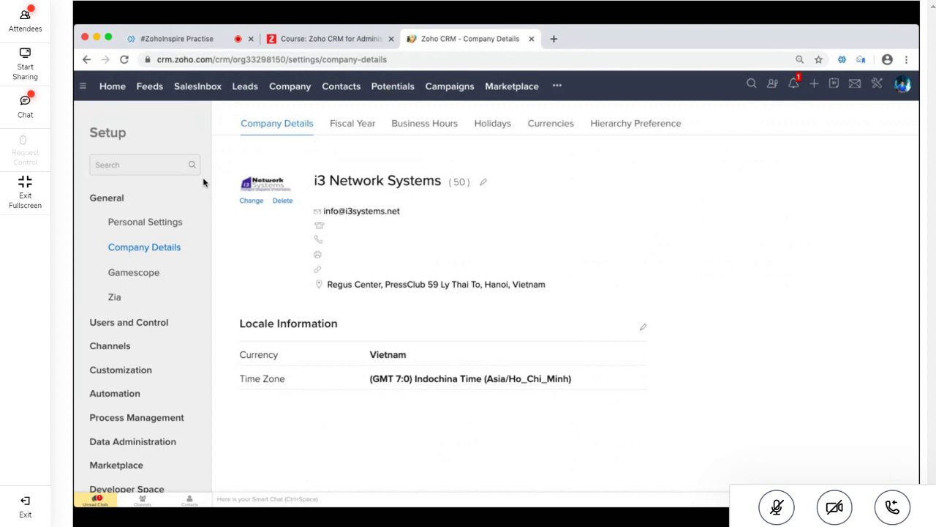
{"action": "left_click", "coordinate": [353, 124]}
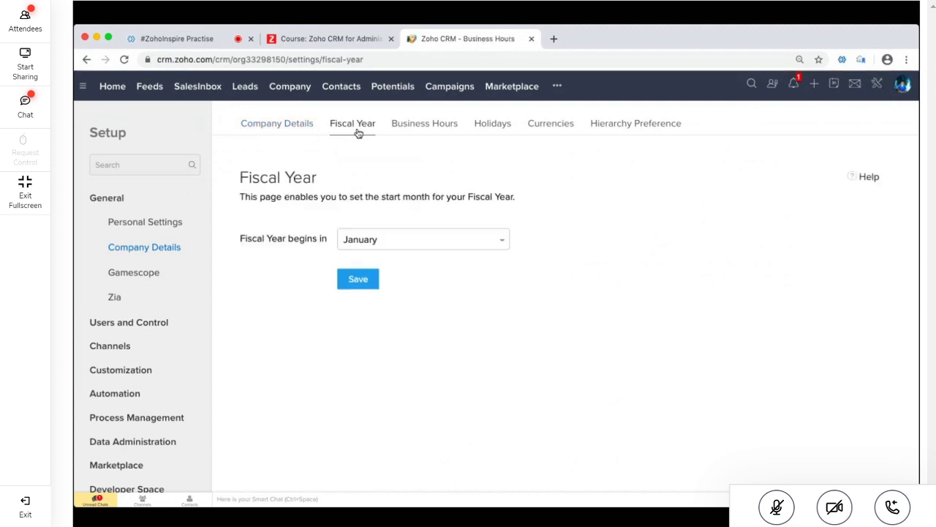
{"action": "left_click", "coordinate": [422, 130]}
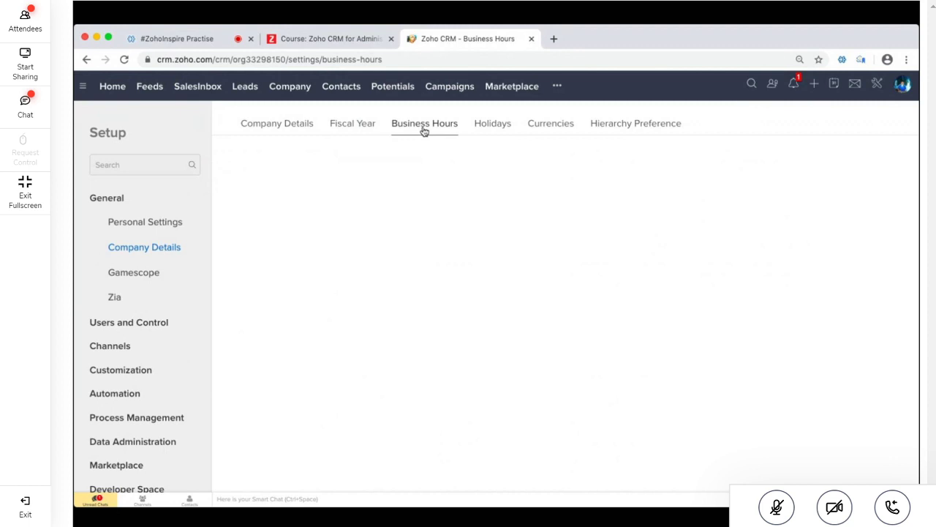
{"action": "left_click", "coordinate": [500, 134]}
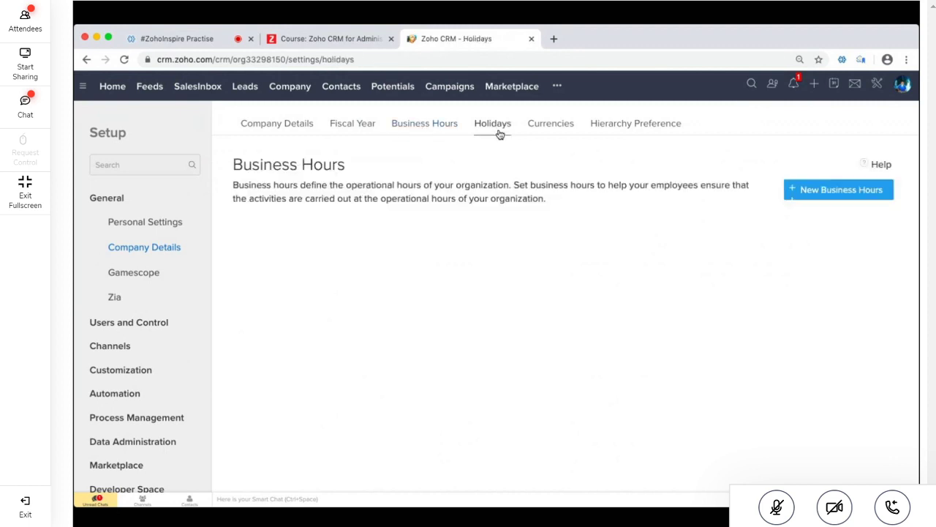
{"action": "left_click", "coordinate": [550, 125]}
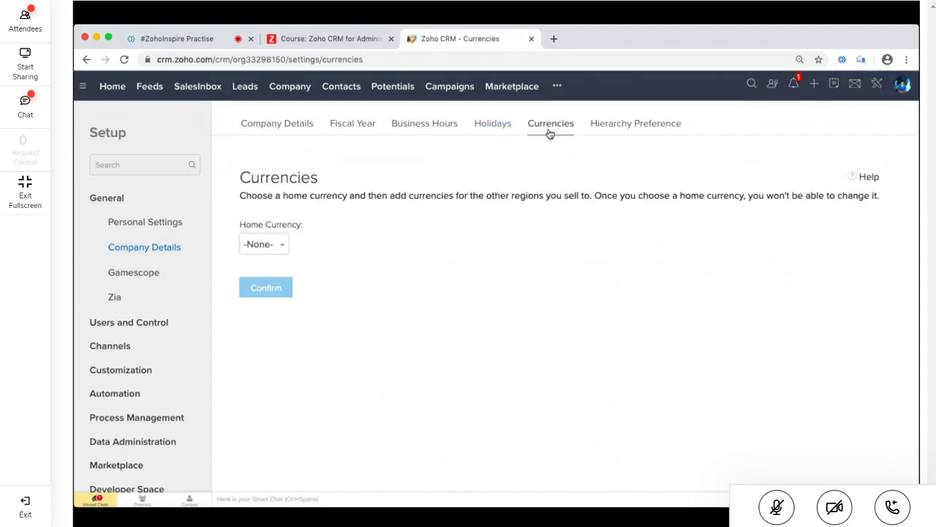
{"action": "left_click", "coordinate": [637, 126]}
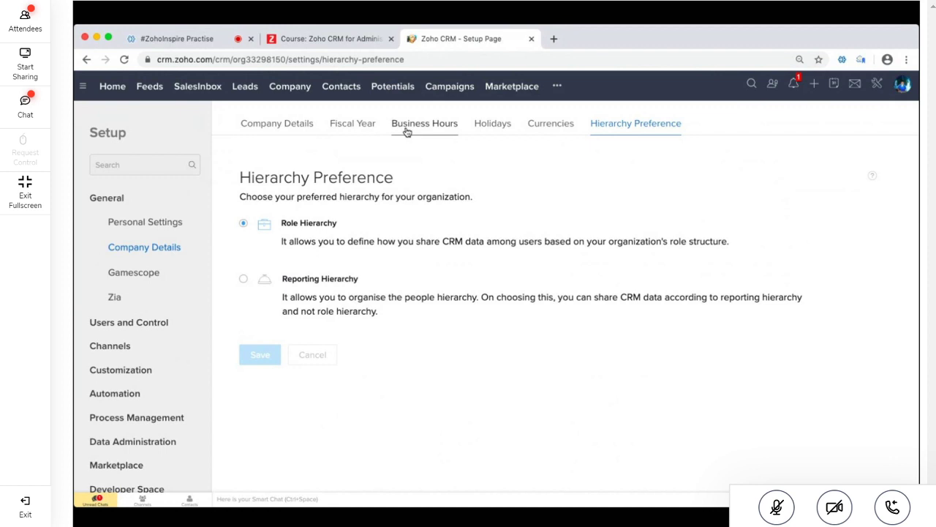
{"action": "left_click", "coordinate": [356, 44]}
Highlight the onboarding guide's introductory sentence
{"action": "triple_click", "coordinate": [440, 256]}
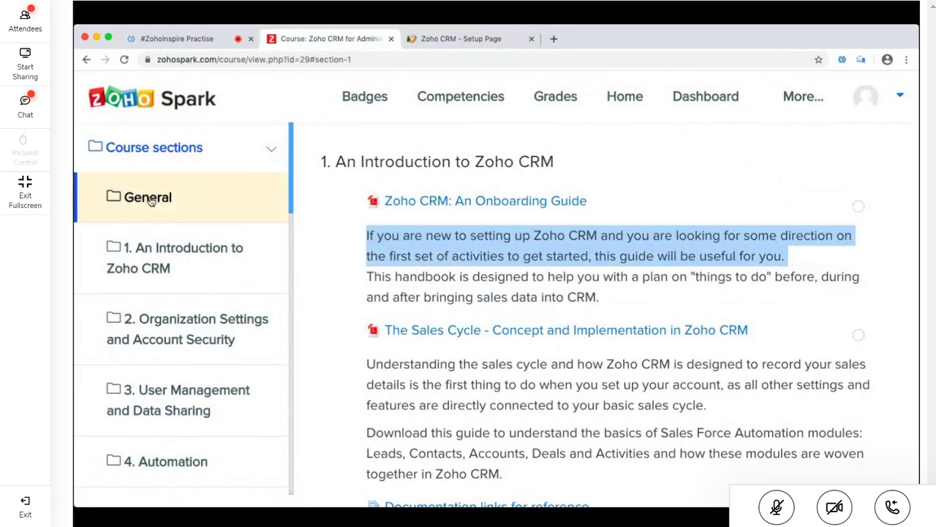
{"action": "scroll", "coordinate": [228, 307], "scroll_direction": "down", "scroll_amount": 2}
{"action": "scroll", "coordinate": [230, 312], "scroll_direction": "up", "scroll_amount": 2}
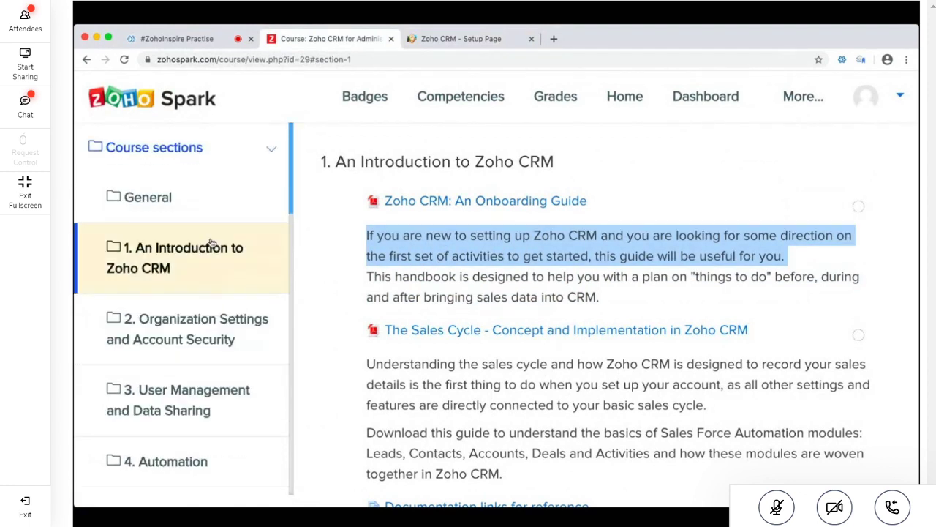
From the Zoho Spark home page, open Partner Online Training's Session 1 - April 1st, 2020 recordings
{"action": "left_click", "coordinate": [151, 105]}
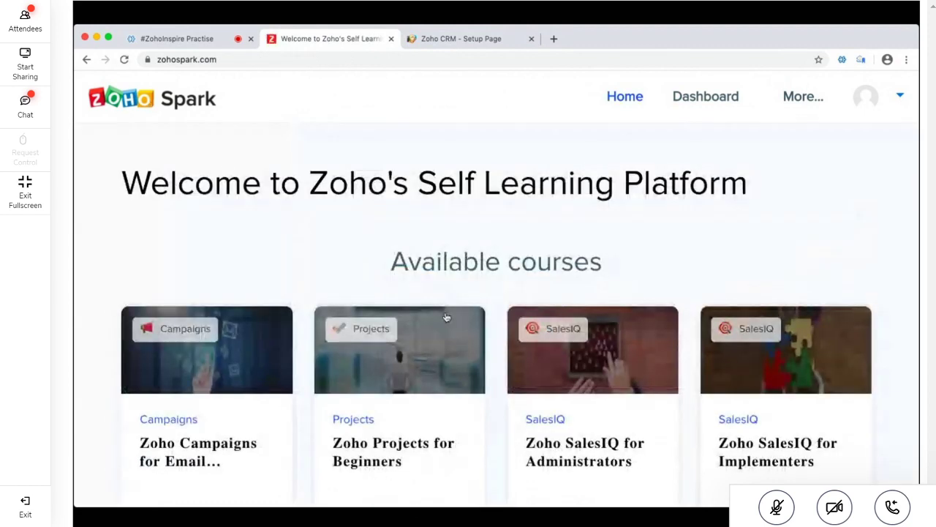
{"action": "scroll", "coordinate": [446, 316], "scroll_direction": "down", "scroll_amount": 10}
{"action": "left_click", "coordinate": [395, 323]}
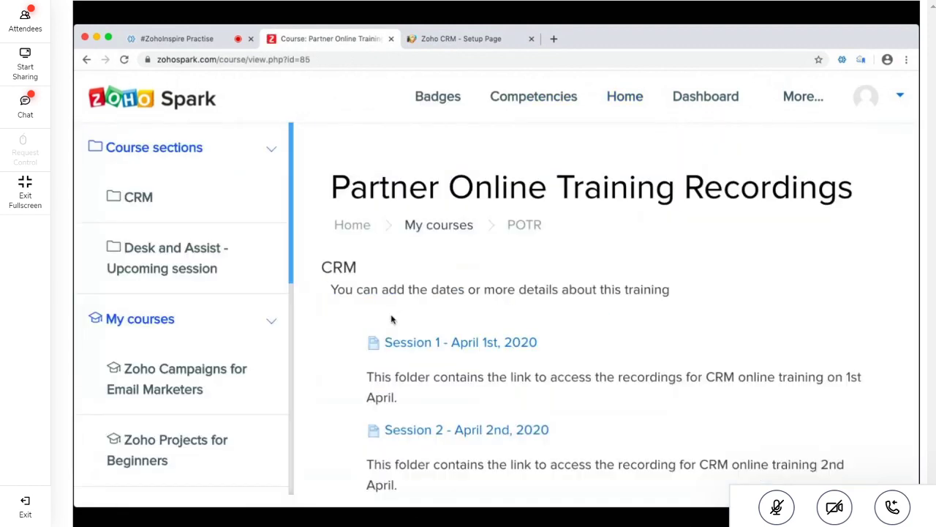
{"action": "scroll", "coordinate": [392, 318], "scroll_direction": "down", "scroll_amount": 3}
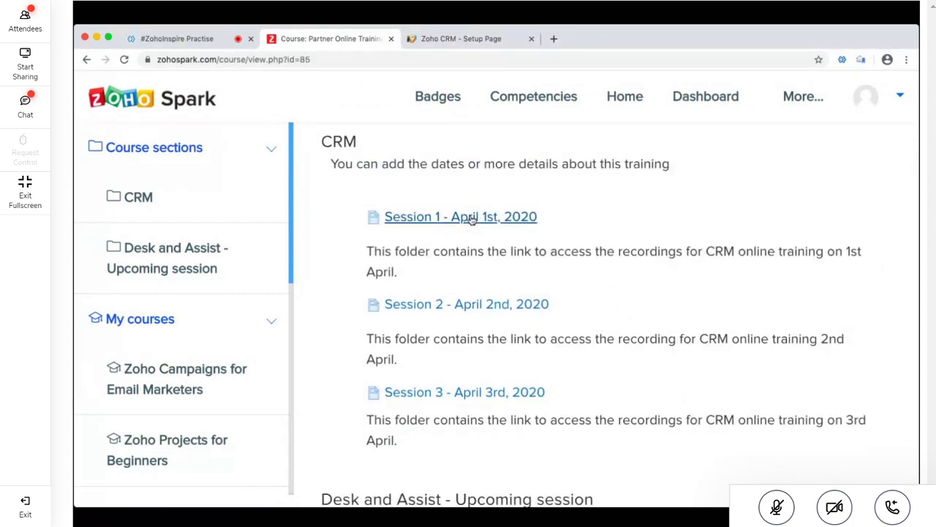
{"action": "left_click", "coordinate": [476, 220]}
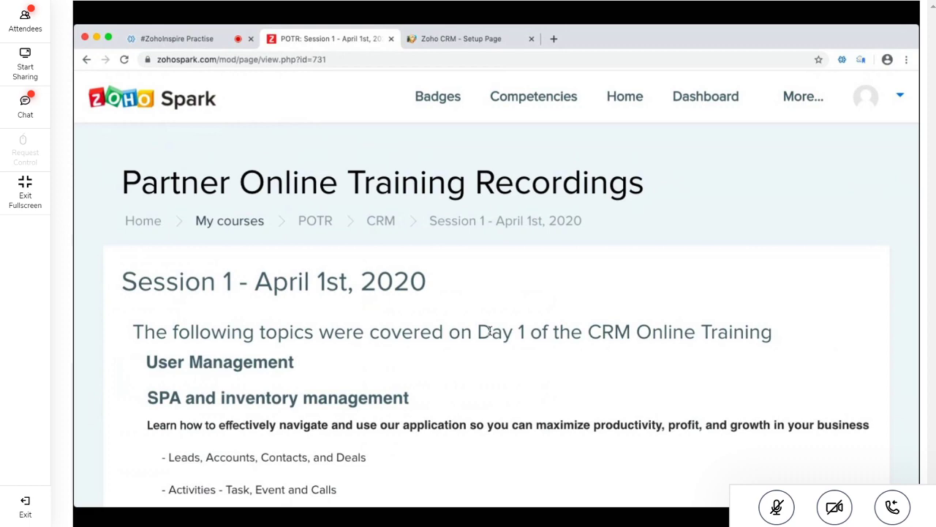
{"action": "scroll", "coordinate": [489, 331], "scroll_direction": "down", "scroll_amount": 3}
{"action": "triple_click", "coordinate": [212, 213]}
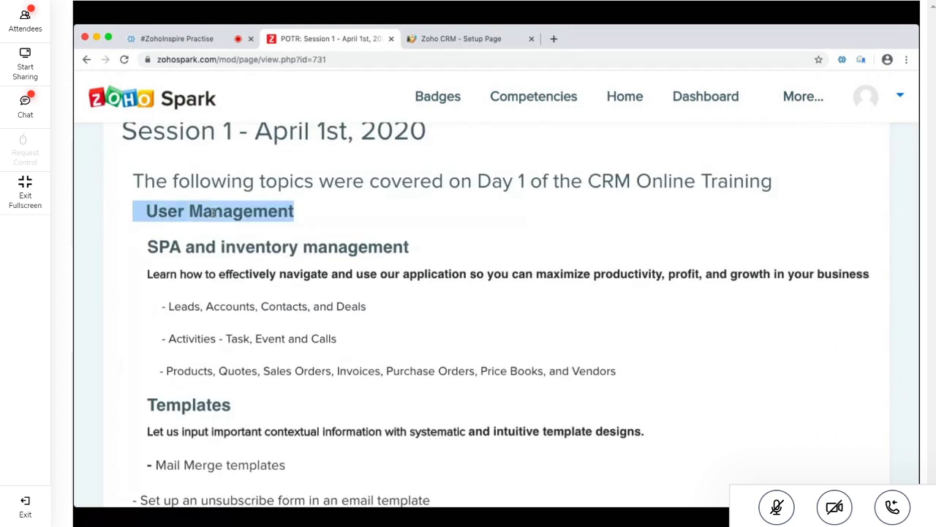
{"action": "scroll", "coordinate": [220, 315], "scroll_direction": "down", "scroll_amount": 1}
{"action": "double_click", "coordinate": [197, 336]}
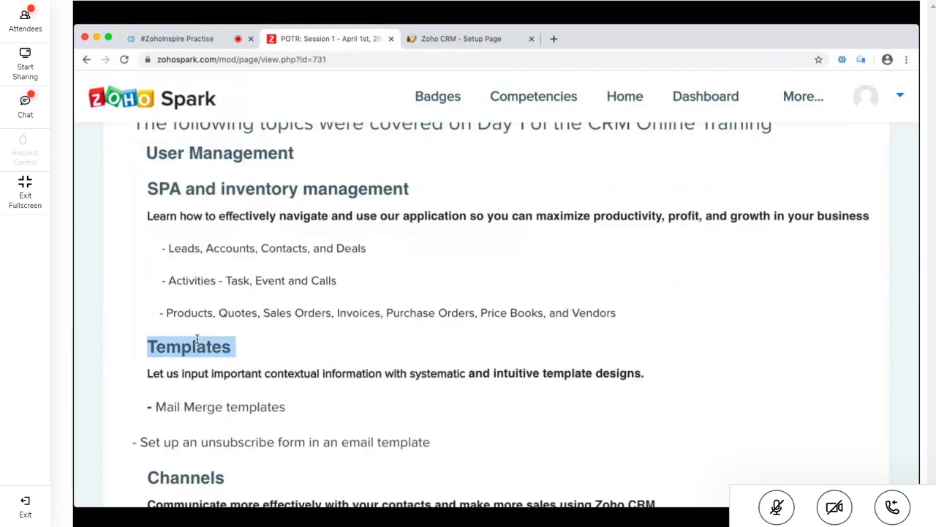
{"action": "scroll", "coordinate": [183, 326], "scroll_direction": "down", "scroll_amount": 3}
{"action": "triple_click", "coordinate": [187, 325]}
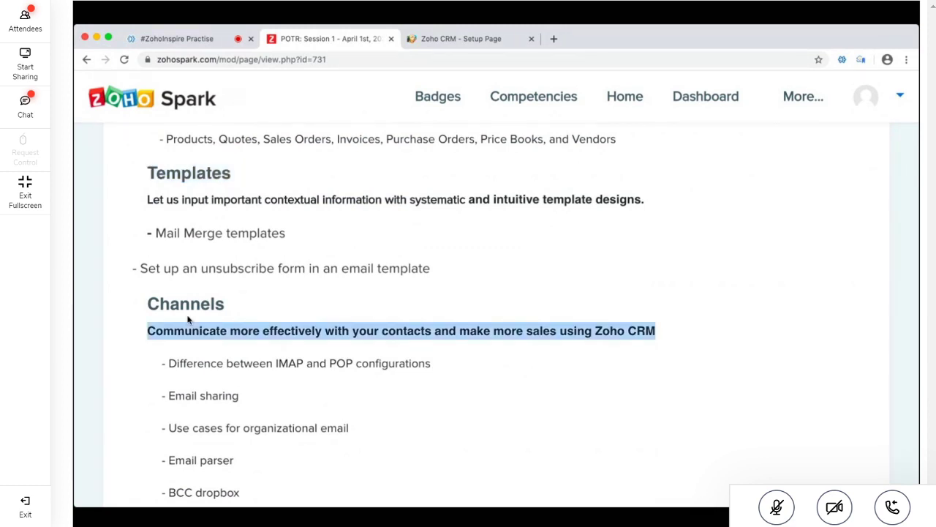
{"action": "scroll", "coordinate": [187, 320], "scroll_direction": "down", "scroll_amount": 4}
{"action": "double_click", "coordinate": [174, 304]}
{"action": "scroll", "coordinate": [175, 302], "scroll_direction": "down", "scroll_amount": 1}
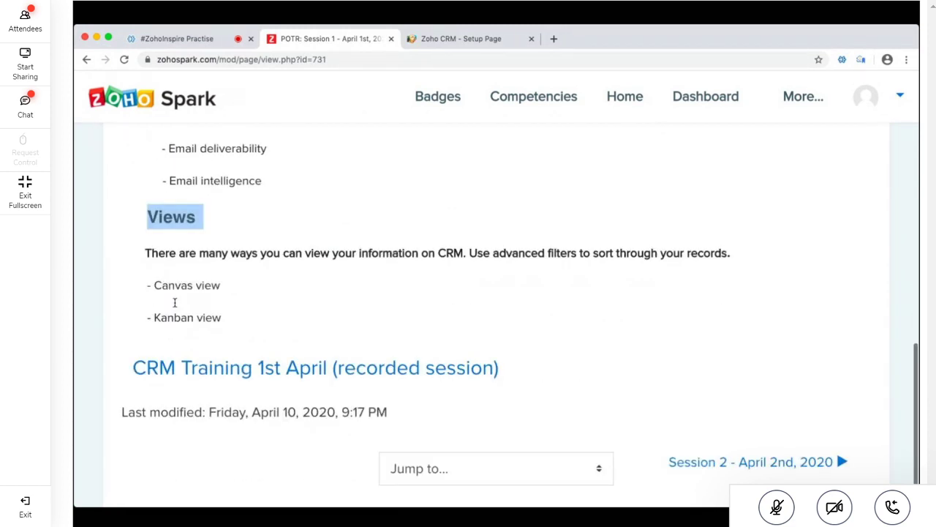
{"action": "scroll", "coordinate": [174, 302], "scroll_direction": "down", "scroll_amount": 1}
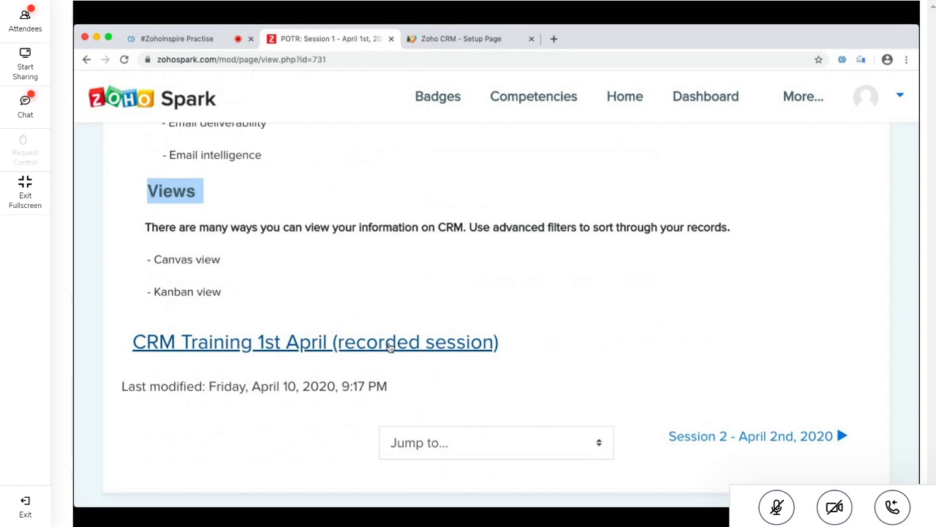
{"action": "triple_click", "coordinate": [192, 261]}
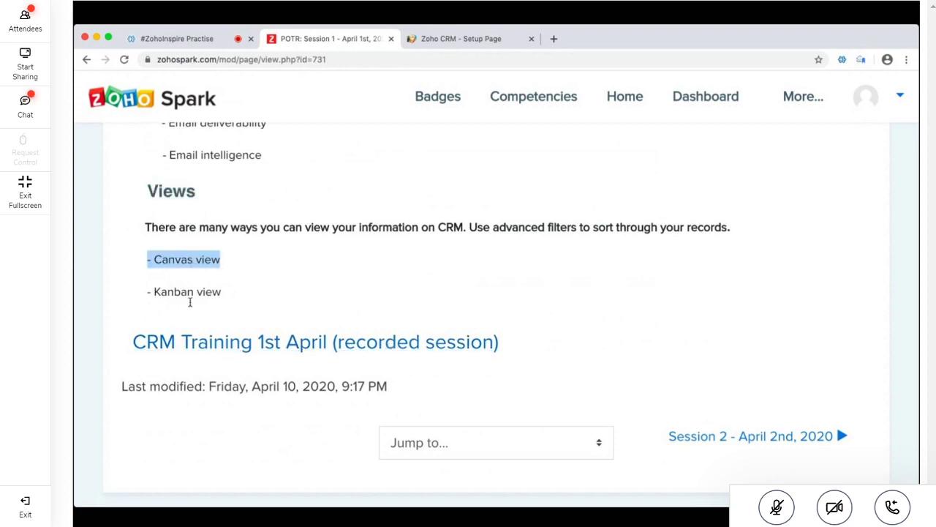
{"action": "double_click", "coordinate": [210, 292]}
{"action": "left_click", "coordinate": [325, 270]}
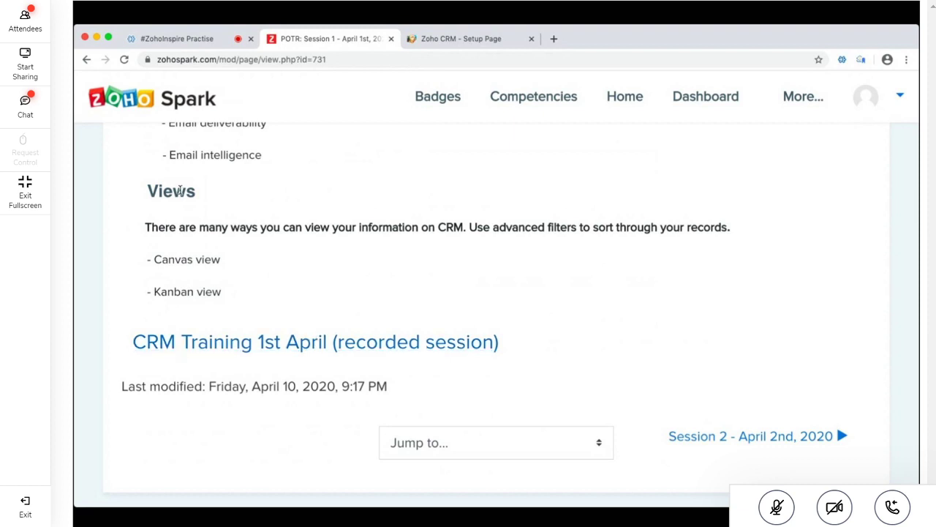
{"action": "double_click", "coordinate": [179, 190]}
{"action": "left_click", "coordinate": [217, 195]}
{"action": "scroll", "coordinate": [473, 283], "scroll_direction": "up", "scroll_amount": 5}
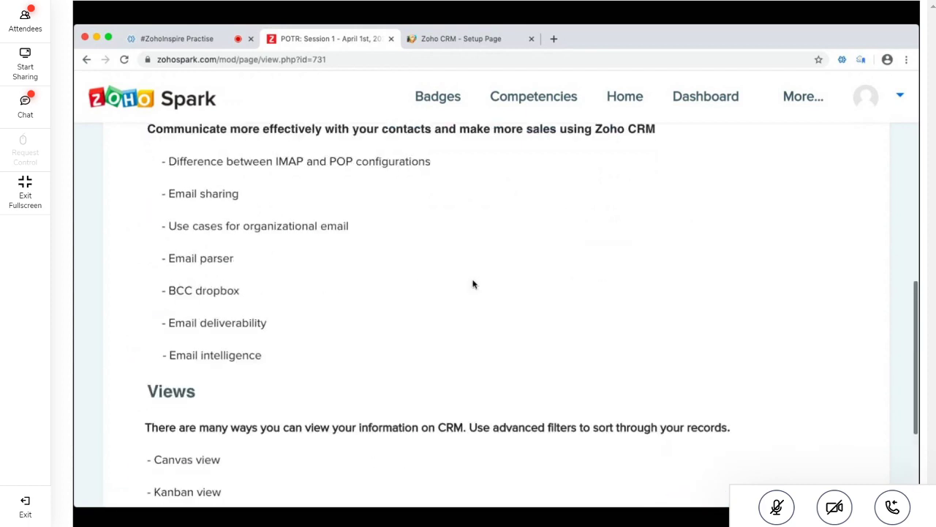
{"action": "scroll", "coordinate": [472, 284], "scroll_direction": "up", "scroll_amount": 5}
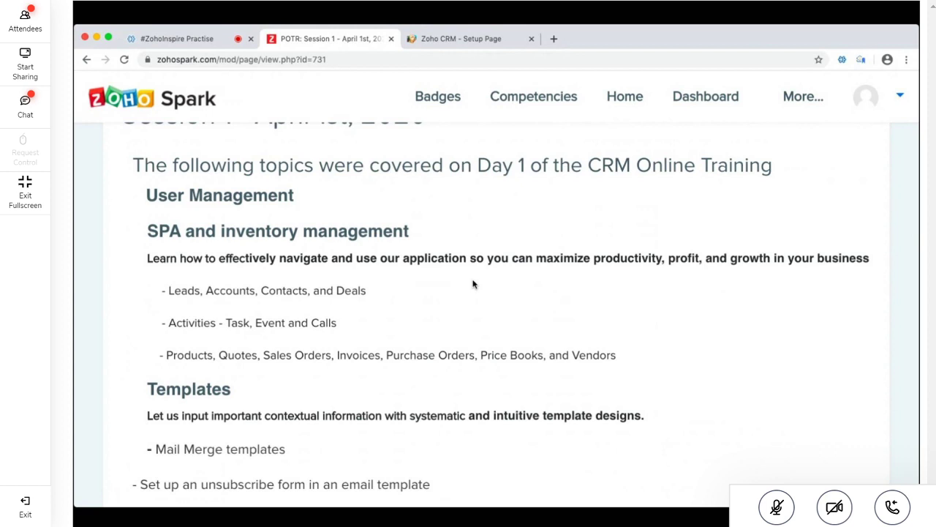
{"action": "scroll", "coordinate": [472, 284], "scroll_direction": "up", "scroll_amount": 1}
{"action": "triple_click", "coordinate": [219, 319]}
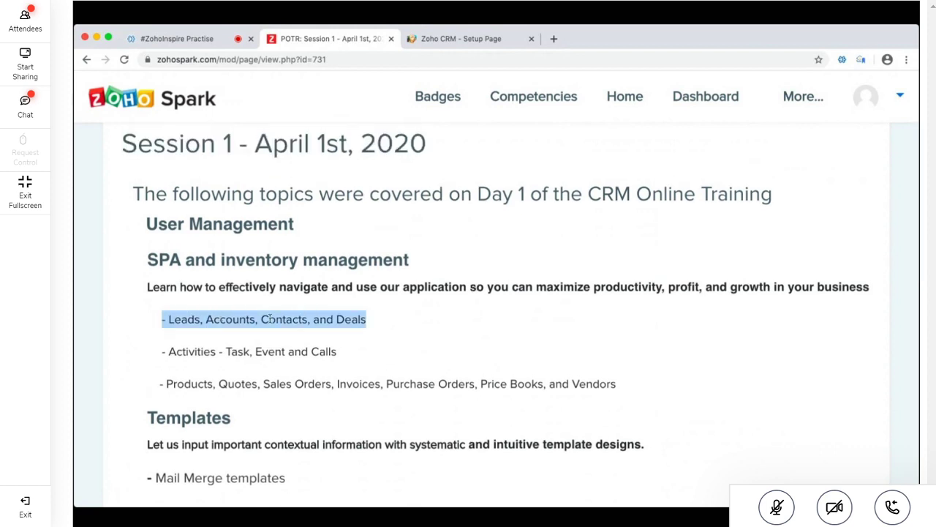
{"action": "left_click", "coordinate": [303, 319]}
{"action": "left_click_drag", "start_coordinate": [371, 326], "coordinate": [156, 320]}
{"action": "left_click_drag", "start_coordinate": [163, 349], "coordinate": [347, 351]}
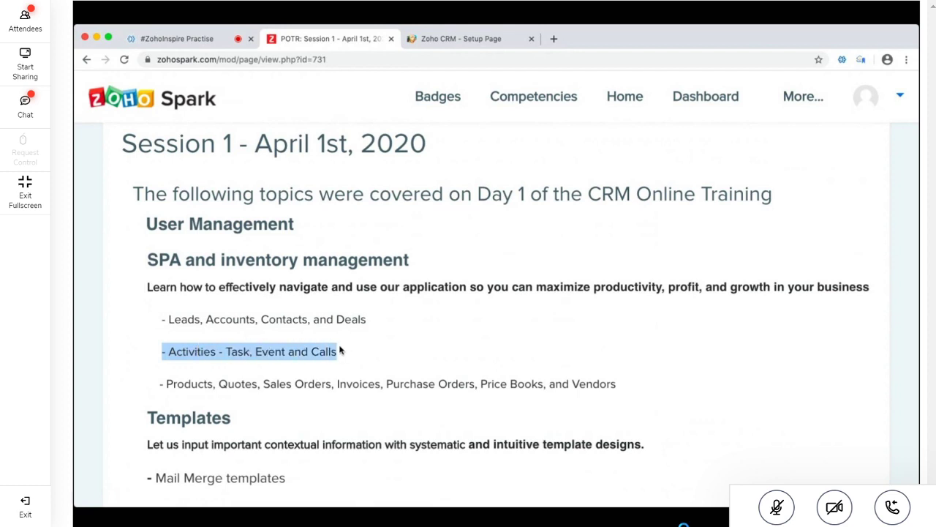
{"action": "left_click", "coordinate": [157, 382]}
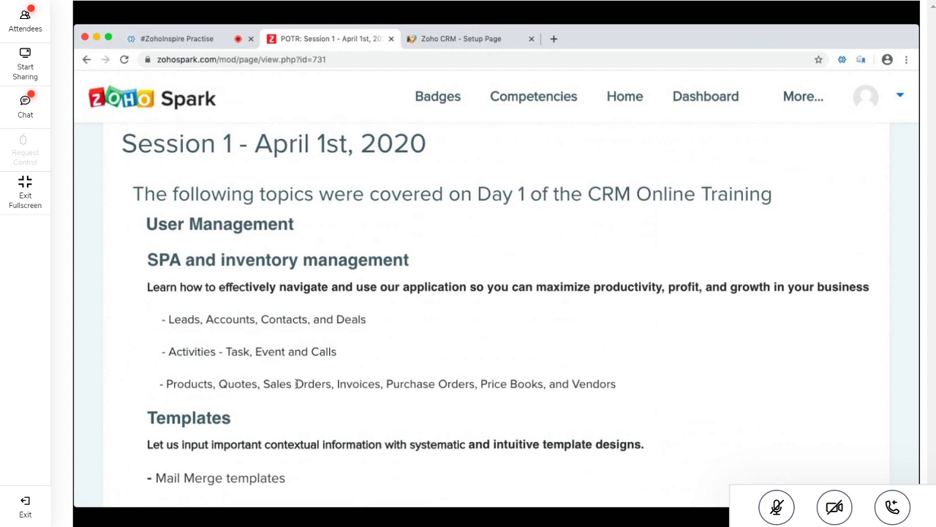
{"action": "double_click", "coordinate": [521, 379]}
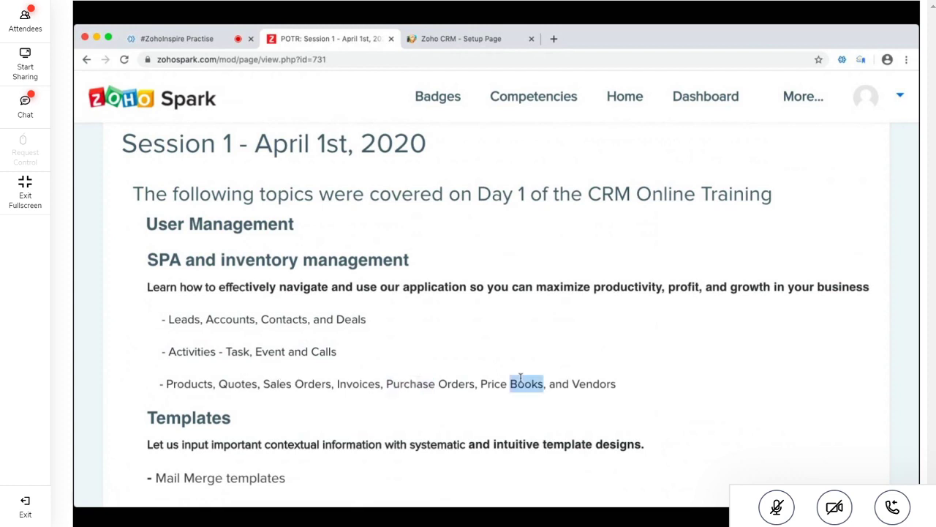
{"action": "left_click", "coordinate": [628, 383]}
{"action": "left_click_drag", "start_coordinate": [628, 383], "coordinate": [144, 300]}
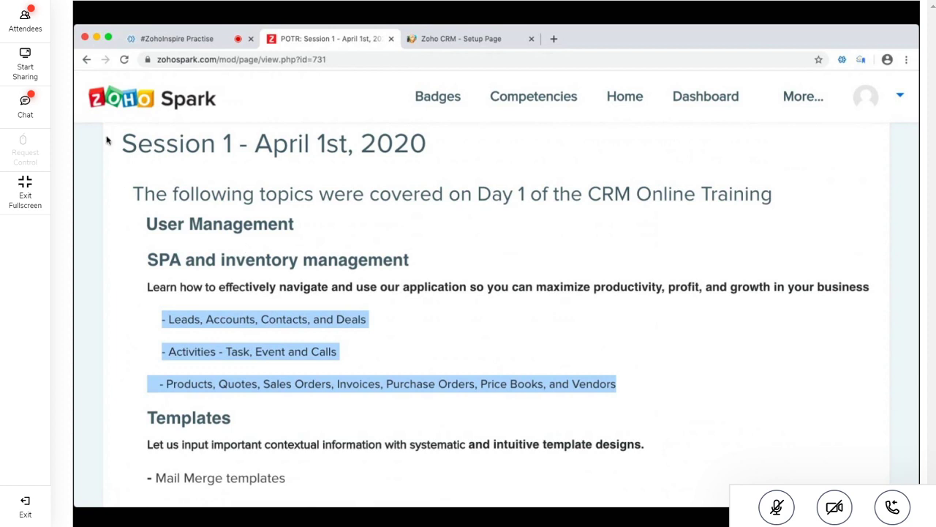
{"action": "scroll", "coordinate": [128, 231], "scroll_direction": "up", "scroll_amount": 3}
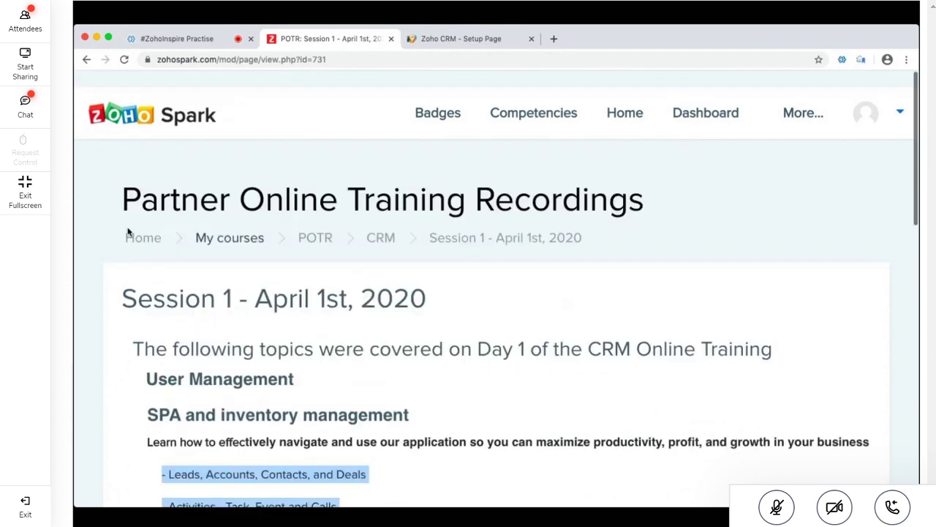
{"action": "left_click", "coordinate": [380, 221]}
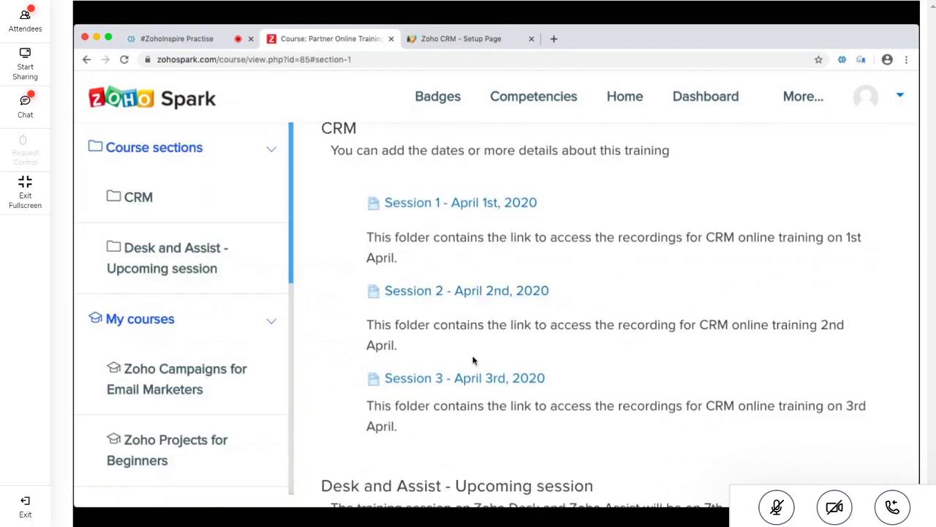
{"action": "scroll", "coordinate": [472, 359], "scroll_direction": "down", "scroll_amount": 1}
{"action": "scroll", "coordinate": [474, 362], "scroll_direction": "up", "scroll_amount": 1}
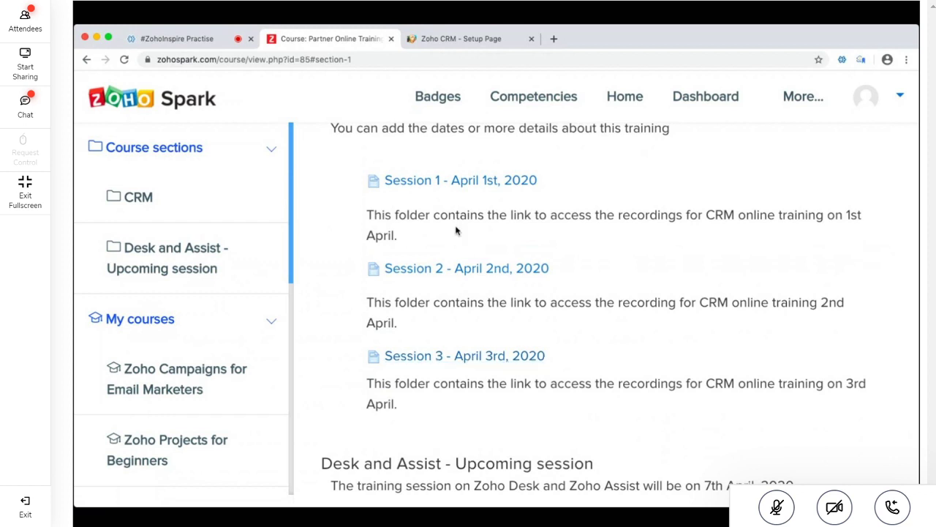
{"action": "left_click", "coordinate": [493, 186]}
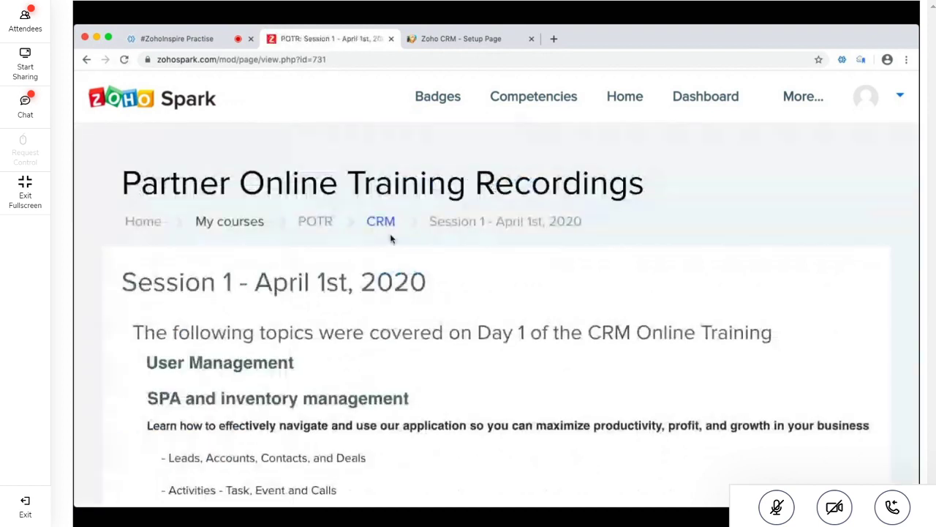
{"action": "scroll", "coordinate": [388, 236], "scroll_direction": "down", "scroll_amount": 2}
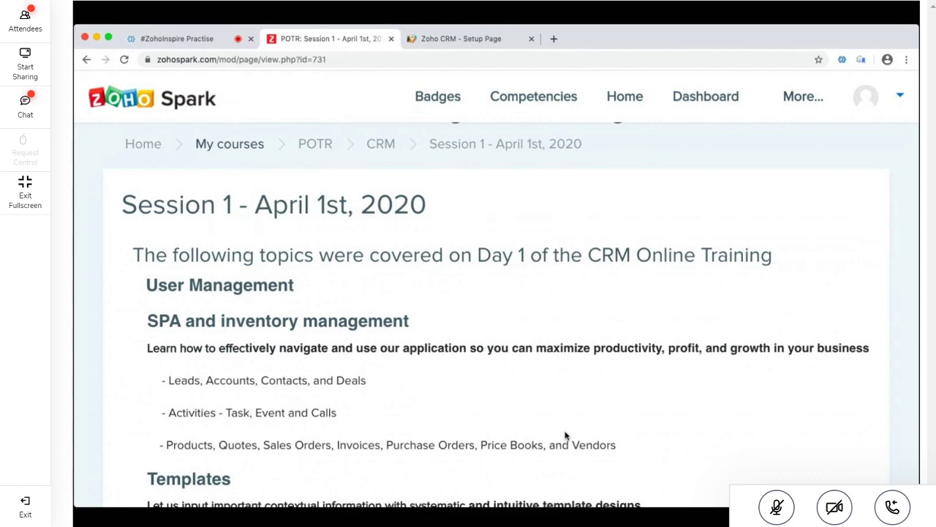
{"action": "scroll", "coordinate": [565, 436], "scroll_direction": "down", "scroll_amount": 15}
{"action": "scroll", "coordinate": [587, 201], "scroll_direction": "up", "scroll_amount": 4}
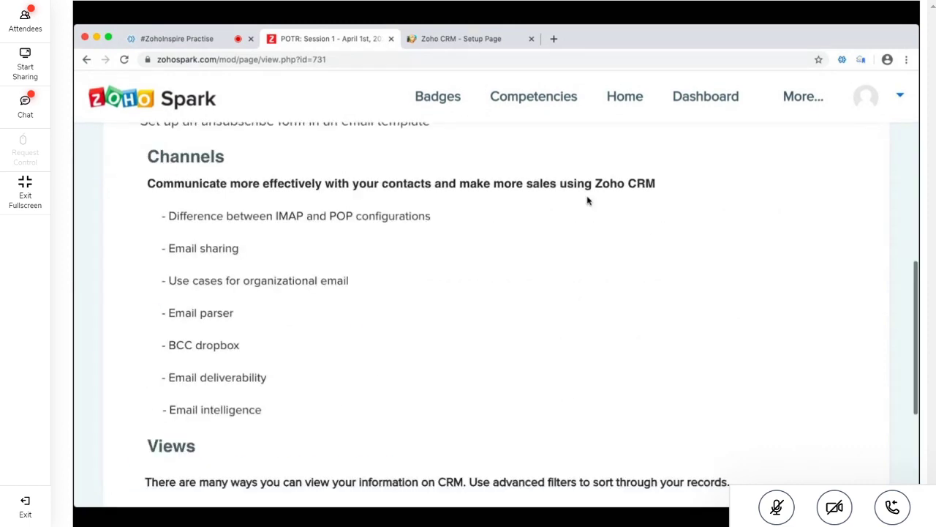
{"action": "scroll", "coordinate": [587, 200], "scroll_direction": "up", "scroll_amount": 5}
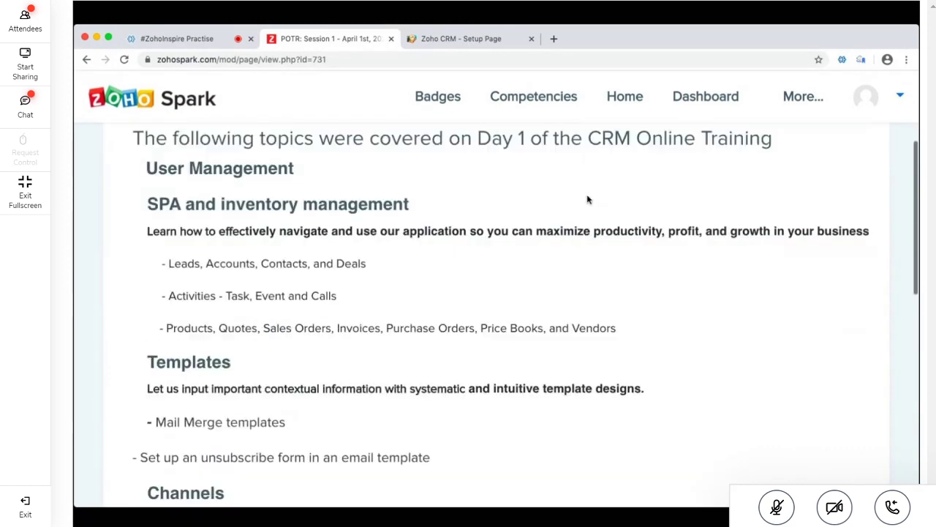
{"action": "scroll", "coordinate": [587, 201], "scroll_direction": "down", "scroll_amount": 15}
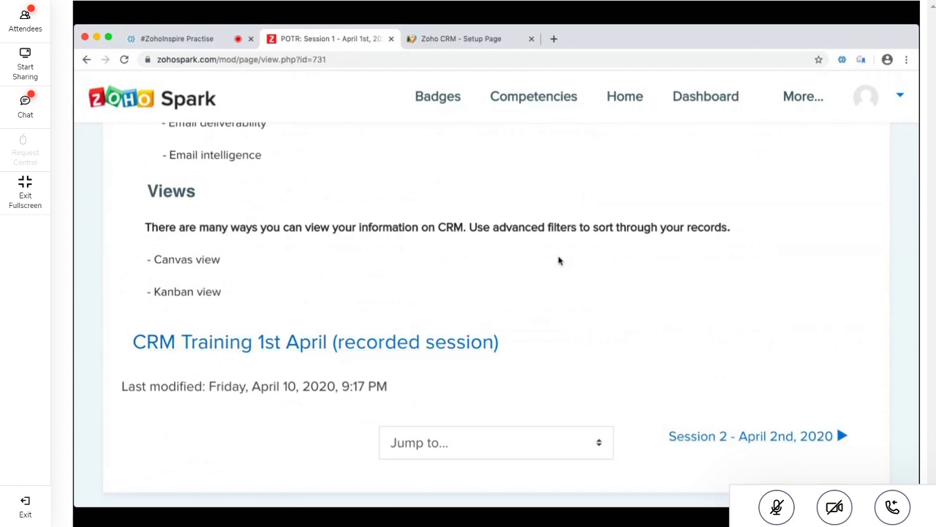
{"action": "scroll", "coordinate": [822, 407], "scroll_direction": "up", "scroll_amount": 15}
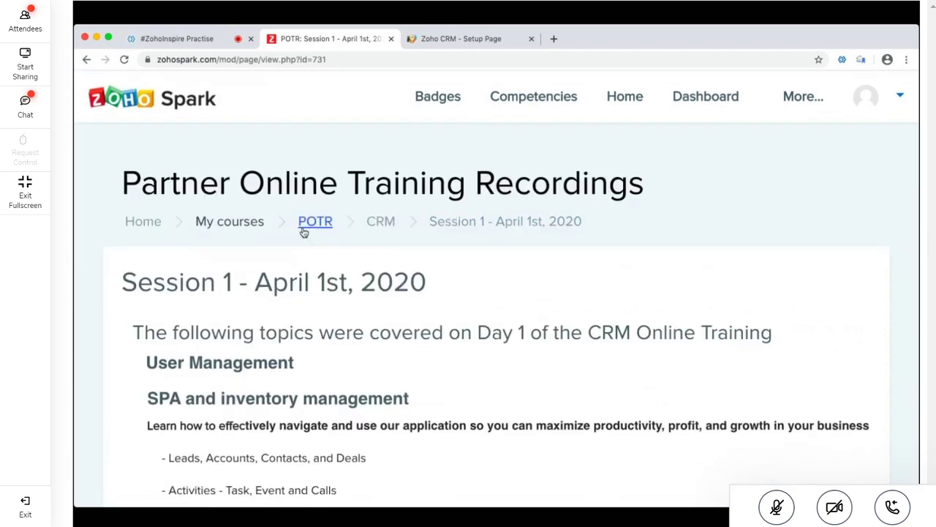
Reopen the Zoho CRM for Administrators study materials course from the Zoho Spark home page
{"action": "left_click", "coordinate": [143, 223]}
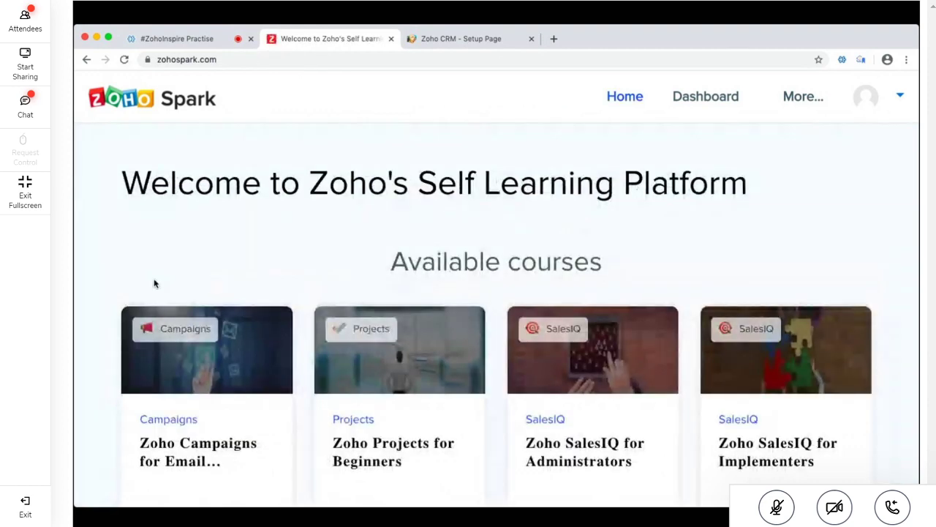
{"action": "scroll", "coordinate": [132, 444], "scroll_direction": "down", "scroll_amount": 5}
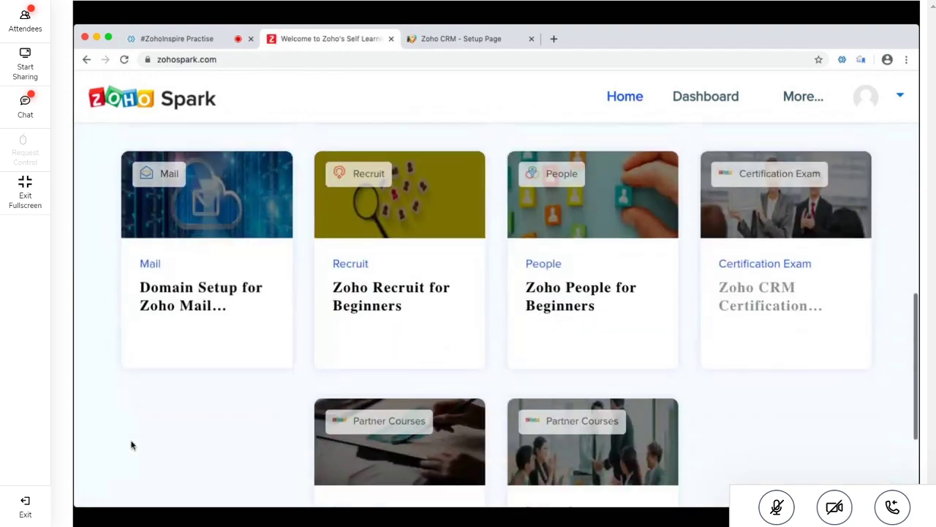
{"action": "scroll", "coordinate": [134, 441], "scroll_direction": "down", "scroll_amount": 3}
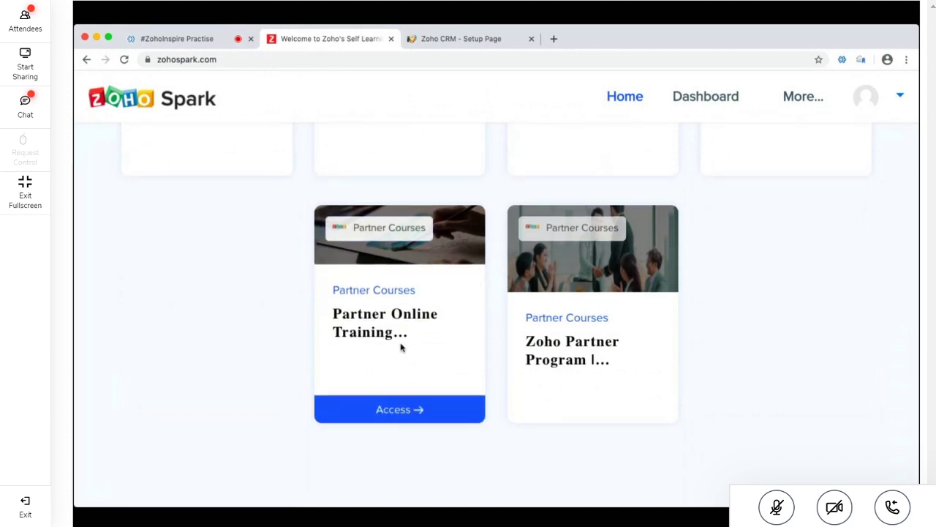
{"action": "scroll", "coordinate": [403, 347], "scroll_direction": "up", "scroll_amount": 4}
{"action": "scroll", "coordinate": [401, 348], "scroll_direction": "up", "scroll_amount": 2}
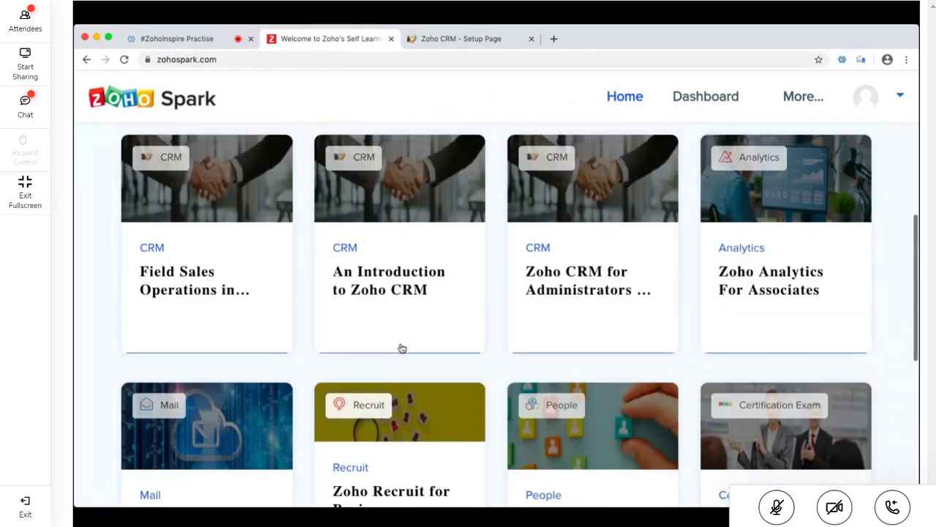
{"action": "left_click", "coordinate": [590, 268]}
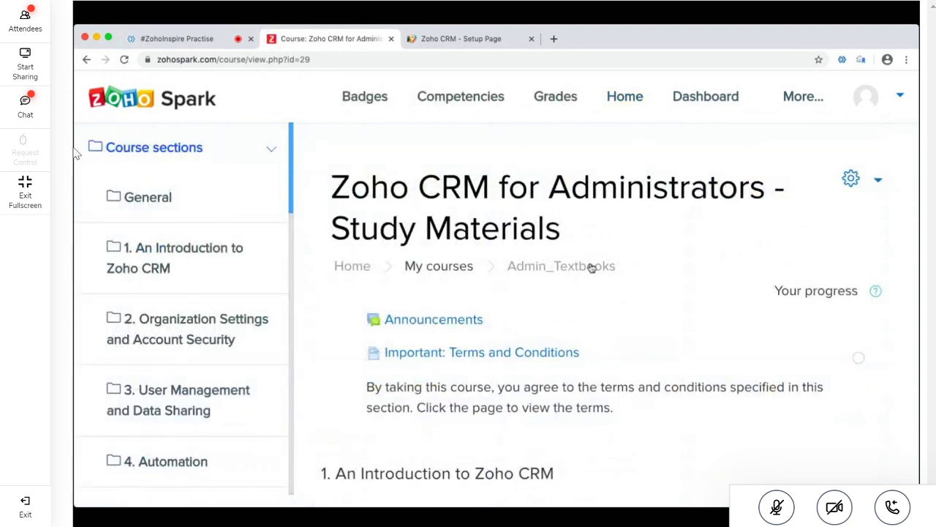
{"action": "left_click", "coordinate": [22, 111]}
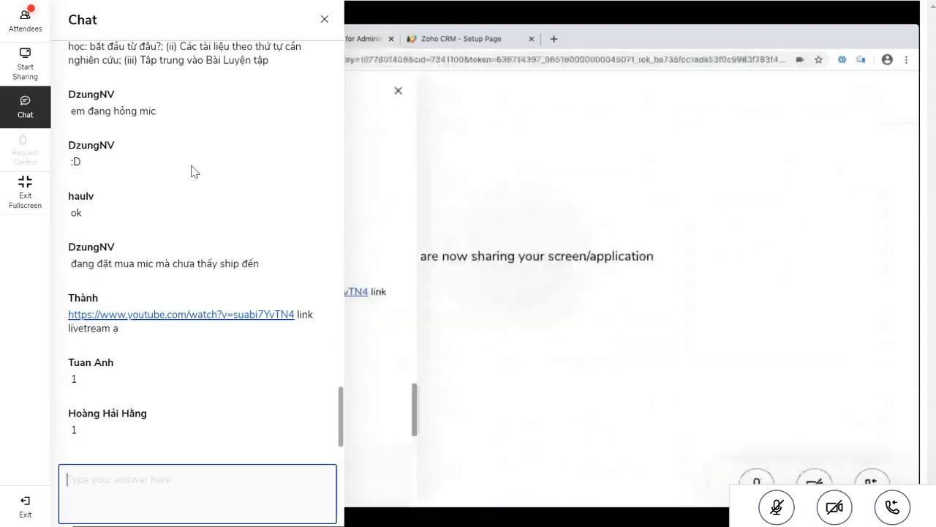
Browse the chat and attendee list, then close the panel to show the shared Hierarchy Preference page
{"action": "scroll", "coordinate": [168, 197], "scroll_direction": "up", "scroll_amount": 5}
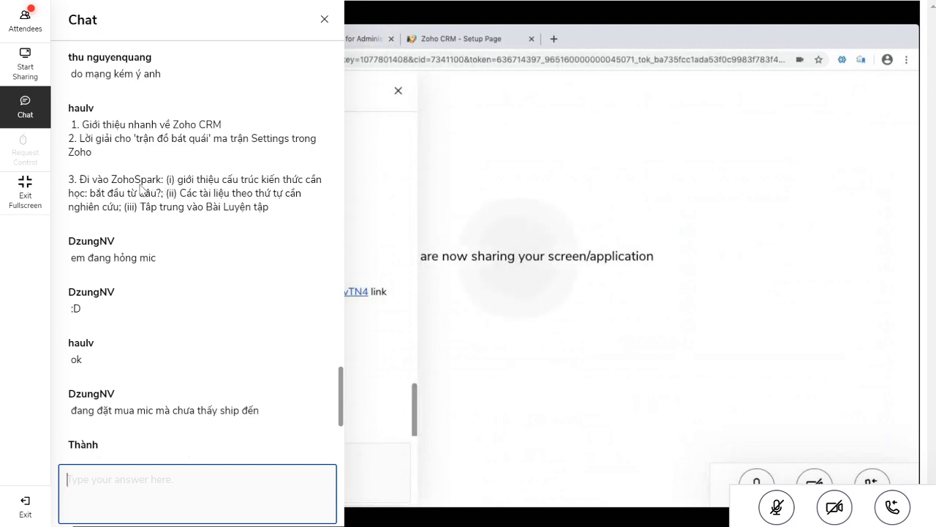
{"action": "scroll", "coordinate": [150, 178], "scroll_direction": "up", "scroll_amount": 9}
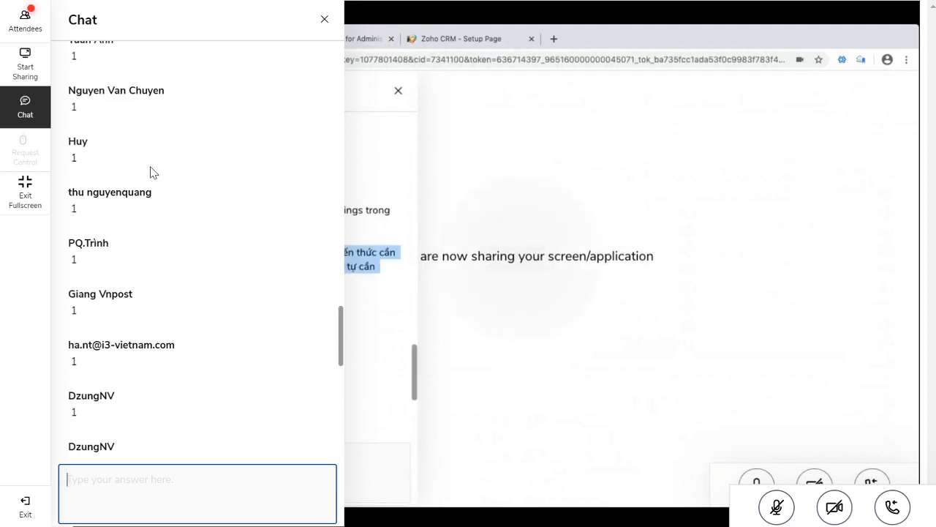
{"action": "scroll", "coordinate": [145, 172], "scroll_direction": "down", "scroll_amount": 10}
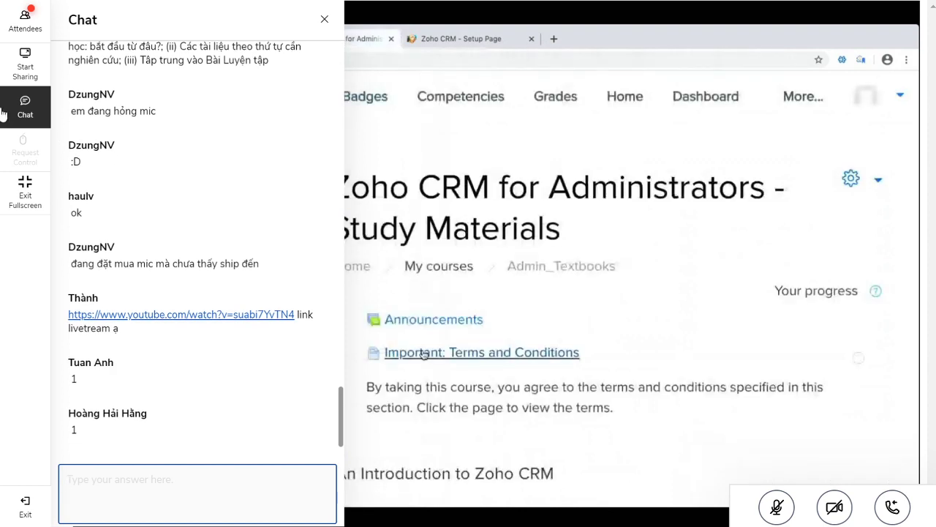
{"action": "left_click", "coordinate": [25, 19]}
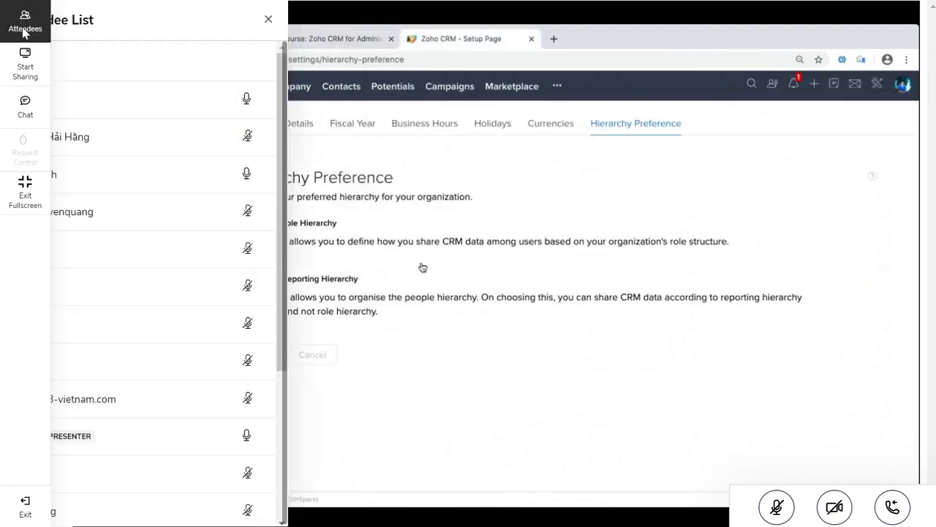
{"action": "scroll", "coordinate": [87, 124], "scroll_direction": "down", "scroll_amount": 4}
{"action": "scroll", "coordinate": [102, 149], "scroll_direction": "down", "scroll_amount": 1}
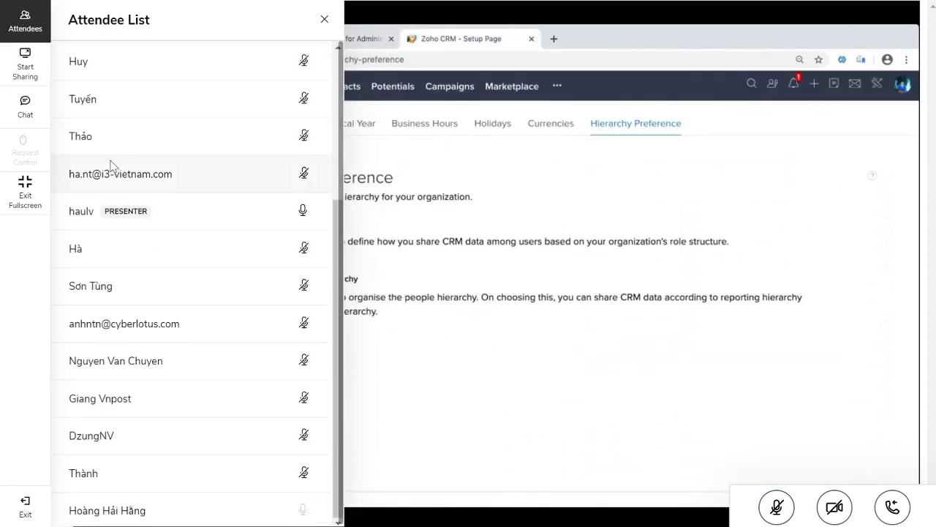
{"action": "scroll", "coordinate": [103, 175], "scroll_direction": "up", "scroll_amount": 6}
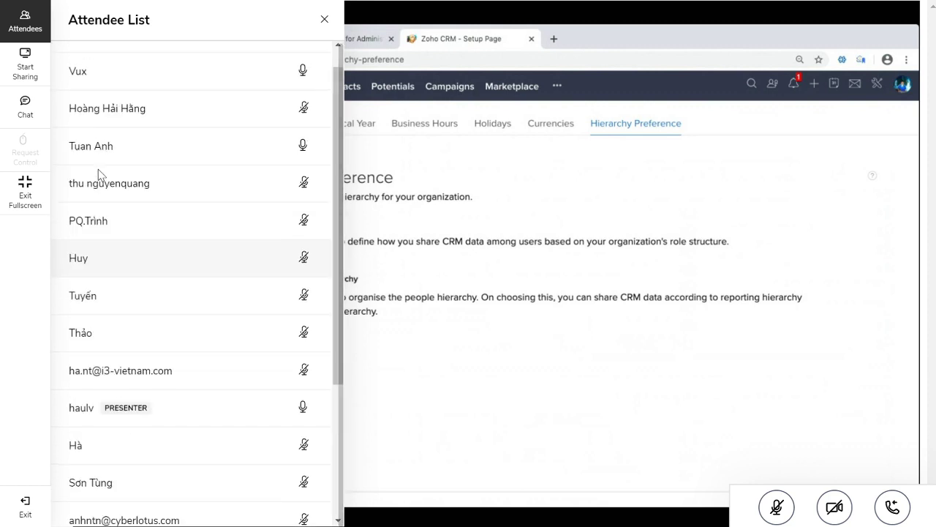
{"action": "left_click", "coordinate": [37, 28]}
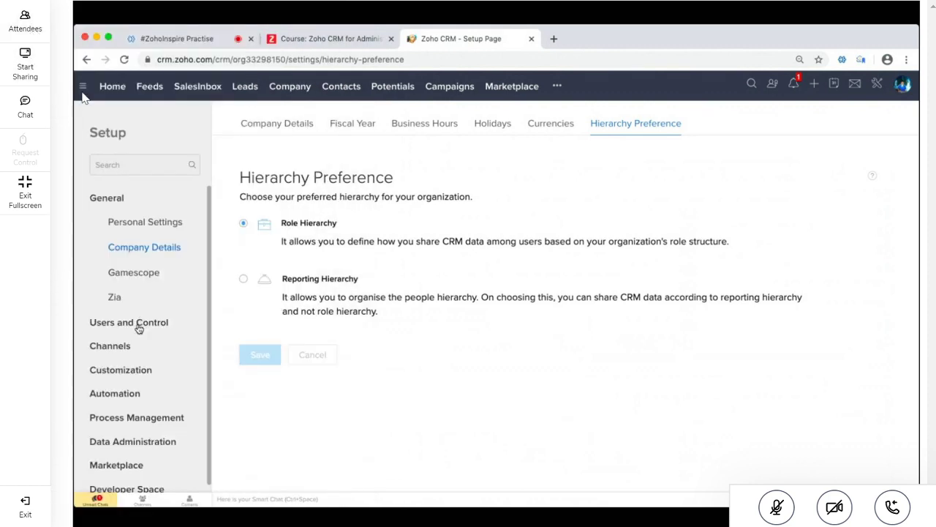
Expand Users and Control, review the Security Control profiles, and return to the main Setup overview
{"action": "left_click", "coordinate": [156, 248]}
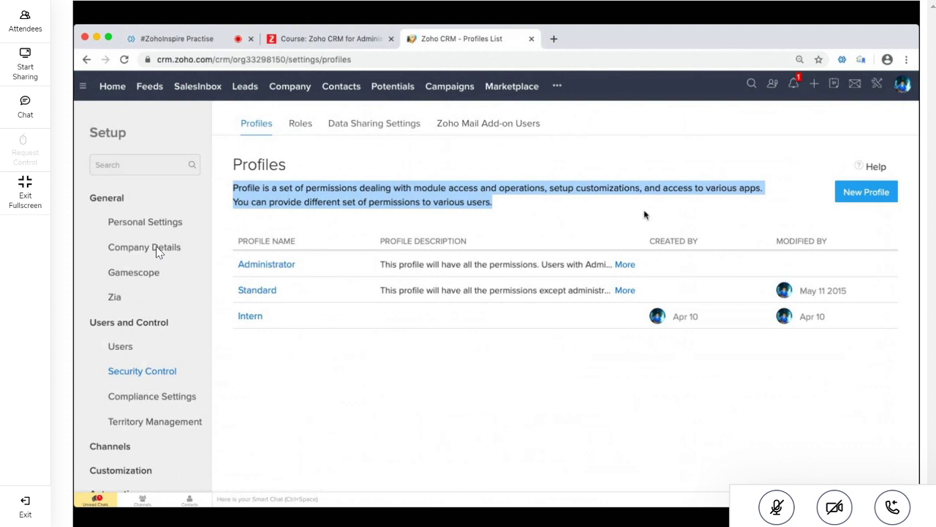
{"action": "left_click", "coordinate": [109, 141]}
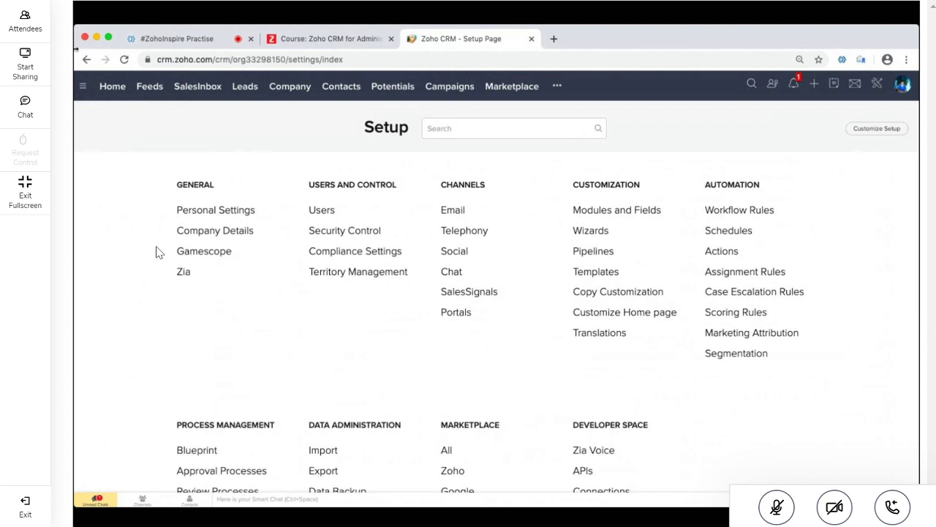
On the meeting tab, scroll the chat up and select the first two agenda lines
{"action": "left_click", "coordinate": [183, 40]}
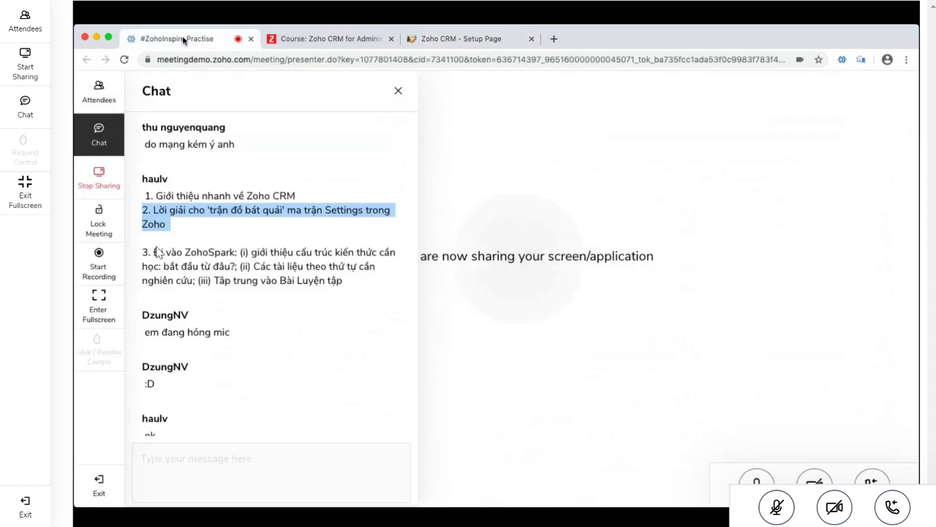
{"action": "scroll", "coordinate": [284, 331], "scroll_direction": "down", "scroll_amount": 5}
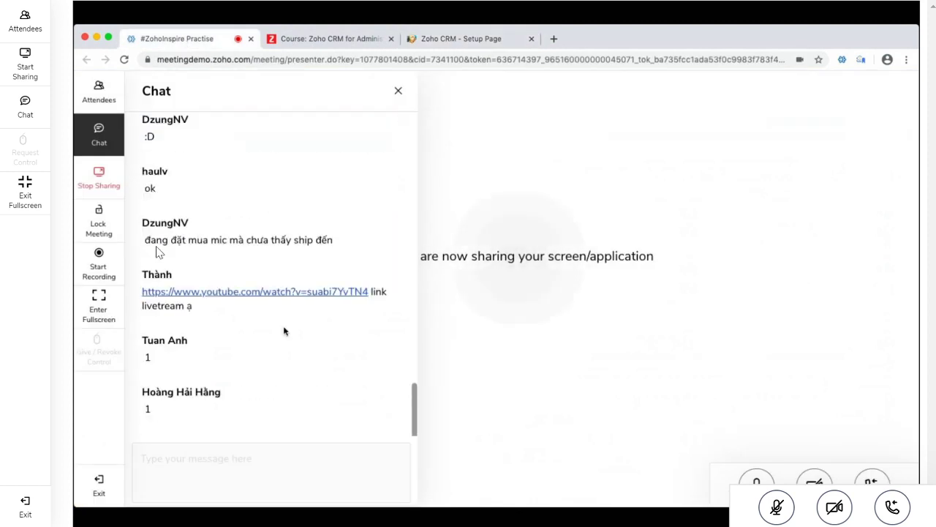
{"action": "left_click", "coordinate": [212, 474]}
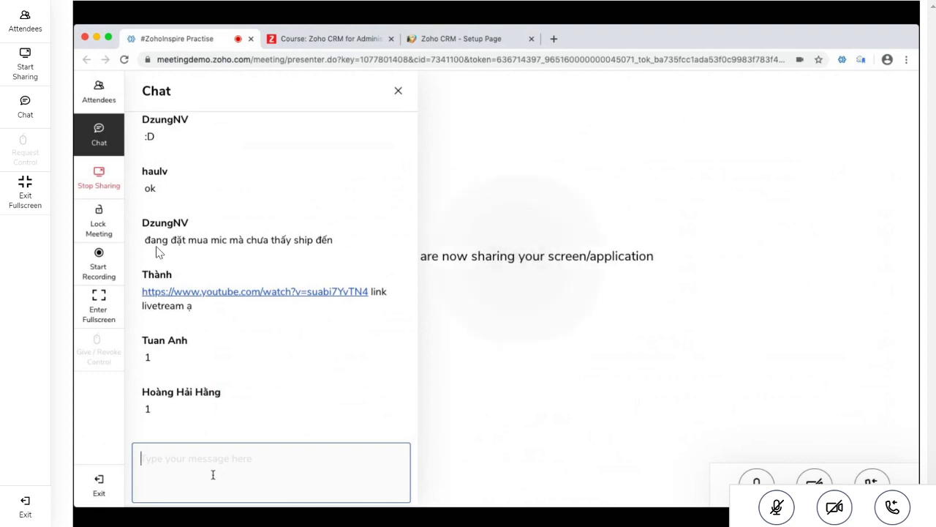
{"action": "scroll", "coordinate": [279, 182], "scroll_direction": "up", "scroll_amount": 5}
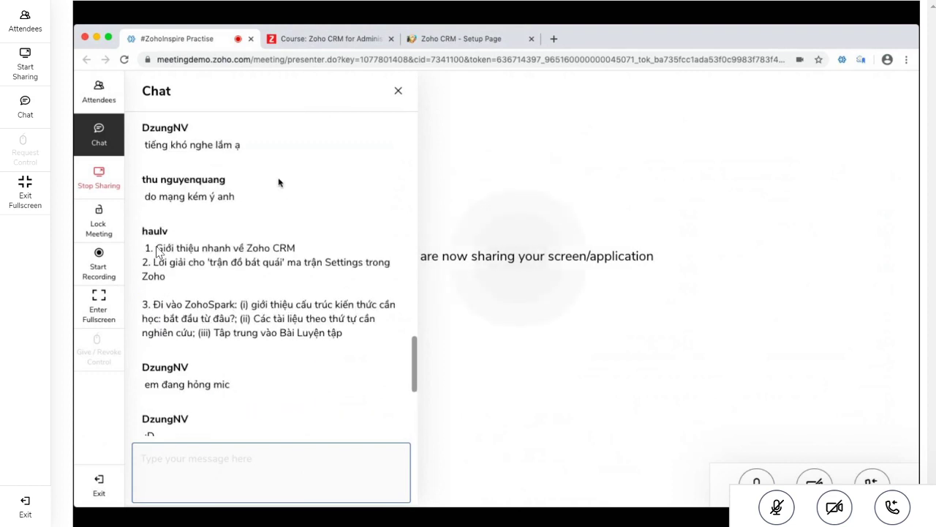
{"action": "left_click_drag", "start_coordinate": [166, 283], "coordinate": [146, 248]}
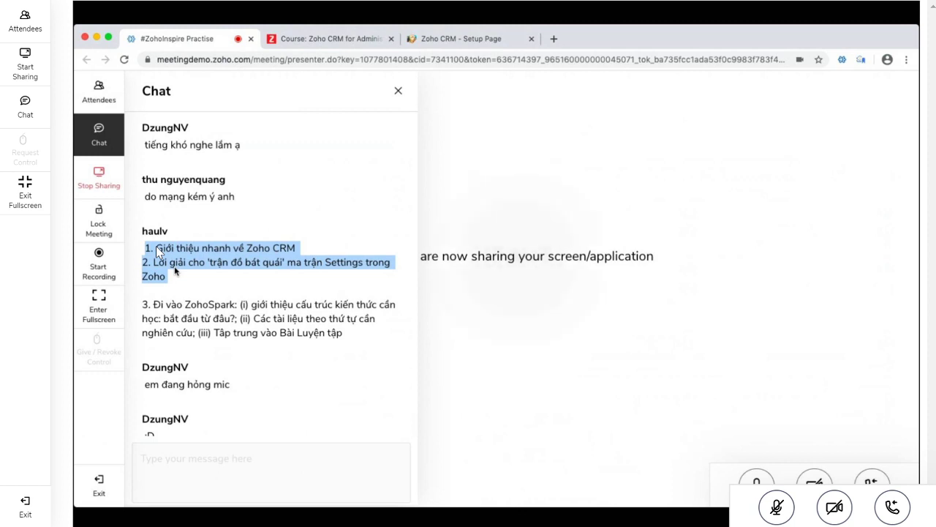
Post the chat message 'Vạn sự Khởi đầu nan :) !!!!'
{"action": "left_click", "coordinate": [223, 459]}
{"action": "type", "text": "Vạn sự Khởi "}
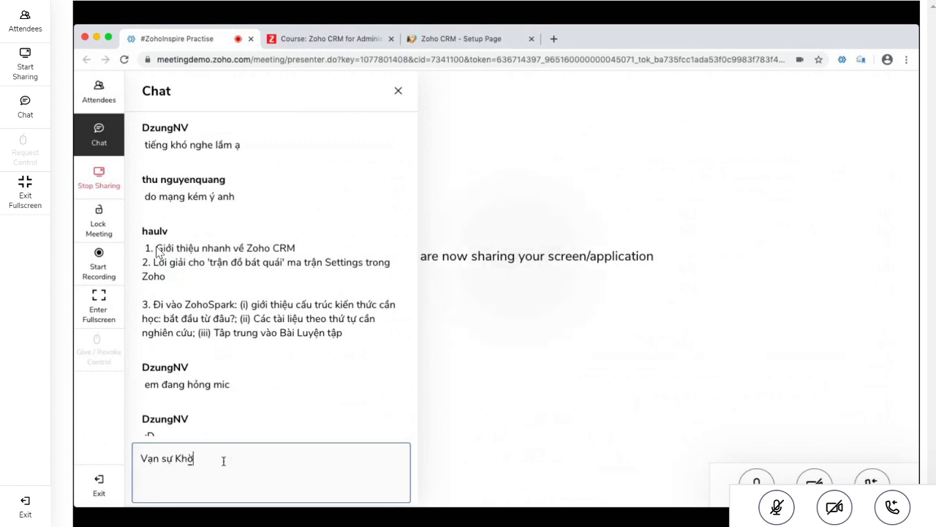
{"action": "type", "text": "đầu nan :) !!!!"}
{"action": "key", "text": "Return"}
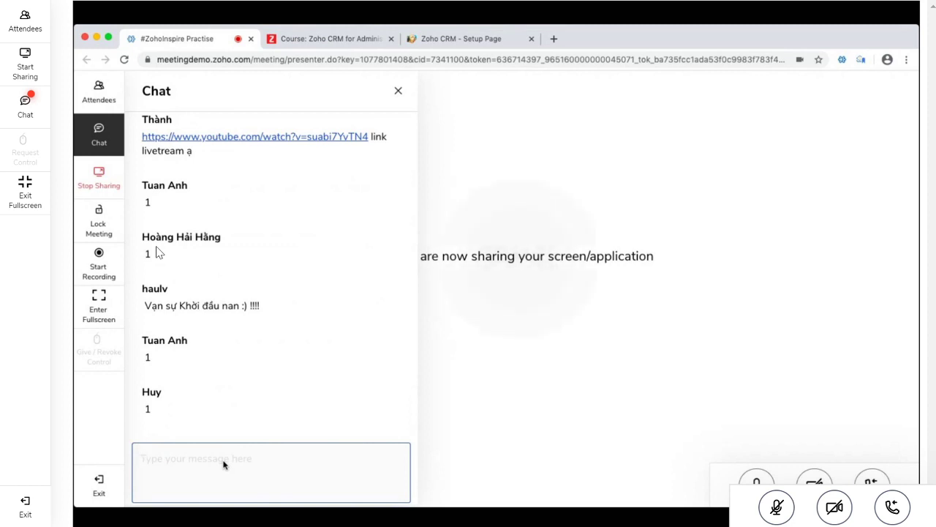
Show the attendee list, unmute the third attendee's microphone, and scroll through the attendees
{"action": "left_click", "coordinate": [102, 102]}
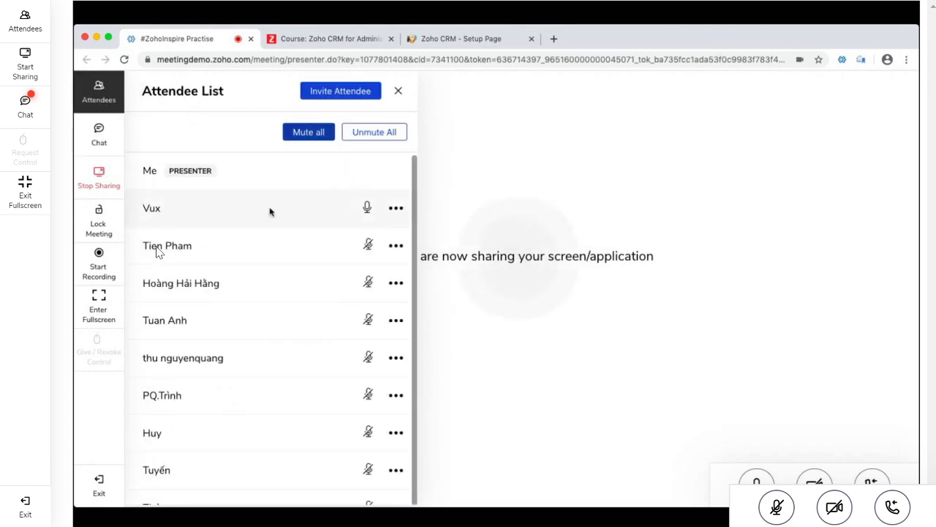
{"action": "left_click", "coordinate": [368, 282]}
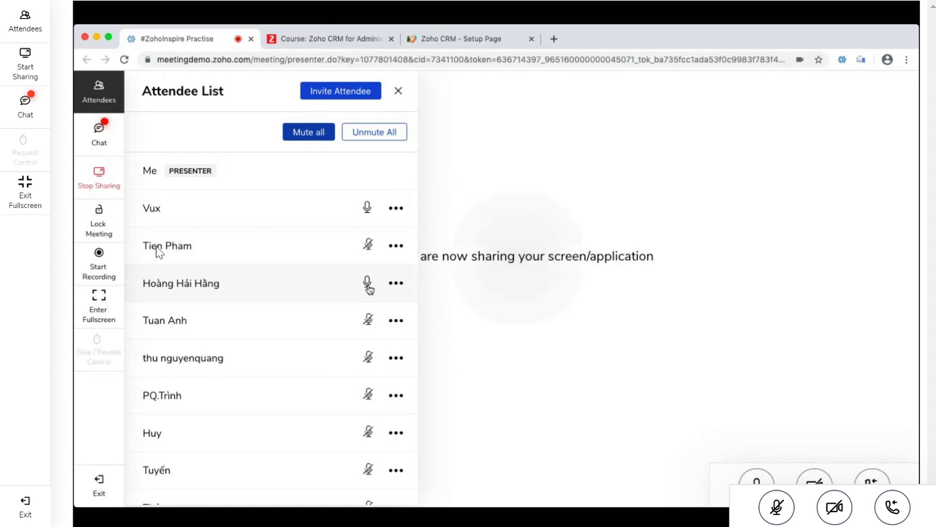
{"action": "scroll", "coordinate": [300, 305], "scroll_direction": "down", "scroll_amount": 2}
{"action": "scroll", "coordinate": [300, 304], "scroll_direction": "down", "scroll_amount": 5}
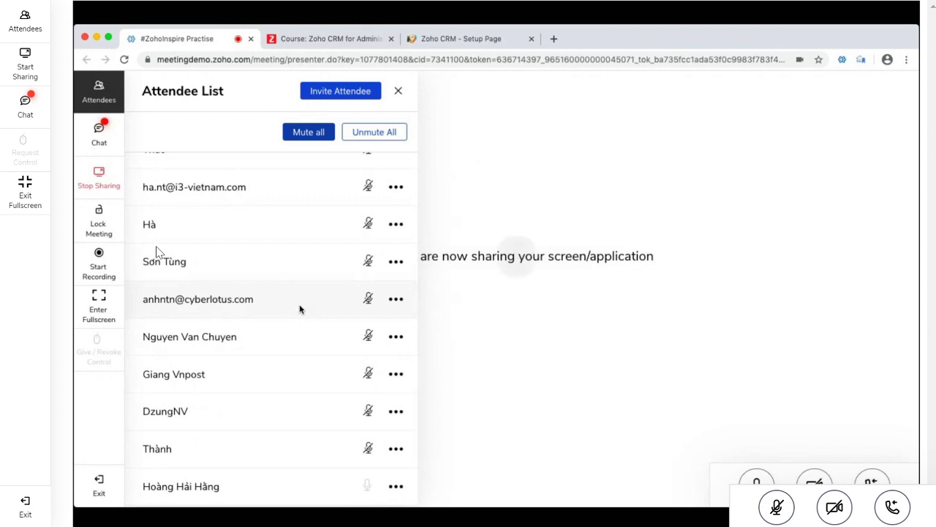
{"action": "scroll", "coordinate": [299, 309], "scroll_direction": "up", "scroll_amount": 8}
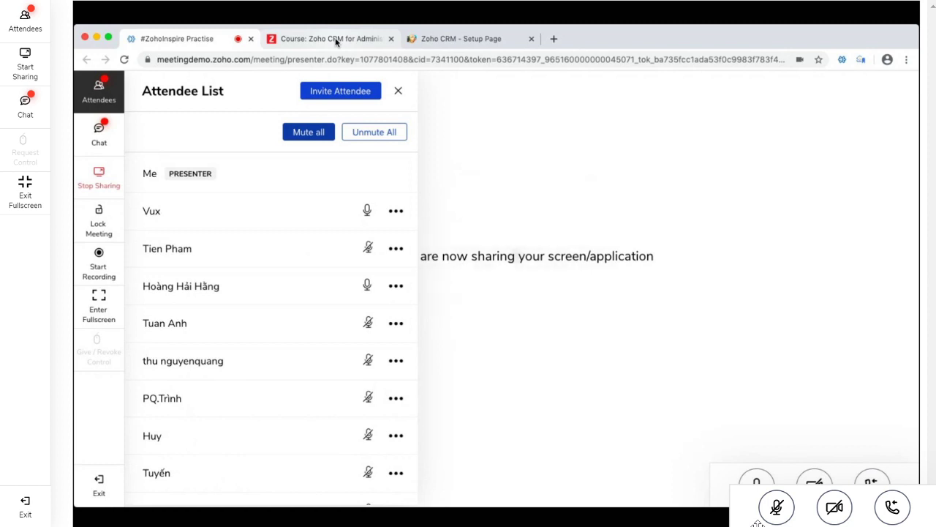
Return to the meeting chat and select the agenda message's third point
{"action": "left_click", "coordinate": [335, 41]}
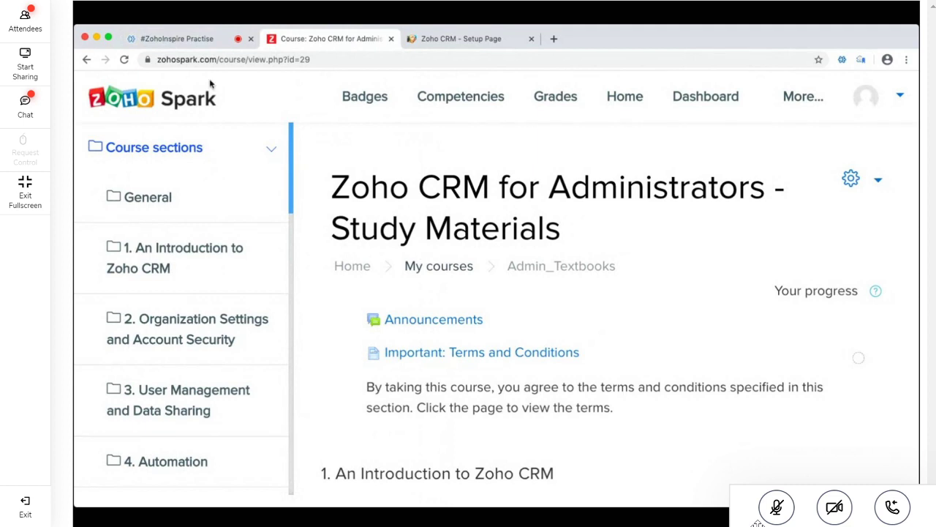
{"action": "left_click", "coordinate": [169, 39]}
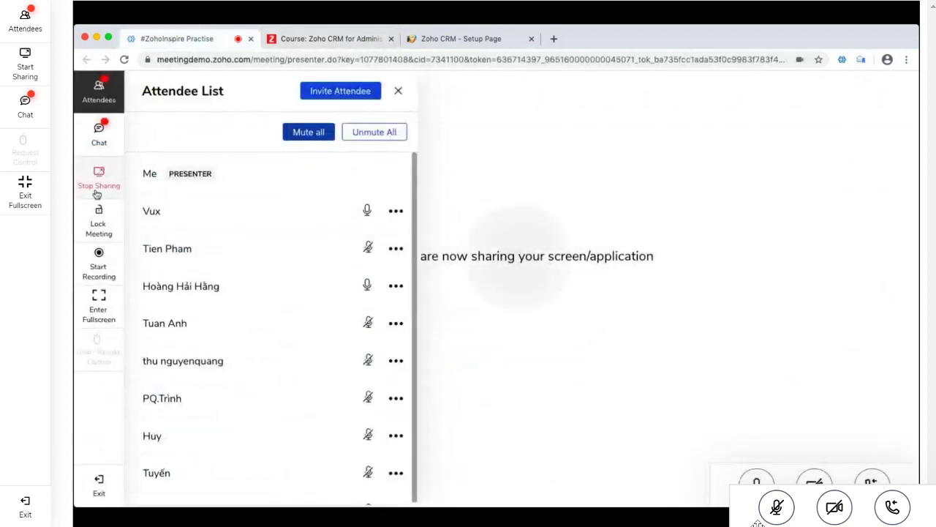
{"action": "left_click", "coordinate": [99, 134]}
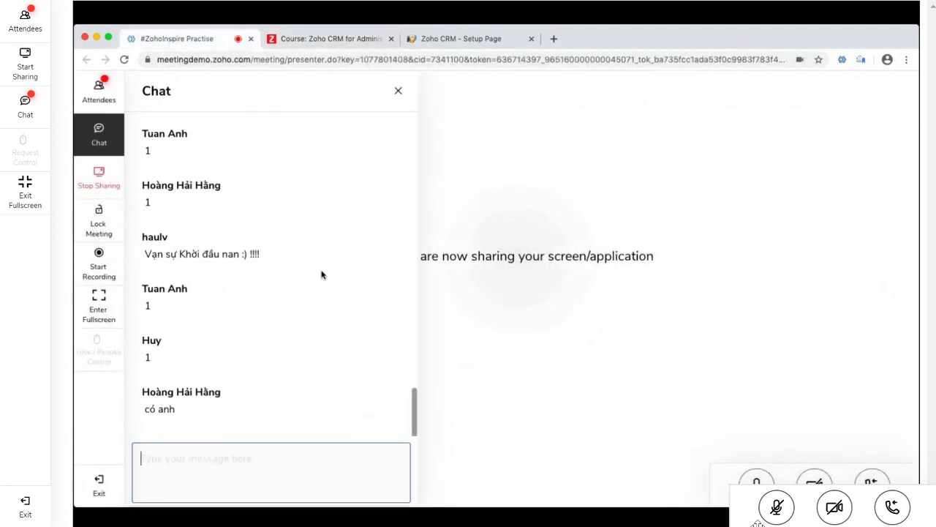
{"action": "scroll", "coordinate": [322, 274], "scroll_direction": "up", "scroll_amount": 10}
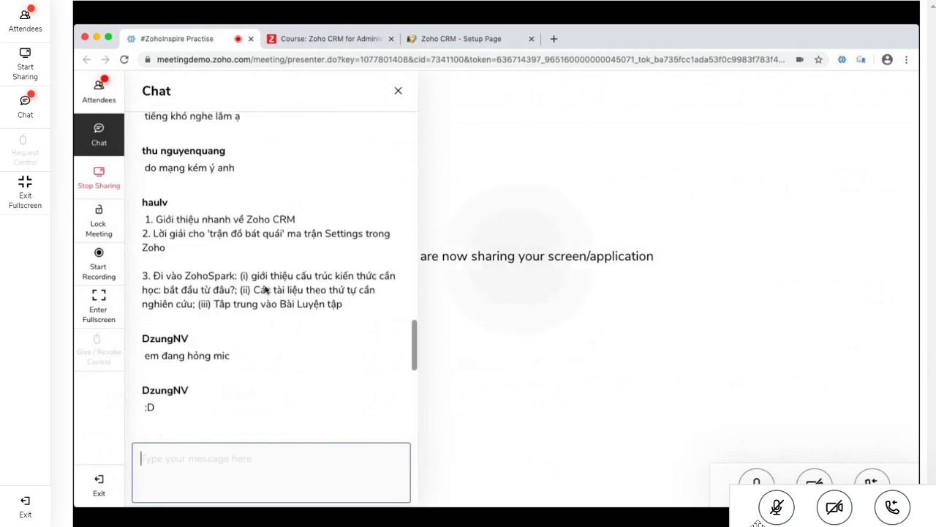
{"action": "left_click_drag", "start_coordinate": [254, 290], "coordinate": [266, 290]}
{"action": "triple_click", "coordinate": [266, 290]}
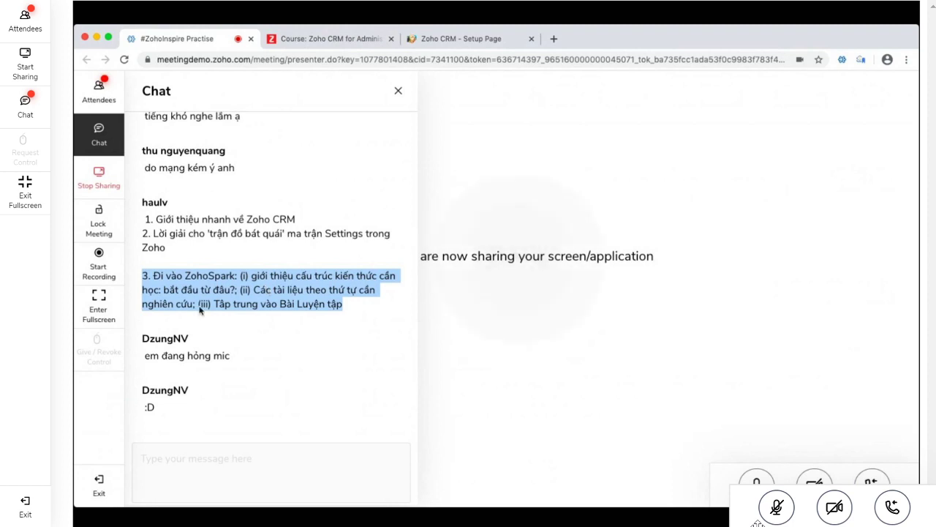
{"action": "left_click", "coordinate": [201, 450]}
Send the chat messages '4 Wives and 1 Husband' and 'WWWW-H'
{"action": "type", "text": "4"}
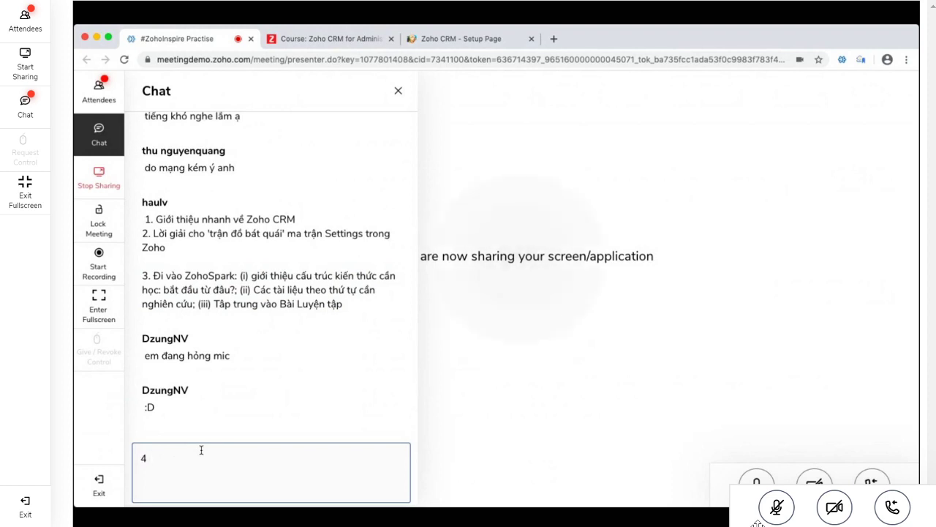
{"action": "type", "text": " Wives and 1 Husband"}
{"action": "key", "text": "Return"}
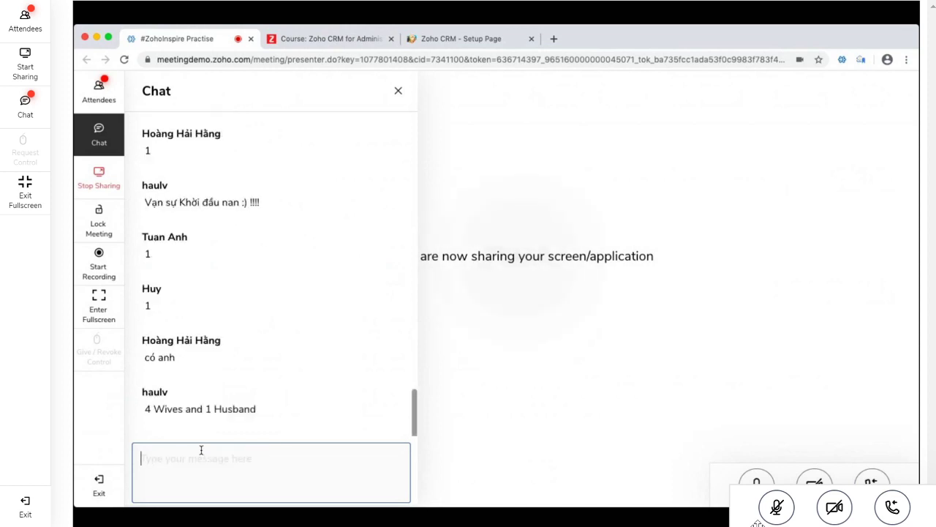
{"action": "type", "text": "www"}
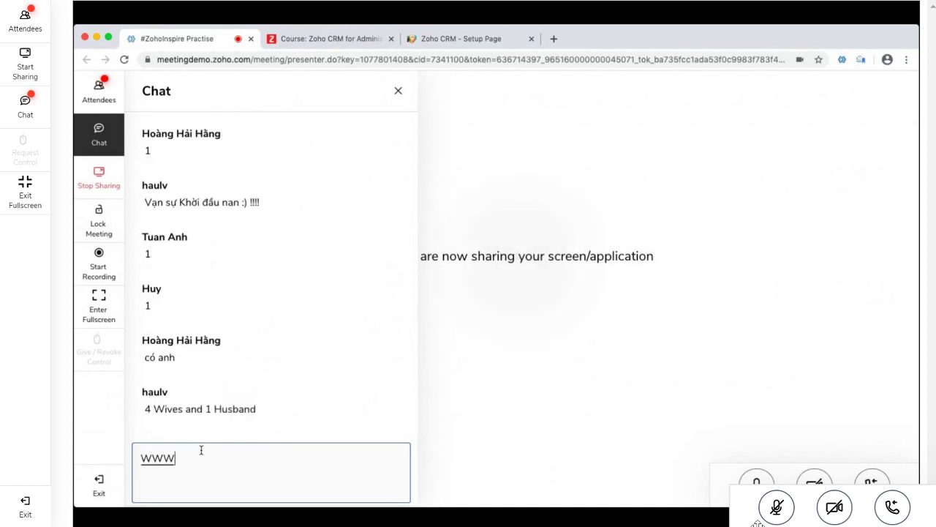
{"action": "type", "text": "W- H"}
{"action": "key", "text": "BackSpace"}
{"action": "type", "text": "H"}
{"action": "key", "text": "Return"}
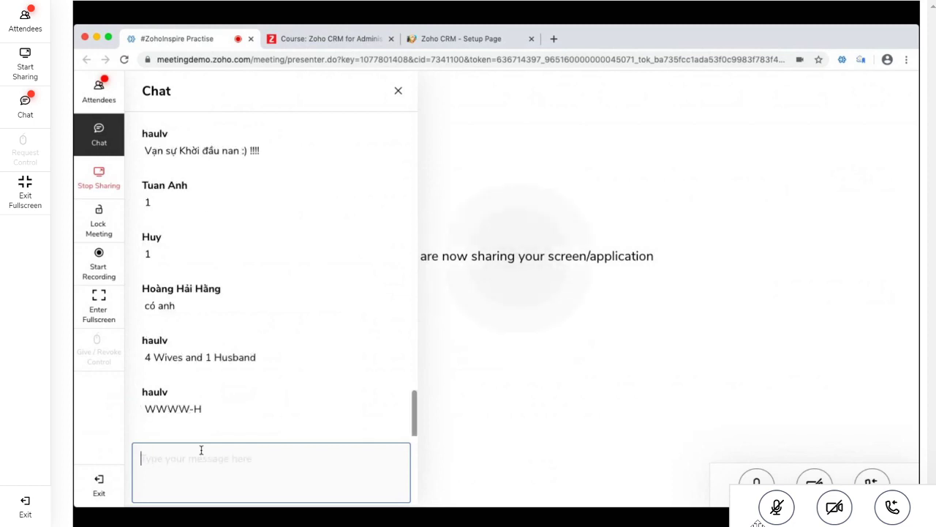
Draft a multi-line message listing What, When, Where and How on separate lines
{"action": "type", "text": "What"}
{"action": "key", "text": "shift+Return"}
{"action": "type", "text": "W"}
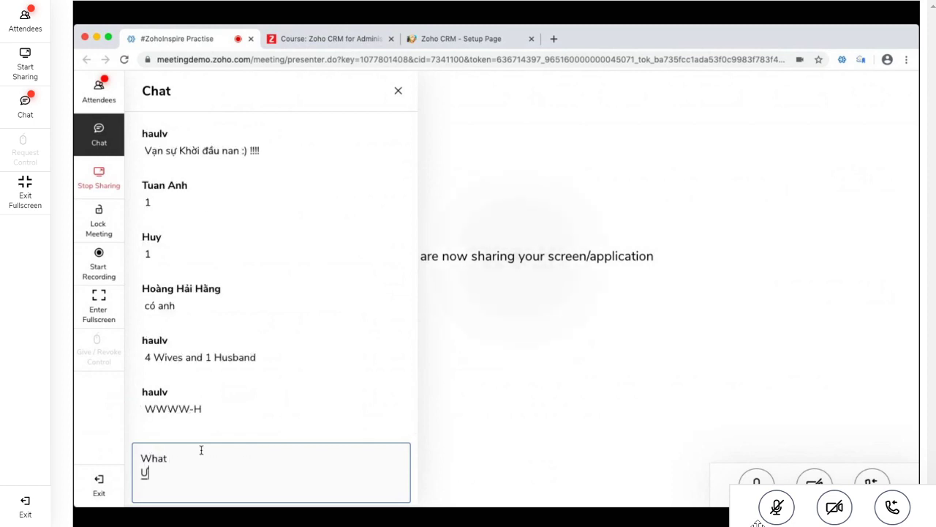
{"action": "type", "text": "hen"}
{"action": "key", "text": "shift+Return"}
{"action": "type", "text": "U"}
{"action": "key", "text": "BackSpace"}
{"action": "type", "text": "Where"}
{"action": "key", "text": "shift+Return"}
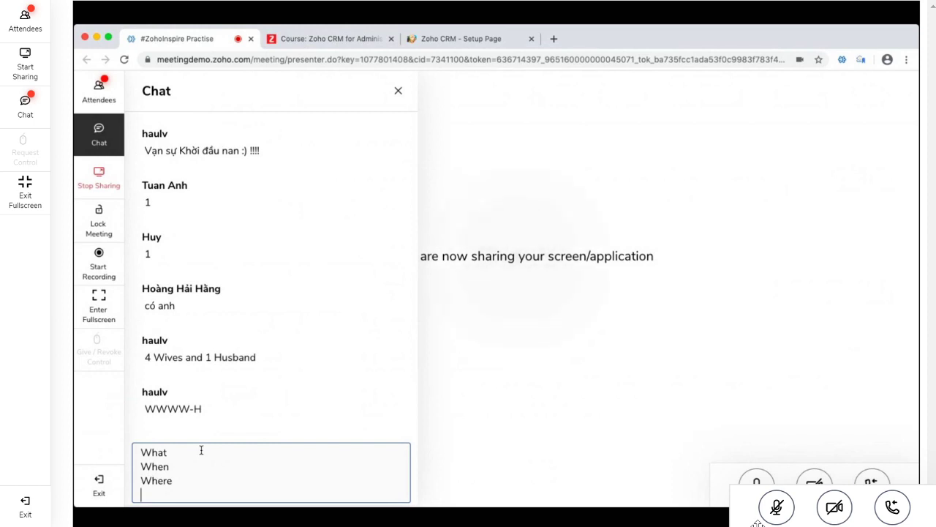
{"action": "type", "text": "Ư"}
{"action": "key", "text": "shift+Return"}
{"action": "type", "text": "How"}
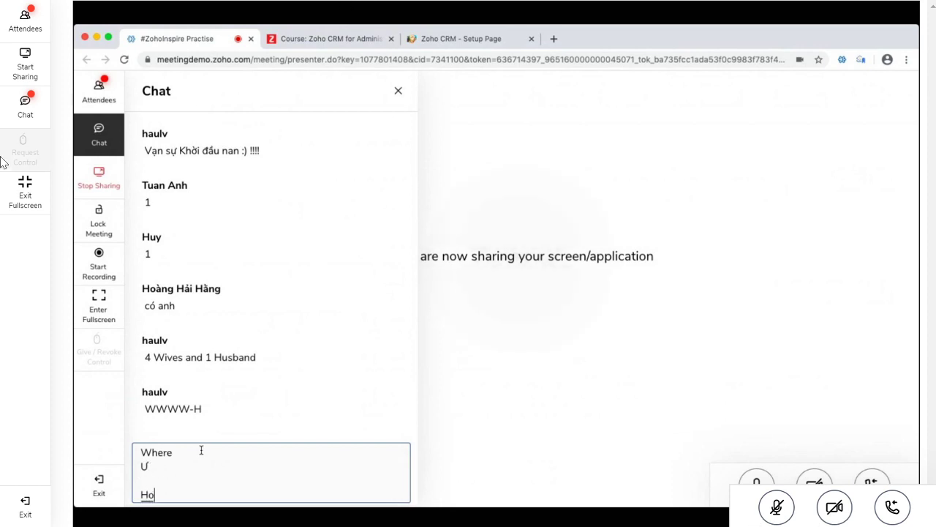
Post a 'Why' reply in the meeting chat and close the chat panel
{"action": "left_click", "coordinate": [25, 105]}
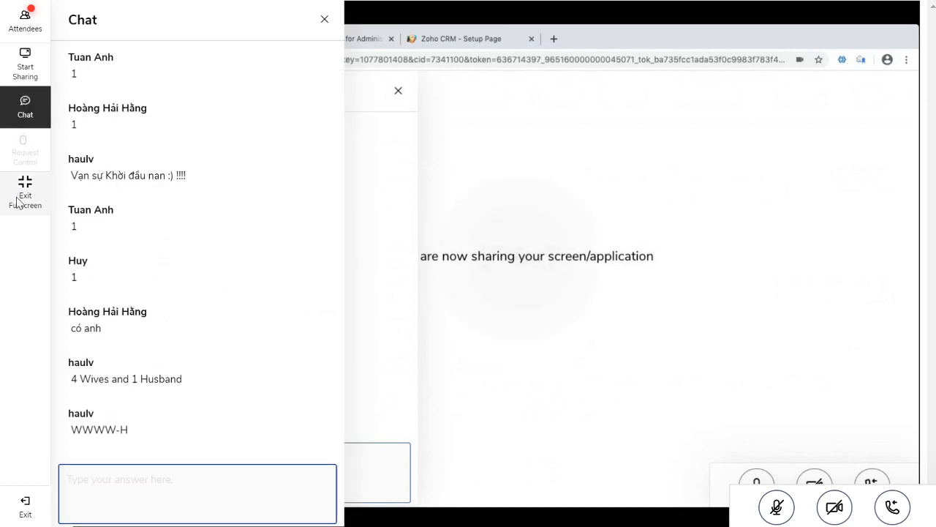
{"action": "type", "text": "WHy"}
{"action": "key", "text": "BackSpace"}
{"action": "key", "text": "BackSpace"}
{"action": "type", "text": "hy"}
{"action": "key", "text": "Return"}
{"action": "left_click", "coordinate": [368, 209]}
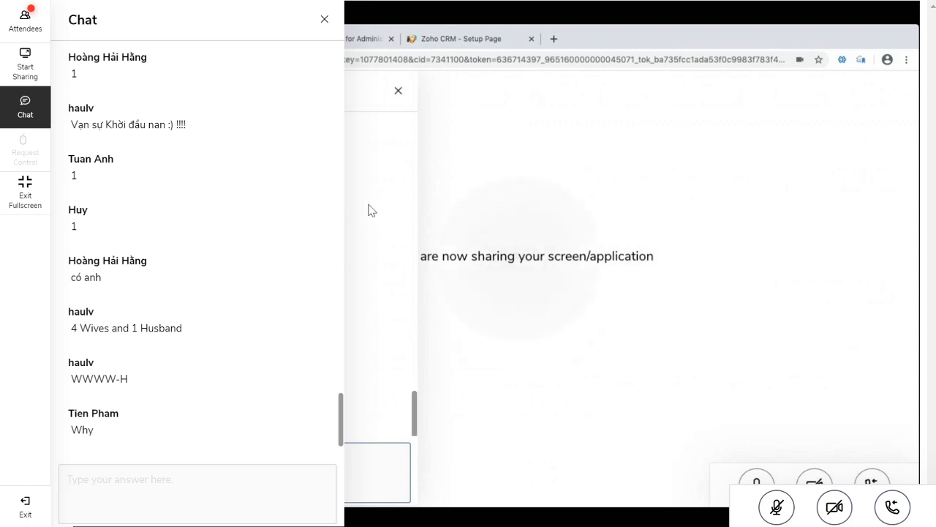
{"action": "left_click", "coordinate": [324, 19]}
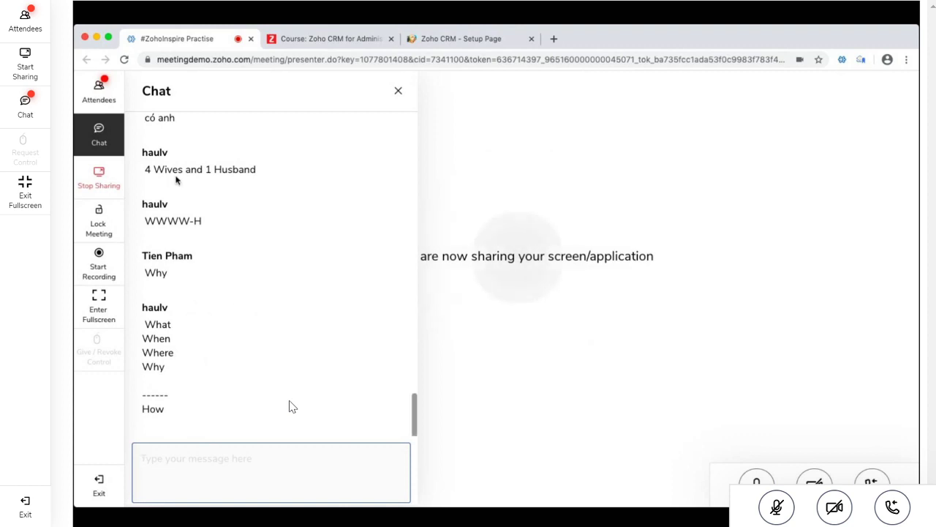
Select the word 'Husband' in the meeting chat, then clear the selection
{"action": "left_click", "coordinate": [215, 180]}
{"action": "double_click", "coordinate": [215, 180]}
{"action": "left_click", "coordinate": [267, 336]}
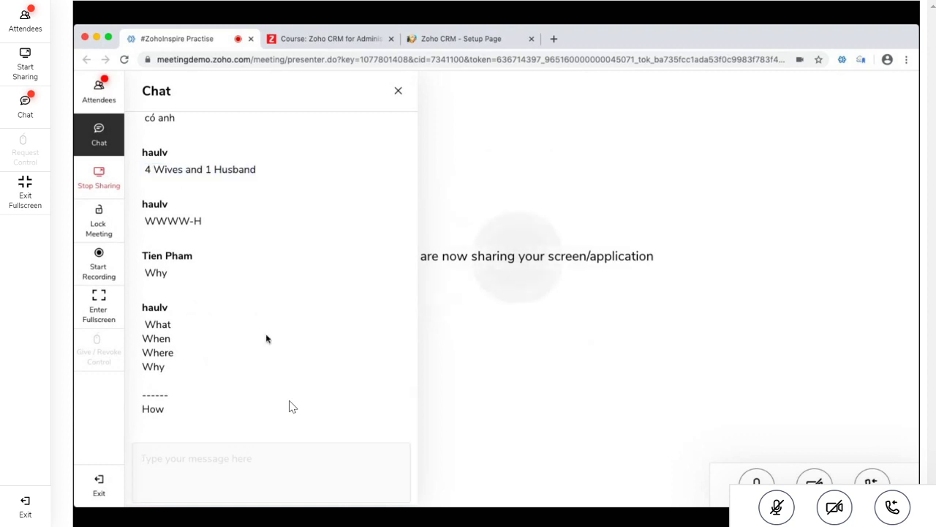
Select the chat message from 'What' down to 'How', past the dashed separator
{"action": "scroll", "coordinate": [289, 406], "scroll_direction": "up", "scroll_amount": 5}
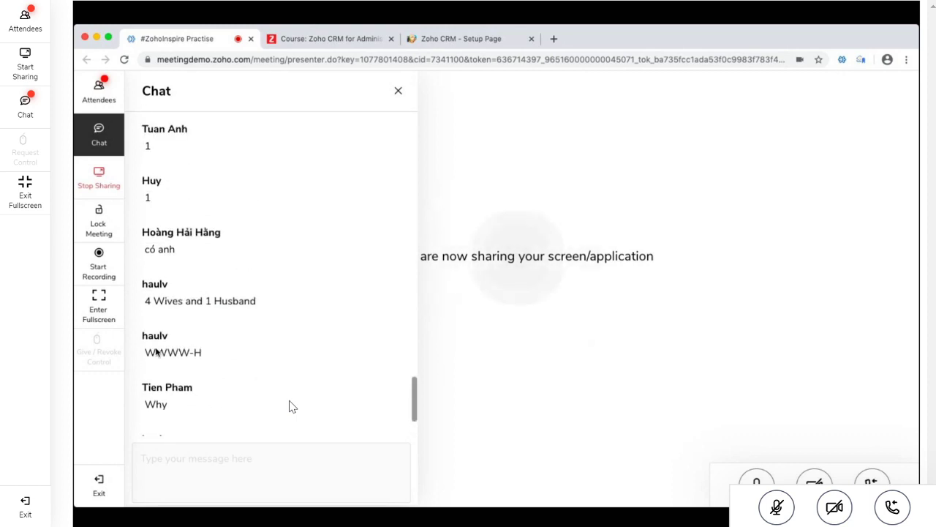
{"action": "scroll", "coordinate": [289, 406], "scroll_direction": "down", "scroll_amount": 5}
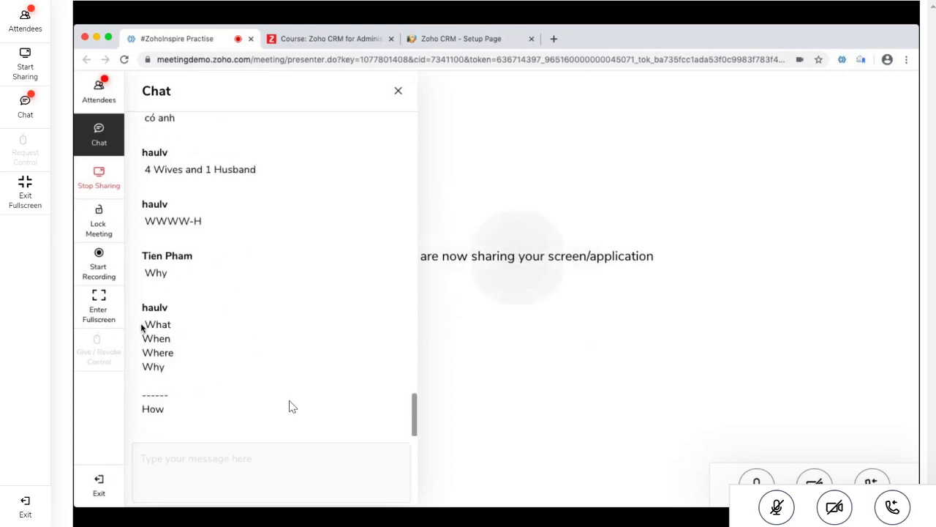
{"action": "left_click_drag", "start_coordinate": [144, 326], "coordinate": [198, 378]}
{"action": "scroll", "coordinate": [226, 378], "scroll_direction": "up", "scroll_amount": 5}
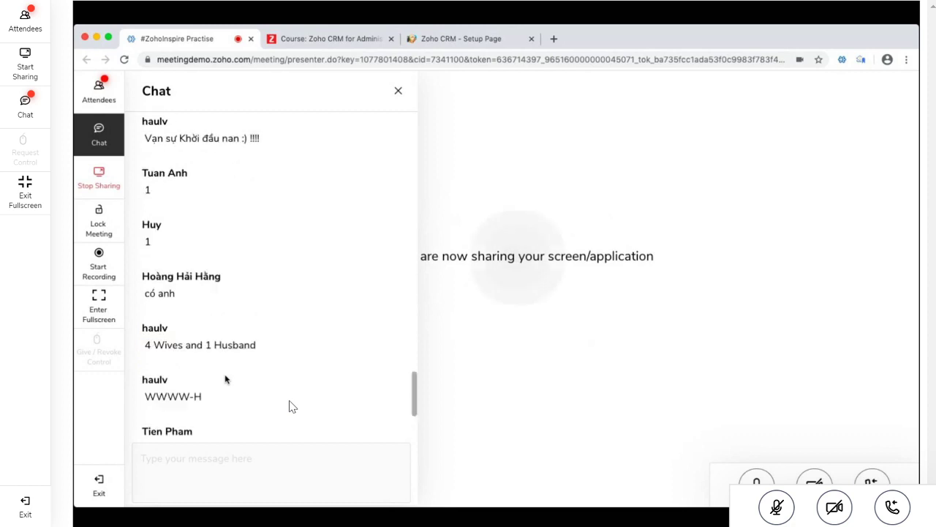
{"action": "scroll", "coordinate": [226, 378], "scroll_direction": "down", "scroll_amount": 5}
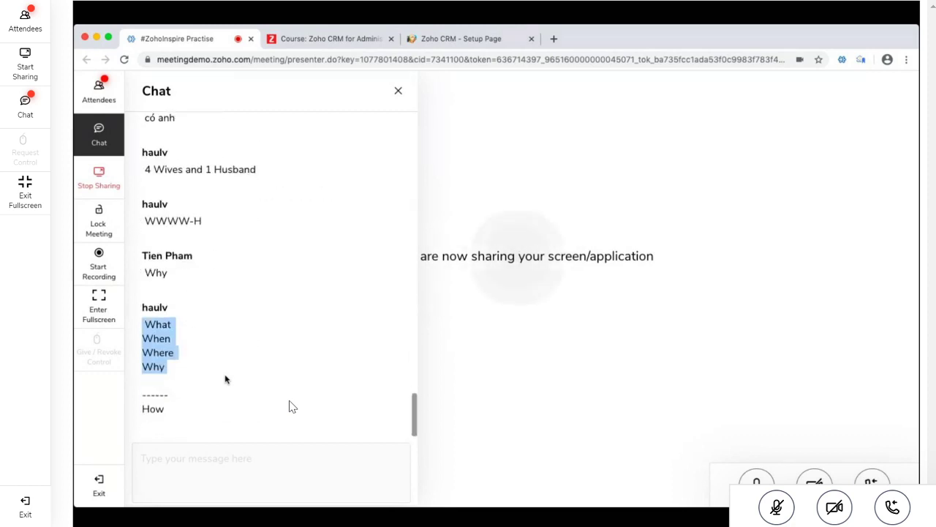
{"action": "left_click", "coordinate": [145, 326]}
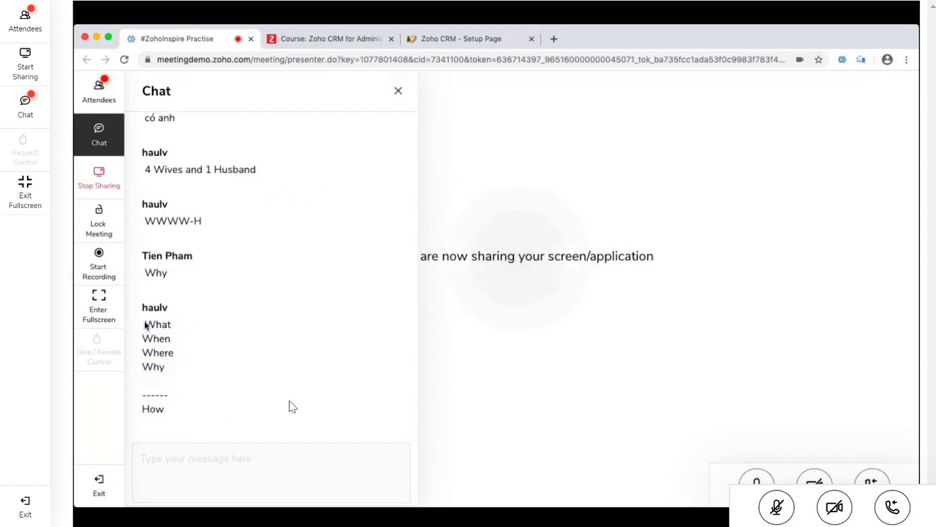
{"action": "left_click_drag", "start_coordinate": [144, 325], "coordinate": [192, 413]}
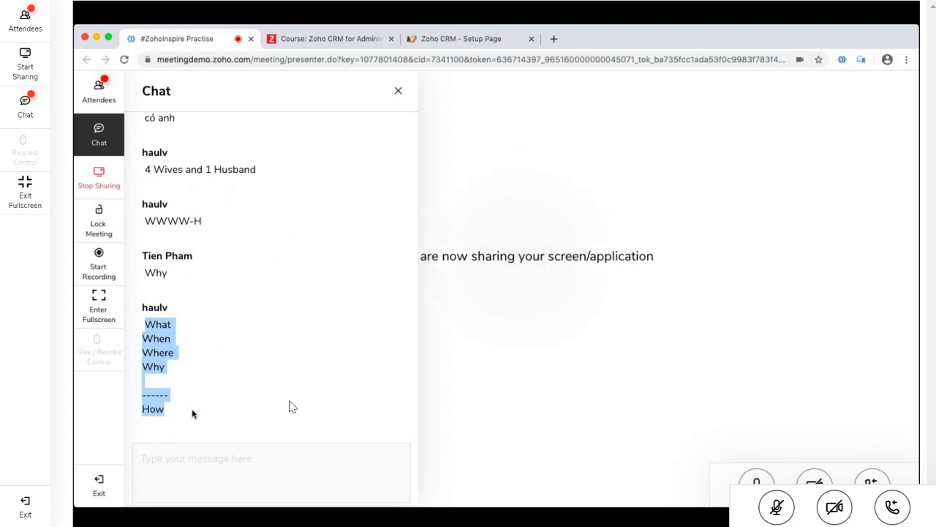
Bring the Zoho CRM Setup Page tab forward and minimize the shared browser window
{"action": "left_click", "coordinate": [472, 48]}
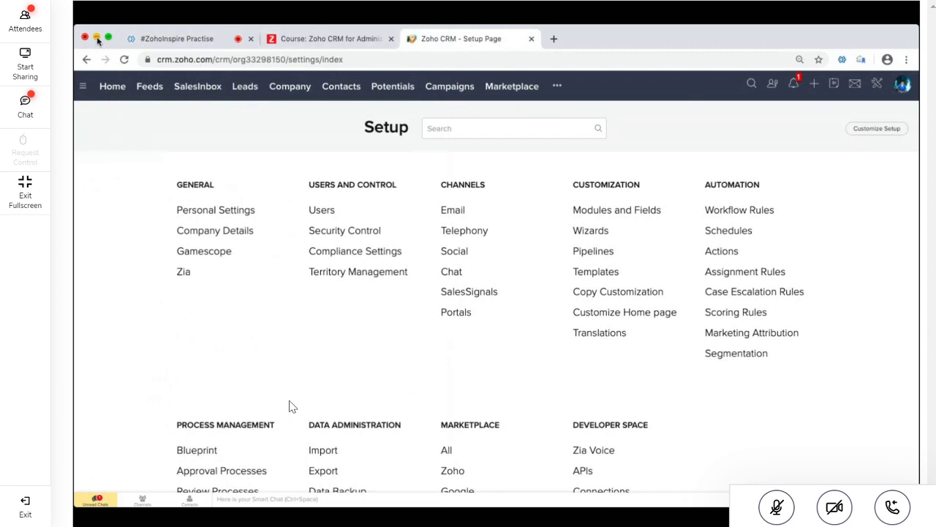
{"action": "left_click", "coordinate": [98, 38]}
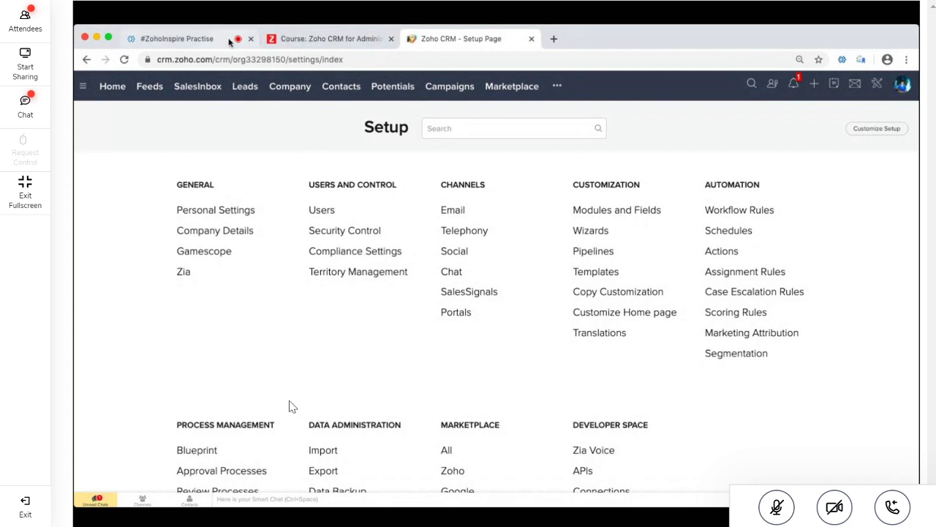
Load facebook.com in a new tab and open Messenger on the Video-ME-Zoho-DNU group
{"action": "left_click", "coordinate": [553, 38]}
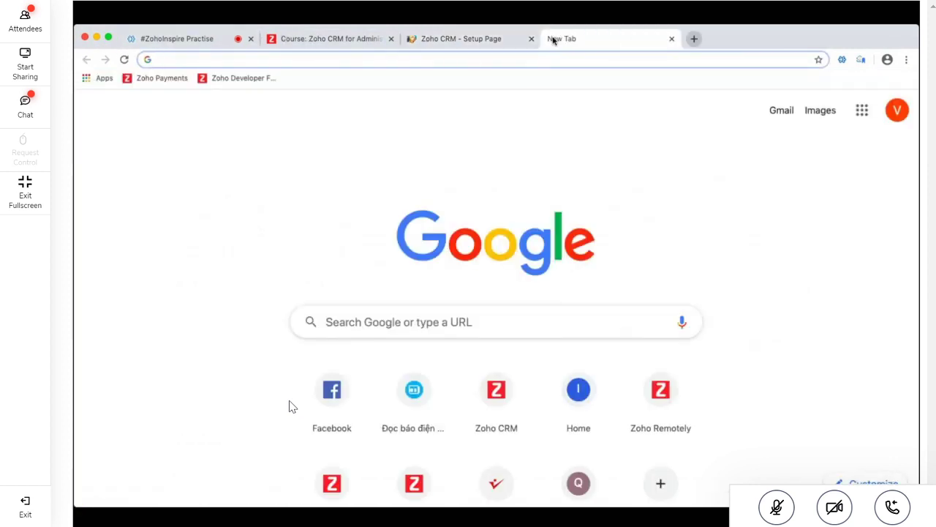
{"action": "type", "text": "facebook.com"}
{"action": "key", "text": "Return"}
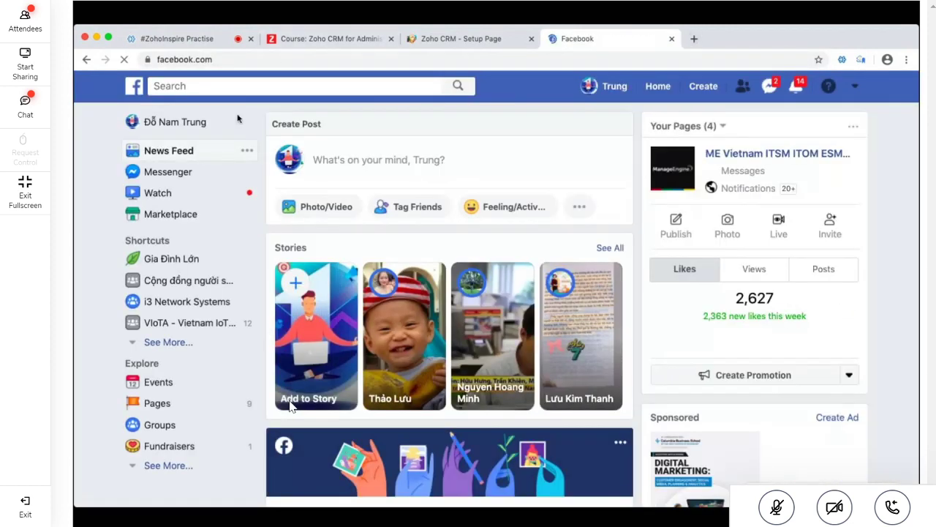
{"action": "left_click", "coordinate": [199, 173]}
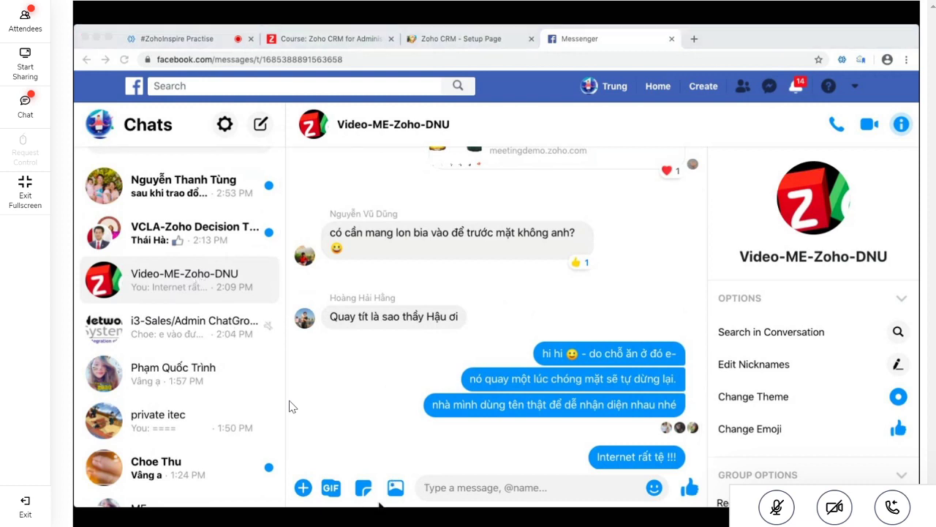
{"action": "left_click", "coordinate": [392, 499]}
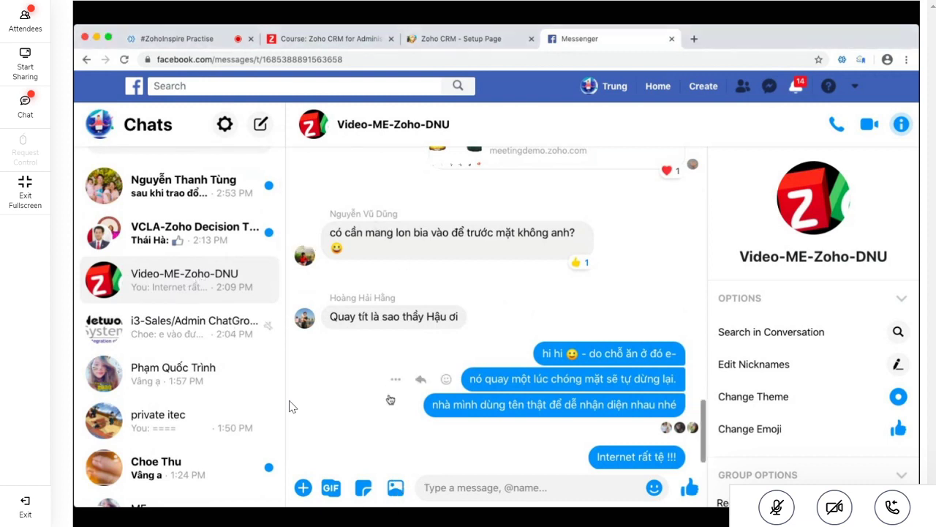
{"action": "left_click", "coordinate": [395, 487]}
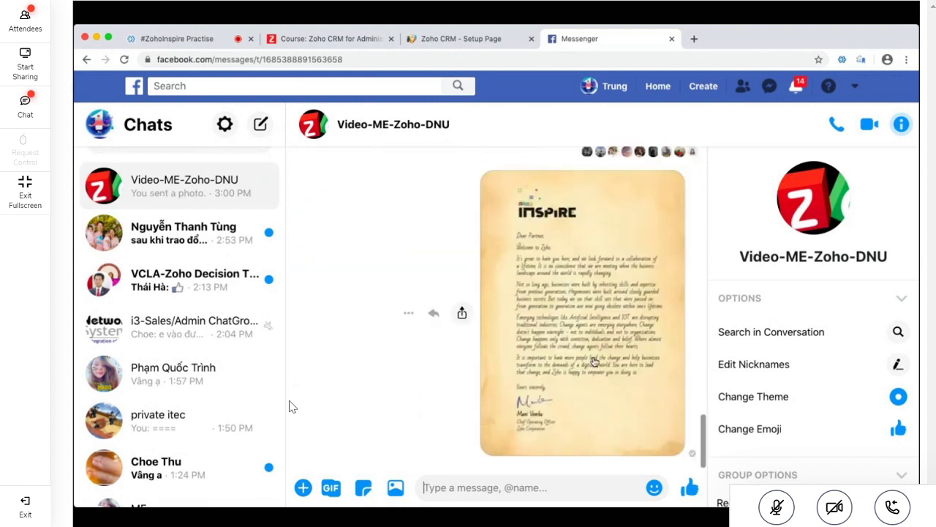
View the Zoho Inspire welcome letter photo full-size, zoomed in, and scroll through it
{"action": "left_click", "coordinate": [594, 361]}
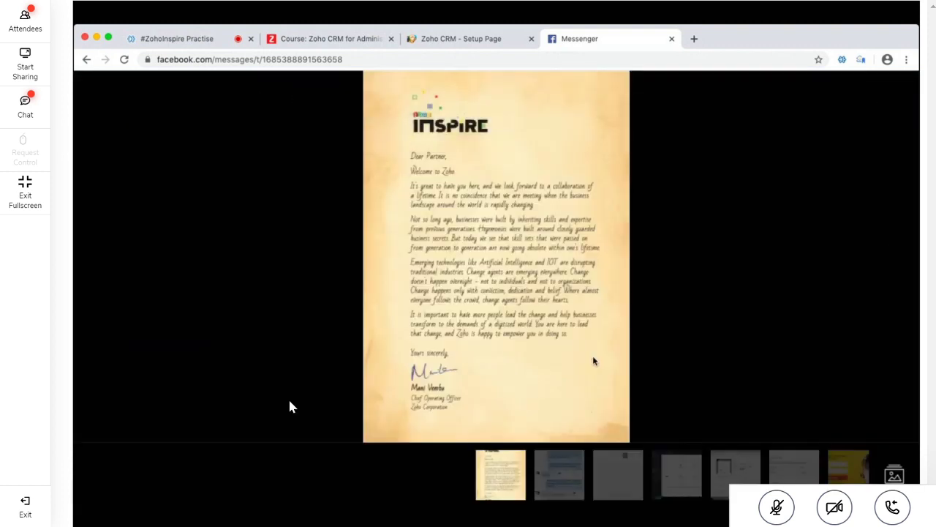
{"action": "left_click", "coordinate": [401, 261]}
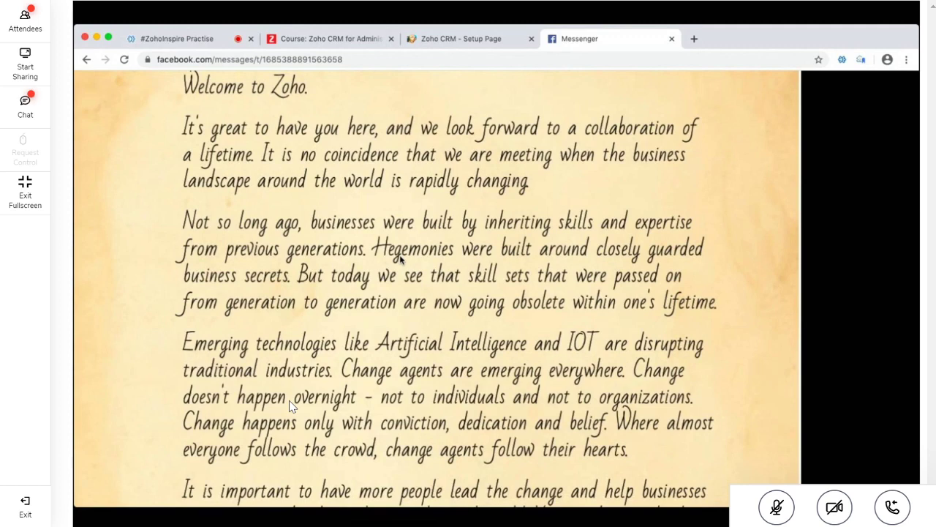
{"action": "scroll", "coordinate": [401, 259], "scroll_direction": "down", "scroll_amount": 2}
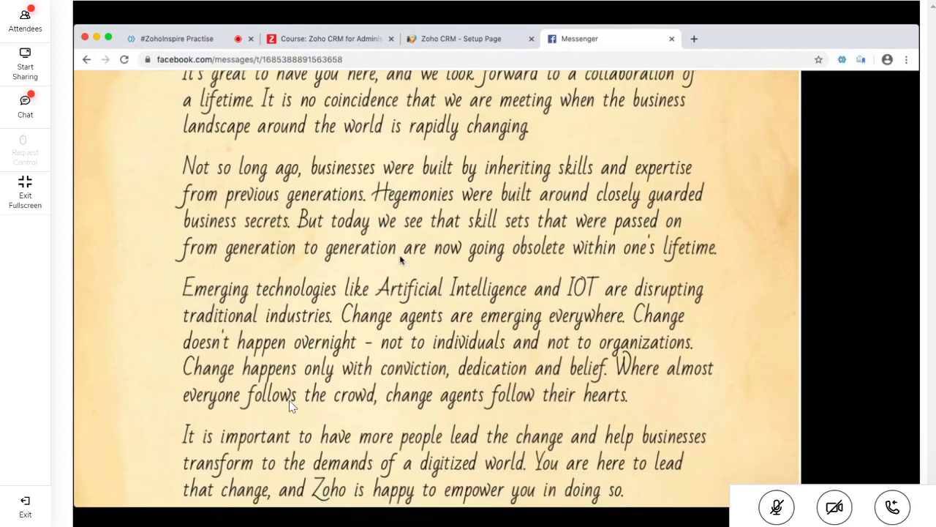
{"action": "scroll", "coordinate": [401, 260], "scroll_direction": "down", "scroll_amount": 2}
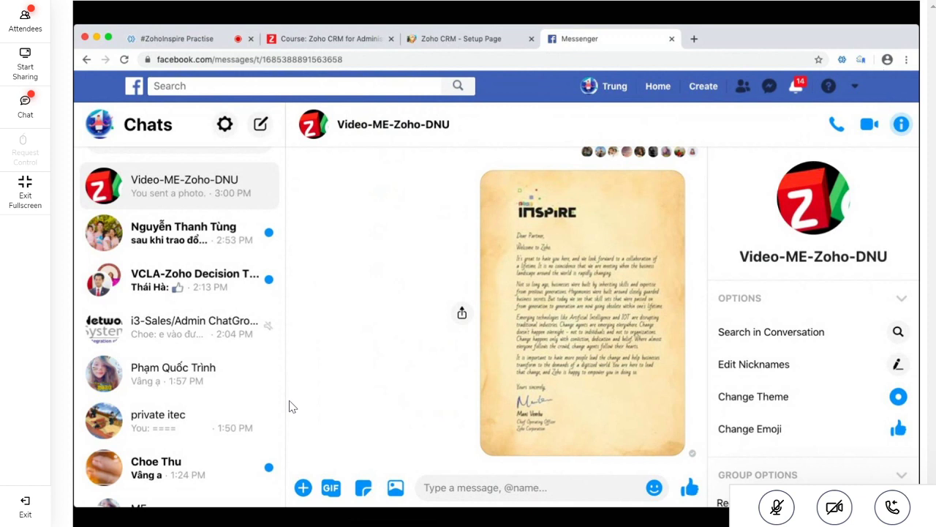
Return to the Zoho CRM Setup Page and browse its categories from General to Developer Space
{"action": "left_click", "coordinate": [479, 41]}
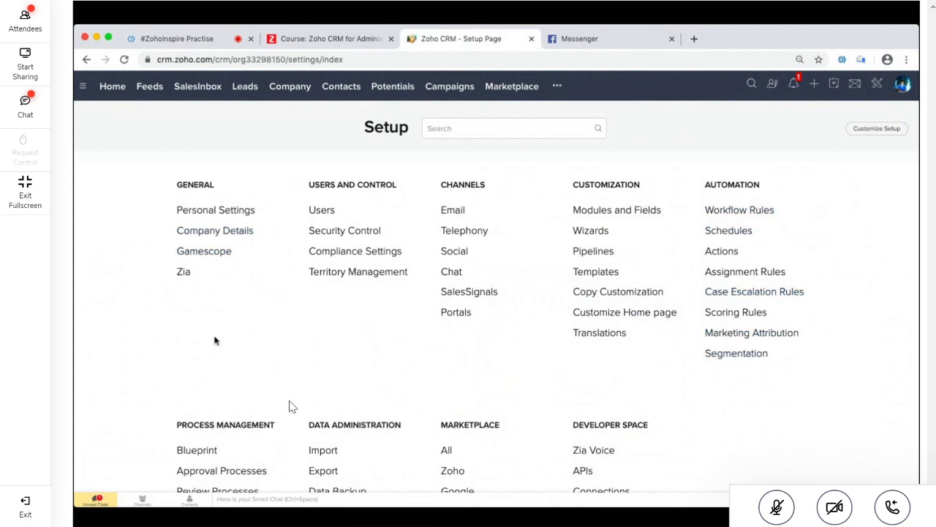
{"action": "scroll", "coordinate": [214, 340], "scroll_direction": "down", "scroll_amount": 1}
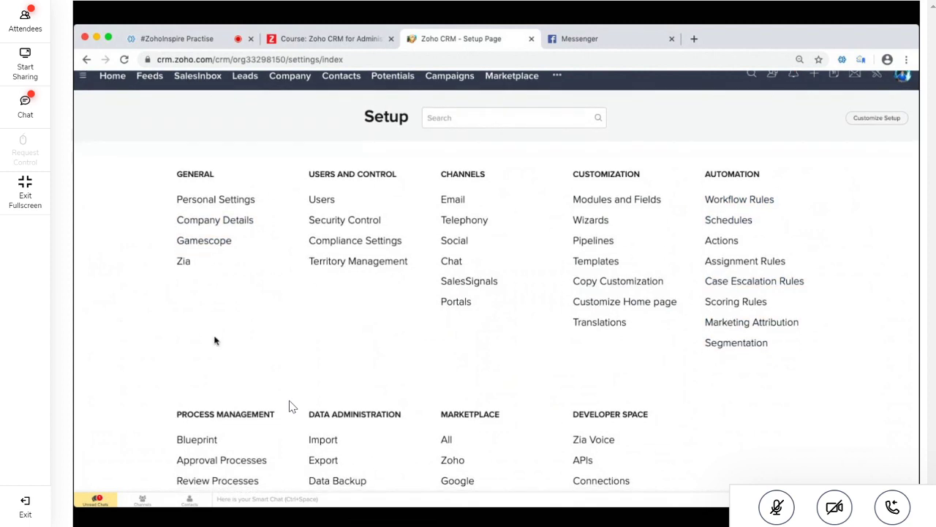
{"action": "scroll", "coordinate": [215, 340], "scroll_direction": "down", "scroll_amount": 2}
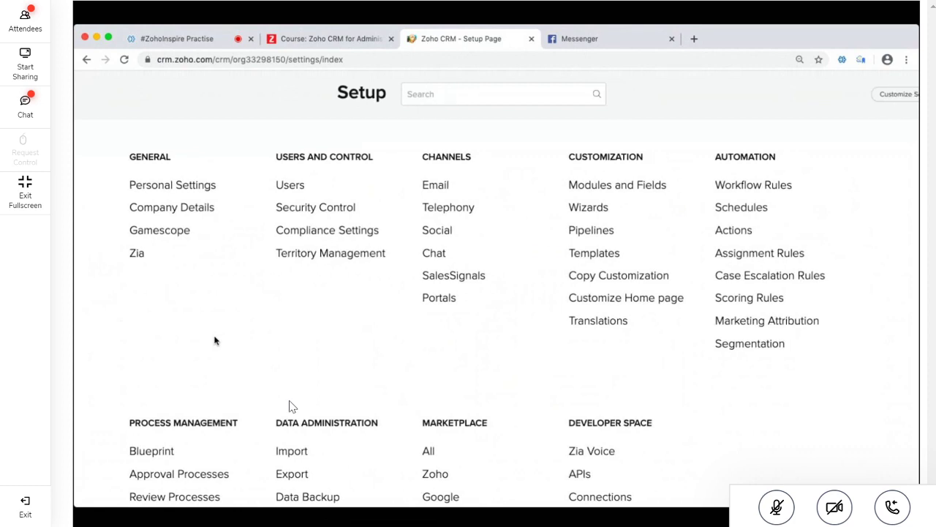
{"action": "scroll", "coordinate": [214, 340], "scroll_direction": "up", "scroll_amount": 1}
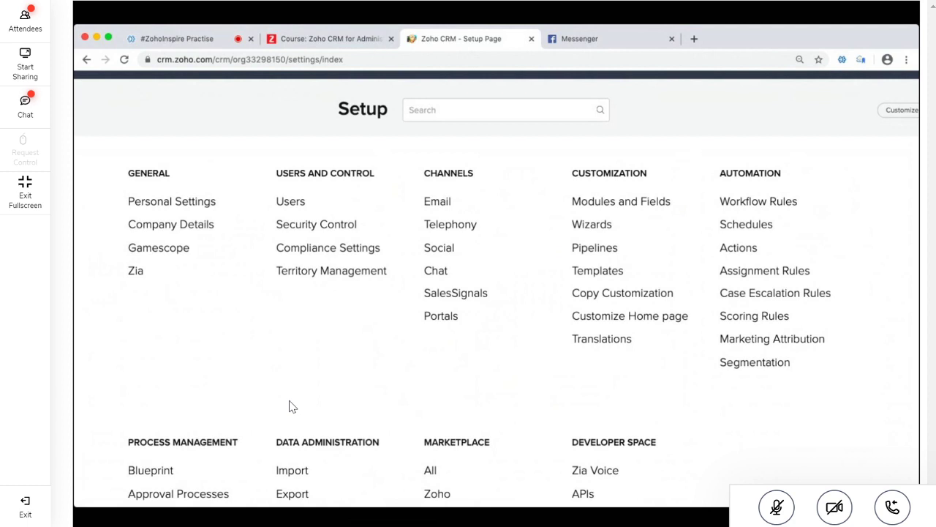
{"action": "scroll", "coordinate": [440, 359], "scroll_direction": "down", "scroll_amount": 2}
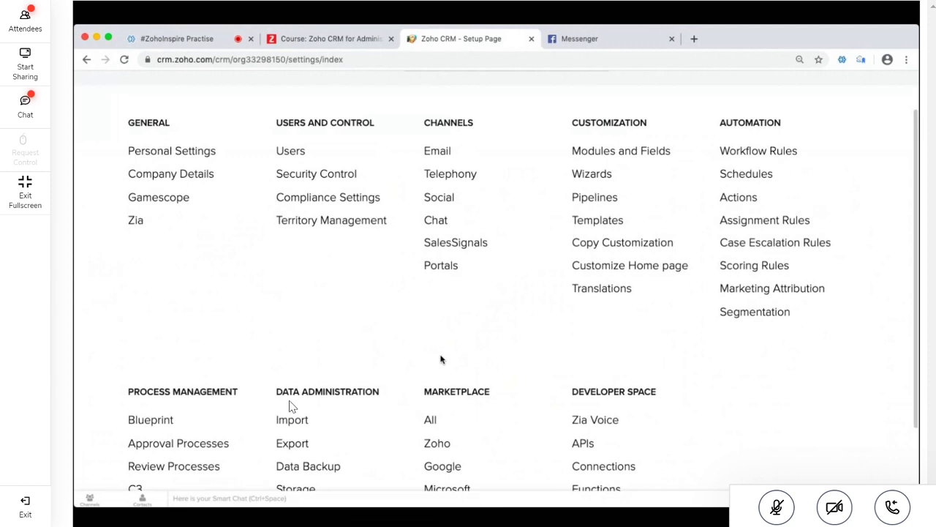
{"action": "scroll", "coordinate": [440, 358], "scroll_direction": "up", "scroll_amount": 1}
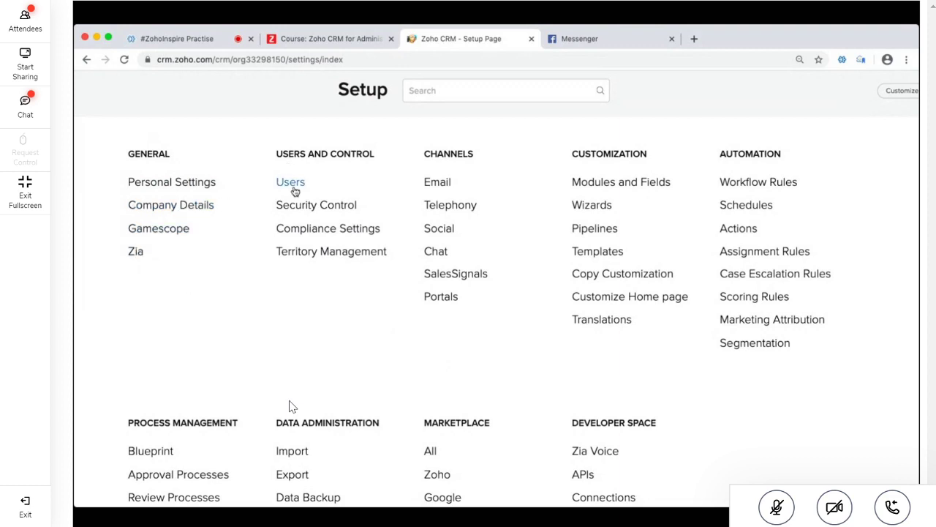
Open Users under Users and Control, reload the stalled page, and select its address
{"action": "left_click", "coordinate": [326, 207]}
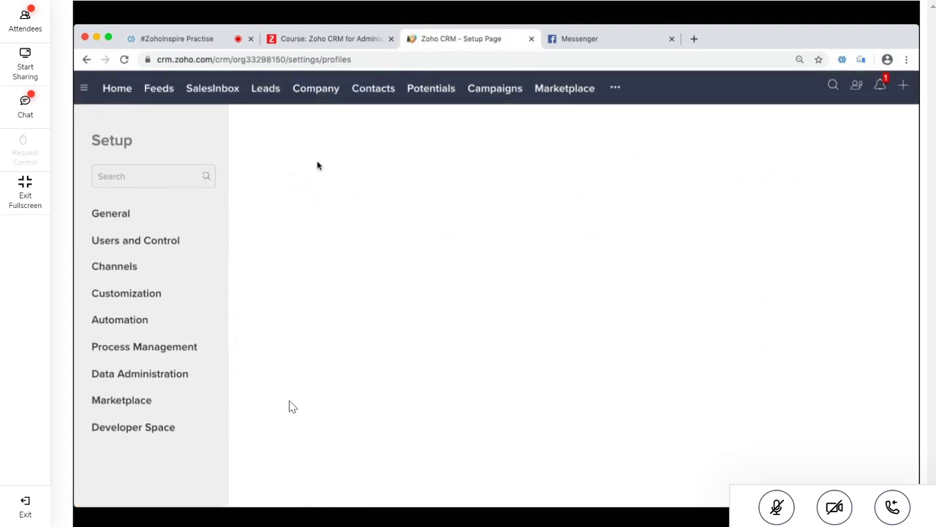
{"action": "left_click", "coordinate": [124, 59]}
{"action": "left_click", "coordinate": [406, 56]}
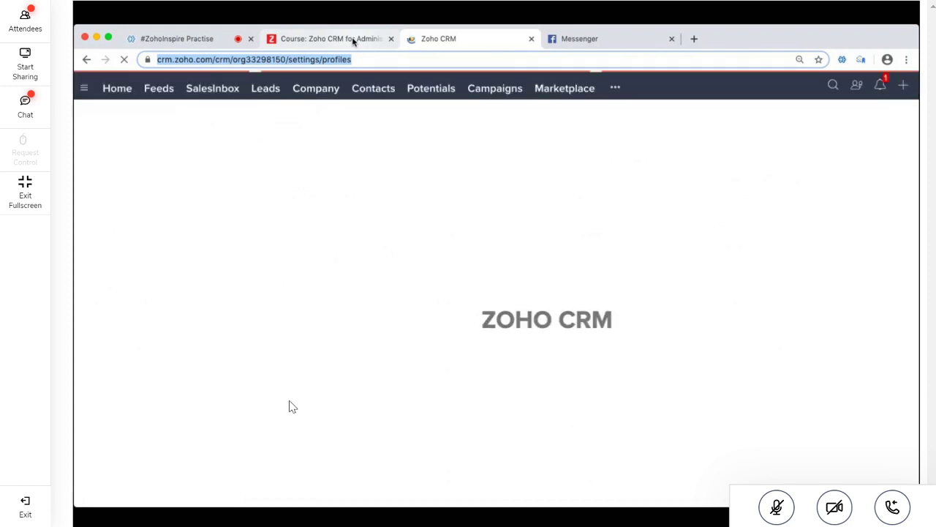
Scroll through the Zoho Spark course page, then go to the #ZohoInspire Practise meeting
{"action": "left_click", "coordinate": [352, 39]}
{"action": "scroll", "coordinate": [348, 191], "scroll_direction": "down", "scroll_amount": 2}
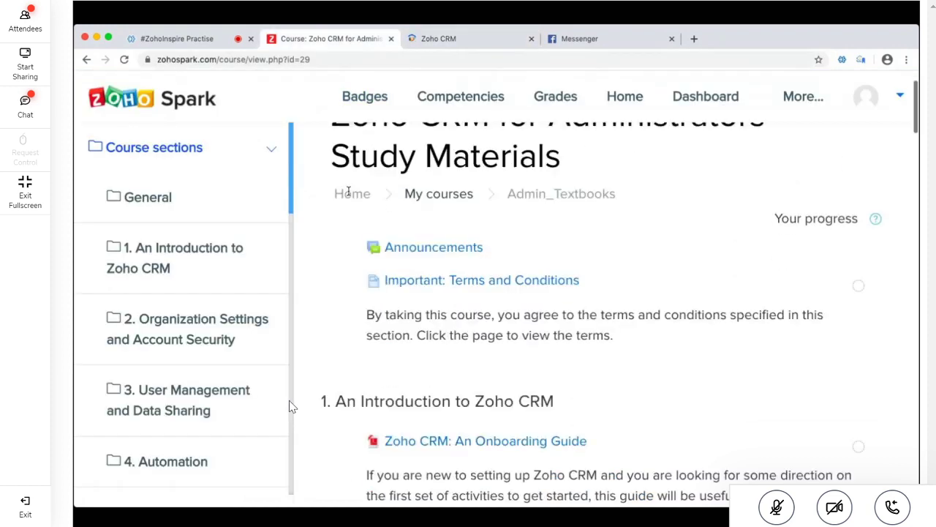
{"action": "scroll", "coordinate": [349, 191], "scroll_direction": "down", "scroll_amount": 3}
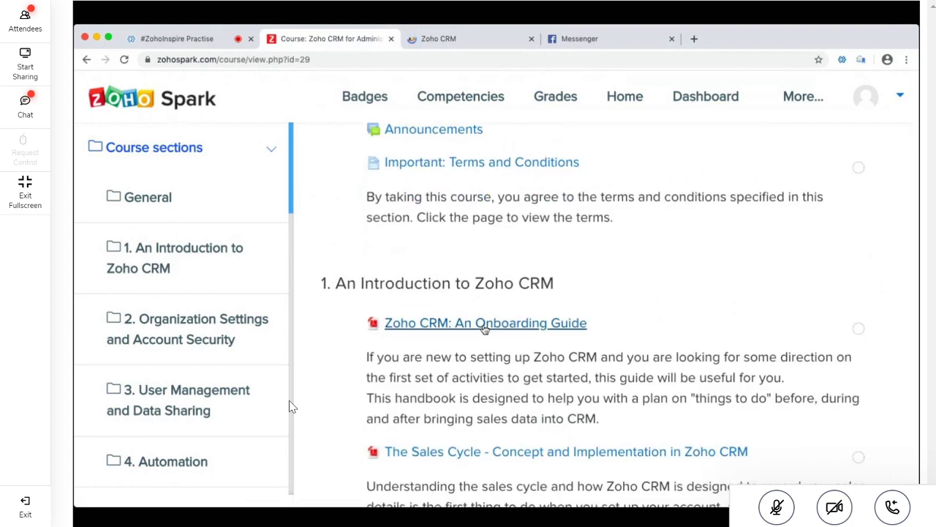
{"action": "left_click", "coordinate": [181, 39]}
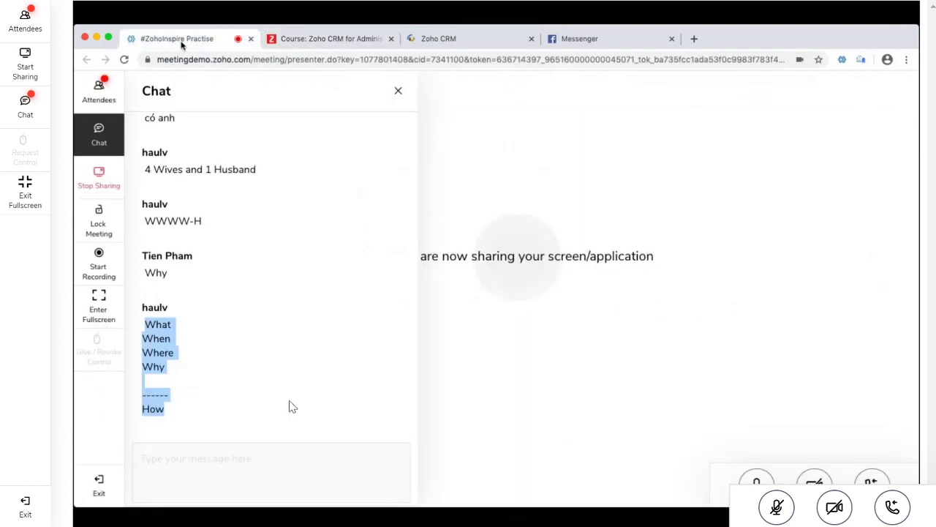
Back in the Video-ME-Zoho-DNU group, scroll its info panel down to Shared Files
{"action": "left_click", "coordinate": [589, 41]}
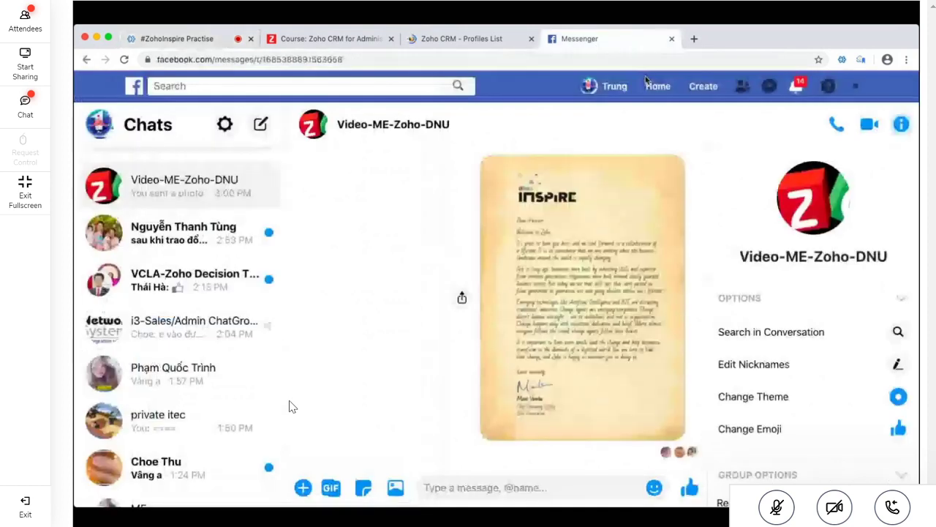
{"action": "scroll", "coordinate": [775, 333], "scroll_direction": "down", "scroll_amount": 6}
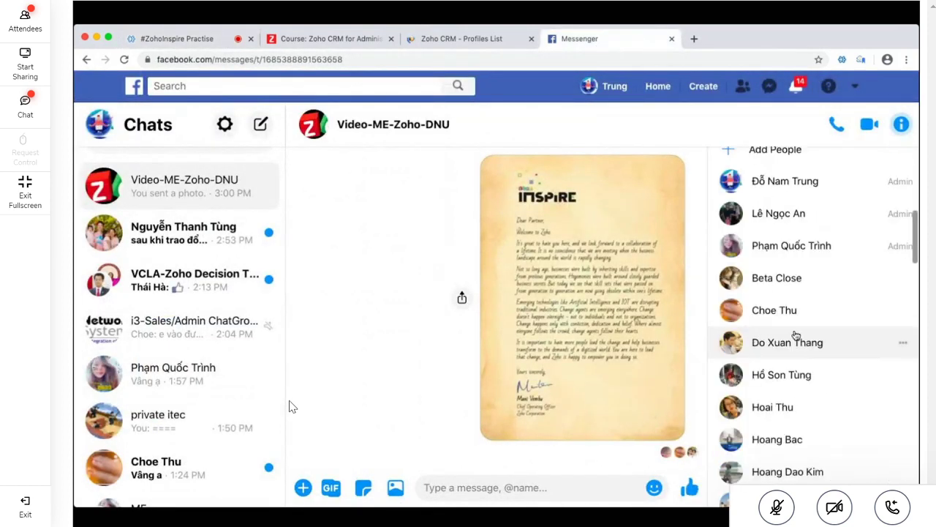
{"action": "scroll", "coordinate": [796, 335], "scroll_direction": "down", "scroll_amount": 15}
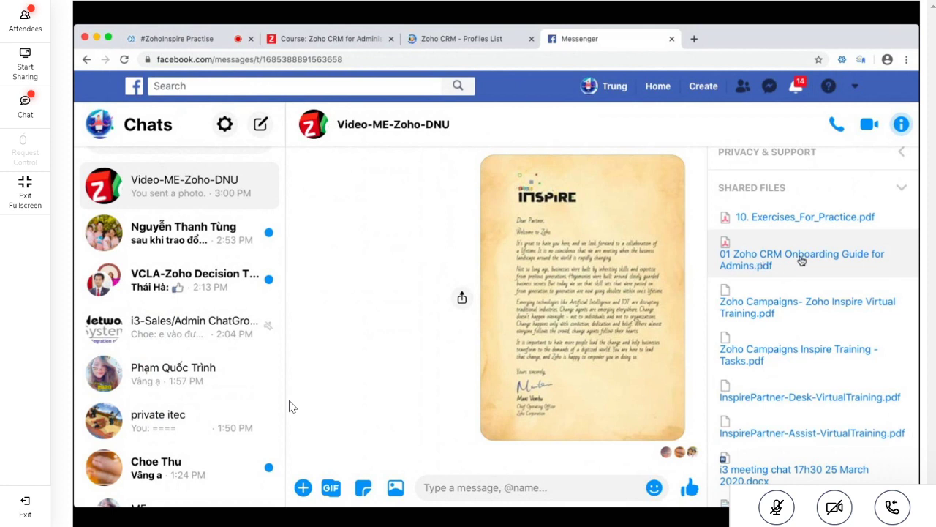
{"action": "left_click", "coordinate": [343, 41]}
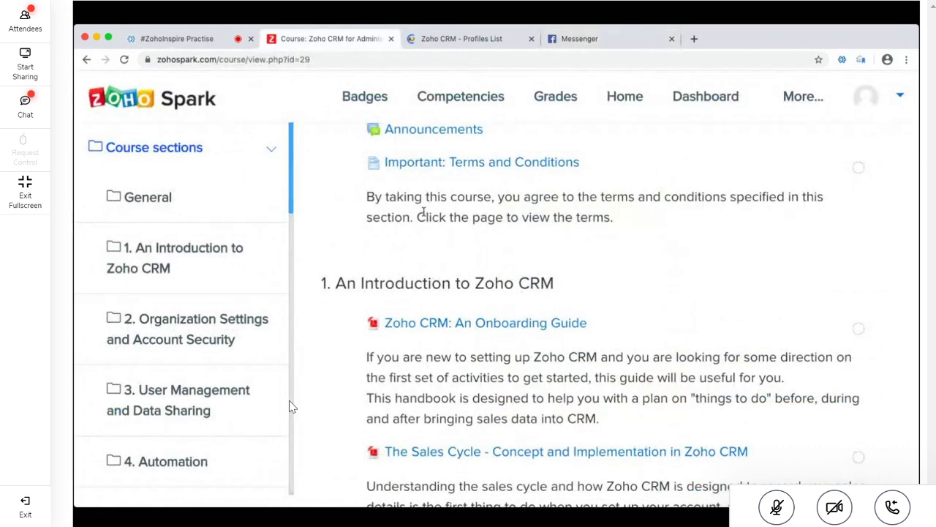
{"action": "scroll", "coordinate": [423, 211], "scroll_direction": "down", "scroll_amount": 3}
{"action": "scroll", "coordinate": [422, 212], "scroll_direction": "down", "scroll_amount": 1}
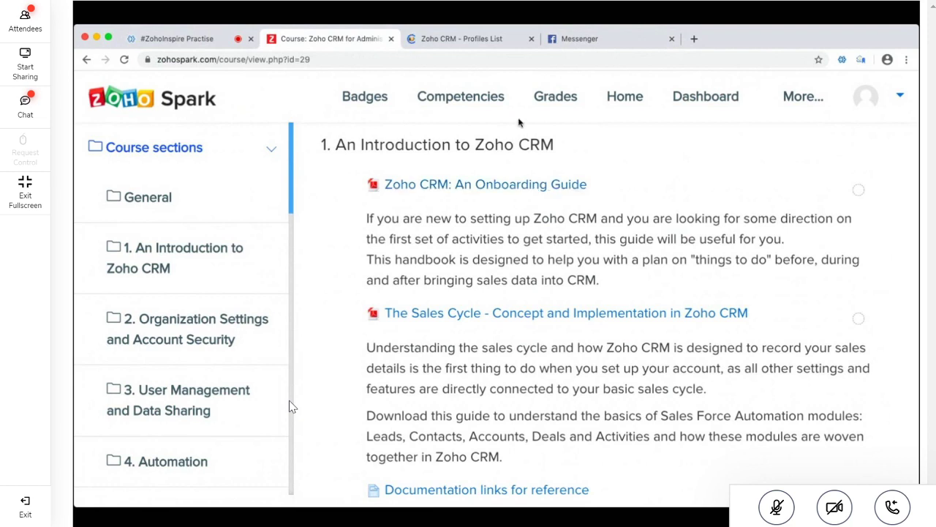
{"action": "left_click", "coordinate": [576, 43]}
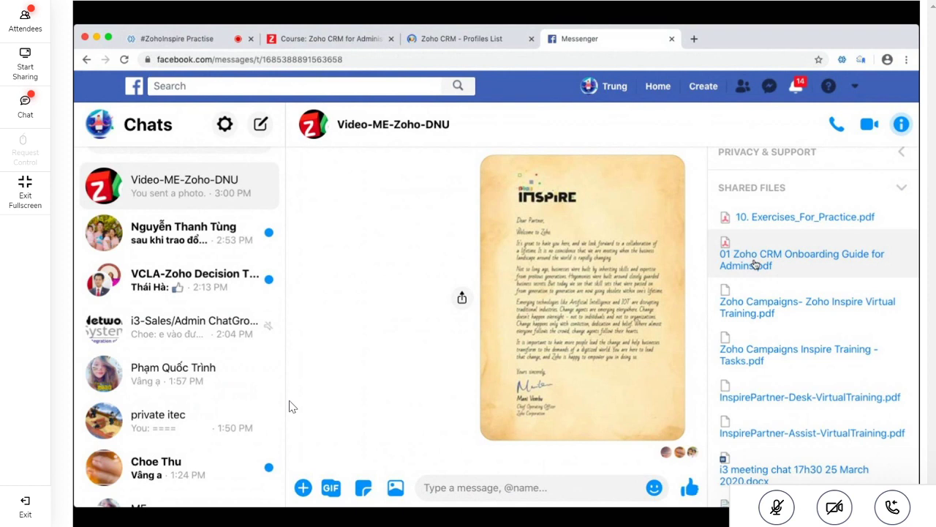
Open 01 Zoho CRM Onboarding Guide for Admins.pdf and adjust the zoom on its cover page (1 of 33)
{"action": "left_click", "coordinate": [756, 263]}
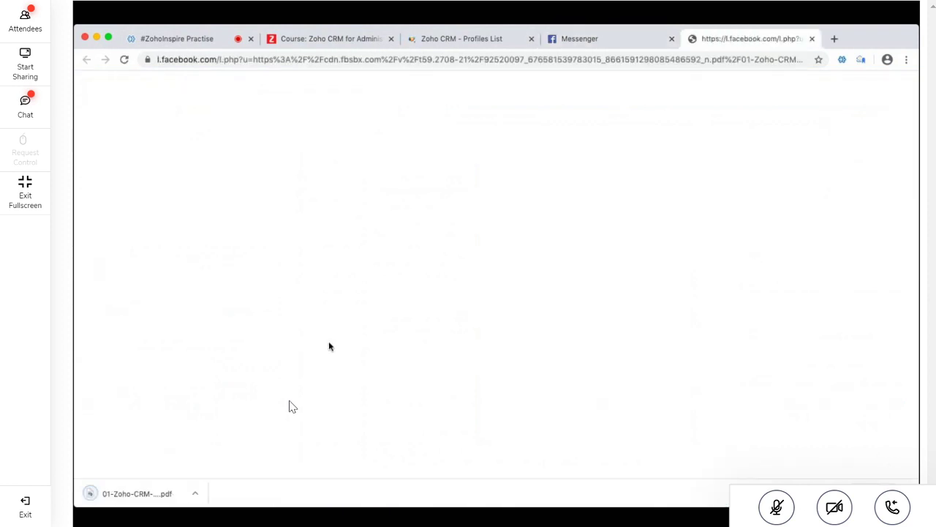
{"action": "left_click", "coordinate": [135, 495]}
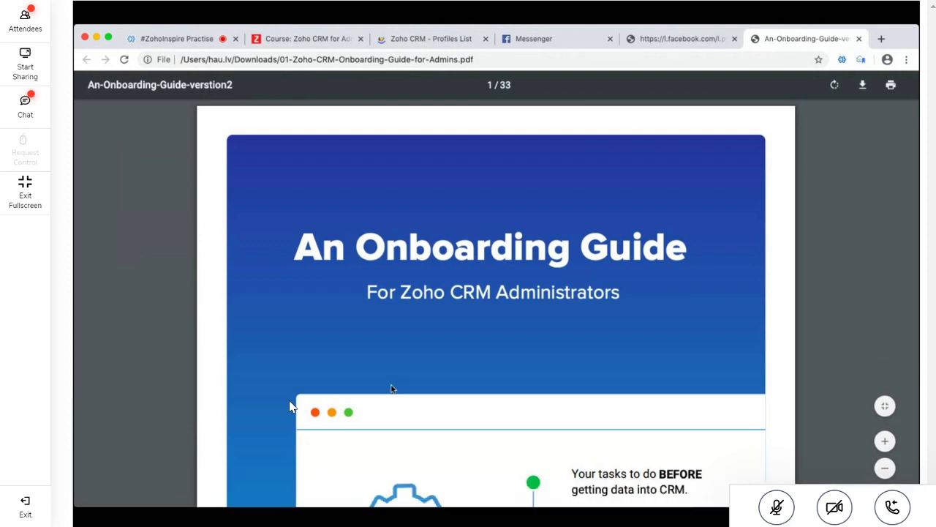
{"action": "key", "text": "super+equal"}
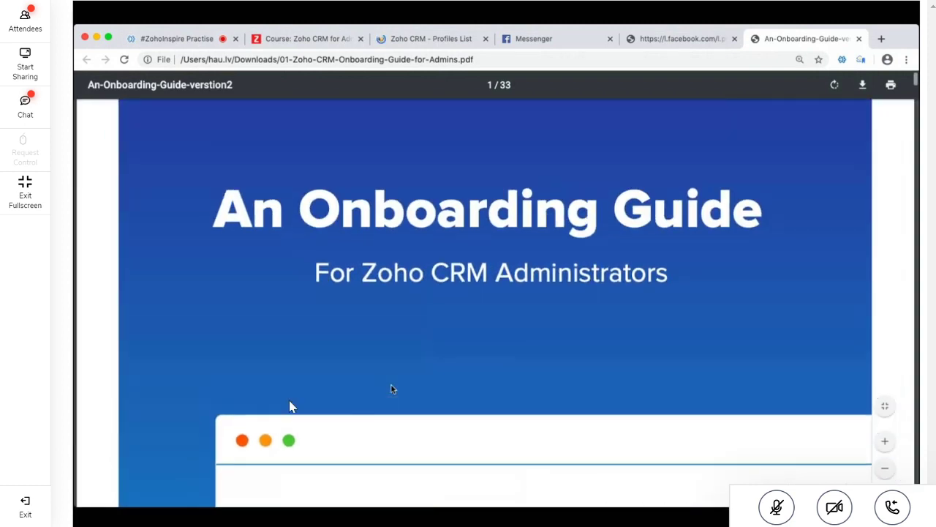
{"action": "scroll", "coordinate": [290, 407], "scroll_direction": "down", "scroll_amount": 2}
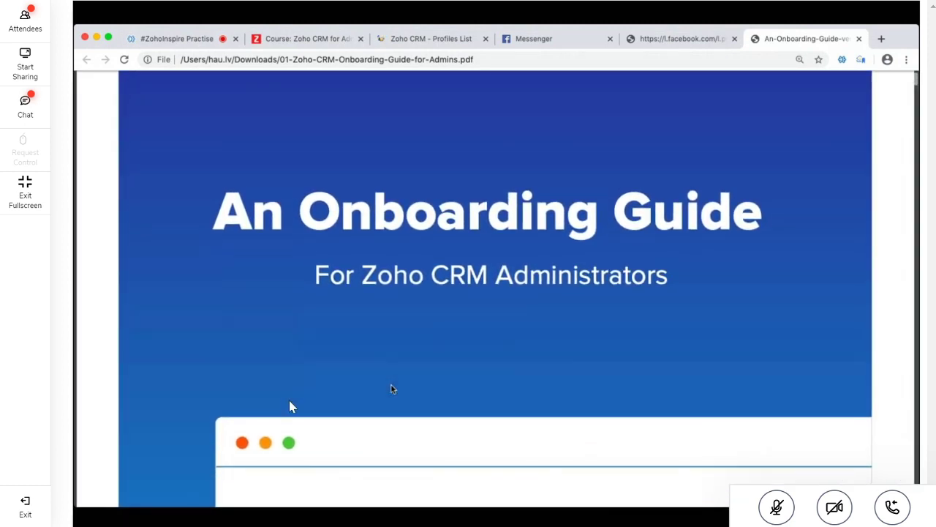
{"action": "key", "text": "super+equal"}
{"action": "key", "text": "super+equal"}
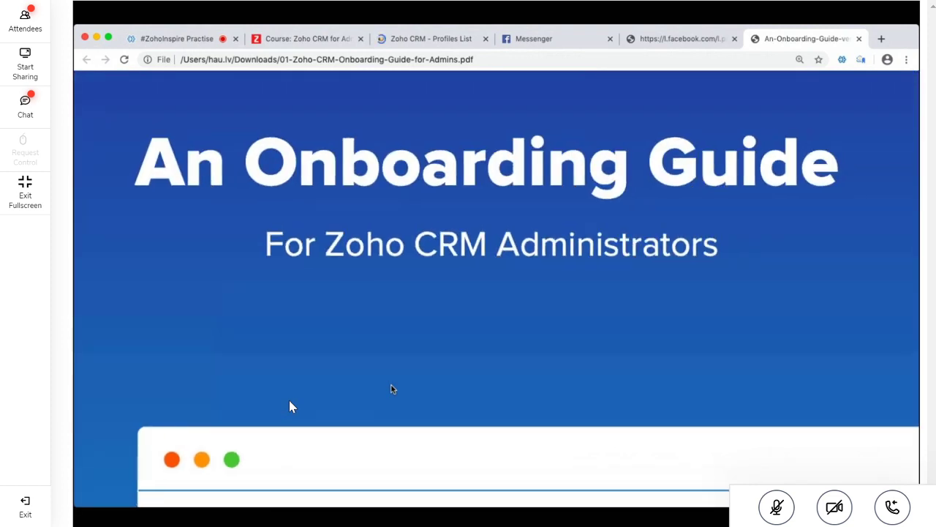
{"action": "key", "text": "super+minus"}
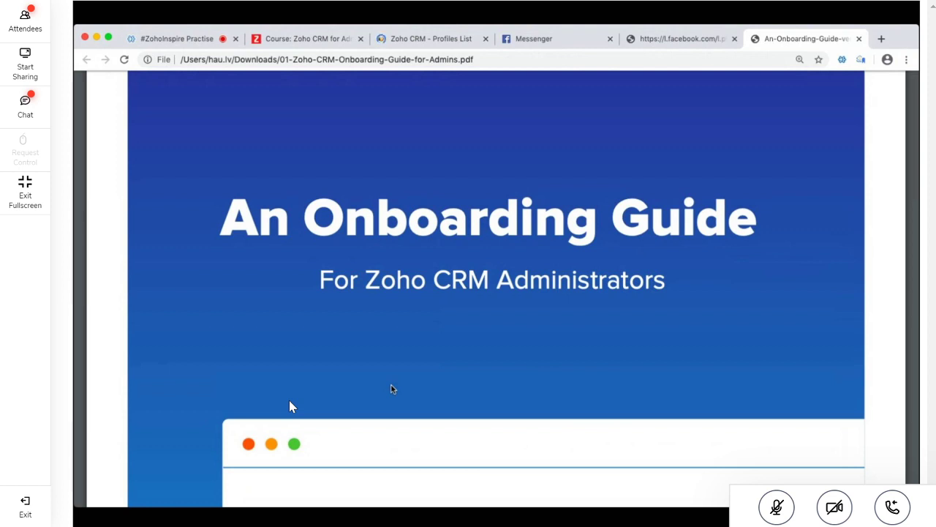
{"action": "scroll", "coordinate": [495, 182], "scroll_direction": "up", "scroll_amount": 3}
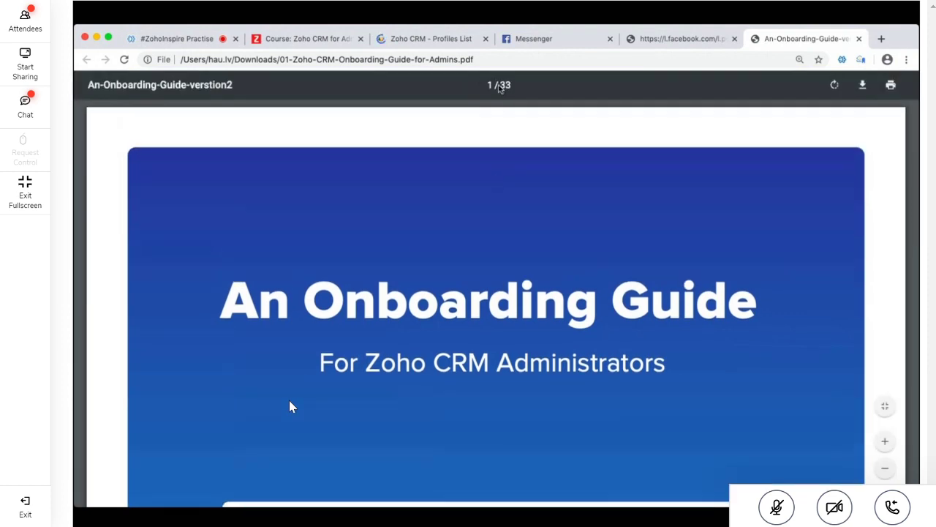
{"action": "double_click", "coordinate": [500, 86]}
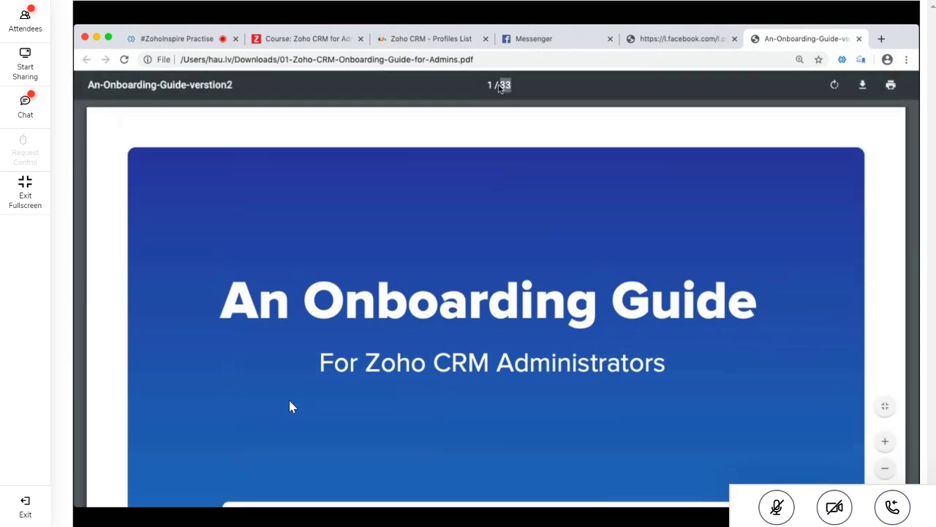
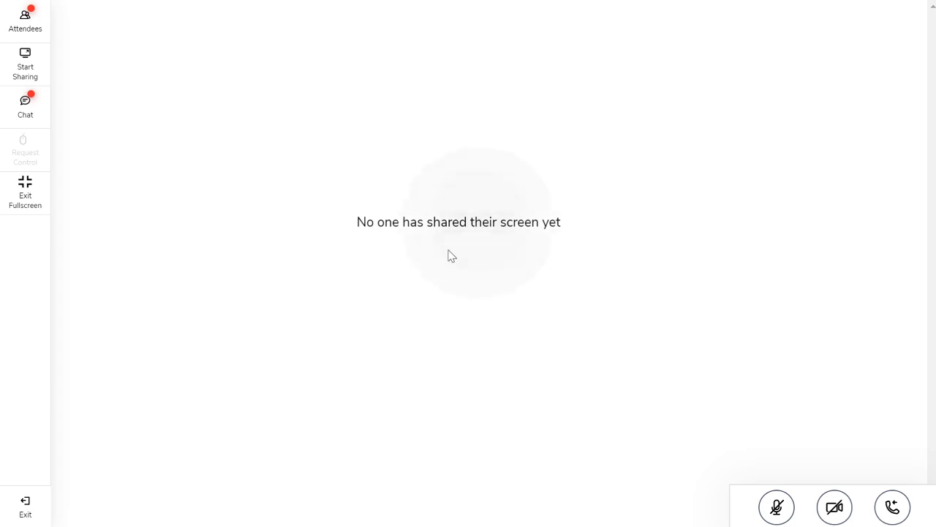
Reply 111 in the Zoho Meeting chat, then close the chat panel
{"action": "left_click", "coordinate": [26, 123]}
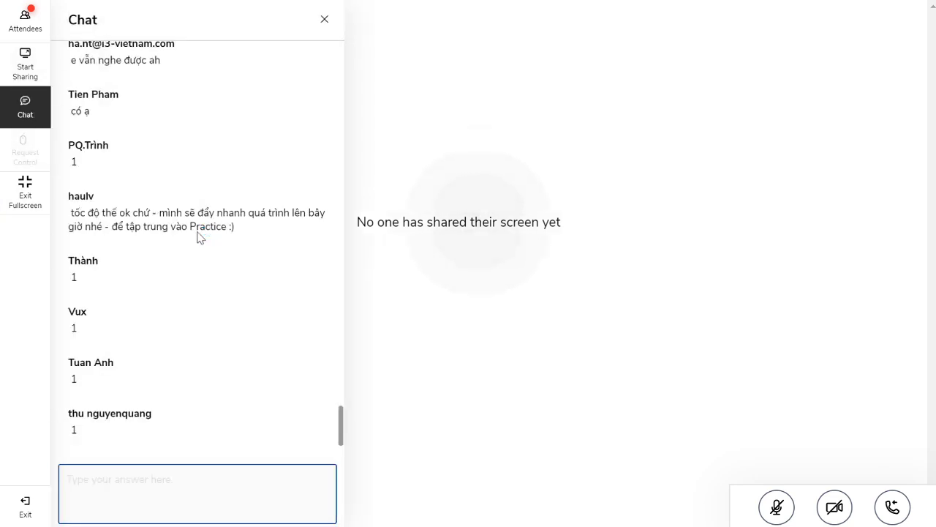
{"action": "type", "text": "111"}
{"action": "key", "text": "Return"}
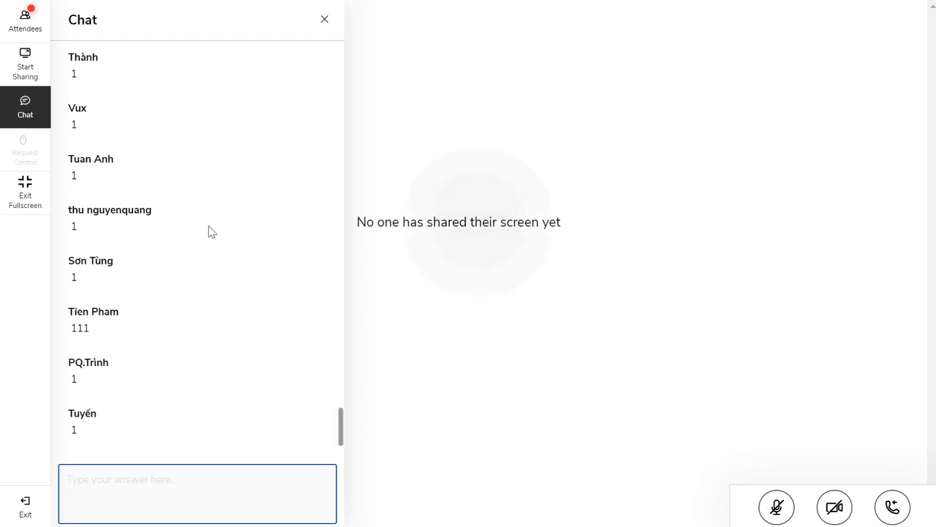
{"action": "scroll", "coordinate": [207, 227], "scroll_direction": "up", "scroll_amount": 1}
{"action": "scroll", "coordinate": [197, 220], "scroll_direction": "down", "scroll_amount": 1}
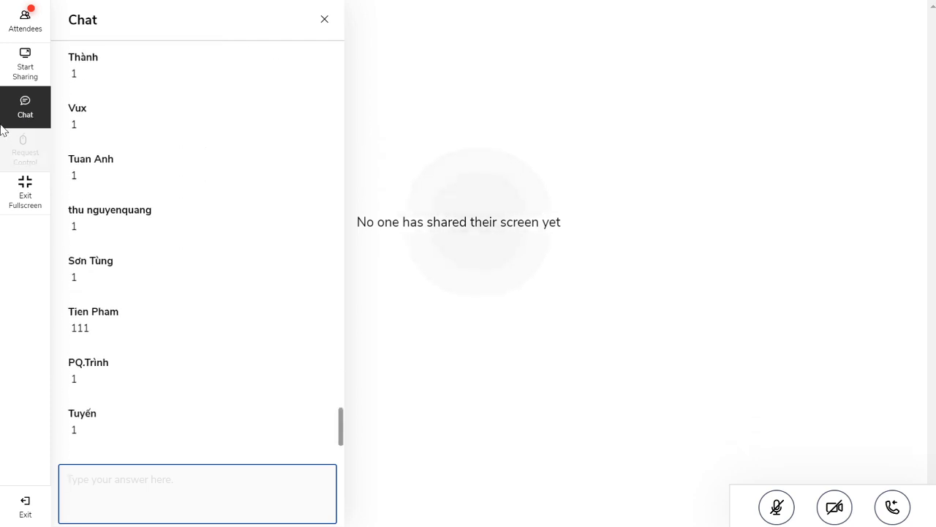
{"action": "left_click", "coordinate": [25, 110]}
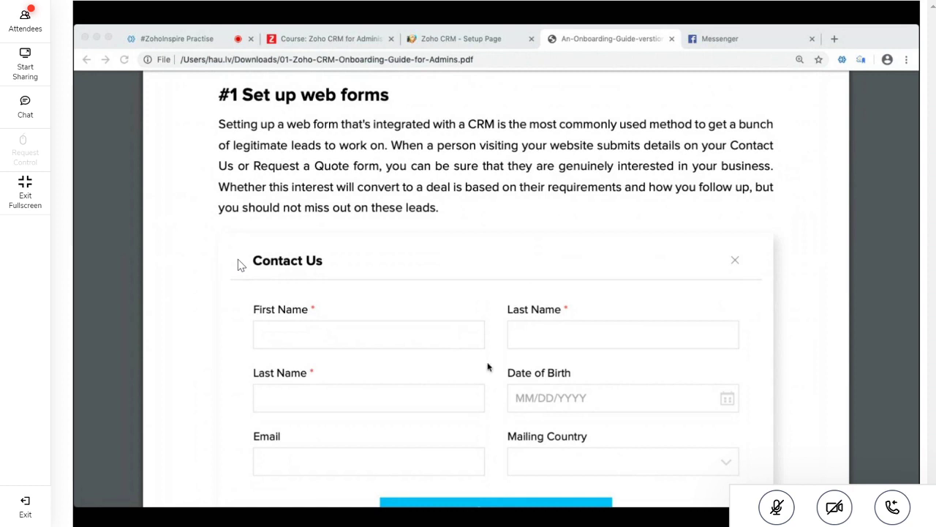
Switch to the Zoho CRM Setup tab and expand the Data Administration settings group
{"action": "scroll", "coordinate": [488, 367], "scroll_direction": "down", "scroll_amount": 2}
{"action": "scroll", "coordinate": [489, 367], "scroll_direction": "up", "scroll_amount": 1}
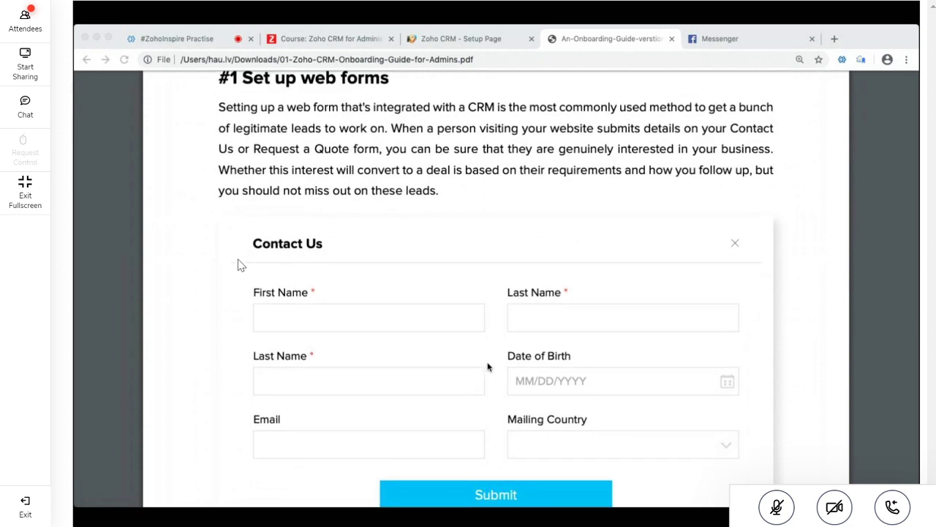
{"action": "left_click", "coordinate": [466, 42]}
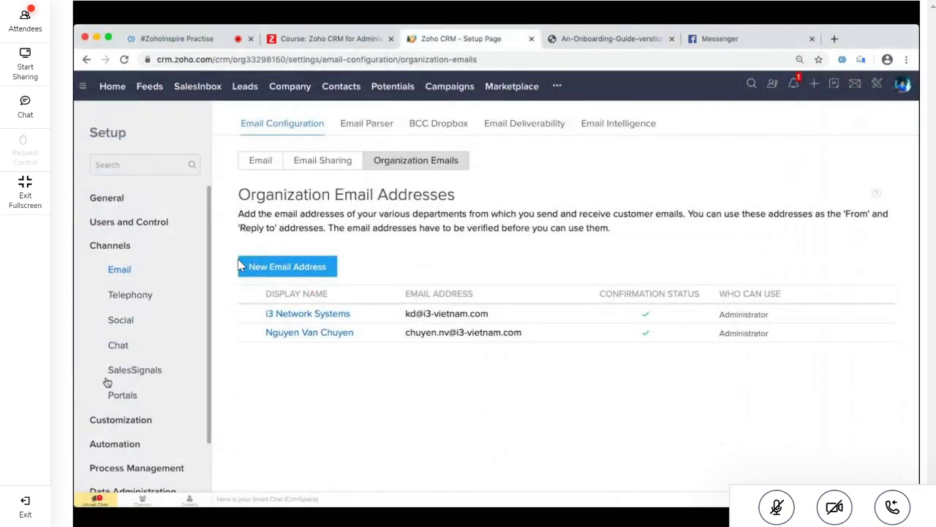
{"action": "scroll", "coordinate": [107, 382], "scroll_direction": "down", "scroll_amount": 5}
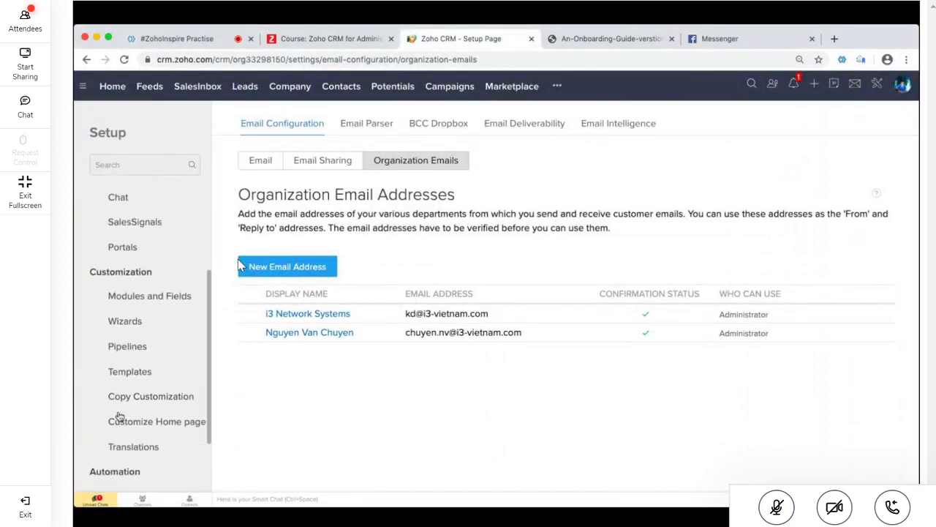
{"action": "scroll", "coordinate": [119, 416], "scroll_direction": "down", "scroll_amount": 1}
{"action": "scroll", "coordinate": [119, 416], "scroll_direction": "down", "scroll_amount": 3}
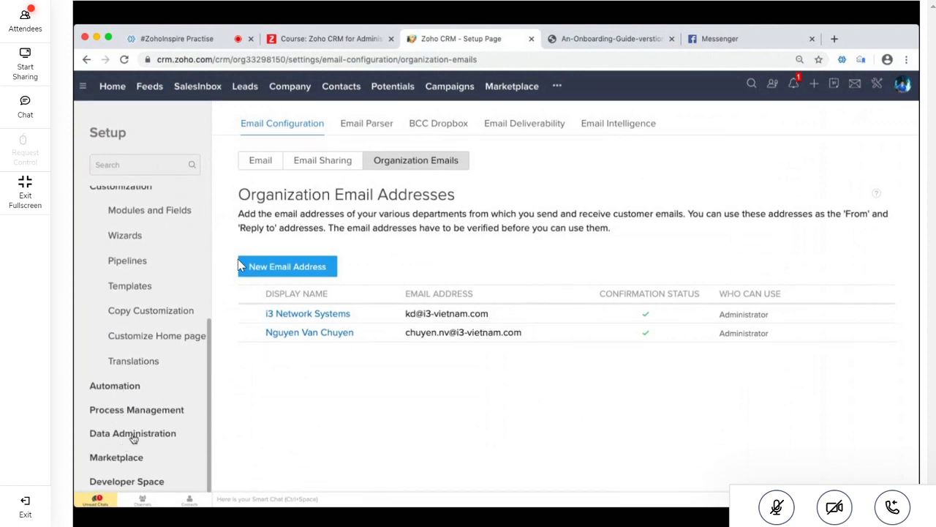
{"action": "left_click", "coordinate": [133, 433]}
Collapse Channels and open the Customization > Modules and Fields list
{"action": "scroll", "coordinate": [106, 437], "scroll_direction": "down", "scroll_amount": 6}
{"action": "scroll", "coordinate": [173, 341], "scroll_direction": "up", "scroll_amount": 1}
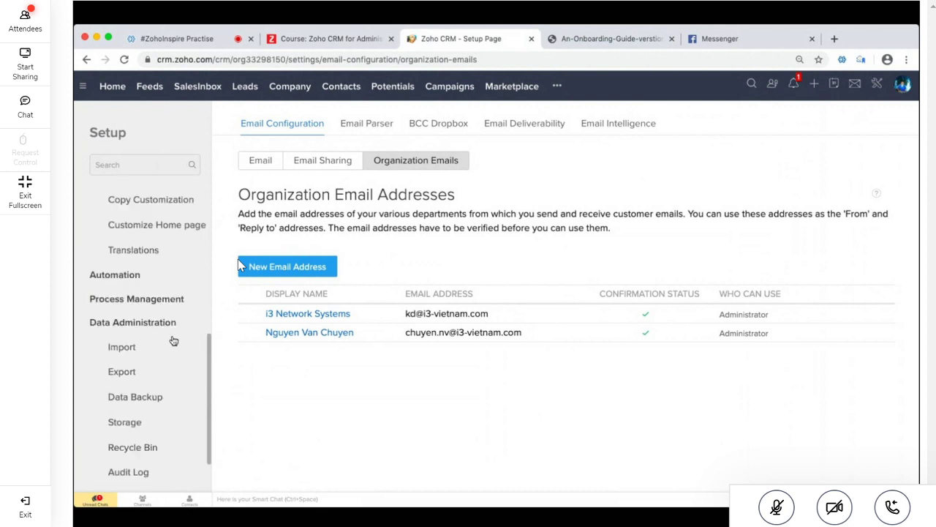
{"action": "scroll", "coordinate": [173, 341], "scroll_direction": "up", "scroll_amount": 3}
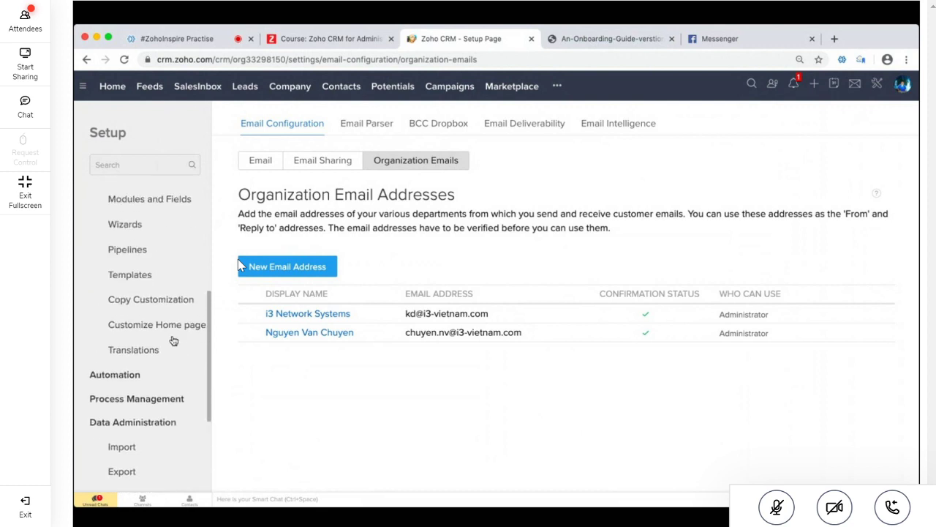
{"action": "scroll", "coordinate": [173, 341], "scroll_direction": "up", "scroll_amount": 2}
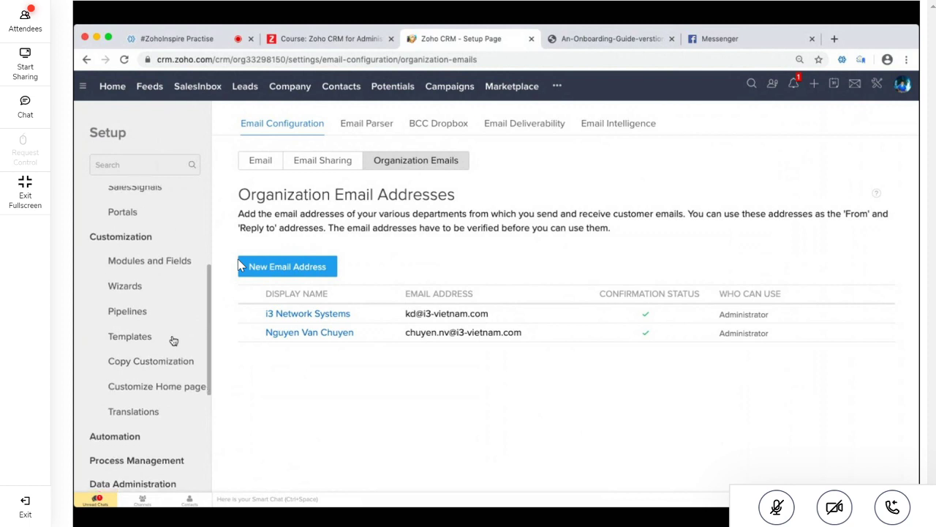
{"action": "scroll", "coordinate": [173, 341], "scroll_direction": "up", "scroll_amount": 5}
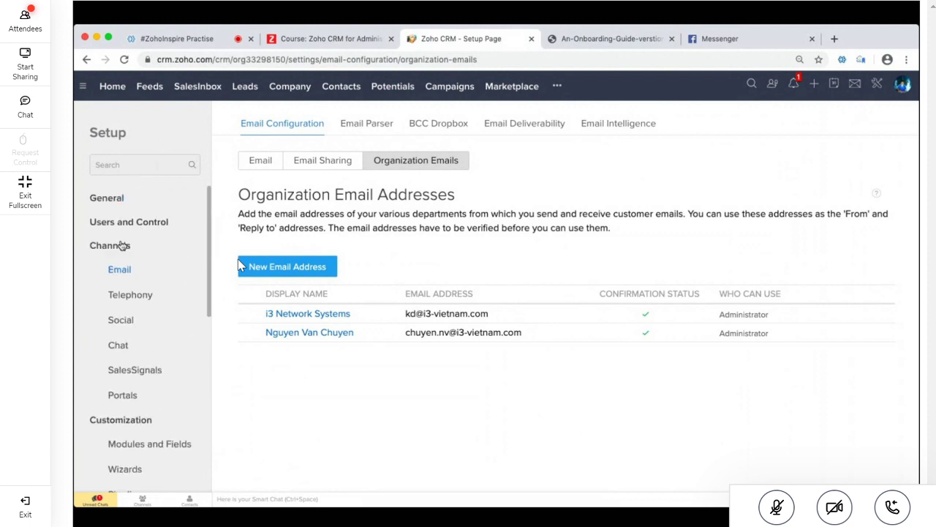
{"action": "scroll", "coordinate": [146, 389], "scroll_direction": "down", "scroll_amount": 8}
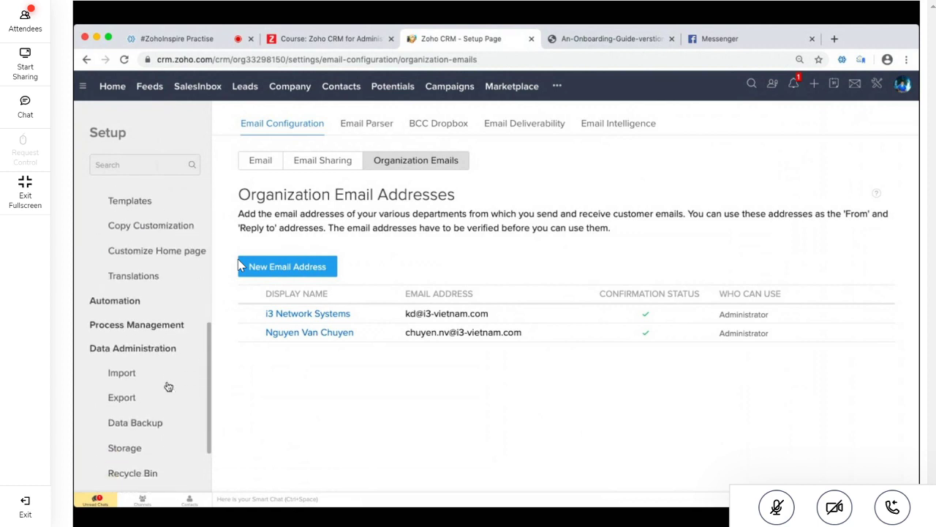
{"action": "scroll", "coordinate": [168, 386], "scroll_direction": "up", "scroll_amount": 8}
{"action": "scroll", "coordinate": [104, 250], "scroll_direction": "up", "scroll_amount": 1}
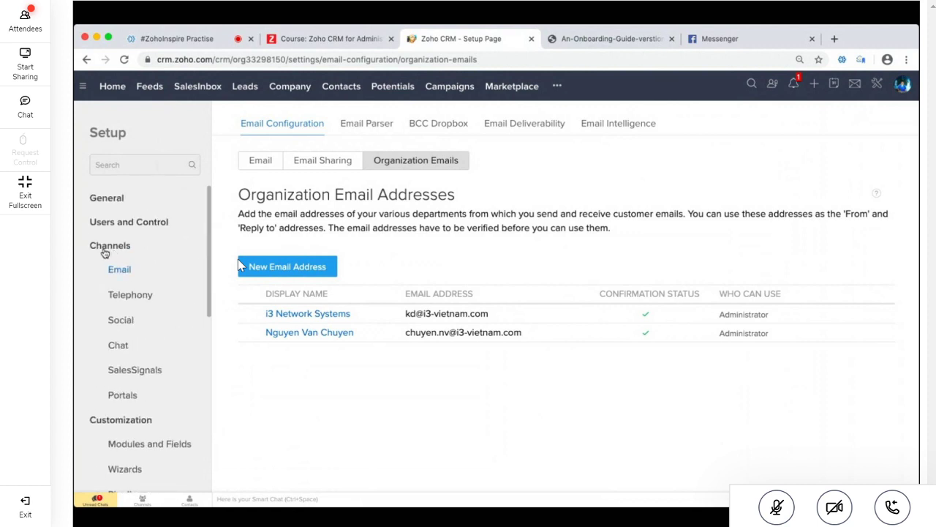
{"action": "left_click", "coordinate": [105, 250]}
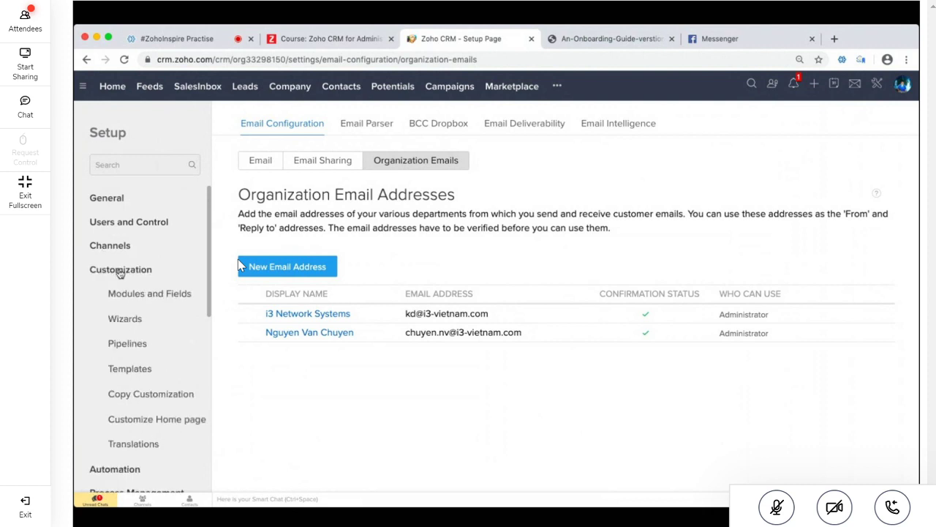
{"action": "left_click", "coordinate": [133, 304]}
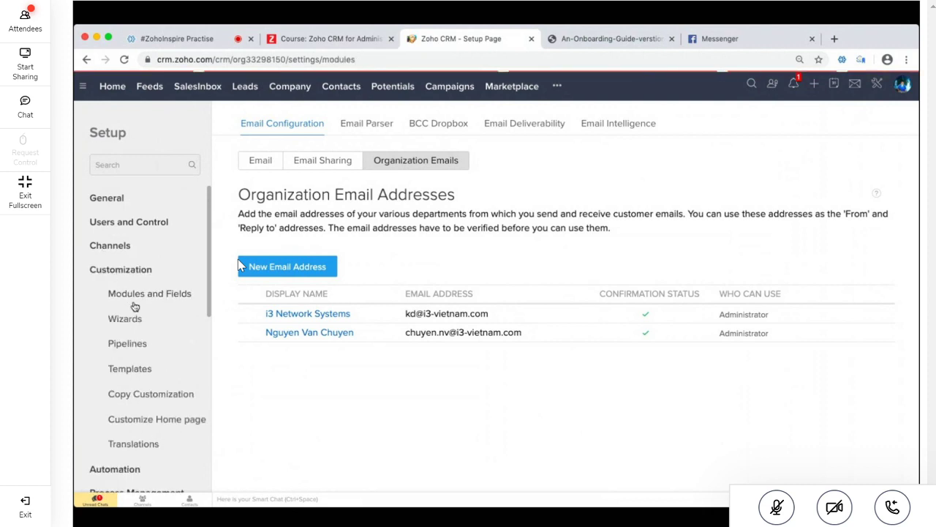
{"action": "left_click", "coordinate": [241, 267]}
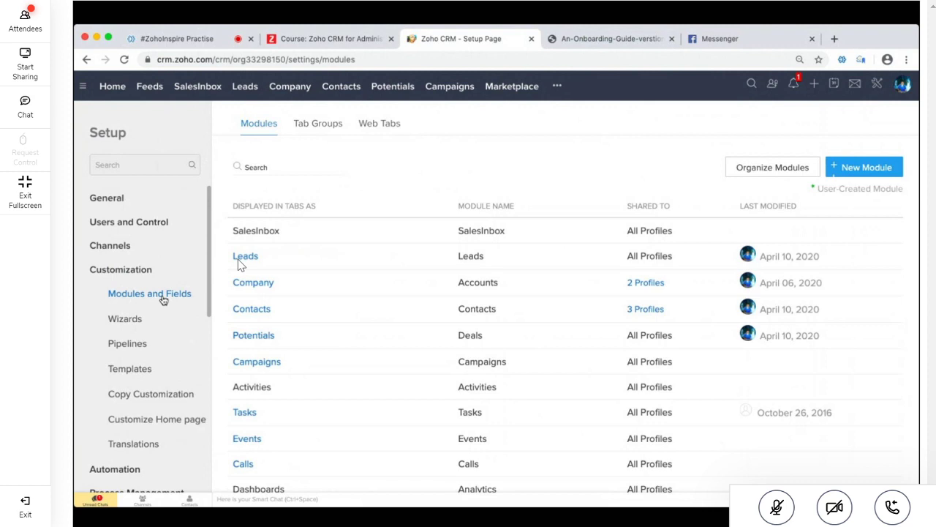
Collapse Customization, expand Developer Space, and open Webforms
{"action": "left_click", "coordinate": [135, 272]}
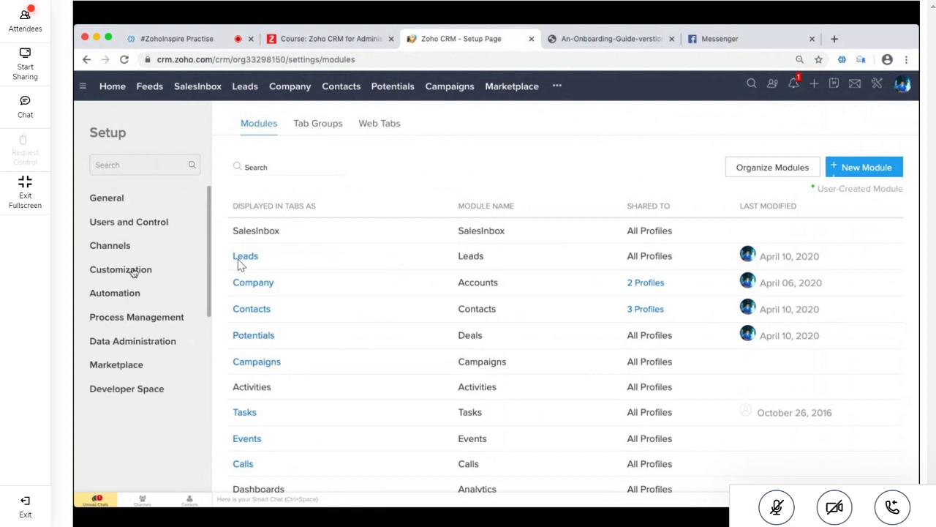
{"action": "left_click", "coordinate": [130, 389]}
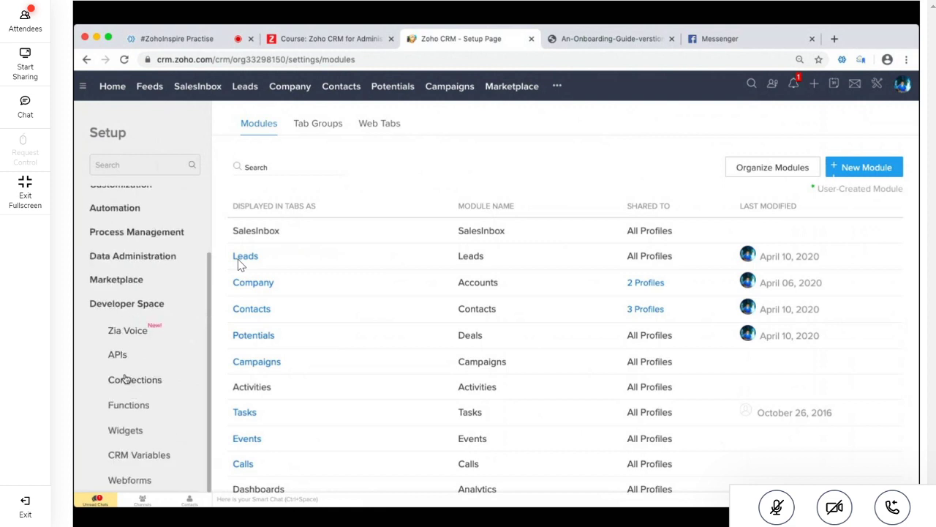
{"action": "left_click", "coordinate": [117, 482]}
Return to the onboarding guide PDF and select a line in '#1 Set up web forms'
{"action": "left_click", "coordinate": [610, 38]}
{"action": "scroll", "coordinate": [407, 418], "scroll_direction": "up", "scroll_amount": 1}
{"action": "scroll", "coordinate": [407, 418], "scroll_direction": "down", "scroll_amount": 1}
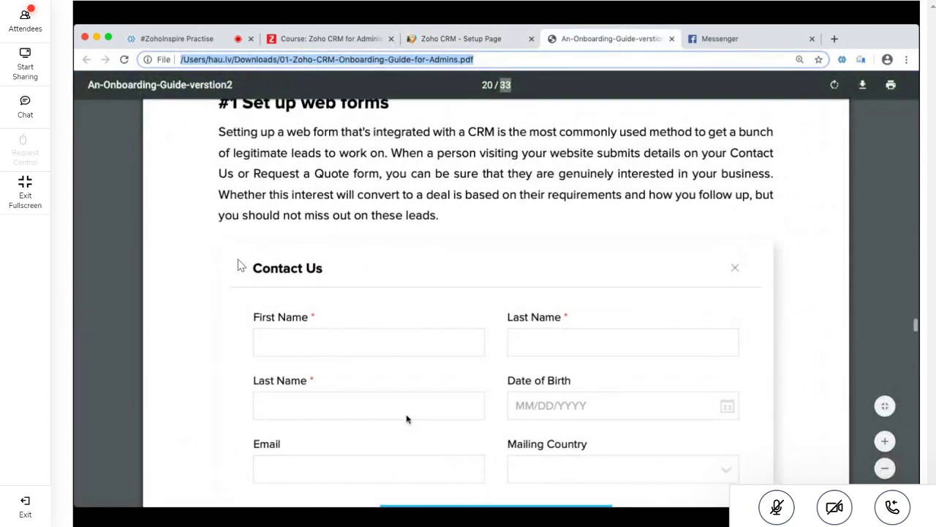
{"action": "scroll", "coordinate": [487, 483], "scroll_direction": "down", "scroll_amount": 2}
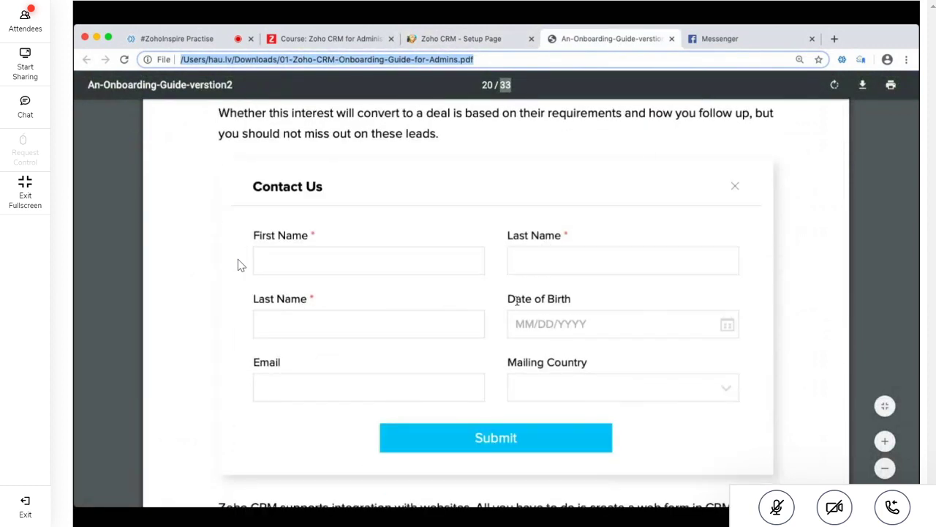
{"action": "scroll", "coordinate": [517, 300], "scroll_direction": "up", "scroll_amount": 2}
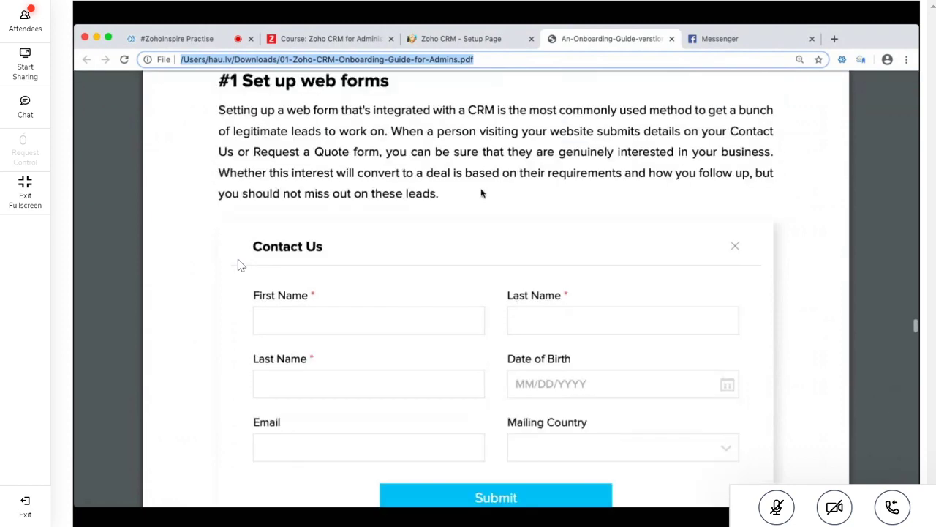
{"action": "triple_click", "coordinate": [526, 152]}
Highlight more web forms sentences and scroll to '#2 Data migration and import'
{"action": "scroll", "coordinate": [525, 152], "scroll_direction": "down", "scroll_amount": 10}
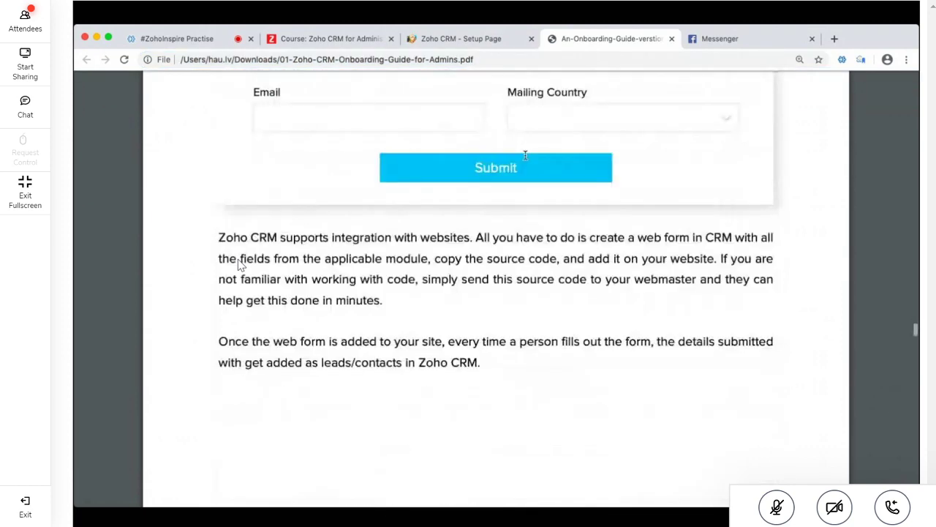
{"action": "scroll", "coordinate": [525, 155], "scroll_direction": "down", "scroll_amount": 2}
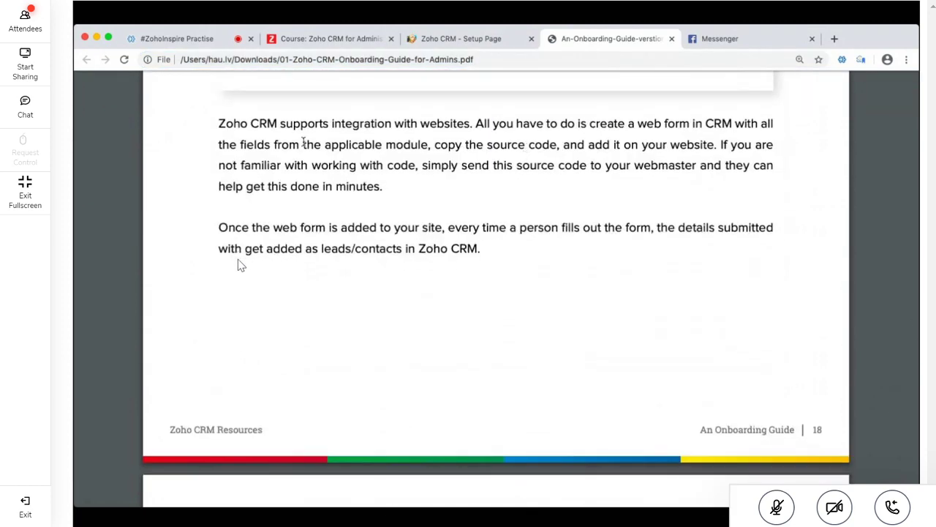
{"action": "left_click_drag", "start_coordinate": [218, 123], "coordinate": [468, 128]}
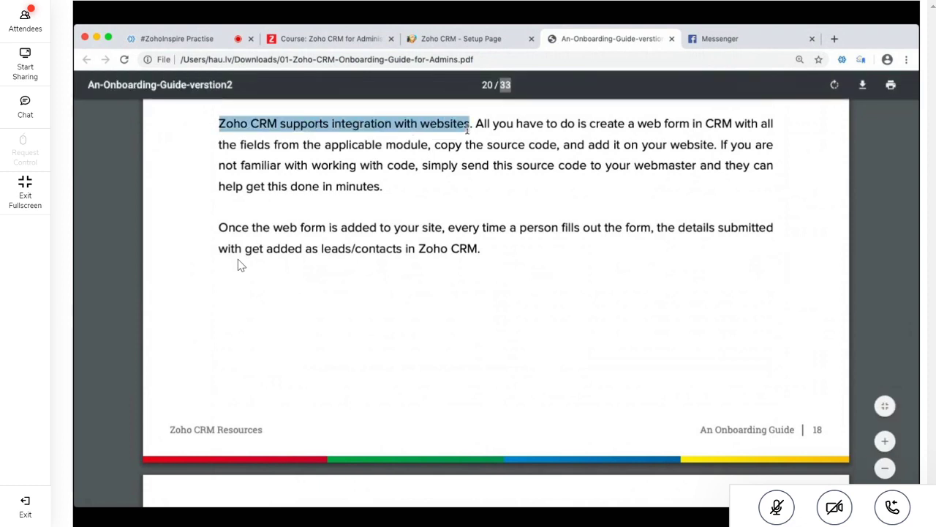
{"action": "left_click", "coordinate": [518, 129]}
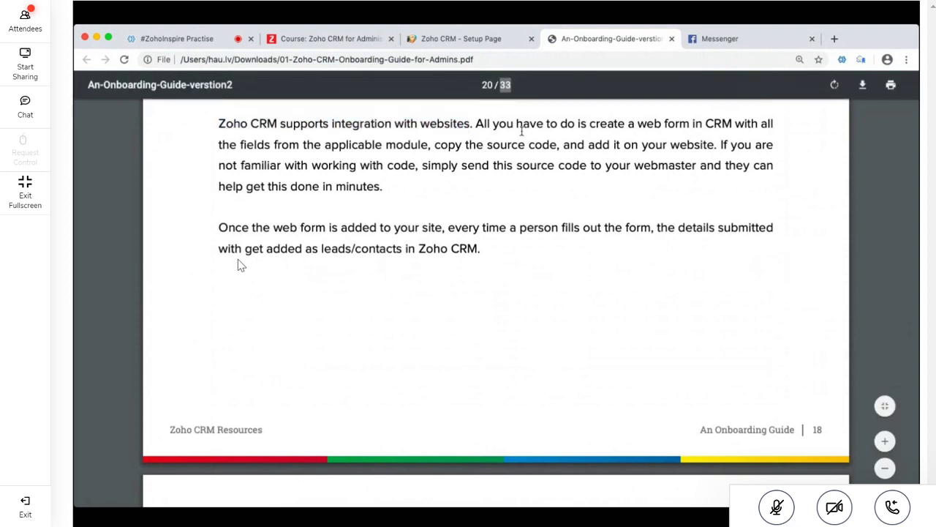
{"action": "scroll", "coordinate": [521, 131], "scroll_direction": "up", "scroll_amount": 1}
{"action": "scroll", "coordinate": [521, 131], "scroll_direction": "up", "scroll_amount": 1}
{"action": "left_click_drag", "start_coordinate": [476, 191], "coordinate": [720, 211]}
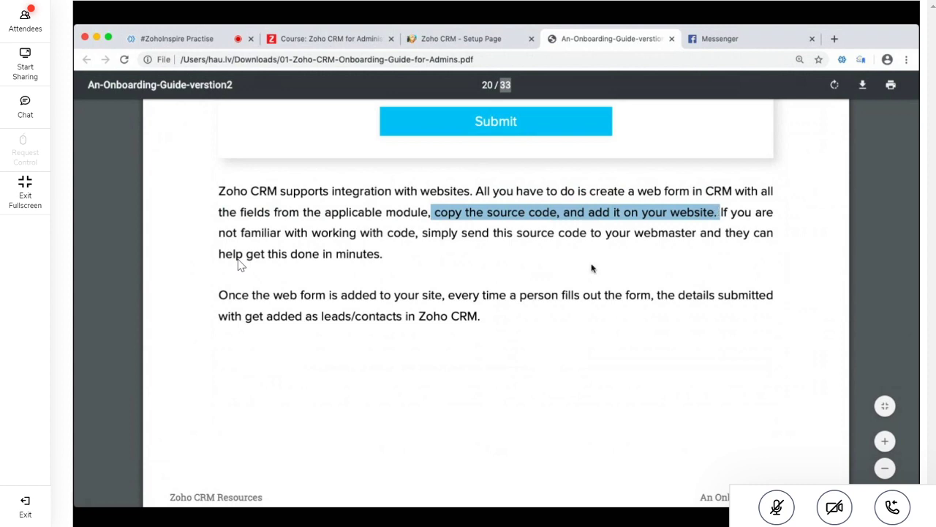
{"action": "scroll", "coordinate": [593, 268], "scroll_direction": "down", "scroll_amount": 10}
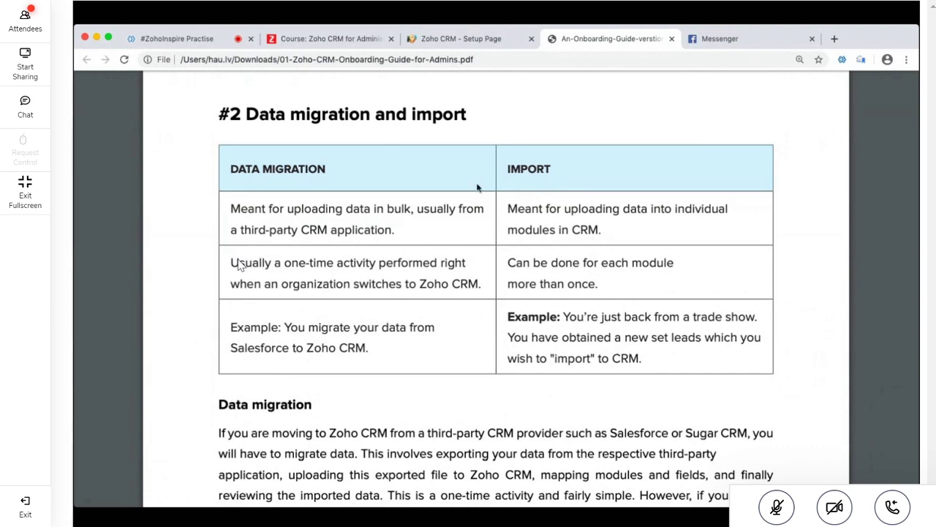
Highlight 'and import', view the Data Migration screenshot, and return to CRM Setup
{"action": "left_click_drag", "start_coordinate": [391, 128], "coordinate": [389, 155]}
{"action": "scroll", "coordinate": [390, 162], "scroll_direction": "up", "scroll_amount": 1}
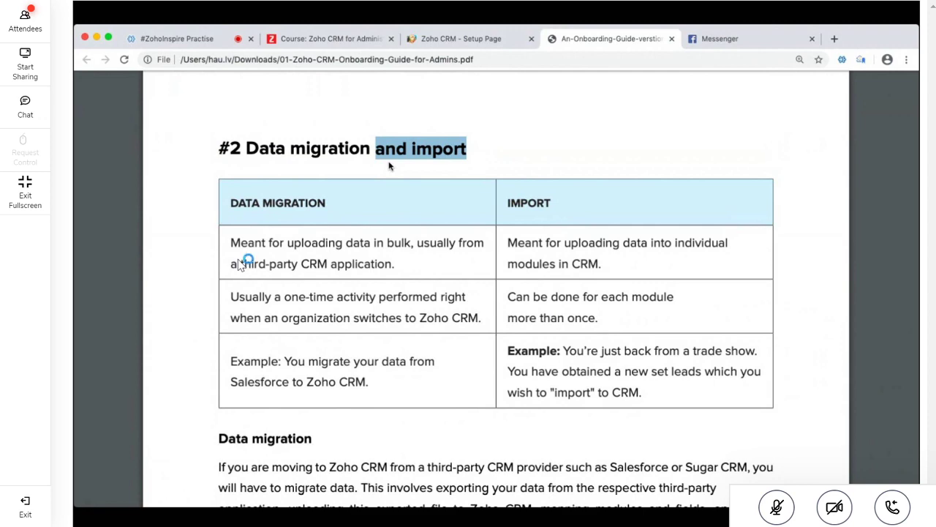
{"action": "scroll", "coordinate": [389, 166], "scroll_direction": "down", "scroll_amount": 5}
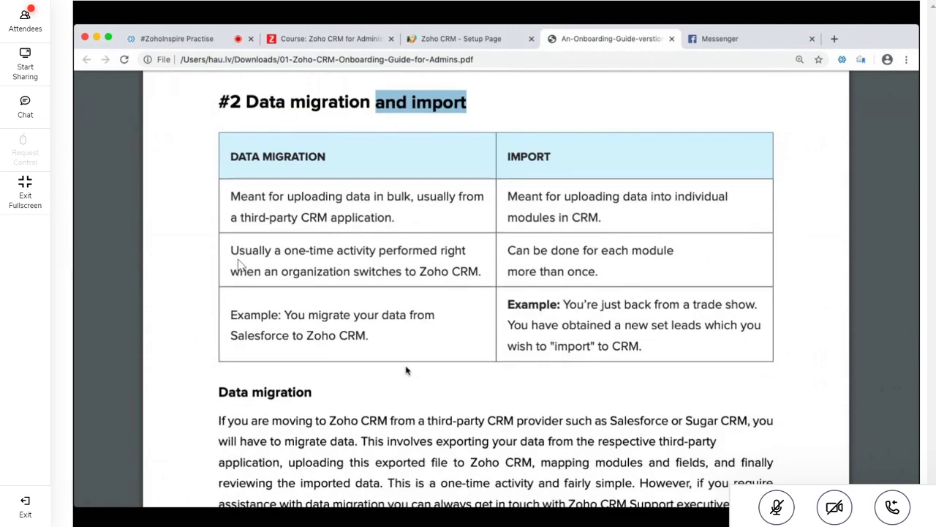
{"action": "scroll", "coordinate": [407, 370], "scroll_direction": "down", "scroll_amount": 3}
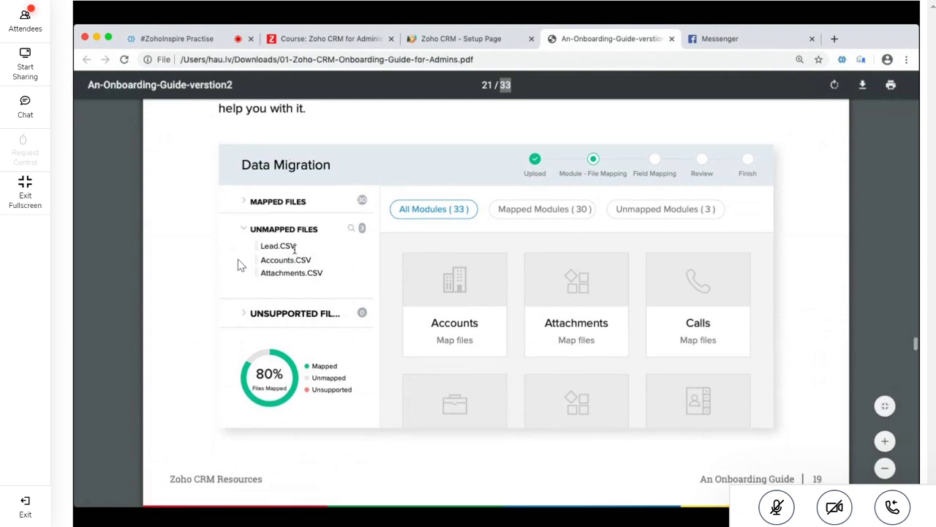
{"action": "scroll", "coordinate": [386, 331], "scroll_direction": "up", "scroll_amount": 1}
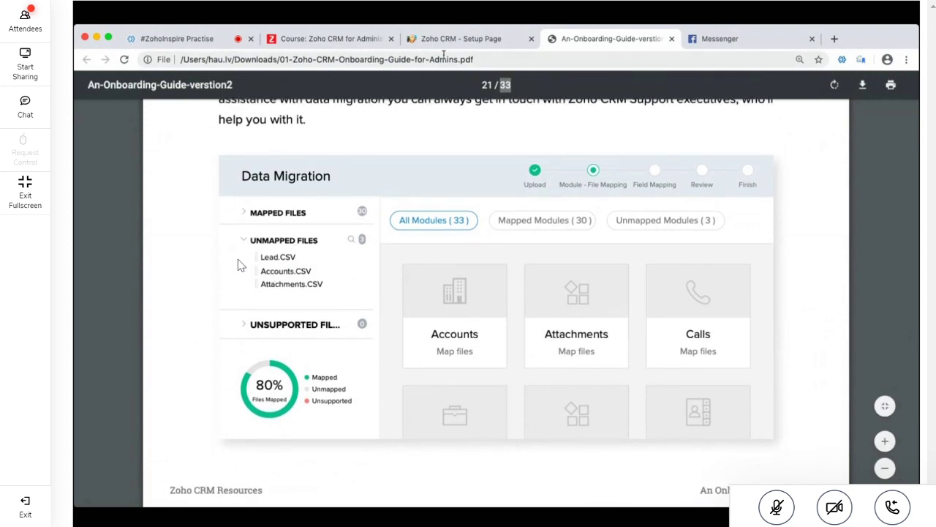
{"action": "left_click", "coordinate": [521, 38]}
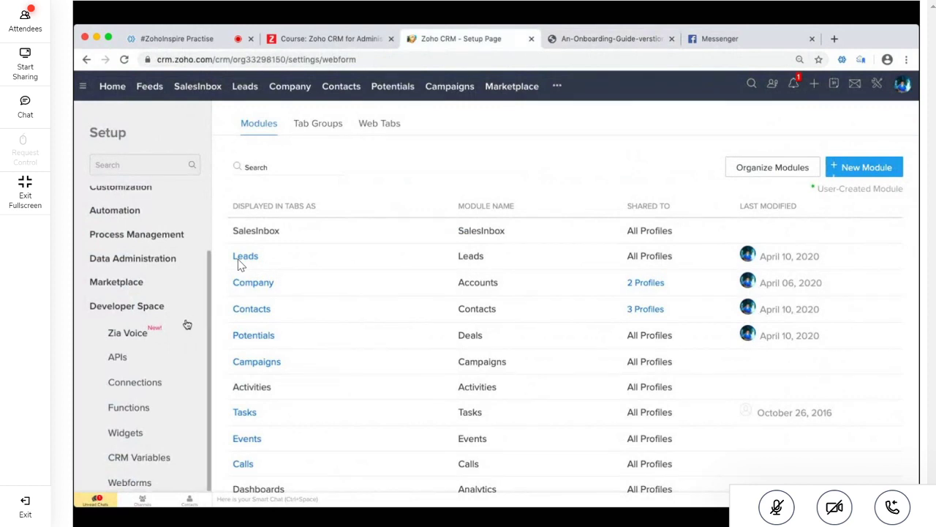
Open Data Administration > Import, close Messenger, open Import Leads, and return to the guide PDF
{"action": "left_click", "coordinate": [157, 263]}
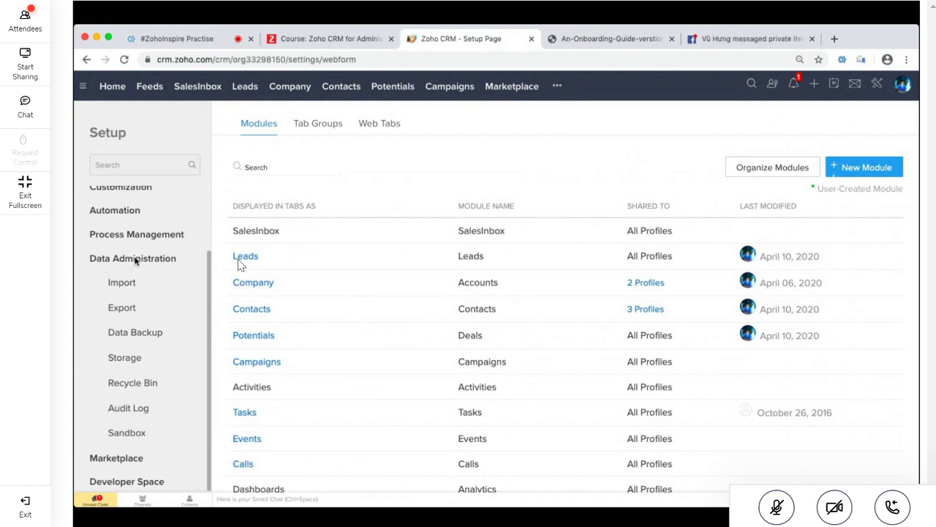
{"action": "left_click", "coordinate": [121, 284]}
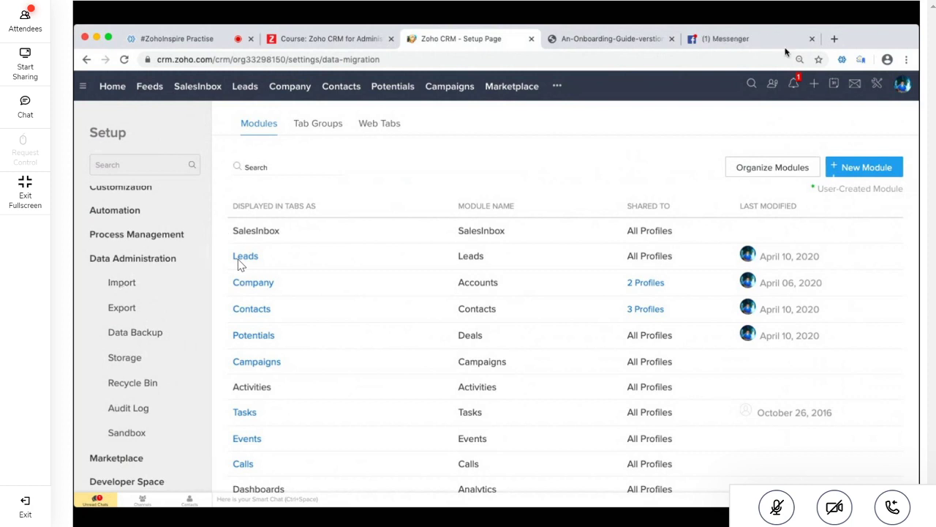
{"action": "left_click", "coordinate": [810, 38]}
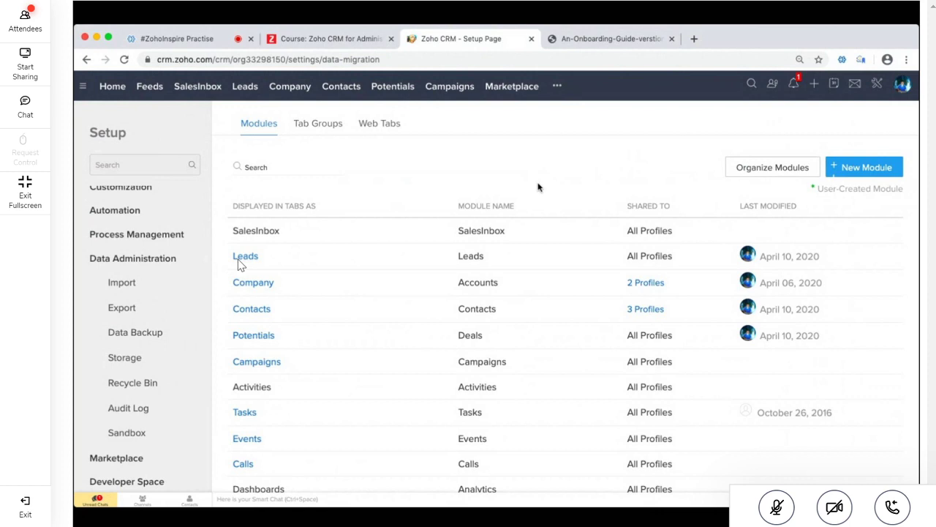
{"action": "left_click", "coordinate": [241, 262]}
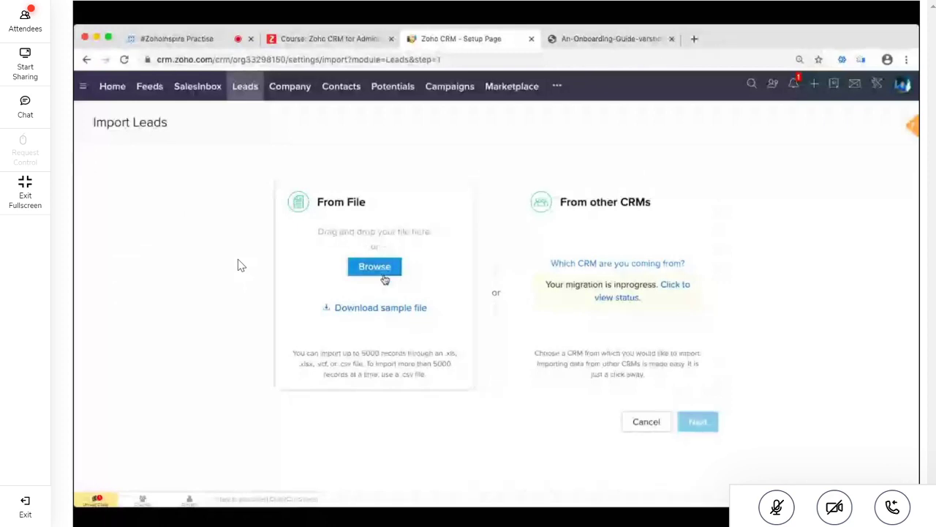
{"action": "left_click", "coordinate": [623, 41]}
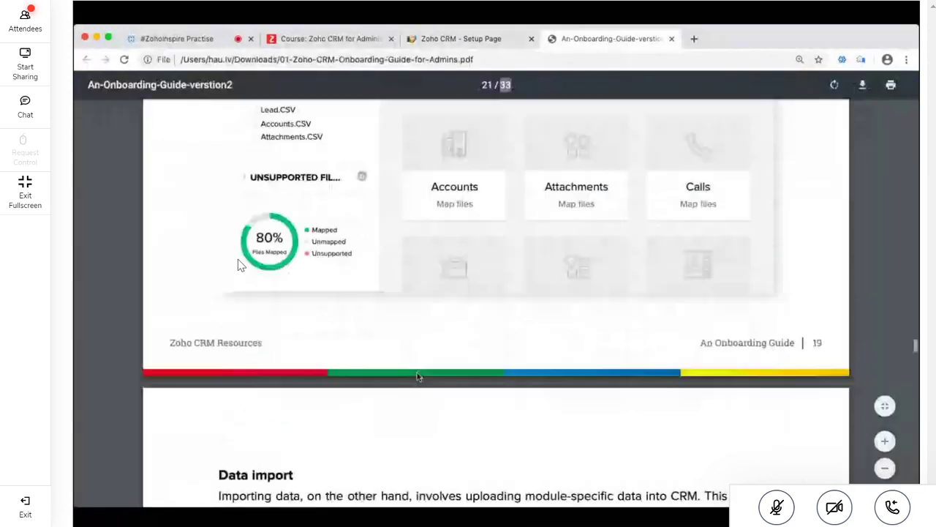
Read through the Data import section and highlight a two-line passage
{"action": "scroll", "coordinate": [417, 372], "scroll_direction": "down", "scroll_amount": 10}
{"action": "scroll", "coordinate": [403, 311], "scroll_direction": "up", "scroll_amount": 4}
{"action": "scroll", "coordinate": [403, 311], "scroll_direction": "up", "scroll_amount": 2}
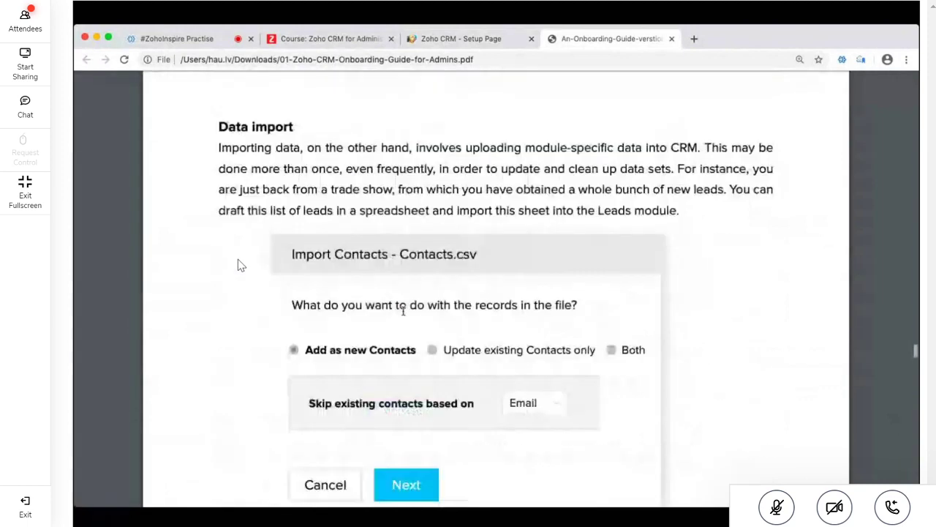
{"action": "scroll", "coordinate": [403, 311], "scroll_direction": "down", "scroll_amount": 1}
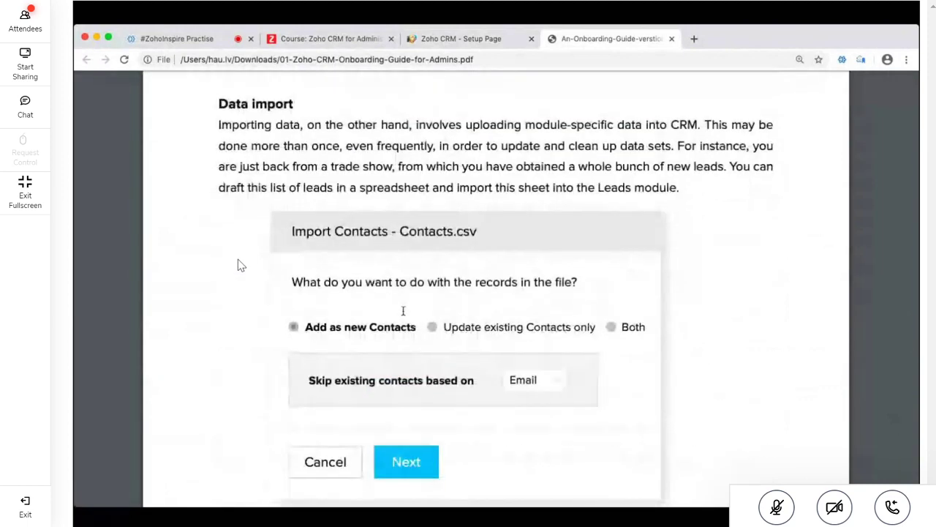
{"action": "scroll", "coordinate": [403, 311], "scroll_direction": "down", "scroll_amount": 3}
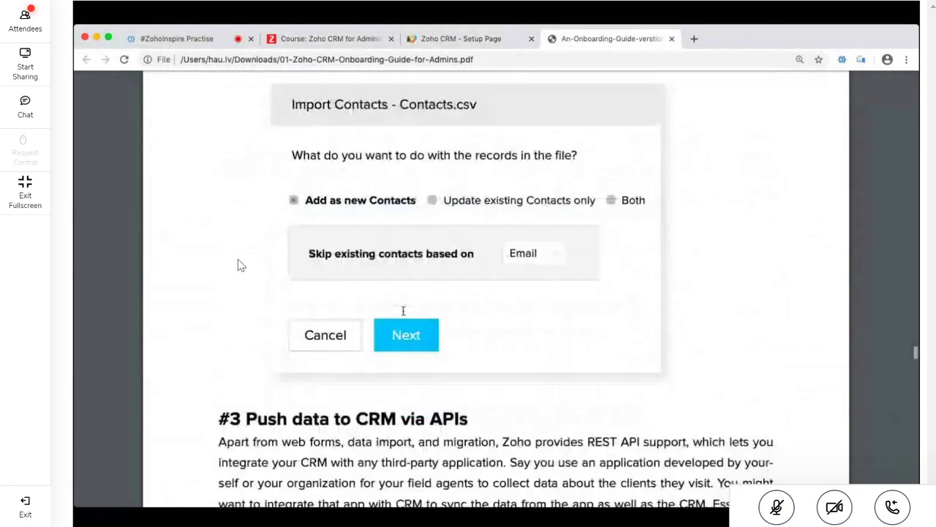
{"action": "scroll", "coordinate": [403, 311], "scroll_direction": "down", "scroll_amount": 8}
{"action": "left_click_drag", "start_coordinate": [219, 138], "coordinate": [774, 160]}
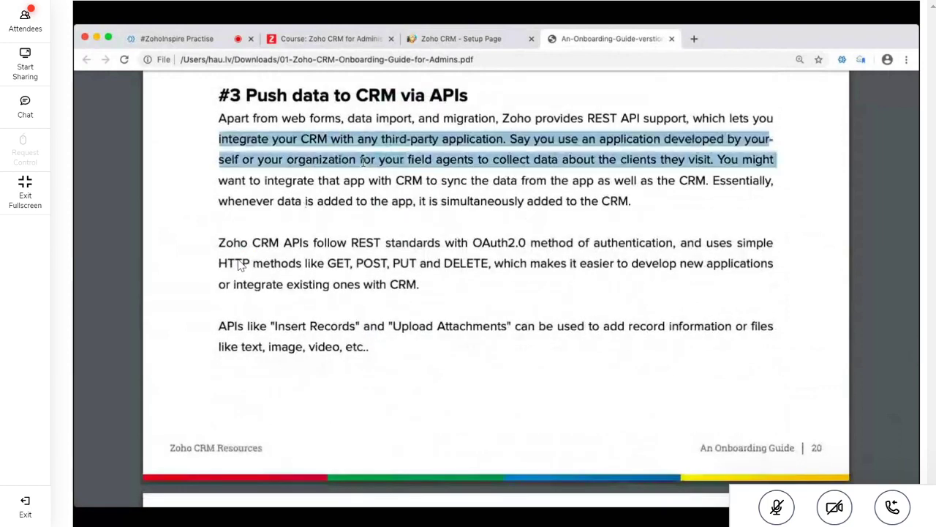
{"action": "left_click", "coordinate": [379, 268]}
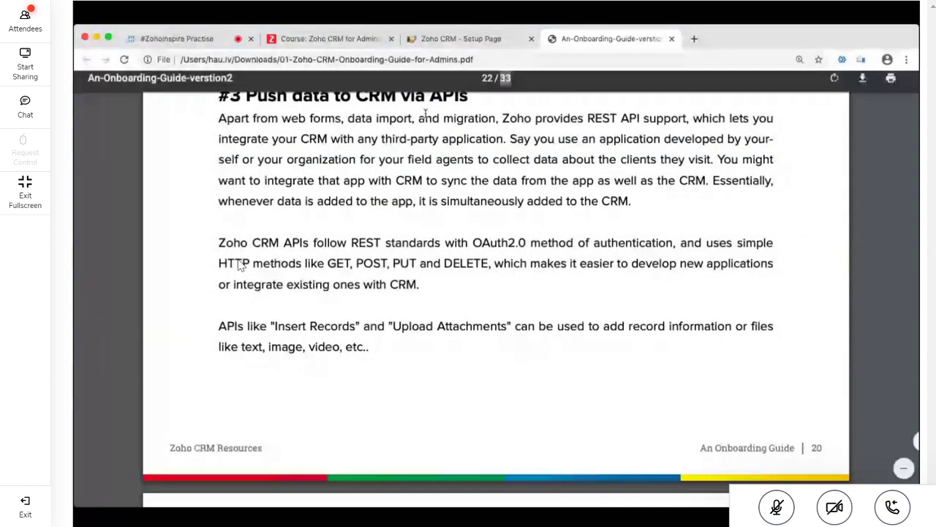
Highlight 'APIs' in the '#3 Push data to CRM via APIs' heading and 'REST API support'
{"action": "scroll", "coordinate": [434, 168], "scroll_direction": "up", "scroll_amount": 2}
{"action": "left_click_drag", "start_coordinate": [434, 168], "coordinate": [461, 169]}
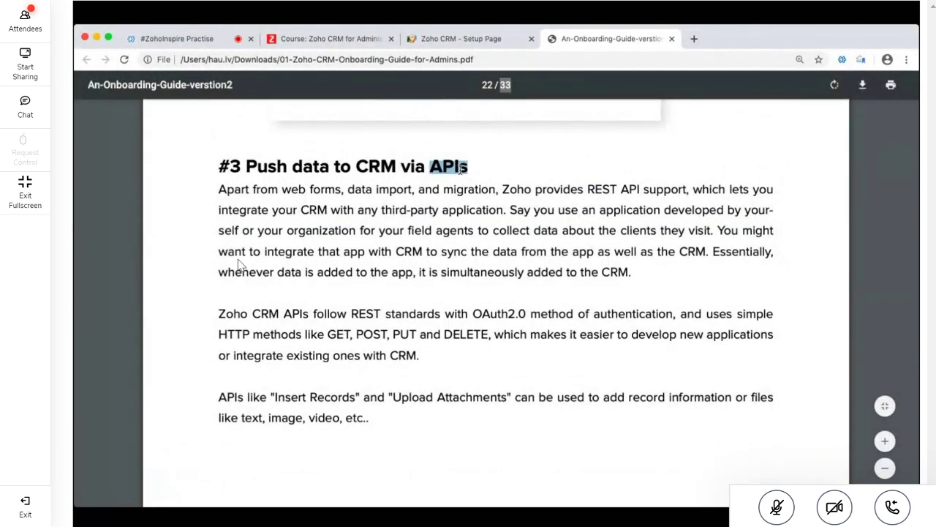
{"action": "left_click", "coordinate": [515, 175]}
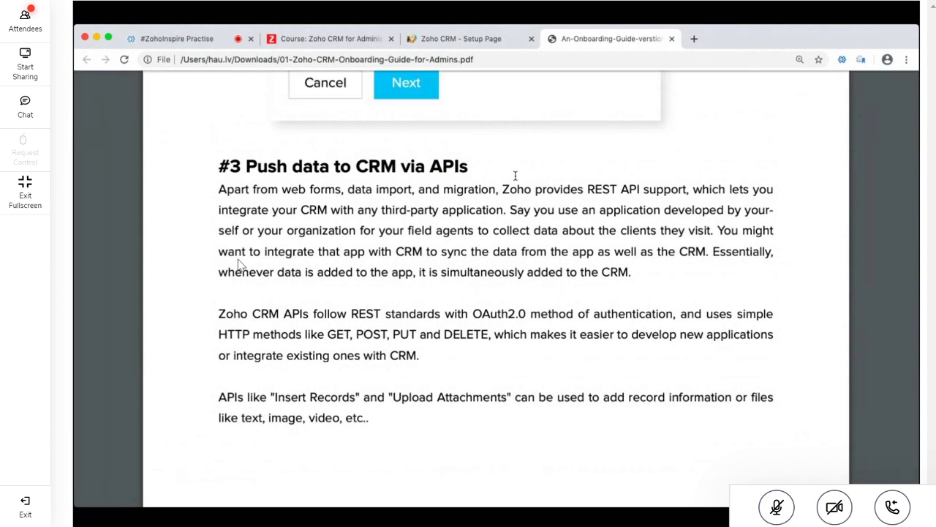
{"action": "left_click_drag", "start_coordinate": [430, 166], "coordinate": [477, 166]}
{"action": "left_click", "coordinate": [594, 187]}
{"action": "left_click_drag", "start_coordinate": [585, 189], "coordinate": [685, 193]}
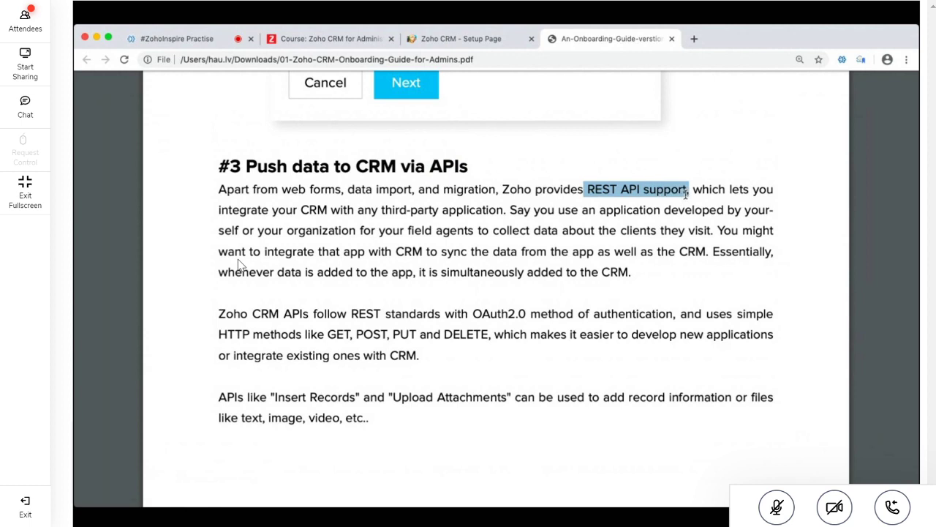
Highlight the HTTP methods line and scroll on to the Part III page
{"action": "scroll", "coordinate": [685, 192], "scroll_direction": "down", "scroll_amount": 4}
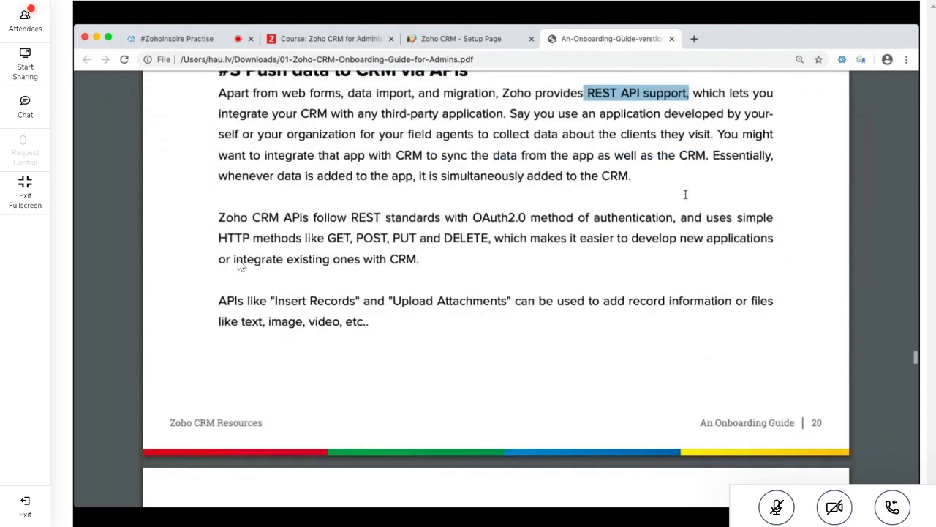
{"action": "double_click", "coordinate": [505, 146]}
{"action": "left_click", "coordinate": [488, 207]}
{"action": "triple_click", "coordinate": [488, 207]}
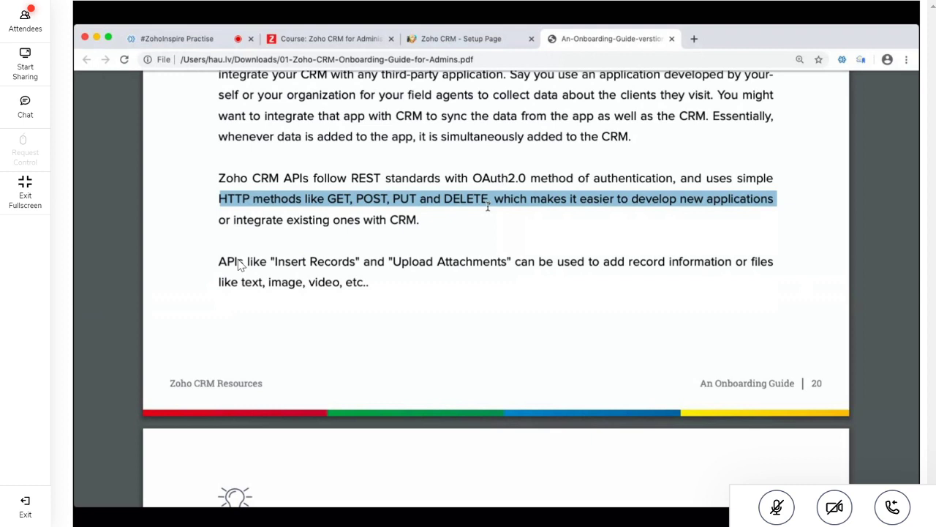
{"action": "scroll", "coordinate": [488, 207], "scroll_direction": "down", "scroll_amount": 10}
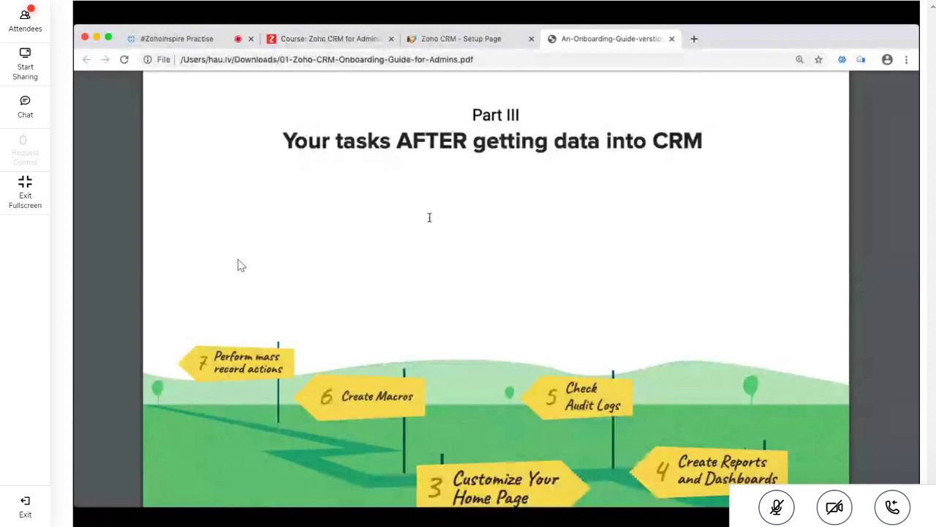
Scroll to the full Part III roadmap, from Create Custom Views to Perform mass record actions
{"action": "scroll", "coordinate": [429, 218], "scroll_direction": "up", "scroll_amount": 1}
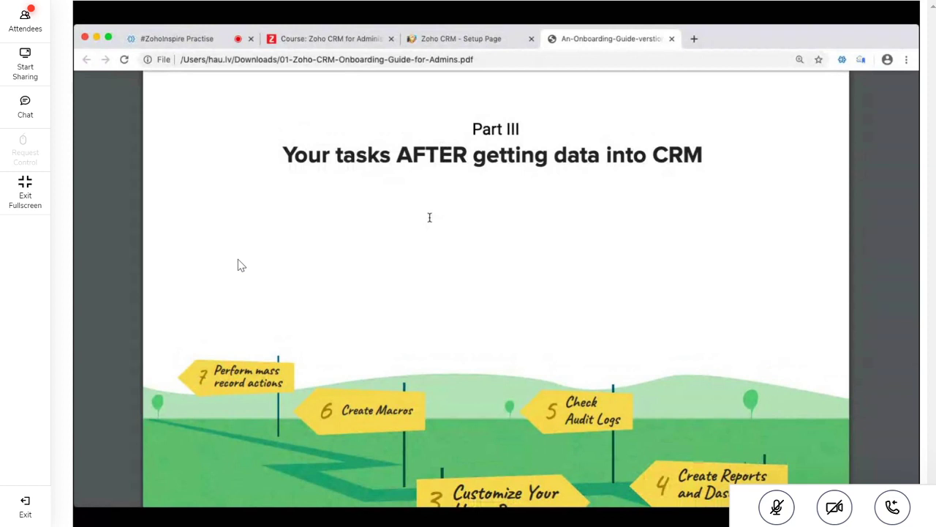
{"action": "scroll", "coordinate": [429, 218], "scroll_direction": "down", "scroll_amount": 1}
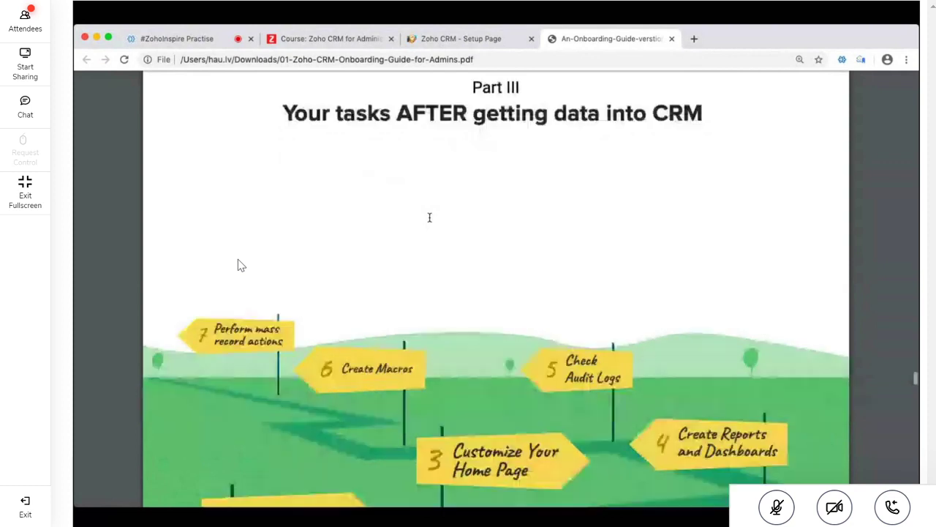
{"action": "scroll", "coordinate": [443, 194], "scroll_direction": "up", "scroll_amount": 1}
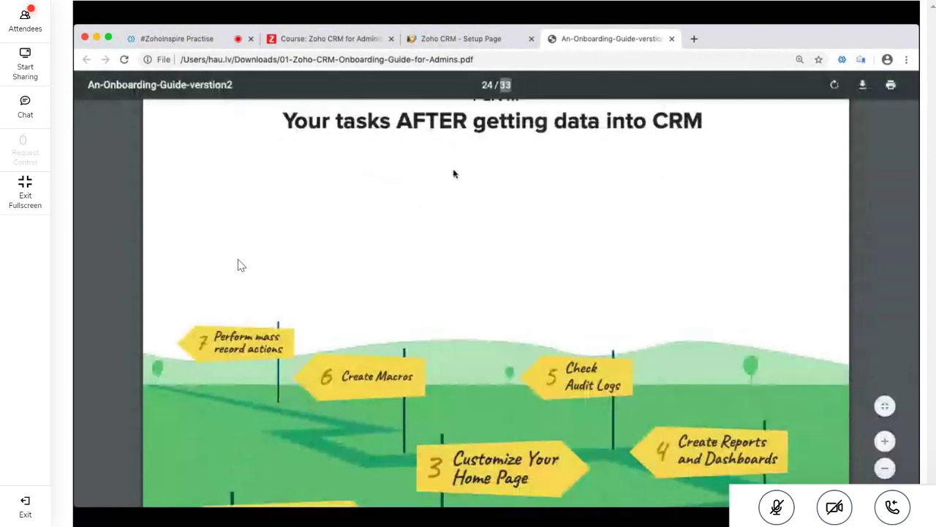
{"action": "scroll", "coordinate": [453, 173], "scroll_direction": "up", "scroll_amount": 1}
{"action": "scroll", "coordinate": [453, 173], "scroll_direction": "down", "scroll_amount": 6}
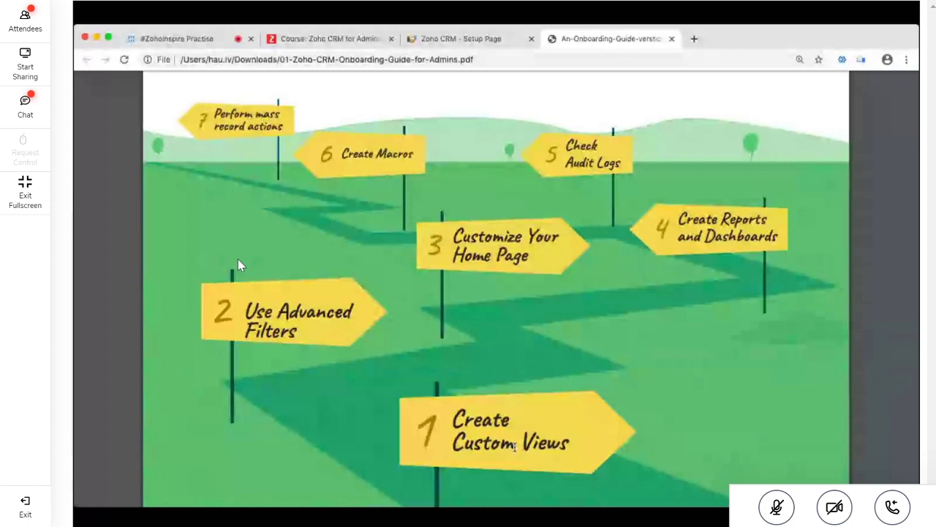
Highlight the custom views sharing sentence and scroll to '#3 Customize your Home page'
{"action": "scroll", "coordinate": [515, 447], "scroll_direction": "down", "scroll_amount": 5}
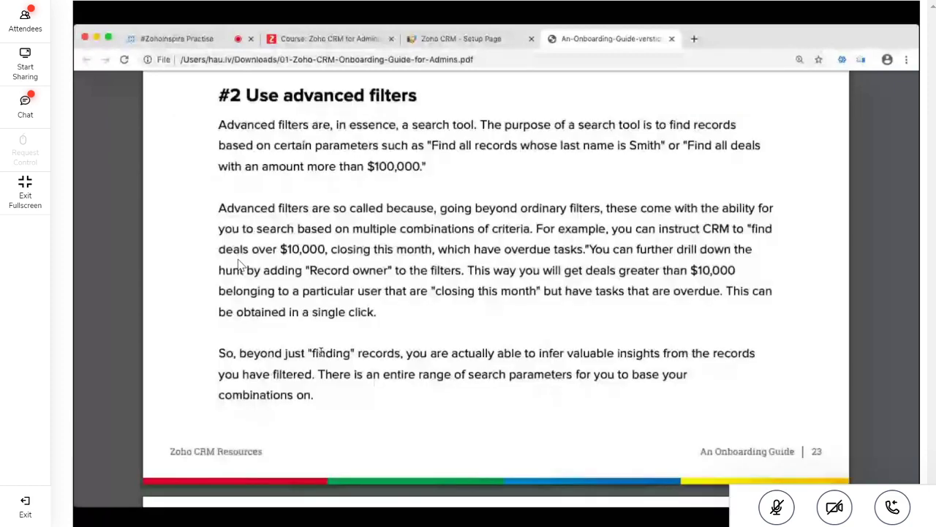
{"action": "scroll", "coordinate": [321, 353], "scroll_direction": "down", "scroll_amount": 5}
{"action": "left_click_drag", "start_coordinate": [230, 322], "coordinate": [473, 322]}
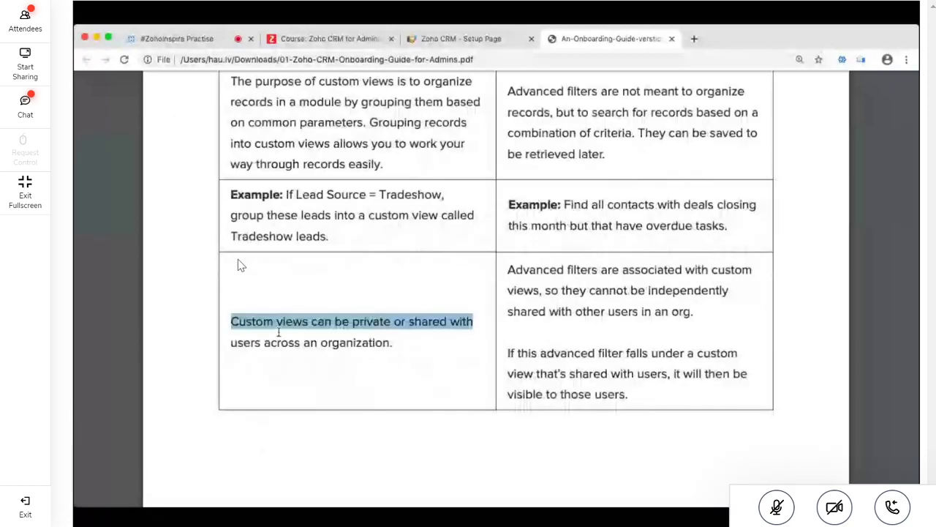
{"action": "scroll", "coordinate": [690, 308], "scroll_direction": "down", "scroll_amount": 2}
{"action": "left_click_drag", "start_coordinate": [582, 192], "coordinate": [693, 211]}
{"action": "scroll", "coordinate": [689, 307], "scroll_direction": "up", "scroll_amount": 5}
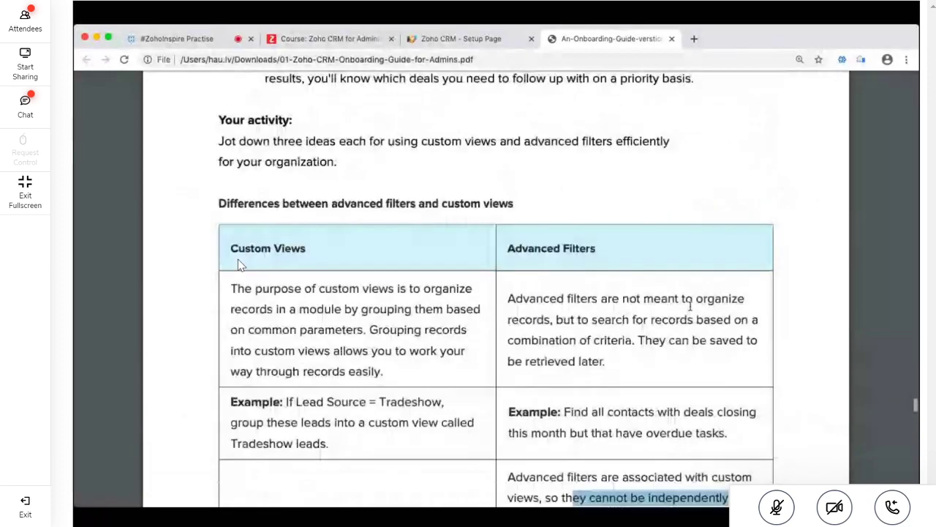
{"action": "scroll", "coordinate": [689, 307], "scroll_direction": "down", "scroll_amount": 1}
{"action": "scroll", "coordinate": [689, 307], "scroll_direction": "down", "scroll_amount": 2}
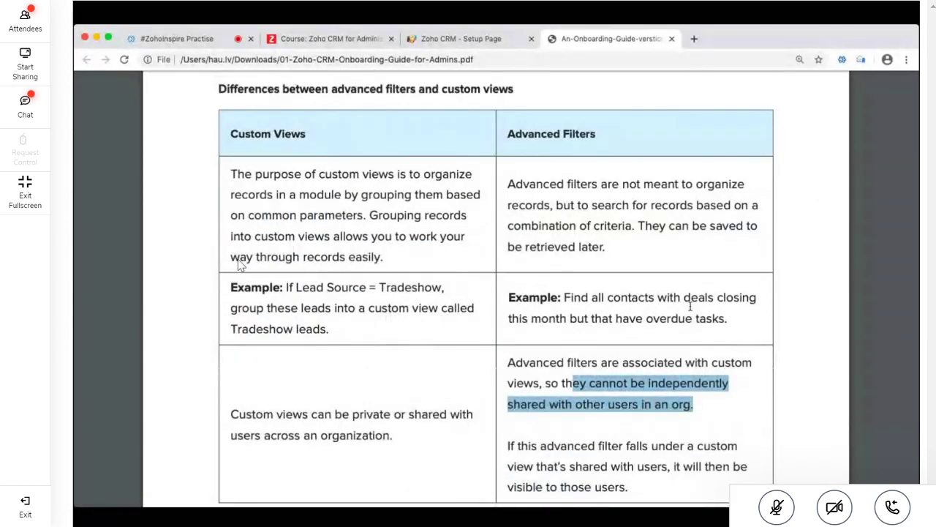
{"action": "scroll", "coordinate": [690, 308], "scroll_direction": "down", "scroll_amount": 5}
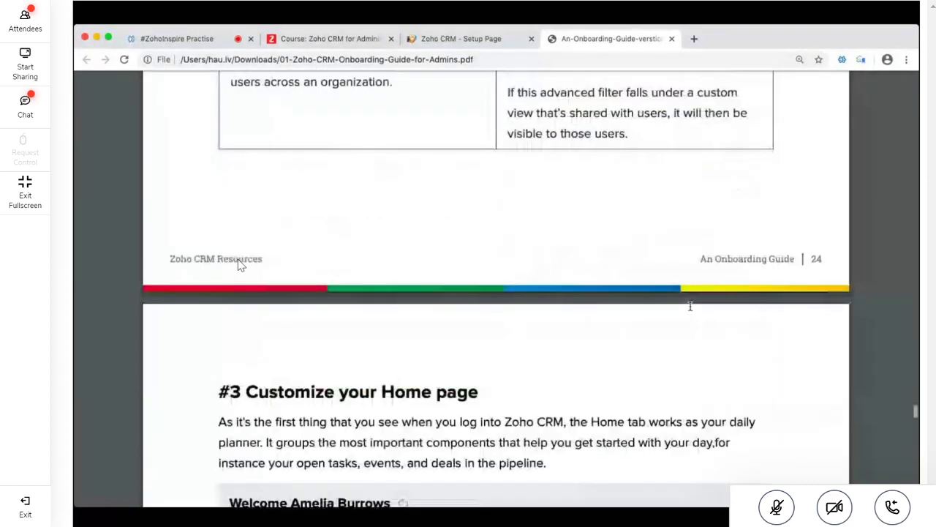
{"action": "scroll", "coordinate": [690, 306], "scroll_direction": "down", "scroll_amount": 6}
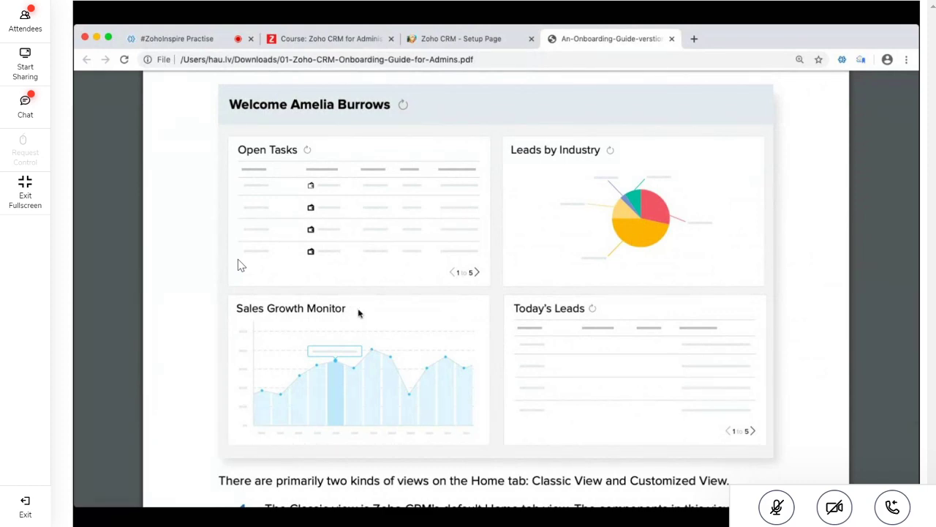
Highlight the Jason's three views sentence and the Classic View bullet's words and line
{"action": "scroll", "coordinate": [359, 313], "scroll_direction": "down", "scroll_amount": 8}
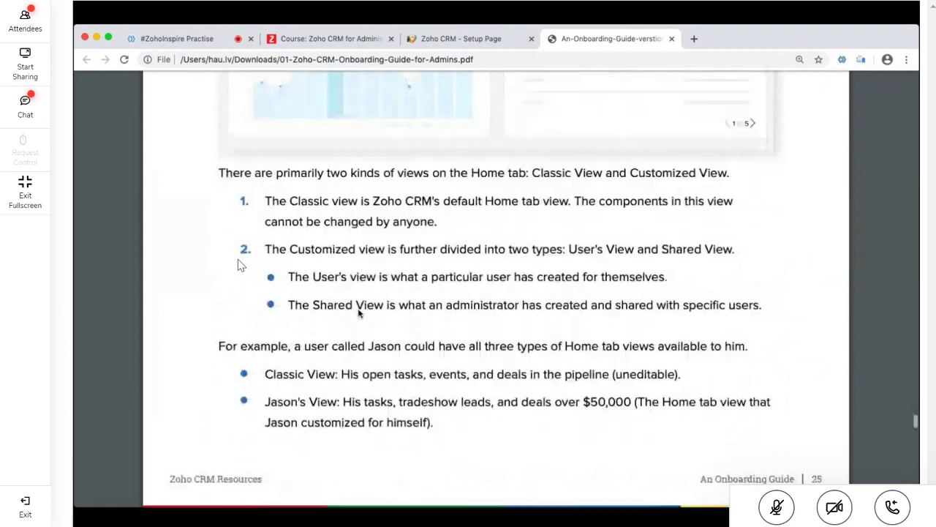
{"action": "scroll", "coordinate": [401, 428], "scroll_direction": "down", "scroll_amount": 3}
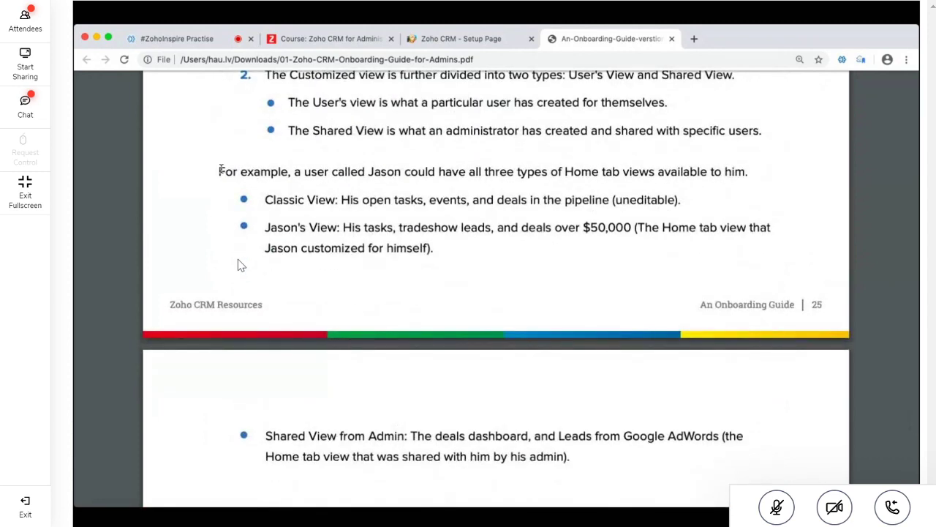
{"action": "left_click_drag", "start_coordinate": [219, 172], "coordinate": [754, 175]}
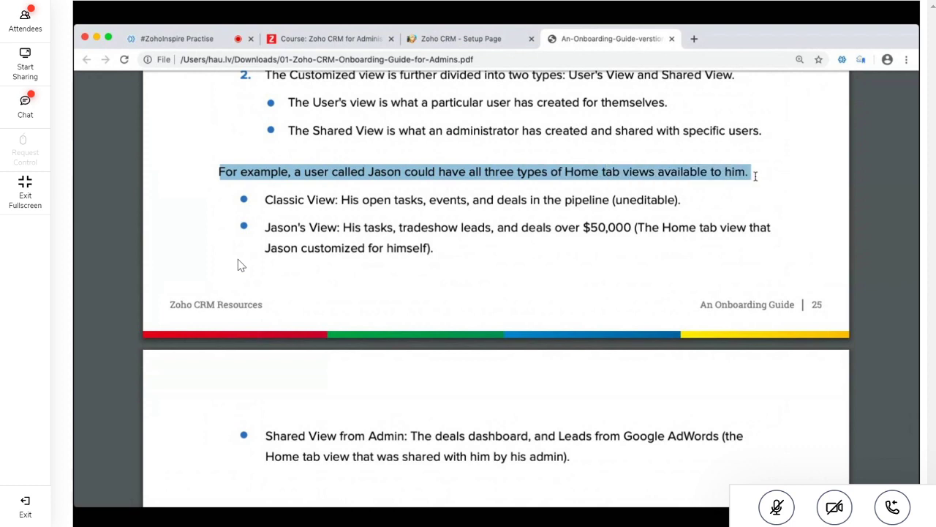
{"action": "left_click", "coordinate": [414, 205]}
{"action": "double_click", "coordinate": [286, 200]}
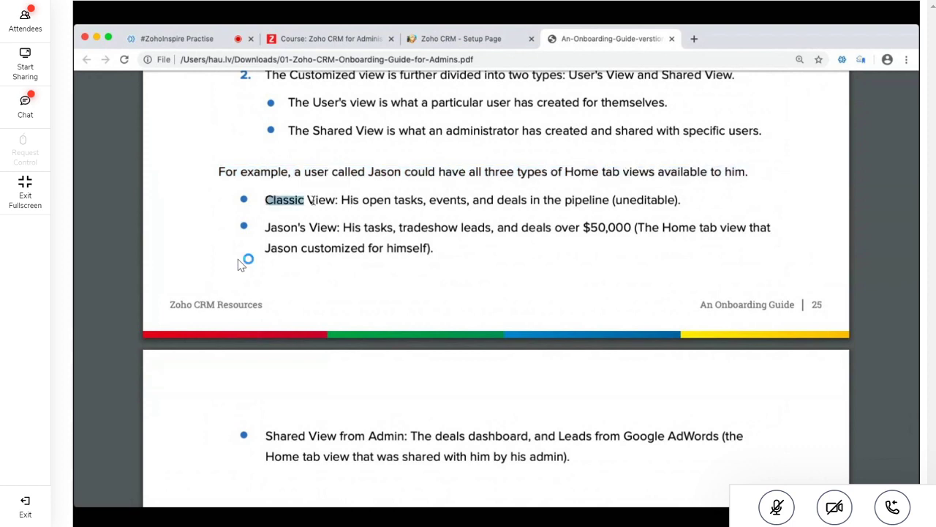
{"action": "left_click", "coordinate": [329, 200], "text": "shift"}
{"action": "left_click", "coordinate": [340, 199]}
{"action": "left_click_drag", "start_coordinate": [341, 200], "coordinate": [376, 199]}
{"action": "left_click", "coordinate": [425, 202]}
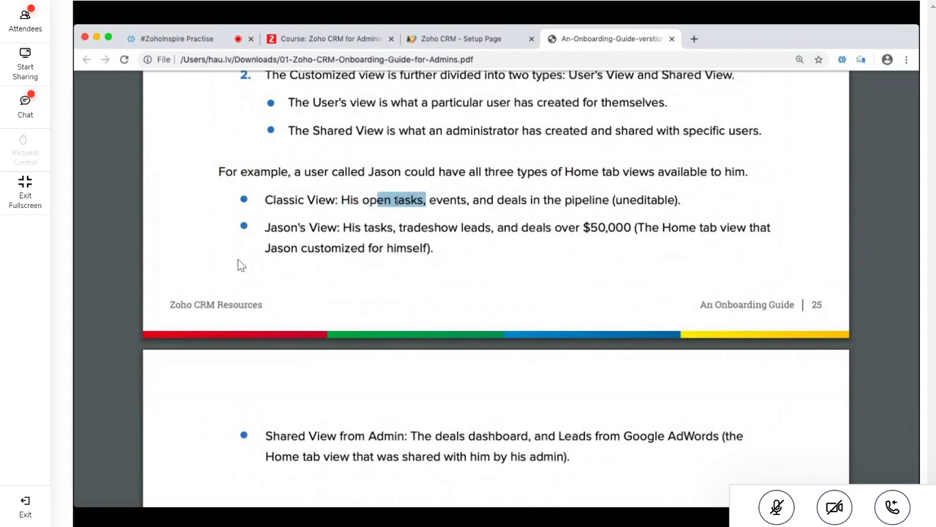
{"action": "left_click_drag", "start_coordinate": [466, 199], "coordinate": [444, 199]}
{"action": "left_click_drag", "start_coordinate": [527, 201], "coordinate": [528, 201]}
{"action": "left_click", "coordinate": [495, 200]}
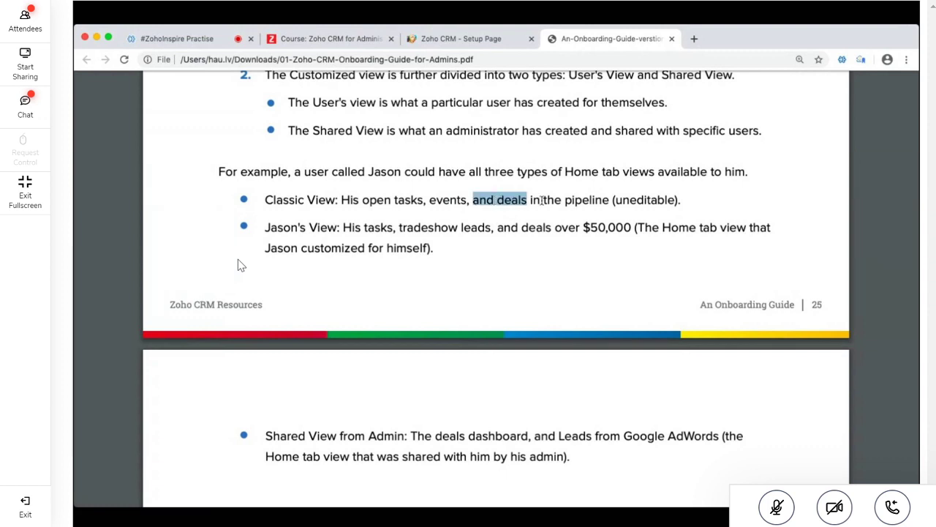
{"action": "double_click", "coordinate": [634, 200]}
{"action": "triple_click", "coordinate": [635, 200]}
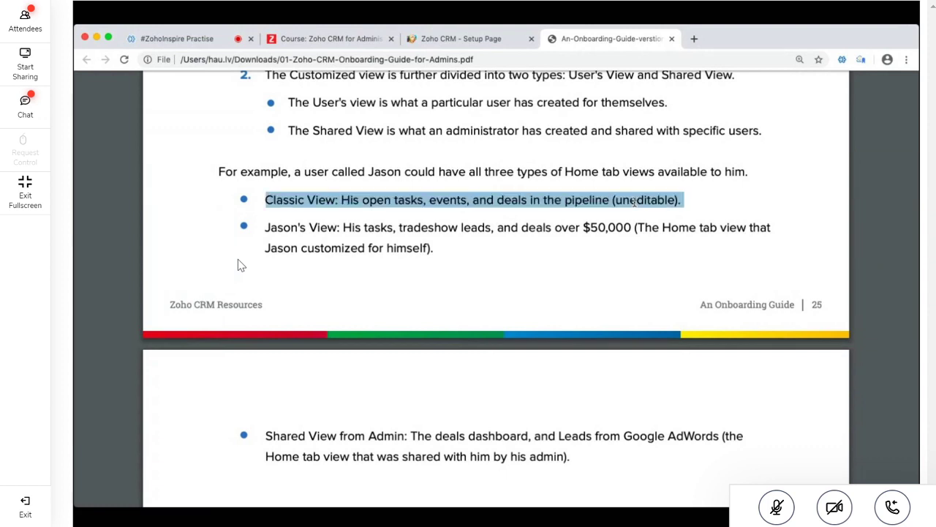
Highlight tradeshow leads and Home tab view in Jason's View, and Shared View's deals dashboard
{"action": "triple_click", "coordinate": [300, 228]}
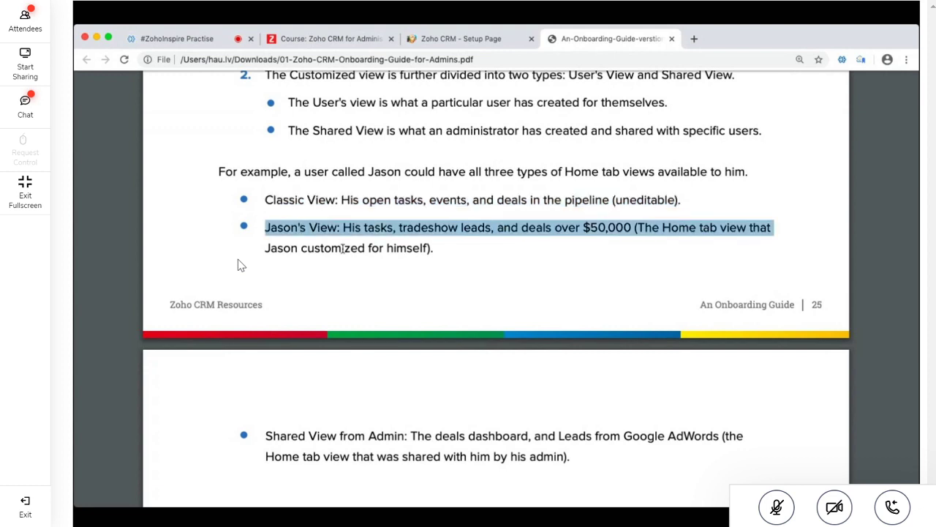
{"action": "left_click", "coordinate": [342, 249]}
{"action": "left_click_drag", "start_coordinate": [343, 228], "coordinate": [626, 229]}
{"action": "left_click_drag", "start_coordinate": [703, 229], "coordinate": [725, 244]}
{"action": "scroll", "coordinate": [511, 405], "scroll_direction": "down", "scroll_amount": 5}
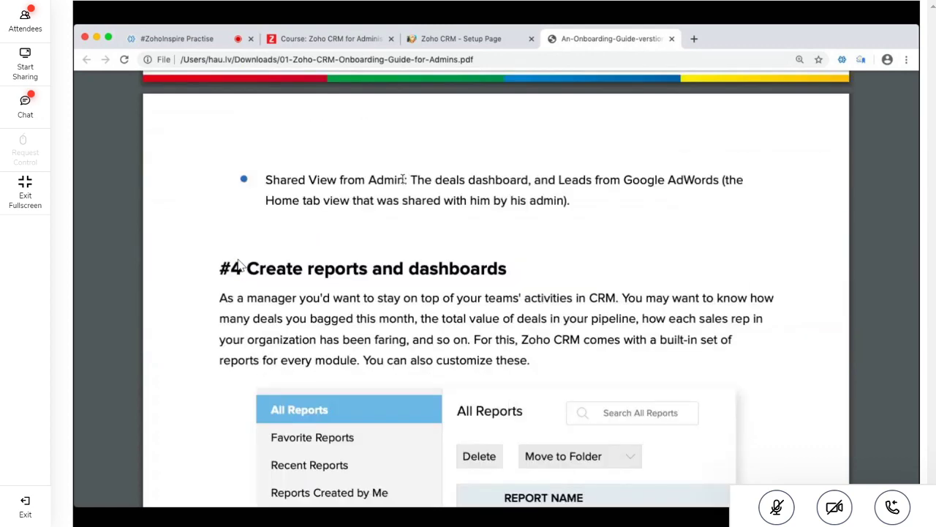
{"action": "left_click_drag", "start_coordinate": [404, 180], "coordinate": [266, 182]}
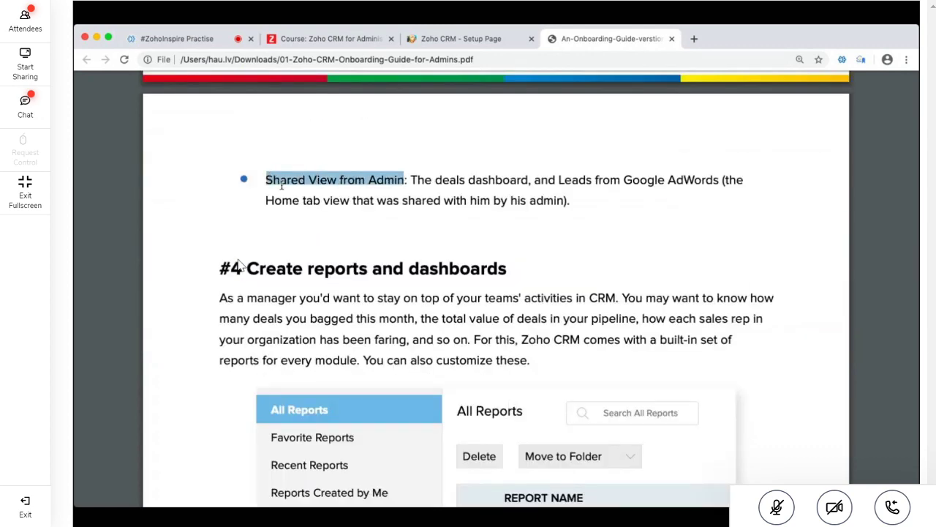
{"action": "left_click", "coordinate": [455, 204]}
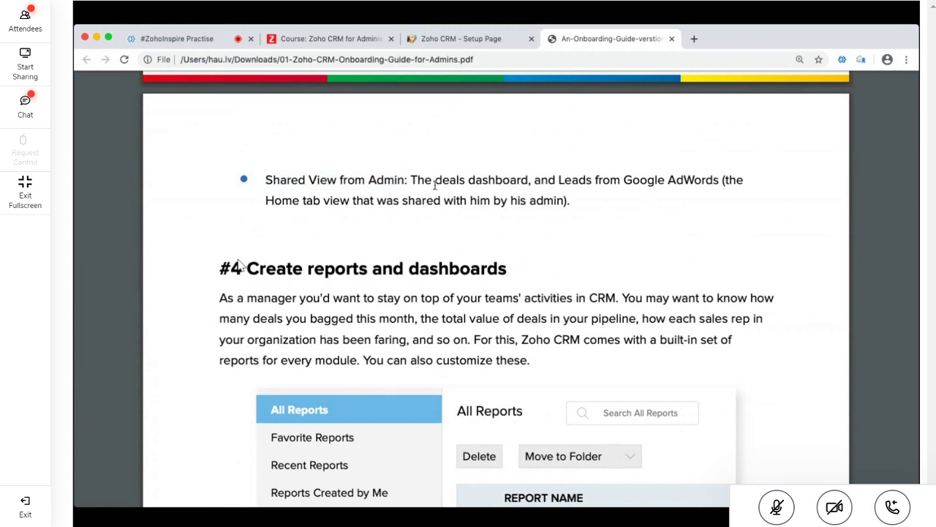
{"action": "left_click_drag", "start_coordinate": [435, 185], "coordinate": [722, 180]}
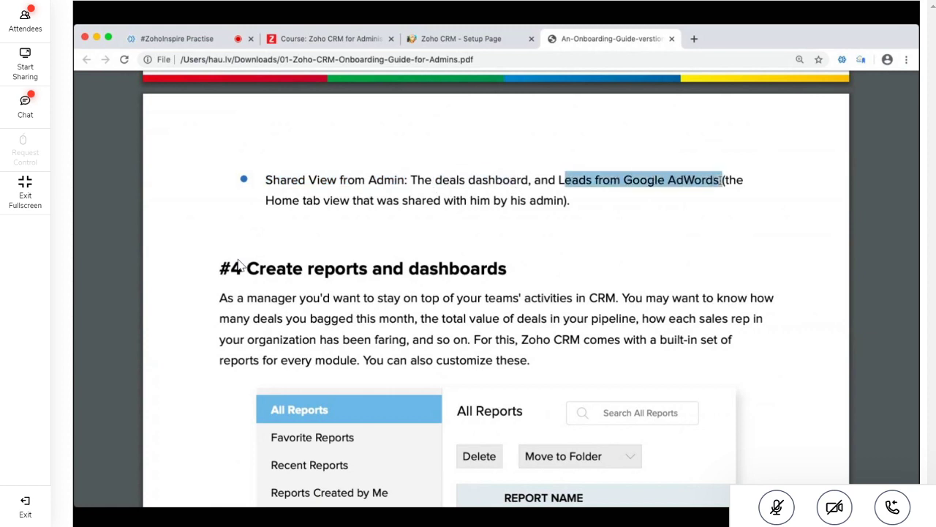
{"action": "triple_click", "coordinate": [397, 195]}
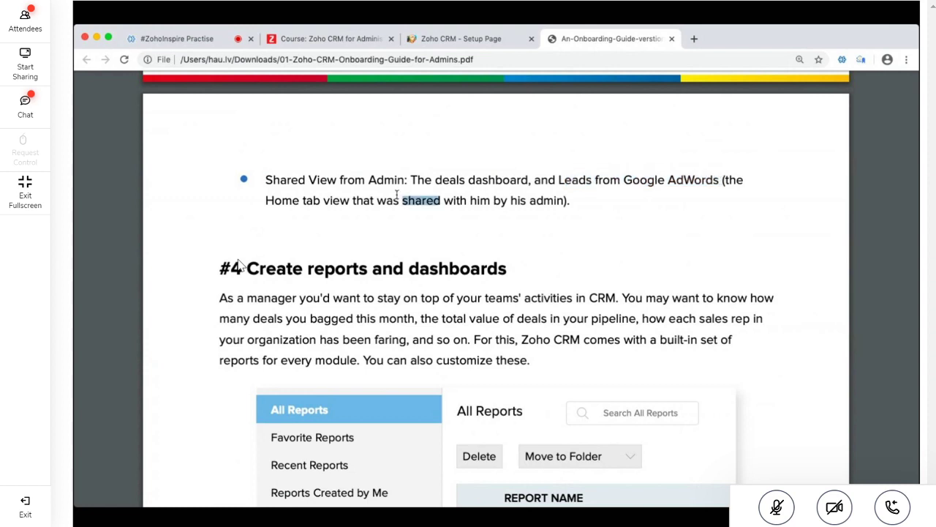
{"action": "left_click", "coordinate": [397, 194]}
Scroll down to '#4 Create reports and dashboards' on page 28
{"action": "scroll", "coordinate": [397, 195], "scroll_direction": "down", "scroll_amount": 1}
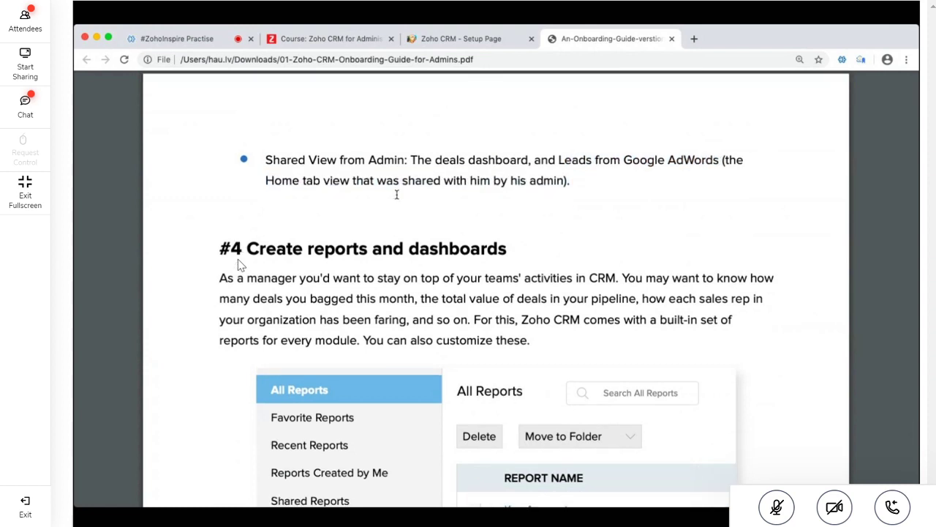
{"action": "scroll", "coordinate": [397, 195], "scroll_direction": "down", "scroll_amount": 1}
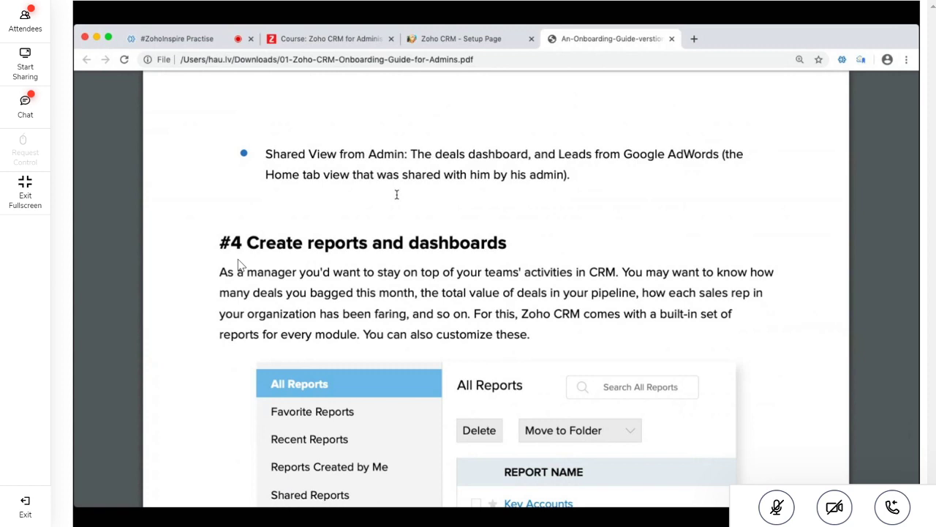
{"action": "scroll", "coordinate": [396, 195], "scroll_direction": "down", "scroll_amount": 4}
{"action": "scroll", "coordinate": [397, 194], "scroll_direction": "down", "scroll_amount": 1}
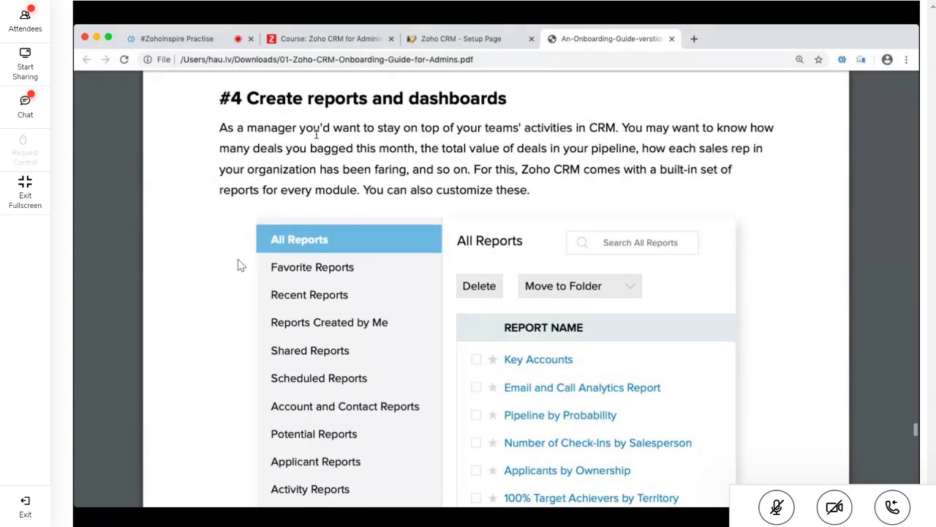
Back on the Zoho CRM setup tab, go to Home and expand the ⋯ list of all modules
{"action": "left_click", "coordinate": [477, 41]}
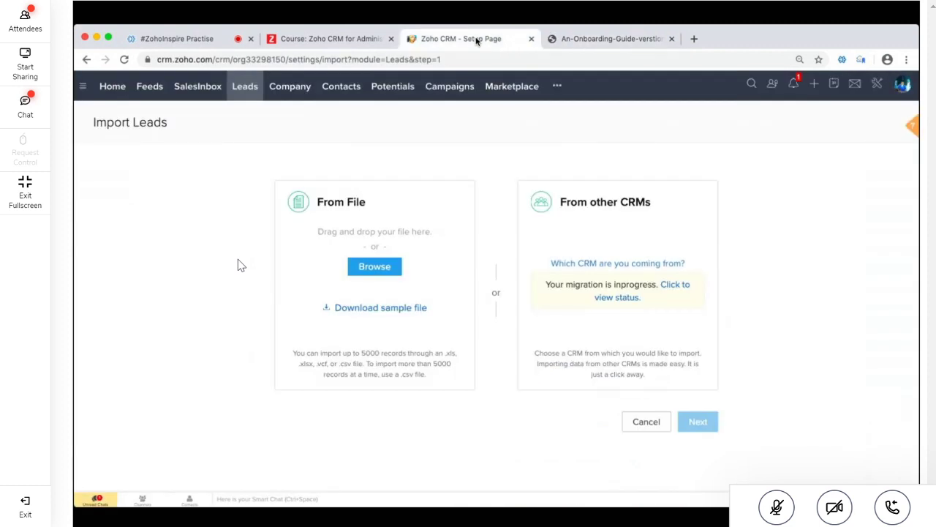
{"action": "left_click", "coordinate": [99, 87]}
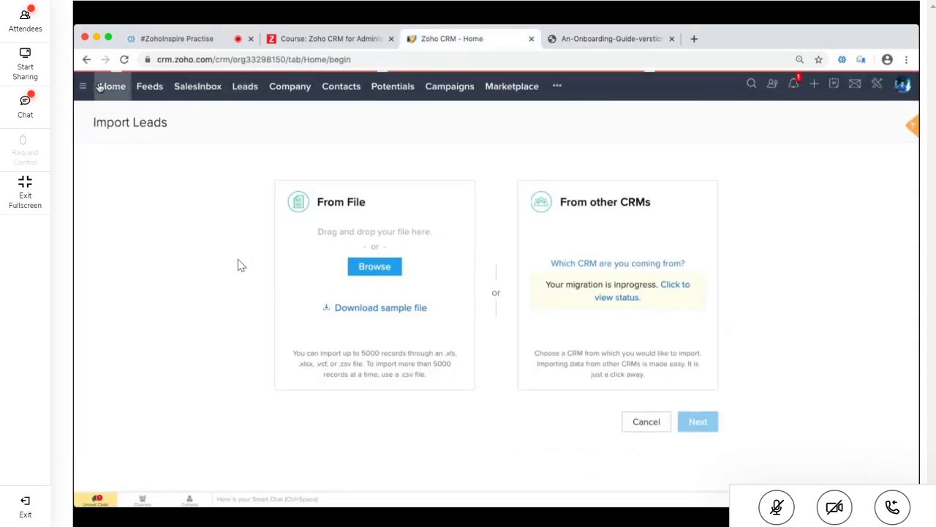
{"action": "left_click", "coordinate": [558, 87]}
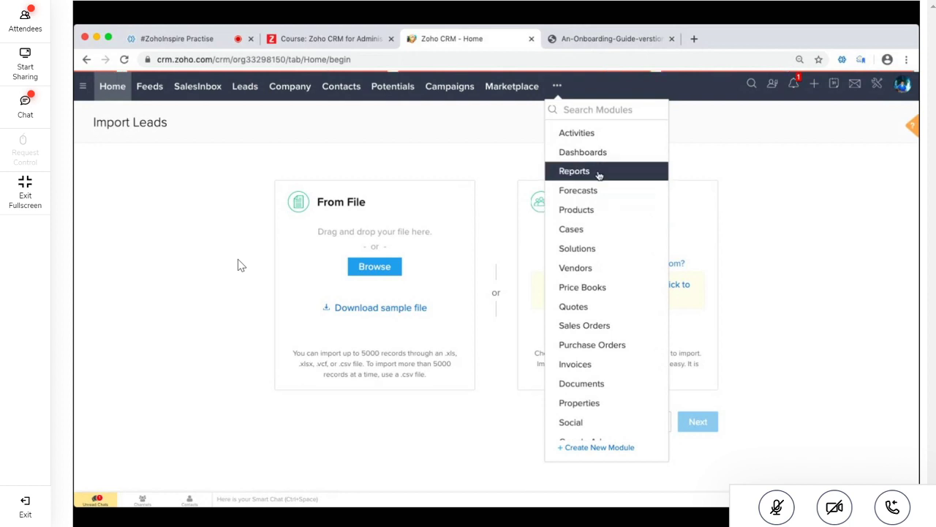
Open the Todays Leads report from Reports and start editing it
{"action": "left_click", "coordinate": [574, 173]}
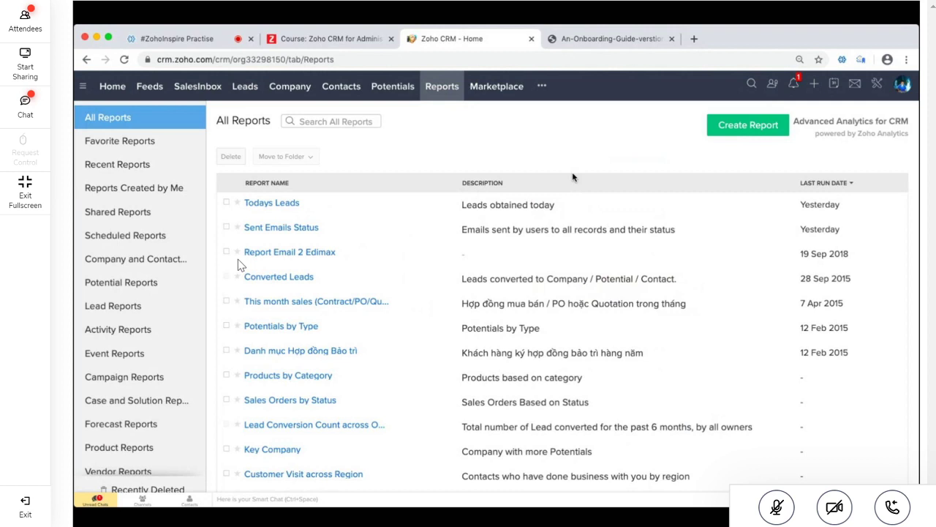
{"action": "left_click", "coordinate": [293, 203]}
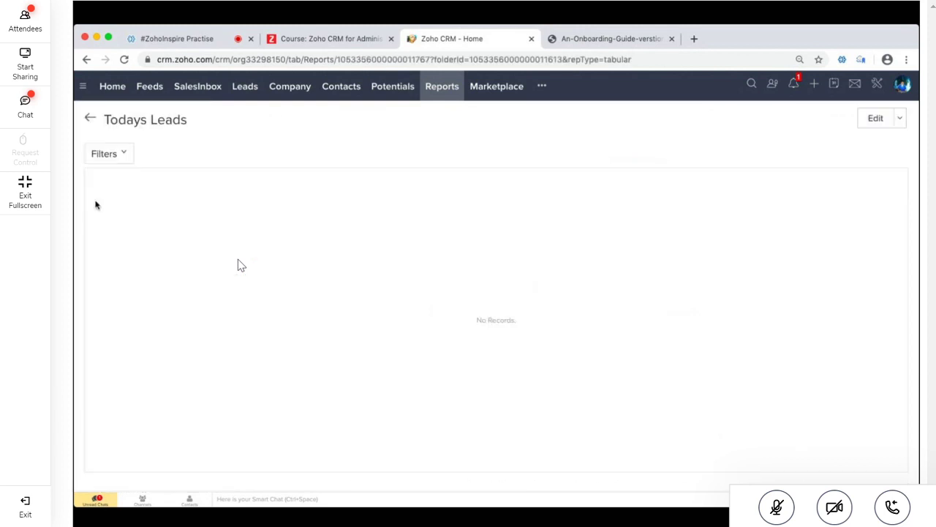
{"action": "left_click", "coordinate": [870, 120]}
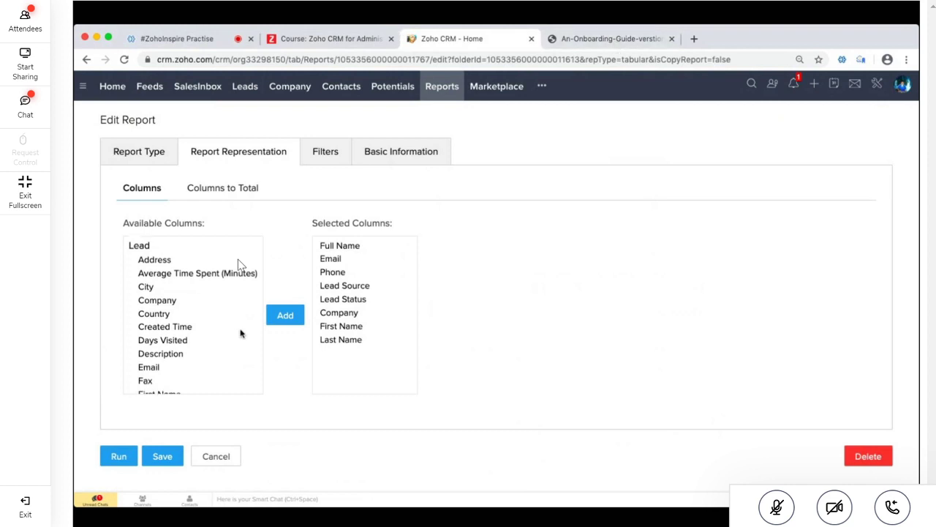
Add advanced filter rows with Company as the first condition's field, then cancel without saving
{"action": "scroll", "coordinate": [238, 264], "scroll_direction": "down", "scroll_amount": 1}
{"action": "left_click", "coordinate": [326, 151]}
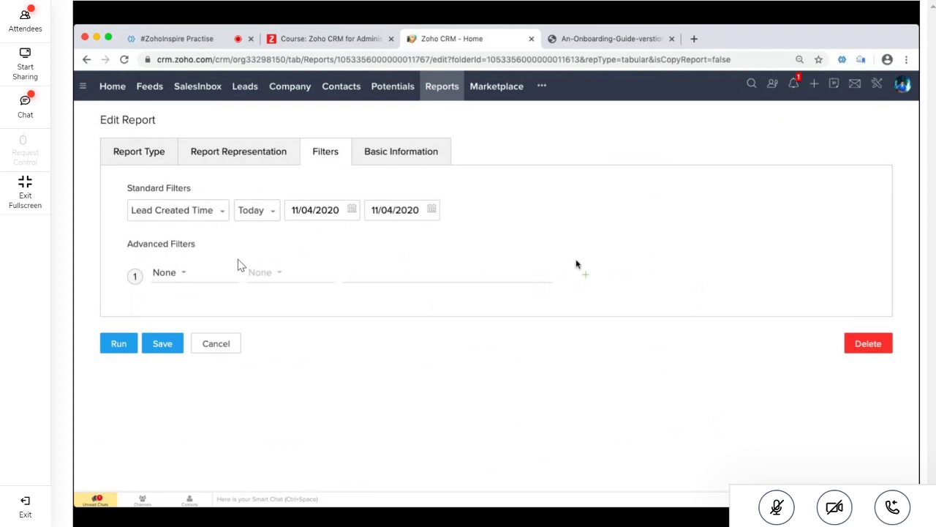
{"action": "left_click", "coordinate": [586, 276]}
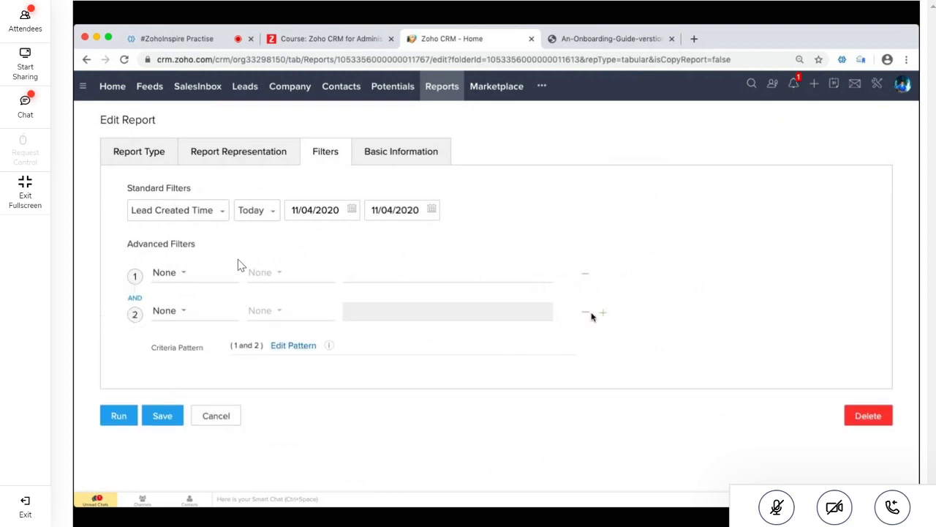
{"action": "left_click", "coordinate": [595, 313]}
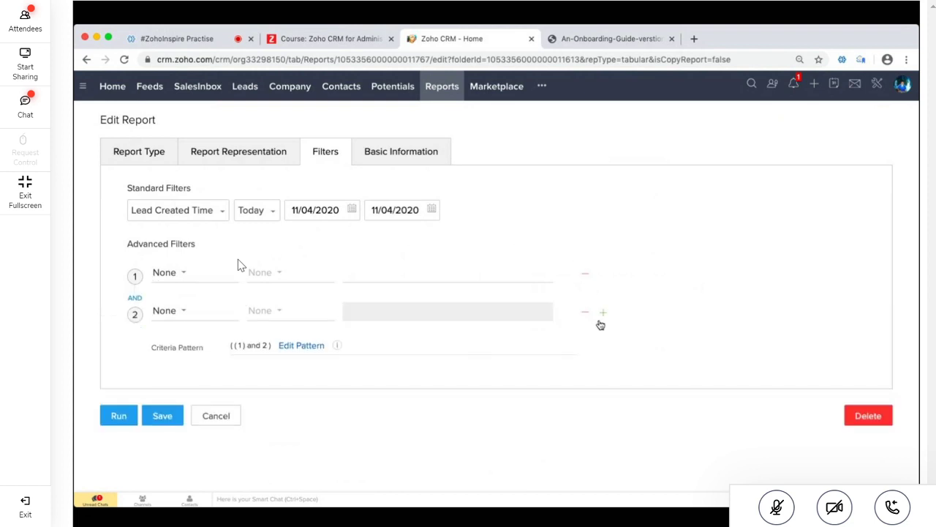
{"action": "left_click", "coordinate": [598, 319]}
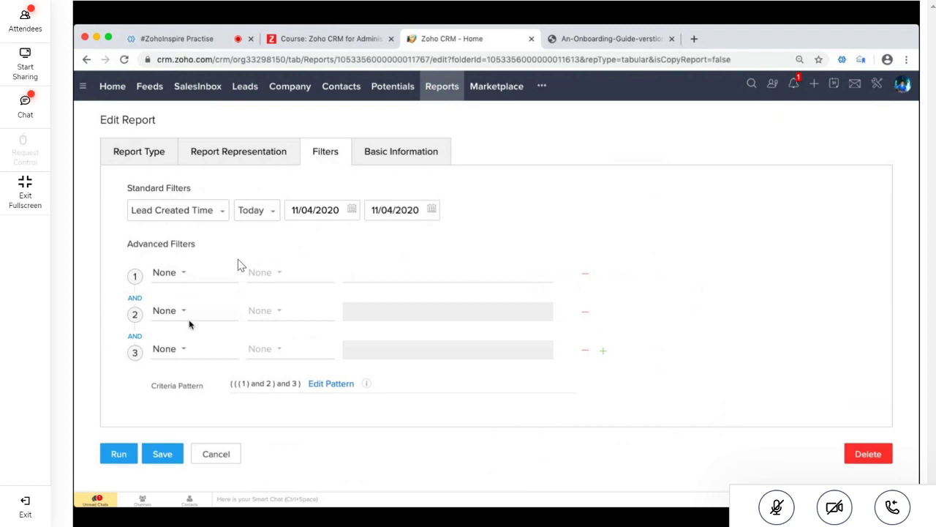
{"action": "left_click", "coordinate": [183, 272]}
{"action": "left_click", "coordinate": [184, 395]}
{"action": "left_click", "coordinate": [264, 273]}
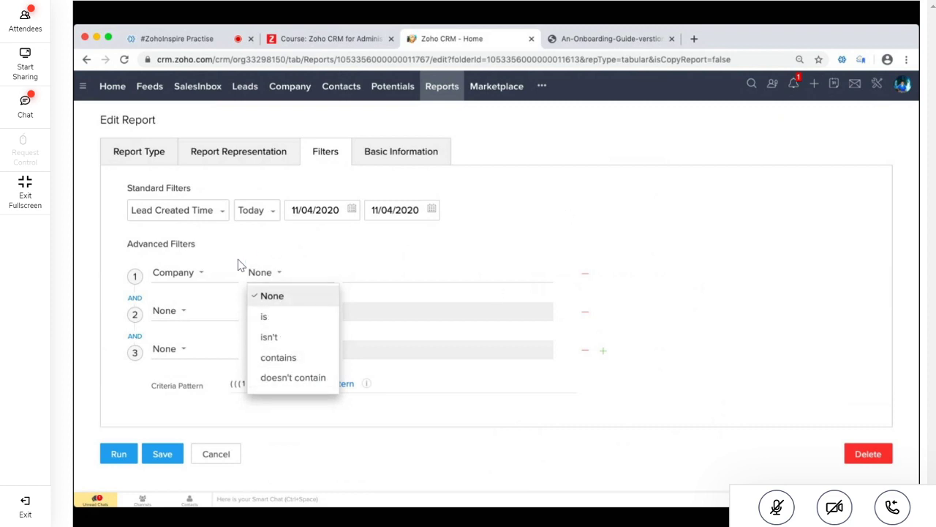
{"action": "left_click", "coordinate": [226, 455]}
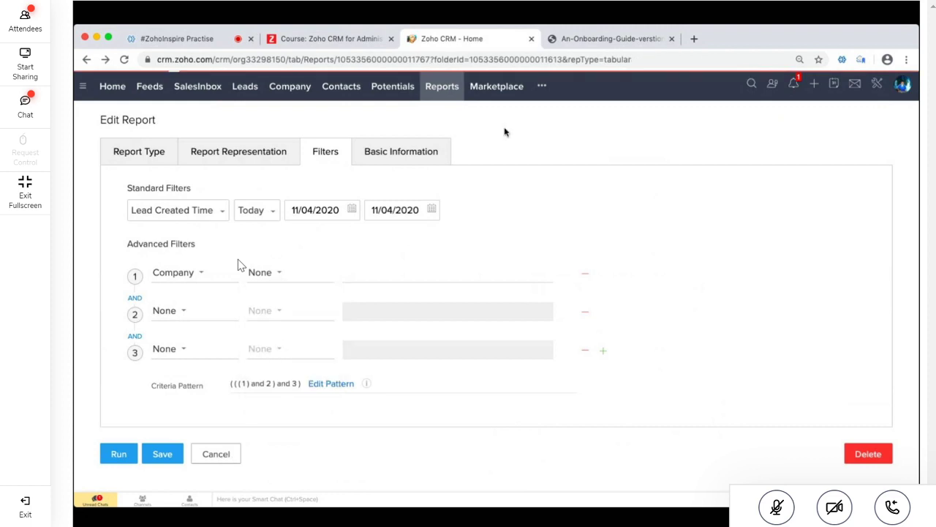
Scroll the onboarding guide PDF through the reports pages and highlight the Pipeline by Stage chart title
{"action": "left_click", "coordinate": [590, 41]}
{"action": "scroll", "coordinate": [312, 377], "scroll_direction": "down", "scroll_amount": 5}
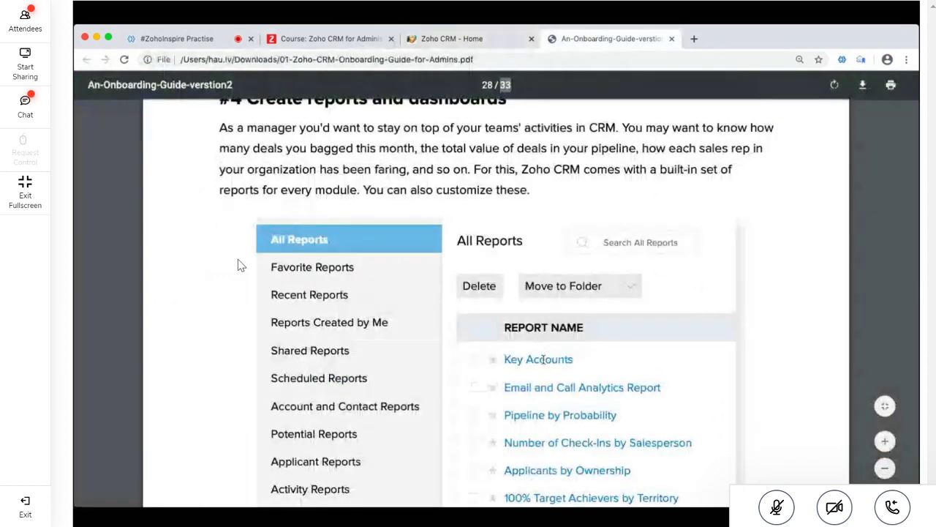
{"action": "scroll", "coordinate": [312, 395], "scroll_direction": "down", "scroll_amount": 1}
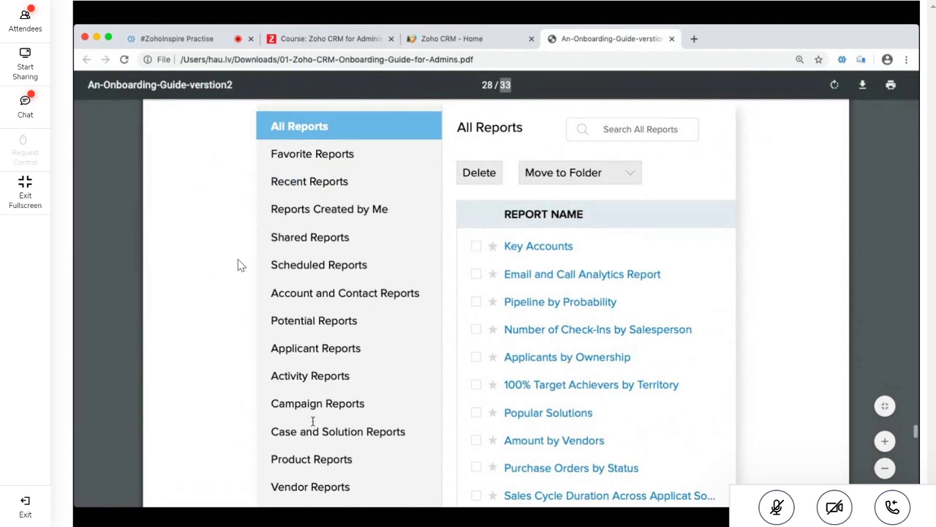
{"action": "scroll", "coordinate": [312, 422], "scroll_direction": "down", "scroll_amount": 3}
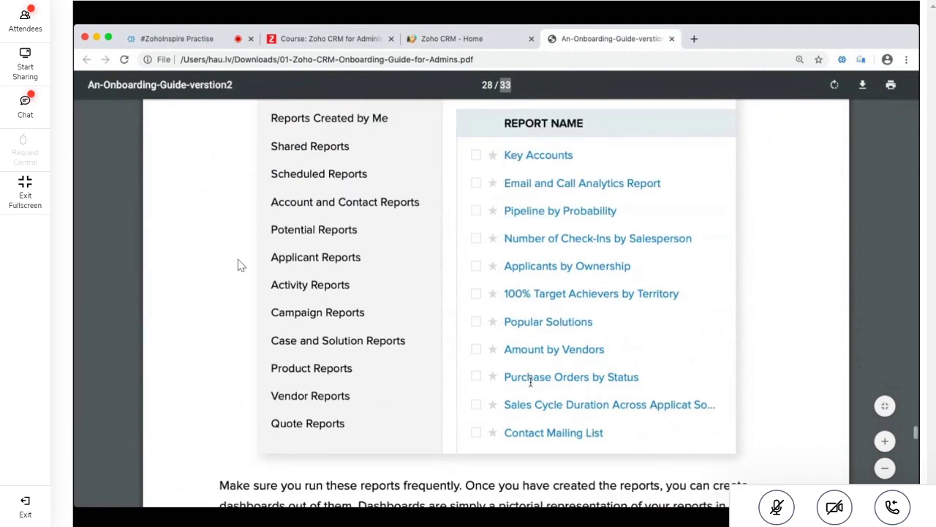
{"action": "scroll", "coordinate": [530, 380], "scroll_direction": "down", "scroll_amount": 10}
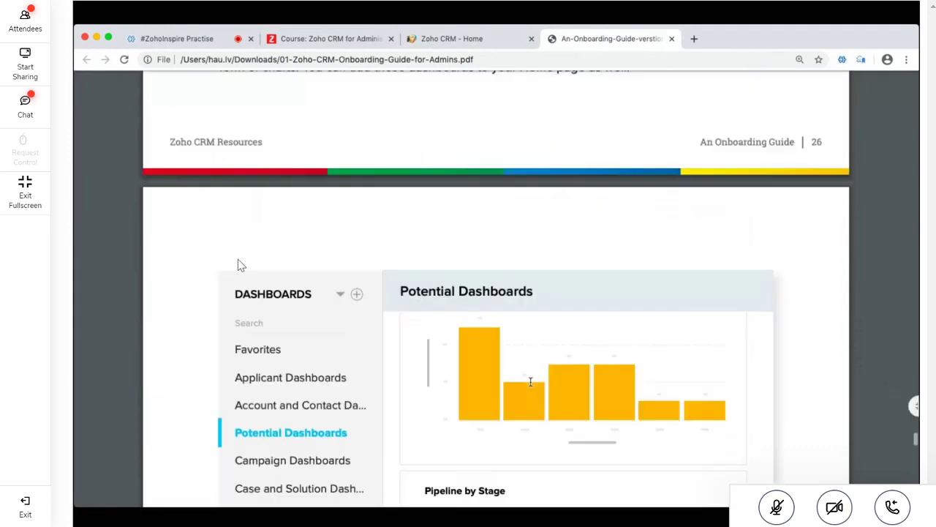
{"action": "scroll", "coordinate": [531, 380], "scroll_direction": "down", "scroll_amount": 3}
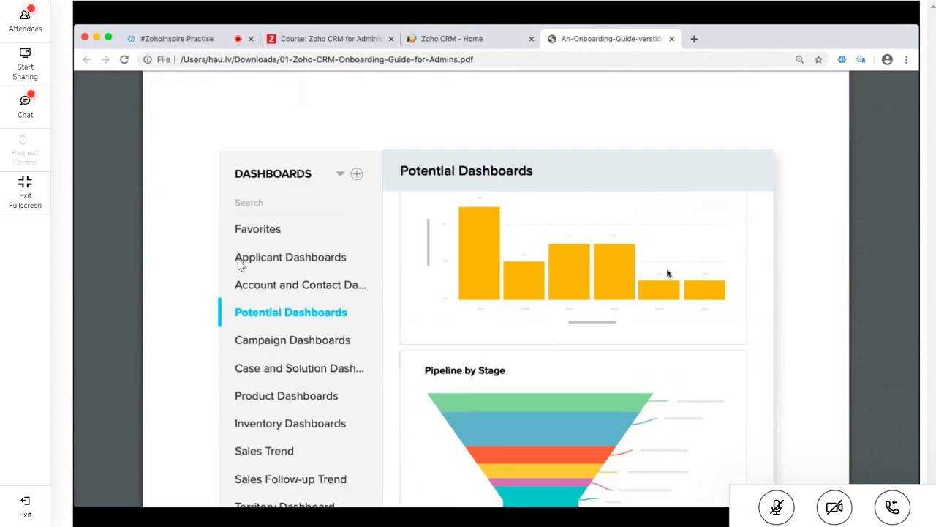
{"action": "scroll", "coordinate": [659, 301], "scroll_direction": "down", "scroll_amount": 1}
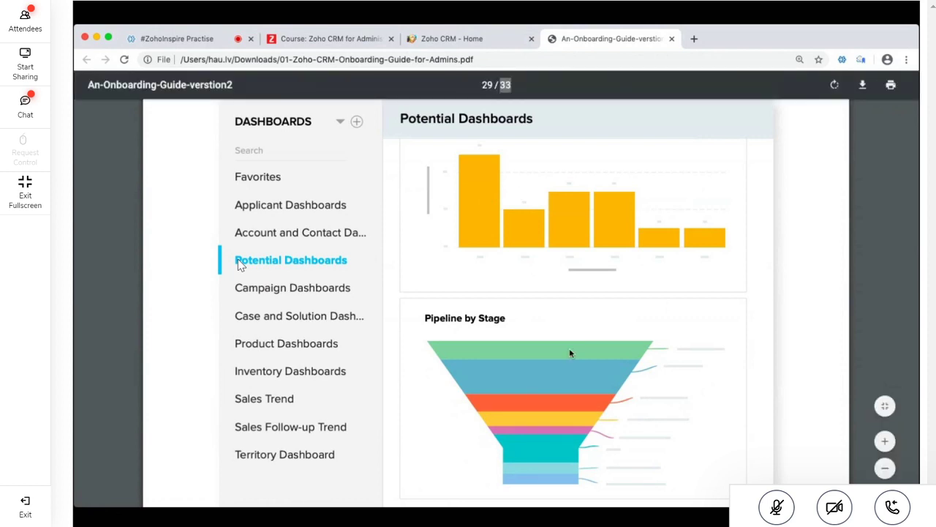
{"action": "scroll", "coordinate": [570, 353], "scroll_direction": "down", "scroll_amount": 1}
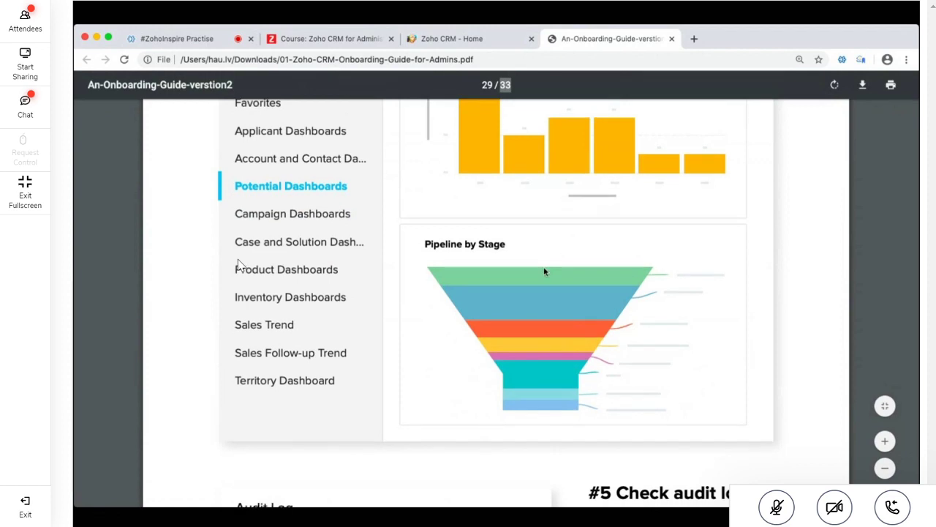
{"action": "triple_click", "coordinate": [464, 245]}
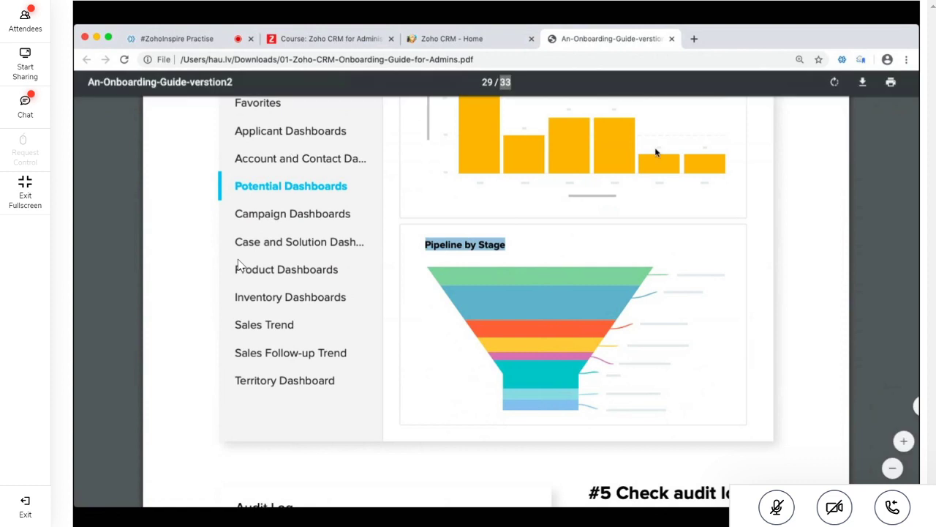
Continue scrolling through Dashboards to the '#5 Check audit logs' section on page 29
{"action": "scroll", "coordinate": [561, 304], "scroll_direction": "up", "scroll_amount": 3}
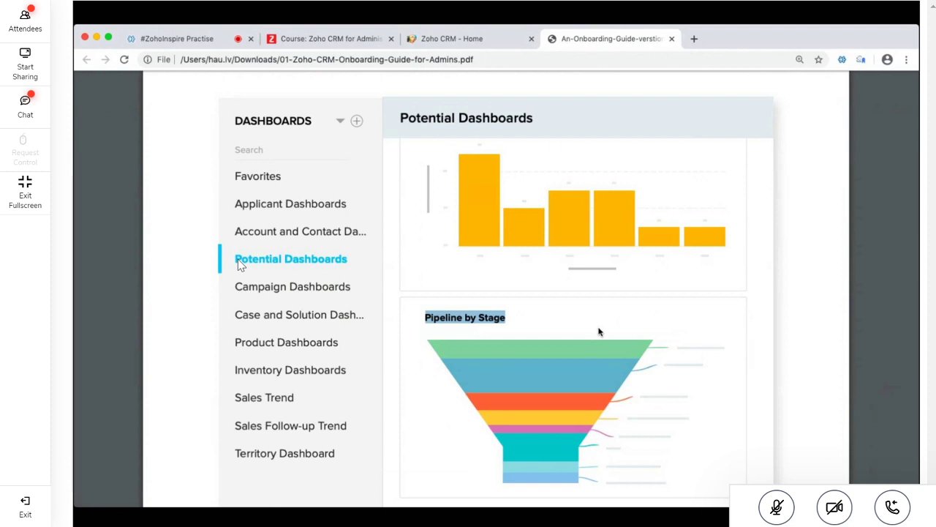
{"action": "scroll", "coordinate": [598, 331], "scroll_direction": "down", "scroll_amount": 3}
{"action": "scroll", "coordinate": [599, 332], "scroll_direction": "down", "scroll_amount": 10}
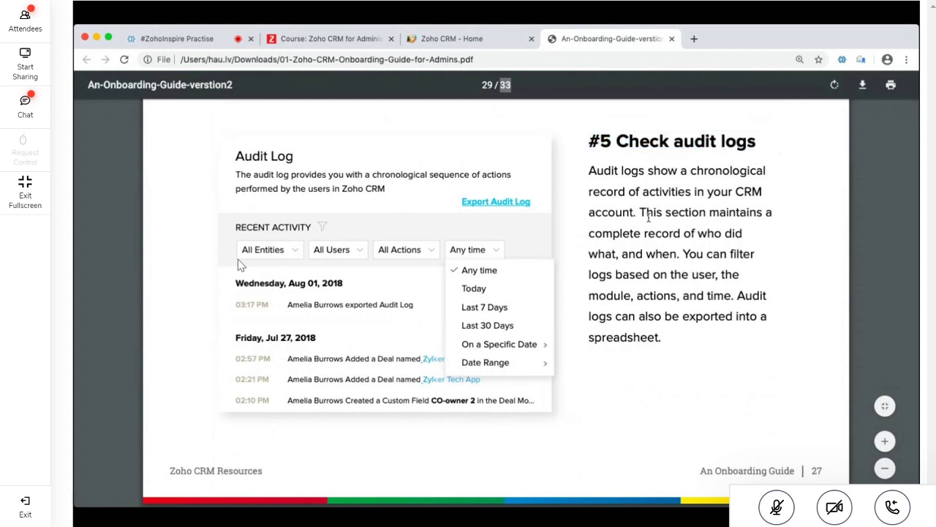
{"action": "scroll", "coordinate": [647, 217], "scroll_direction": "down", "scroll_amount": 1}
{"action": "scroll", "coordinate": [647, 218], "scroll_direction": "up", "scroll_amount": 1}
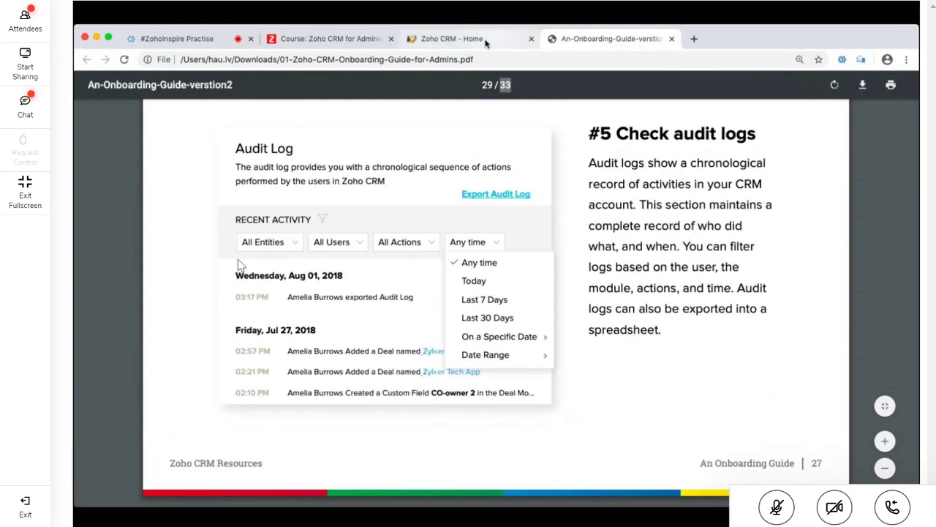
In Zoho CRM Setup, go to Data Administration > Audit Log
{"action": "left_click", "coordinate": [531, 44]}
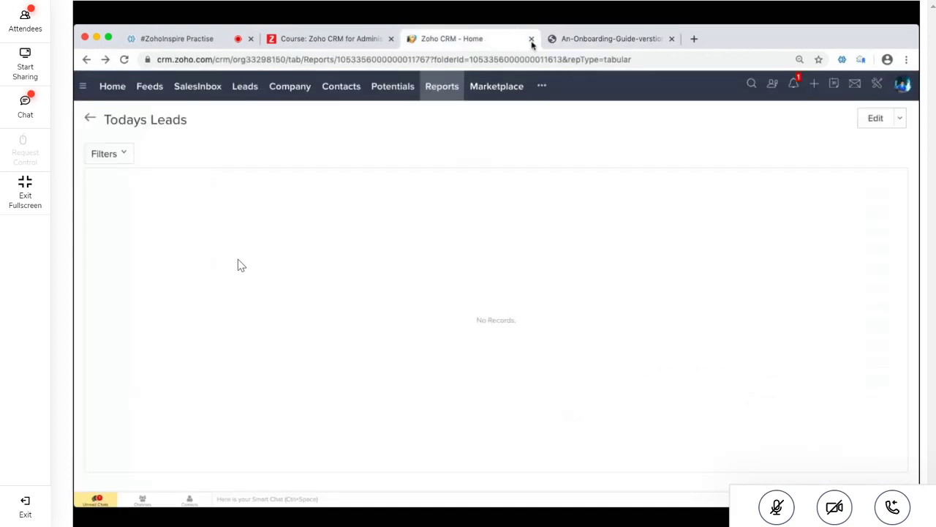
{"action": "left_click", "coordinate": [875, 84]}
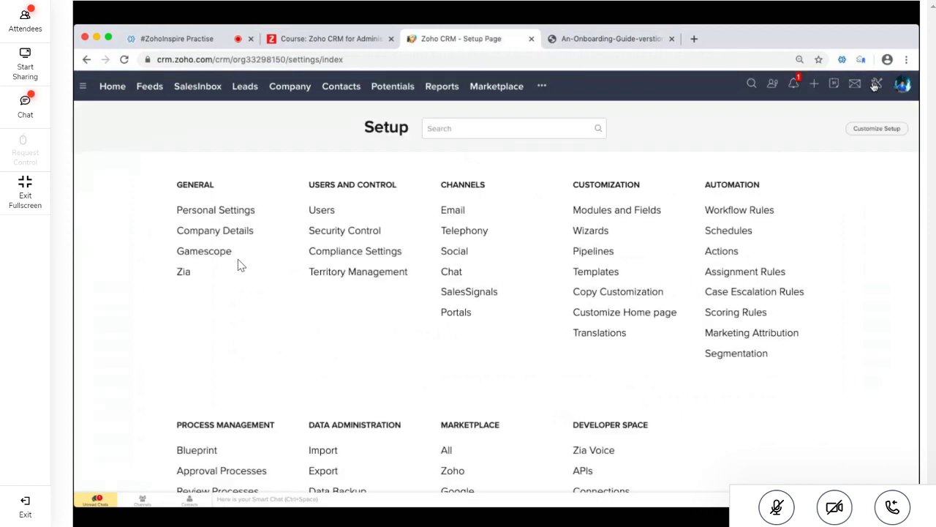
{"action": "scroll", "coordinate": [376, 261], "scroll_direction": "down", "scroll_amount": 3}
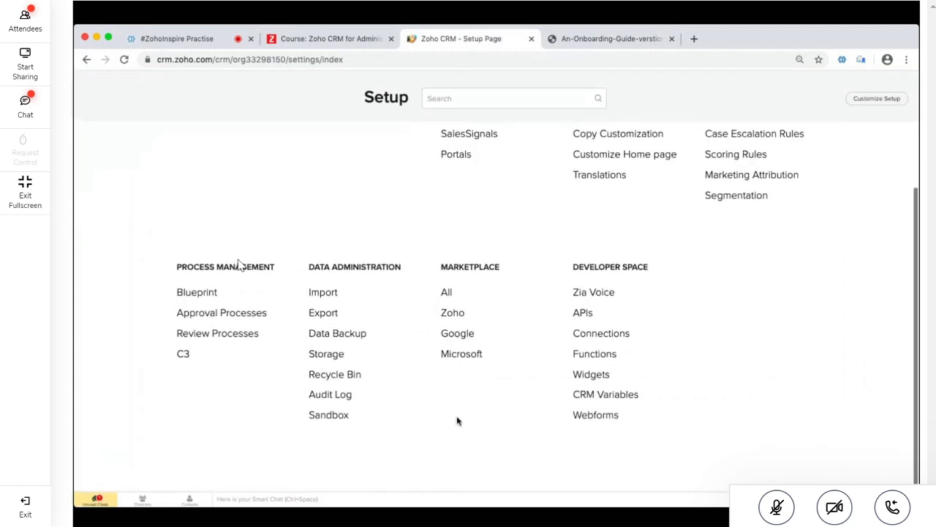
{"action": "left_click", "coordinate": [332, 395]}
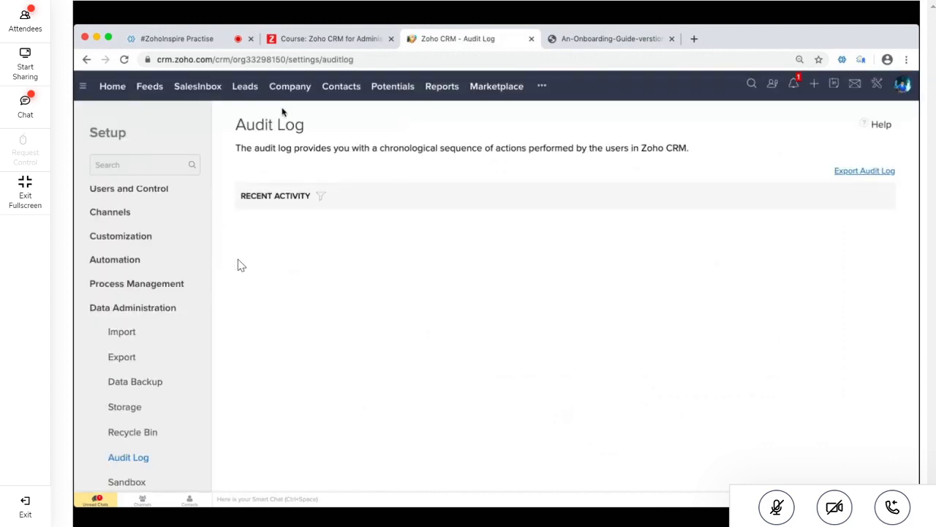
Highlight the latest audit entries: Potential updates, the Contact entry and the lead-to-contact conversion
{"action": "triple_click", "coordinate": [261, 124]}
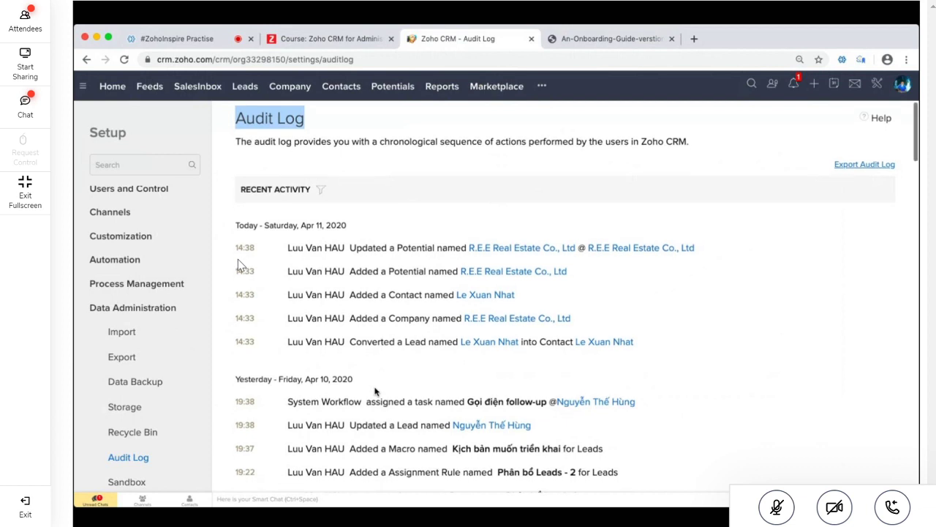
{"action": "scroll", "coordinate": [334, 282], "scroll_direction": "down", "scroll_amount": 1}
{"action": "scroll", "coordinate": [334, 282], "scroll_direction": "up", "scroll_amount": 1}
{"action": "triple_click", "coordinate": [315, 254]}
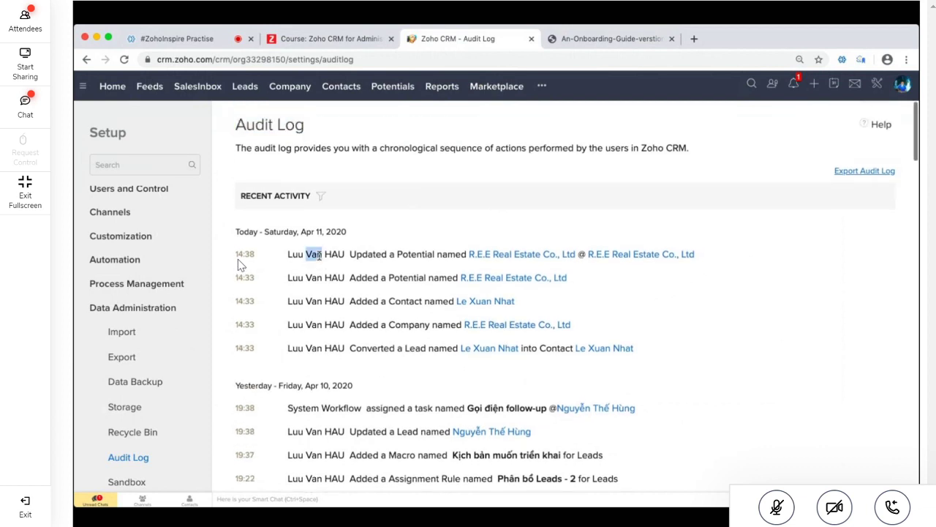
{"action": "left_click", "coordinate": [392, 253]}
{"action": "triple_click", "coordinate": [392, 253]}
{"action": "double_click", "coordinate": [430, 254]}
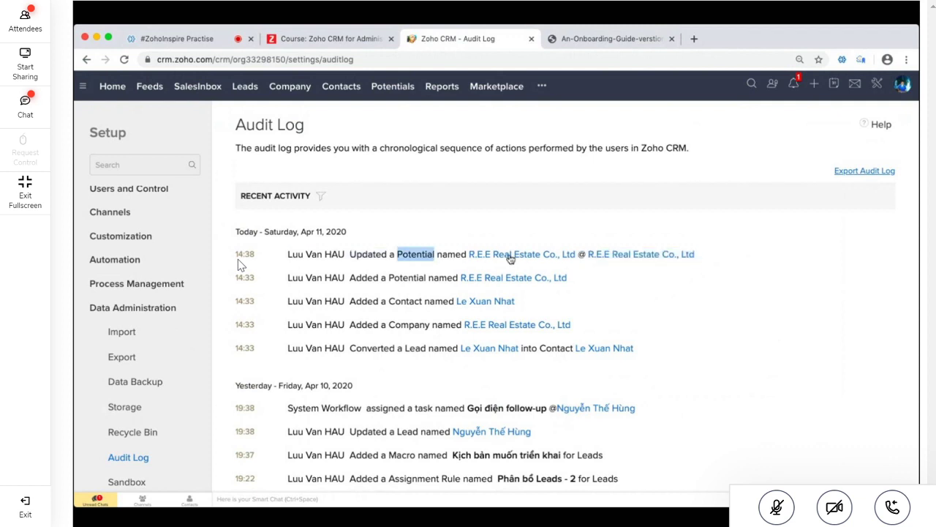
{"action": "double_click", "coordinate": [419, 278]}
{"action": "left_click", "coordinate": [420, 289]}
{"action": "double_click", "coordinate": [405, 302]}
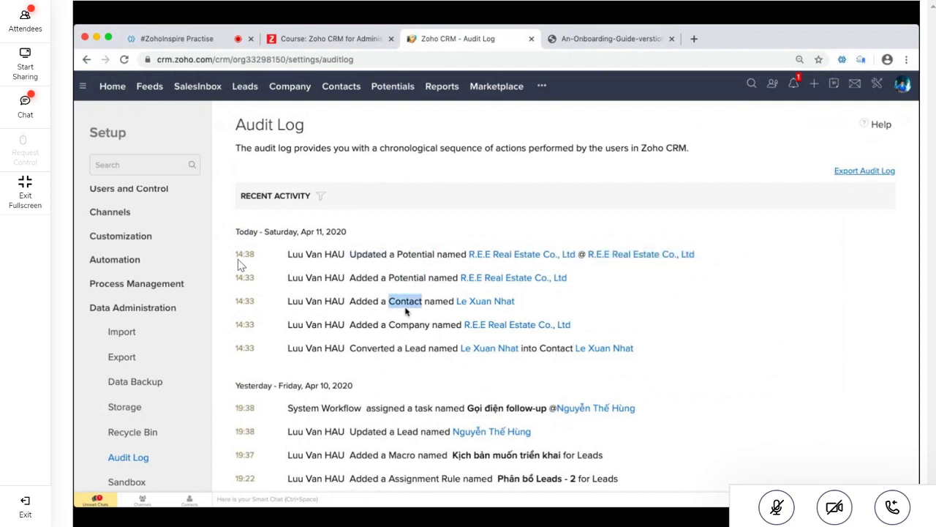
{"action": "left_click", "coordinate": [406, 311]}
{"action": "triple_click", "coordinate": [385, 350]}
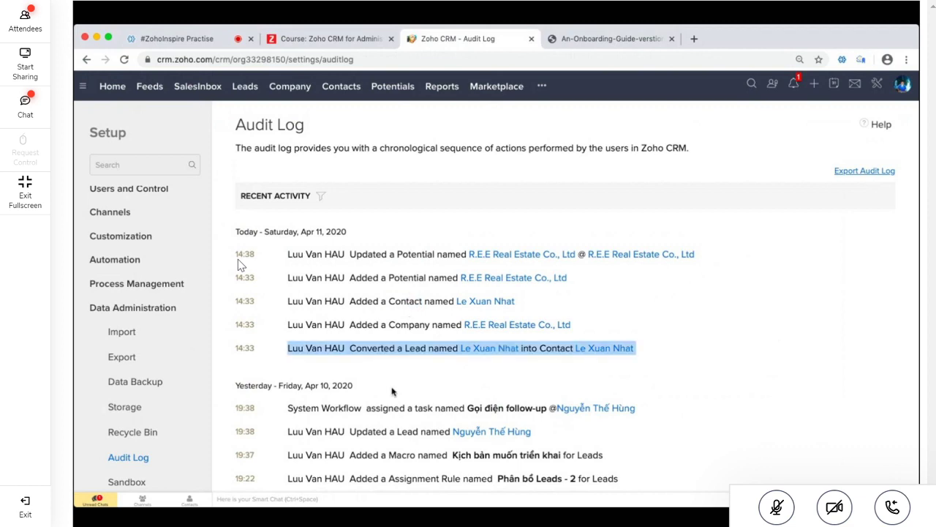
Highlight the oldest entries' 18:31 time and the Apr 03 and Apr 02, 2020 dates, then return to the meeting
{"action": "scroll", "coordinate": [400, 390], "scroll_direction": "down", "scroll_amount": 1}
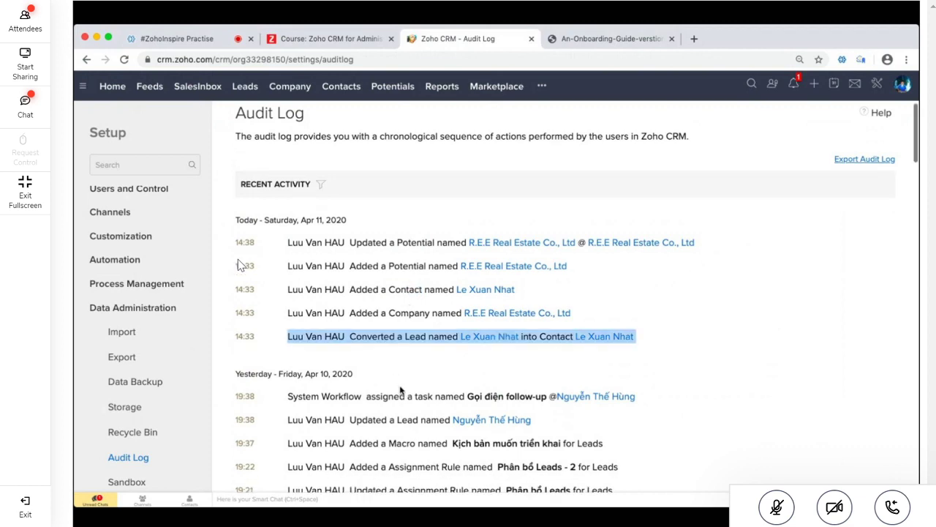
{"action": "scroll", "coordinate": [400, 390], "scroll_direction": "down", "scroll_amount": 15}
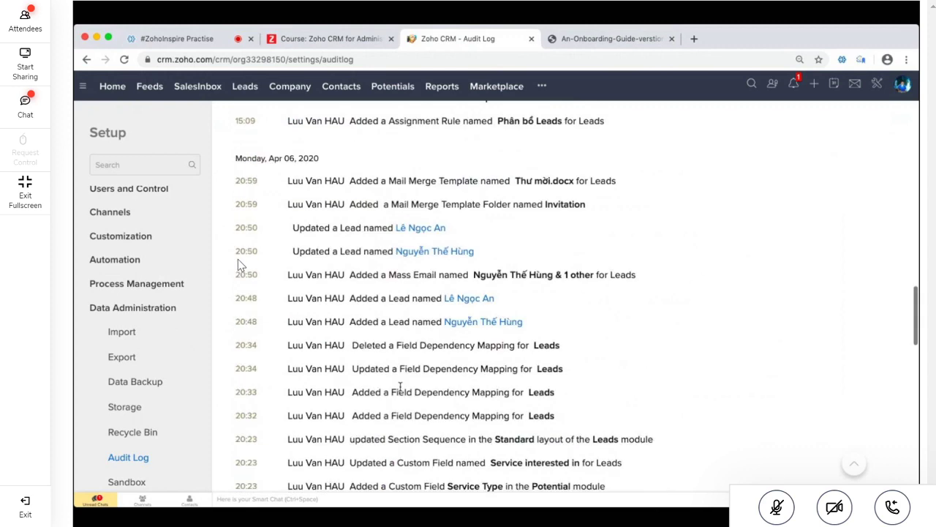
{"action": "scroll", "coordinate": [400, 387], "scroll_direction": "down", "scroll_amount": 10}
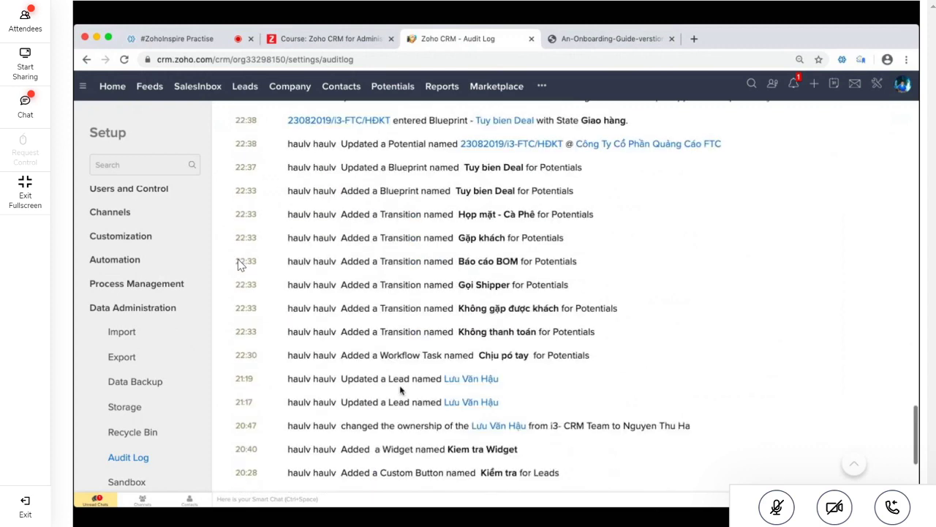
{"action": "scroll", "coordinate": [400, 390], "scroll_direction": "down", "scroll_amount": 5}
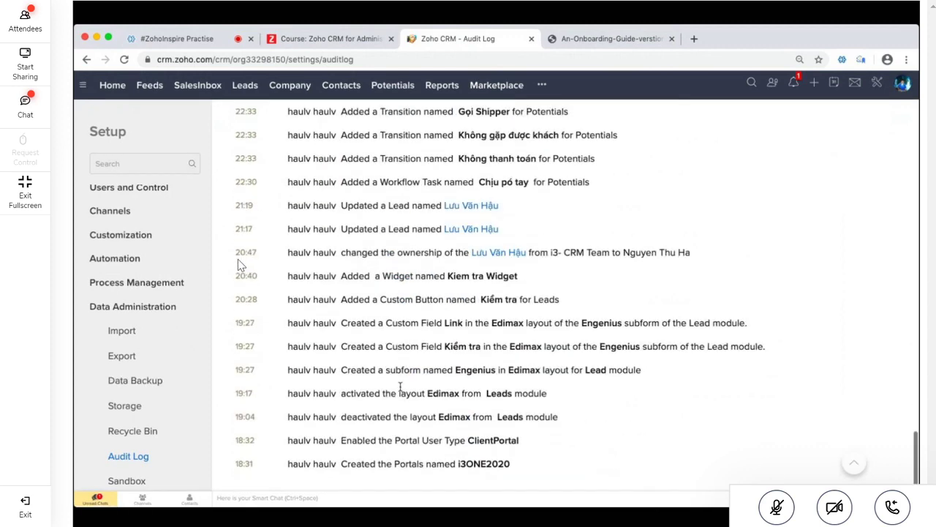
{"action": "double_click", "coordinate": [242, 464]}
{"action": "scroll", "coordinate": [293, 471], "scroll_direction": "up", "scroll_amount": 3}
{"action": "scroll", "coordinate": [302, 477], "scroll_direction": "down", "scroll_amount": 3}
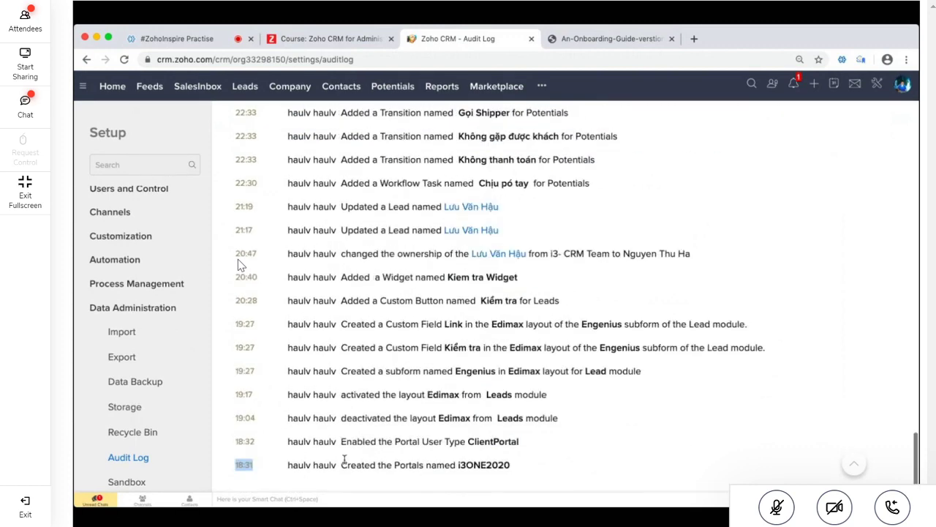
{"action": "scroll", "coordinate": [344, 459], "scroll_direction": "up", "scroll_amount": 10}
{"action": "left_click_drag", "start_coordinate": [304, 231], "coordinate": [234, 238]}
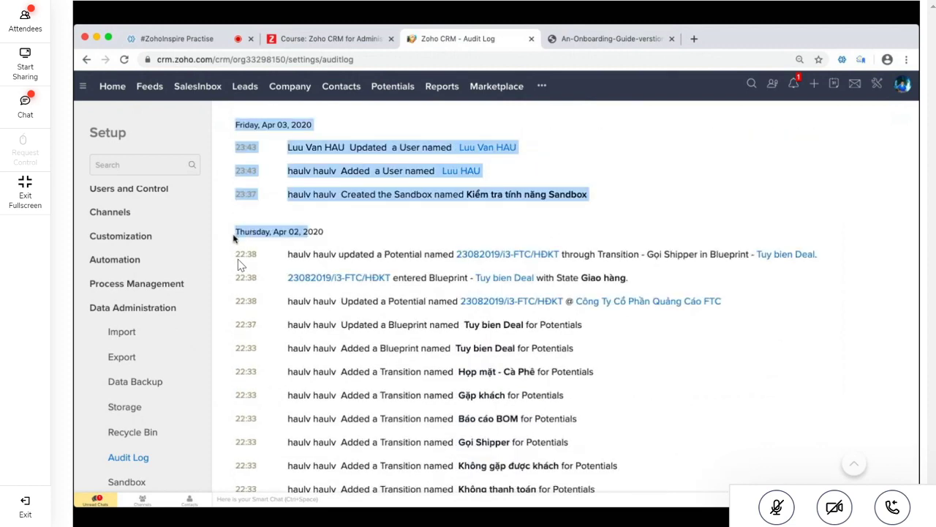
{"action": "triple_click", "coordinate": [285, 237]}
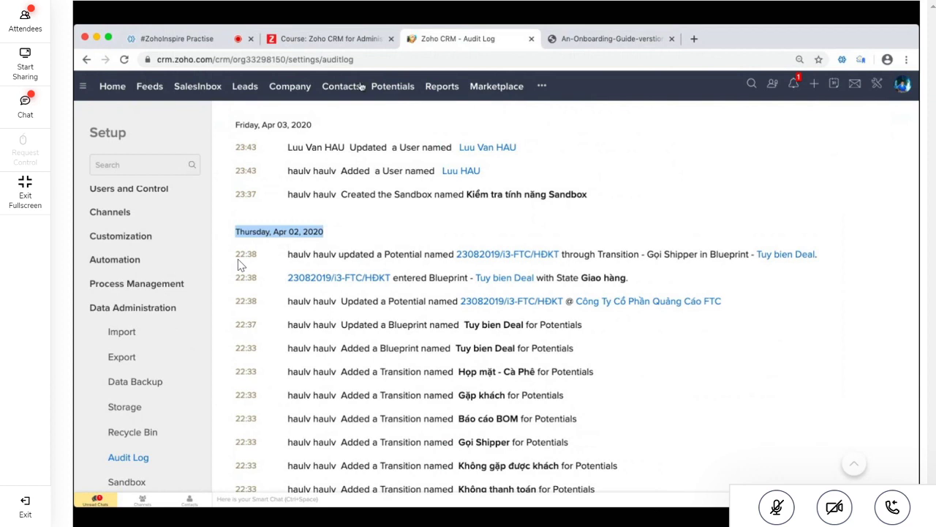
{"action": "left_click", "coordinate": [186, 40]}
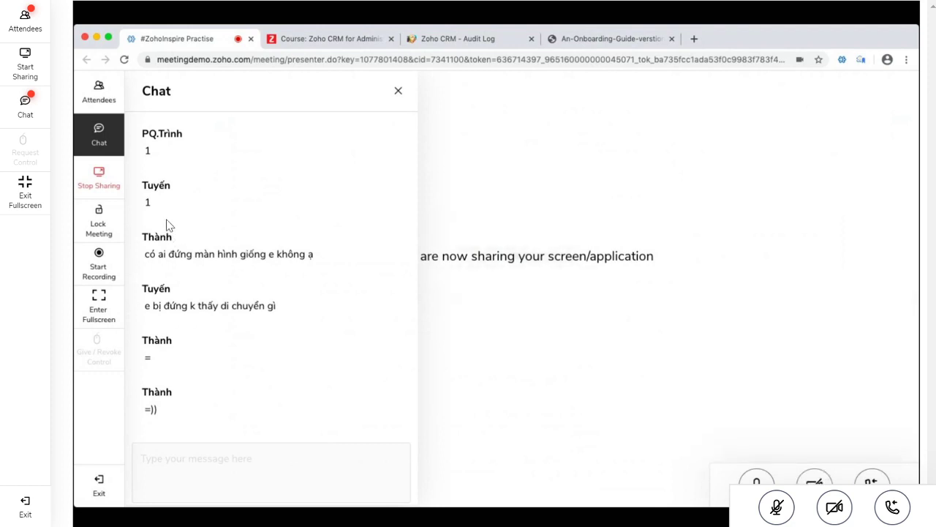
Scroll back through the meeting chat and select the newly posted YouTube link text
{"action": "left_click", "coordinate": [25, 109]}
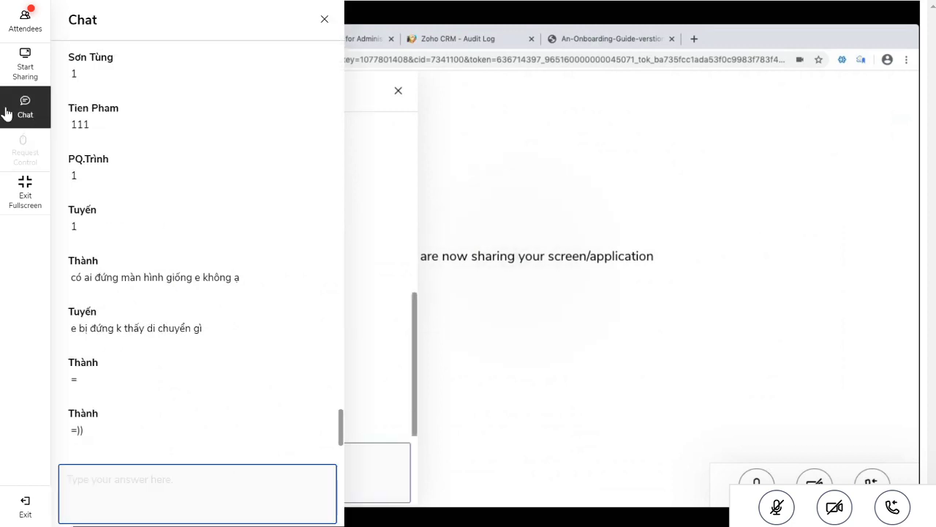
{"action": "left_click", "coordinate": [6, 110]}
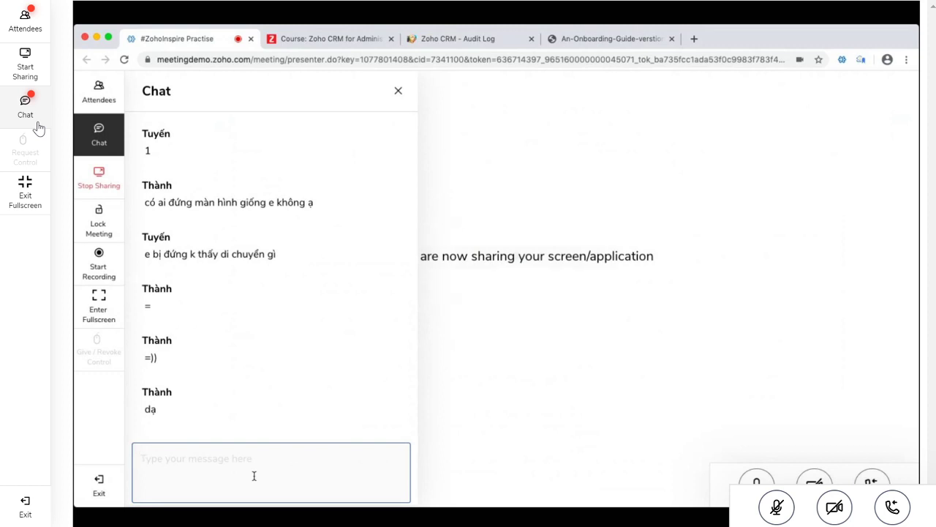
{"action": "scroll", "coordinate": [287, 353], "scroll_direction": "up", "scroll_amount": 1}
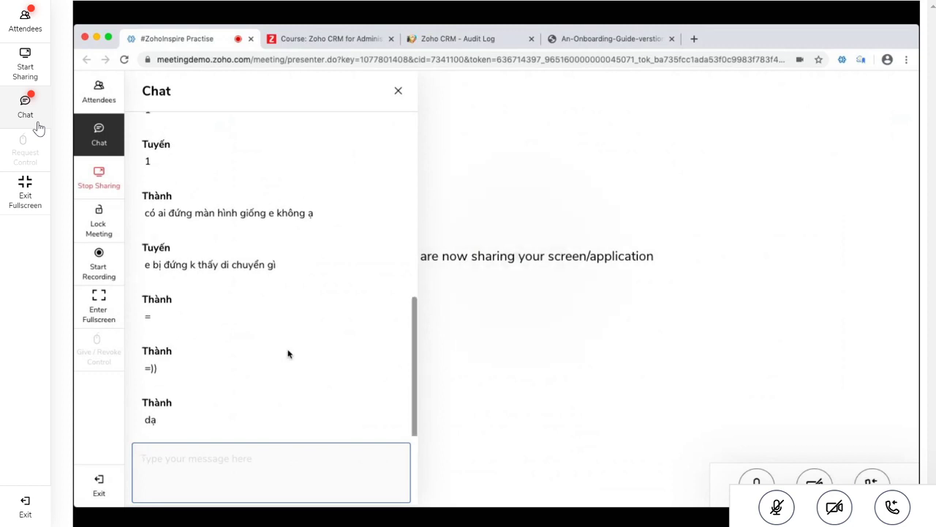
{"action": "scroll", "coordinate": [287, 354], "scroll_direction": "up", "scroll_amount": 10}
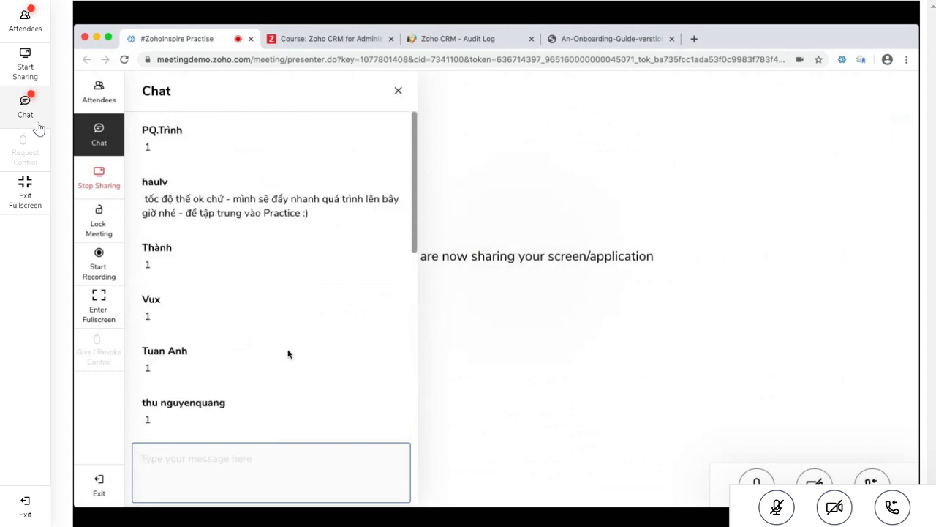
{"action": "scroll", "coordinate": [287, 354], "scroll_direction": "down", "scroll_amount": 10}
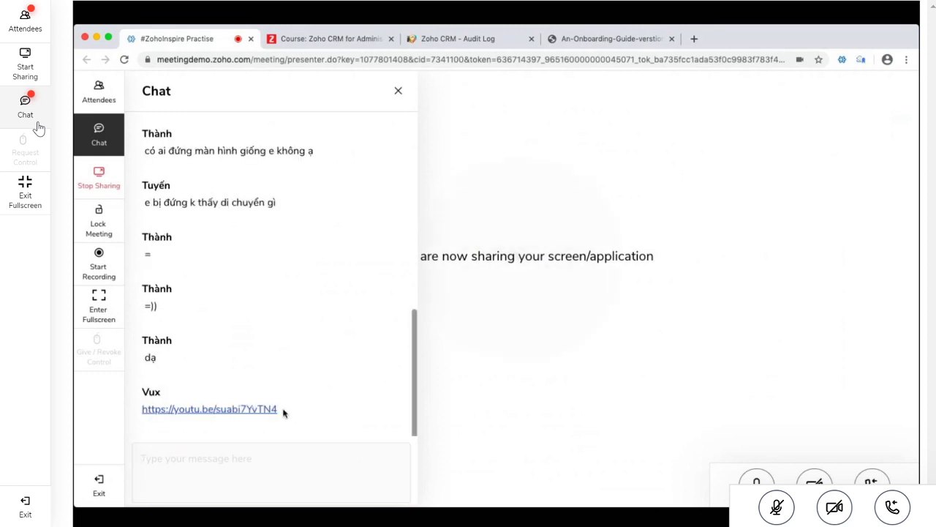
{"action": "left_click_drag", "start_coordinate": [283, 412], "coordinate": [142, 414]}
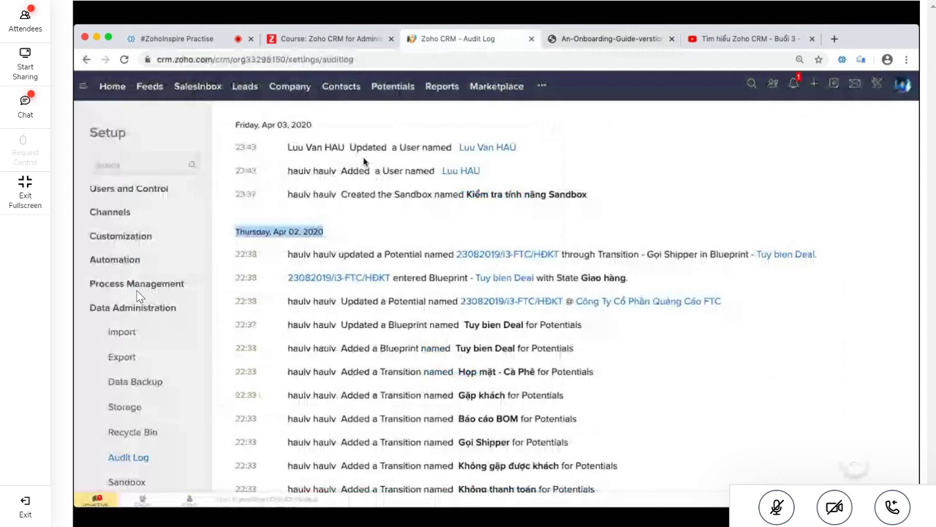
Post the replies 'đúng k ạ' and 'ừ' in the meeting chat
{"action": "left_click", "coordinate": [25, 106]}
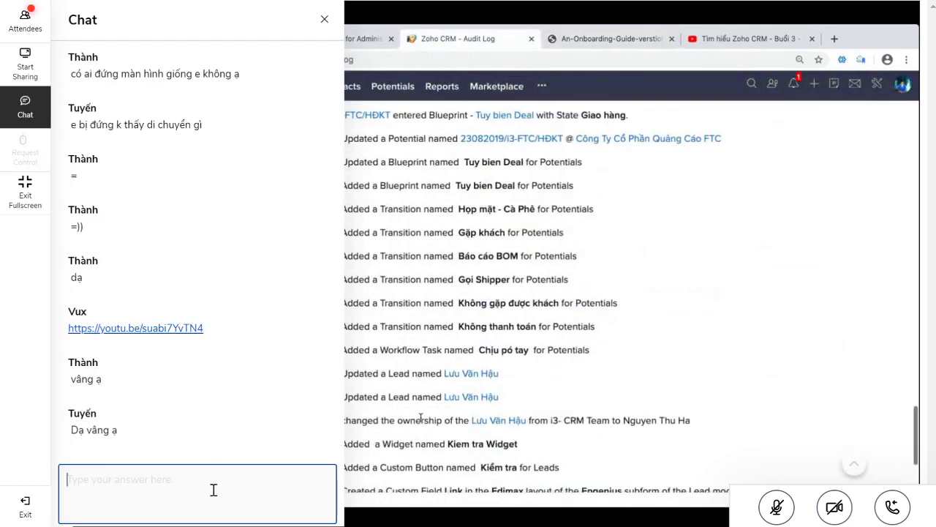
{"action": "type", "text": "đúng k"}
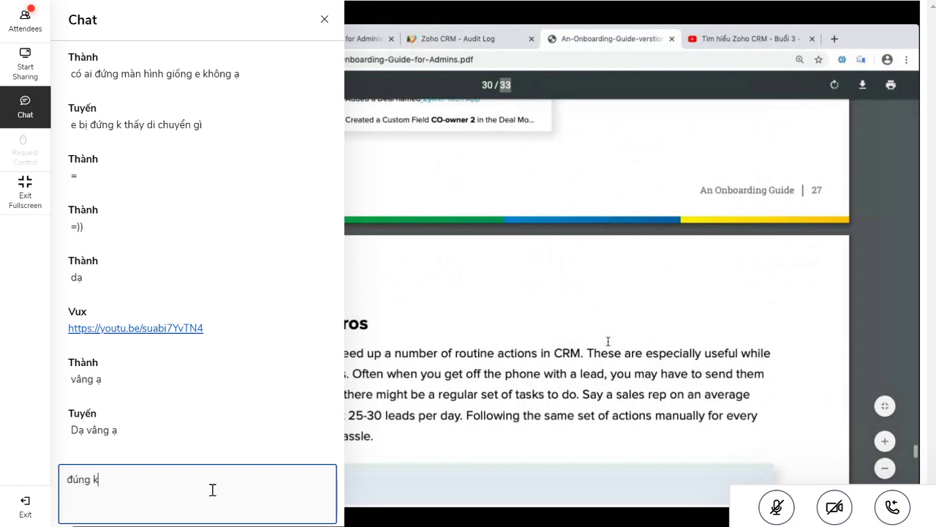
{"action": "type", "text": " ạ"}
{"action": "key", "text": "Return"}
{"action": "type", "text": "ừ"}
{"action": "key", "text": "Return"}
Draft 'mạng nhà em đang lag nên livestream', delete it unsent, and close the chat
{"action": "type", "text": "mạng nhà em "}
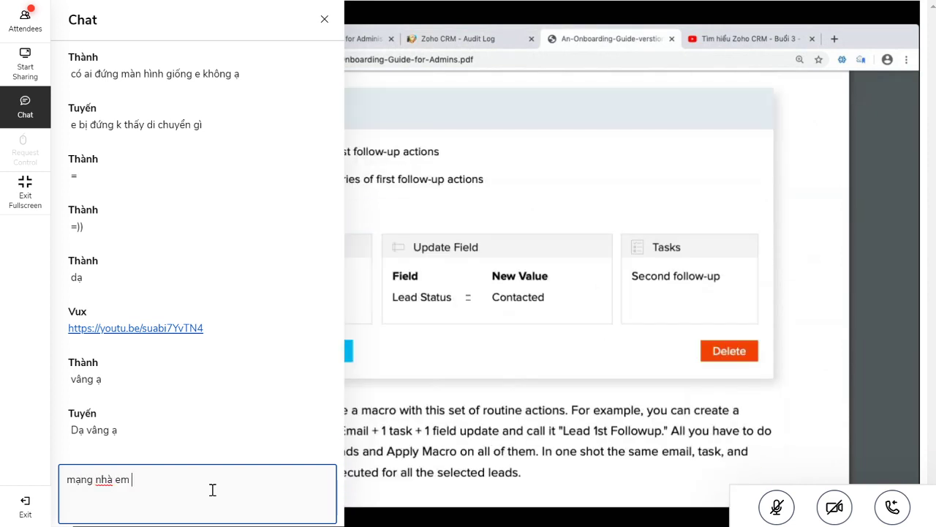
{"action": "type", "text": "đang lag nên livestream"}
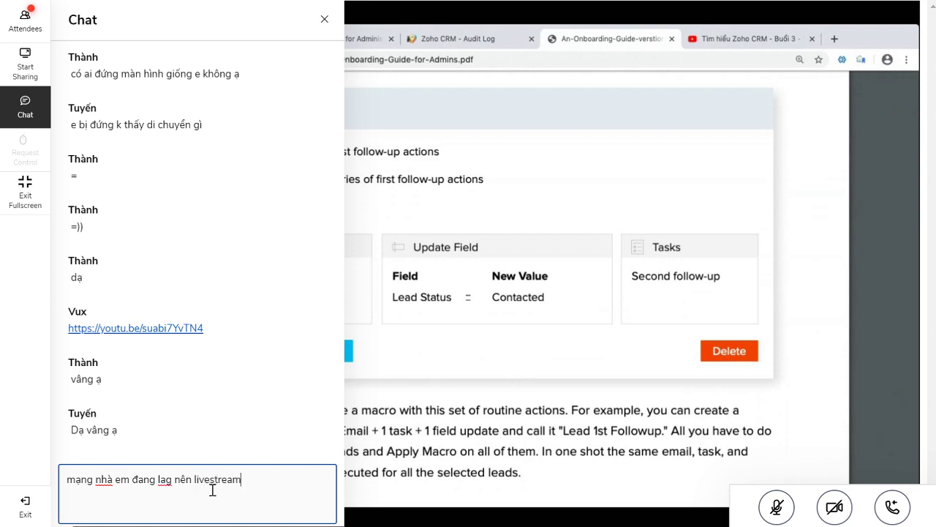
{"action": "key", "text": "ctrl+a"}
{"action": "key", "text": "BackSpace"}
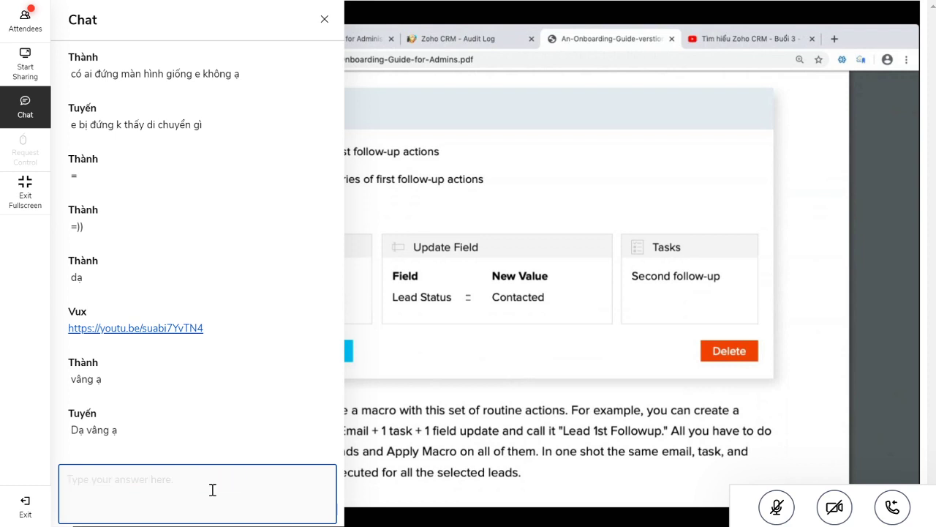
{"action": "left_click", "coordinate": [324, 20]}
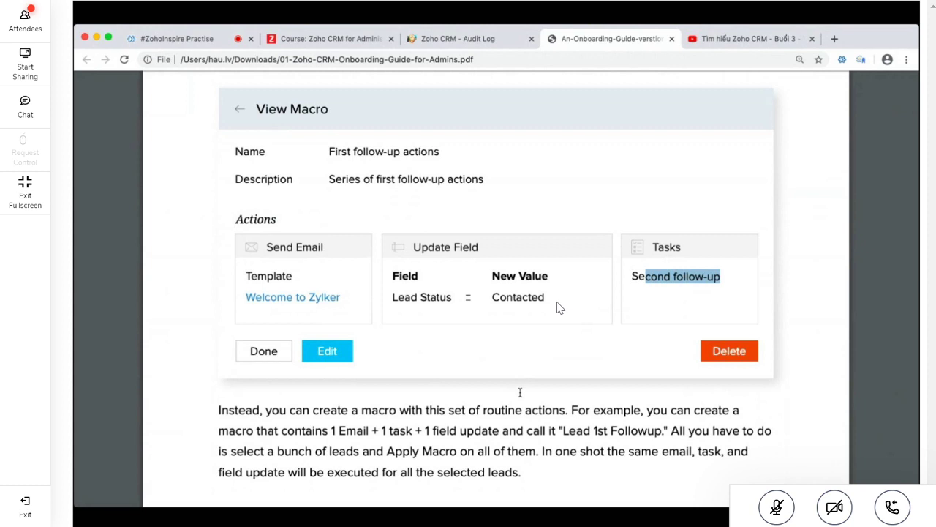
{"action": "key", "text": "ctrl+shift+Tab"}
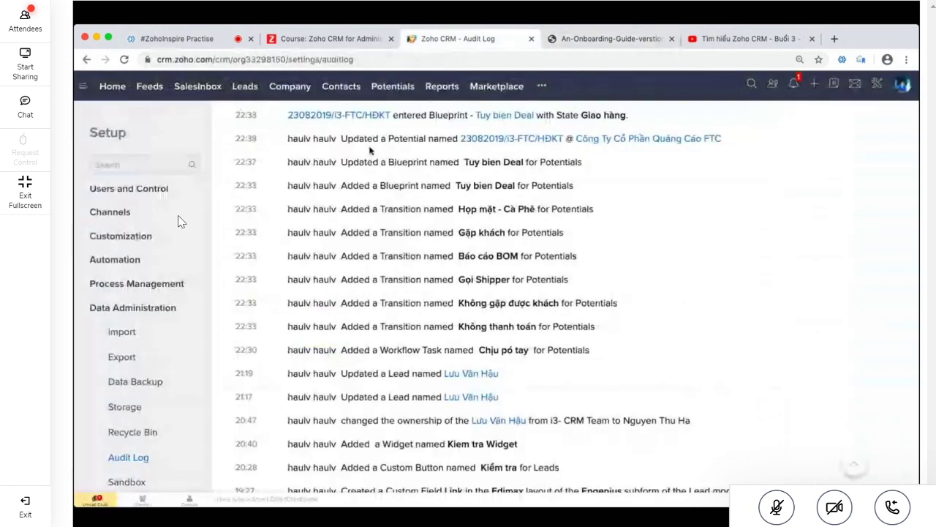
Open the Leads list and show the more-actions (•••) menu on a lead record
{"action": "left_click", "coordinate": [245, 86]}
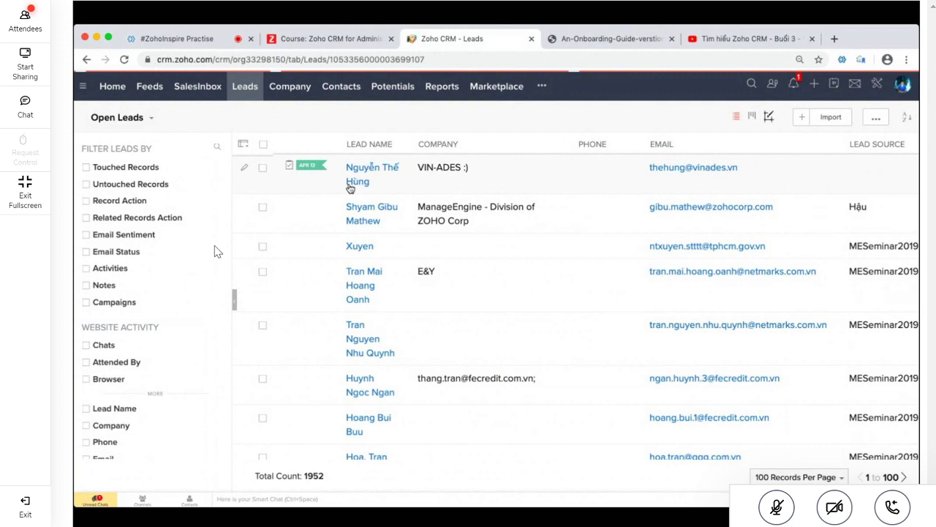
{"action": "left_click", "coordinate": [843, 120]}
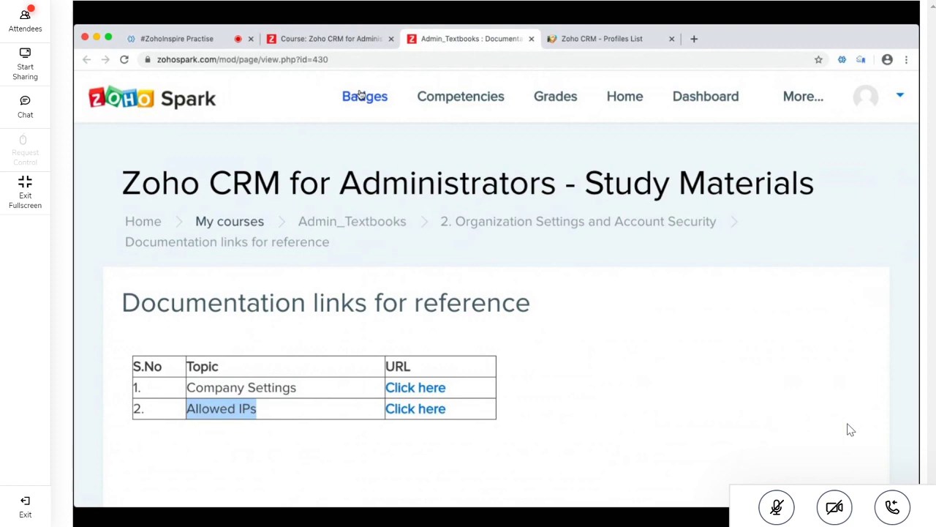
From the course sections overview, open section 3's User Management documentation links page
{"action": "left_click", "coordinate": [346, 38]}
{"action": "scroll", "coordinate": [375, 294], "scroll_direction": "down", "scroll_amount": 3}
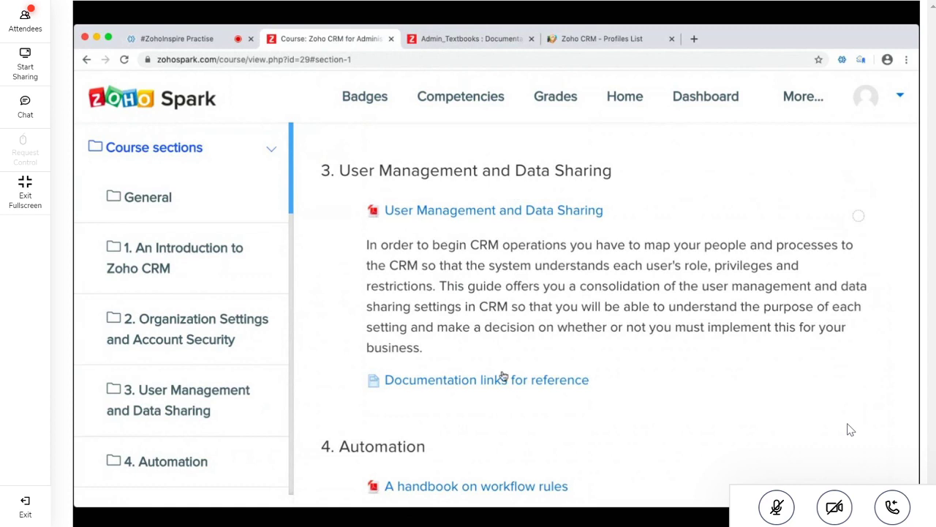
{"action": "left_click_drag", "start_coordinate": [505, 386], "coordinate": [534, 41]}
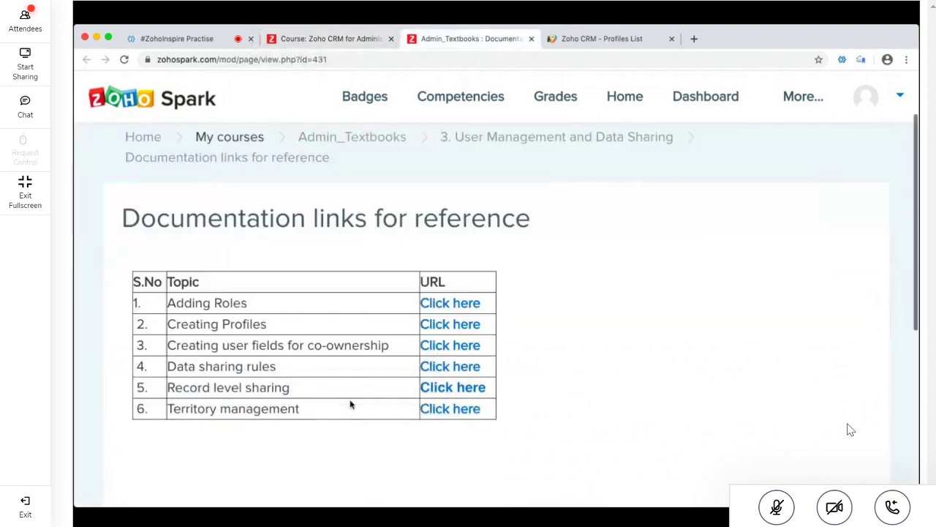
Point out the Adding Roles, Creating Profiles, co-ownership user fields and Data sharing rules topics
{"action": "scroll", "coordinate": [351, 404], "scroll_direction": "down", "scroll_amount": 1}
{"action": "double_click", "coordinate": [233, 271]}
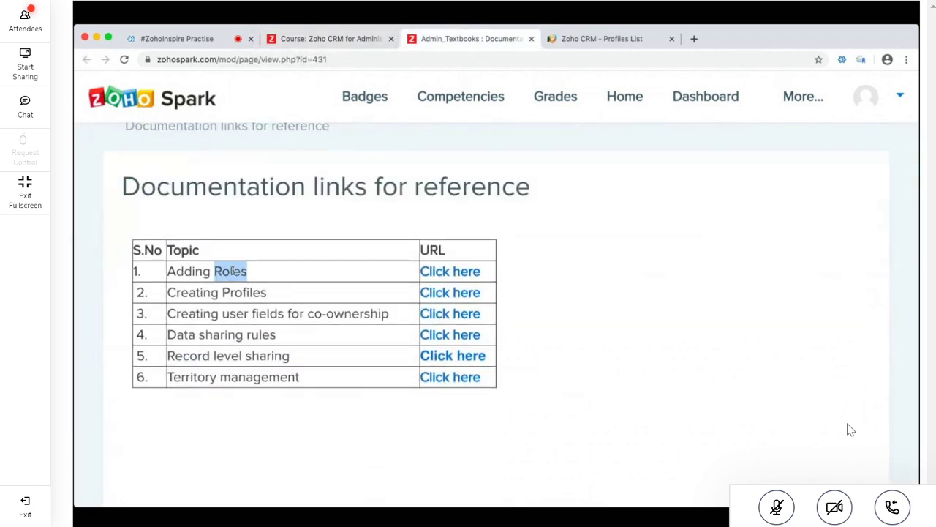
{"action": "triple_click", "coordinate": [234, 293]}
{"action": "triple_click", "coordinate": [241, 314]}
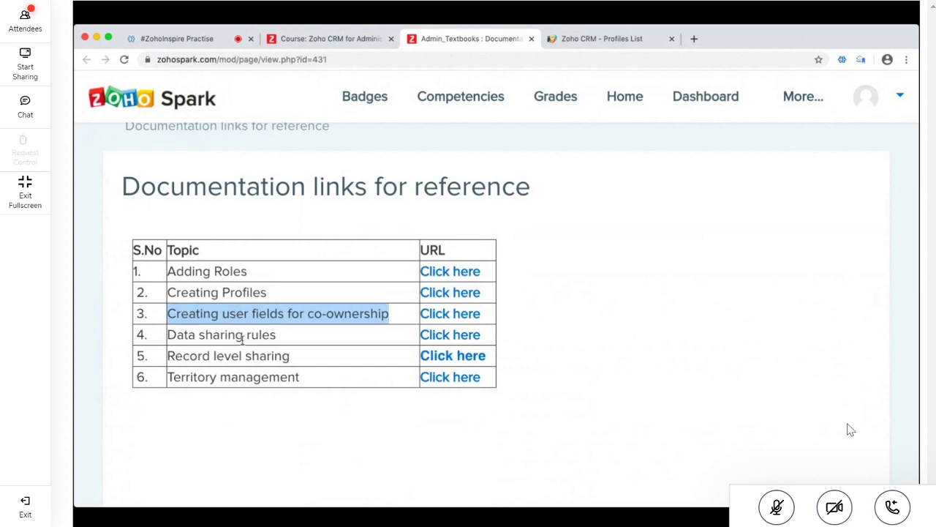
{"action": "triple_click", "coordinate": [281, 314]}
{"action": "double_click", "coordinate": [261, 330]}
{"action": "left_click", "coordinate": [261, 329]}
Point out the Record level sharing and Territory management topics in the reference table
{"action": "triple_click", "coordinate": [260, 355]}
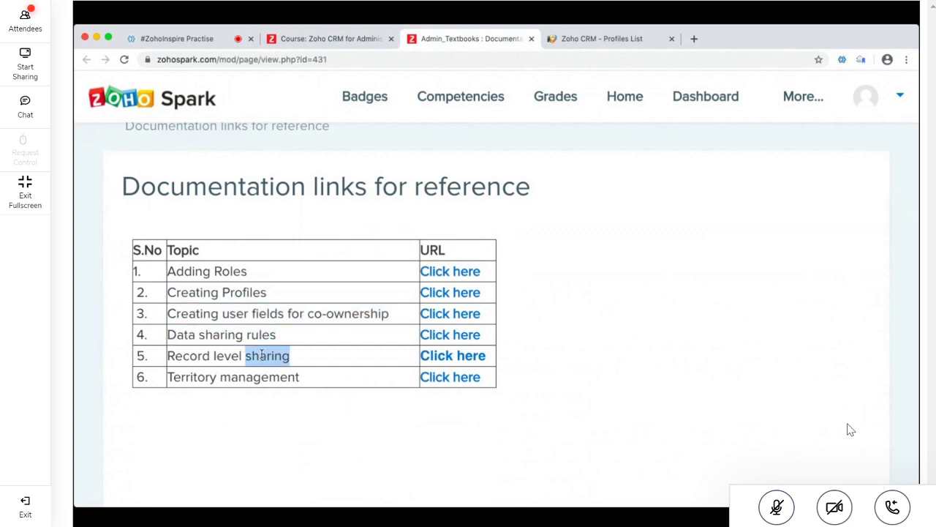
{"action": "left_click", "coordinate": [241, 356]}
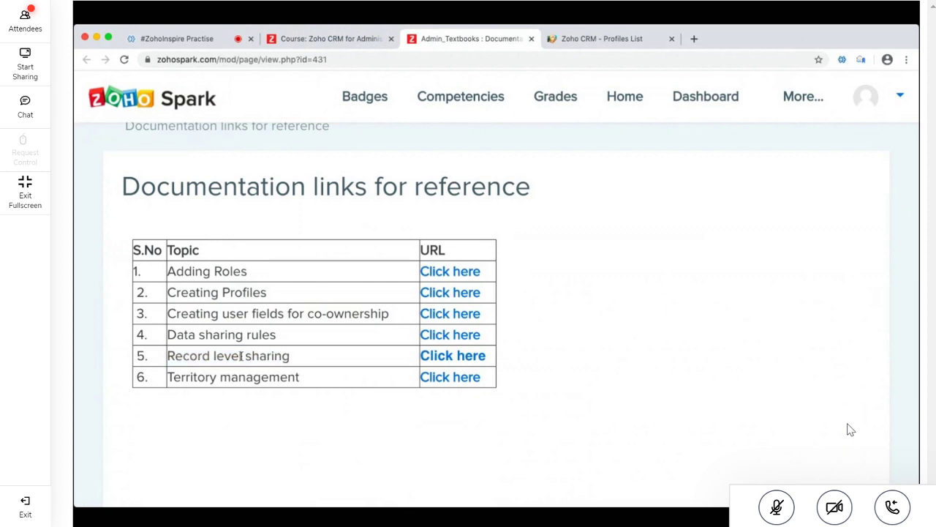
{"action": "left_click_drag", "start_coordinate": [239, 356], "coordinate": [154, 357]}
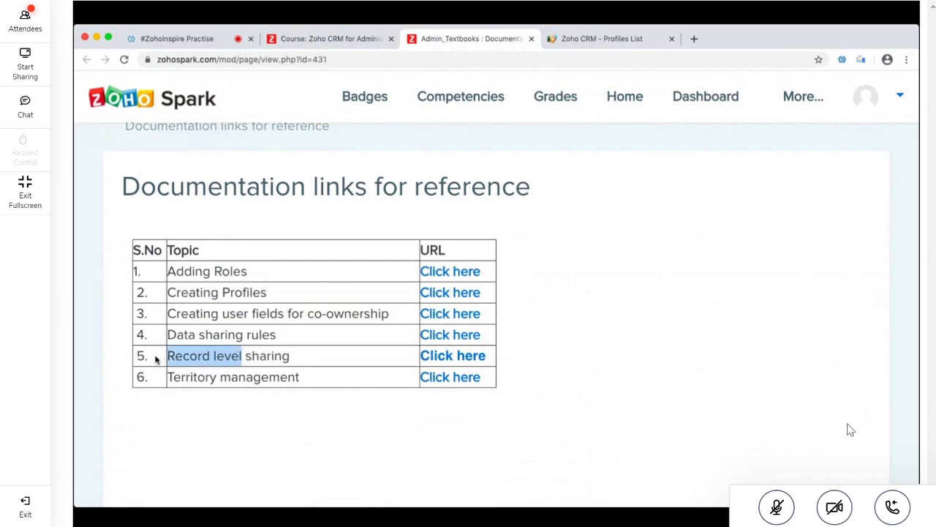
{"action": "left_click", "coordinate": [238, 356]}
{"action": "left_click_drag", "start_coordinate": [212, 355], "coordinate": [298, 356]}
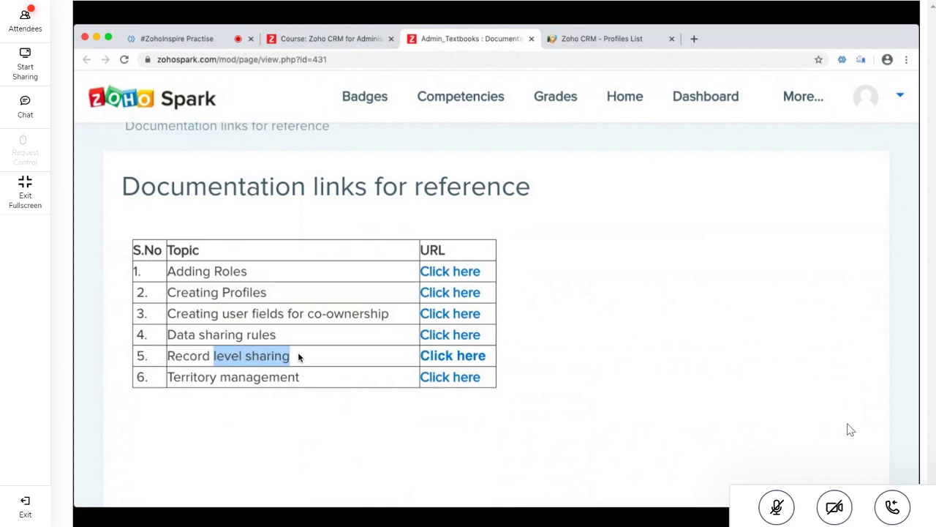
{"action": "left_click_drag", "start_coordinate": [293, 378], "coordinate": [209, 389]}
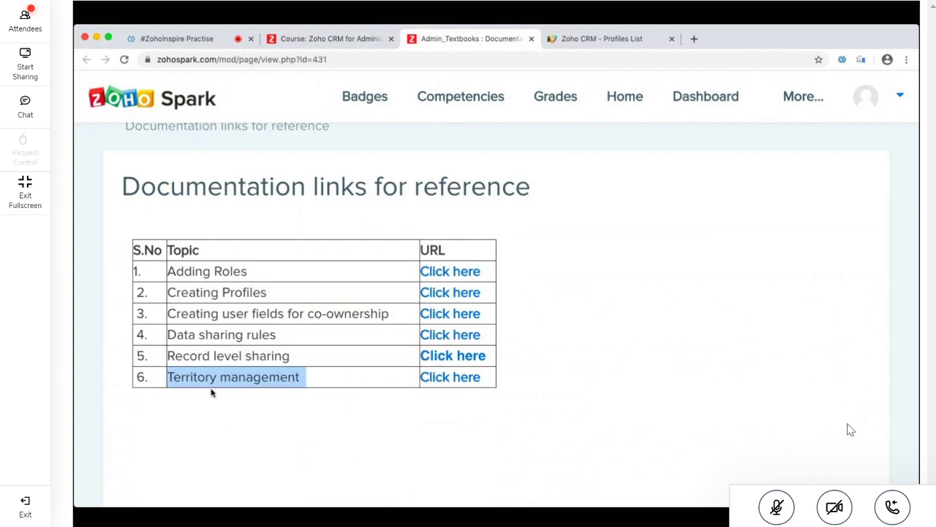
{"action": "left_click", "coordinate": [212, 390]}
{"action": "triple_click", "coordinate": [270, 376]}
Open the Territory Management help article and read through the overview
{"action": "left_click", "coordinate": [451, 377]}
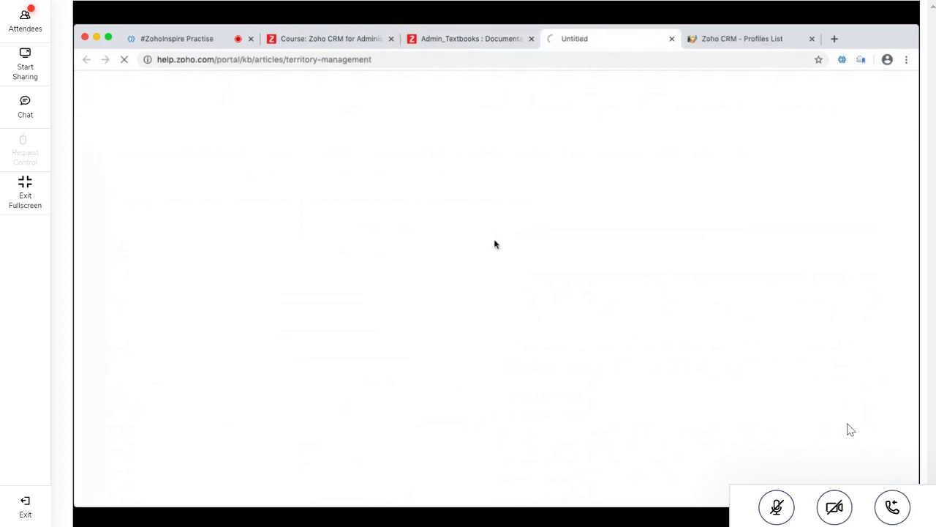
{"action": "left_click", "coordinate": [561, 60]}
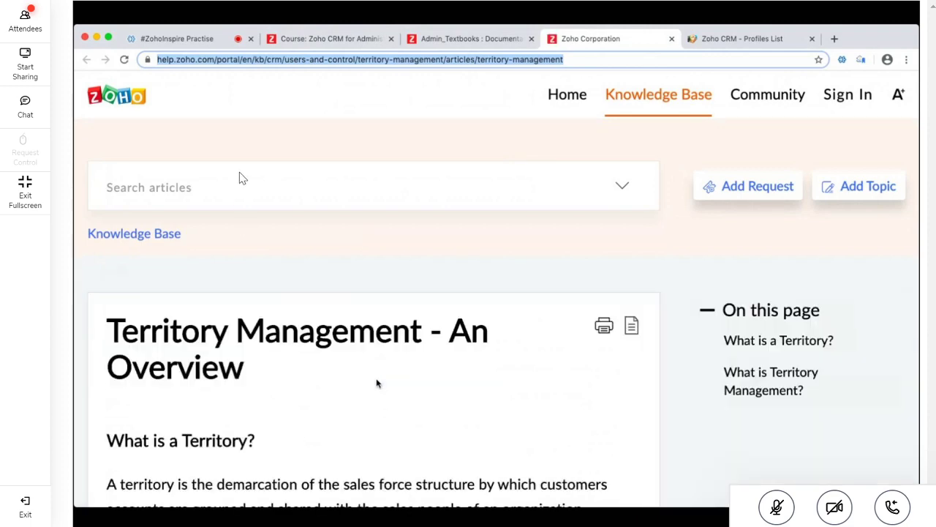
{"action": "scroll", "coordinate": [289, 268], "scroll_direction": "down", "scroll_amount": 6}
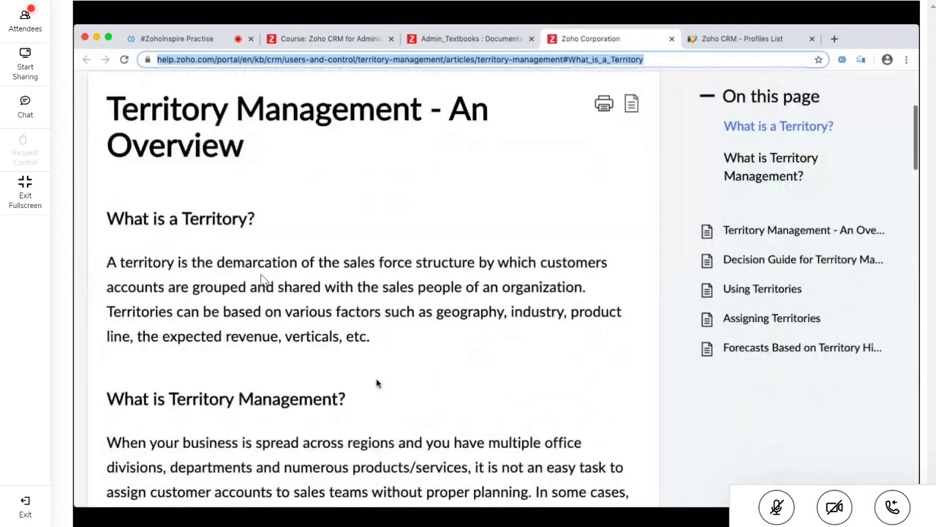
{"action": "scroll", "coordinate": [502, 188], "scroll_direction": "down", "scroll_amount": 3}
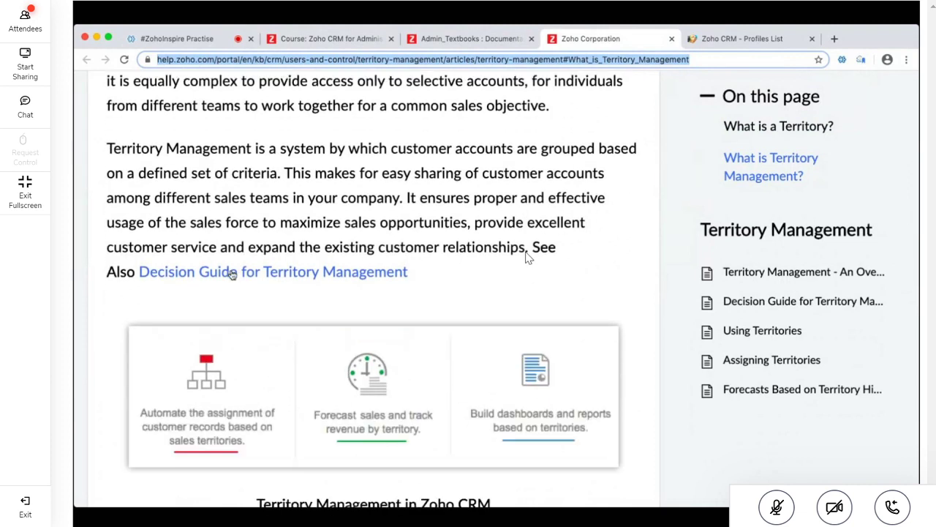
{"action": "scroll", "coordinate": [269, 281], "scroll_direction": "down", "scroll_amount": 2}
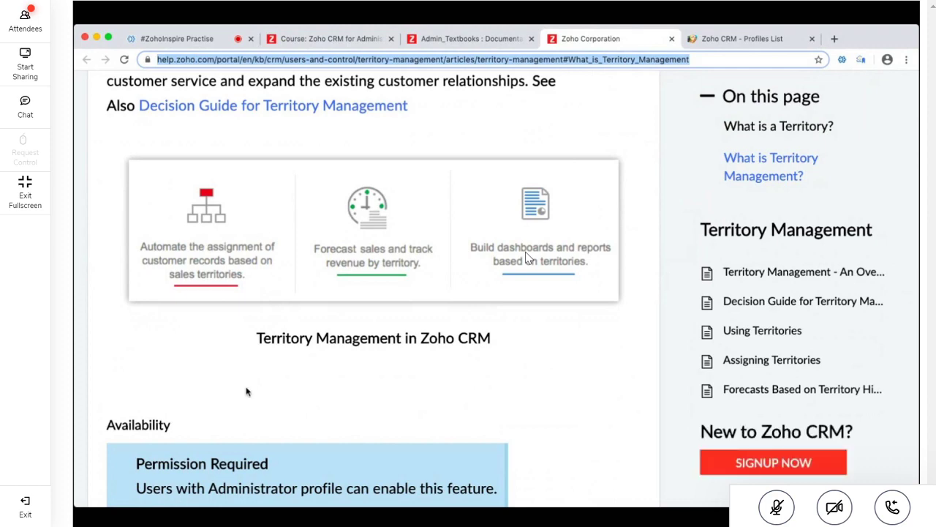
{"action": "scroll", "coordinate": [247, 387], "scroll_direction": "down", "scroll_amount": 3}
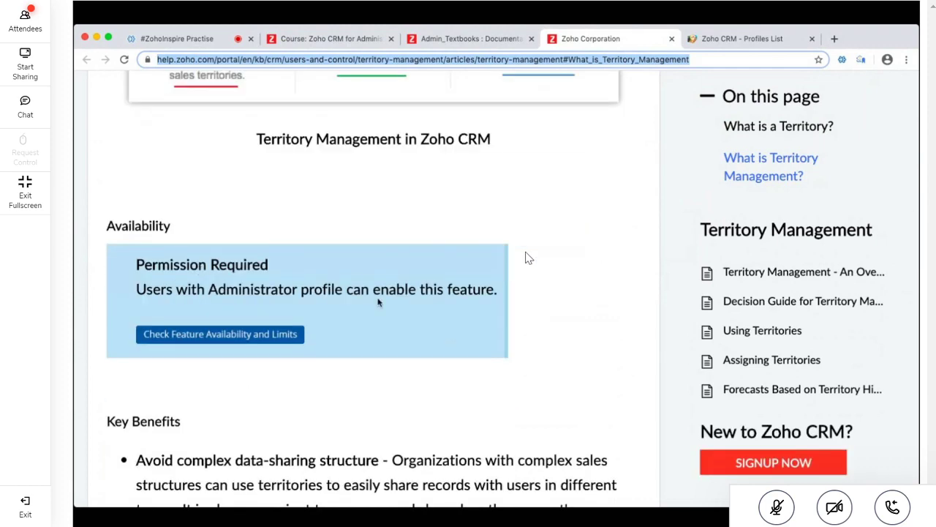
{"action": "scroll", "coordinate": [527, 256], "scroll_direction": "down", "scroll_amount": 4}
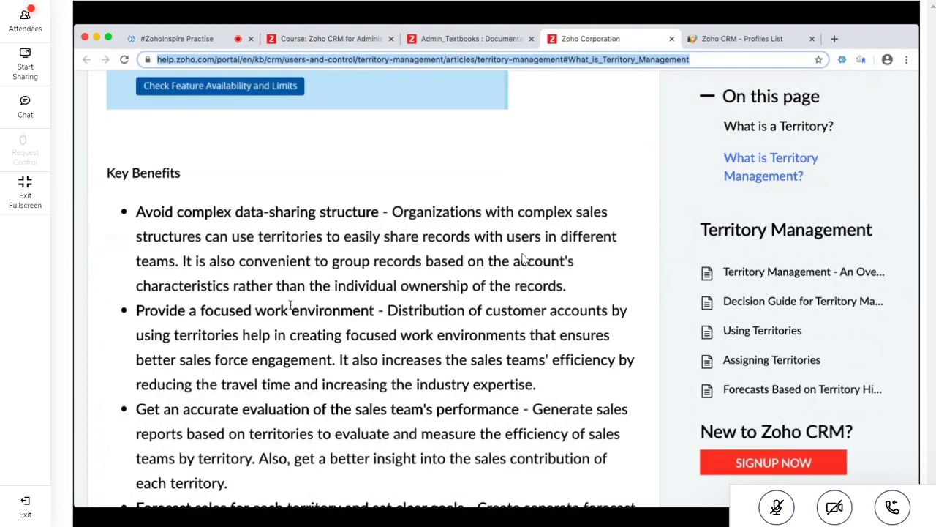
{"action": "scroll", "coordinate": [523, 257], "scroll_direction": "down", "scroll_amount": 10}
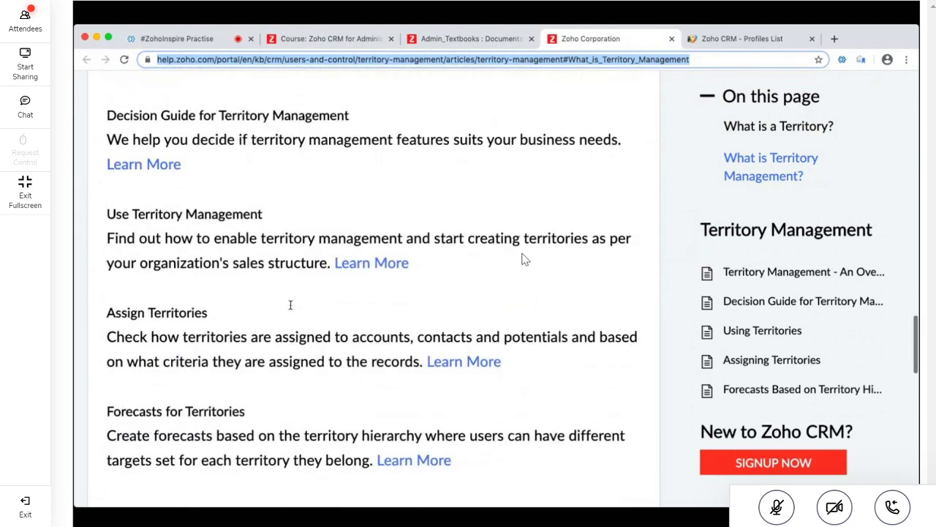
{"action": "scroll", "coordinate": [522, 257], "scroll_direction": "down", "scroll_amount": 5}
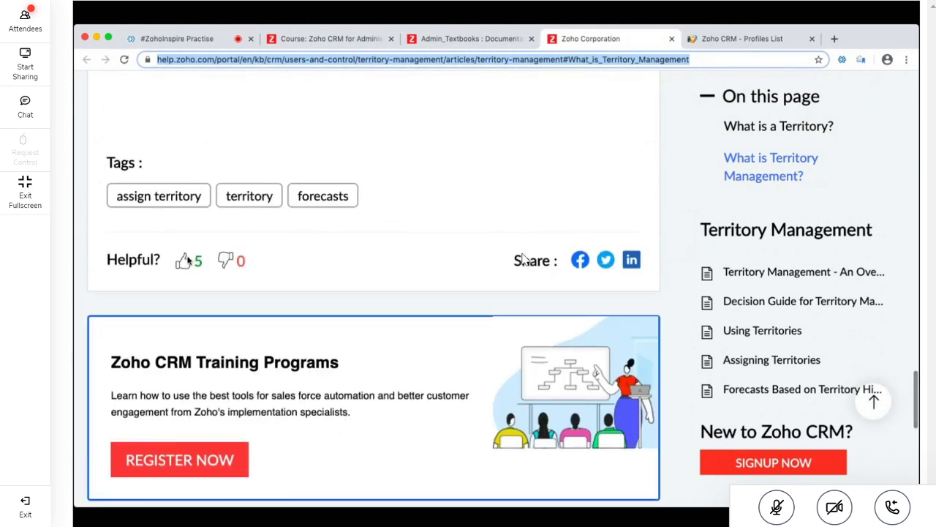
{"action": "scroll", "coordinate": [523, 259], "scroll_direction": "up", "scroll_amount": 20}
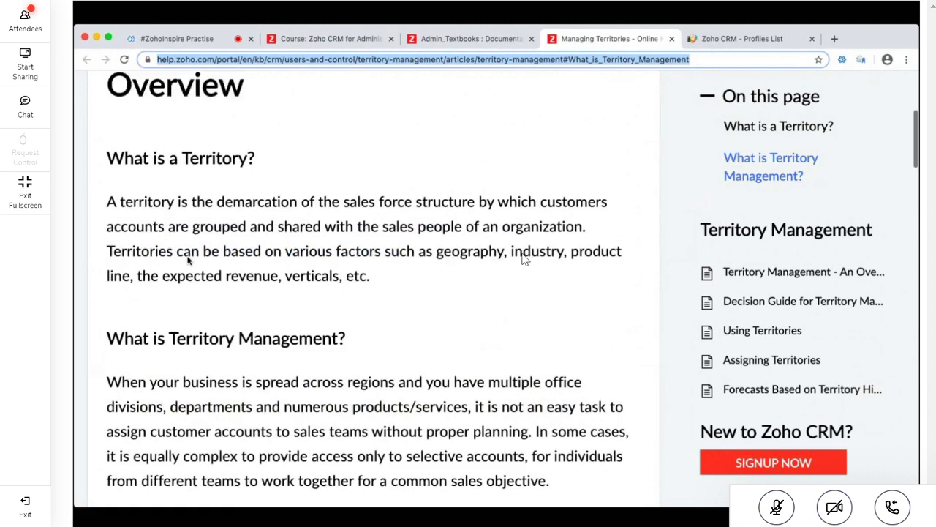
{"action": "scroll", "coordinate": [188, 261], "scroll_direction": "up", "scroll_amount": 3}
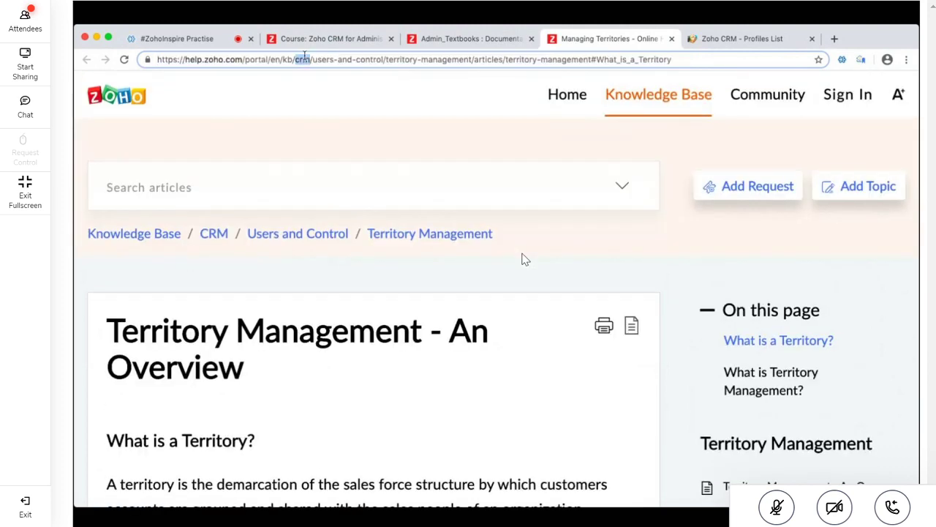
Check the Spark User Management and Data Sharing description, then close the documentation links and territory article tabs
{"action": "left_click", "coordinate": [224, 65]}
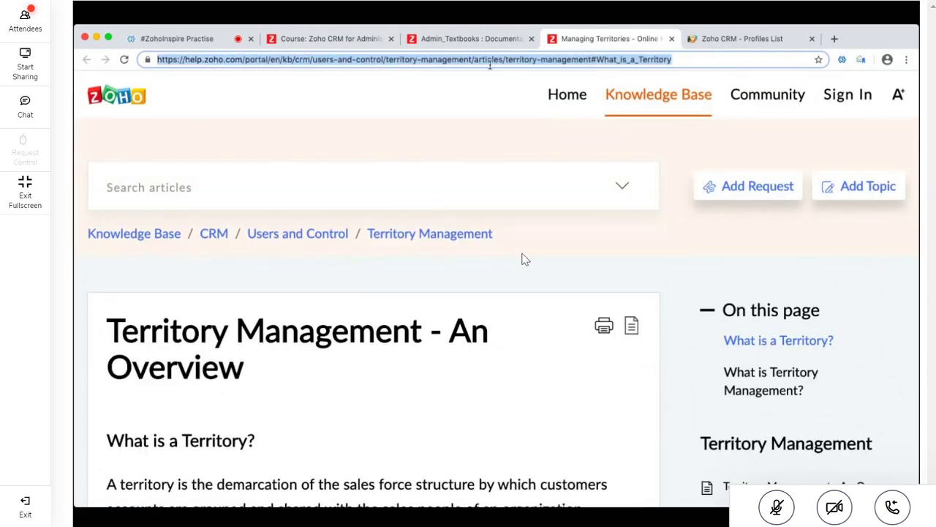
{"action": "left_click", "coordinate": [381, 44]}
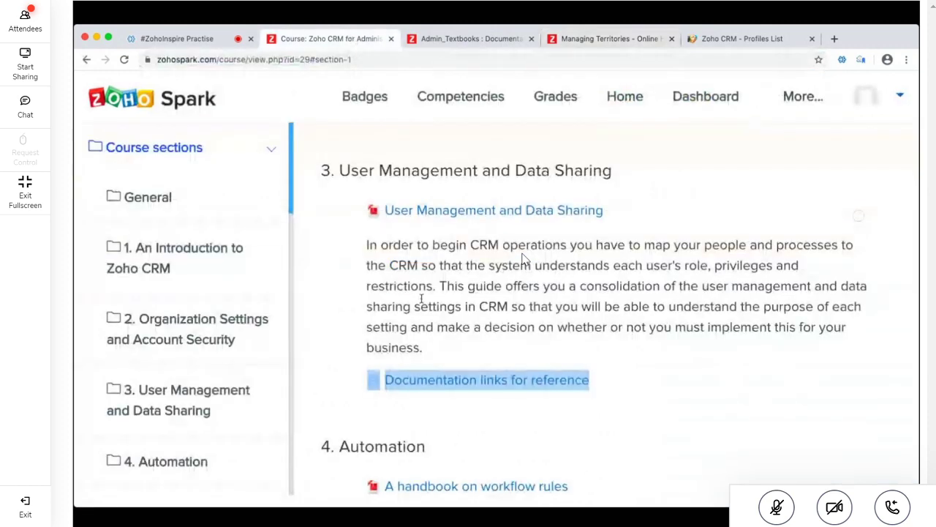
{"action": "triple_click", "coordinate": [531, 307]}
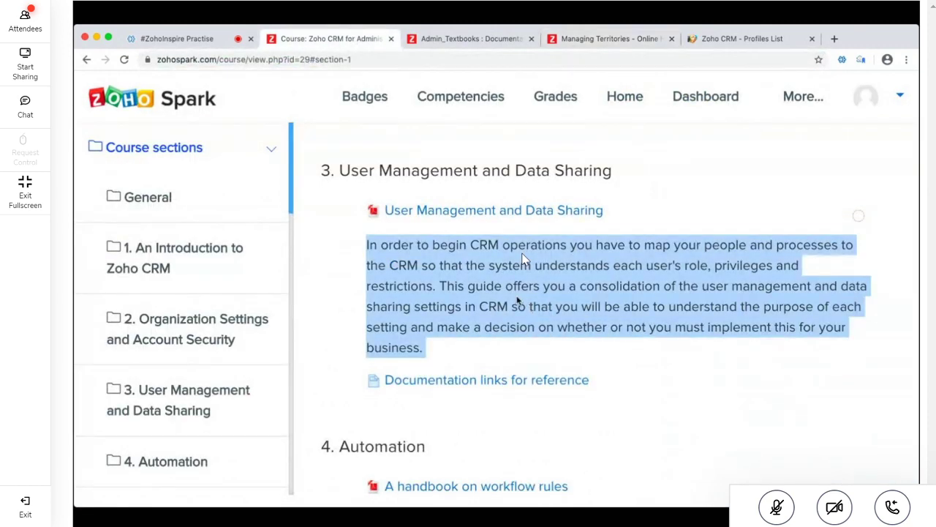
{"action": "left_click", "coordinate": [639, 35]}
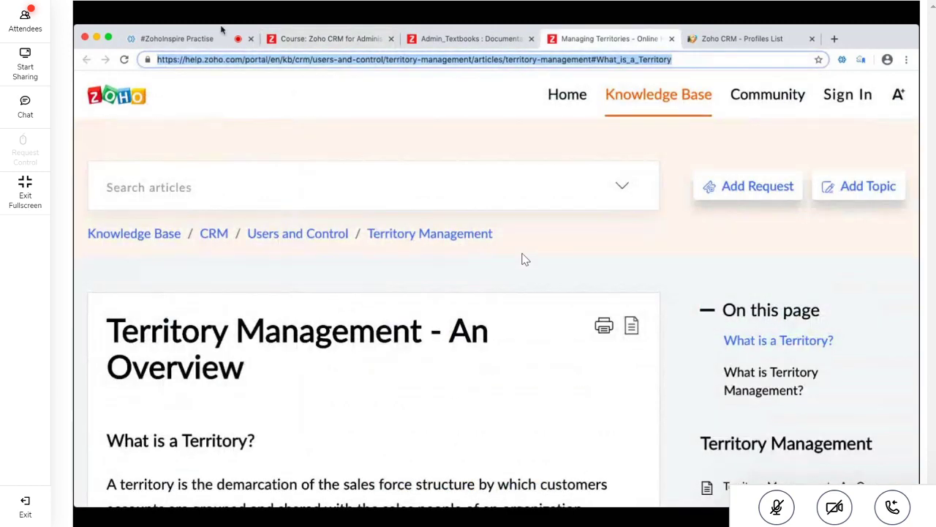
{"action": "left_click", "coordinate": [468, 39]}
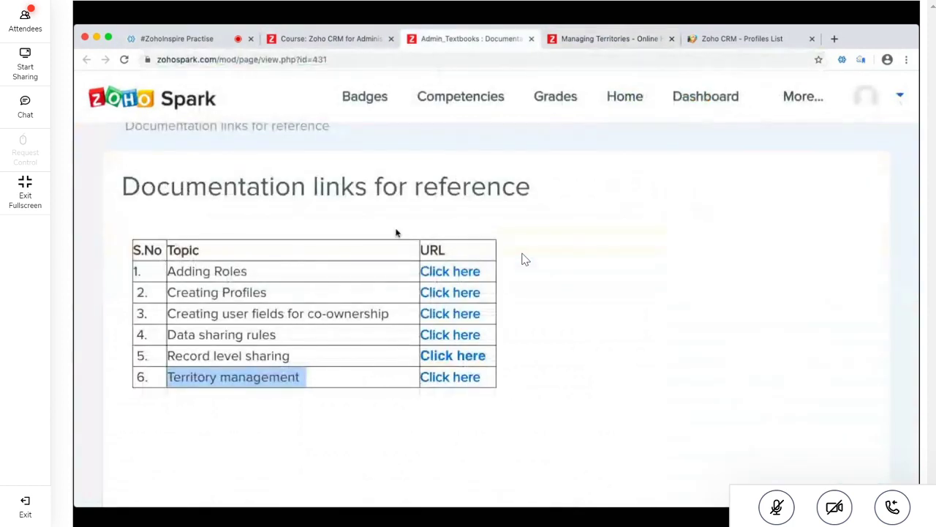
{"action": "left_click", "coordinate": [532, 39]}
{"action": "left_click", "coordinate": [532, 39]}
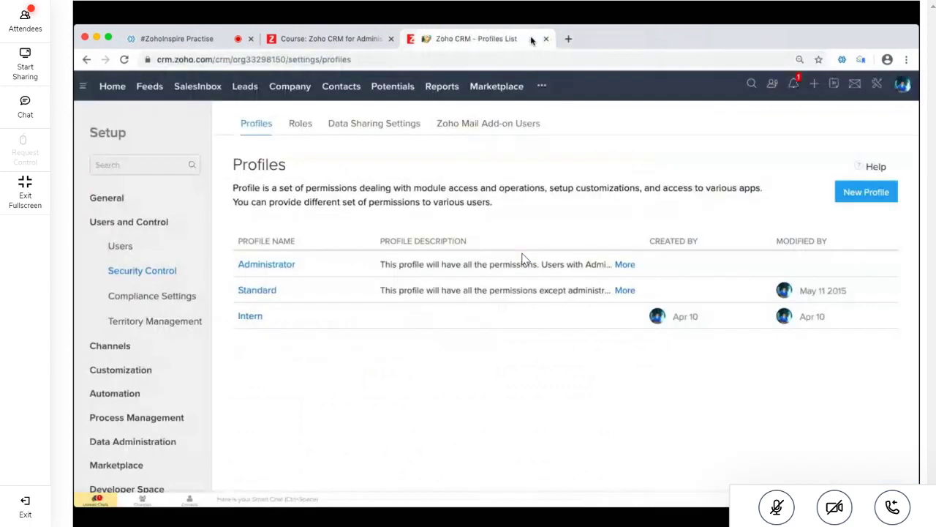
Scroll the Spark course outline down to the Module Customization section
{"action": "left_click", "coordinate": [314, 38]}
{"action": "left_click", "coordinate": [485, 318]}
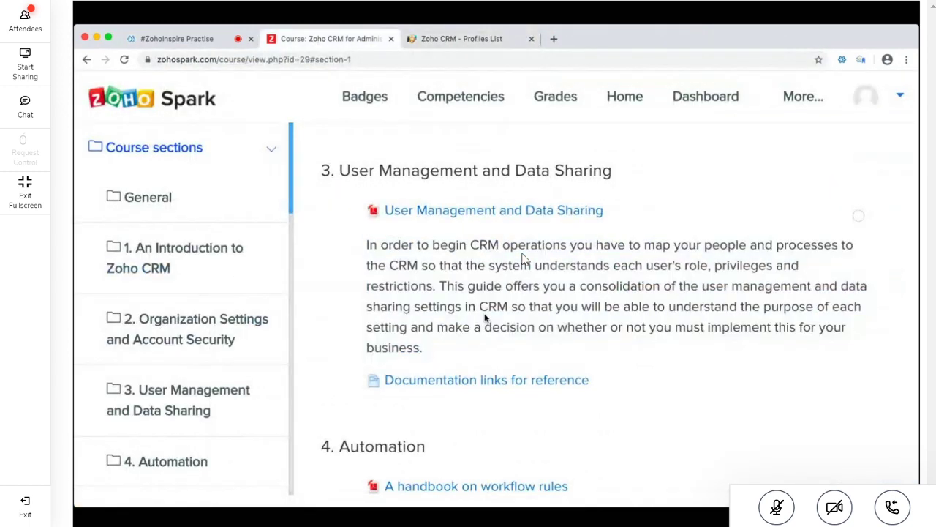
{"action": "scroll", "coordinate": [485, 318], "scroll_direction": "down", "scroll_amount": 5}
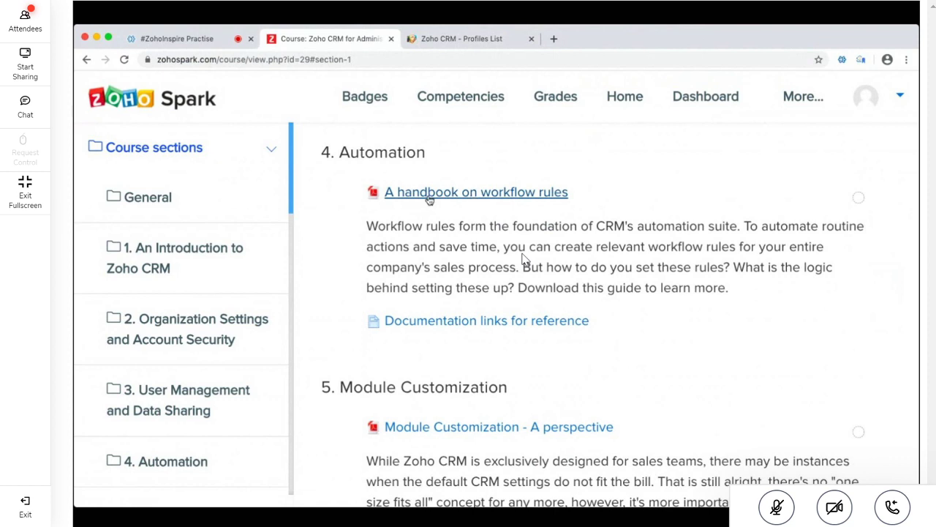
{"action": "scroll", "coordinate": [523, 260], "scroll_direction": "down", "scroll_amount": 2}
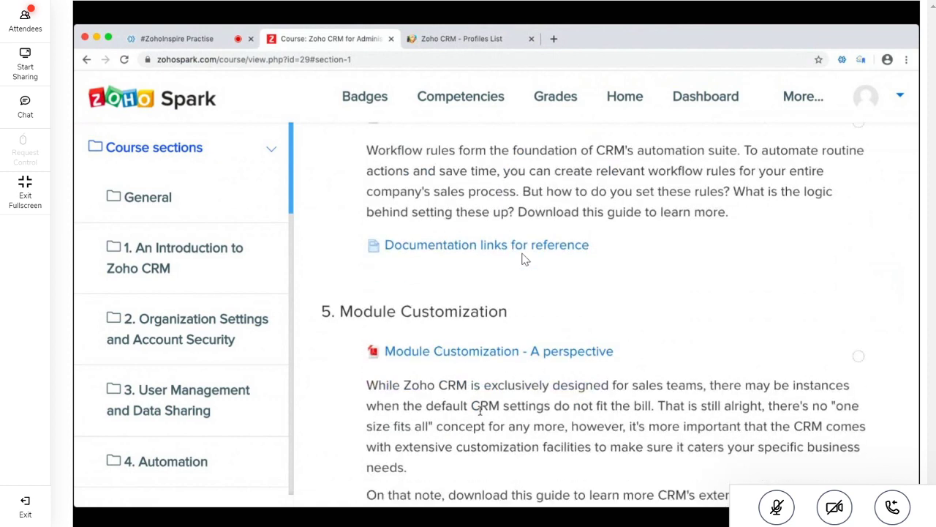
{"action": "scroll", "coordinate": [523, 260], "scroll_direction": "down", "scroll_amount": 3}
{"action": "scroll", "coordinate": [522, 257], "scroll_direction": "down", "scroll_amount": 1}
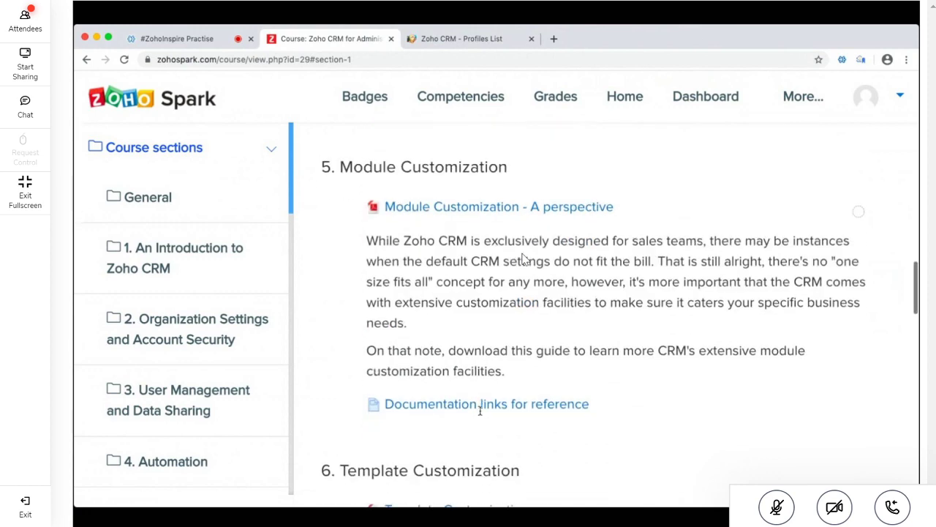
In the CRM Setup sidebar, collapse Automation and expand the Customization group
{"action": "left_click", "coordinate": [468, 38]}
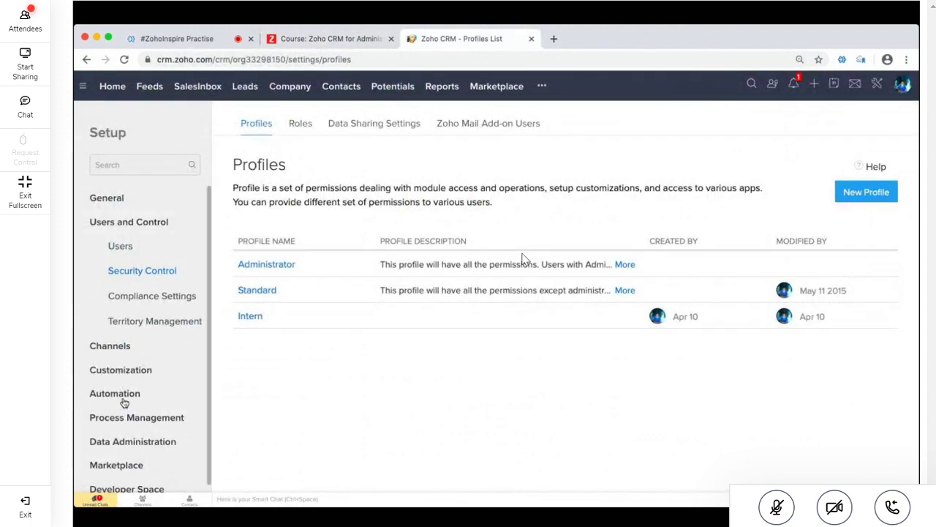
{"action": "scroll", "coordinate": [124, 404], "scroll_direction": "down", "scroll_amount": 3}
{"action": "scroll", "coordinate": [125, 402], "scroll_direction": "down", "scroll_amount": 2}
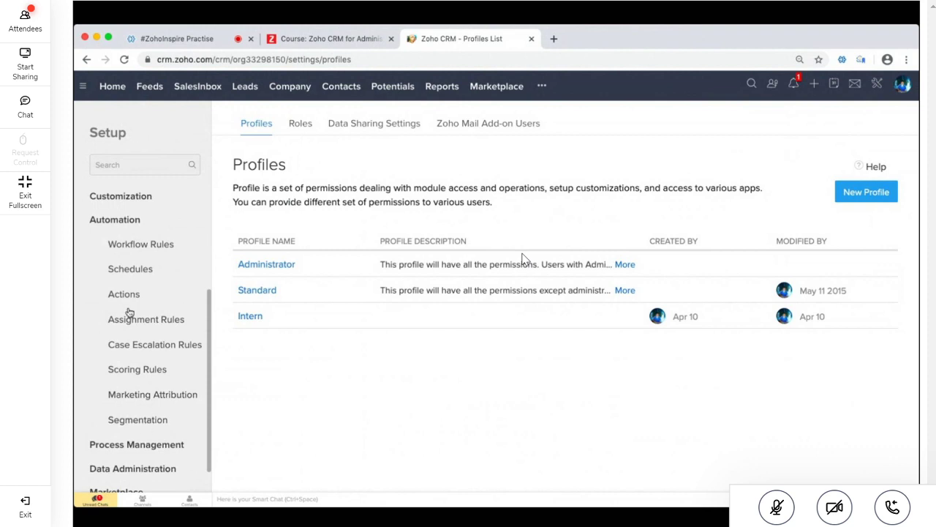
{"action": "left_click", "coordinate": [115, 228]}
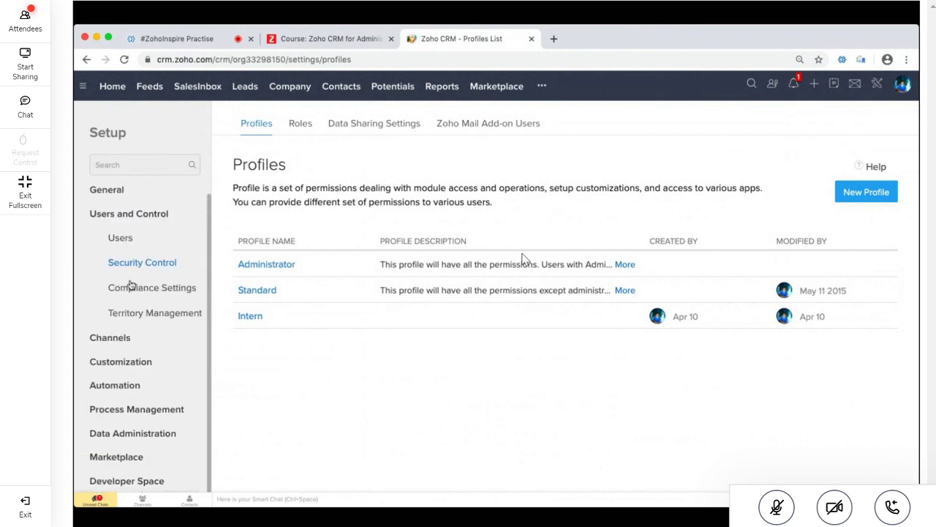
{"action": "left_click", "coordinate": [129, 365]}
{"action": "scroll", "coordinate": [139, 399], "scroll_direction": "down", "scroll_amount": 1}
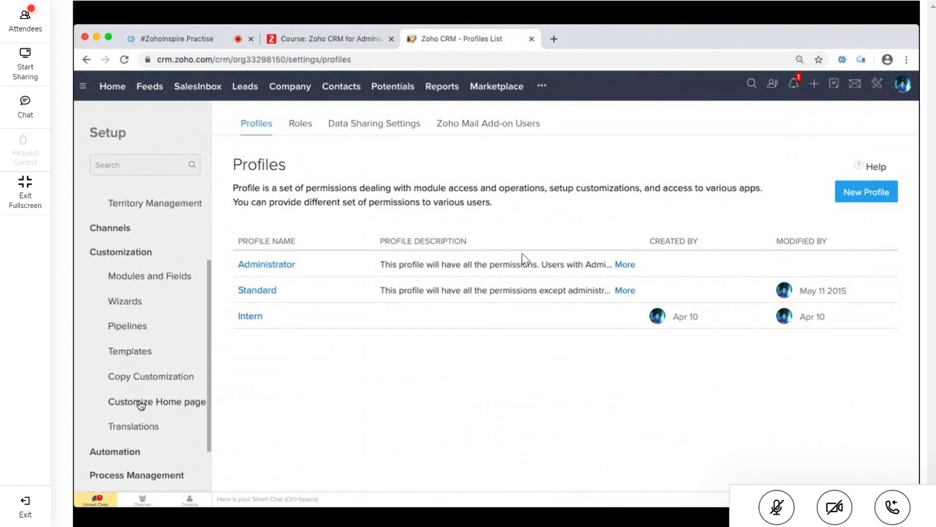
Review the Template Customization section description in the Spark course
{"action": "left_click", "coordinate": [331, 41]}
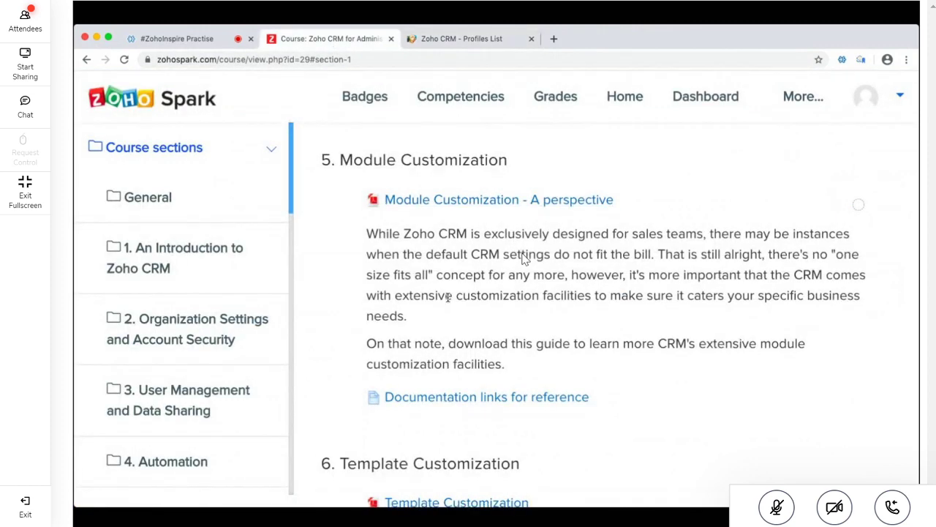
{"action": "scroll", "coordinate": [447, 298], "scroll_direction": "down", "scroll_amount": 2}
{"action": "scroll", "coordinate": [447, 299], "scroll_direction": "down", "scroll_amount": 5}
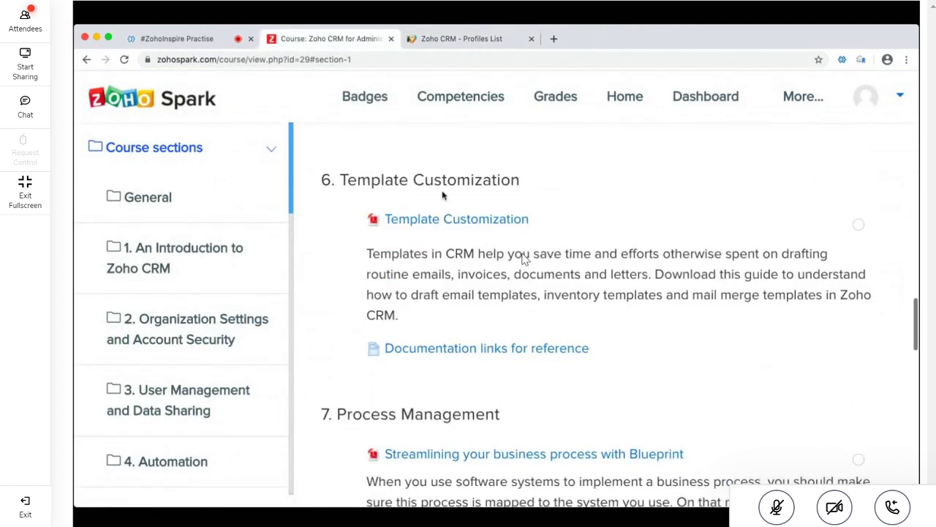
{"action": "triple_click", "coordinate": [525, 258]}
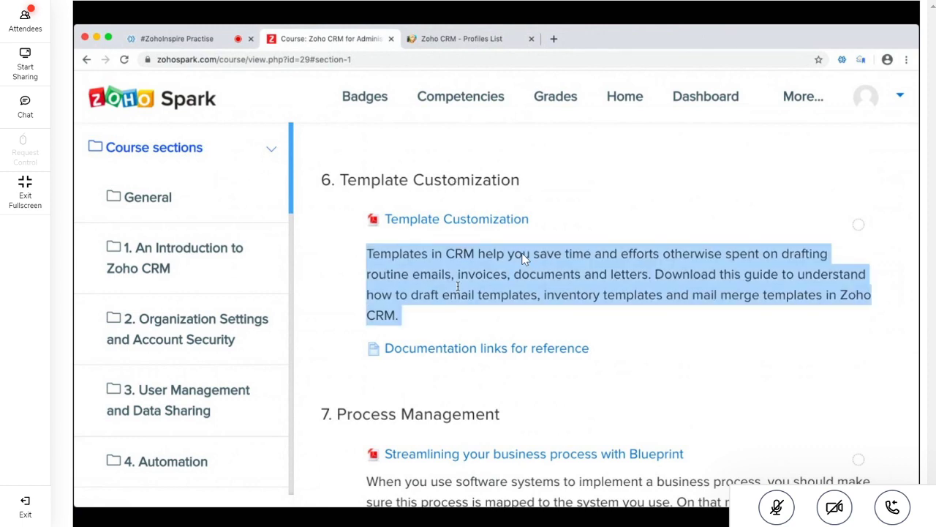
{"action": "left_click", "coordinate": [458, 39]}
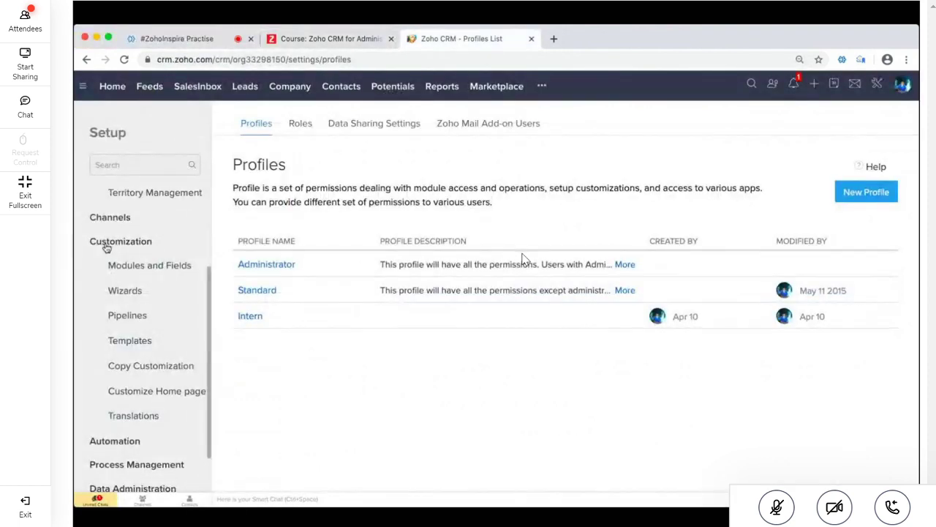
Open the Templates settings and view the Inventory and Mail Merge template lists
{"action": "left_click", "coordinate": [130, 338]}
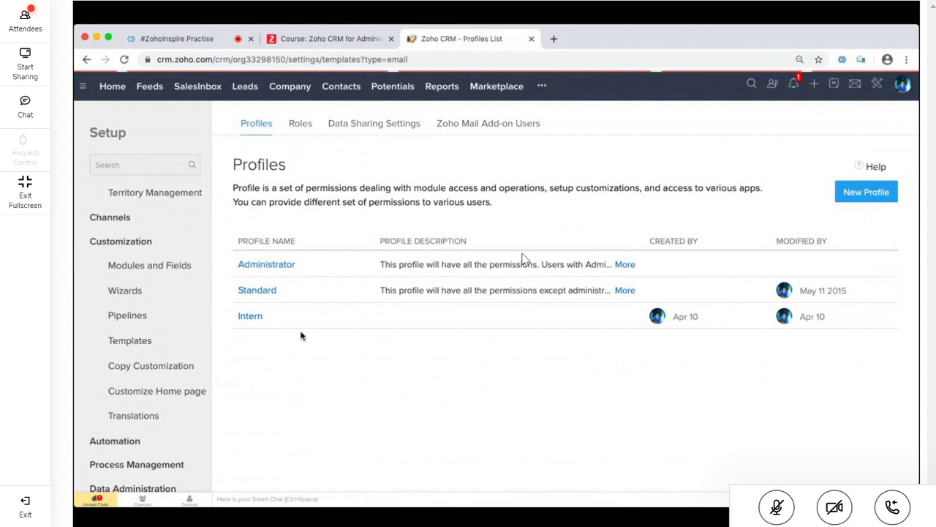
{"action": "left_click", "coordinate": [414, 117]}
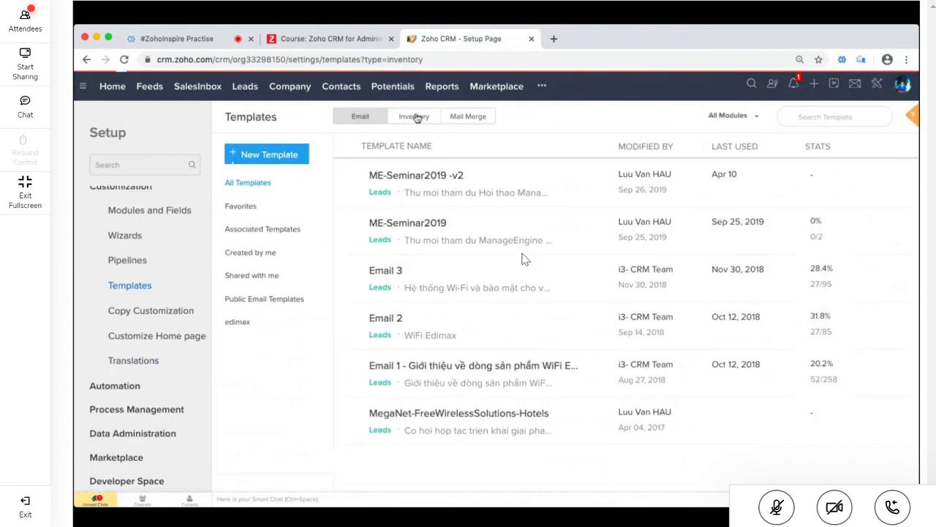
{"action": "left_click", "coordinate": [474, 122]}
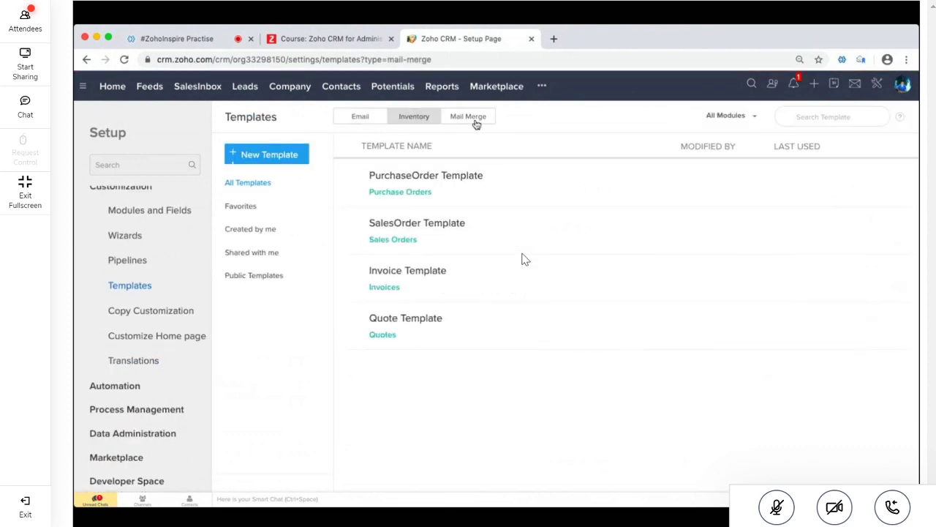
Read the Blueprint paragraph in the Spark course outline
{"action": "left_click", "coordinate": [337, 40]}
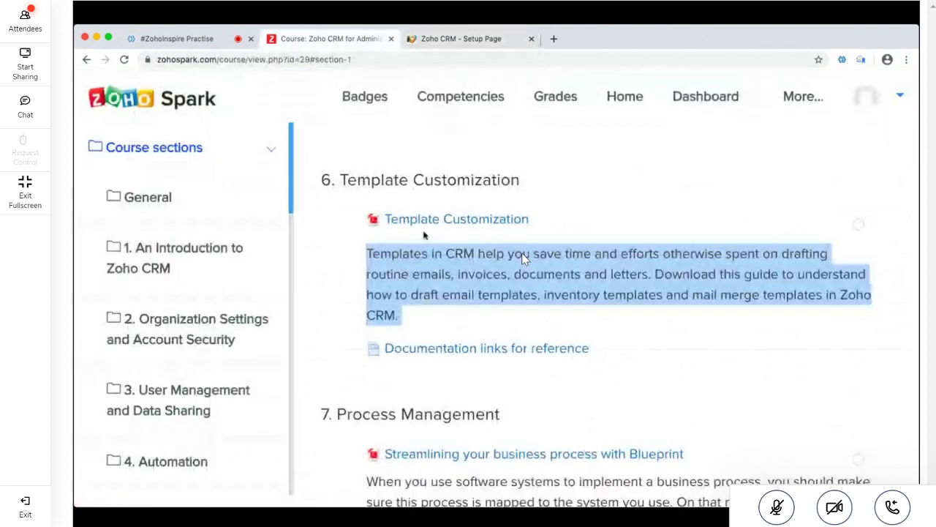
{"action": "scroll", "coordinate": [389, 388], "scroll_direction": "down", "scroll_amount": 1}
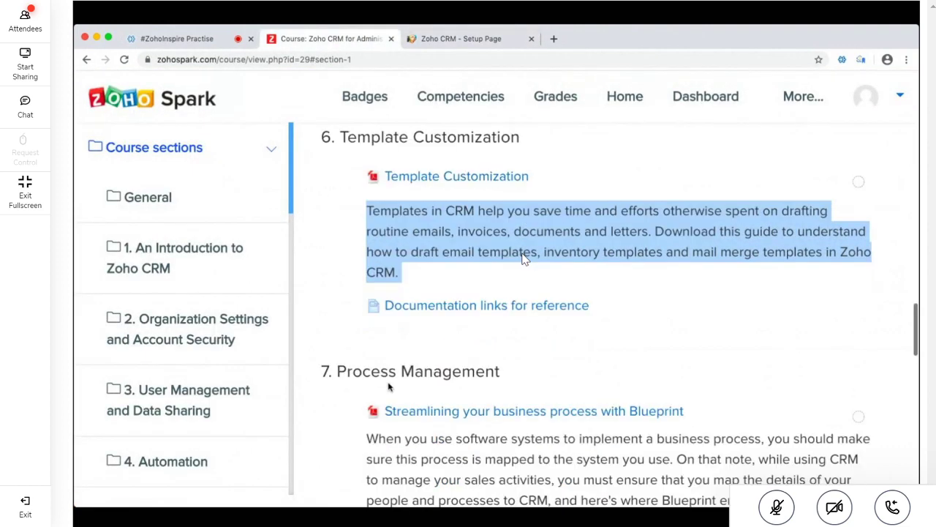
{"action": "scroll", "coordinate": [388, 387], "scroll_direction": "down", "scroll_amount": 5}
{"action": "triple_click", "coordinate": [447, 299]}
{"action": "scroll", "coordinate": [447, 298], "scroll_direction": "down", "scroll_amount": 1}
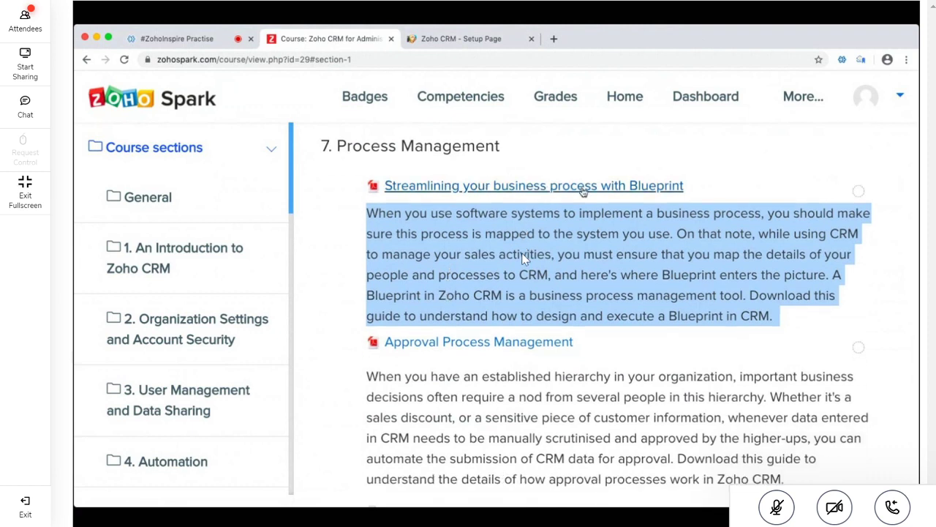
Expand Process Management in the Setup sidebar to show Blueprint, Approval and Review Processes
{"action": "left_click", "coordinate": [468, 40]}
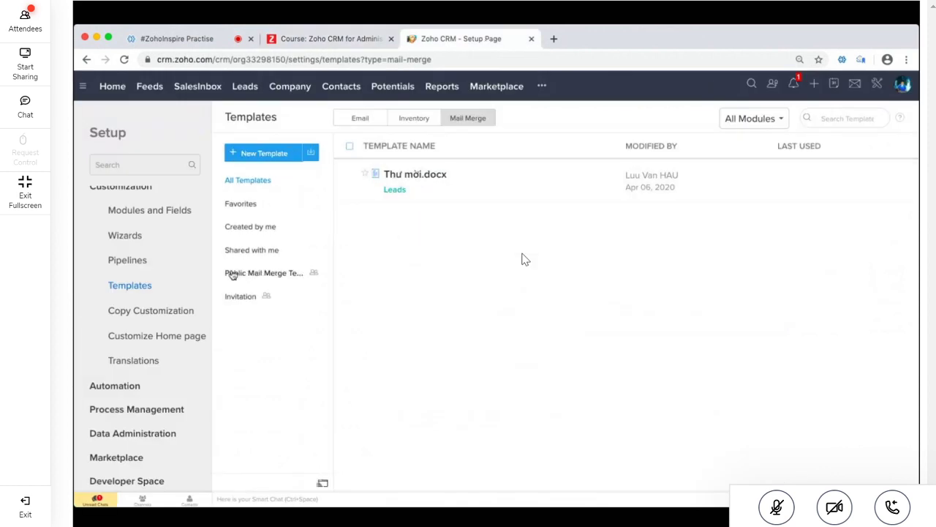
{"action": "scroll", "coordinate": [178, 303], "scroll_direction": "up", "scroll_amount": 3}
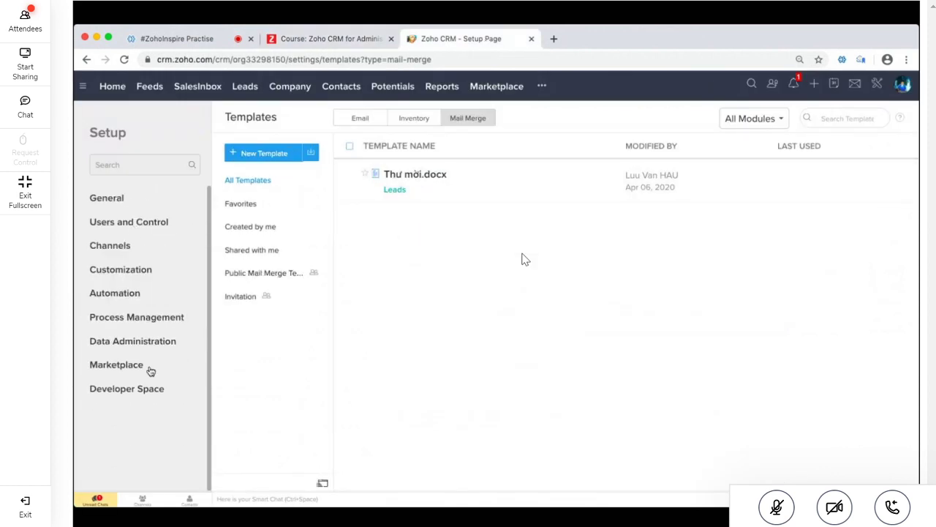
{"action": "left_click", "coordinate": [162, 322]}
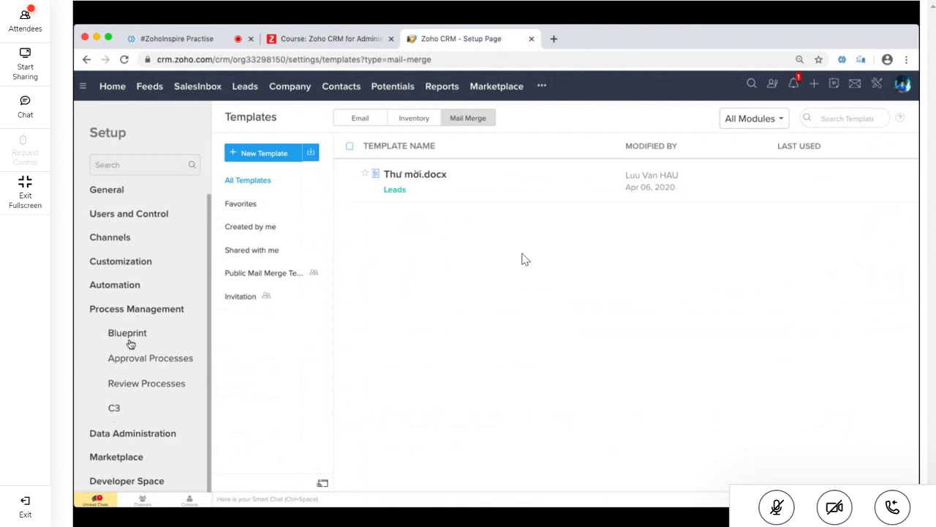
Open the Process Management documentation links and highlight the Blueprint and Approval processes rows
{"action": "left_click", "coordinate": [337, 40]}
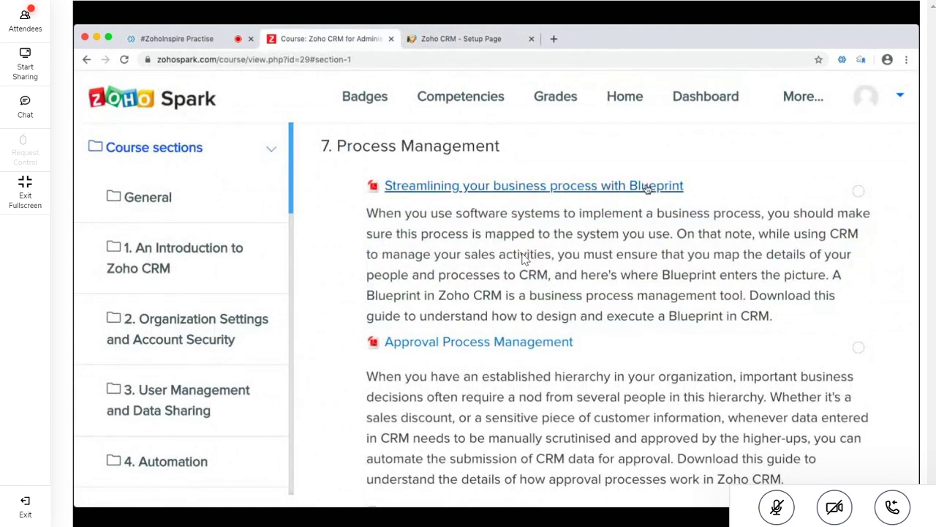
{"action": "scroll", "coordinate": [633, 245], "scroll_direction": "down", "scroll_amount": 3}
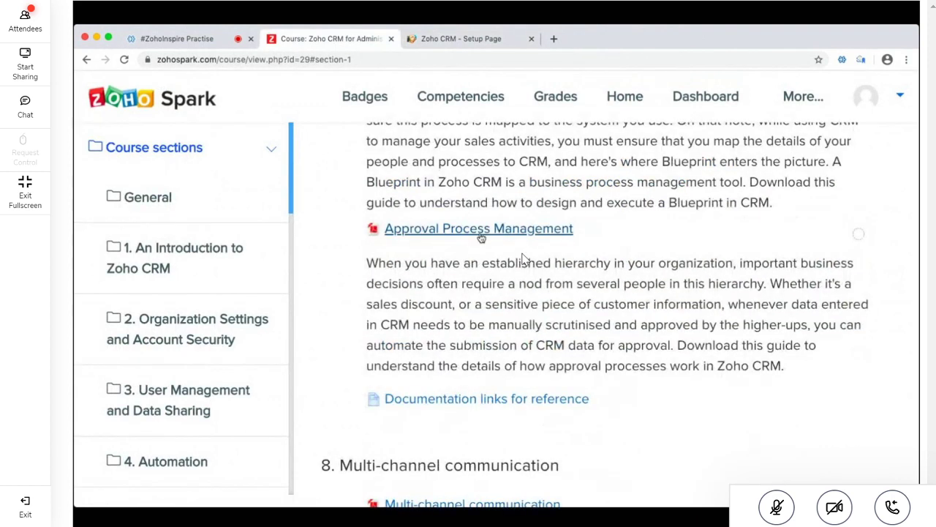
{"action": "scroll", "coordinate": [490, 271], "scroll_direction": "down", "scroll_amount": 3}
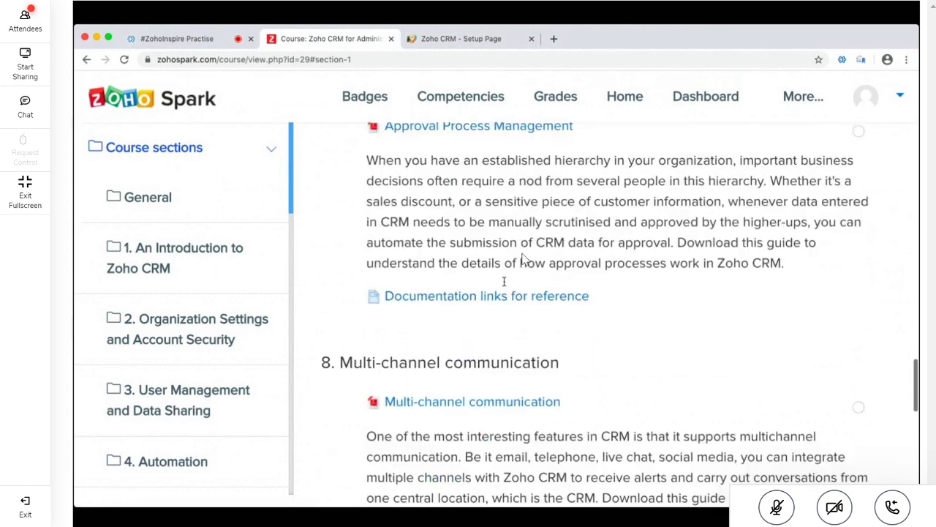
{"action": "triple_click", "coordinate": [496, 286]}
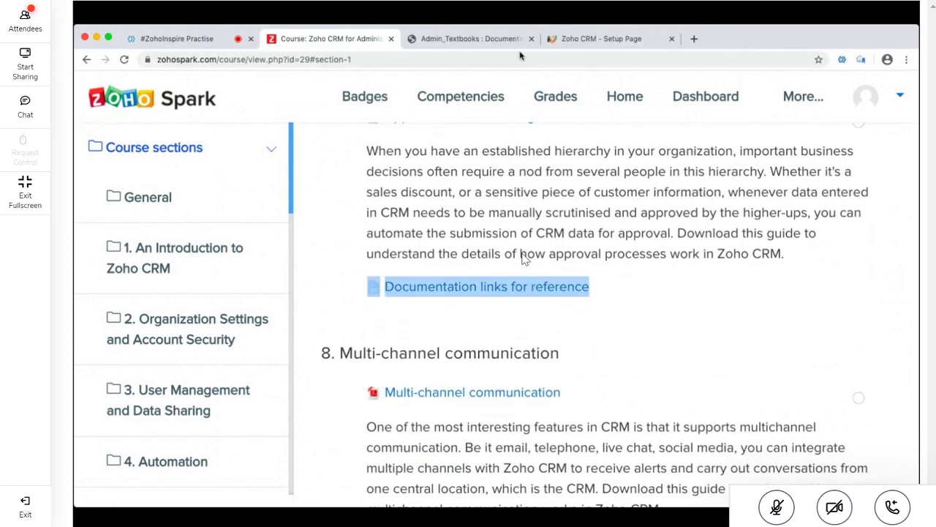
{"action": "left_click", "coordinate": [512, 39]}
{"action": "double_click", "coordinate": [222, 368]}
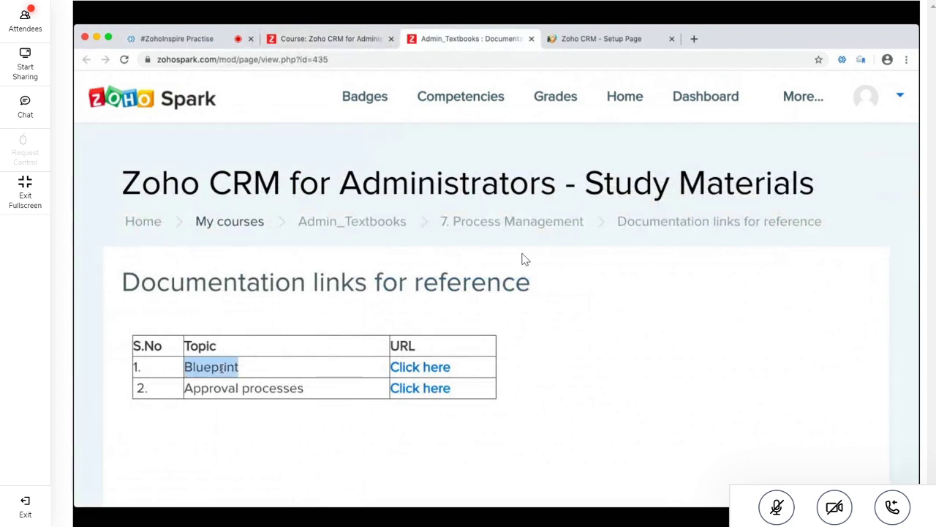
{"action": "triple_click", "coordinate": [277, 388]}
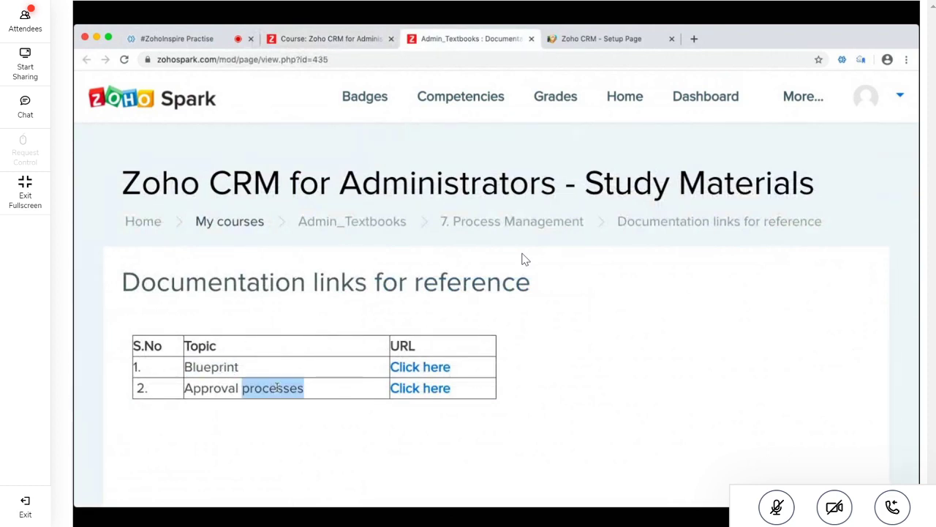
{"action": "left_click_drag", "start_coordinate": [390, 367], "coordinate": [452, 367]}
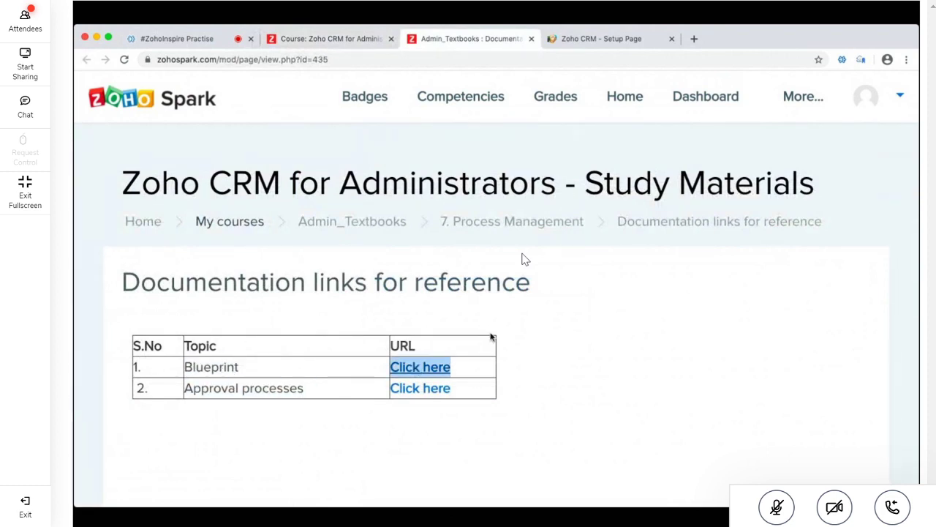
Open the Blueprint reference link and read 'Blueprint - An Overview' down to its See Also links
{"action": "left_click", "coordinate": [420, 366], "text": "super"}
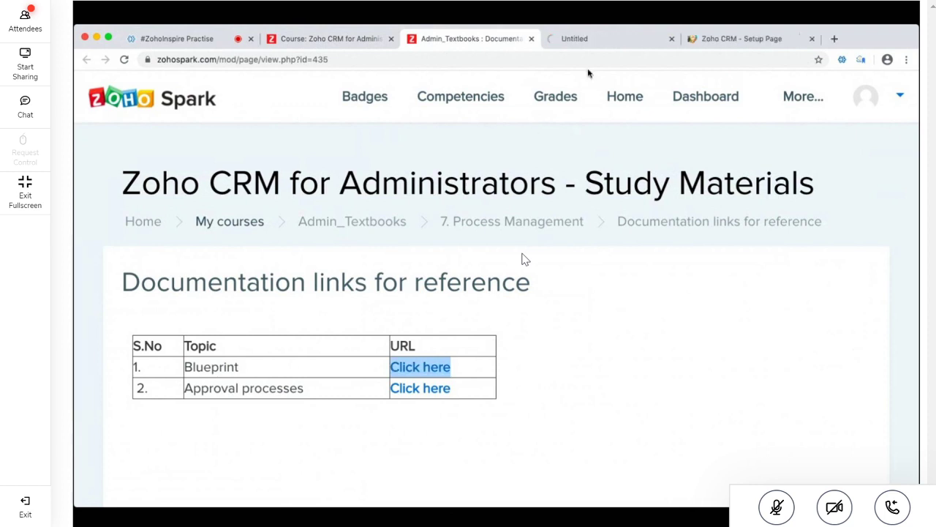
{"action": "left_click", "coordinate": [617, 43]}
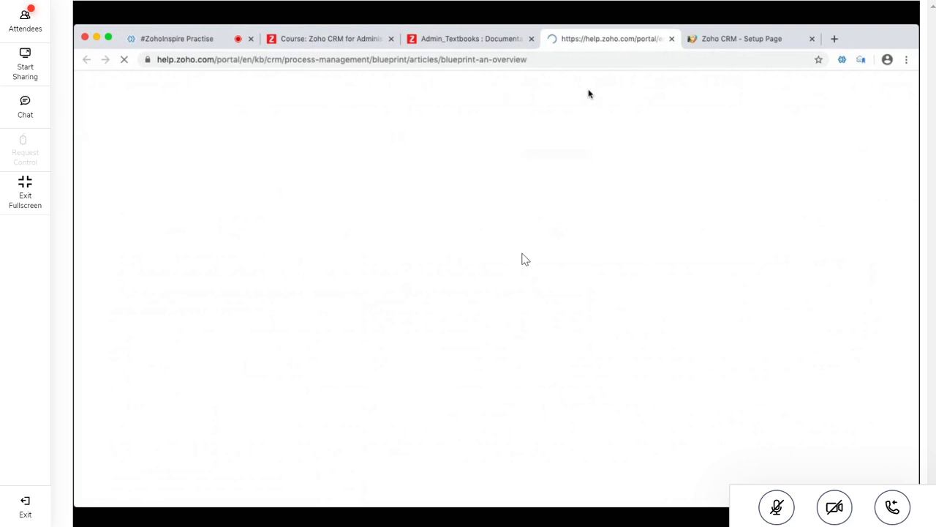
{"action": "scroll", "coordinate": [629, 312], "scroll_direction": "down", "scroll_amount": 2}
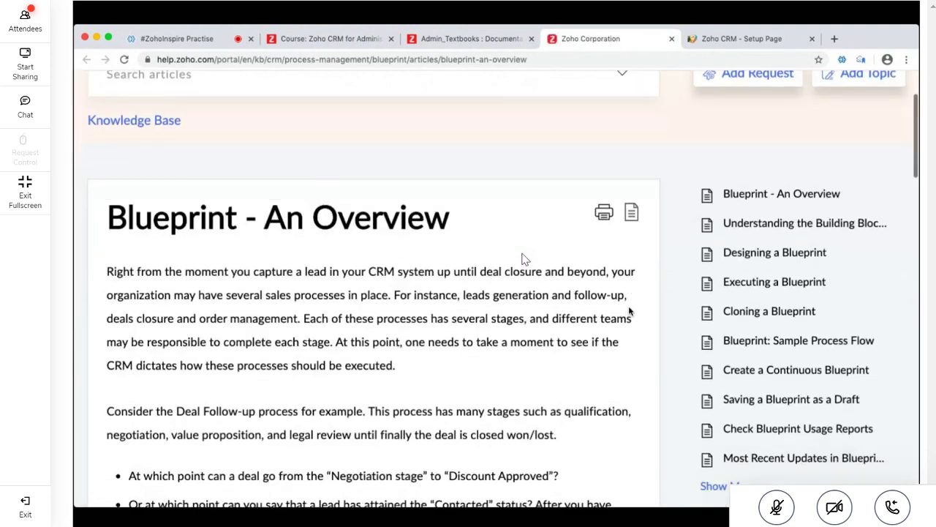
{"action": "scroll", "coordinate": [629, 313], "scroll_direction": "down", "scroll_amount": 6}
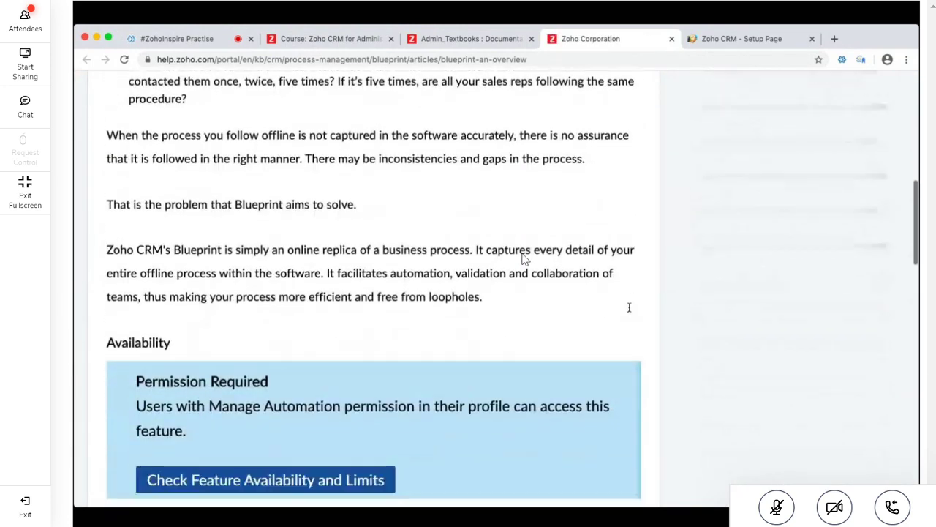
{"action": "scroll", "coordinate": [628, 307], "scroll_direction": "down", "scroll_amount": 5}
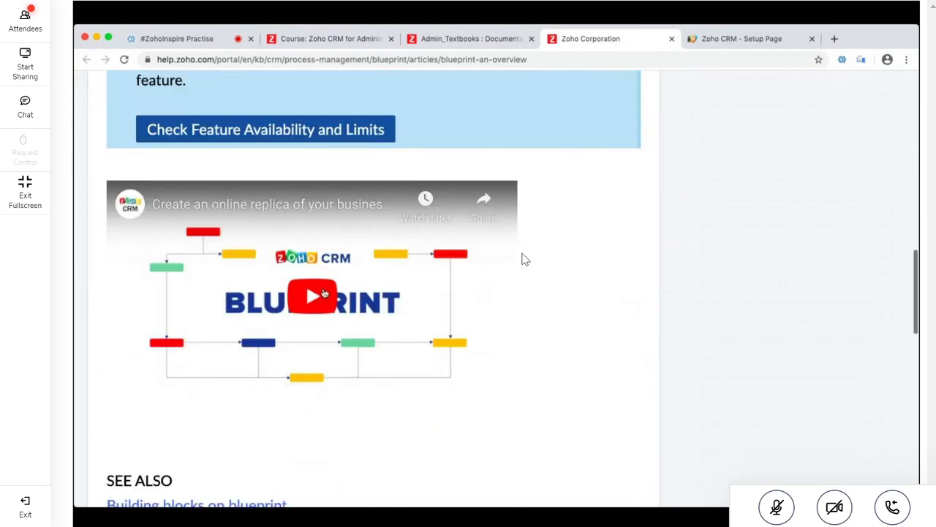
{"action": "scroll", "coordinate": [619, 324], "scroll_direction": "down", "scroll_amount": 2}
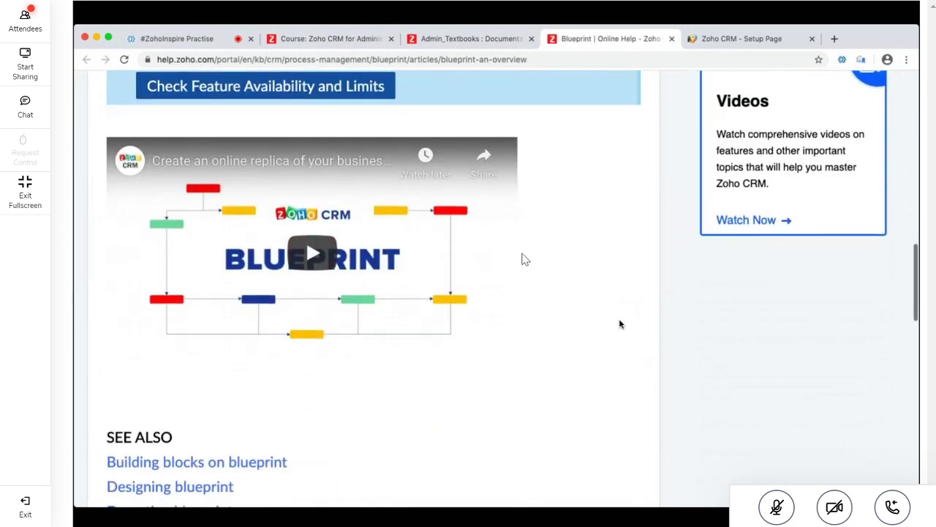
{"action": "scroll", "coordinate": [619, 324], "scroll_direction": "down", "scroll_amount": 2}
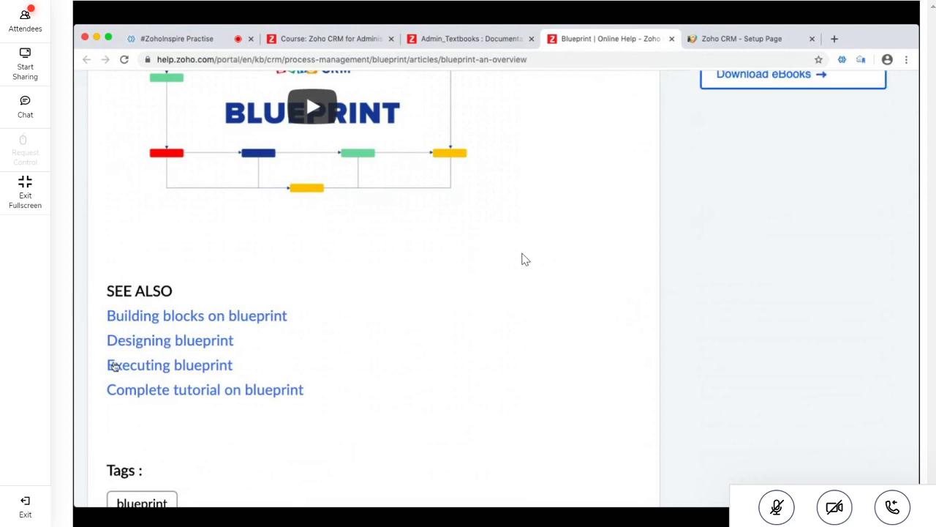
{"action": "scroll", "coordinate": [487, 348], "scroll_direction": "down", "scroll_amount": 2}
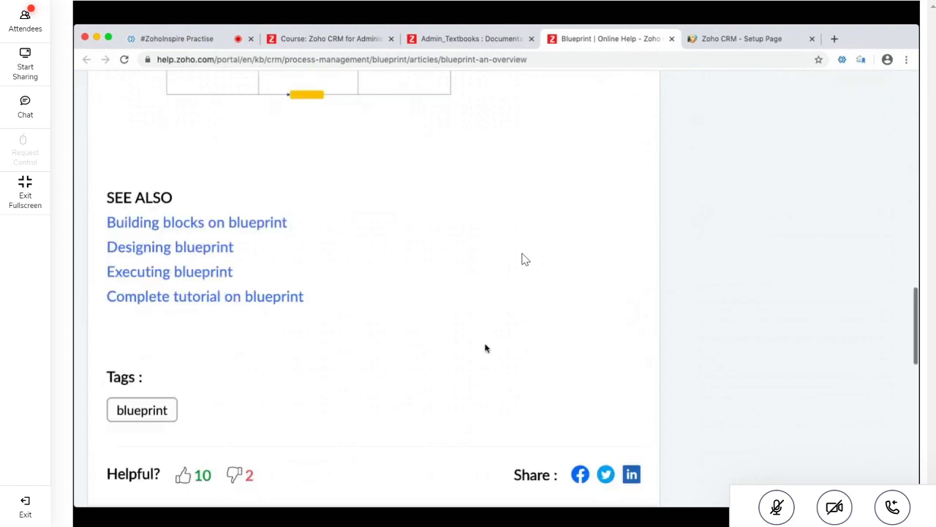
Open the complete Blueprint tutorial and highlight its objectives, like Design a process flow
{"action": "left_click", "coordinate": [291, 283]}
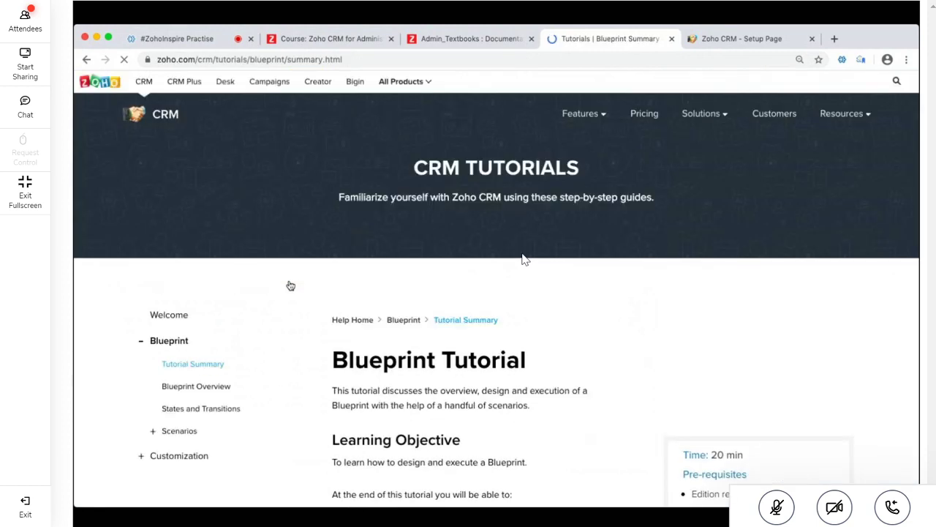
{"action": "scroll", "coordinate": [522, 259], "scroll_direction": "down", "scroll_amount": 3}
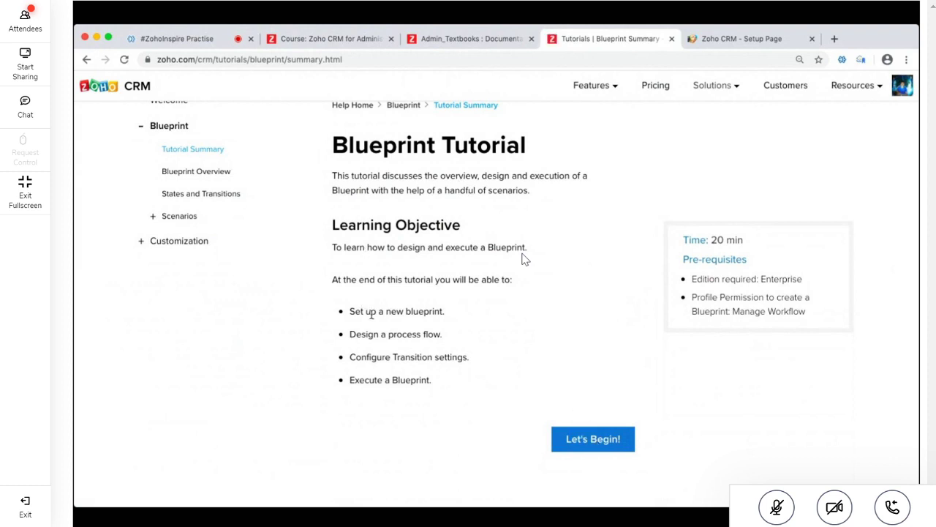
{"action": "scroll", "coordinate": [372, 313], "scroll_direction": "up", "scroll_amount": 5}
{"action": "scroll", "coordinate": [372, 313], "scroll_direction": "down", "scroll_amount": 3}
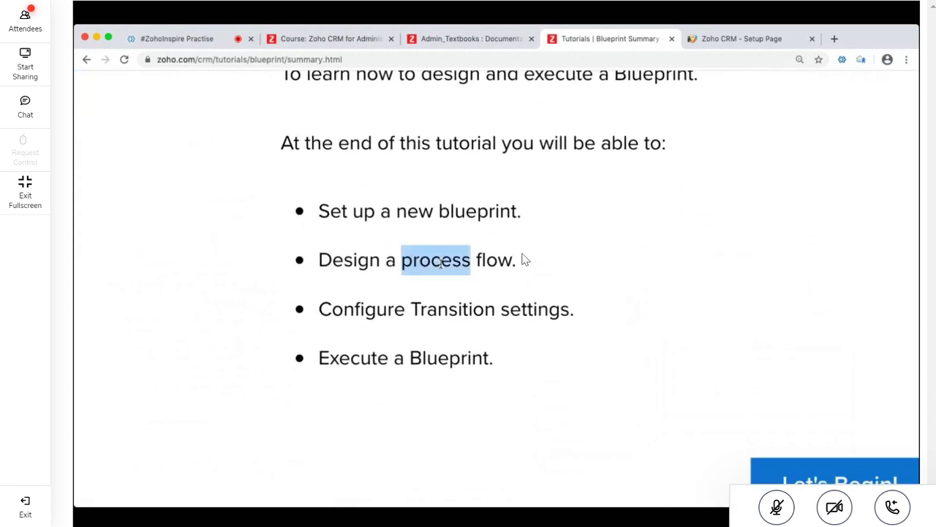
{"action": "triple_click", "coordinate": [441, 263]}
{"action": "left_click", "coordinate": [424, 313]}
{"action": "left_click_drag", "start_coordinate": [412, 310], "coordinate": [483, 309]}
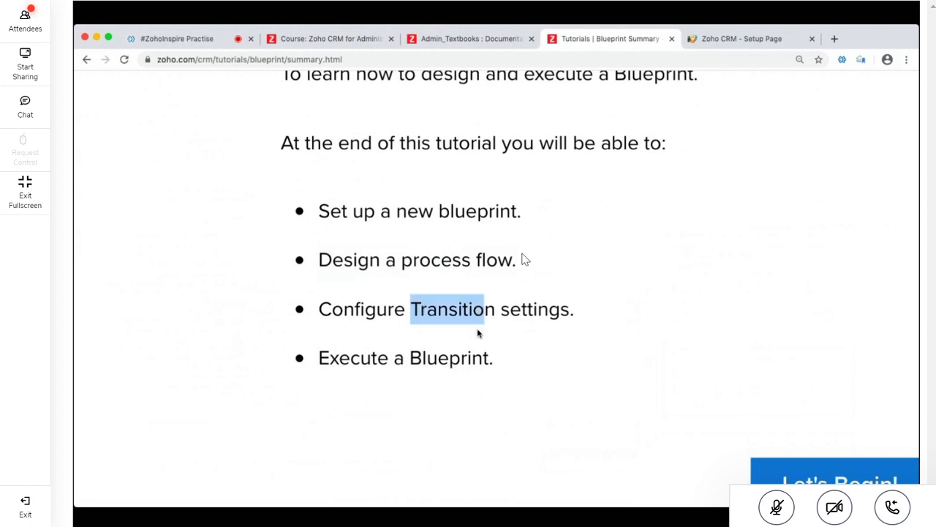
{"action": "double_click", "coordinate": [477, 334]}
{"action": "triple_click", "coordinate": [476, 310]}
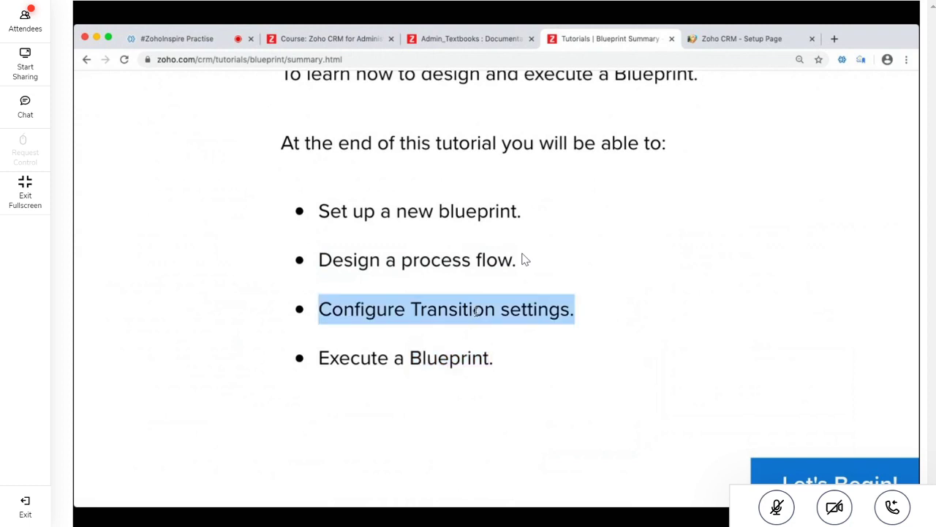
{"action": "scroll", "coordinate": [477, 310], "scroll_direction": "down", "scroll_amount": 3}
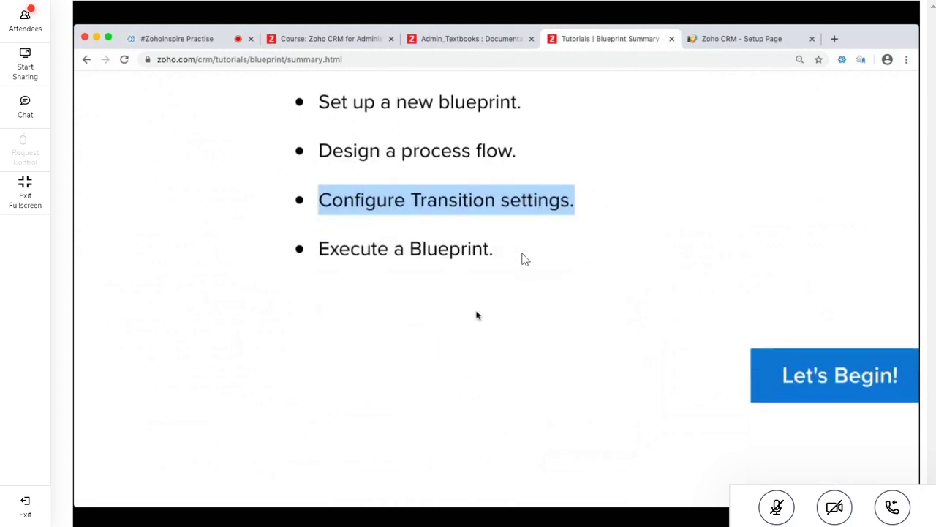
Start the tutorial, read to the end and highlight the 'States and Transitions' link
{"action": "left_click", "coordinate": [803, 379]}
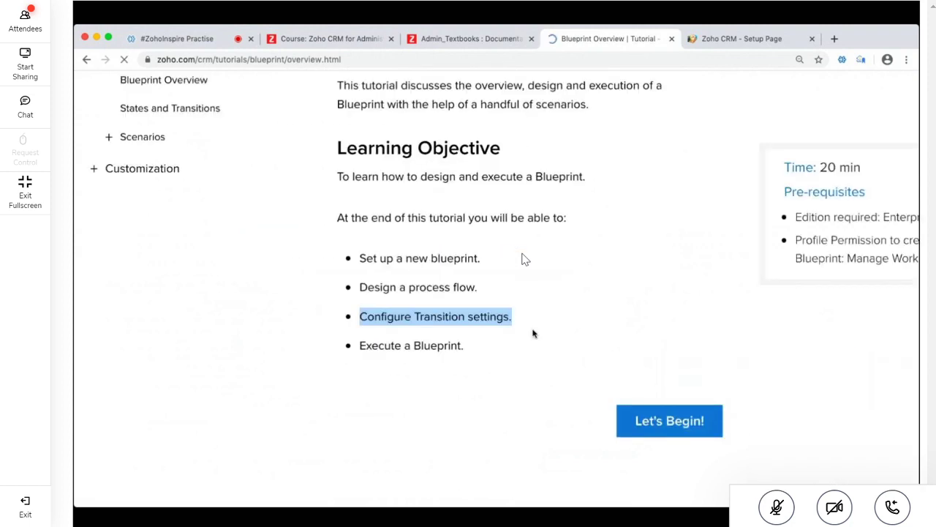
{"action": "scroll", "coordinate": [524, 259], "scroll_direction": "down", "scroll_amount": 5}
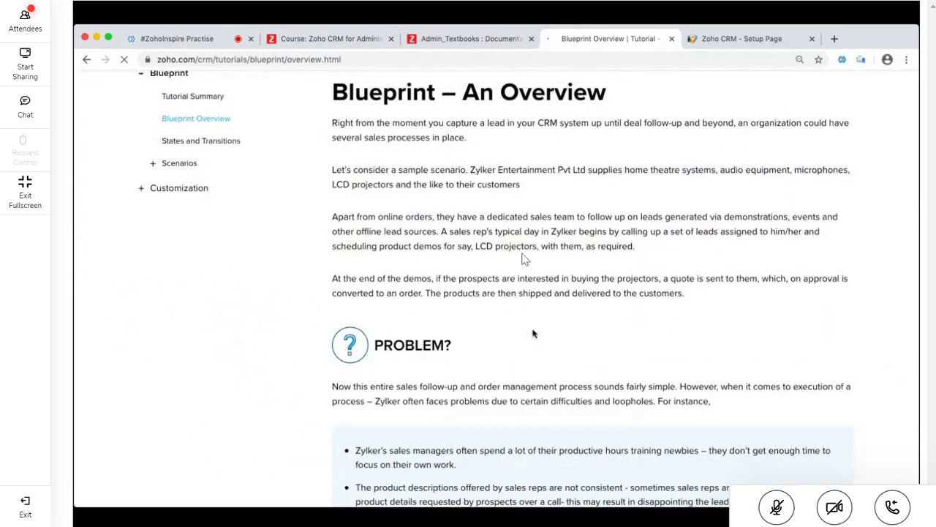
{"action": "scroll", "coordinate": [523, 259], "scroll_direction": "up", "scroll_amount": 3}
{"action": "scroll", "coordinate": [524, 259], "scroll_direction": "right", "scroll_amount": 2}
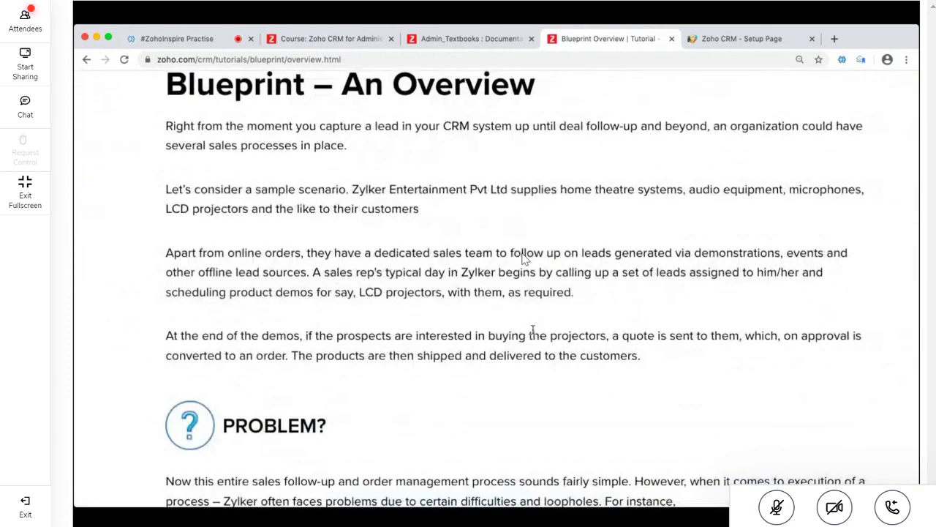
{"action": "scroll", "coordinate": [524, 259], "scroll_direction": "down", "scroll_amount": 10}
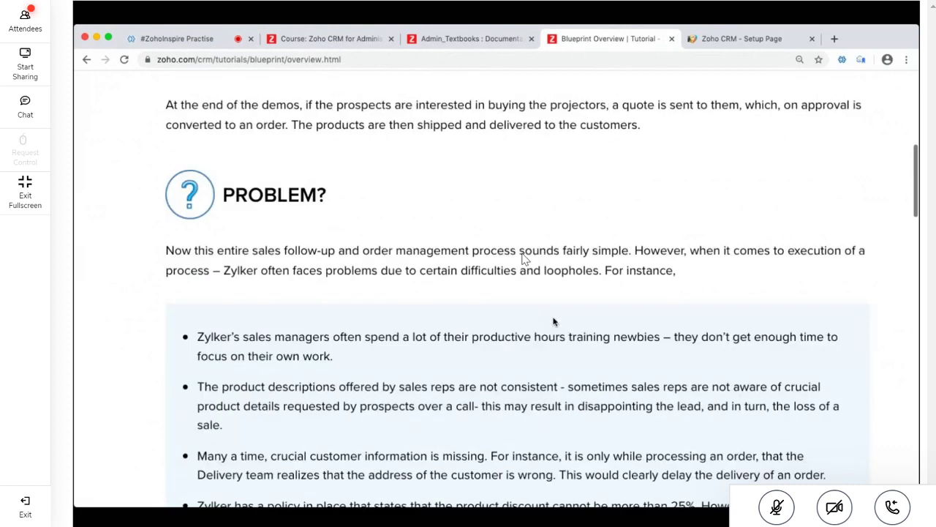
{"action": "scroll", "coordinate": [524, 259], "scroll_direction": "down", "scroll_amount": 10}
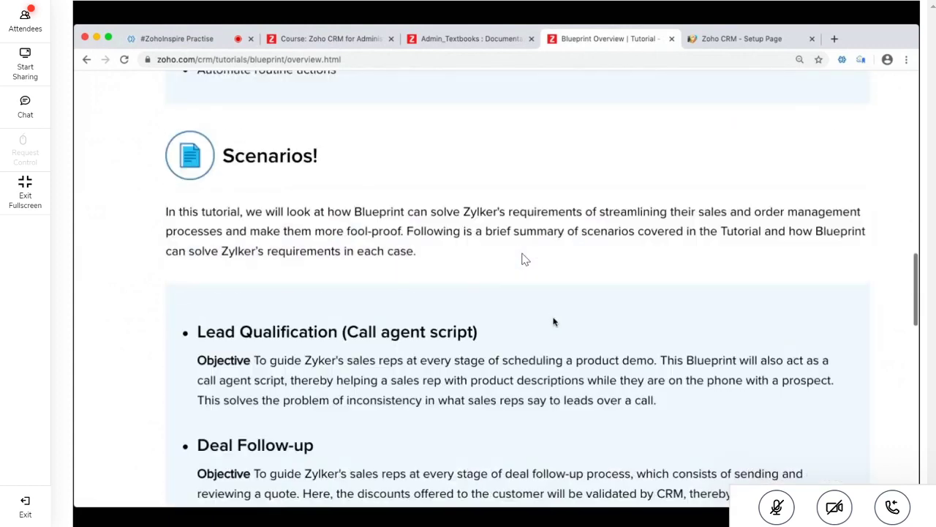
{"action": "scroll", "coordinate": [523, 259], "scroll_direction": "down", "scroll_amount": 5}
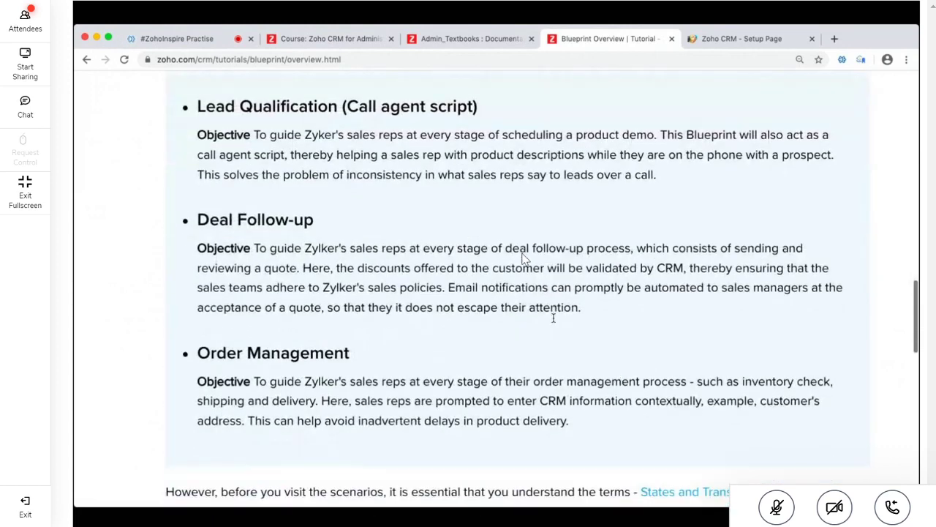
{"action": "scroll", "coordinate": [524, 259], "scroll_direction": "down", "scroll_amount": 4}
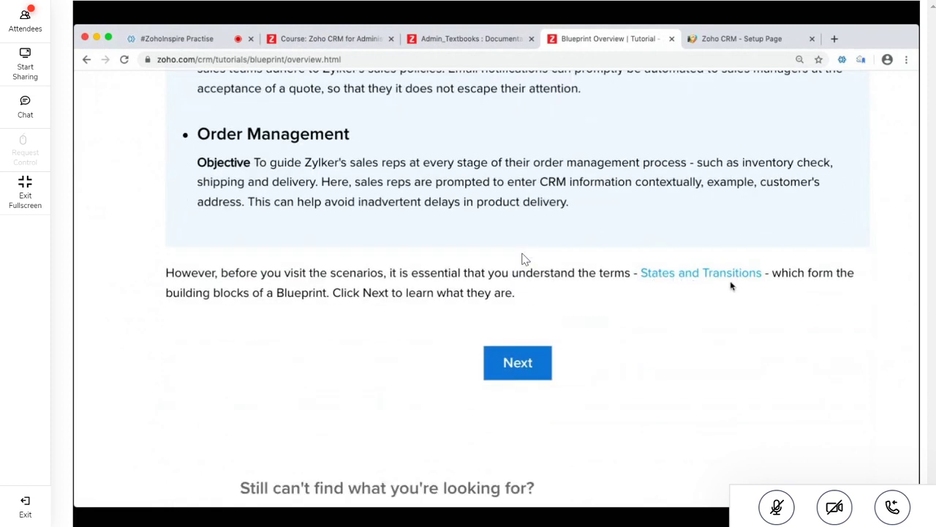
{"action": "left_click_drag", "start_coordinate": [764, 273], "coordinate": [640, 273]}
Return to the Spark course outline and scroll to section 8, Multi-channel communication
{"action": "left_click", "coordinate": [470, 41]}
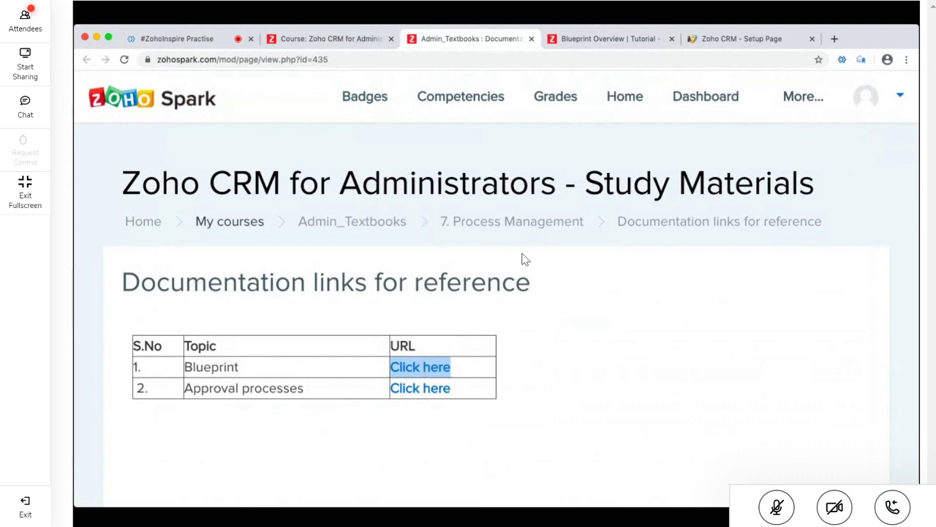
{"action": "key", "text": "ctrl+shift+Tab"}
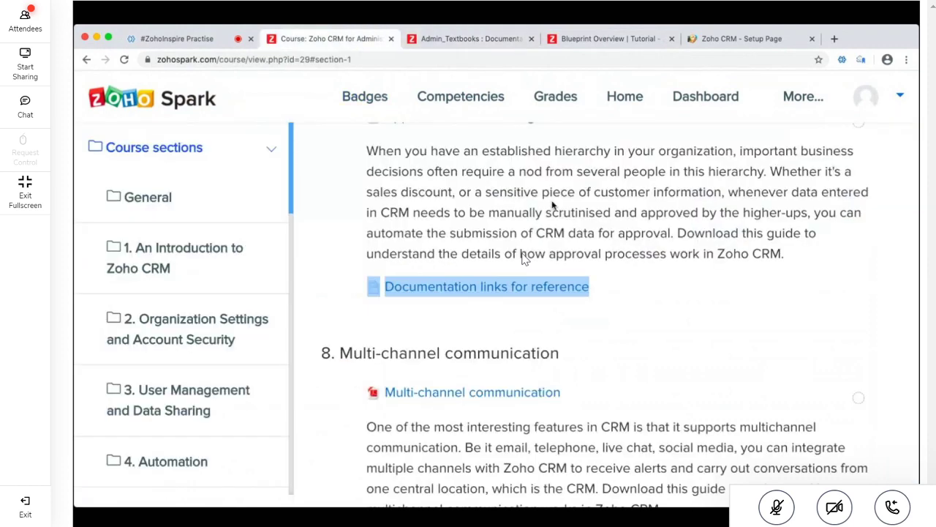
{"action": "left_click", "coordinate": [554, 206]}
{"action": "scroll", "coordinate": [553, 205], "scroll_direction": "down", "scroll_amount": 1}
{"action": "scroll", "coordinate": [552, 202], "scroll_direction": "down", "scroll_amount": 4}
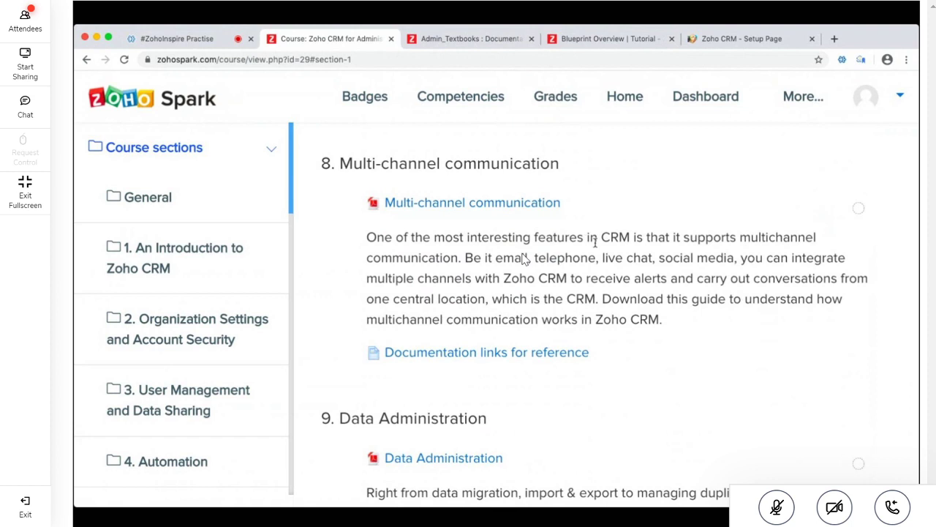
{"action": "scroll", "coordinate": [595, 241], "scroll_direction": "down", "scroll_amount": 1}
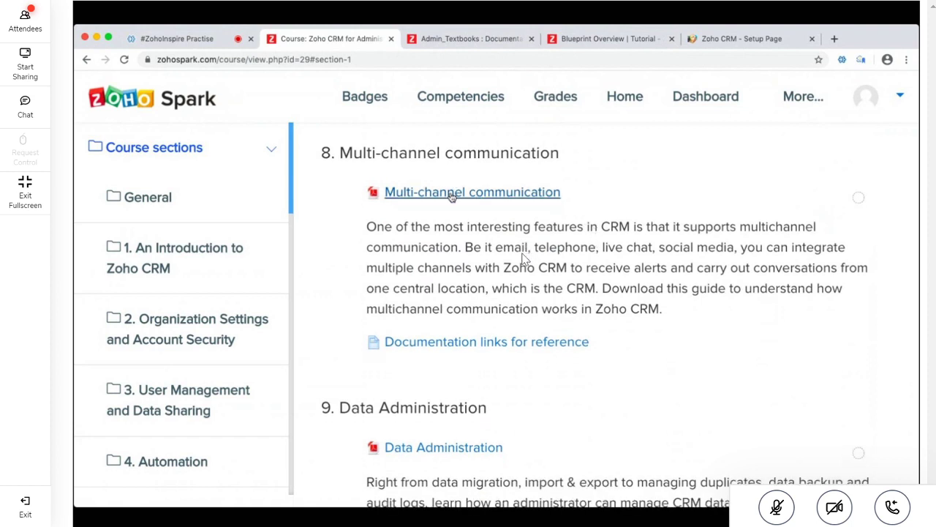
In CRM Setup, collapse Process Management, expand Channels and open the SalesSignals notifications
{"action": "left_click", "coordinate": [731, 37]}
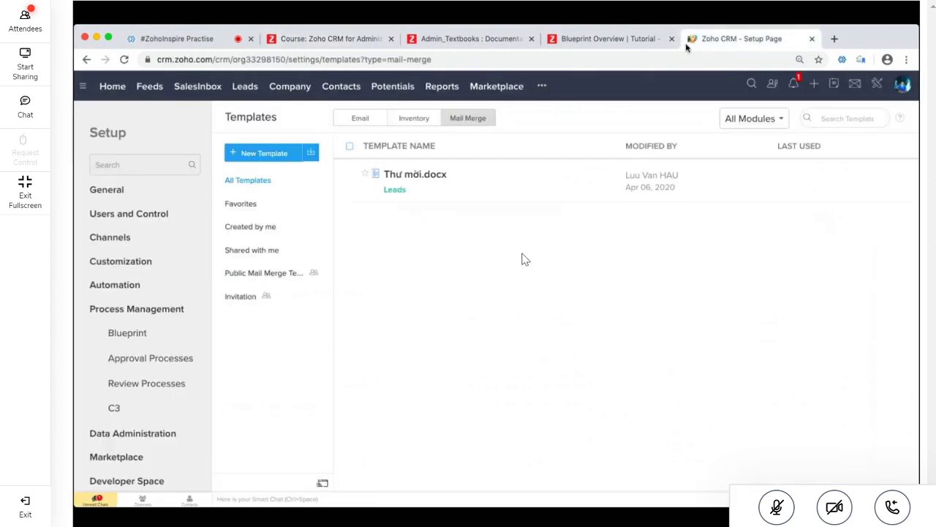
{"action": "left_click", "coordinate": [155, 308]}
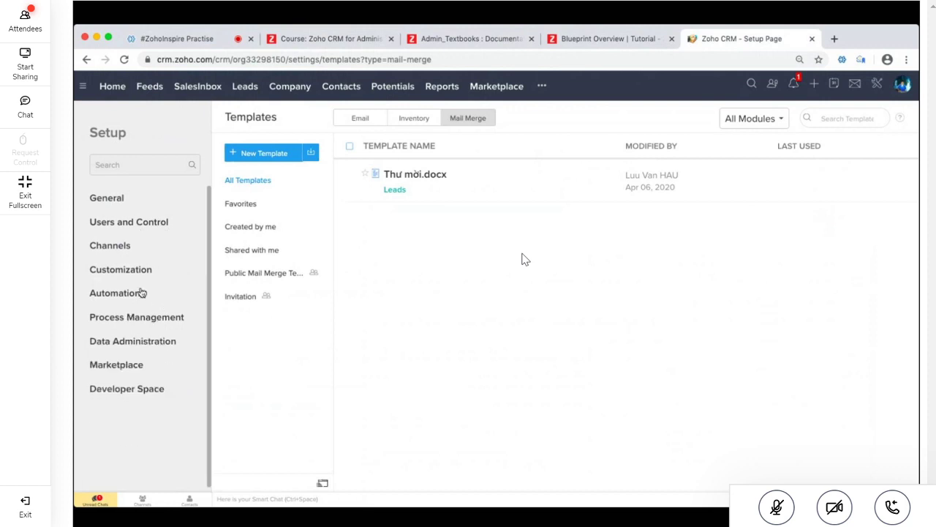
{"action": "left_click", "coordinate": [115, 248]}
{"action": "scroll", "coordinate": [117, 247], "scroll_direction": "down", "scroll_amount": 1}
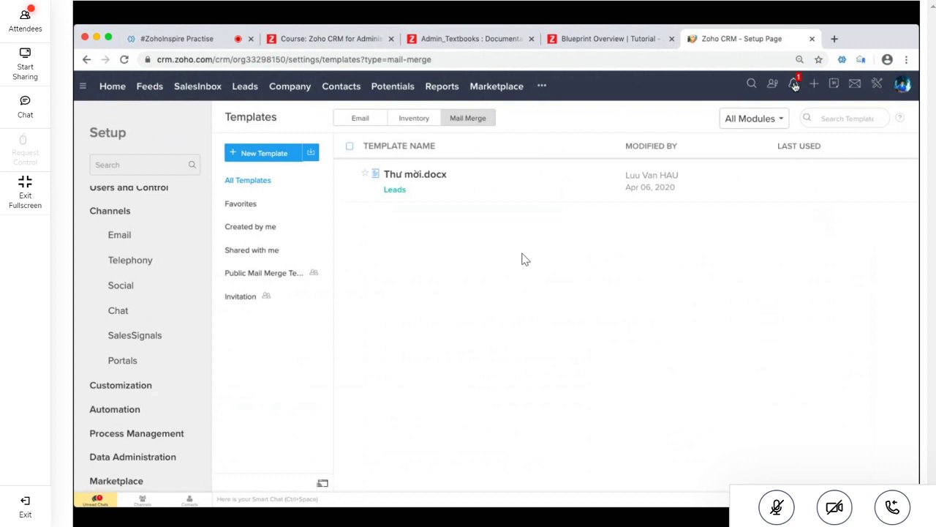
{"action": "left_click", "coordinate": [795, 85]}
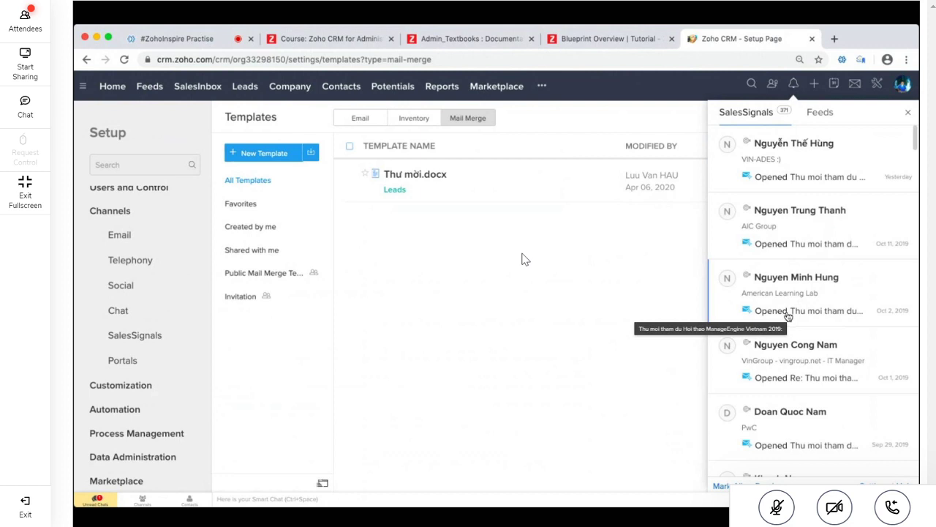
Open a lead's email-opened signal, view the email, and open the lead's record
{"action": "left_click", "coordinate": [788, 316]}
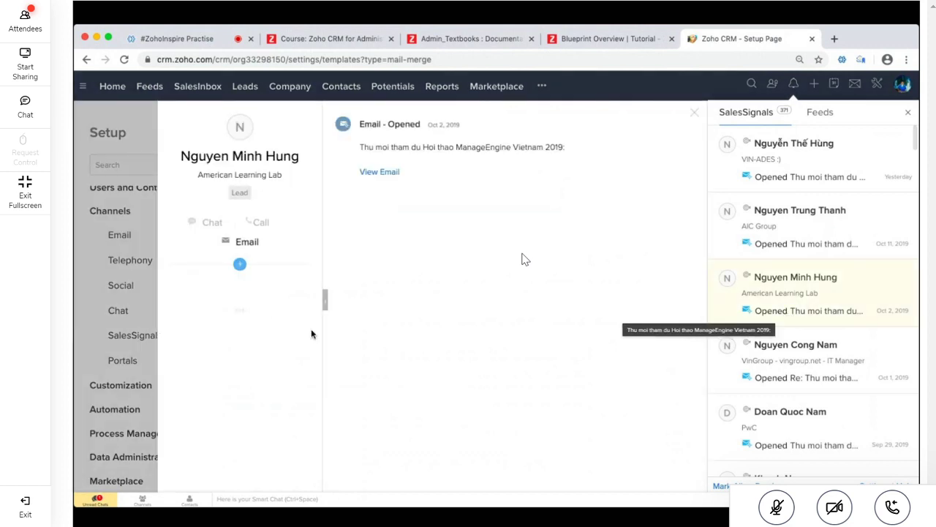
{"action": "left_click", "coordinate": [383, 171]}
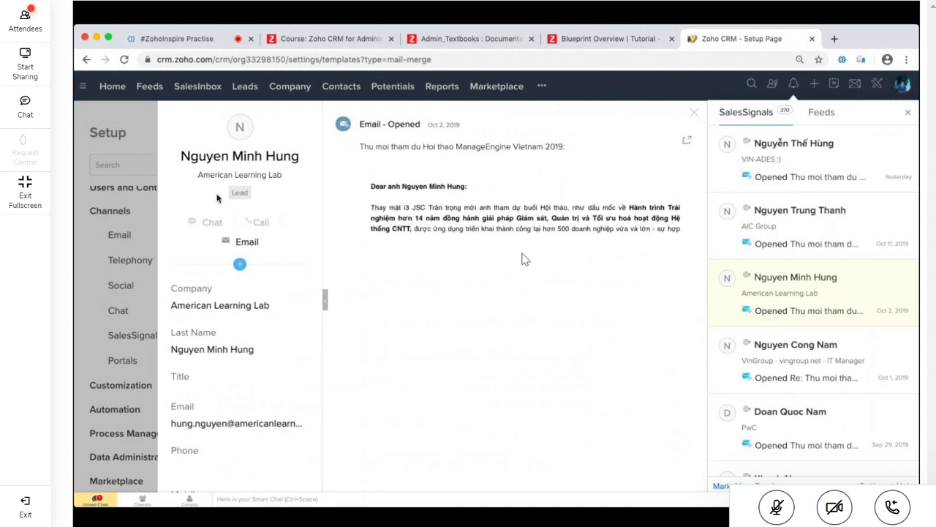
{"action": "scroll", "coordinate": [264, 330], "scroll_direction": "down", "scroll_amount": 1}
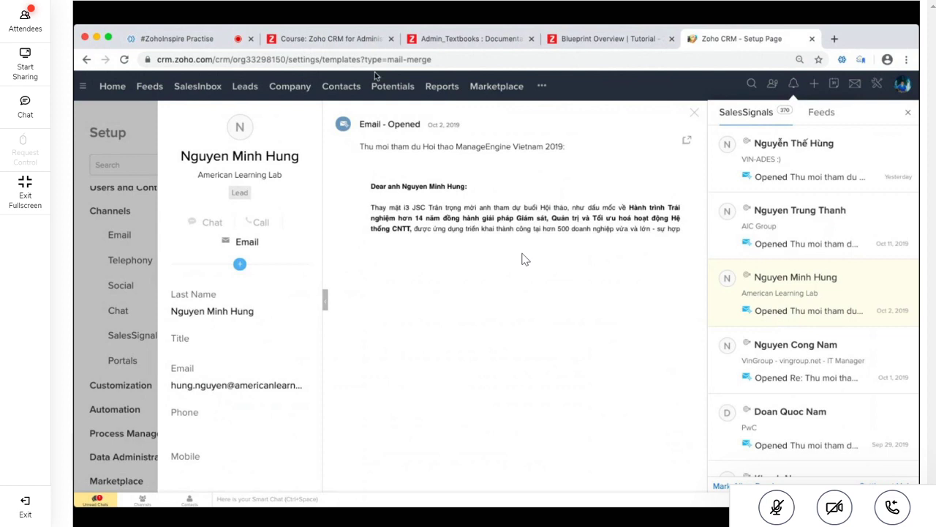
{"action": "left_click", "coordinate": [268, 162]}
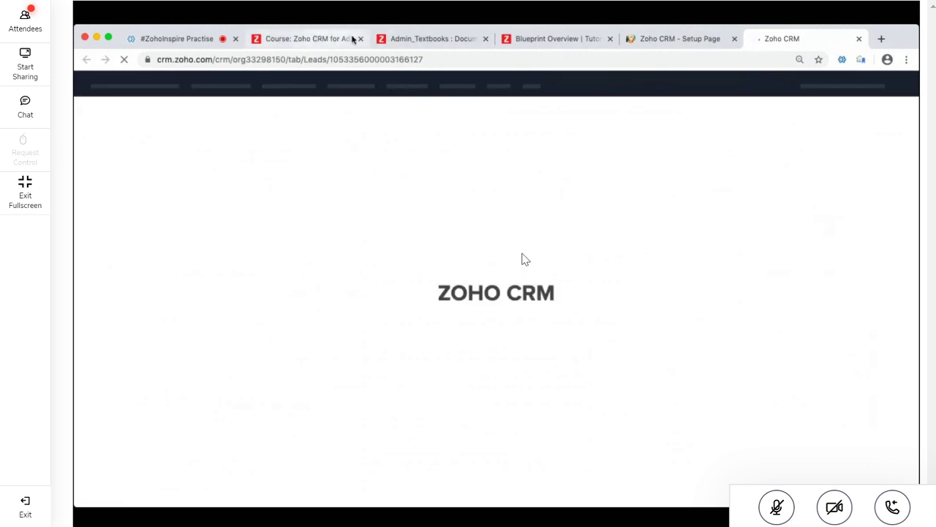
Close the Admin_Textbooks links and Blueprint tutorial tabs, returning to the Spark course outline
{"action": "left_click", "coordinate": [431, 38]}
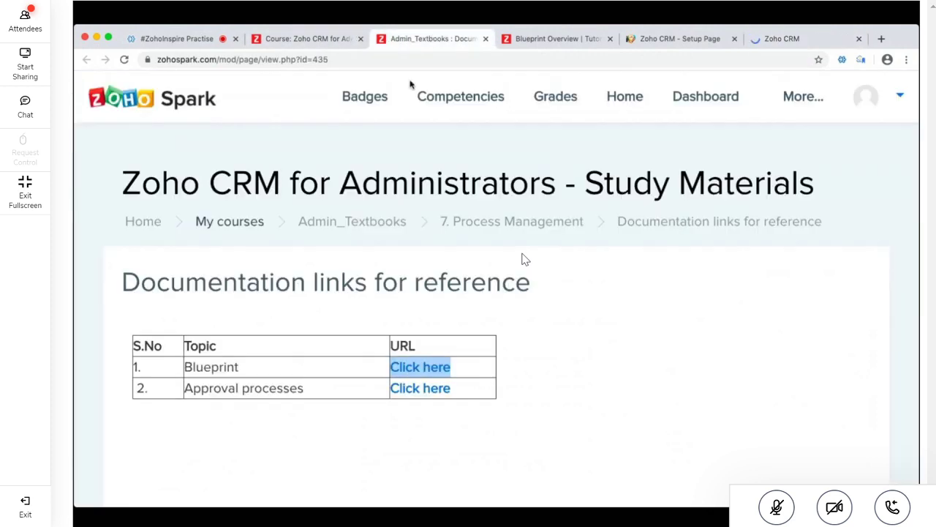
{"action": "left_click", "coordinate": [485, 38]}
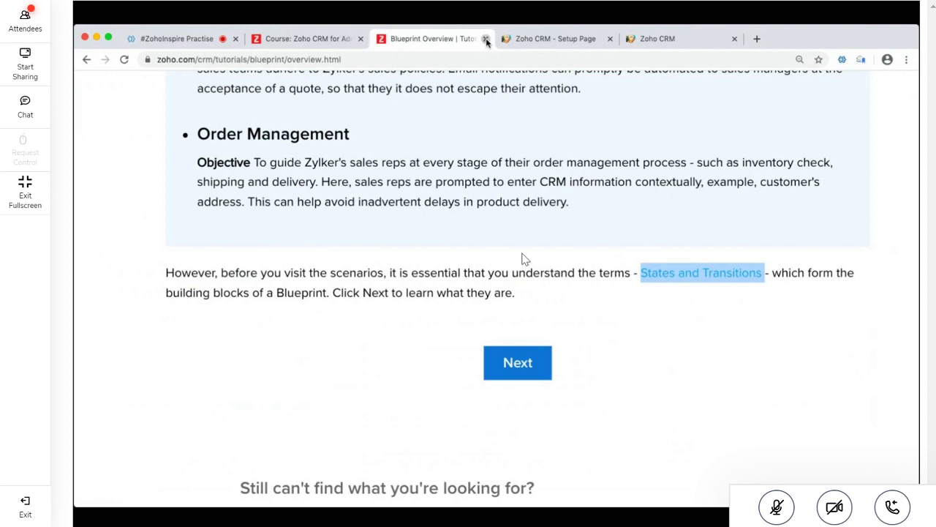
{"action": "left_click", "coordinate": [486, 38]}
{"action": "left_click", "coordinate": [322, 39]}
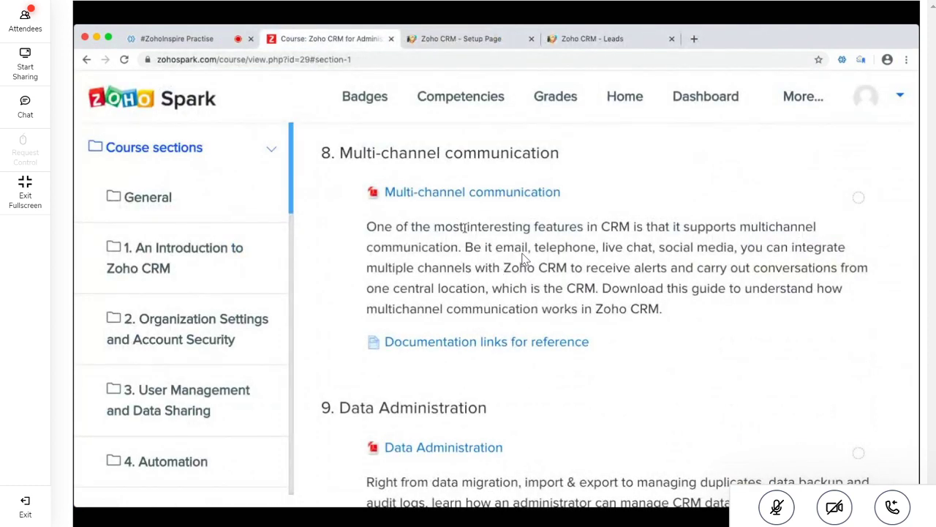
Mark the Multi-channel communication paragraph, then the section 9 Data Administration description
{"action": "triple_click", "coordinate": [481, 259]}
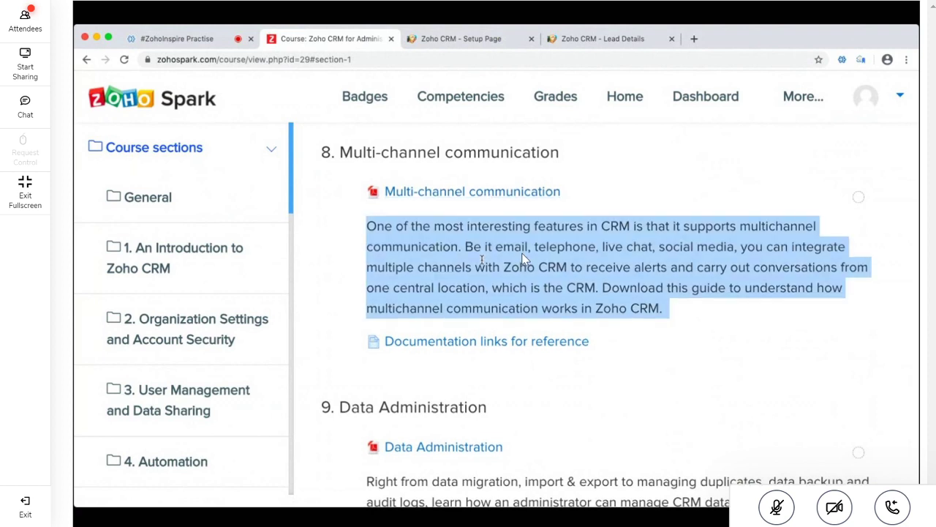
{"action": "scroll", "coordinate": [523, 260], "scroll_direction": "down", "scroll_amount": 3}
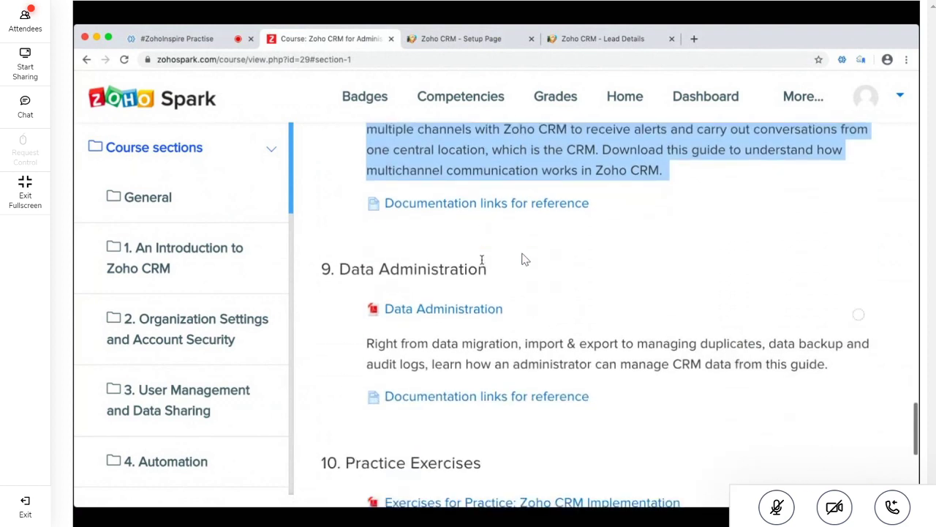
{"action": "scroll", "coordinate": [523, 259], "scroll_direction": "down", "scroll_amount": 2}
{"action": "triple_click", "coordinate": [523, 259]}
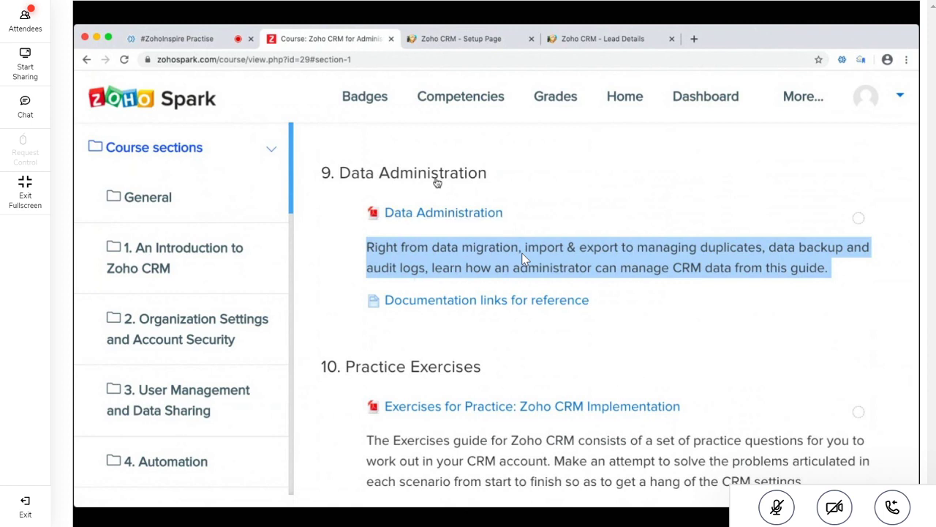
Browse the lead's Emails, Zoho Desk, Social and Visits - Zoho SalesIQ related lists, then close the lead tab
{"action": "left_click", "coordinate": [462, 40]}
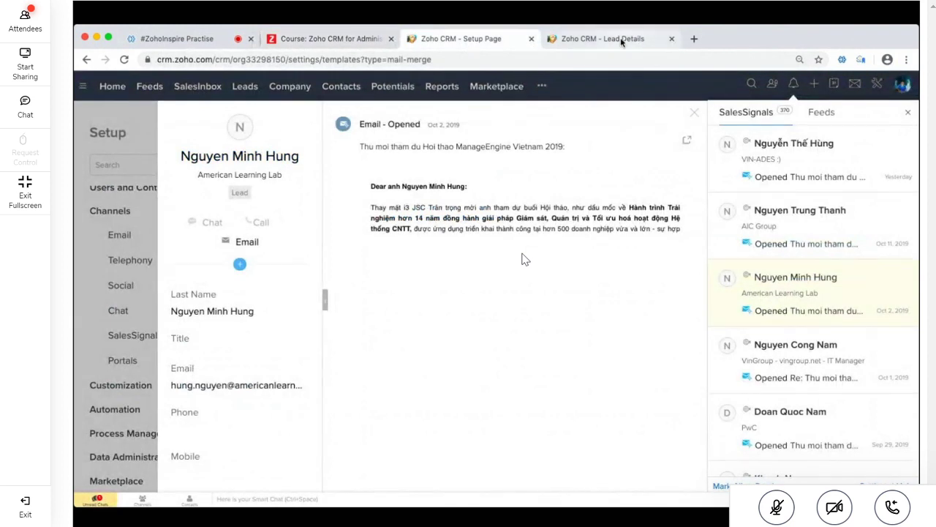
{"action": "left_click", "coordinate": [621, 40]}
{"action": "scroll", "coordinate": [500, 423], "scroll_direction": "down", "scroll_amount": 10}
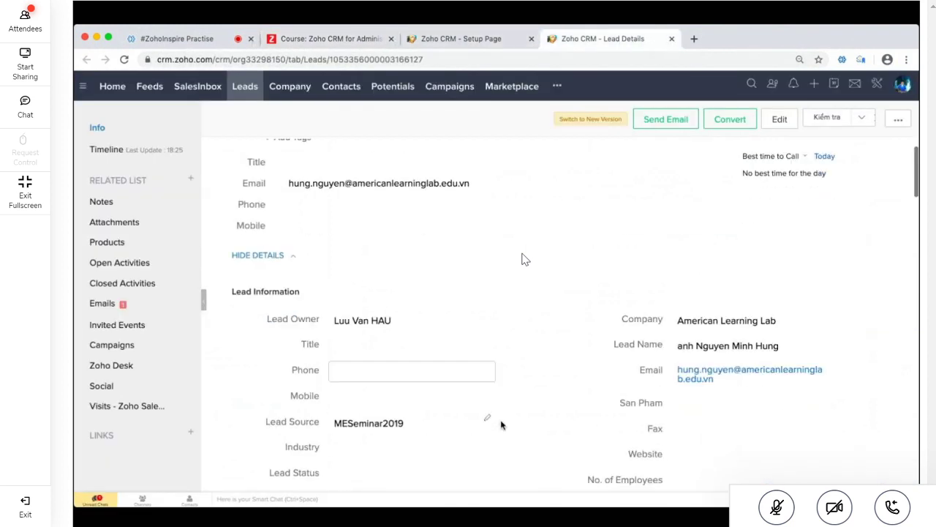
{"action": "left_click", "coordinate": [102, 303]}
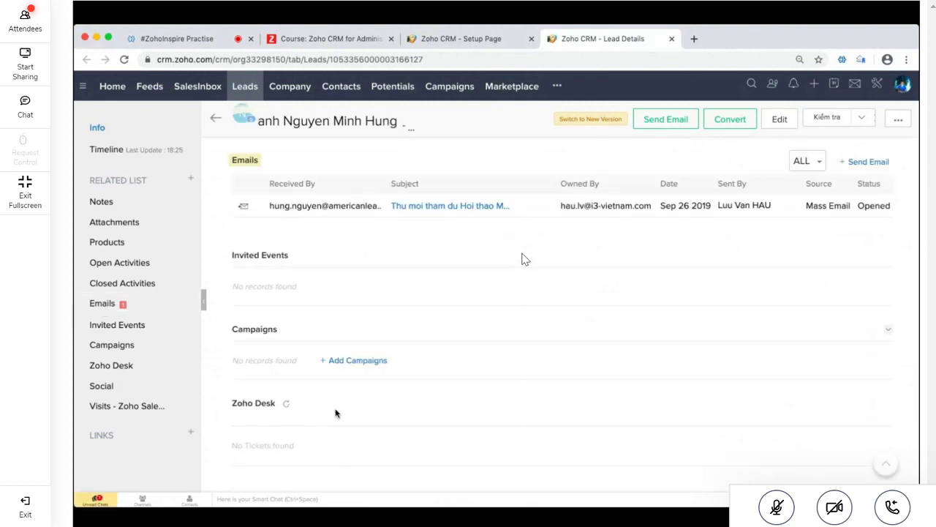
{"action": "left_click", "coordinate": [103, 368]}
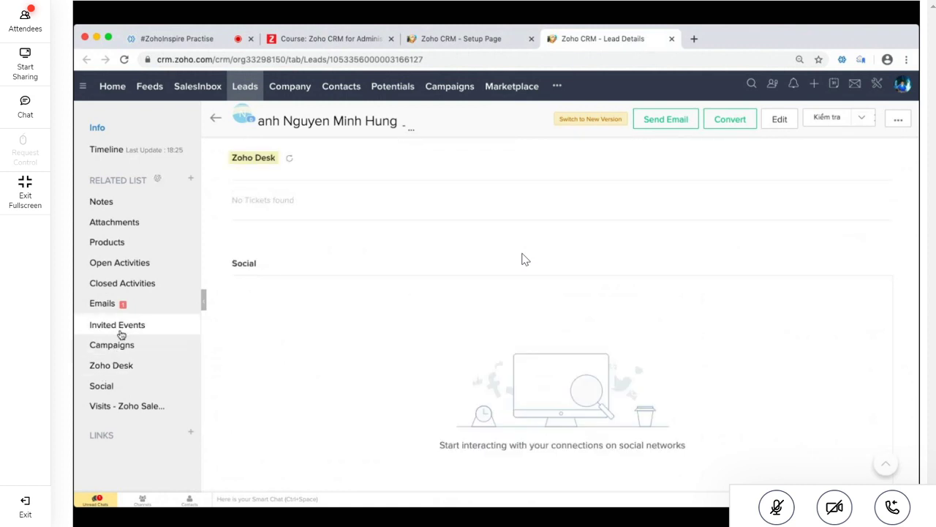
{"action": "left_click", "coordinate": [110, 388]}
{"action": "left_click", "coordinate": [121, 405]}
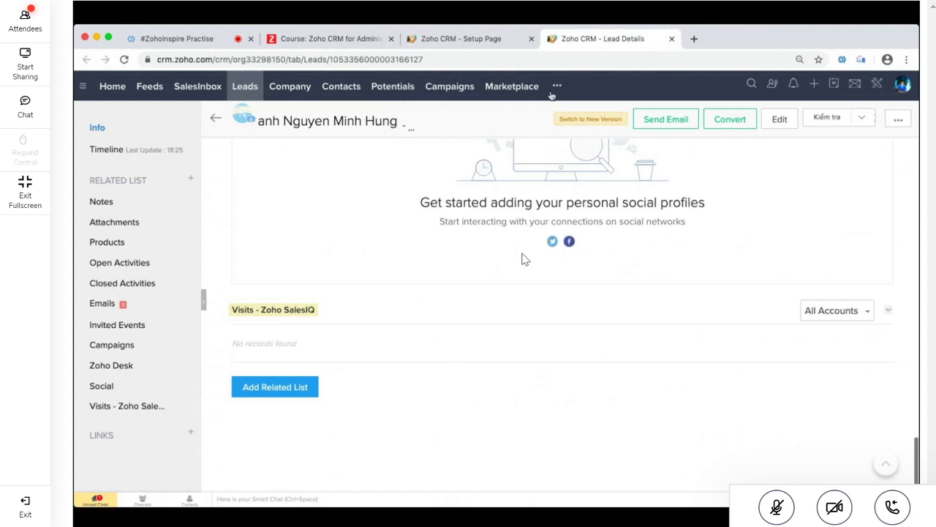
{"action": "left_click", "coordinate": [671, 39]}
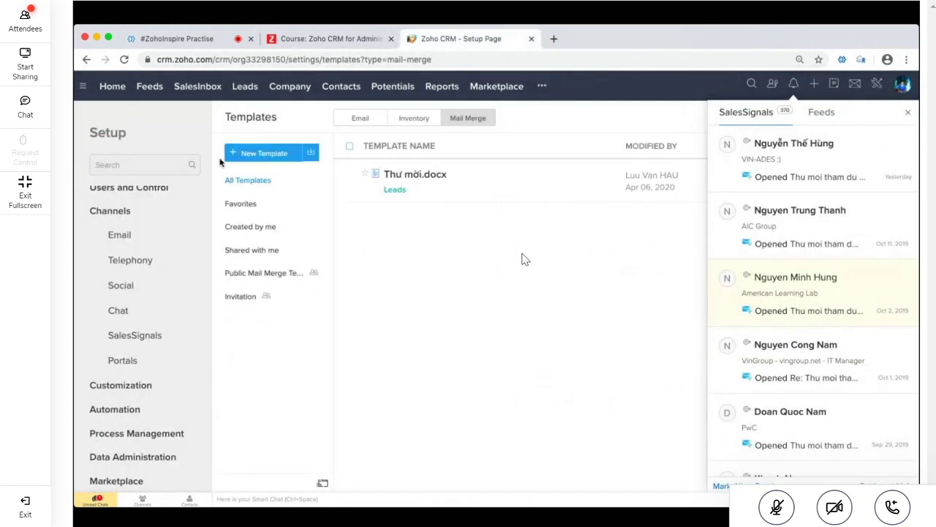
Expand Data Administration and step through Export and Data Backup to the Storage page
{"action": "scroll", "coordinate": [150, 349], "scroll_direction": "down", "scroll_amount": 1}
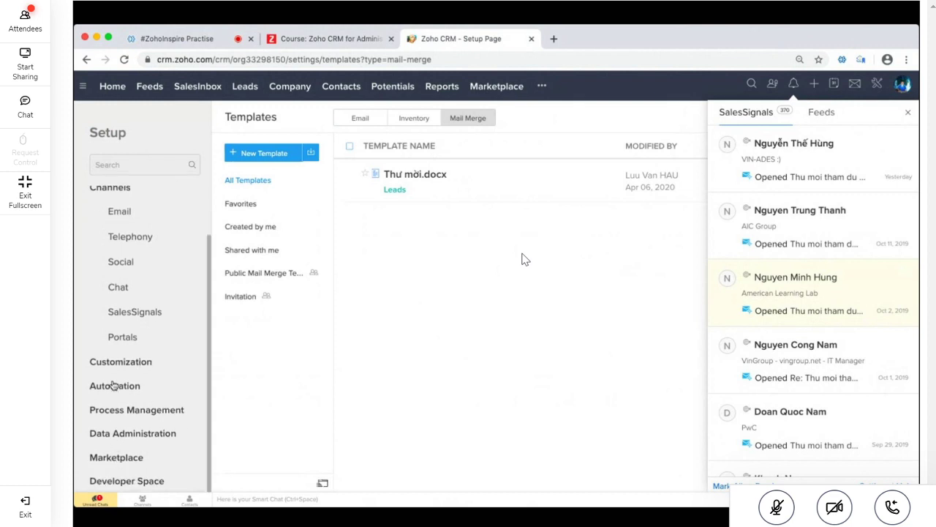
{"action": "left_click", "coordinate": [119, 435]}
{"action": "scroll", "coordinate": [148, 439], "scroll_direction": "down", "scroll_amount": 1}
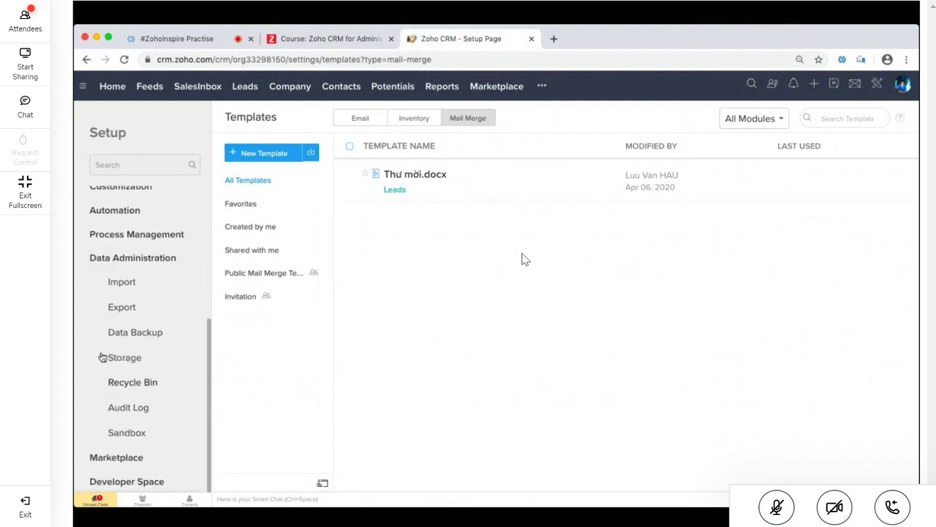
{"action": "left_click", "coordinate": [122, 307]}
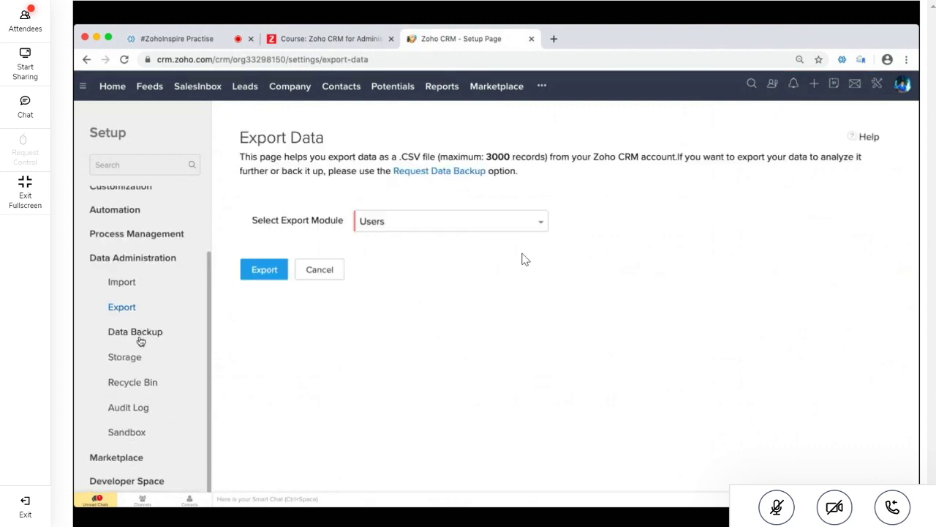
{"action": "left_click", "coordinate": [139, 338]}
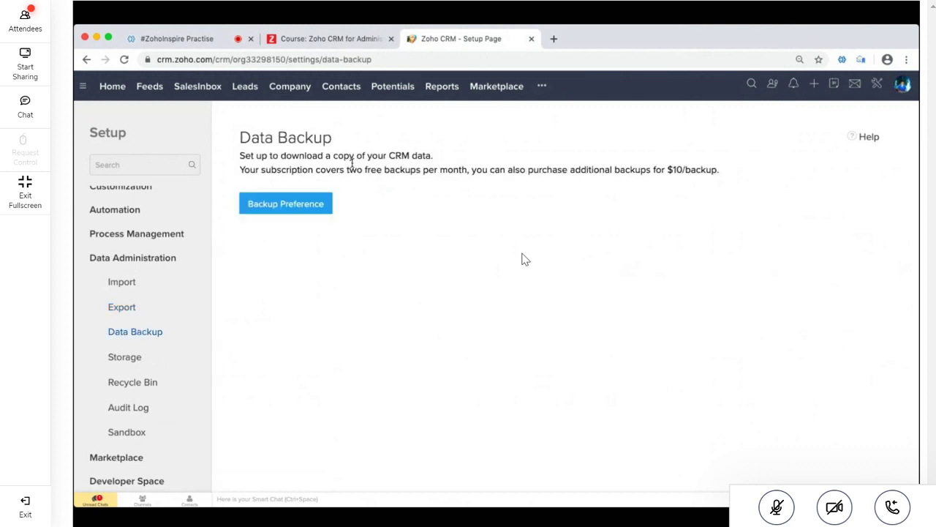
{"action": "double_click", "coordinate": [497, 169]}
{"action": "left_click", "coordinate": [501, 267]}
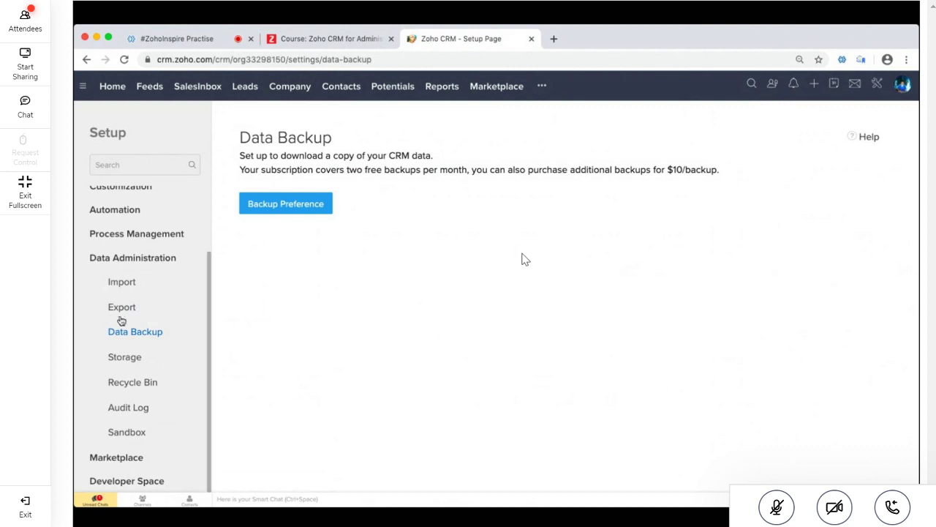
{"action": "left_click", "coordinate": [123, 359]}
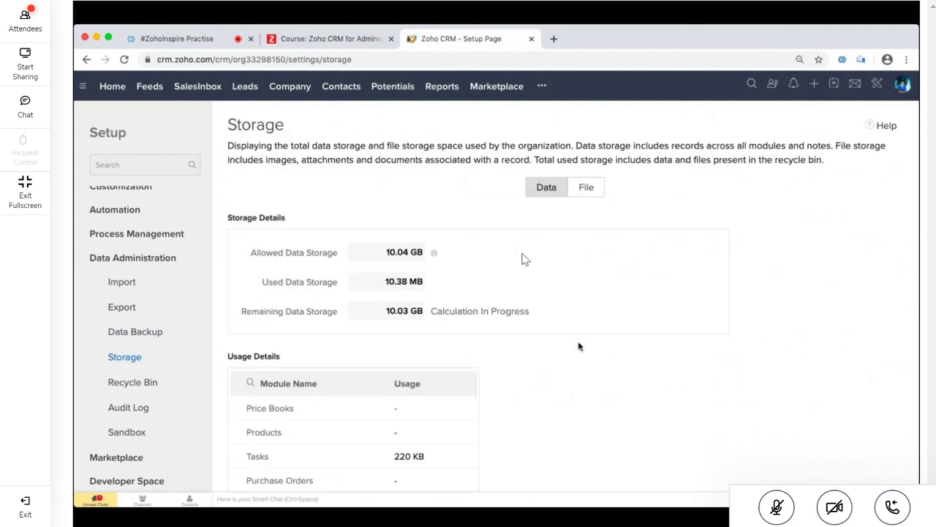
Highlight the 10.04 GB allowed storage and the 10.38 MB used on the Storage page
{"action": "scroll", "coordinate": [578, 347], "scroll_direction": "down", "scroll_amount": 1}
{"action": "scroll", "coordinate": [578, 348], "scroll_direction": "down", "scroll_amount": 1}
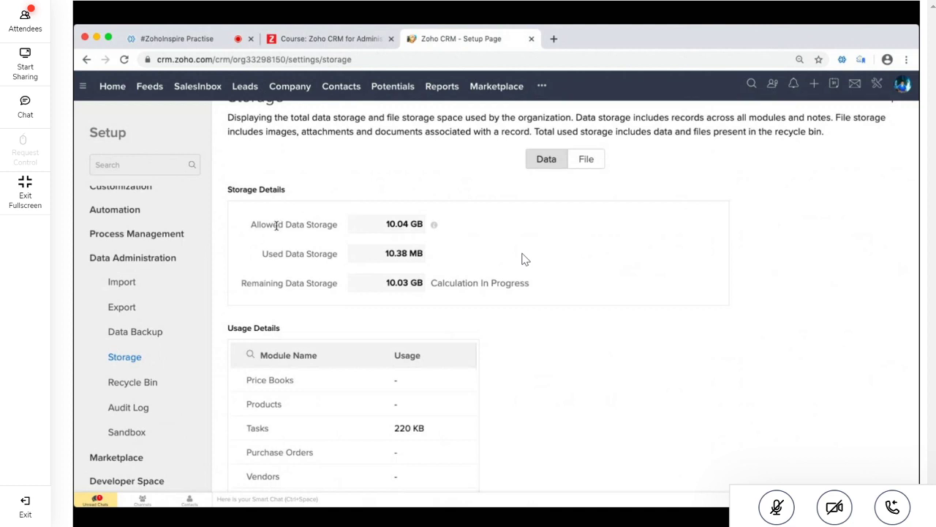
{"action": "double_click", "coordinate": [276, 226]}
{"action": "left_click", "coordinate": [340, 224]}
{"action": "triple_click", "coordinate": [404, 221]}
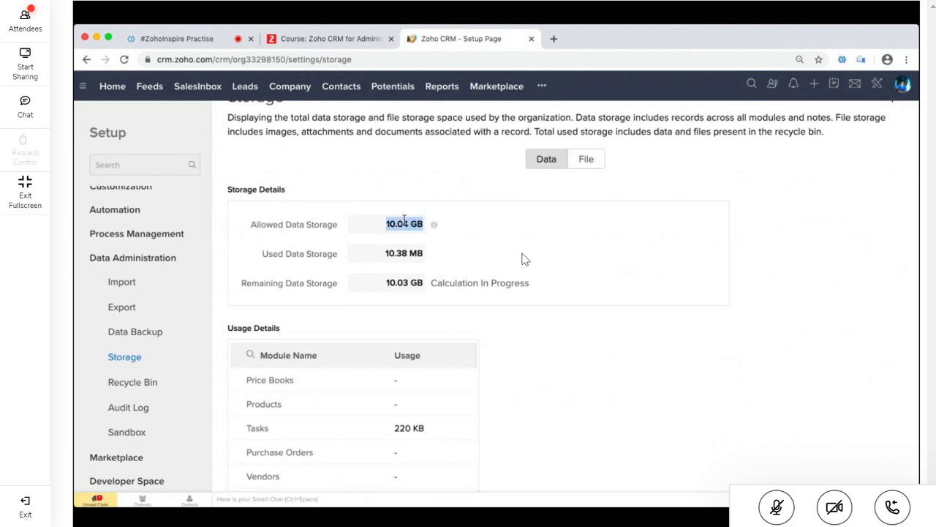
{"action": "left_click", "coordinate": [294, 249]}
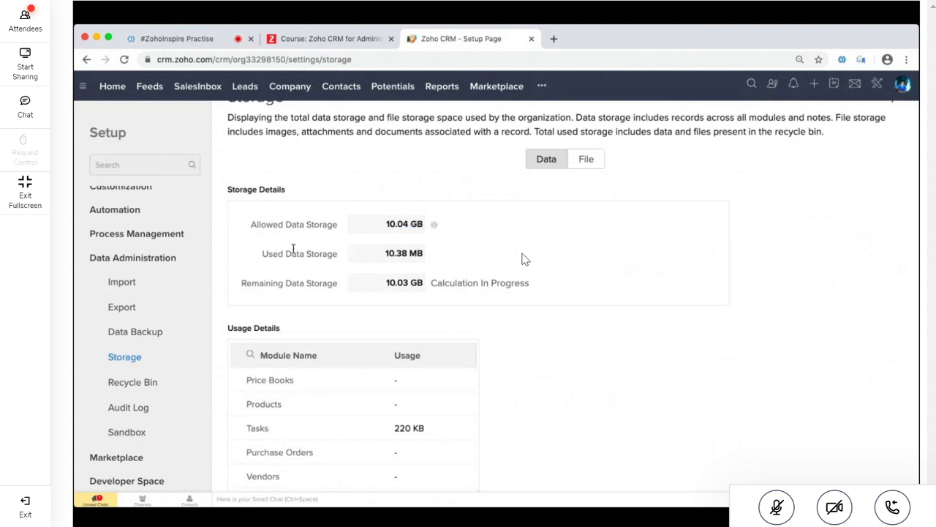
{"action": "double_click", "coordinate": [390, 254]}
Scroll the per-module usage details, then visit the empty Recycle Bin and the Audit Log
{"action": "scroll", "coordinate": [413, 297], "scroll_direction": "up", "scroll_amount": 1}
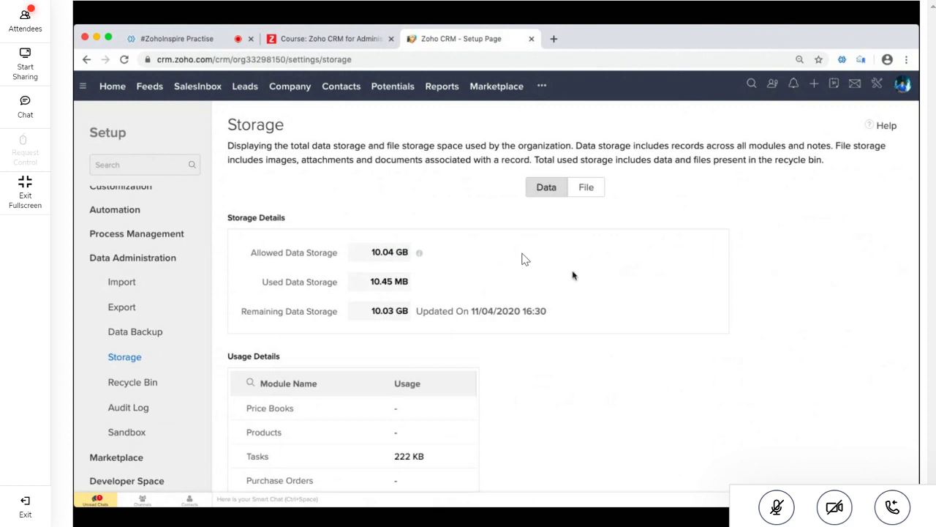
{"action": "scroll", "coordinate": [573, 275], "scroll_direction": "down", "scroll_amount": 1}
{"action": "left_click_drag", "start_coordinate": [395, 291], "coordinate": [372, 292]}
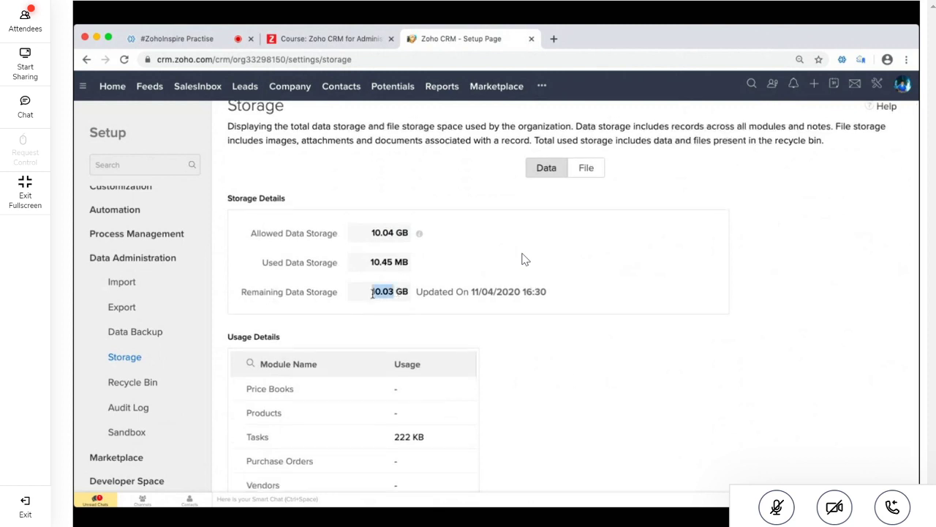
{"action": "scroll", "coordinate": [577, 389], "scroll_direction": "down", "scroll_amount": 1}
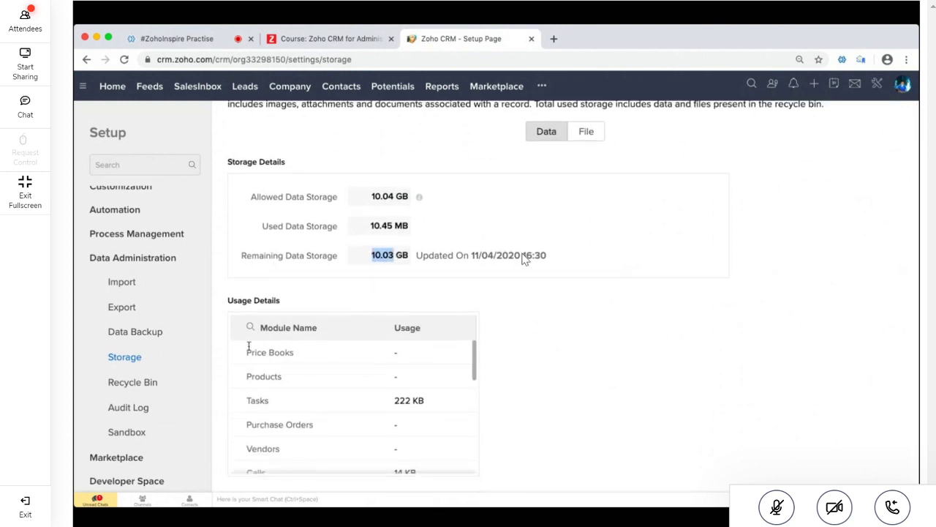
{"action": "scroll", "coordinate": [322, 391], "scroll_direction": "down", "scroll_amount": 4}
{"action": "scroll", "coordinate": [315, 384], "scroll_direction": "up", "scroll_amount": 4}
{"action": "scroll", "coordinate": [280, 366], "scroll_direction": "down", "scroll_amount": 2}
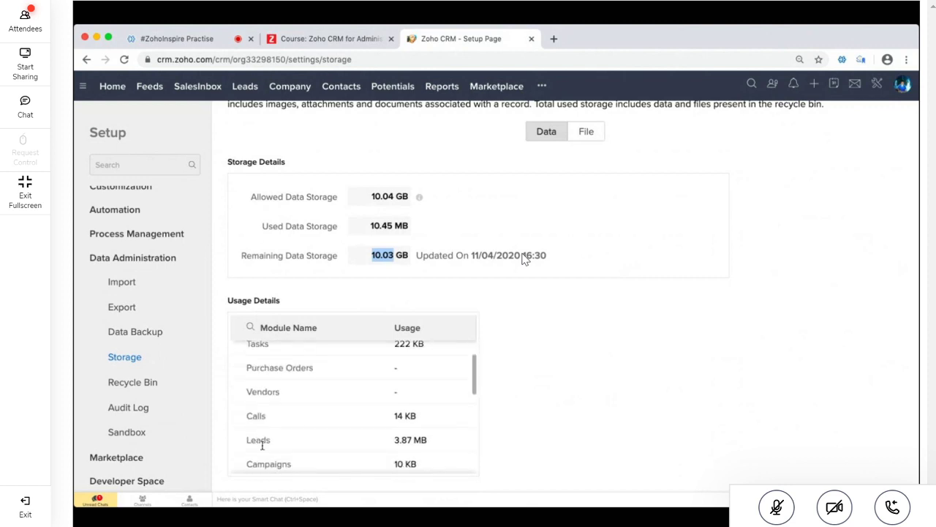
{"action": "scroll", "coordinate": [285, 424], "scroll_direction": "down", "scroll_amount": 2}
{"action": "scroll", "coordinate": [366, 410], "scroll_direction": "down", "scroll_amount": 2}
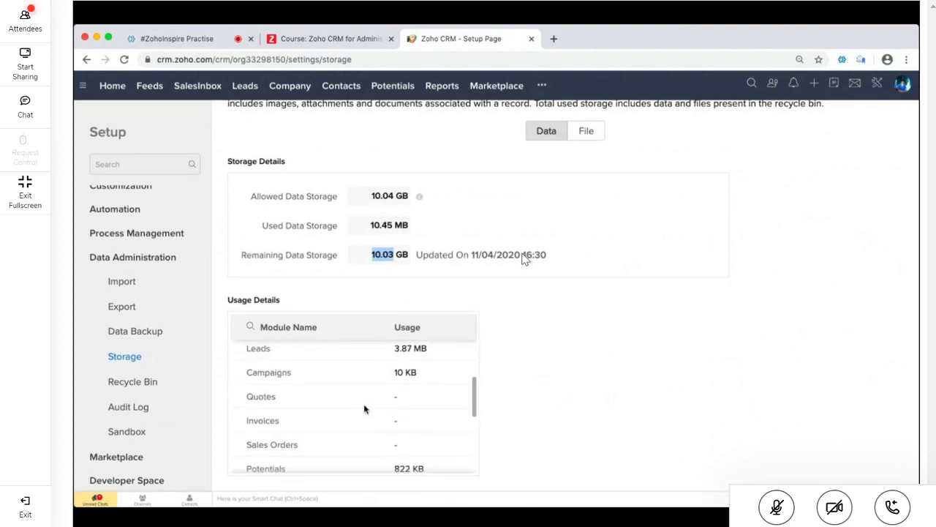
{"action": "scroll", "coordinate": [365, 409], "scroll_direction": "down", "scroll_amount": 5}
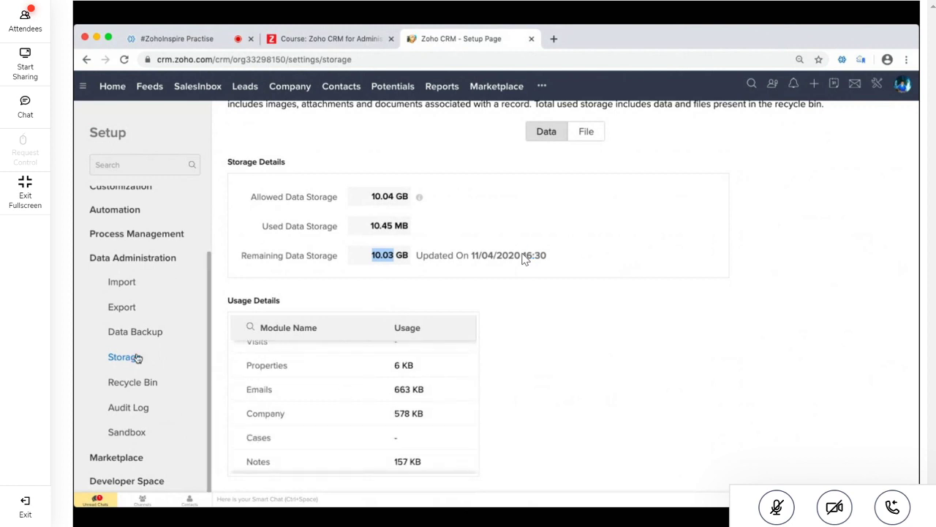
{"action": "left_click", "coordinate": [134, 386]}
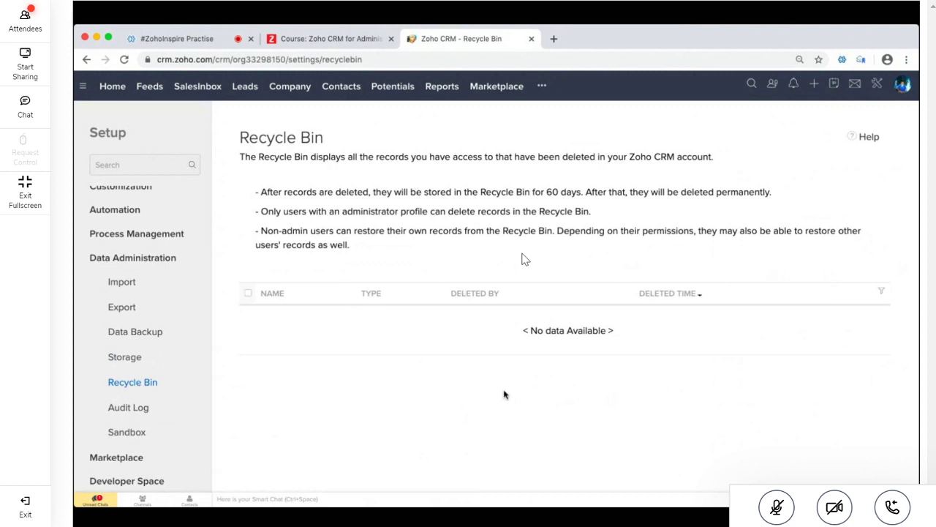
{"action": "left_click", "coordinate": [144, 408]}
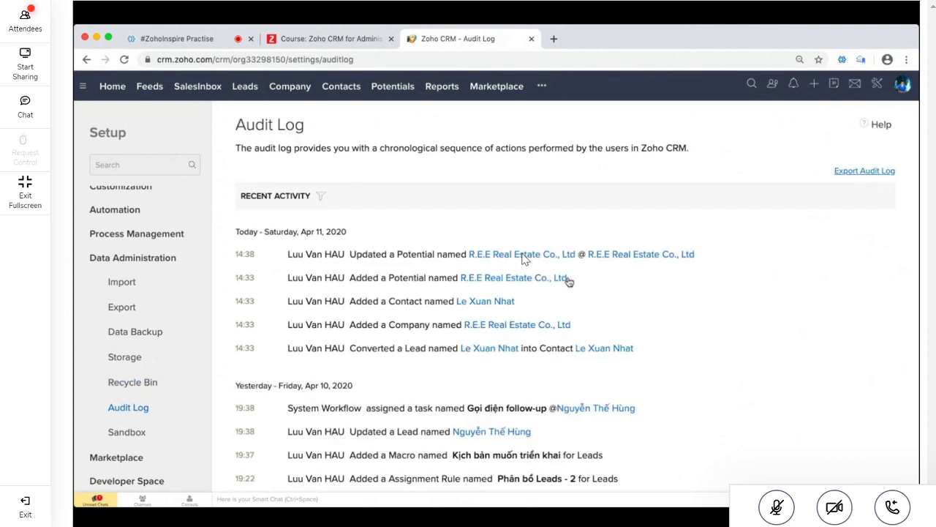
Return to the Zoho CRM administrators course page and highlight the onboarding handbook sentence
{"action": "left_click", "coordinate": [326, 39]}
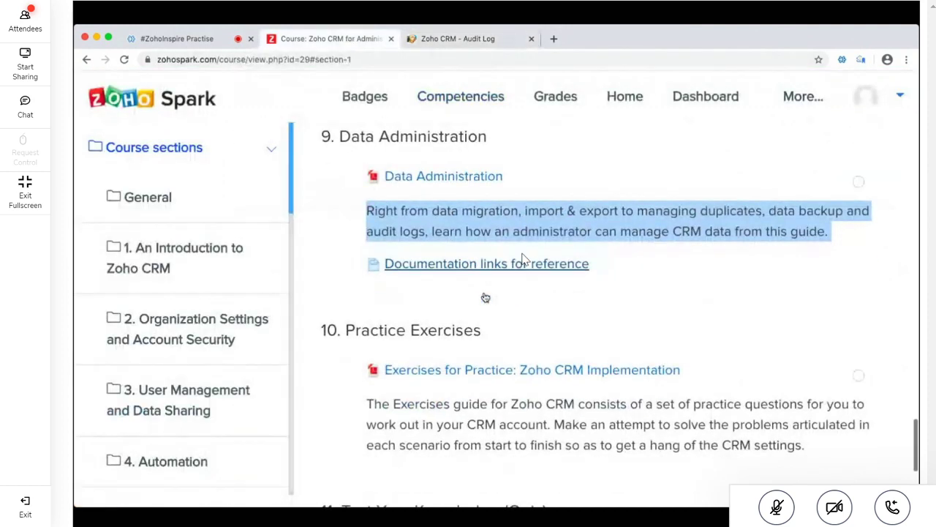
{"action": "scroll", "coordinate": [485, 298], "scroll_direction": "down", "scroll_amount": 2}
{"action": "scroll", "coordinate": [485, 298], "scroll_direction": "up", "scroll_amount": 2}
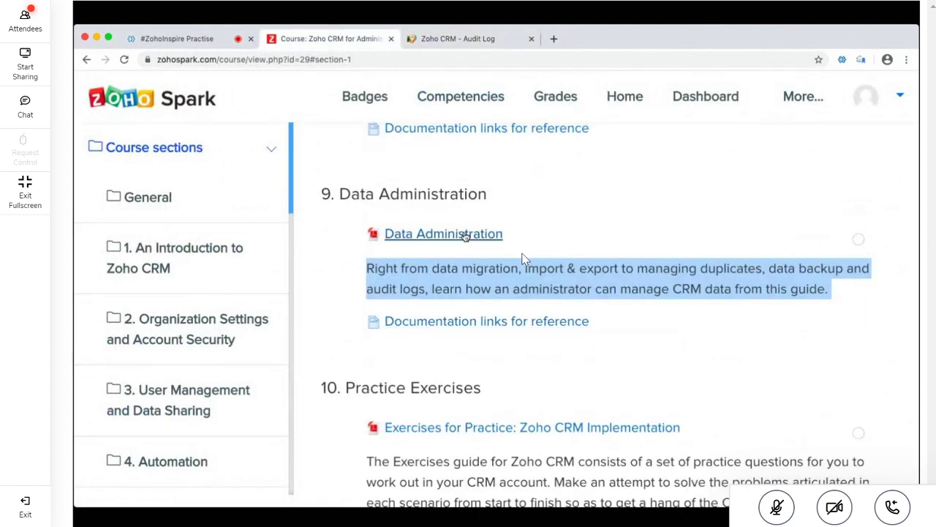
{"action": "scroll", "coordinate": [523, 257], "scroll_direction": "down", "scroll_amount": 1}
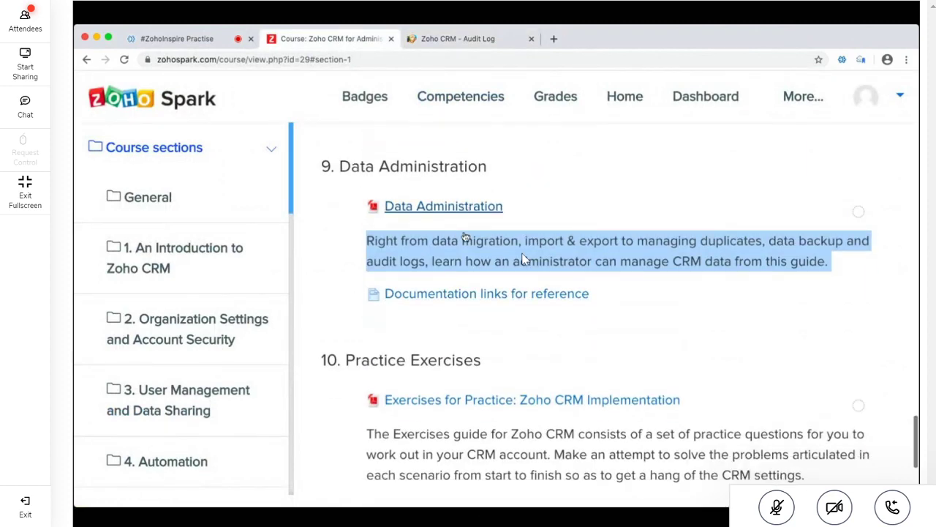
{"action": "scroll", "coordinate": [523, 258], "scroll_direction": "up", "scroll_amount": 15}
{"action": "scroll", "coordinate": [523, 258], "scroll_direction": "up", "scroll_amount": 4}
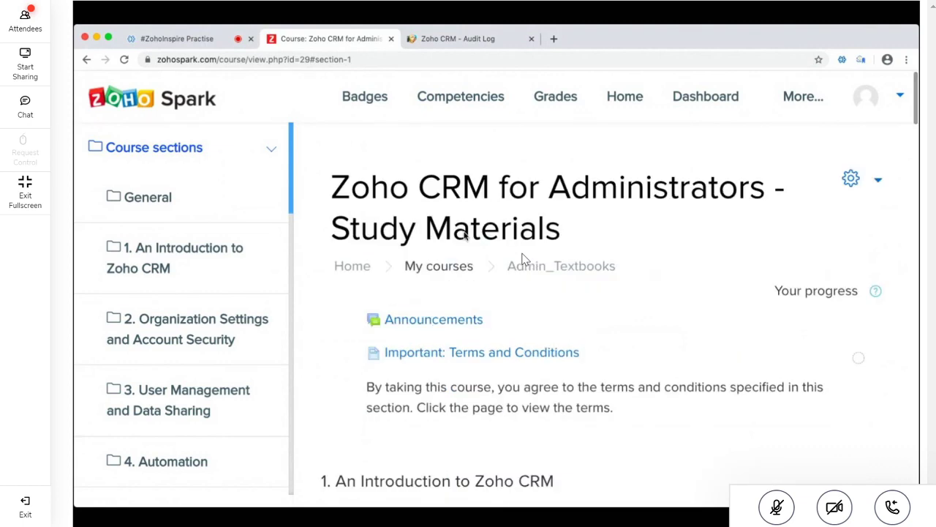
{"action": "scroll", "coordinate": [523, 258], "scroll_direction": "down", "scroll_amount": 4}
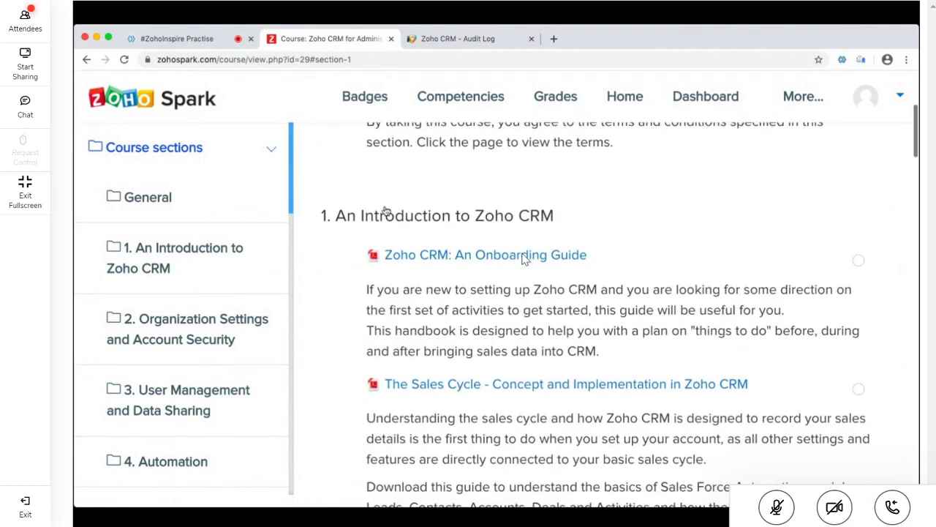
{"action": "scroll", "coordinate": [380, 217], "scroll_direction": "down", "scroll_amount": 1}
{"action": "triple_click", "coordinate": [447, 276]}
Jump to '10. Practice Exercises', select its description, and close the Audit Log tab
{"action": "scroll", "coordinate": [448, 276], "scroll_direction": "down", "scroll_amount": 5}
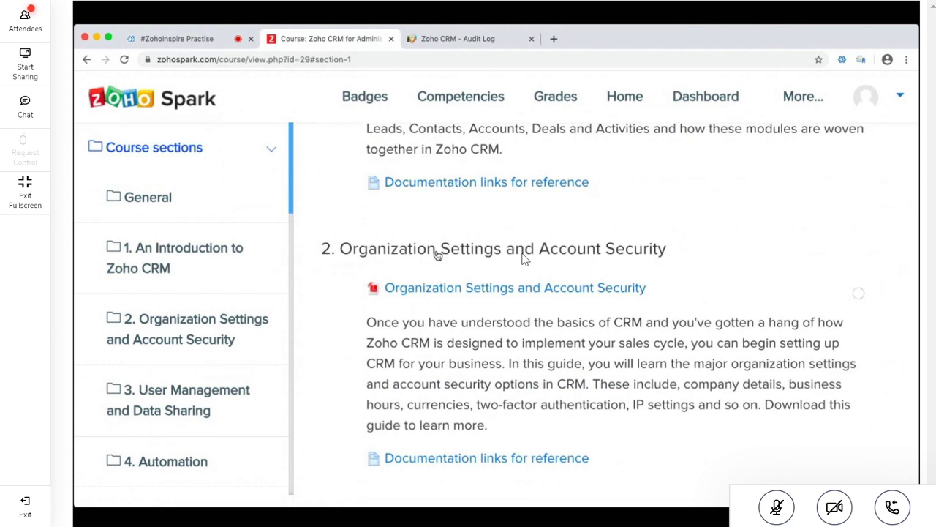
{"action": "scroll", "coordinate": [204, 304], "scroll_direction": "down", "scroll_amount": 3}
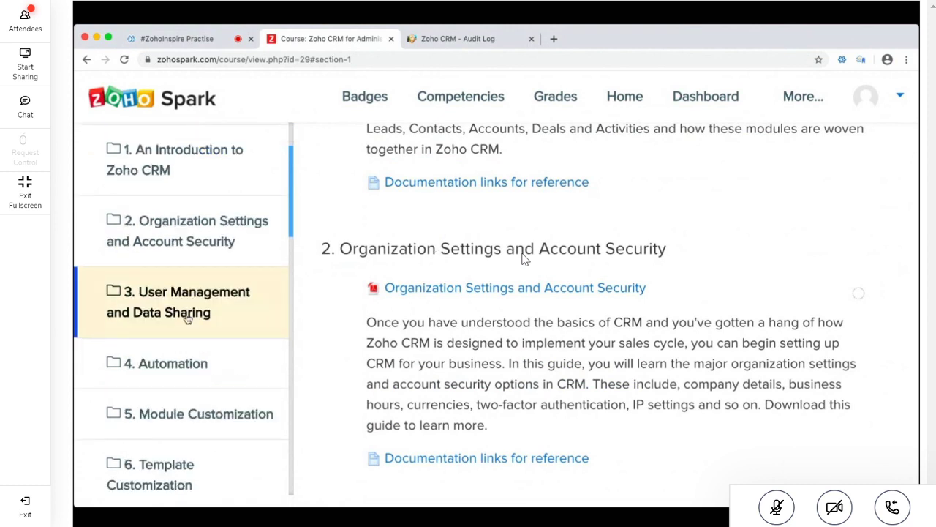
{"action": "scroll", "coordinate": [187, 318], "scroll_direction": "down", "scroll_amount": 4}
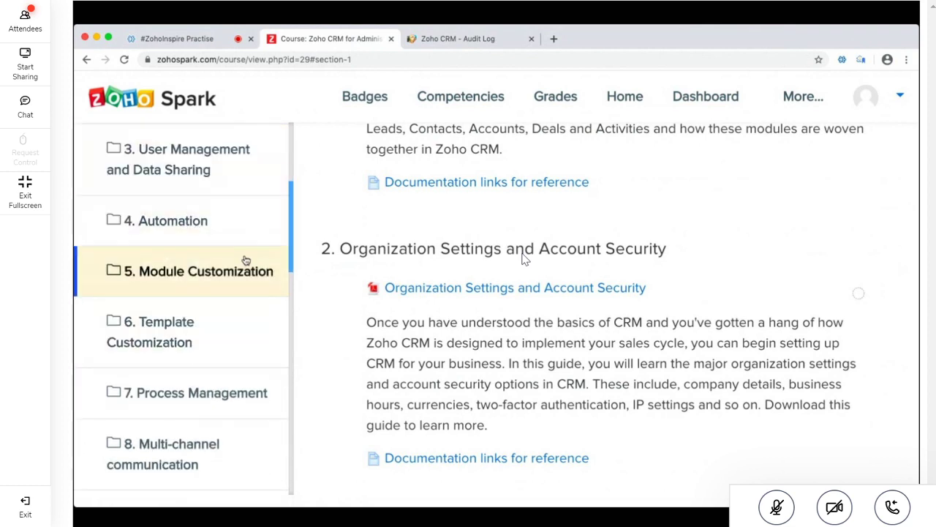
{"action": "scroll", "coordinate": [242, 278], "scroll_direction": "down", "scroll_amount": 2}
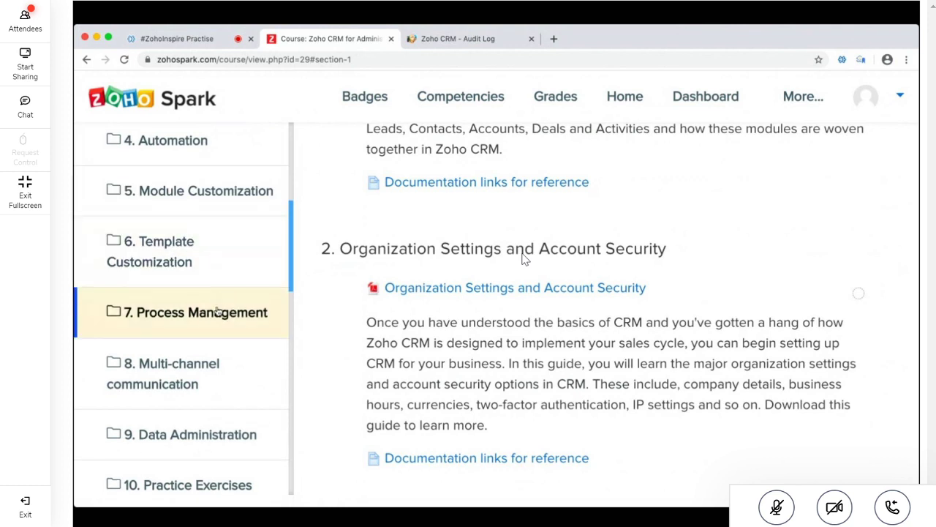
{"action": "scroll", "coordinate": [218, 324], "scroll_direction": "down", "scroll_amount": 3}
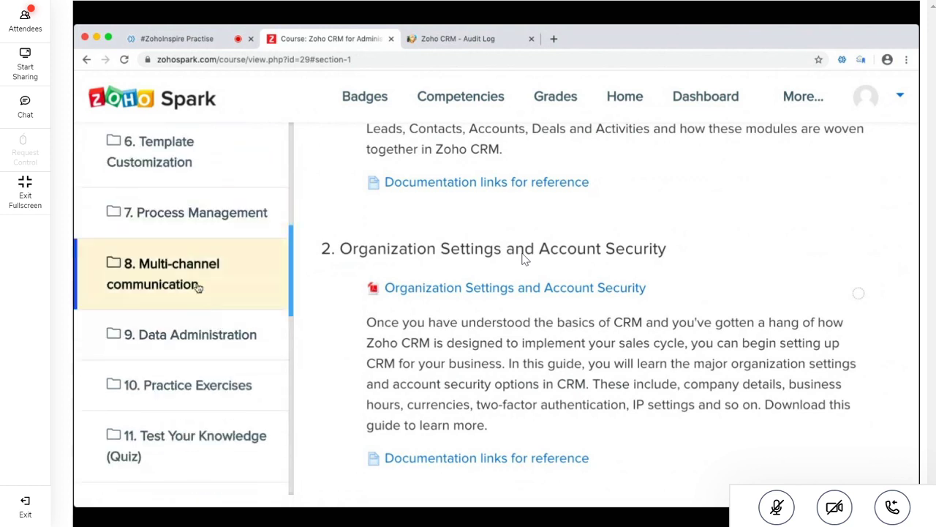
{"action": "scroll", "coordinate": [197, 286], "scroll_direction": "down", "scroll_amount": 3}
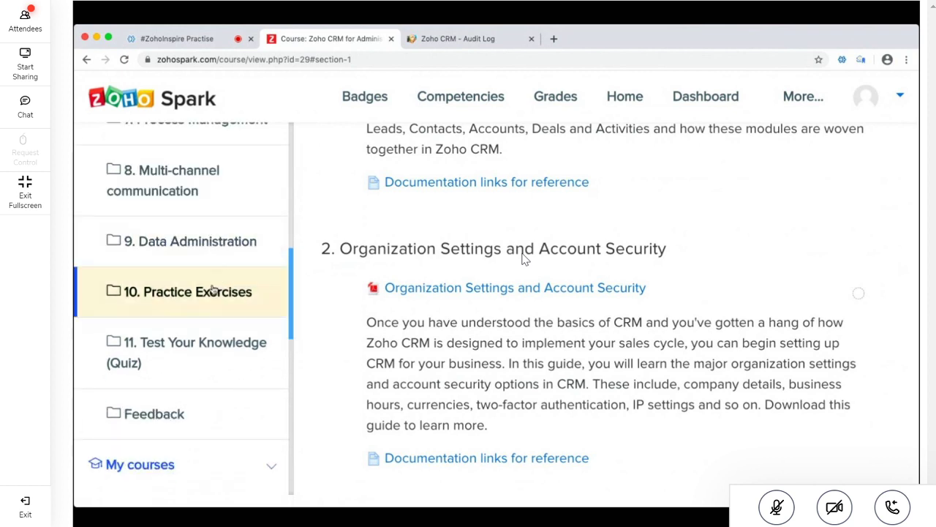
{"action": "left_click", "coordinate": [212, 291]}
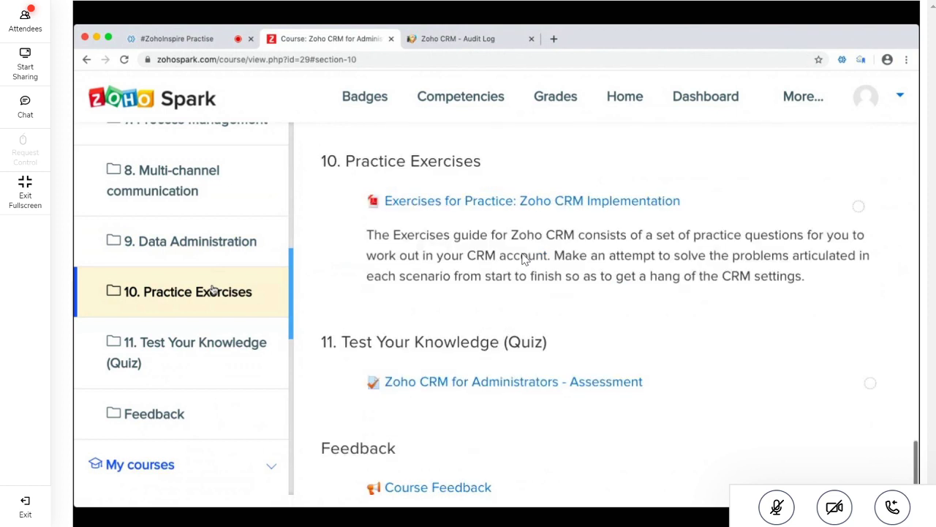
{"action": "triple_click", "coordinate": [484, 248]}
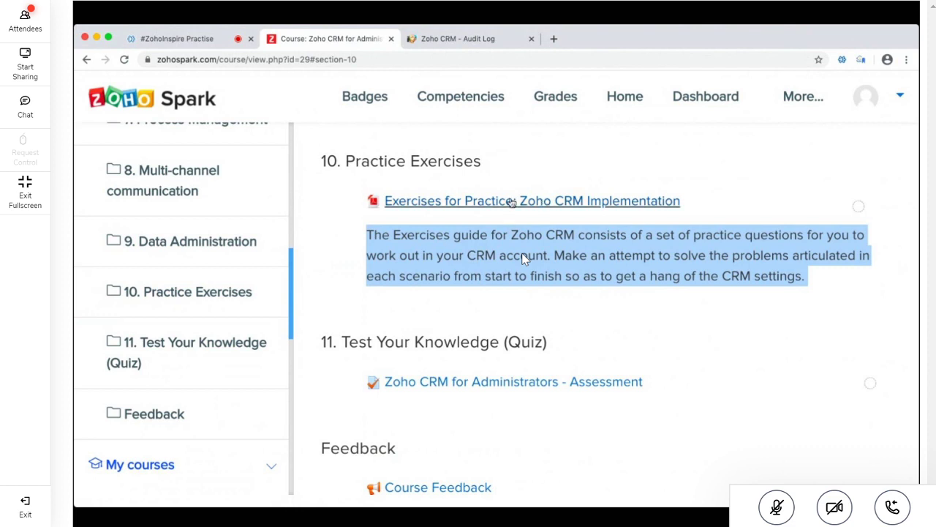
{"action": "left_click", "coordinate": [530, 38]}
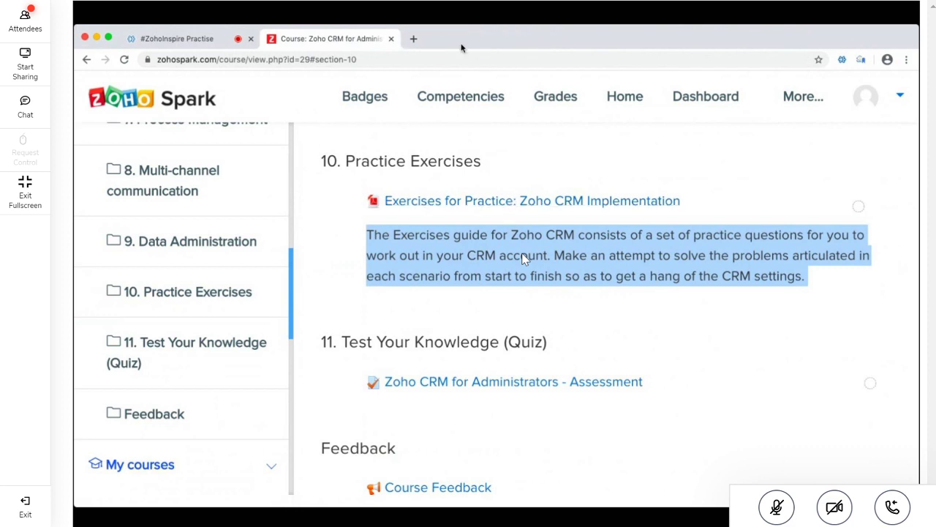
Open a new blank browser tab alongside the Zoho Spark course page
{"action": "left_click", "coordinate": [412, 39]}
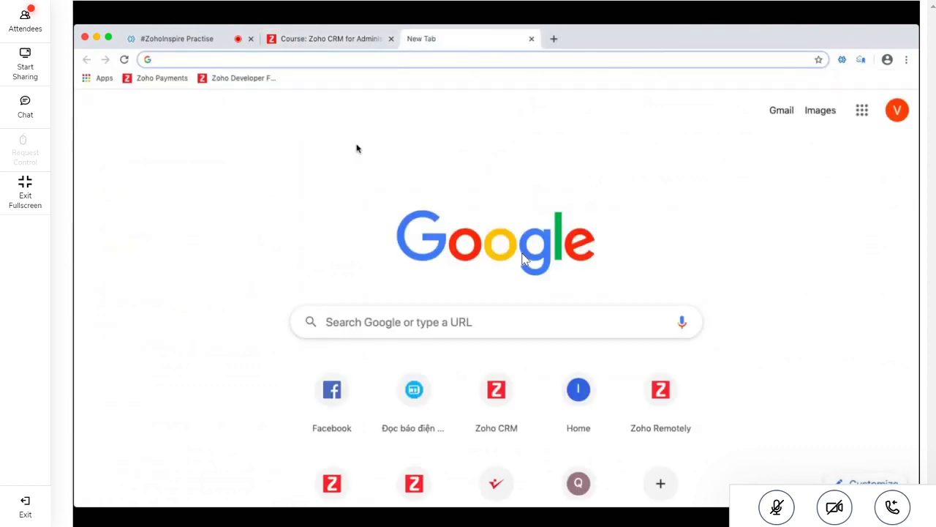
{"action": "left_click", "coordinate": [329, 39]}
{"action": "left_click", "coordinate": [427, 40]}
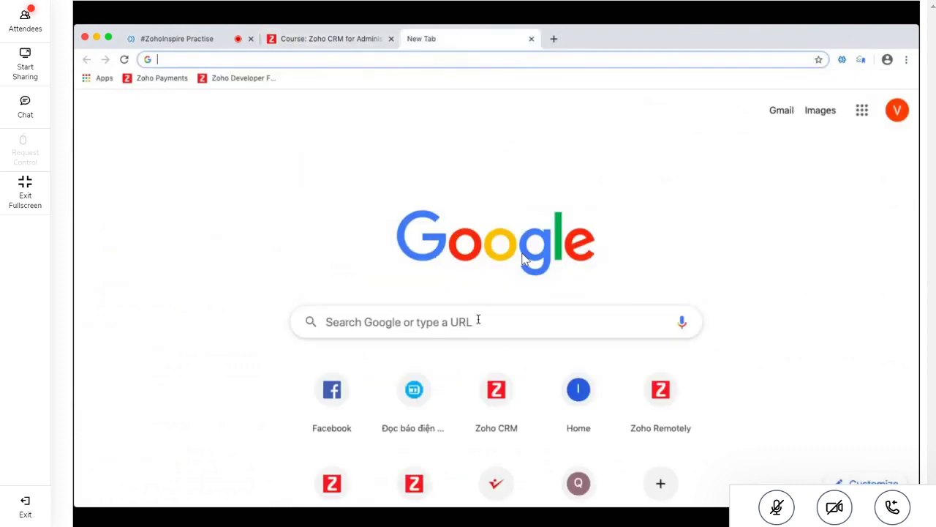
{"action": "left_click", "coordinate": [341, 40]}
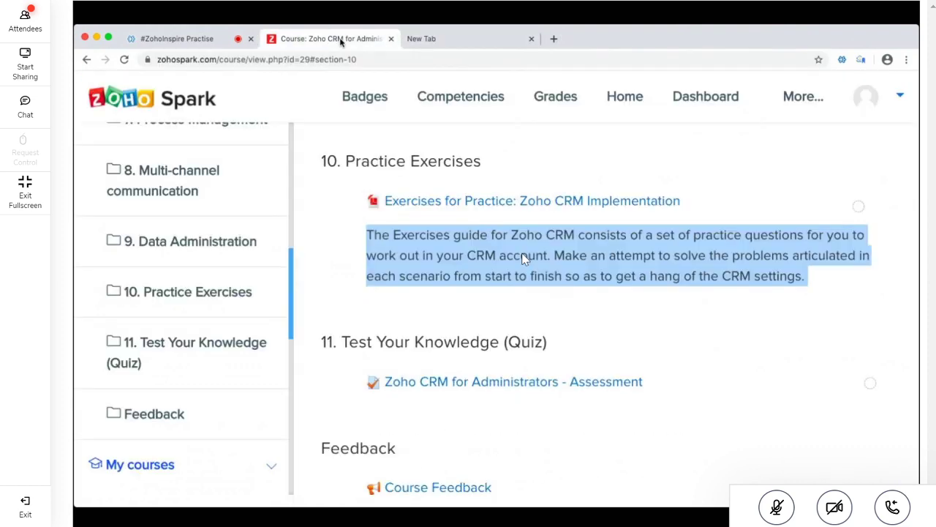
{"action": "left_click", "coordinate": [468, 42]}
Open Facebook Messenger and scroll the Video-ME-Zoho-DNU chat info to its shared files
{"action": "left_click", "coordinate": [332, 405]}
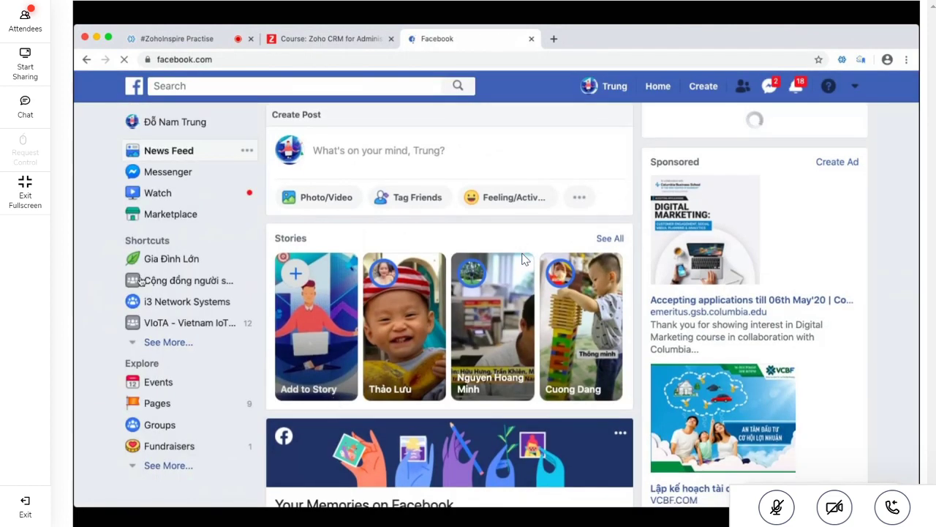
{"action": "left_click", "coordinate": [182, 175]}
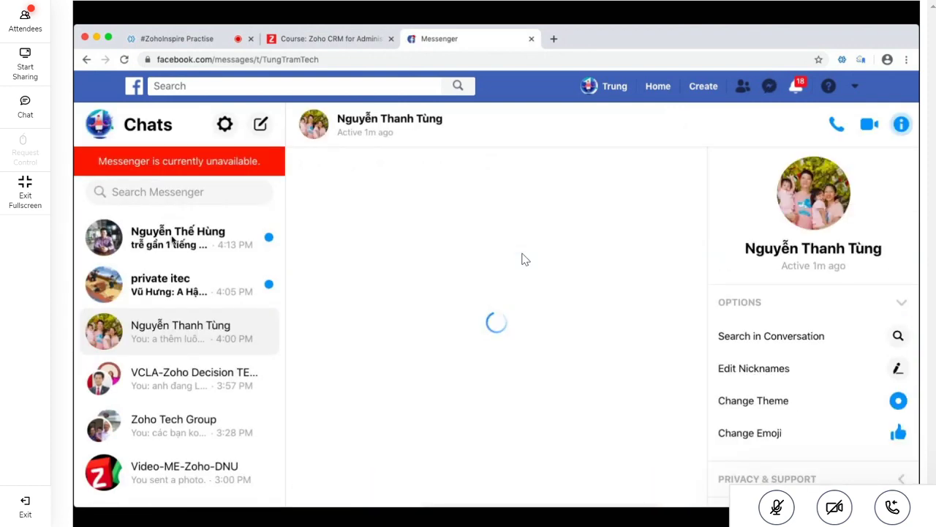
{"action": "scroll", "coordinate": [221, 370], "scroll_direction": "down", "scroll_amount": 2}
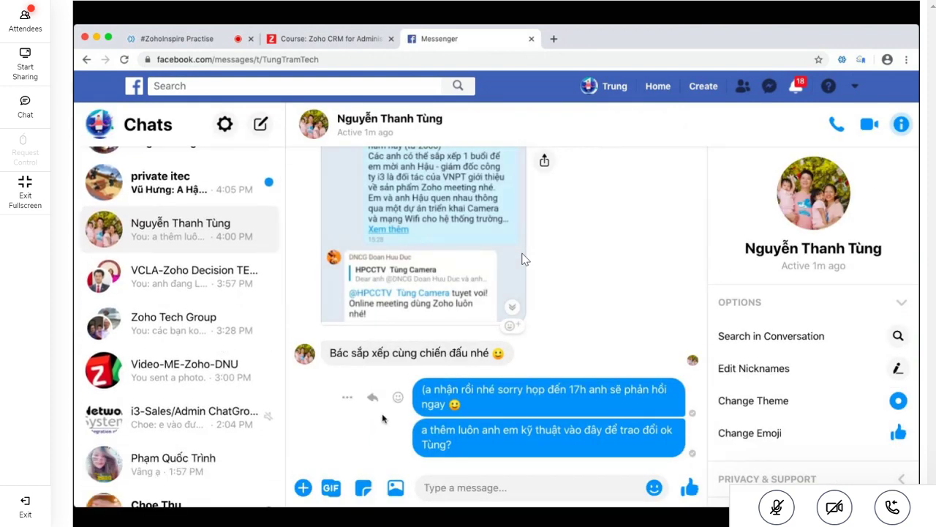
{"action": "scroll", "coordinate": [206, 327], "scroll_direction": "down", "scroll_amount": 1}
{"action": "scroll", "coordinate": [207, 327], "scroll_direction": "down", "scroll_amount": 1}
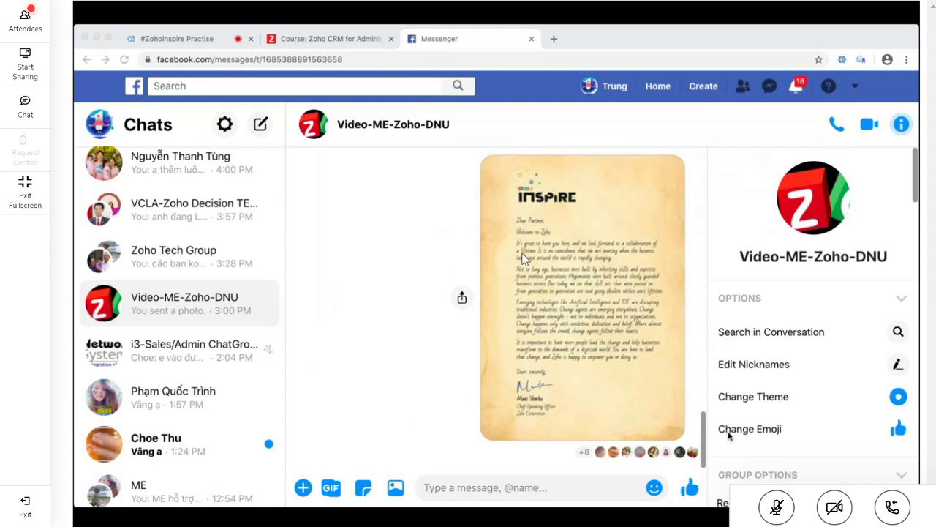
{"action": "scroll", "coordinate": [784, 380], "scroll_direction": "down", "scroll_amount": 1}
{"action": "scroll", "coordinate": [784, 381], "scroll_direction": "down", "scroll_amount": 12}
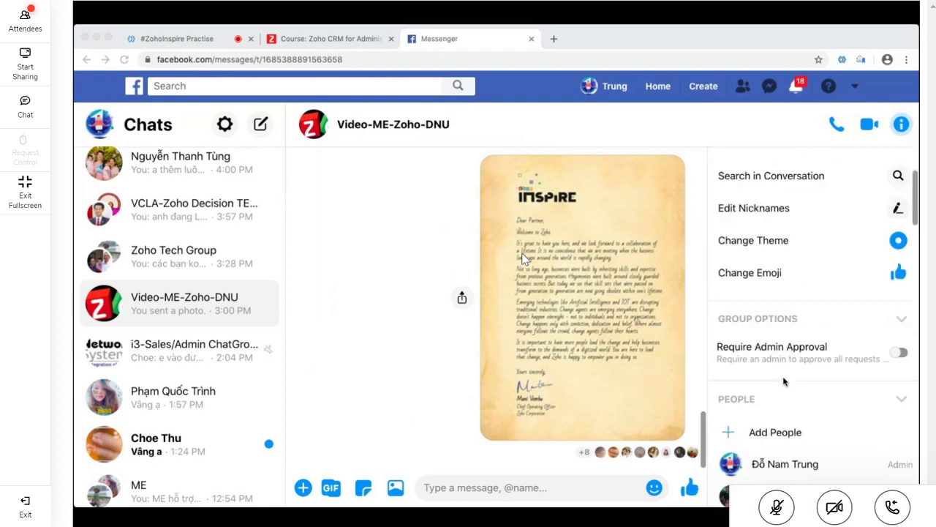
{"action": "scroll", "coordinate": [784, 380], "scroll_direction": "down", "scroll_amount": 10}
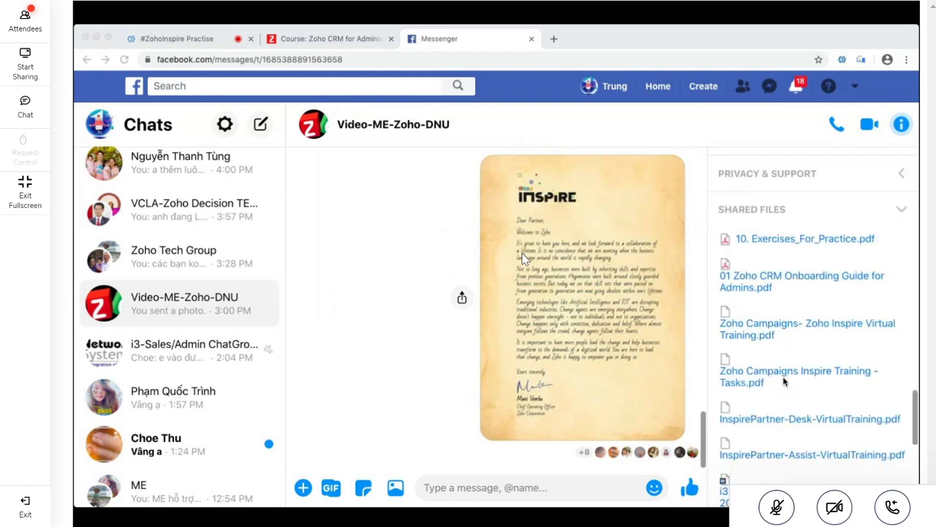
{"action": "scroll", "coordinate": [784, 380], "scroll_direction": "up", "scroll_amount": 2}
{"action": "scroll", "coordinate": [784, 381], "scroll_direction": "up", "scroll_amount": 1}
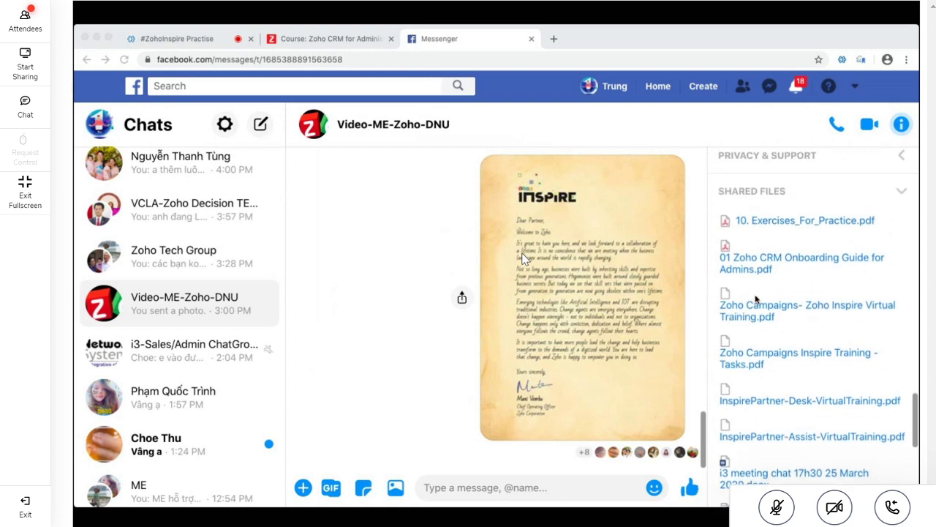
{"action": "left_click", "coordinate": [788, 220]}
Download 10. Exercises_For_Practice.pdf, open it, and close the Messenger and redirect tabs
{"action": "left_click", "coordinate": [790, 219]}
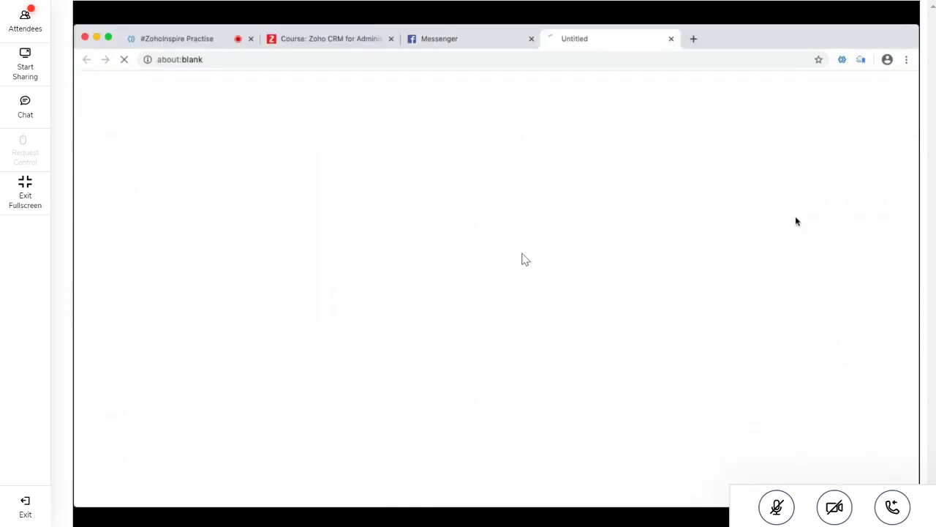
{"action": "left_click", "coordinate": [531, 39]}
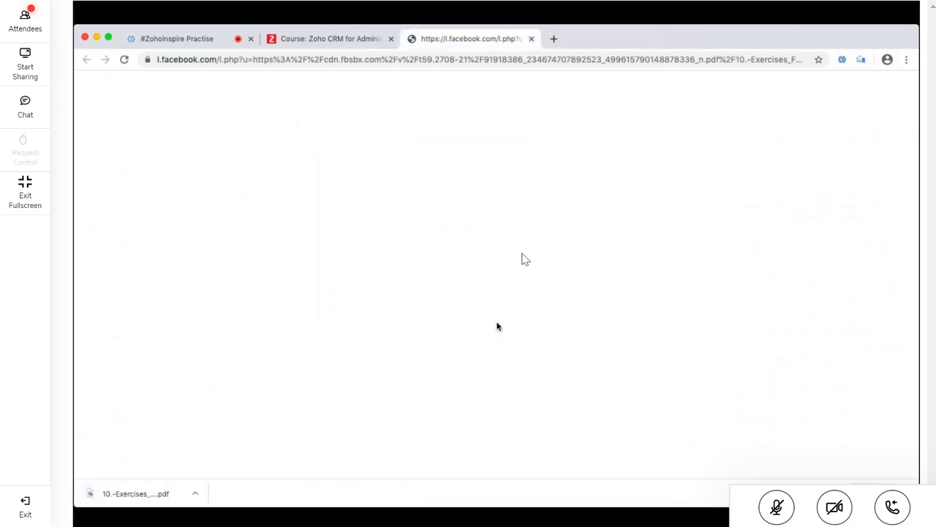
{"action": "left_click", "coordinate": [123, 497]}
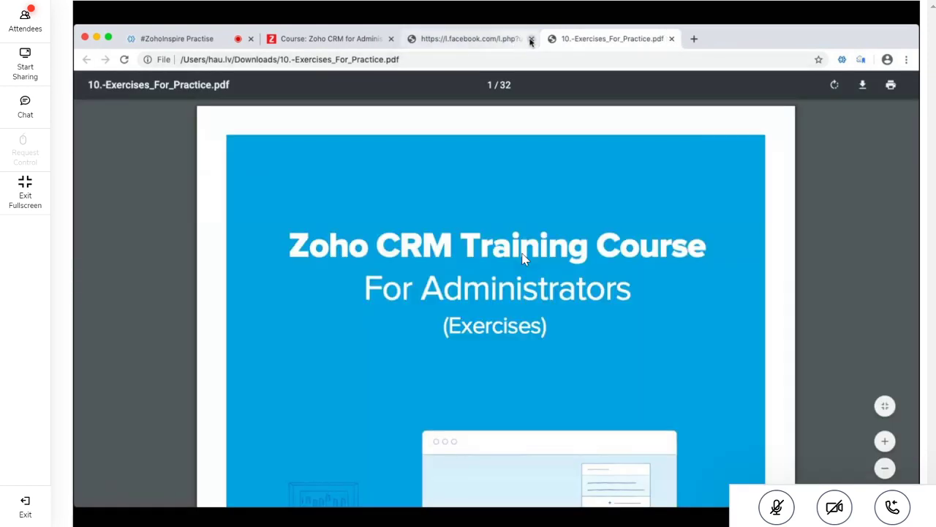
{"action": "left_click", "coordinate": [531, 39]}
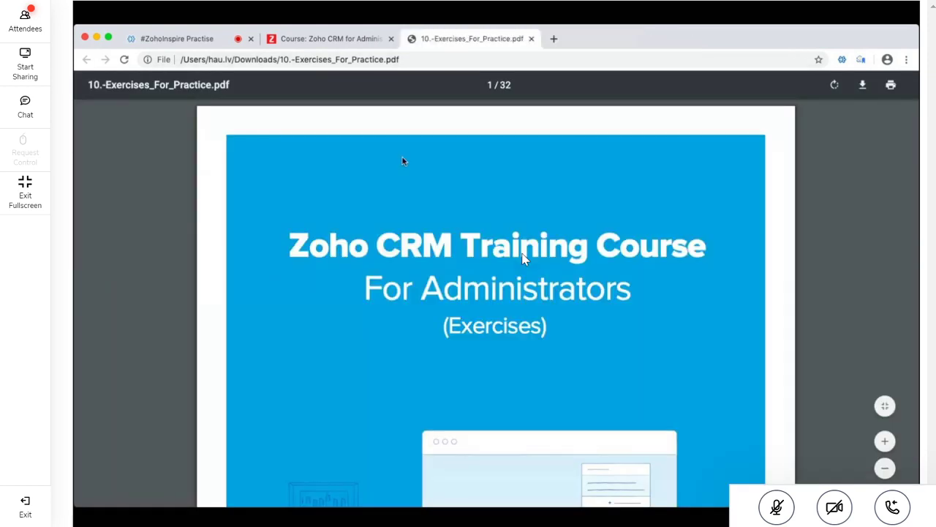
Scroll past the PDF's Disclaimer page to its Contents page
{"action": "scroll", "coordinate": [523, 257], "scroll_direction": "up", "scroll_amount": 5}
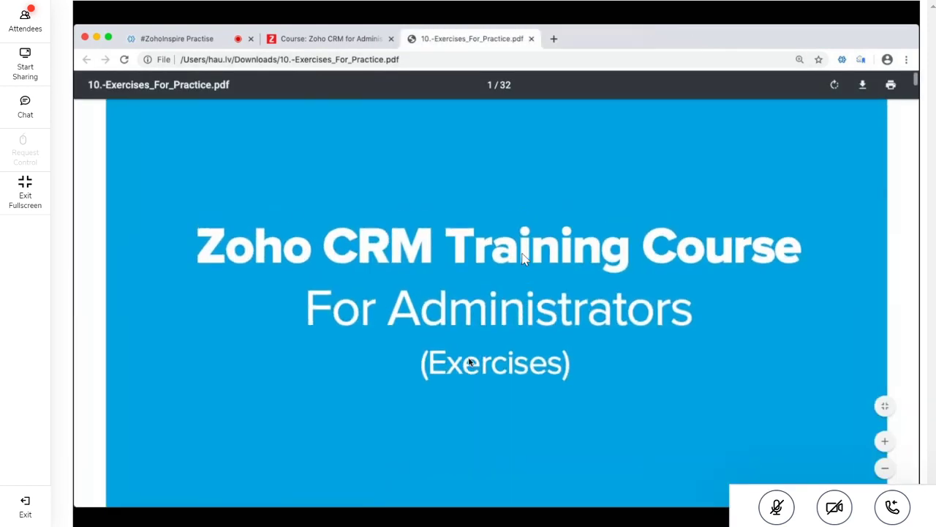
{"action": "scroll", "coordinate": [523, 258], "scroll_direction": "up", "scroll_amount": 1}
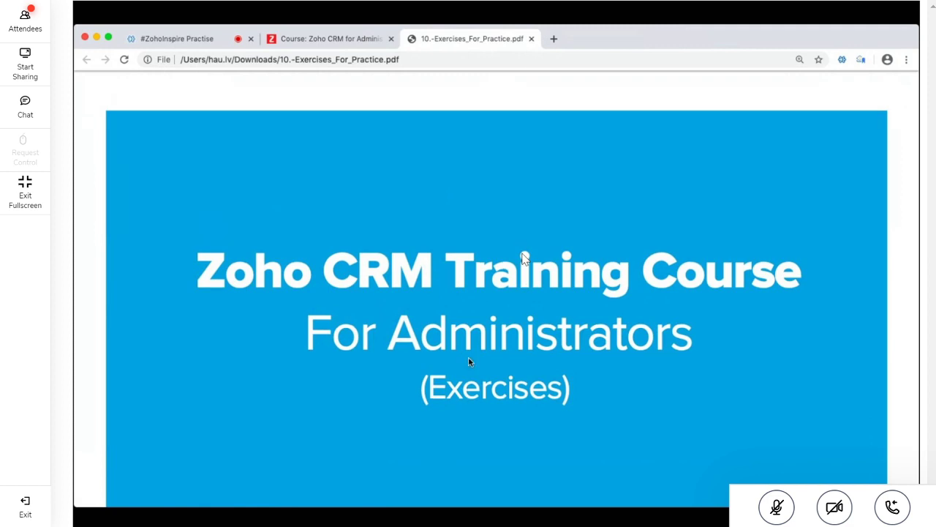
{"action": "scroll", "coordinate": [523, 258], "scroll_direction": "down", "scroll_amount": 5}
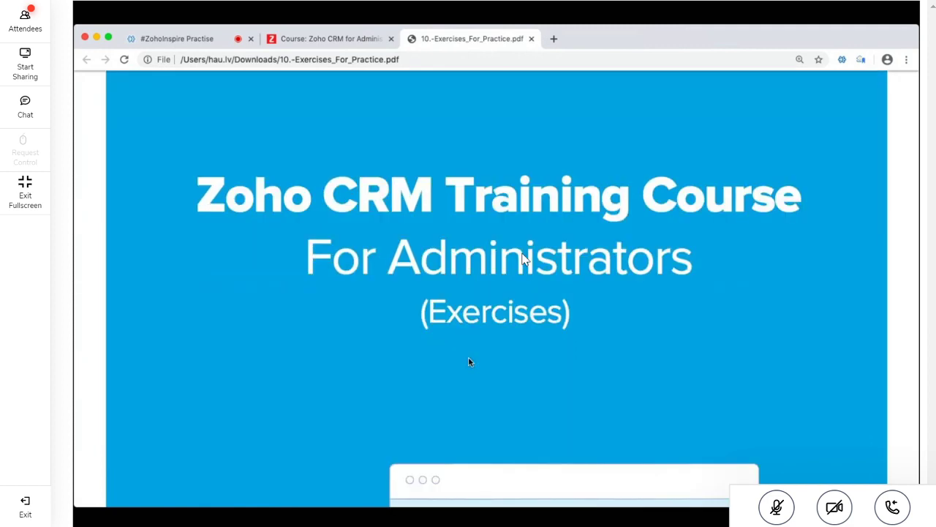
{"action": "scroll", "coordinate": [523, 257], "scroll_direction": "down", "scroll_amount": 5}
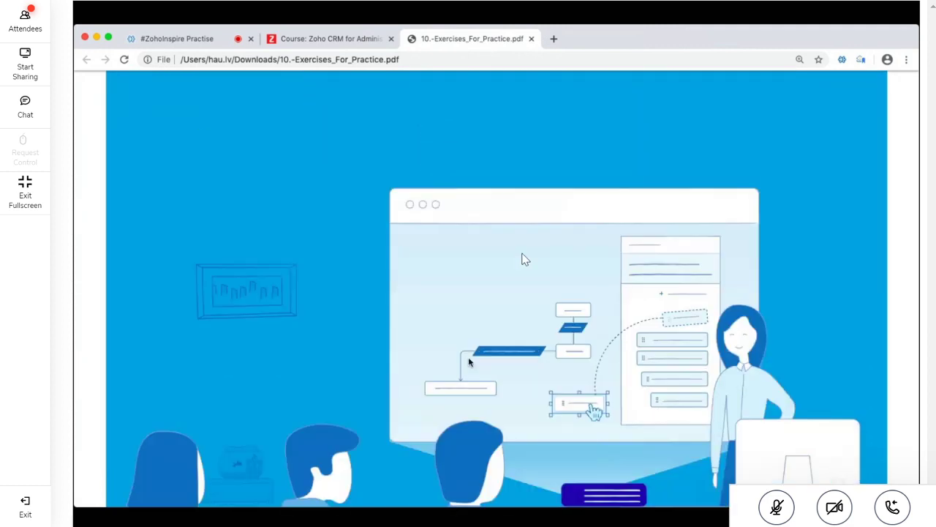
{"action": "scroll", "coordinate": [523, 258], "scroll_direction": "down", "scroll_amount": 6}
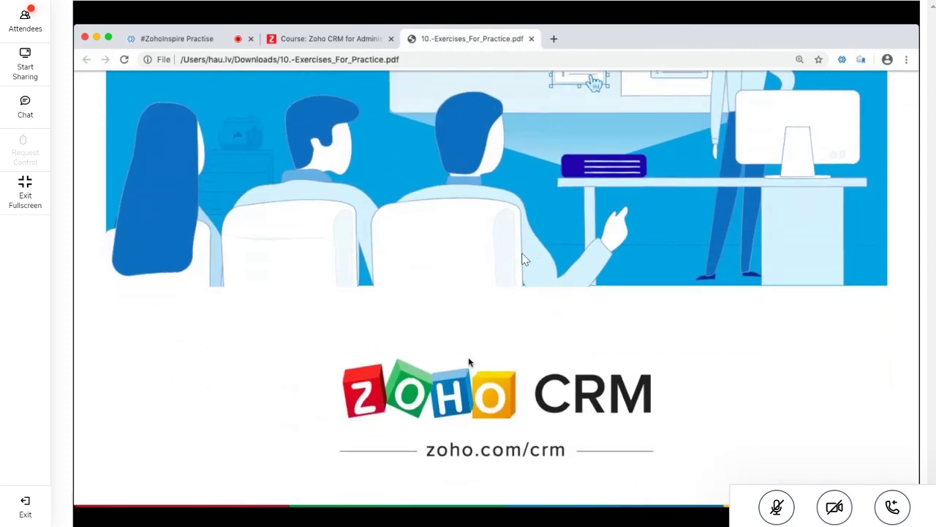
{"action": "scroll", "coordinate": [523, 258], "scroll_direction": "down", "scroll_amount": 10}
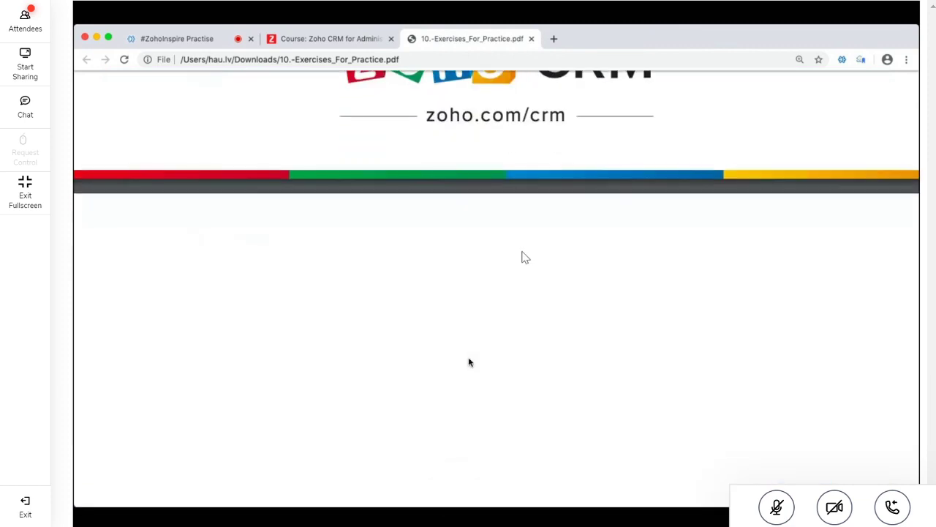
{"action": "scroll", "coordinate": [523, 258], "scroll_direction": "down", "scroll_amount": 7}
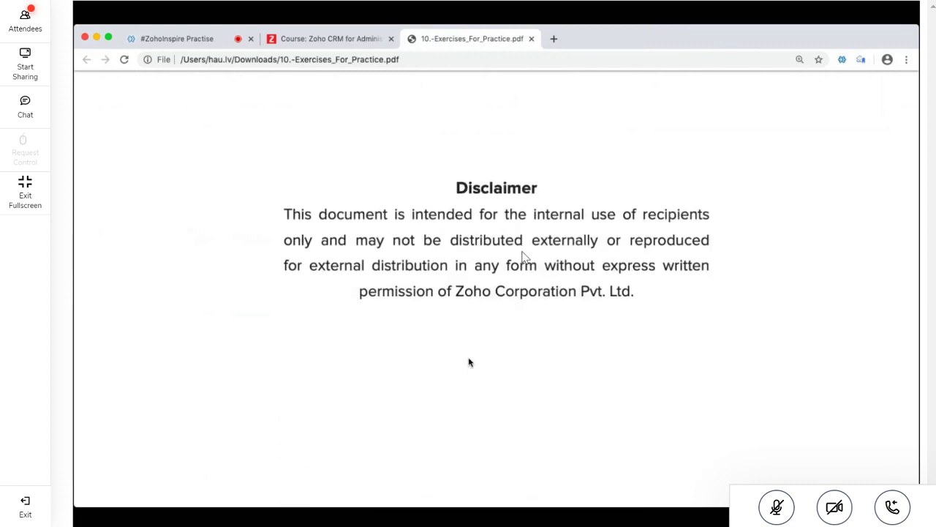
{"action": "scroll", "coordinate": [523, 257], "scroll_direction": "down", "scroll_amount": 10}
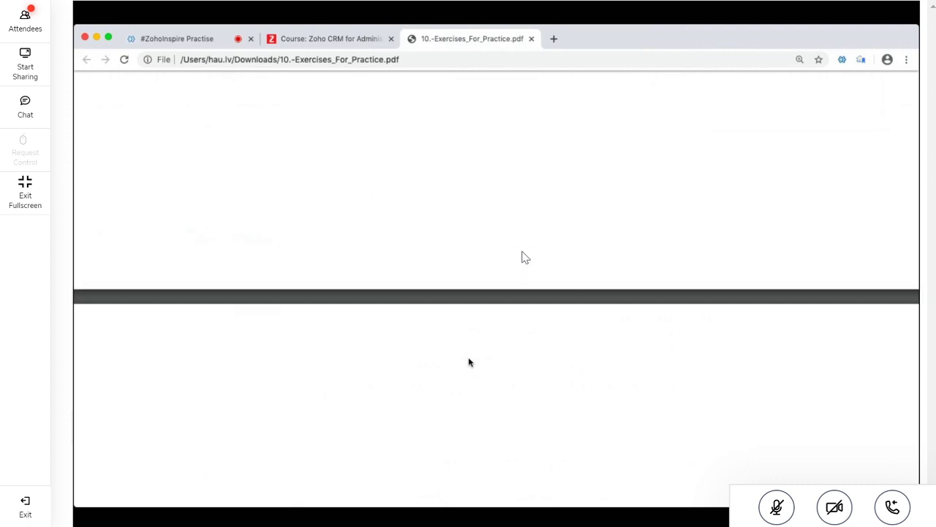
{"action": "scroll", "coordinate": [523, 257], "scroll_direction": "down", "scroll_amount": 10}
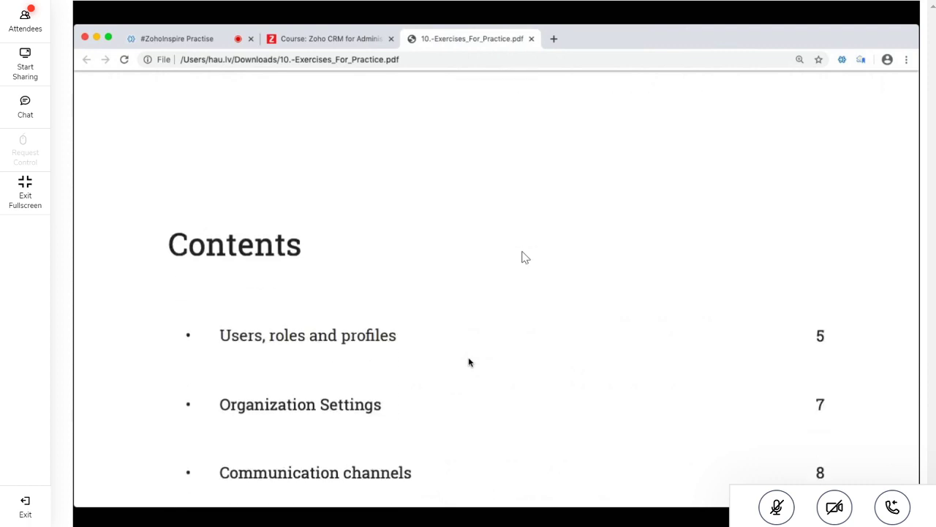
Highlight the Users, roles and profiles, Organization Settings and Communication channels Contents entries
{"action": "scroll", "coordinate": [523, 257], "scroll_direction": "down", "scroll_amount": 2}
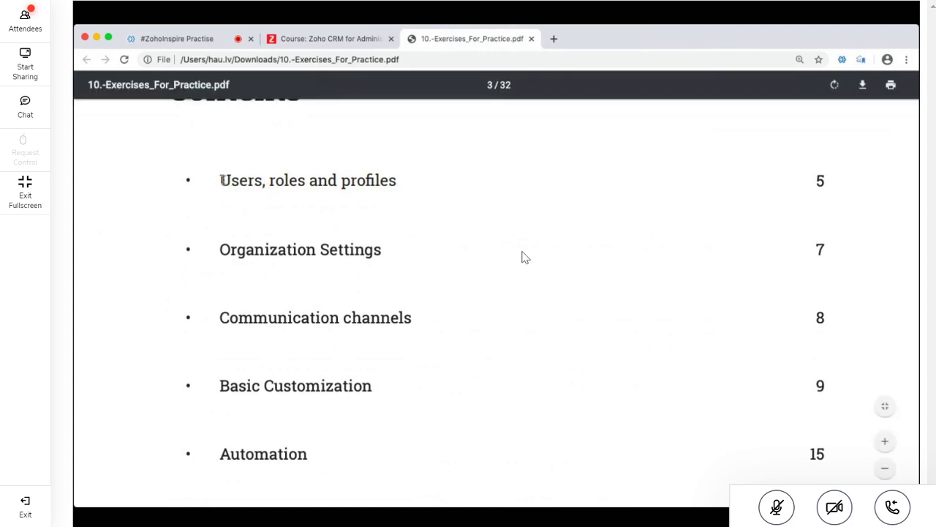
{"action": "left_click_drag", "start_coordinate": [221, 180], "coordinate": [411, 182]}
{"action": "scroll", "coordinate": [411, 181], "scroll_direction": "up", "scroll_amount": 2}
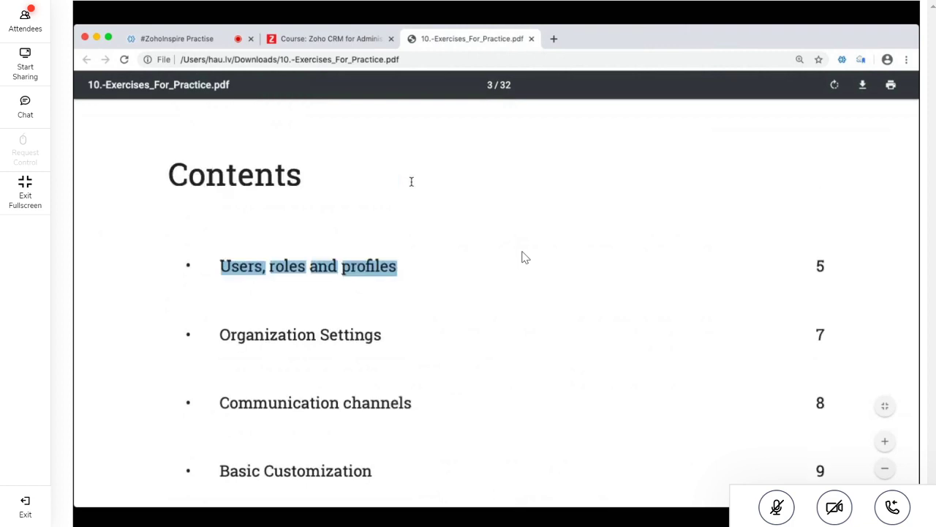
{"action": "scroll", "coordinate": [411, 181], "scroll_direction": "down", "scroll_amount": 2}
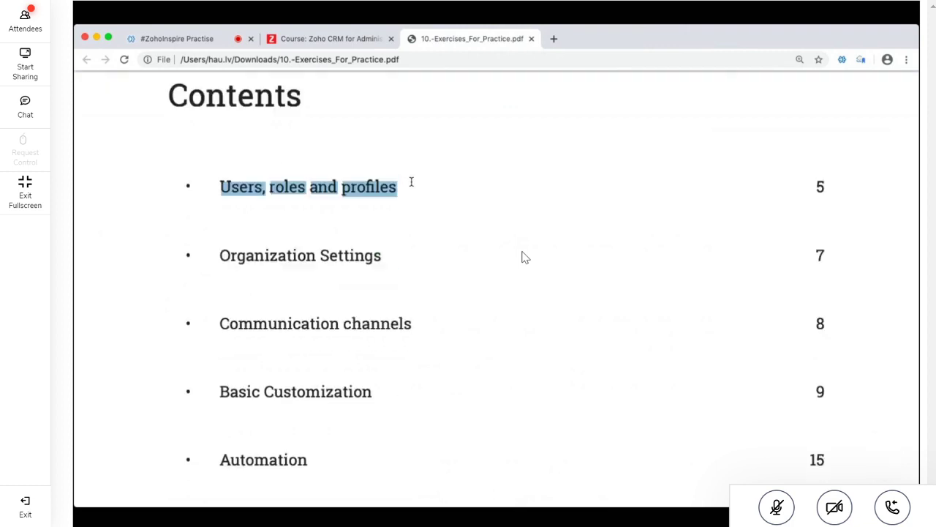
{"action": "left_click_drag", "start_coordinate": [220, 253], "coordinate": [381, 262]}
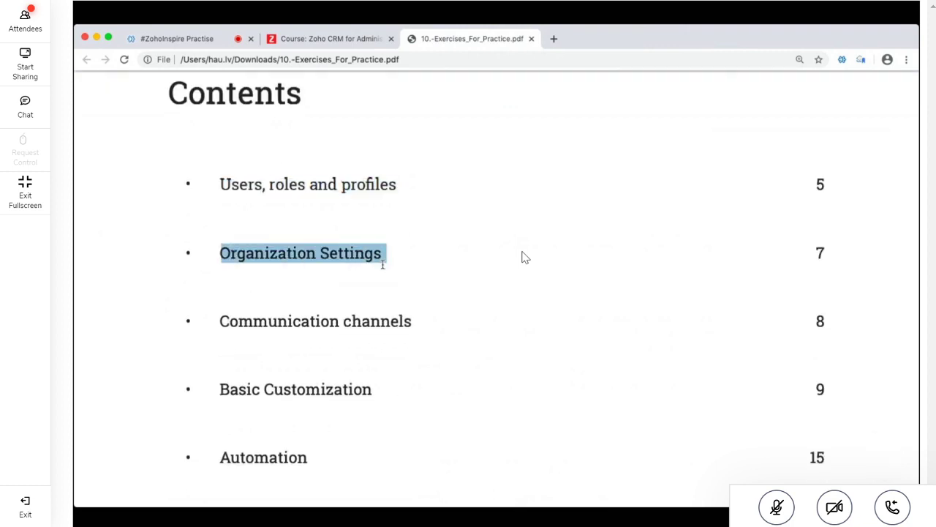
{"action": "scroll", "coordinate": [381, 263], "scroll_direction": "down", "scroll_amount": 2}
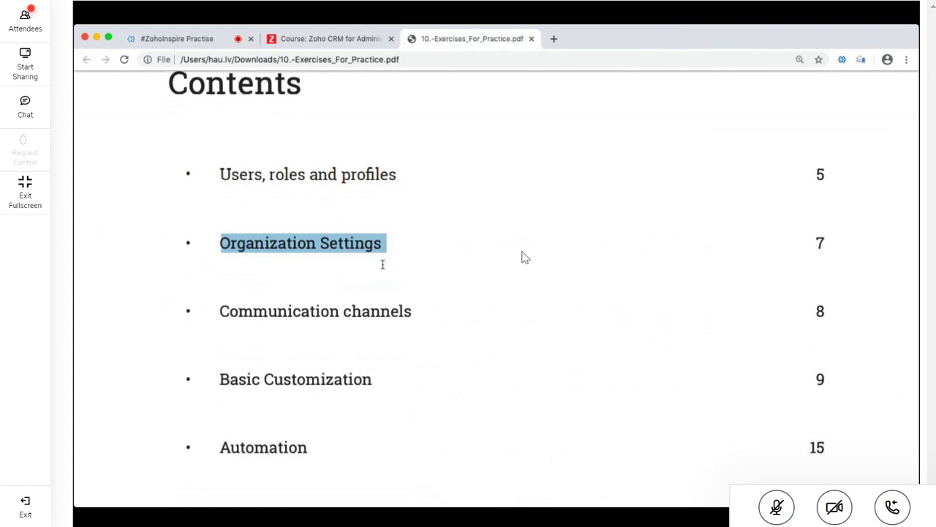
{"action": "left_click", "coordinate": [219, 215]}
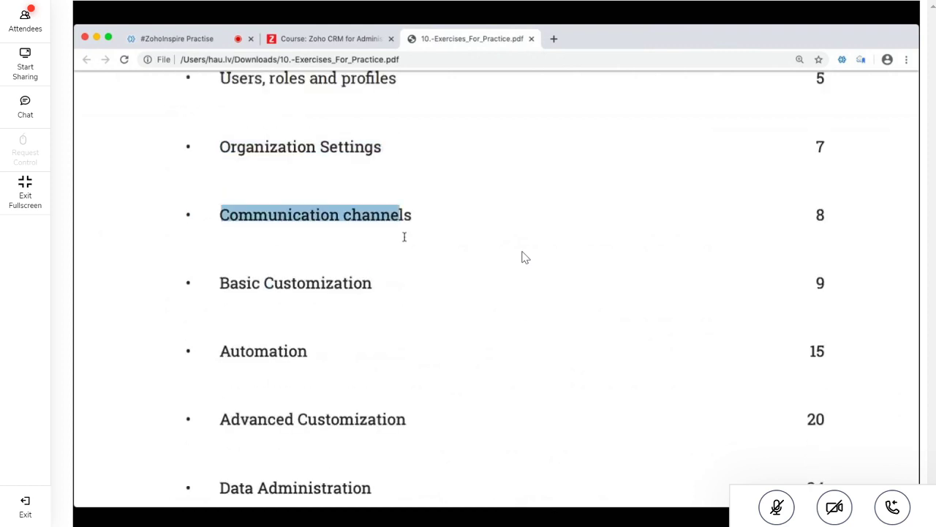
{"action": "left_click_drag", "start_coordinate": [404, 236], "coordinate": [426, 219]}
{"action": "scroll", "coordinate": [426, 219], "scroll_direction": "up", "scroll_amount": 2}
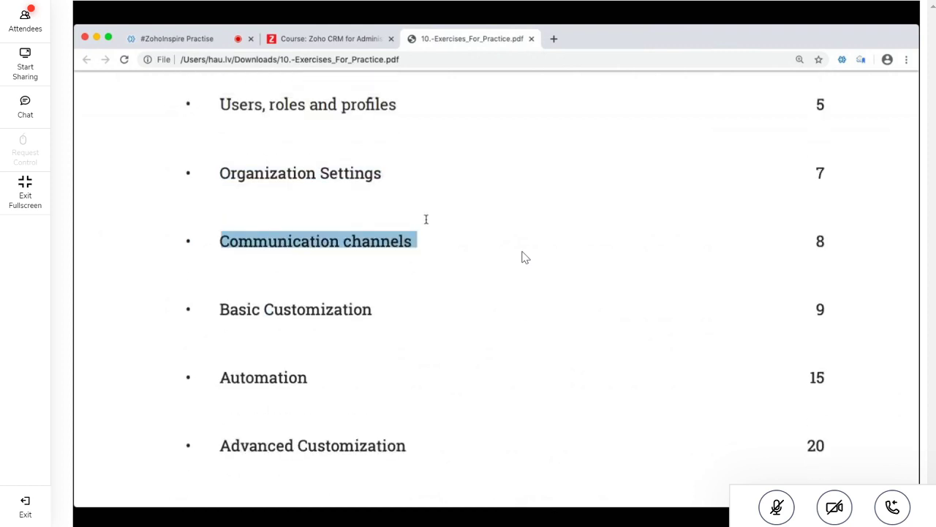
{"action": "left_click_drag", "start_coordinate": [217, 136], "coordinate": [218, 136]}
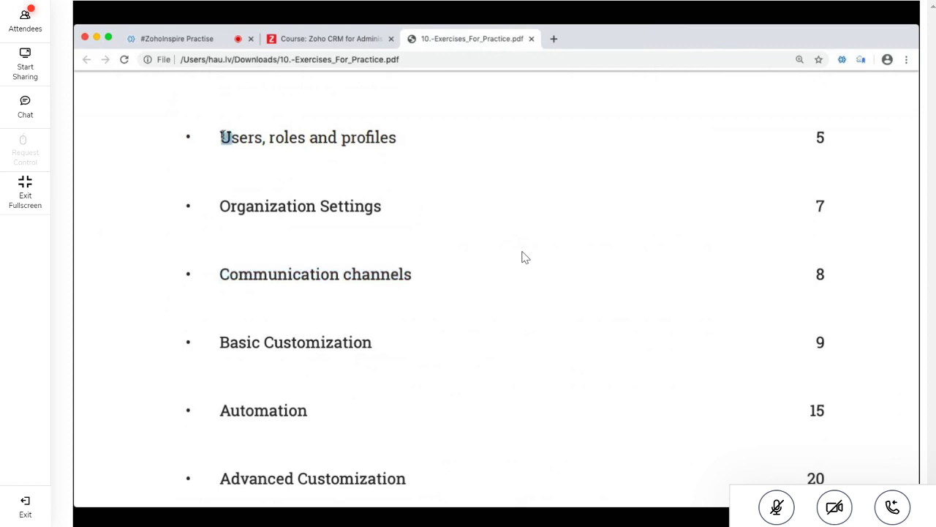
{"action": "left_click_drag", "start_coordinate": [396, 138], "coordinate": [217, 131]}
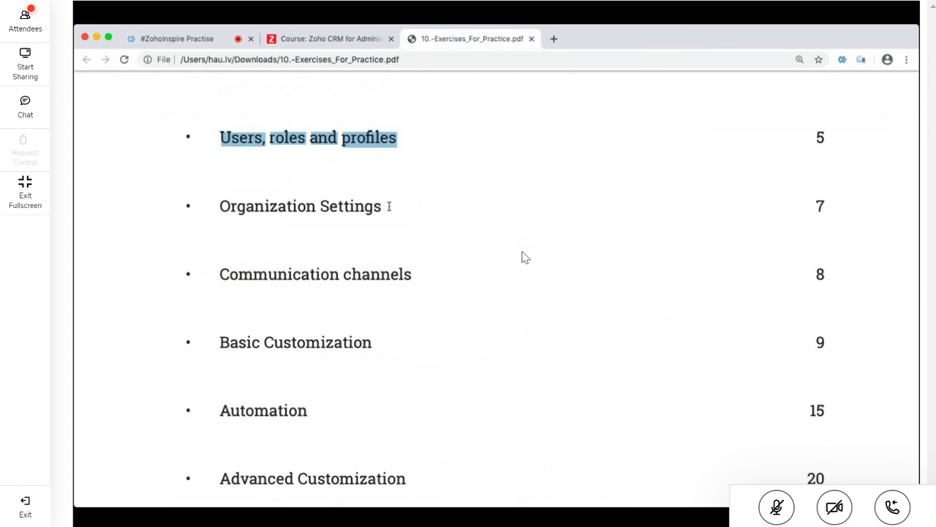
{"action": "left_click_drag", "start_coordinate": [387, 206], "coordinate": [218, 196]}
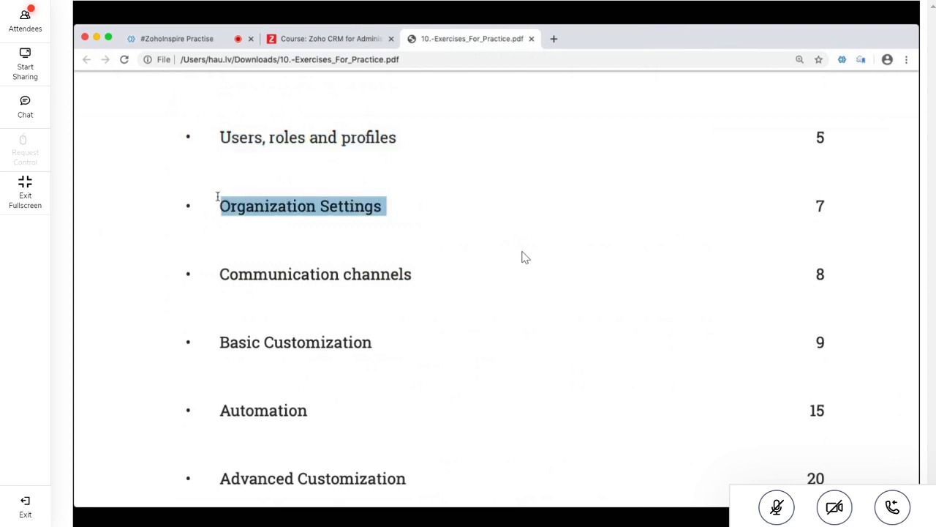
{"action": "left_click_drag", "start_coordinate": [414, 275], "coordinate": [221, 271]}
{"action": "scroll", "coordinate": [222, 272], "scroll_direction": "down", "scroll_amount": 4}
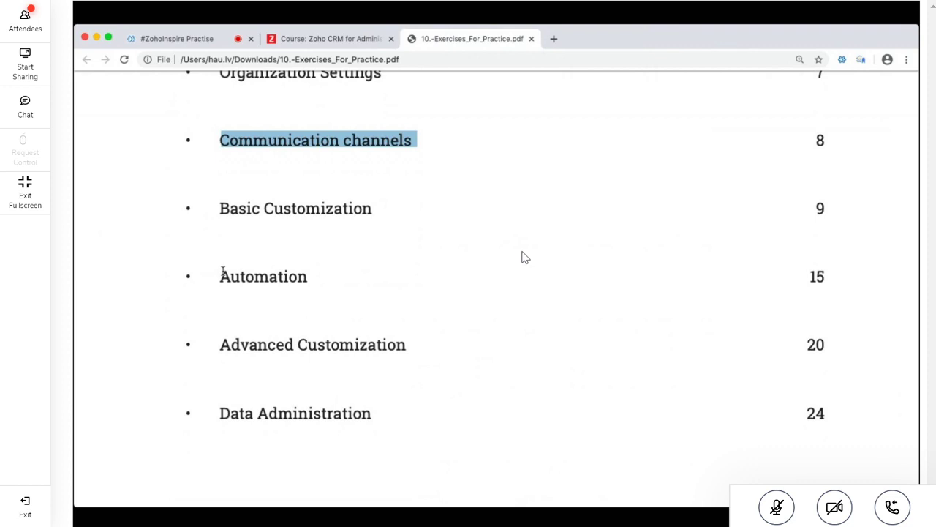
Highlight Basic Customization, Automation, Advanced Customization and Data Administration, then scroll past the list
{"action": "left_click_drag", "start_coordinate": [219, 211], "coordinate": [382, 211]}
{"action": "left_click_drag", "start_coordinate": [219, 277], "coordinate": [313, 277]}
{"action": "left_click_drag", "start_coordinate": [220, 344], "coordinate": [427, 361]}
{"action": "left_click_drag", "start_coordinate": [218, 414], "coordinate": [366, 424]}
{"action": "scroll", "coordinate": [461, 394], "scroll_direction": "down", "scroll_amount": 3}
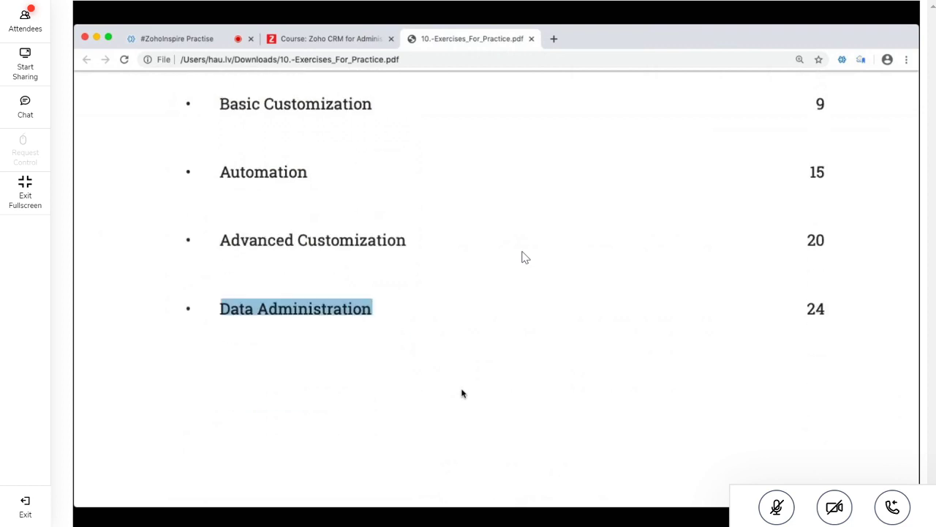
{"action": "scroll", "coordinate": [461, 393], "scroll_direction": "down", "scroll_amount": 2}
{"action": "scroll", "coordinate": [462, 394], "scroll_direction": "up", "scroll_amount": 2}
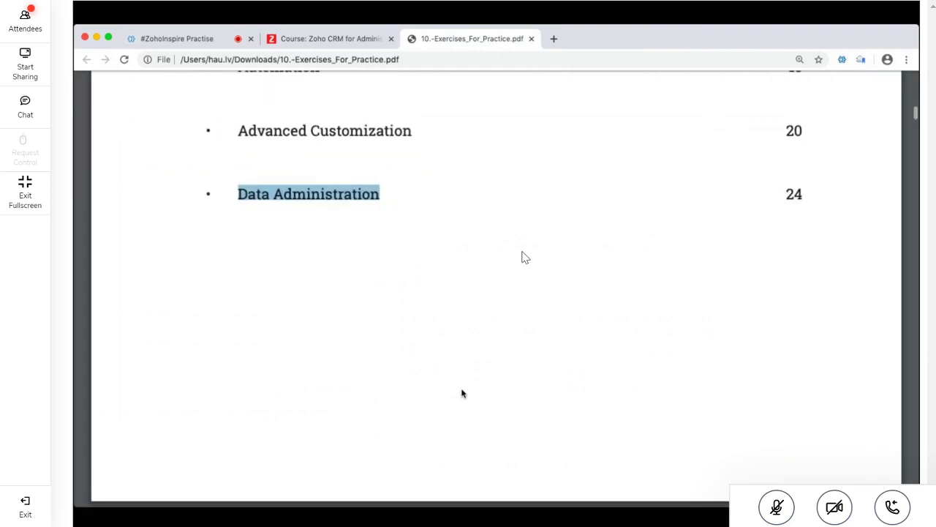
{"action": "scroll", "coordinate": [461, 394], "scroll_direction": "down", "scroll_amount": 12}
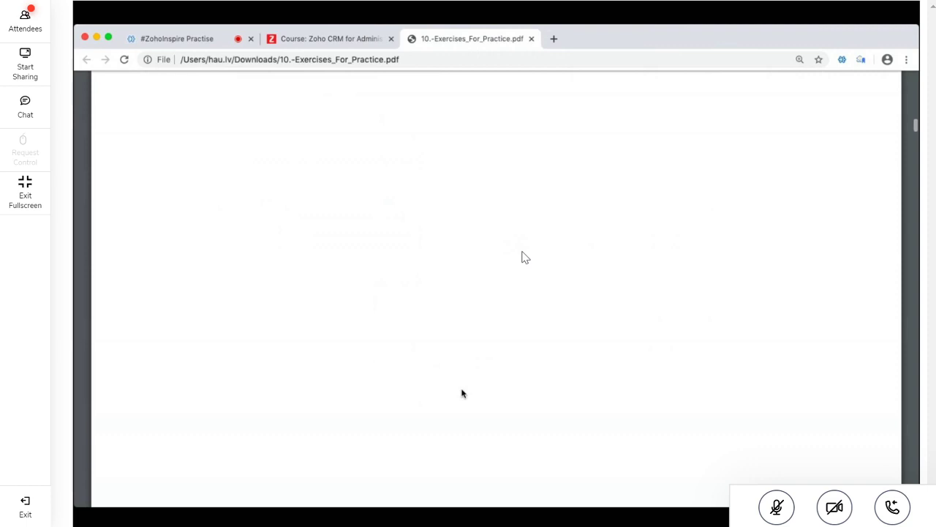
Scroll past the Zylker introduction to page 6 and highlight 'Duration: 20 min'
{"action": "scroll", "coordinate": [462, 393], "scroll_direction": "down", "scroll_amount": 6}
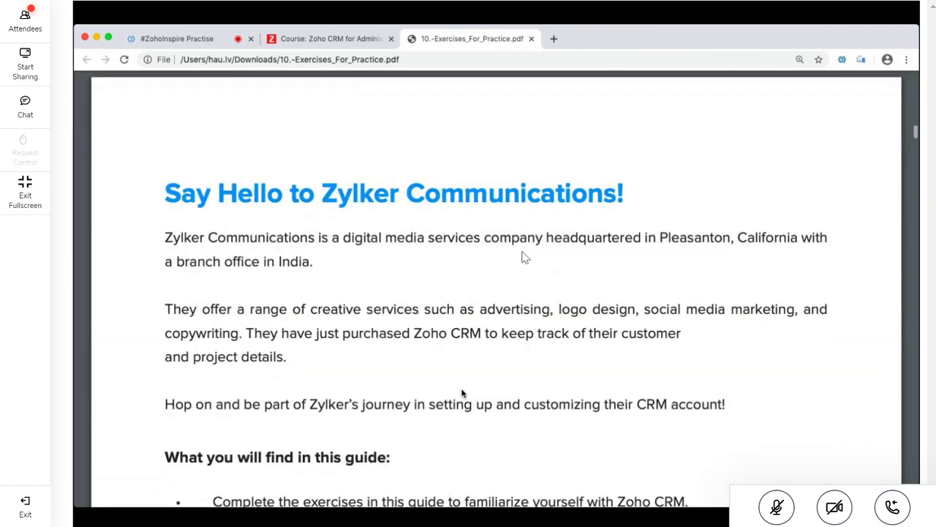
{"action": "scroll", "coordinate": [462, 393], "scroll_direction": "down", "scroll_amount": 2}
{"action": "scroll", "coordinate": [462, 393], "scroll_direction": "down", "scroll_amount": 2}
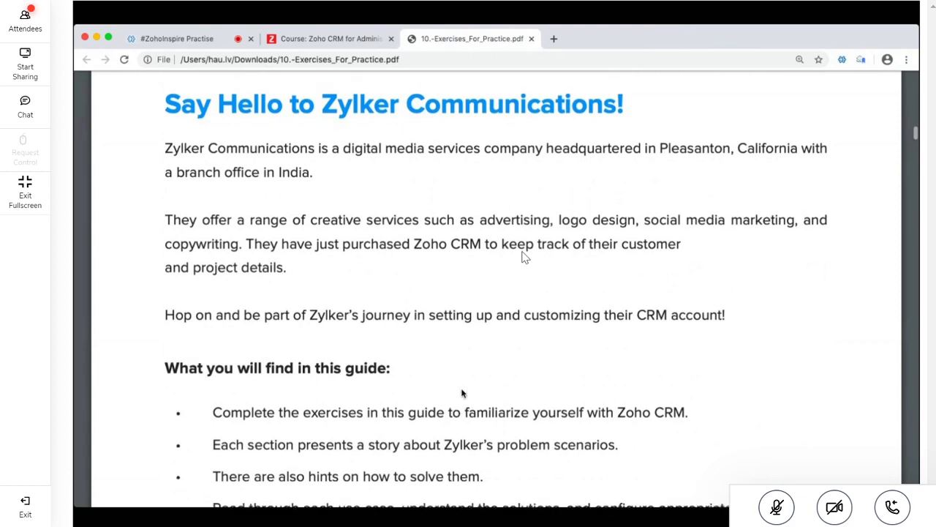
{"action": "scroll", "coordinate": [461, 394], "scroll_direction": "up", "scroll_amount": 1}
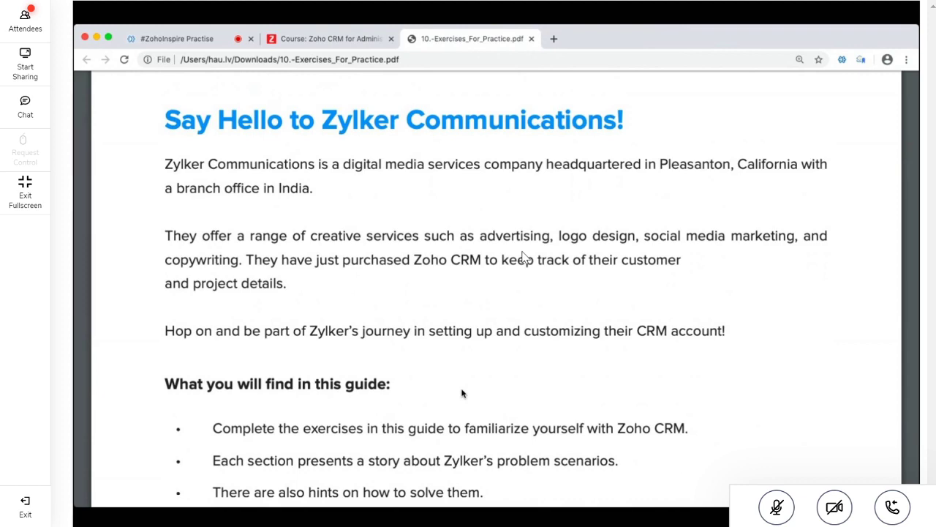
{"action": "scroll", "coordinate": [523, 257], "scroll_direction": "down", "scroll_amount": 10}
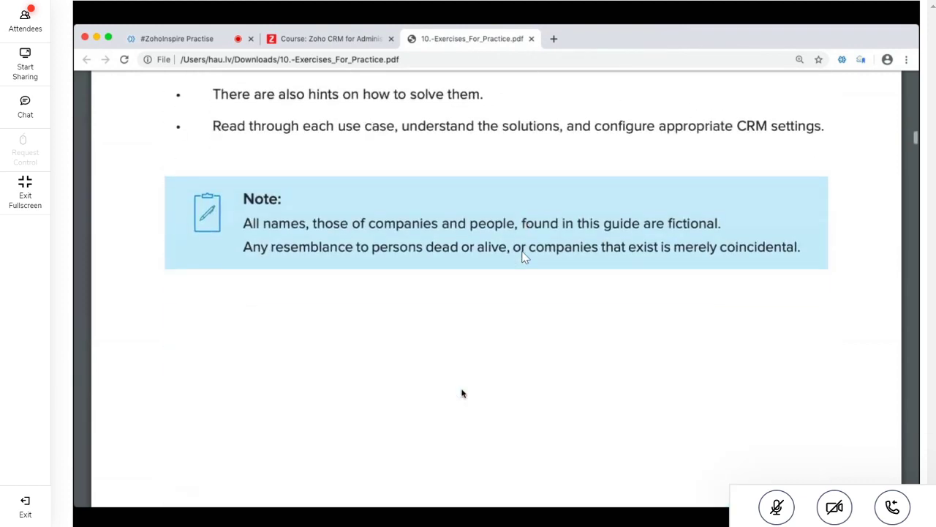
{"action": "scroll", "coordinate": [523, 257], "scroll_direction": "down", "scroll_amount": 12}
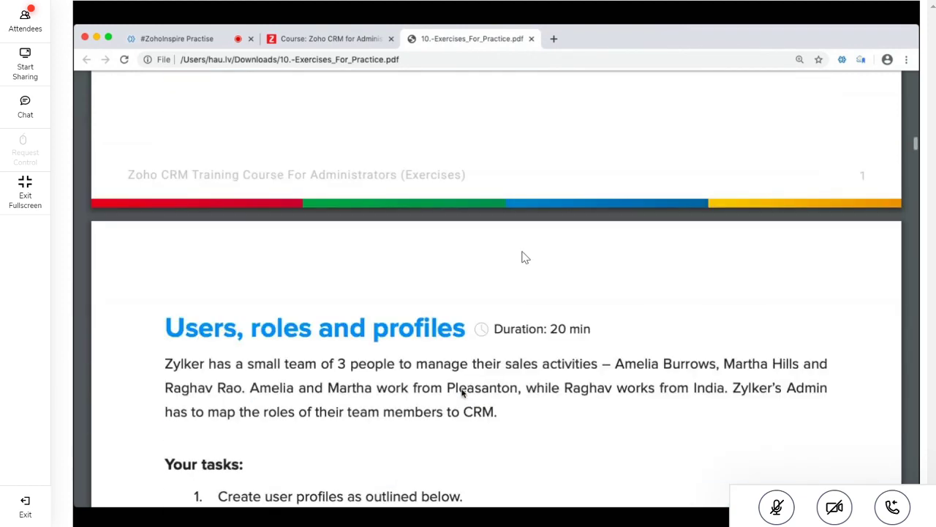
{"action": "scroll", "coordinate": [523, 257], "scroll_direction": "down", "scroll_amount": 6}
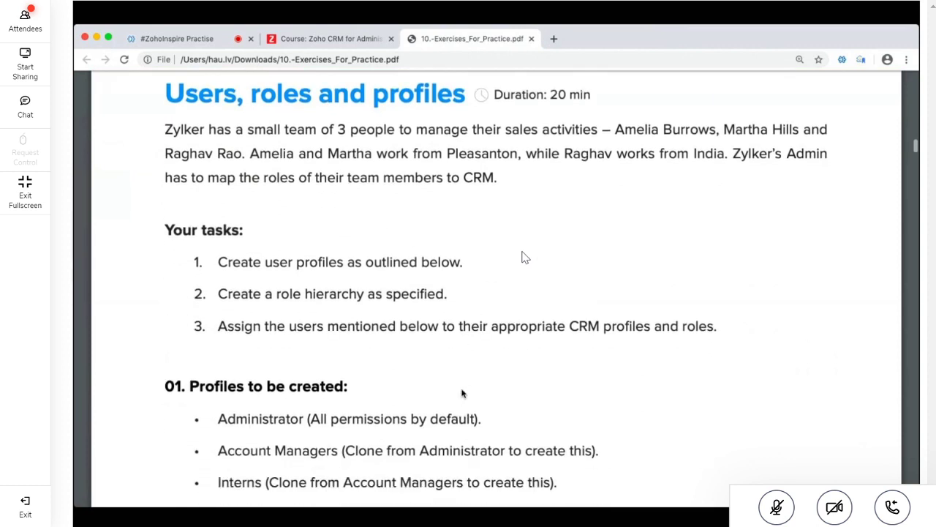
{"action": "scroll", "coordinate": [524, 258], "scroll_direction": "up", "scroll_amount": 1}
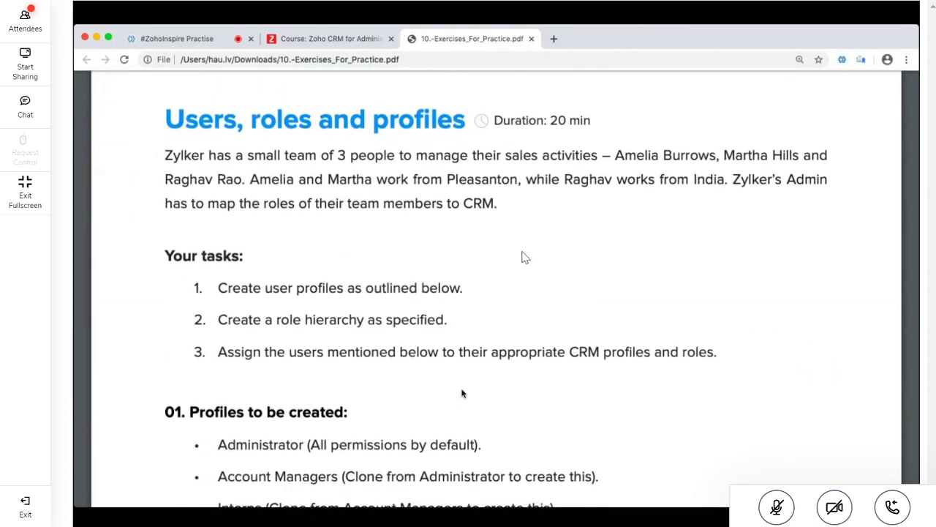
{"action": "left_click_drag", "start_coordinate": [490, 133], "coordinate": [592, 123]}
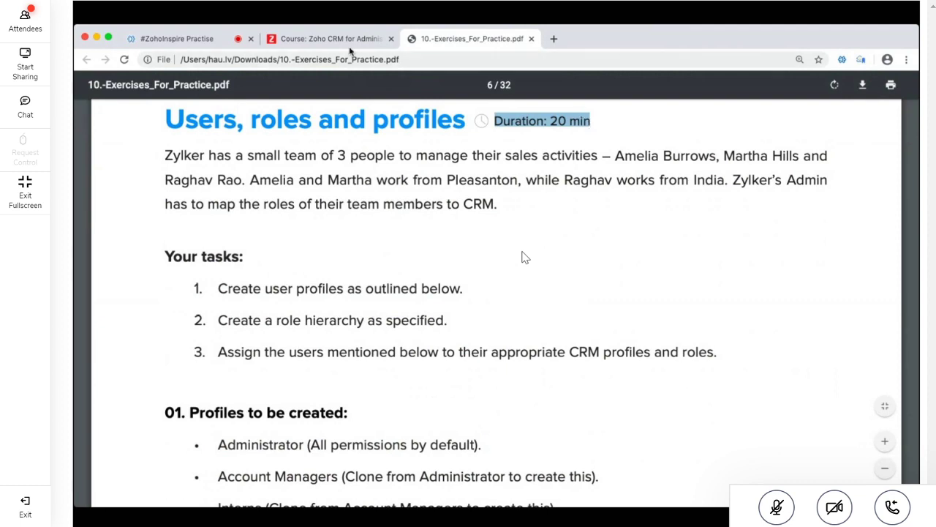
Back on the course page, open section 3, User Management and Data Sharing
{"action": "key", "text": "ctrl+shift+Tab"}
{"action": "scroll", "coordinate": [124, 228], "scroll_direction": "up", "scroll_amount": 10}
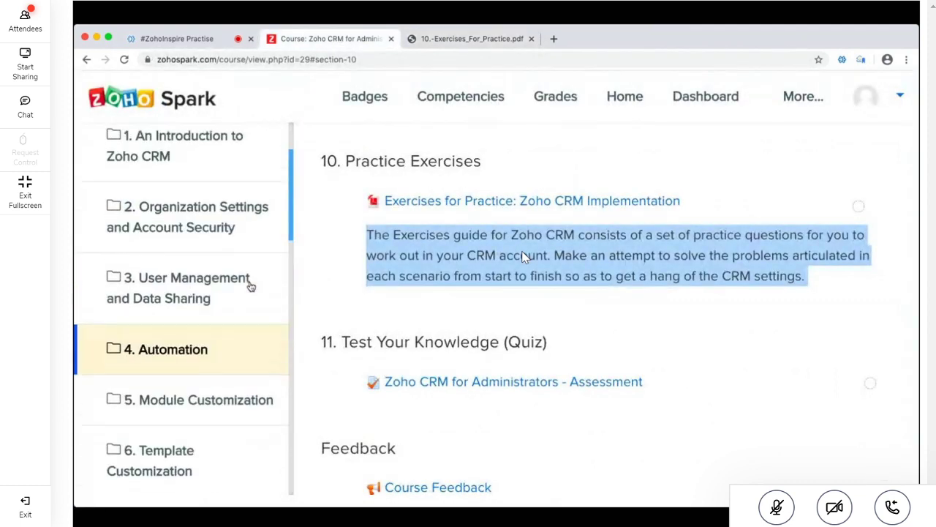
{"action": "scroll", "coordinate": [152, 261], "scroll_direction": "down", "scroll_amount": 10}
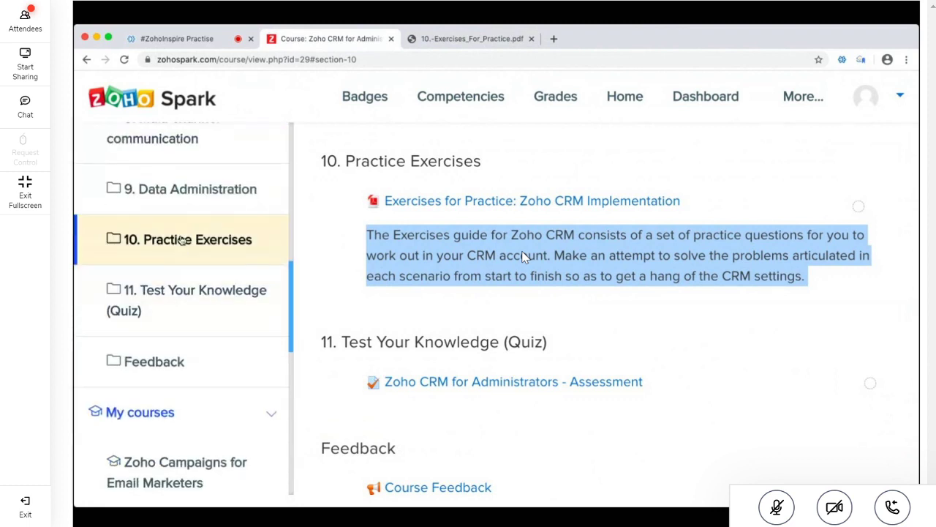
{"action": "scroll", "coordinate": [193, 206], "scroll_direction": "up", "scroll_amount": 2}
{"action": "scroll", "coordinate": [189, 227], "scroll_direction": "up", "scroll_amount": 1}
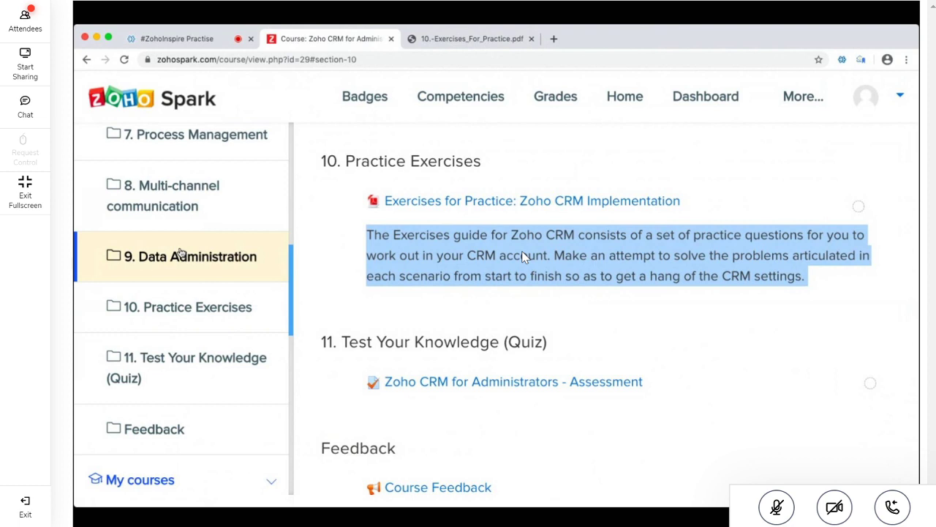
{"action": "scroll", "coordinate": [175, 312], "scroll_direction": "up", "scroll_amount": 1}
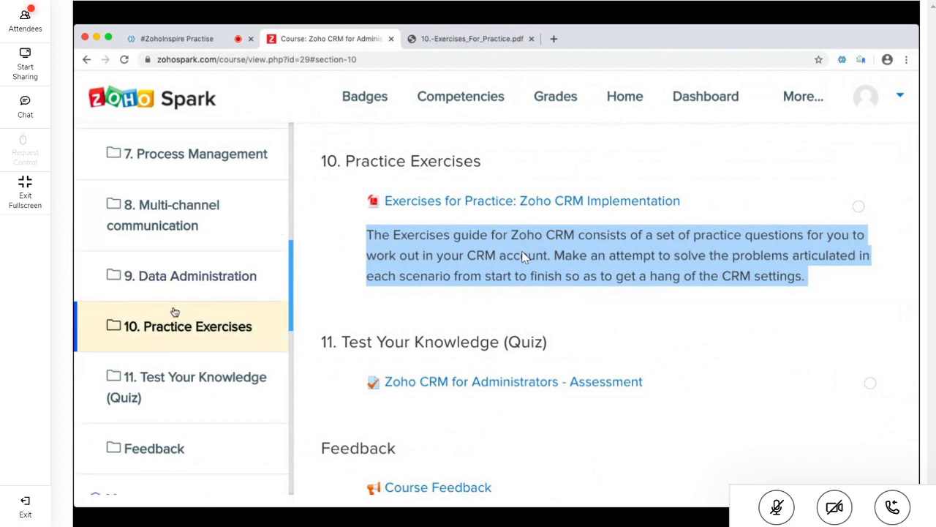
{"action": "scroll", "coordinate": [175, 312], "scroll_direction": "up", "scroll_amount": 10}
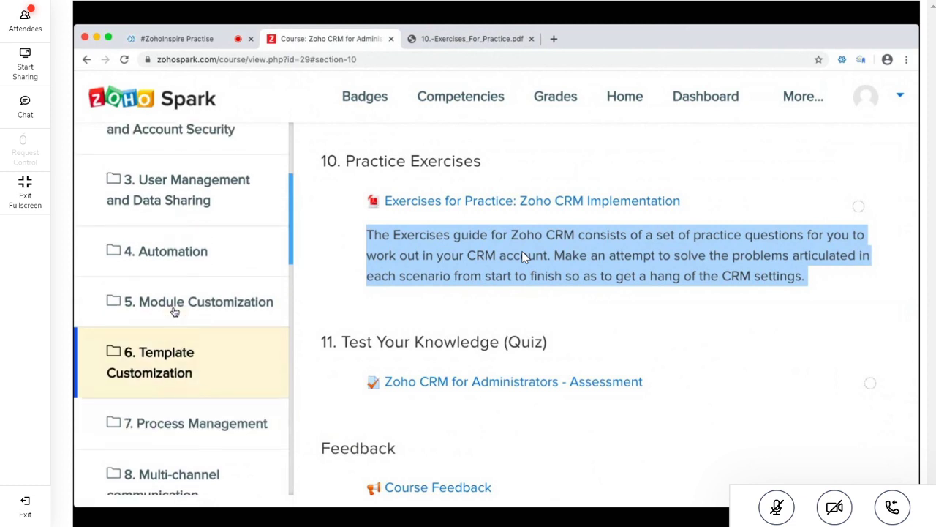
{"action": "scroll", "coordinate": [175, 312], "scroll_direction": "up", "scroll_amount": 6}
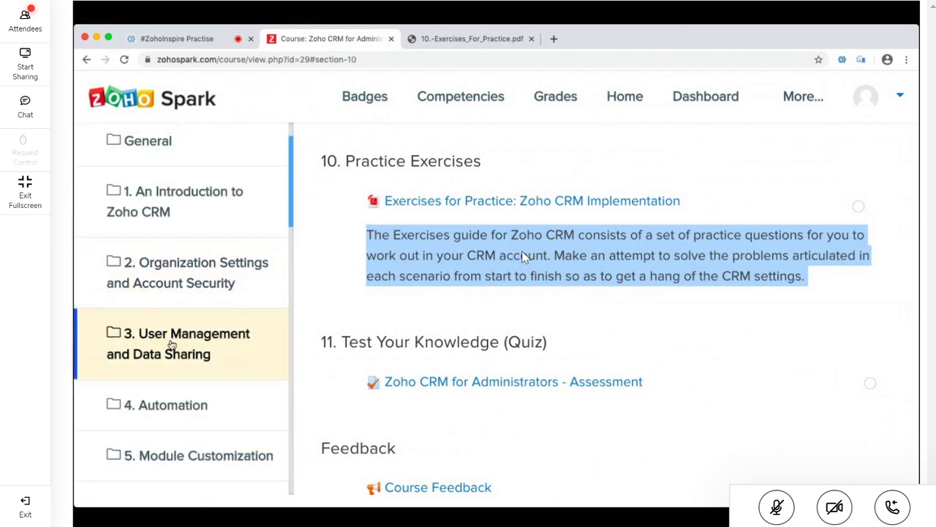
{"action": "left_click", "coordinate": [171, 344]}
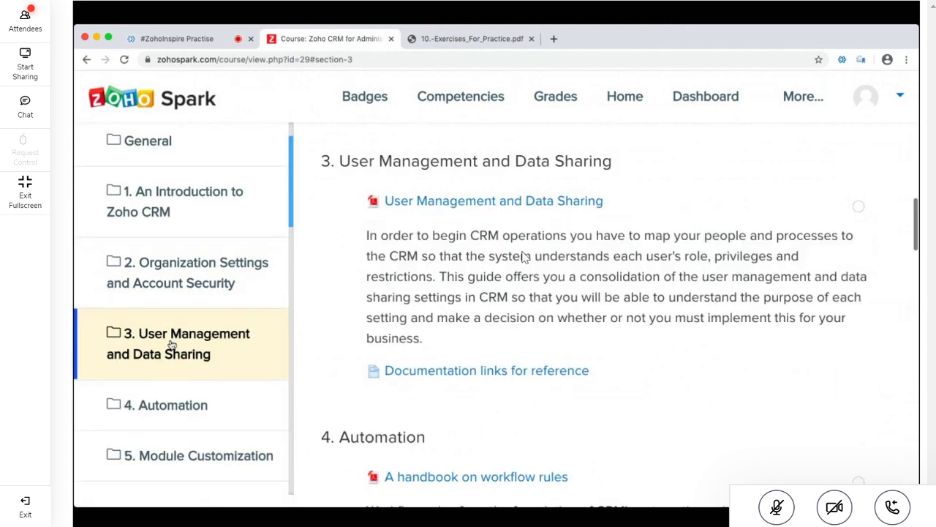
Open 'Documentation links for reference' in a new tab and switch to it
{"action": "left_click", "coordinate": [470, 38]}
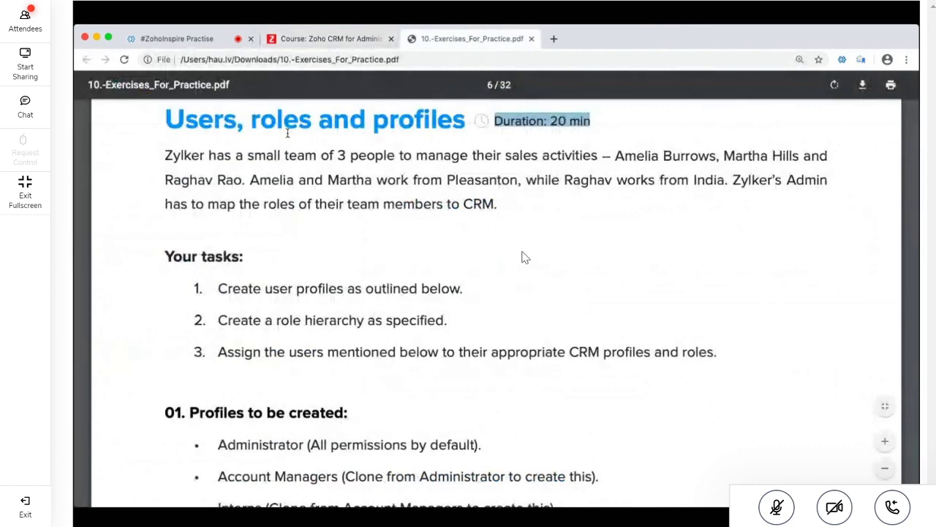
{"action": "left_click", "coordinate": [335, 38]}
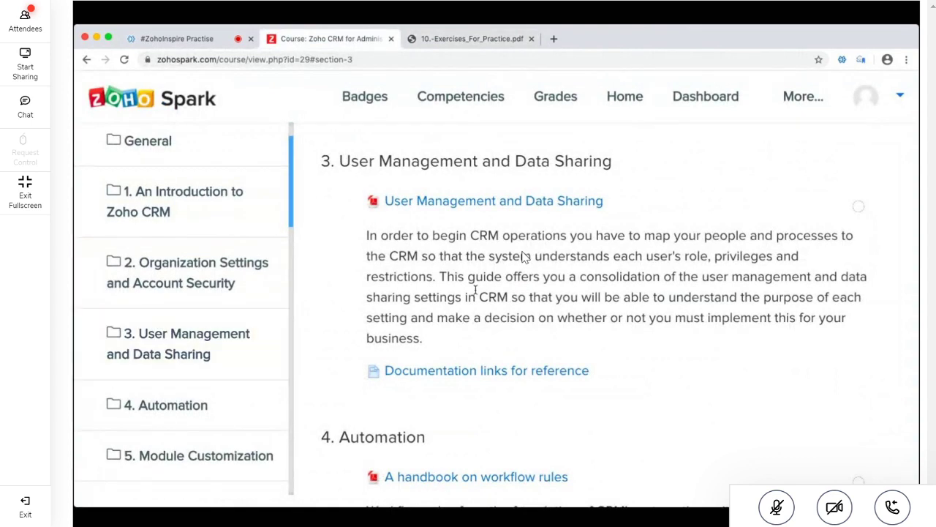
{"action": "left_click", "coordinate": [536, 371]}
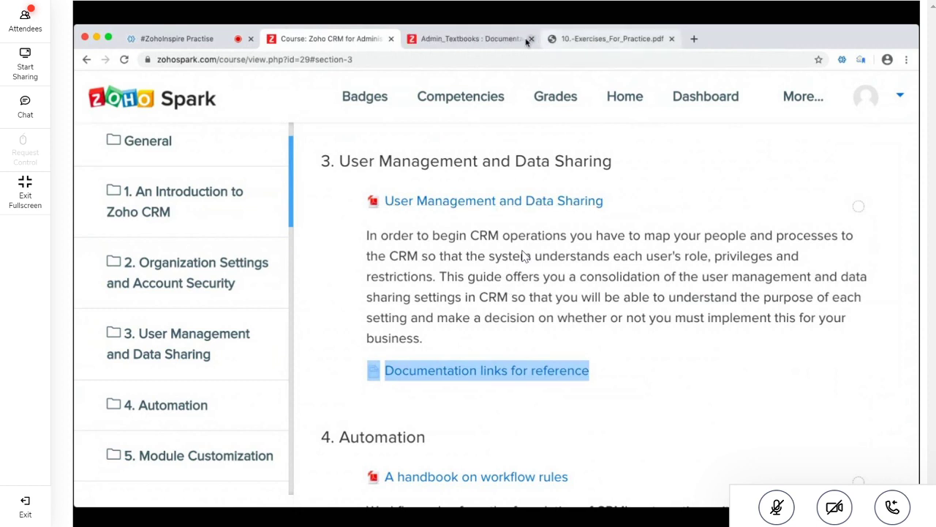
{"action": "left_click", "coordinate": [473, 39]}
{"action": "scroll", "coordinate": [523, 256], "scroll_direction": "down", "scroll_amount": 3}
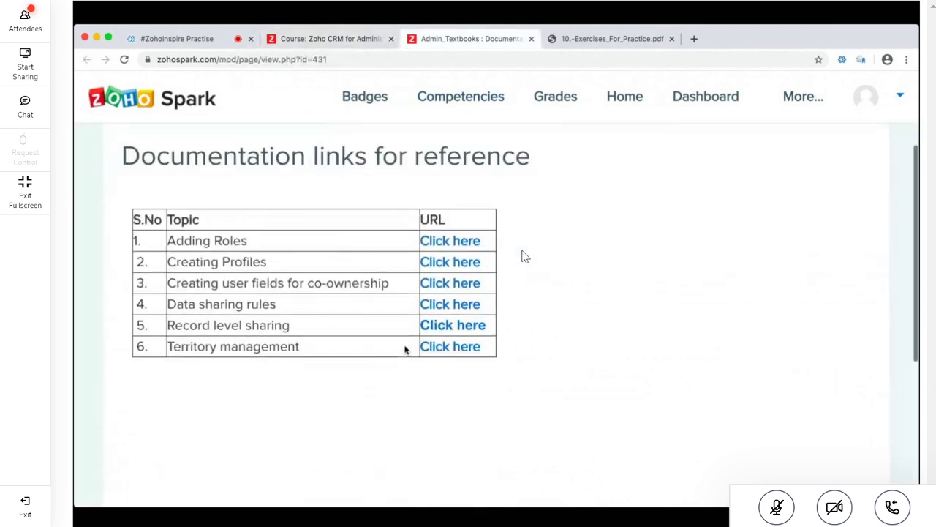
{"action": "triple_click", "coordinate": [231, 240]}
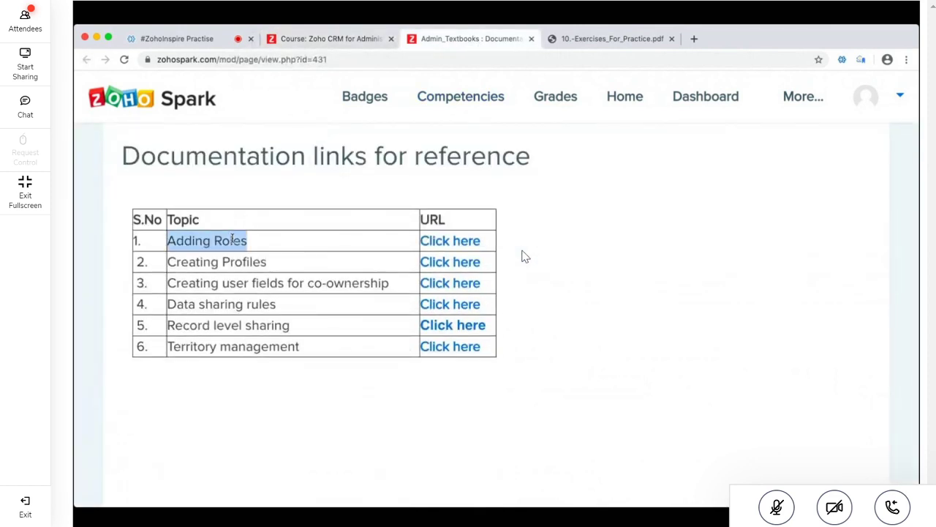
{"action": "triple_click", "coordinate": [240, 262]}
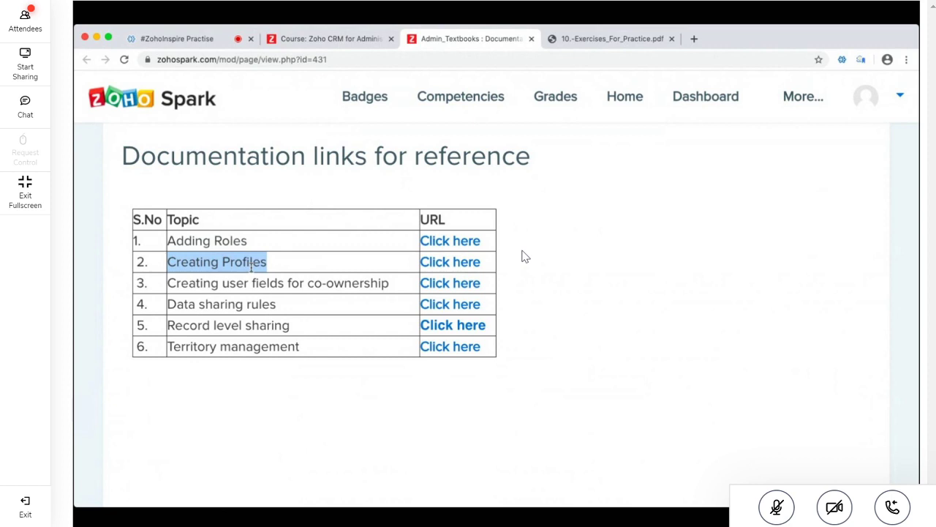
{"action": "double_click", "coordinate": [251, 284]}
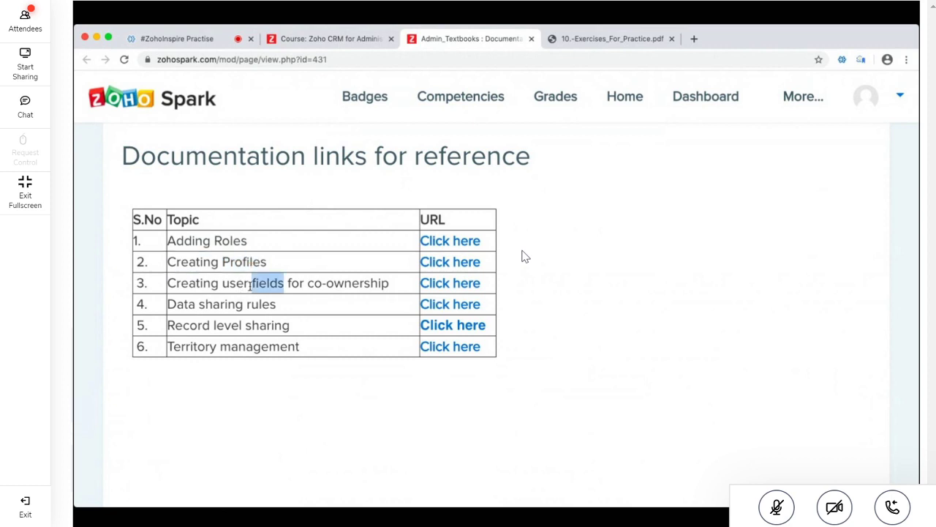
{"action": "left_click", "coordinate": [238, 284]}
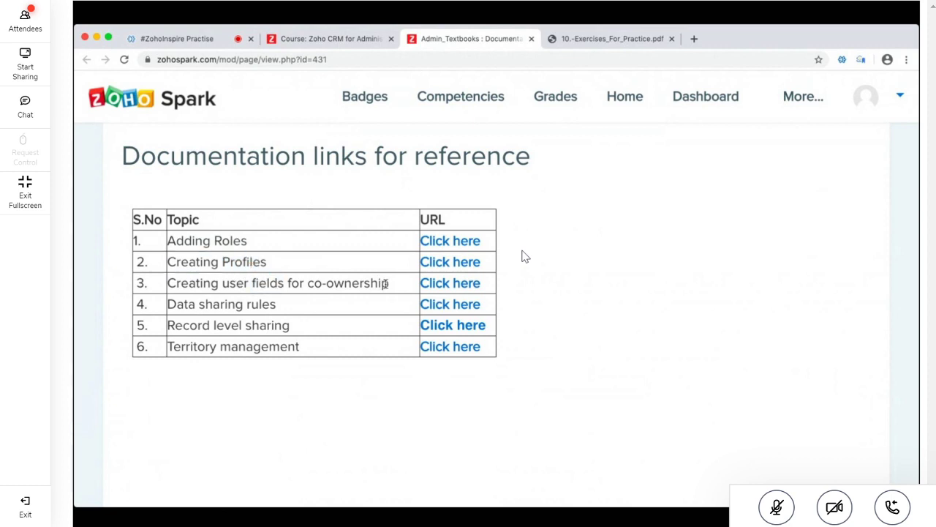
{"action": "left_click_drag", "start_coordinate": [386, 284], "coordinate": [152, 287]}
{"action": "left_click", "coordinate": [298, 277]}
{"action": "left_click_drag", "start_coordinate": [308, 283], "coordinate": [414, 279]}
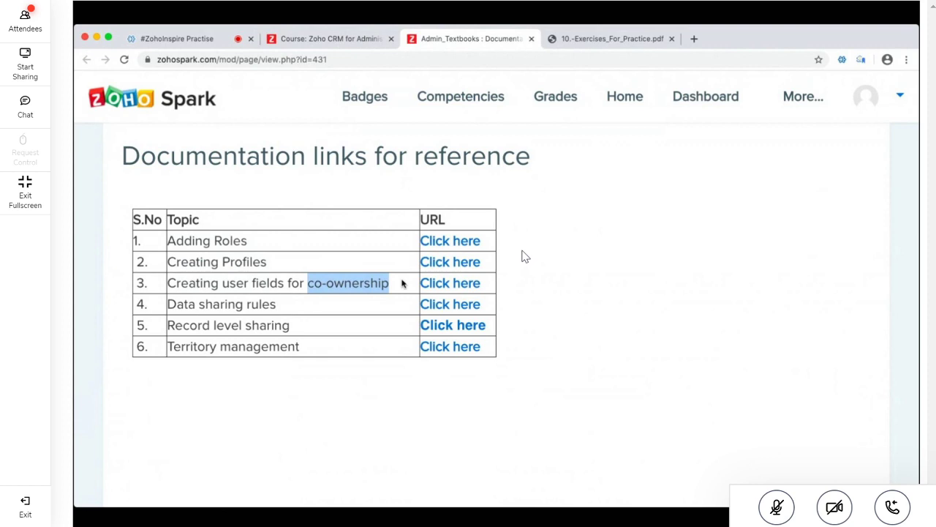
Highlight the Territory management topic, then switch to the exercises PDF tab
{"action": "triple_click", "coordinate": [275, 347]}
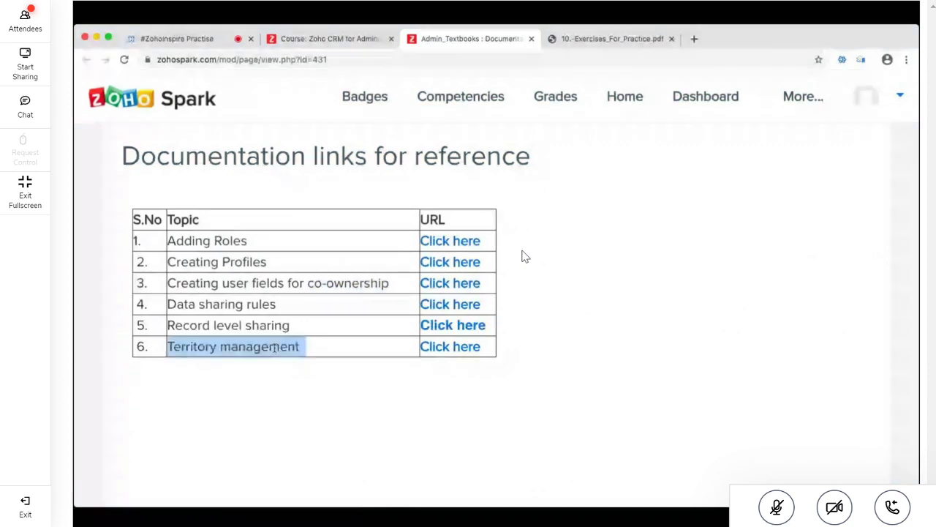
{"action": "double_click", "coordinate": [275, 347]}
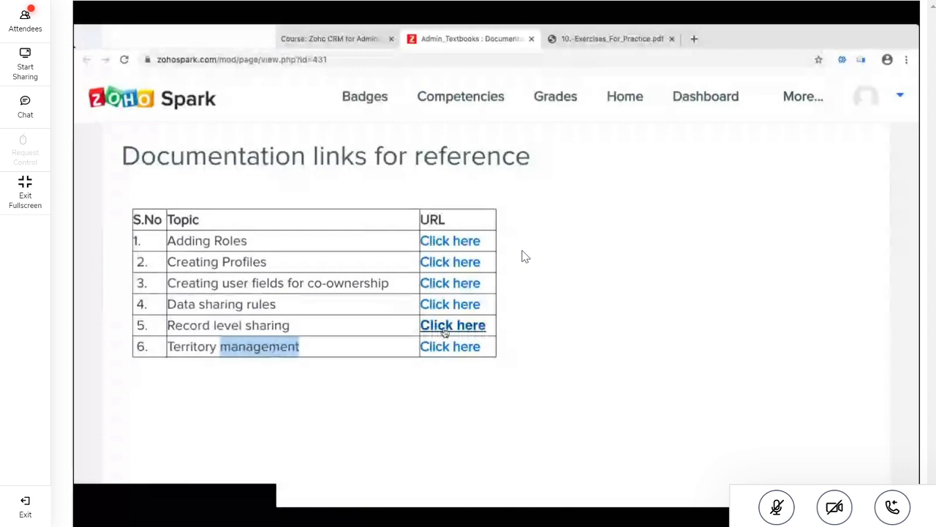
{"action": "left_click", "coordinate": [579, 40]}
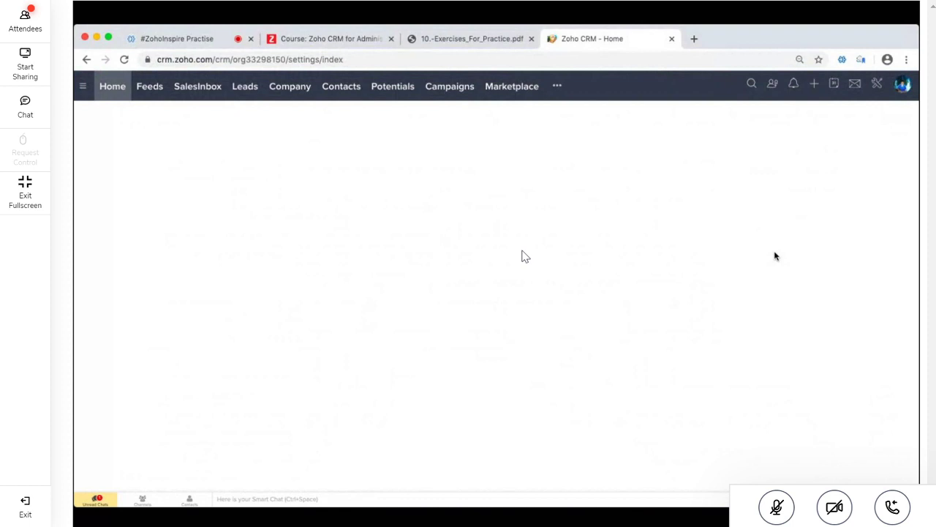
Open the Zoho CRM Setup page, then return to the exercises PDF at the Company Details task
{"action": "left_click", "coordinate": [877, 85]}
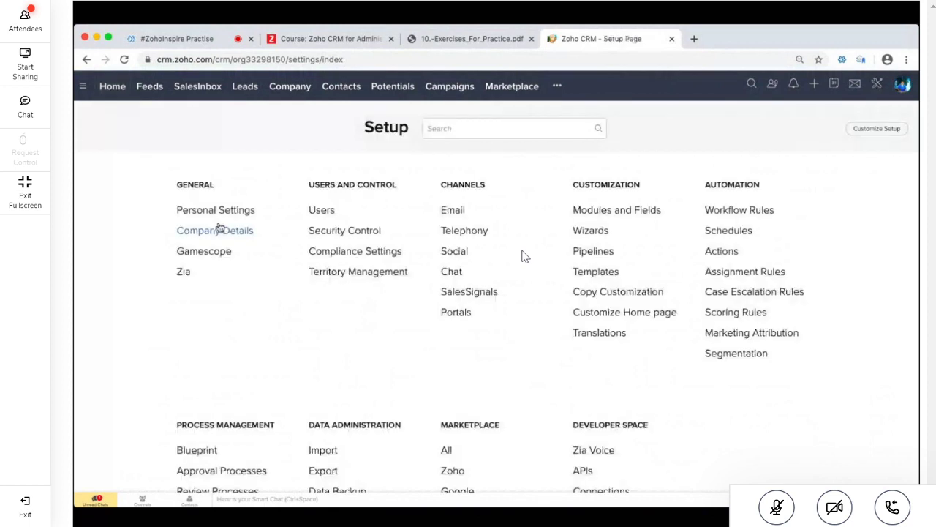
{"action": "key", "text": "ctrl+shift+Tab"}
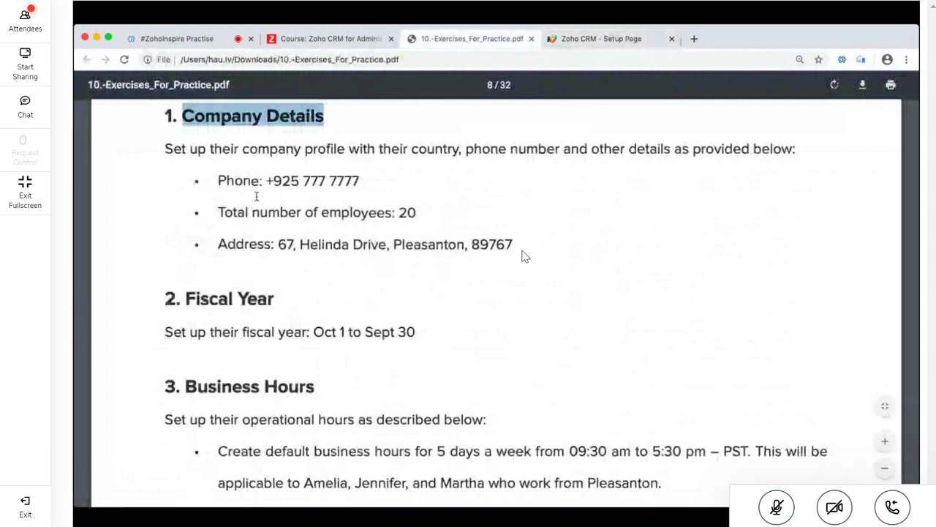
Highlight the Fiscal Year and Business Hours headings, USD as home currency, and the Communication channels heading
{"action": "left_click", "coordinate": [189, 299]}
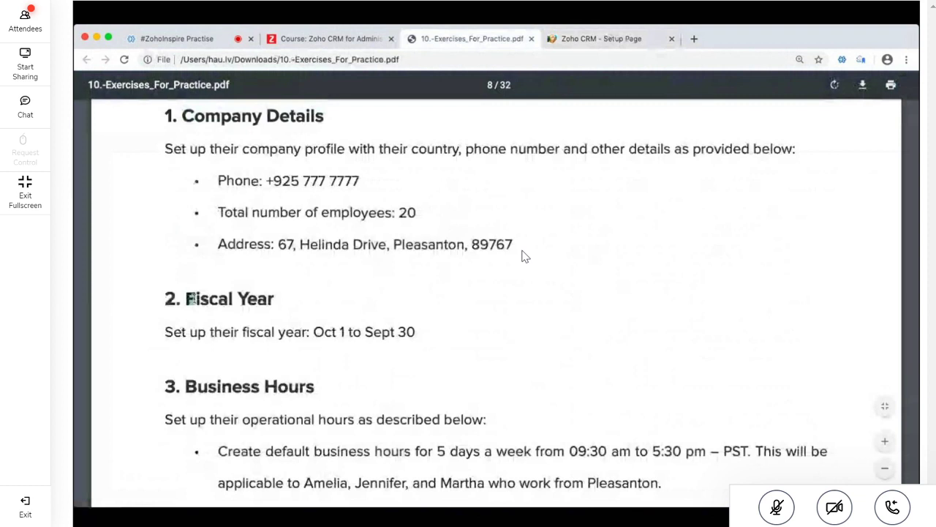
{"action": "left_click_drag", "start_coordinate": [187, 298], "coordinate": [296, 295]}
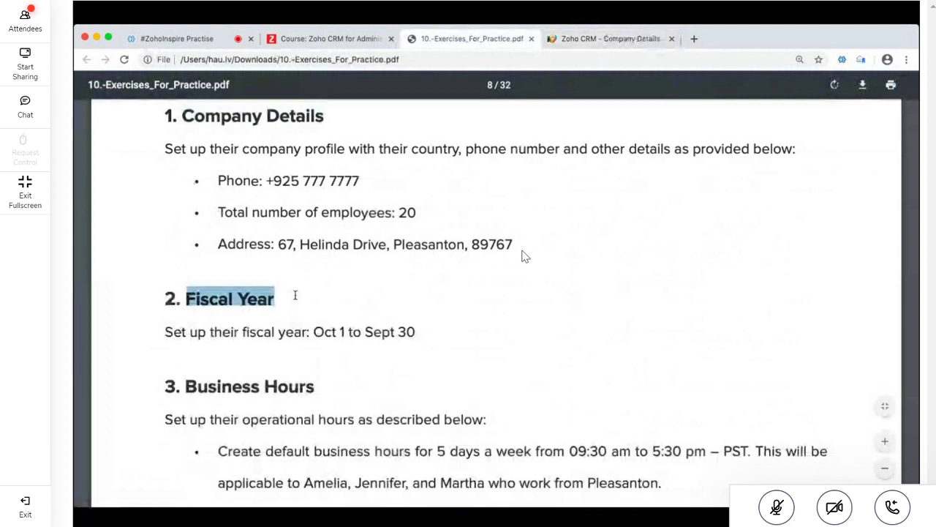
{"action": "left_click_drag", "start_coordinate": [186, 386], "coordinate": [322, 384]}
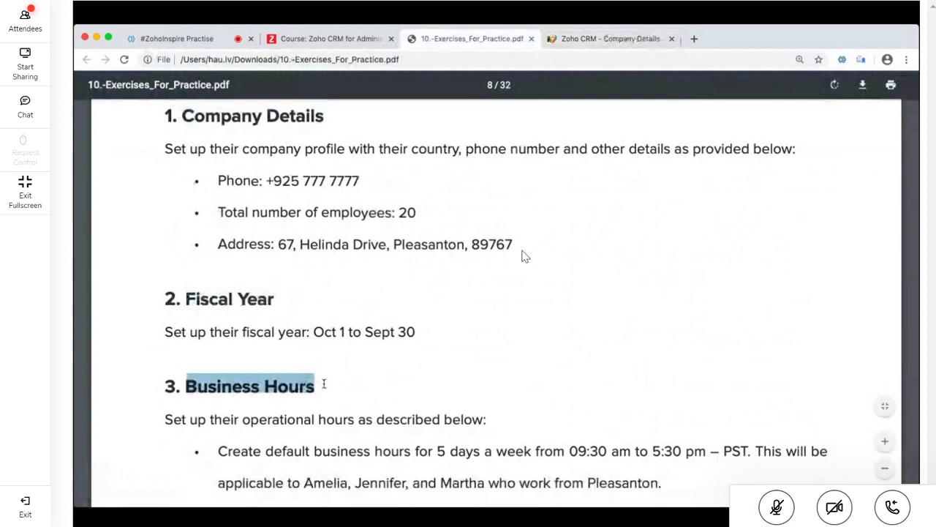
{"action": "scroll", "coordinate": [324, 384], "scroll_direction": "down", "scroll_amount": 4}
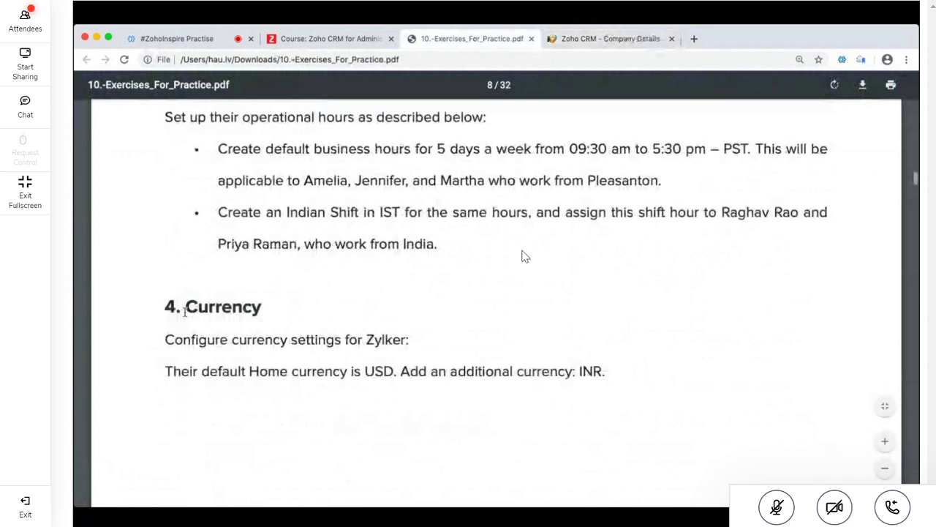
{"action": "scroll", "coordinate": [185, 310], "scroll_direction": "down", "scroll_amount": 1}
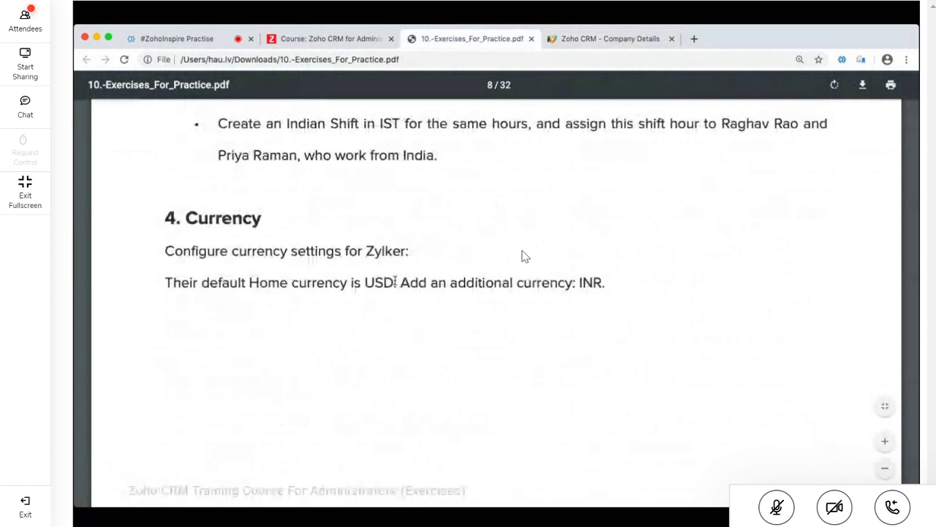
{"action": "double_click", "coordinate": [394, 282]}
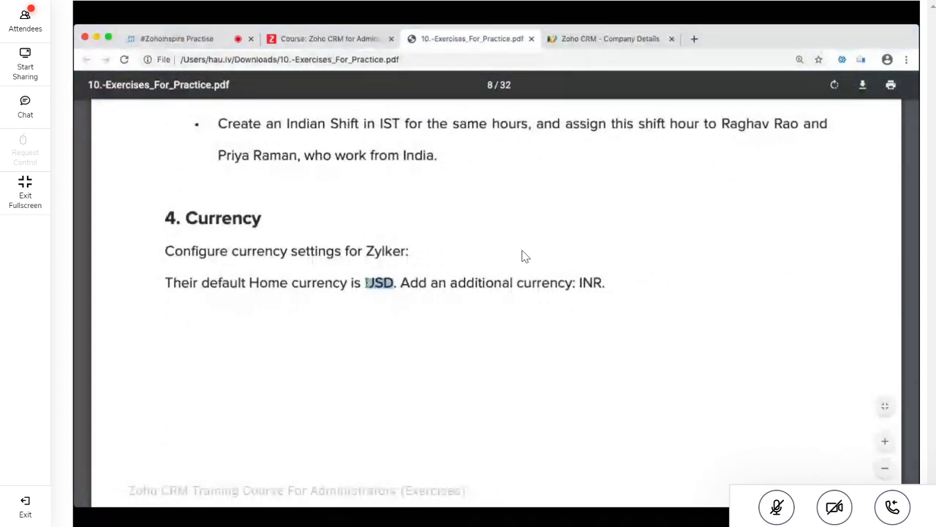
{"action": "scroll", "coordinate": [395, 282], "scroll_direction": "down", "scroll_amount": 5}
{"action": "left_click_drag", "start_coordinate": [165, 140], "coordinate": [230, 147]}
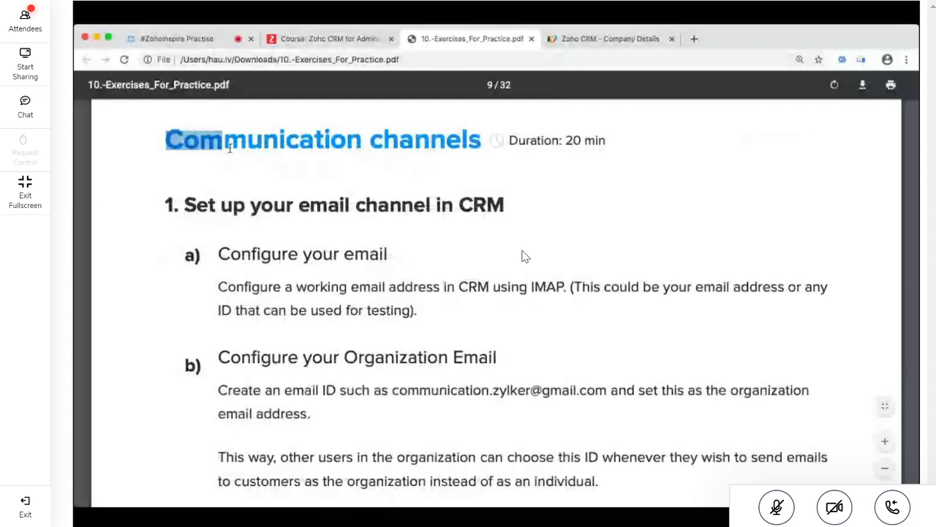
Leave the exercises PDF and switch back to the previous browser tab
{"action": "key", "text": "ctrl+shift+Tab"}
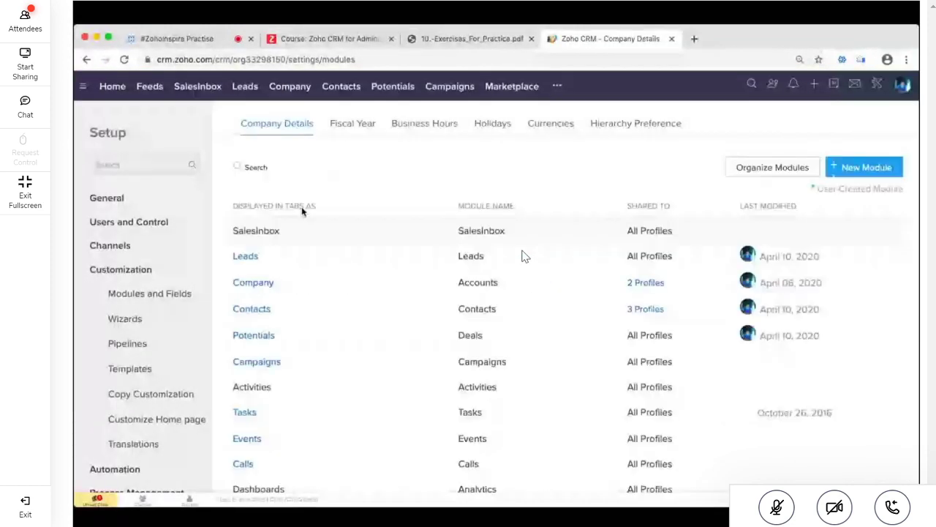
Open the Leads Standard layout and the Person in charge field's options, then return to the course page
{"action": "left_click", "coordinate": [278, 255]}
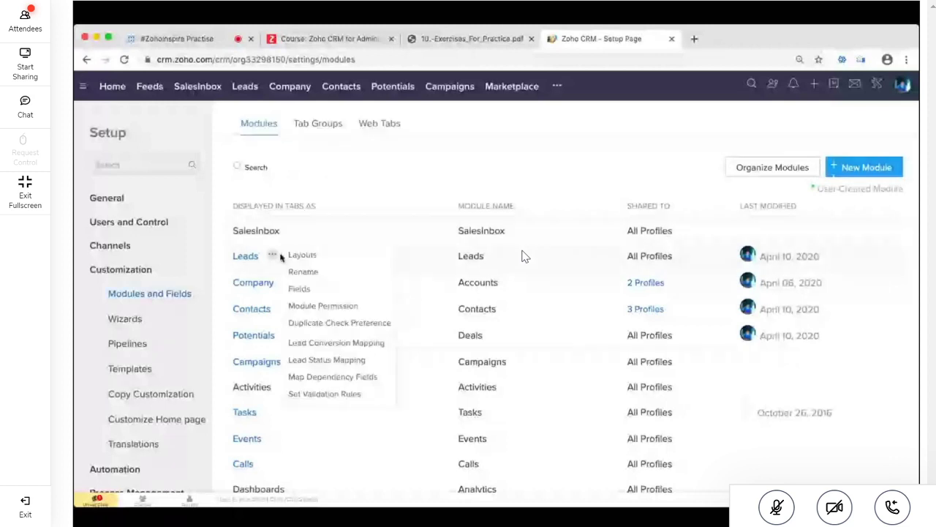
{"action": "left_click", "coordinate": [301, 255]}
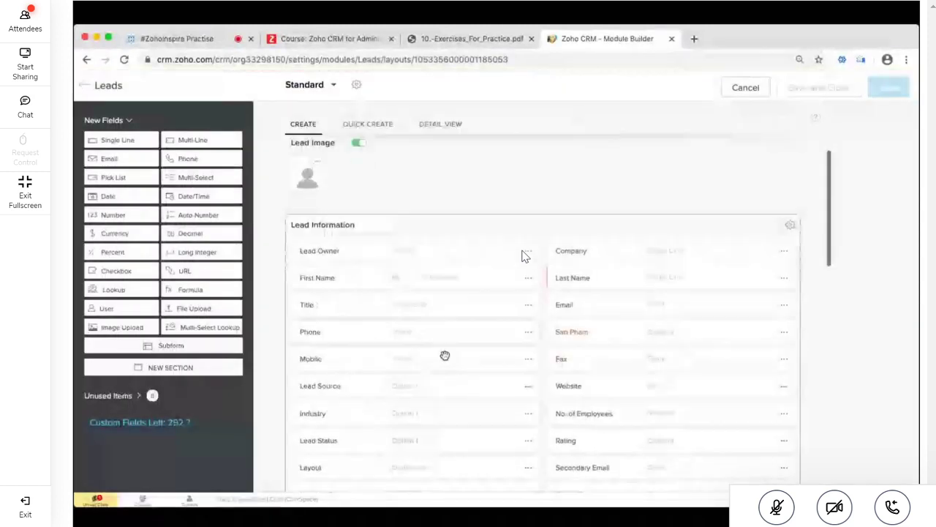
{"action": "scroll", "coordinate": [445, 355], "scroll_direction": "down", "scroll_amount": 3}
{"action": "left_click", "coordinate": [529, 300]}
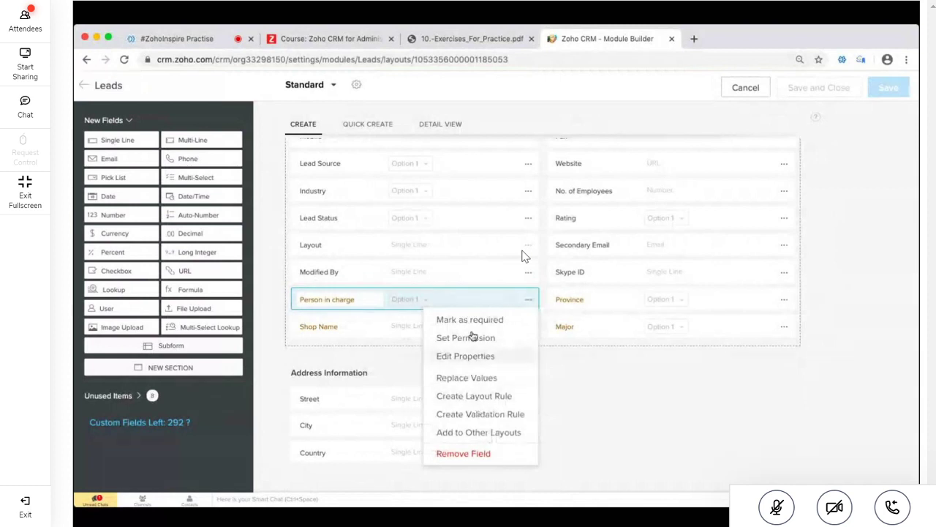
{"action": "left_click", "coordinate": [346, 41]}
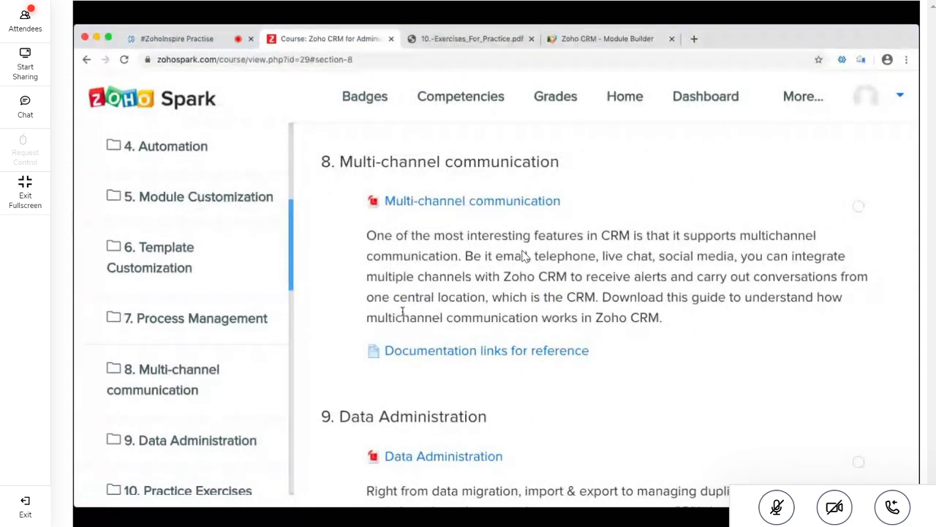
In the exercises PDF, highlight the Edit stage probability mapping task and its words Stage and Deals
{"action": "key", "text": "ctrl+Tab"}
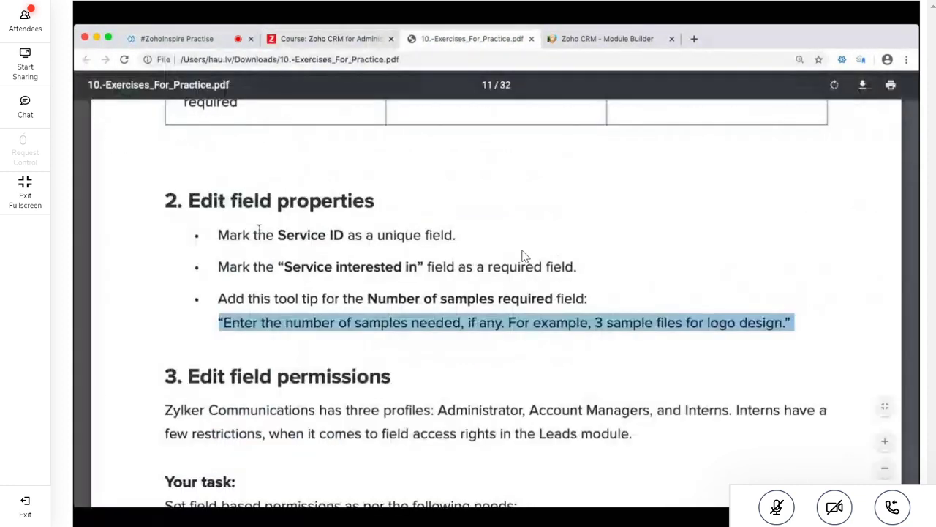
{"action": "scroll", "coordinate": [523, 256], "scroll_direction": "down", "scroll_amount": 1}
{"action": "scroll", "coordinate": [523, 256], "scroll_direction": "down", "scroll_amount": 10}
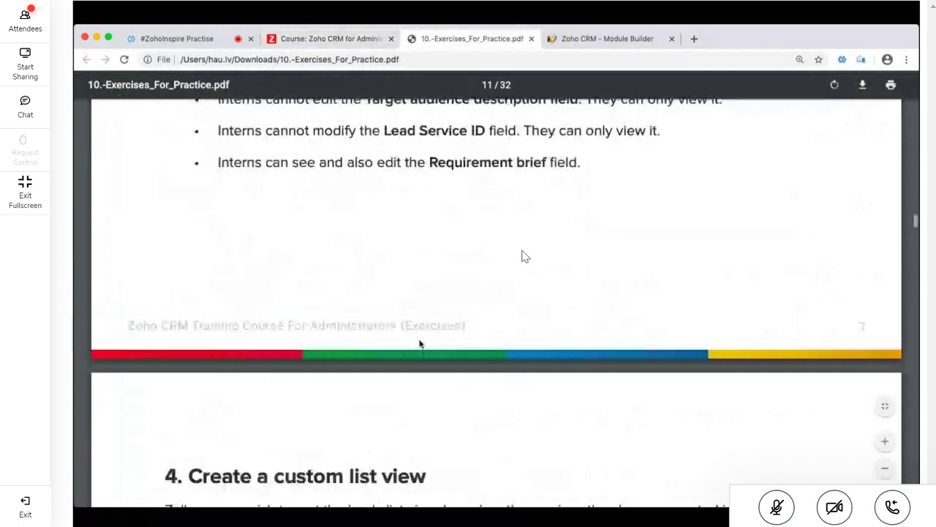
{"action": "scroll", "coordinate": [524, 256], "scroll_direction": "down", "scroll_amount": 8}
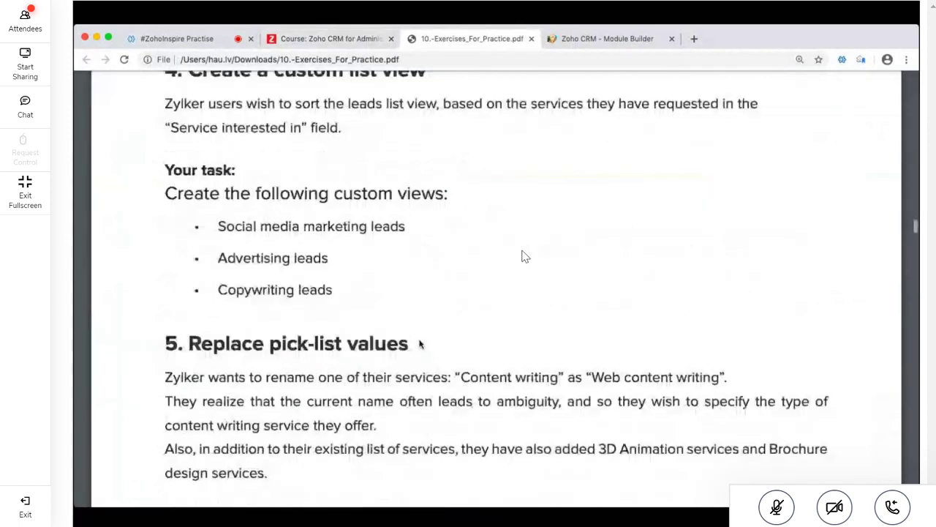
{"action": "scroll", "coordinate": [524, 256], "scroll_direction": "down", "scroll_amount": 10}
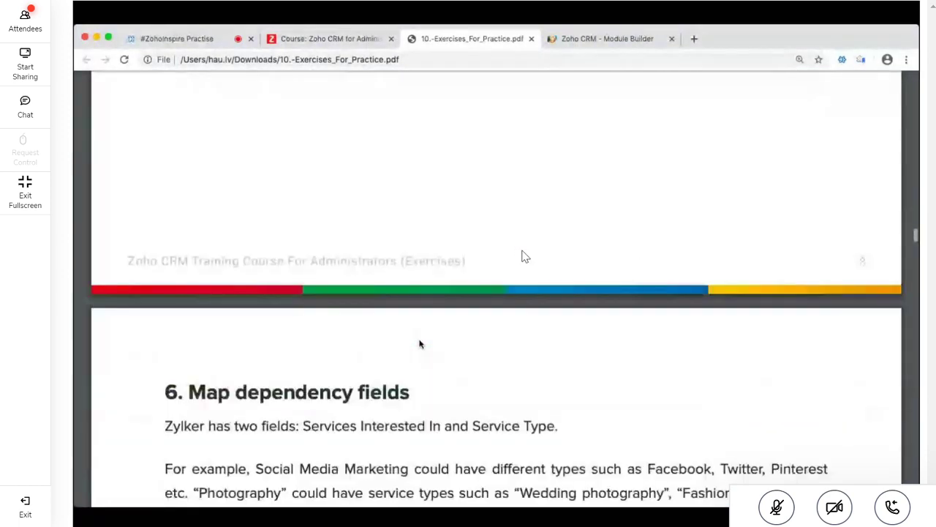
{"action": "scroll", "coordinate": [523, 256], "scroll_direction": "down", "scroll_amount": 2}
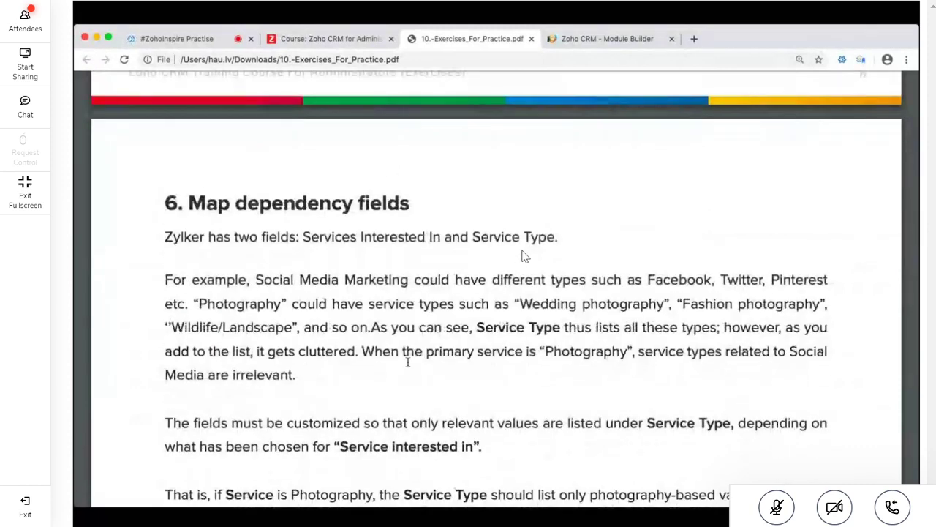
{"action": "scroll", "coordinate": [524, 256], "scroll_direction": "down", "scroll_amount": 15}
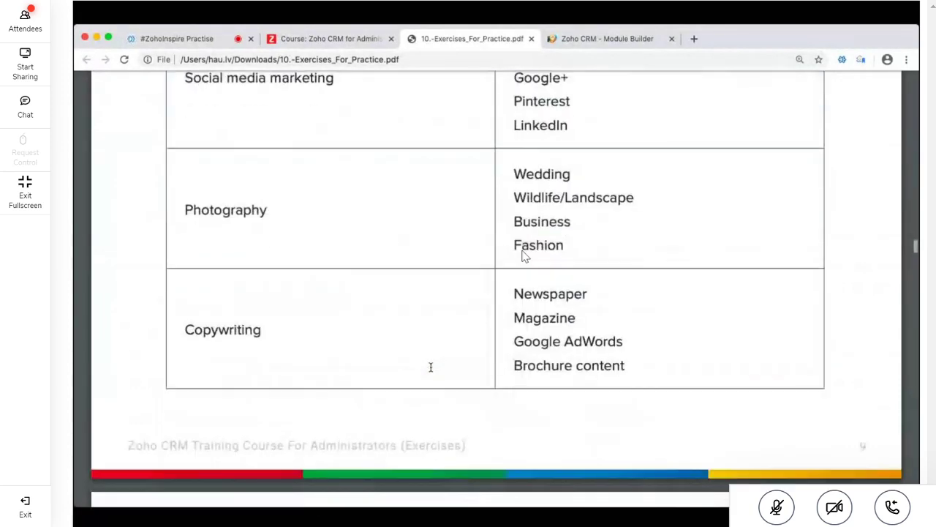
{"action": "scroll", "coordinate": [524, 256], "scroll_direction": "down", "scroll_amount": 12}
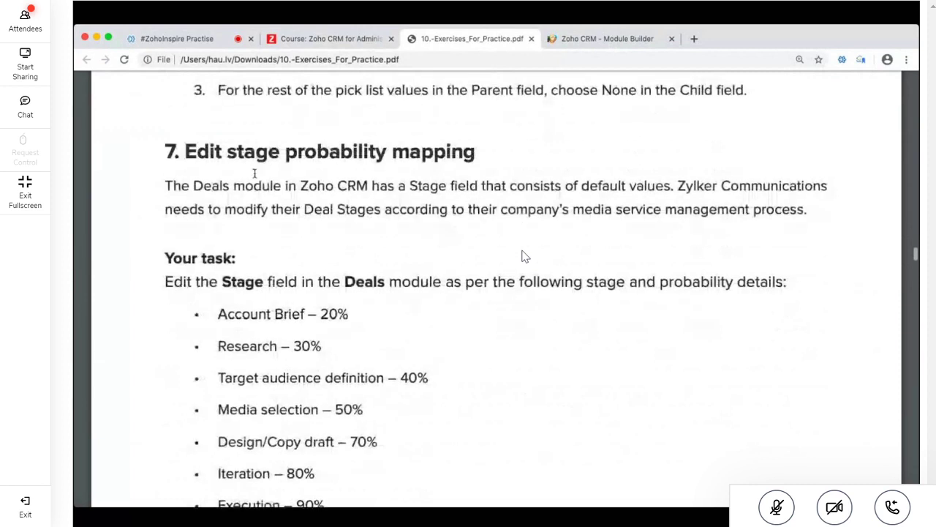
{"action": "left_click_drag", "start_coordinate": [184, 152], "coordinate": [481, 142]}
{"action": "left_click", "coordinate": [463, 207]}
{"action": "scroll", "coordinate": [464, 206], "scroll_direction": "down", "scroll_amount": 3}
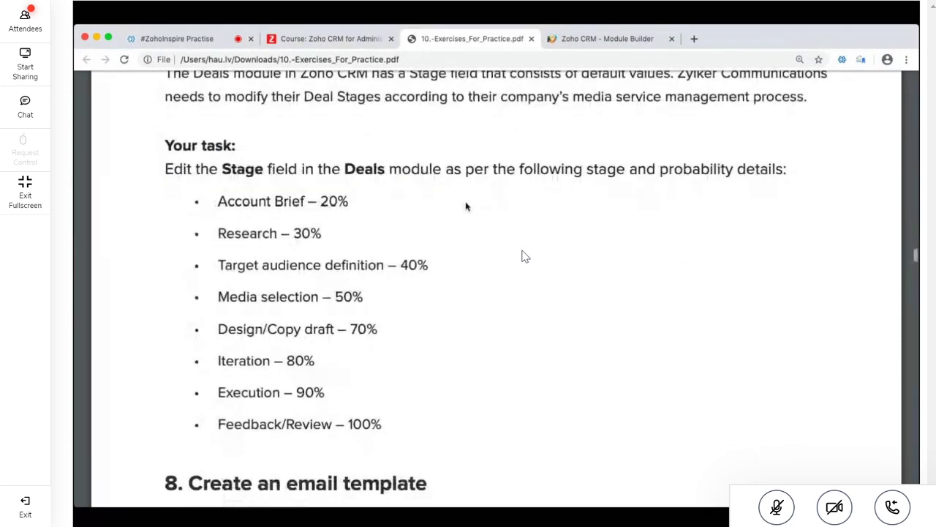
{"action": "left_click_drag", "start_coordinate": [222, 169], "coordinate": [264, 169]}
{"action": "left_click_drag", "start_coordinate": [346, 169], "coordinate": [382, 169]}
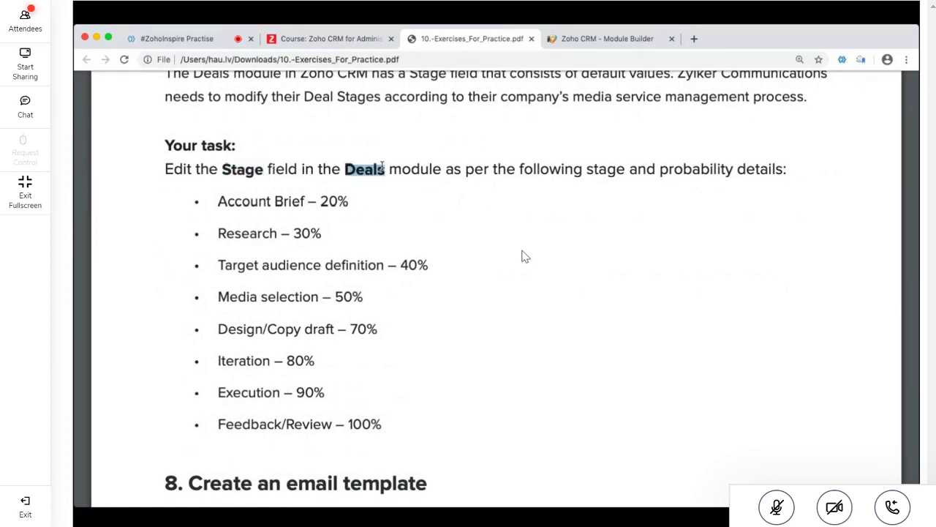
Back in the Leads layout builder, cancel to discard the unsaved layout changes
{"action": "left_click", "coordinate": [616, 38]}
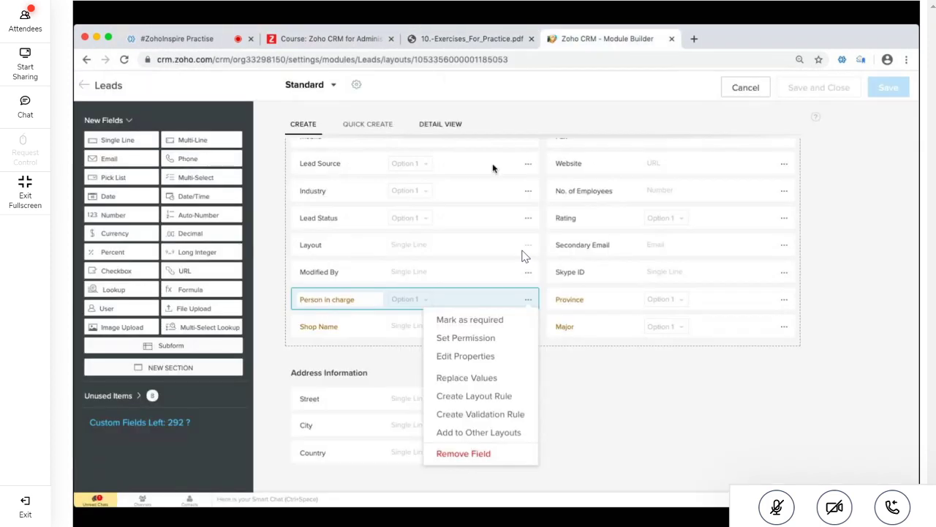
{"action": "scroll", "coordinate": [517, 199], "scroll_direction": "up", "scroll_amount": 5}
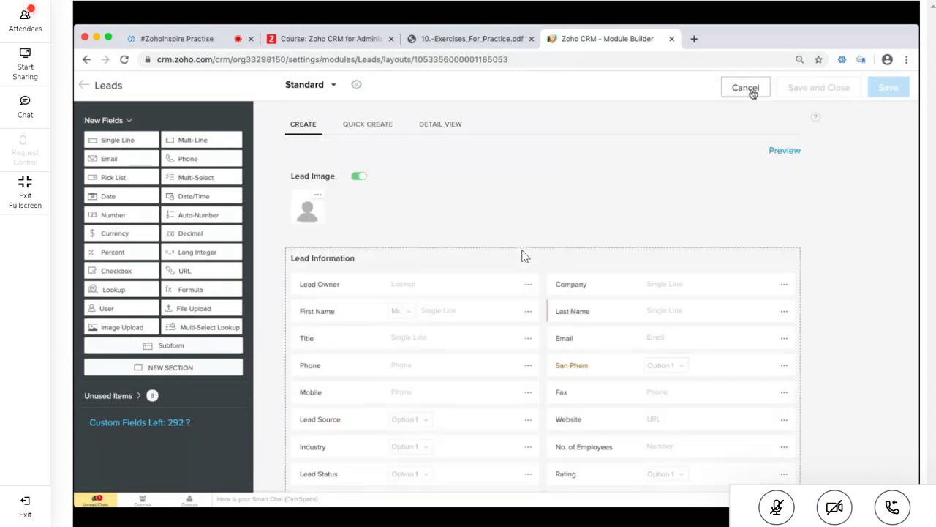
{"action": "left_click", "coordinate": [748, 91]}
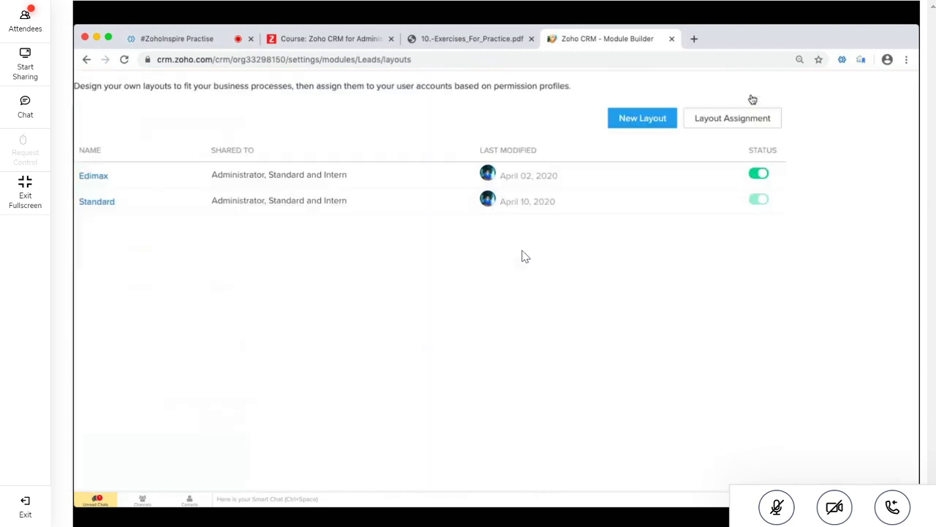
Open the Potentials list, then go through the course tab to the exercises PDF's Deals stages
{"action": "left_click", "coordinate": [387, 89]}
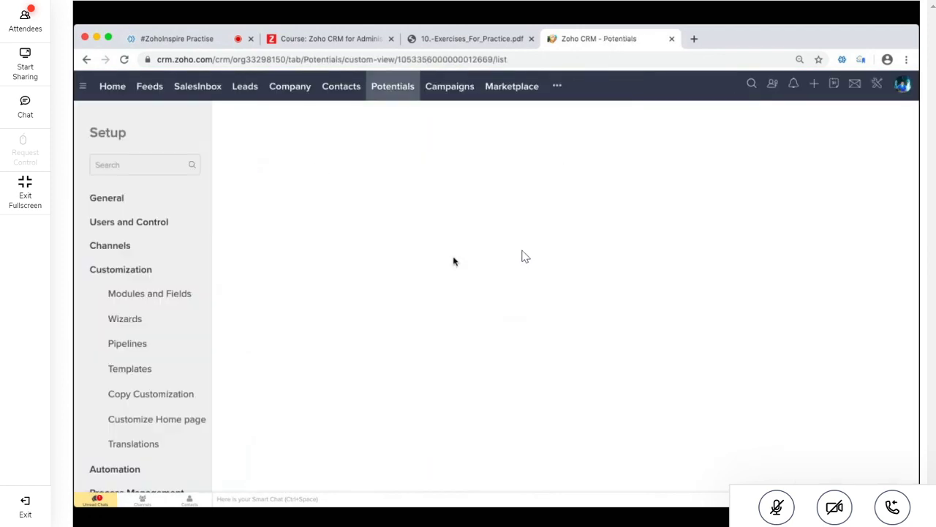
{"action": "left_click", "coordinate": [358, 40]}
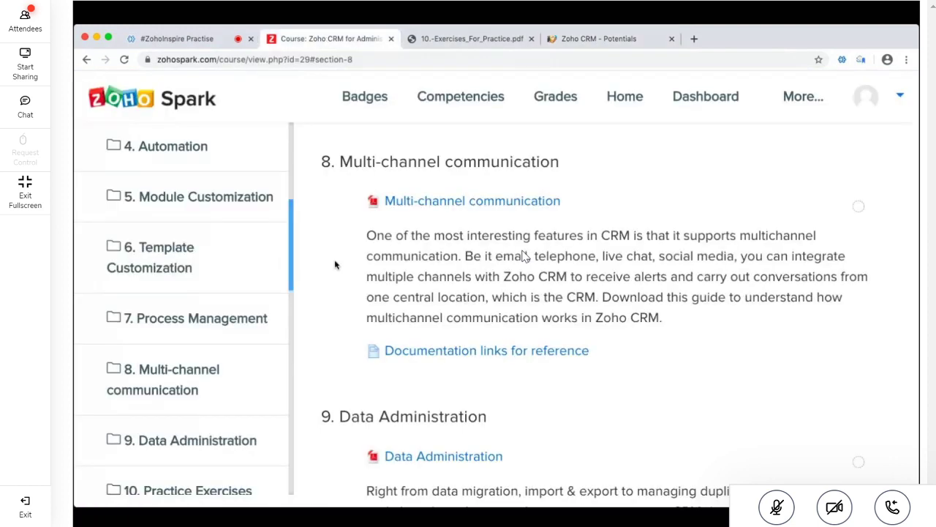
{"action": "left_click", "coordinate": [472, 38]}
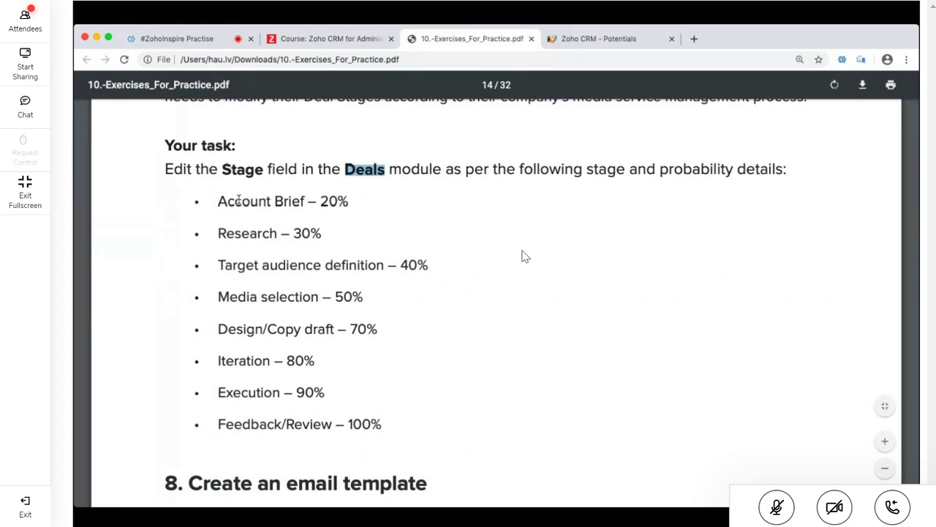
Highlight the Deals stage list, the email template heading, and the Lead first name, Company and Service interested in merge fields
{"action": "left_click_drag", "start_coordinate": [235, 201], "coordinate": [270, 423]}
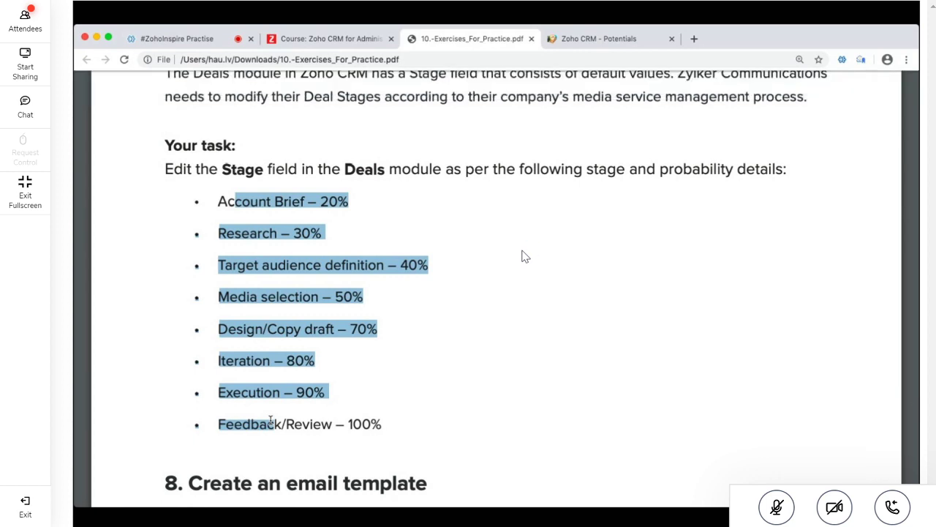
{"action": "scroll", "coordinate": [524, 255], "scroll_direction": "down", "scroll_amount": 2}
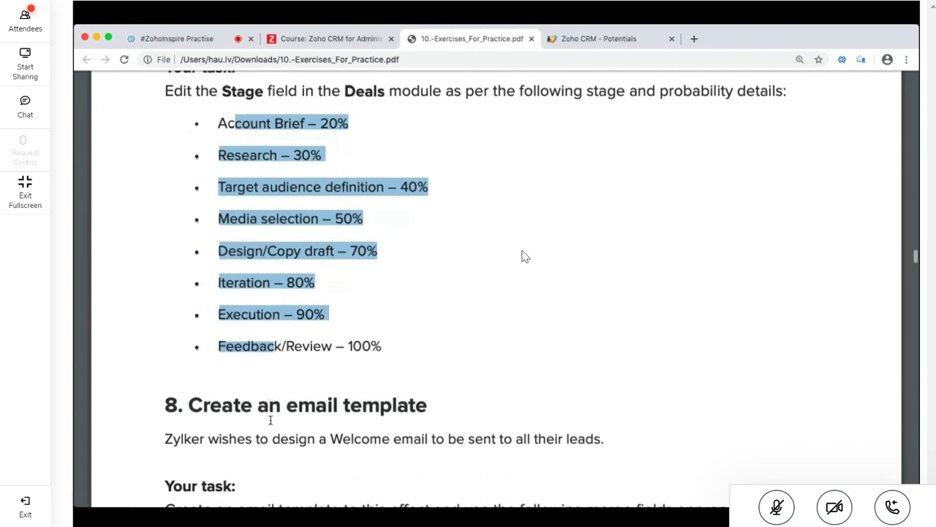
{"action": "scroll", "coordinate": [523, 255], "scroll_direction": "down", "scroll_amount": 7}
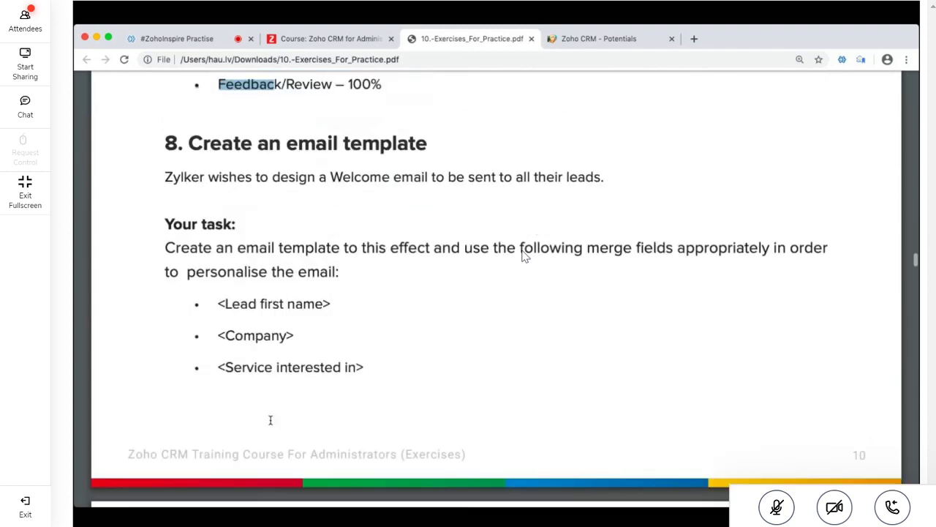
{"action": "left_click_drag", "start_coordinate": [192, 144], "coordinate": [479, 152]}
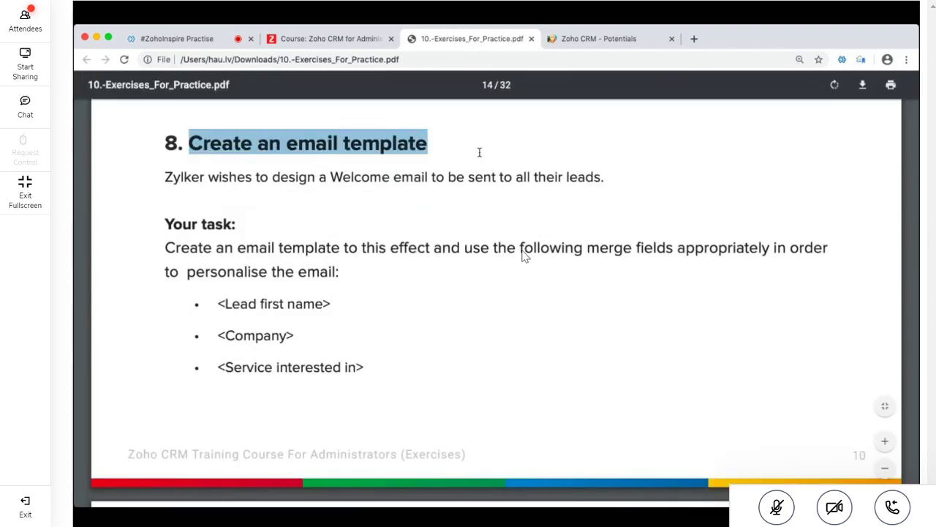
{"action": "scroll", "coordinate": [523, 255], "scroll_direction": "down", "scroll_amount": 4}
{"action": "scroll", "coordinate": [523, 255], "scroll_direction": "up", "scroll_amount": 2}
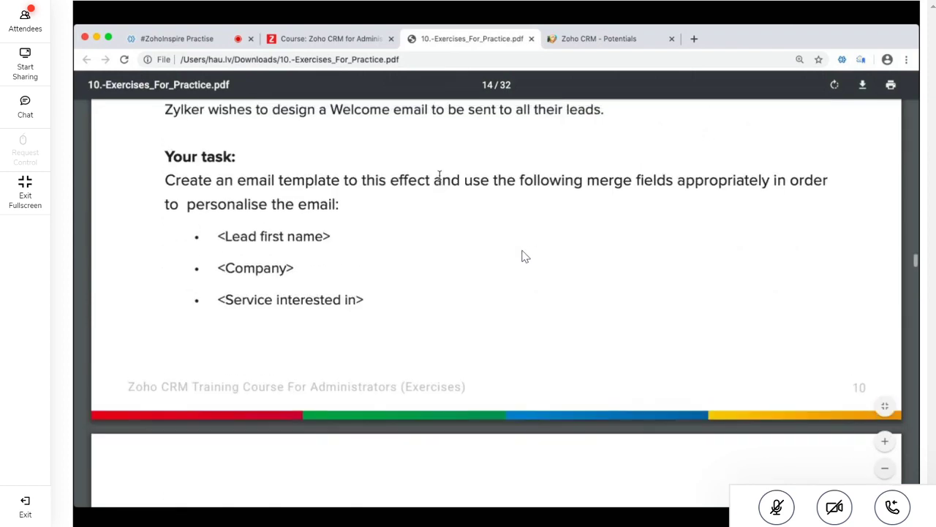
{"action": "left_click_drag", "start_coordinate": [218, 235], "coordinate": [376, 227]}
{"action": "left_click_drag", "start_coordinate": [218, 267], "coordinate": [320, 264]}
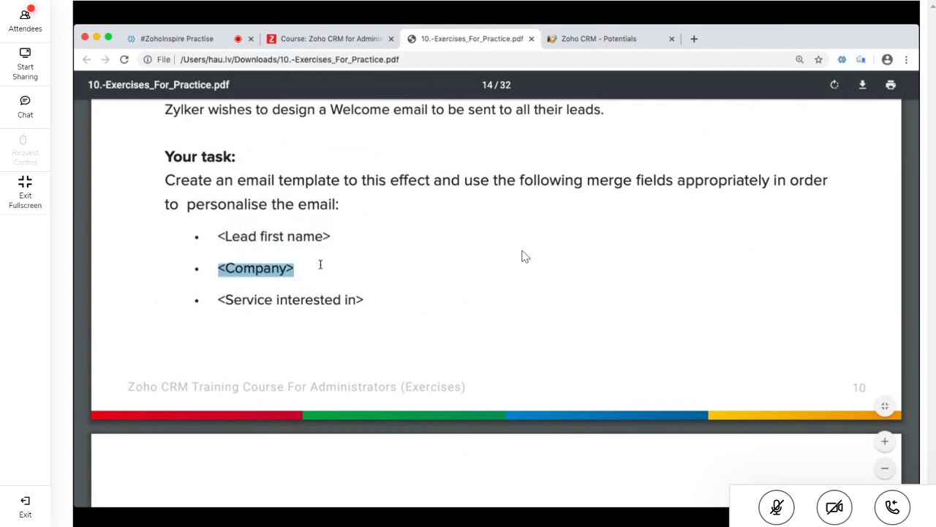
{"action": "left_click_drag", "start_coordinate": [218, 299], "coordinate": [381, 280]}
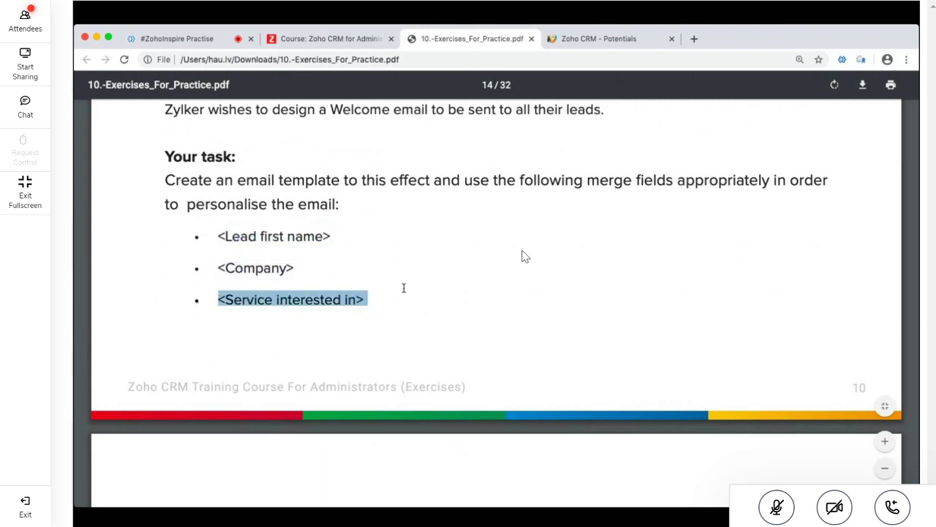
{"action": "scroll", "coordinate": [403, 288], "scroll_direction": "down", "scroll_amount": 4}
Highlight the mass email line, the annual conference mail merge paragraph, and the Automation and Lead Assignment Rules headings
{"action": "triple_click", "coordinate": [331, 313]}
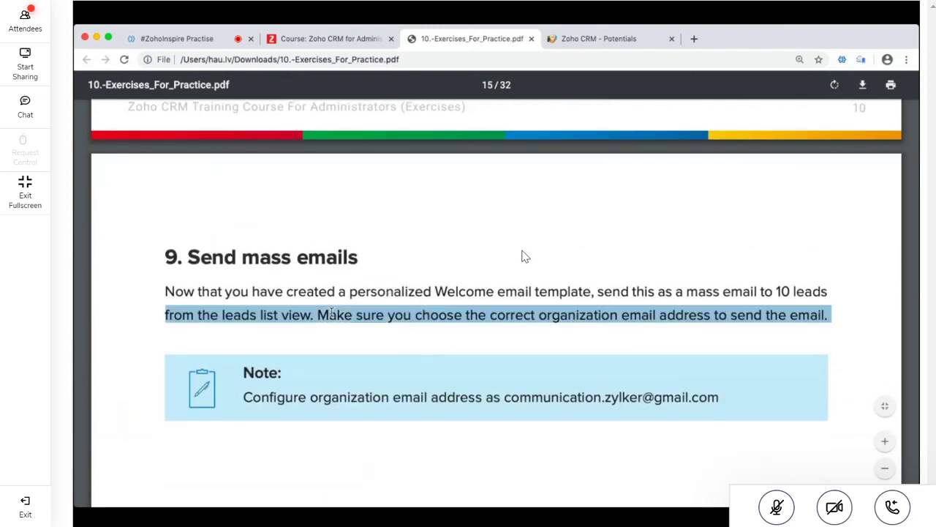
{"action": "scroll", "coordinate": [331, 313], "scroll_direction": "down", "scroll_amount": 5}
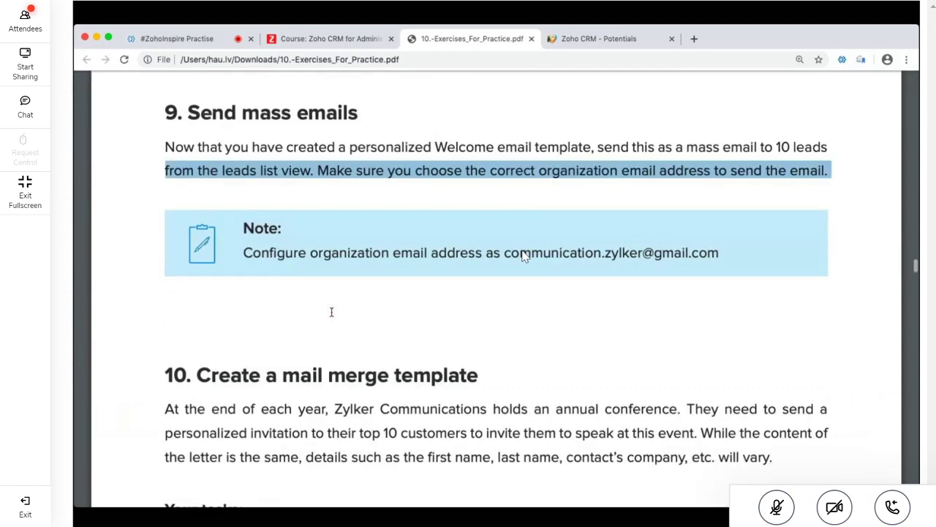
{"action": "left_click_drag", "start_coordinate": [189, 288], "coordinate": [810, 333]}
{"action": "scroll", "coordinate": [809, 334], "scroll_direction": "down", "scroll_amount": 10}
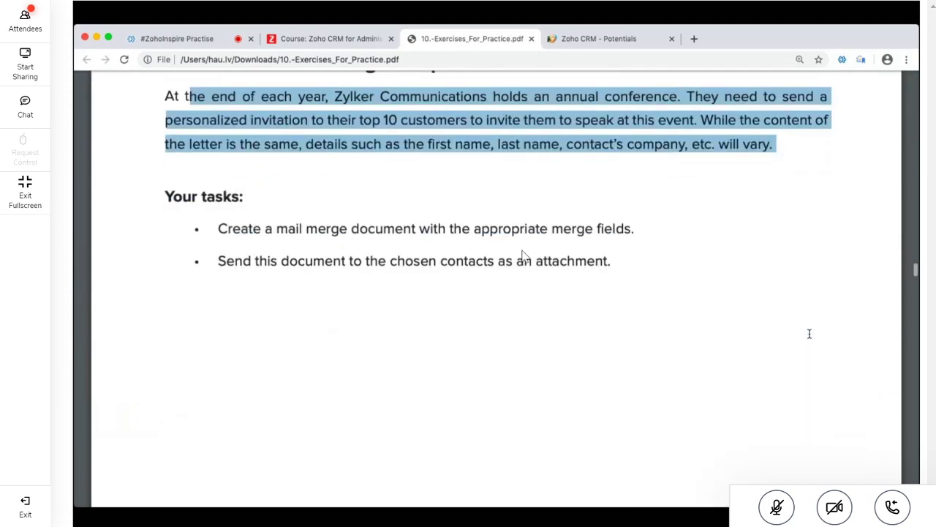
{"action": "scroll", "coordinate": [809, 333], "scroll_direction": "down", "scroll_amount": 2}
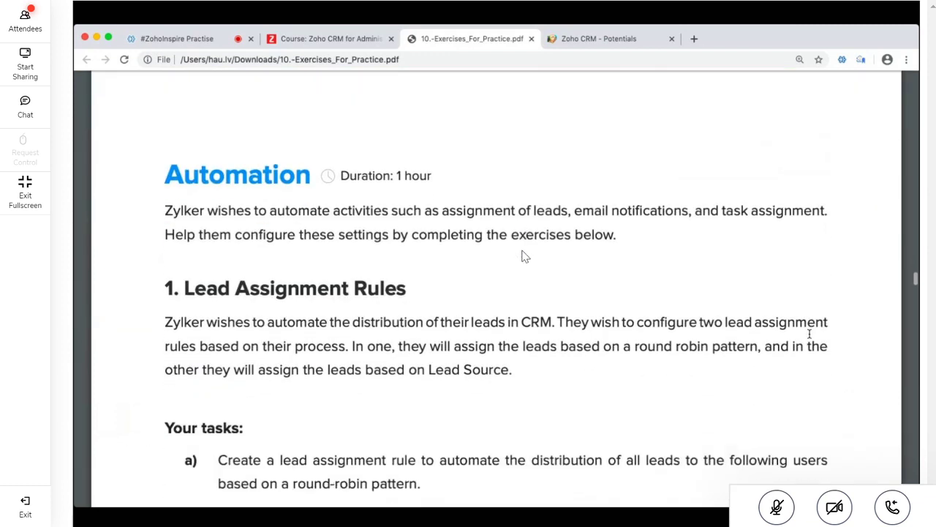
{"action": "left_click_drag", "start_coordinate": [162, 174], "coordinate": [303, 176]}
{"action": "scroll", "coordinate": [402, 269], "scroll_direction": "down", "scroll_amount": 1}
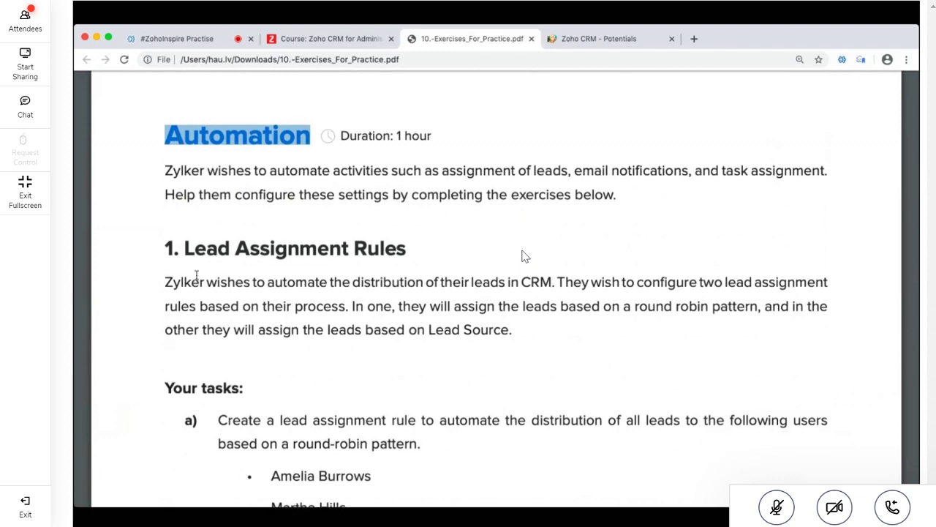
{"action": "left_click_drag", "start_coordinate": [177, 247], "coordinate": [450, 242]}
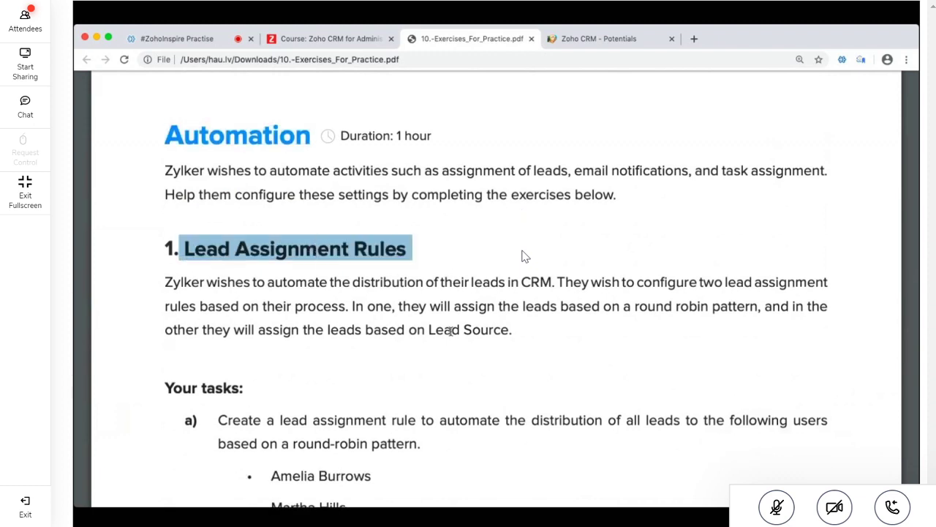
{"action": "key", "text": "ctrl+shift+Tab"}
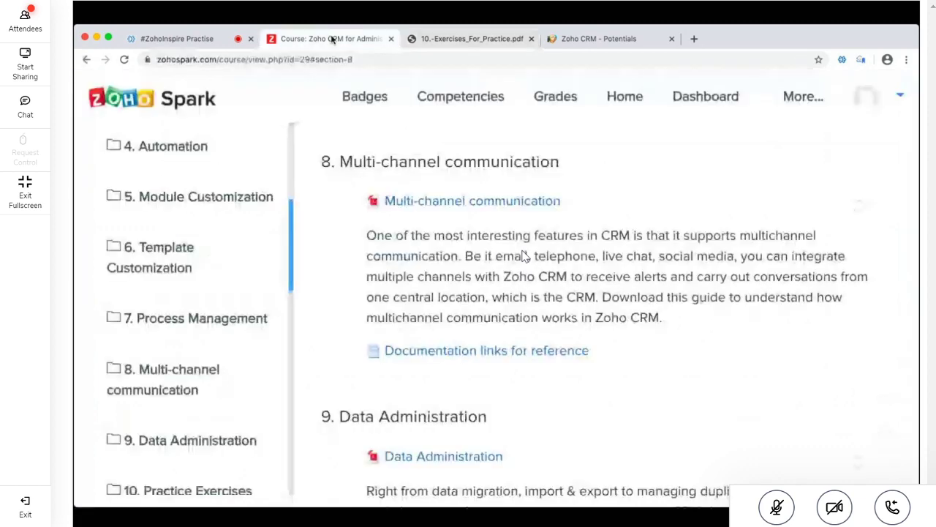
Jump to the course's 4. Automation section and bring up the PDF's Lead Assignment Rules tasks
{"action": "scroll", "coordinate": [245, 218], "scroll_direction": "down", "scroll_amount": 2}
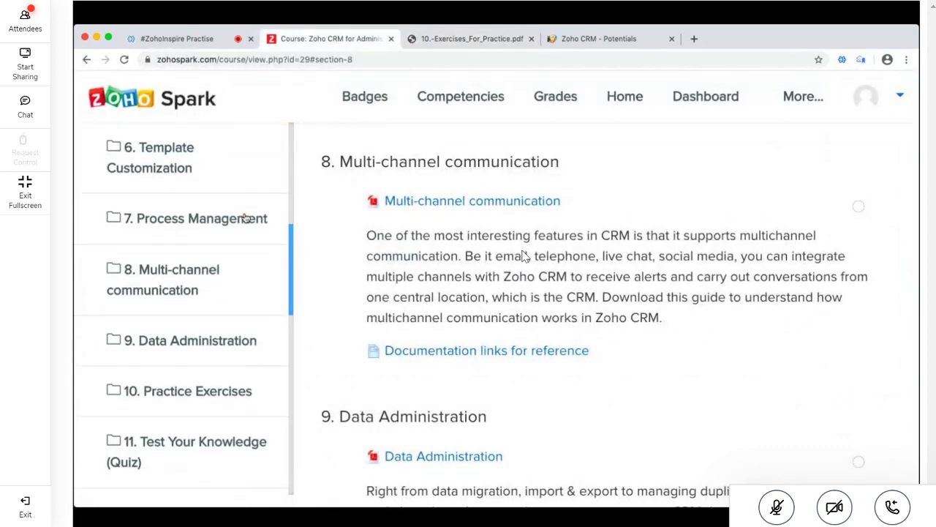
{"action": "scroll", "coordinate": [246, 218], "scroll_direction": "up", "scroll_amount": 4}
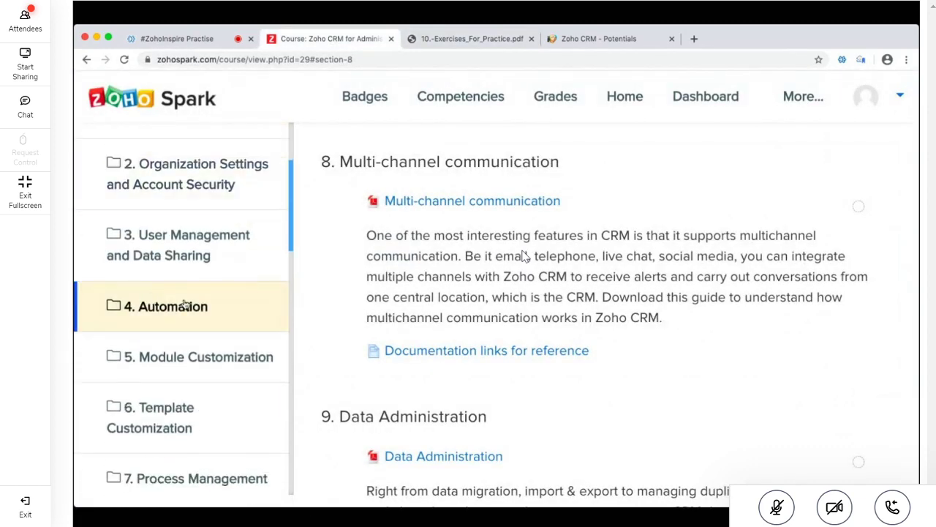
{"action": "left_click", "coordinate": [210, 305]}
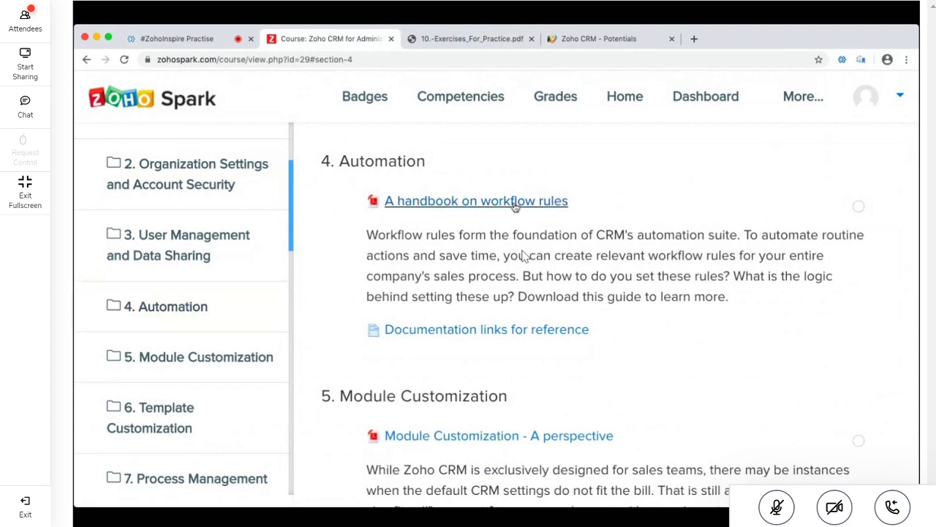
{"action": "left_click", "coordinate": [483, 42]}
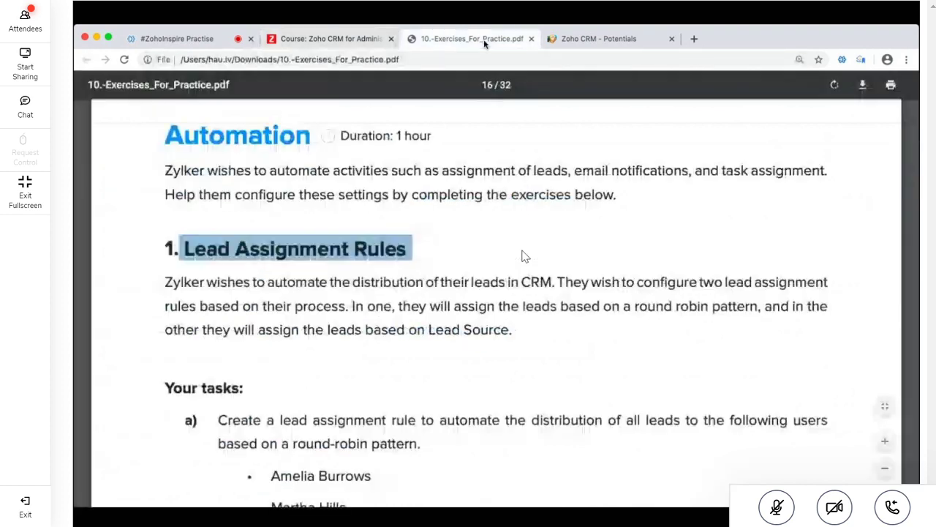
{"action": "left_click", "coordinate": [335, 43]}
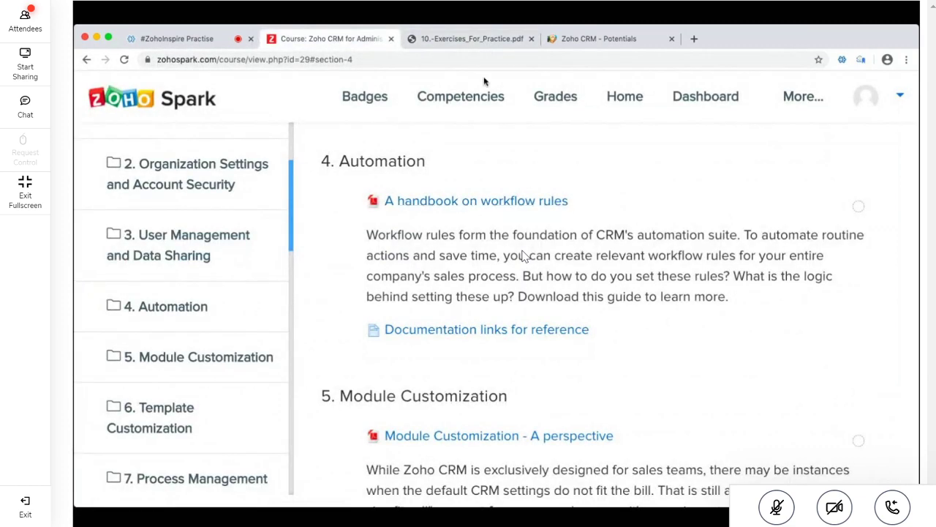
{"action": "left_click", "coordinate": [462, 41]}
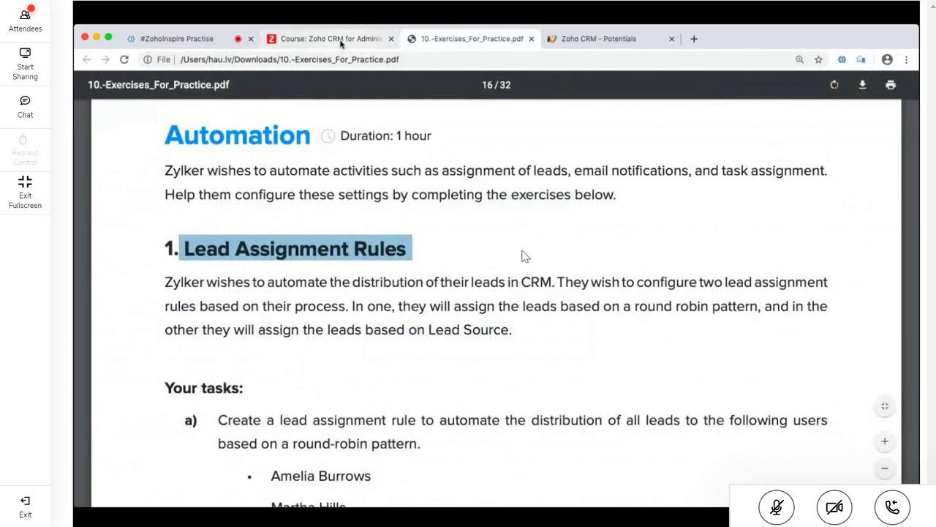
{"action": "left_click", "coordinate": [341, 43]}
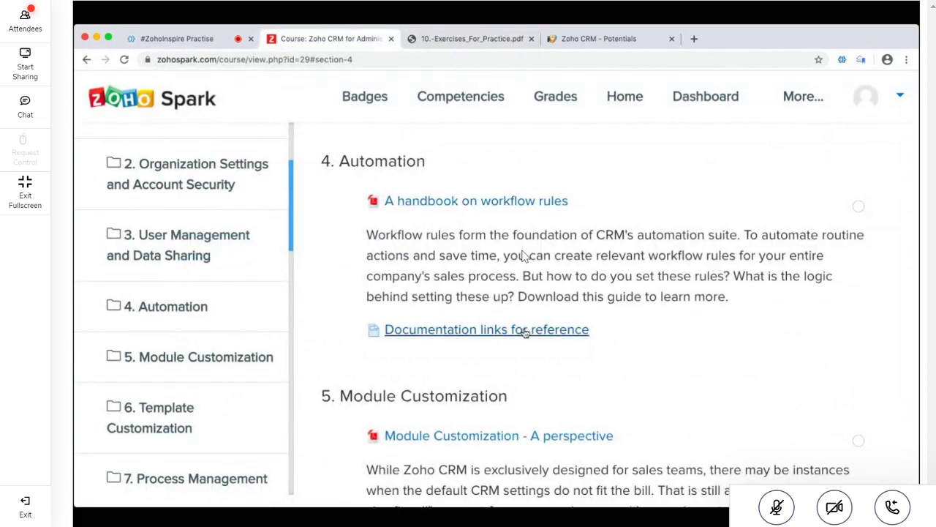
{"action": "left_click", "coordinate": [472, 38]}
{"action": "scroll", "coordinate": [525, 256], "scroll_direction": "down", "scroll_amount": 10}
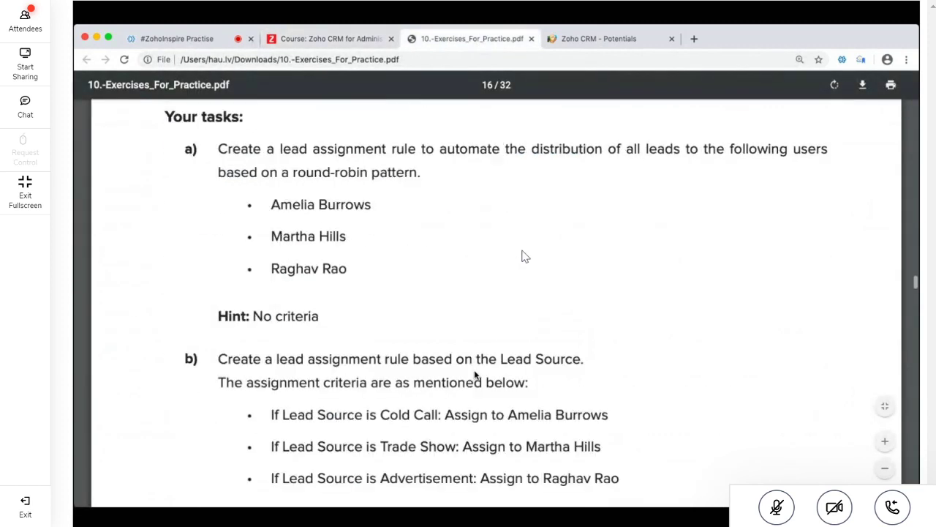
Scroll through the 2. Workflow Rules exercises to the tag conditions table
{"action": "scroll", "coordinate": [525, 256], "scroll_direction": "down", "scroll_amount": 8}
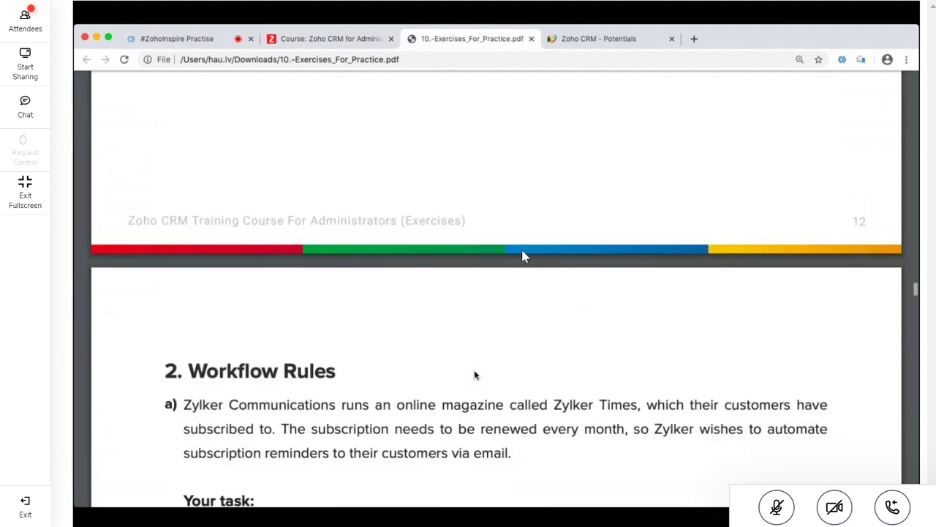
{"action": "scroll", "coordinate": [524, 255], "scroll_direction": "down", "scroll_amount": 3}
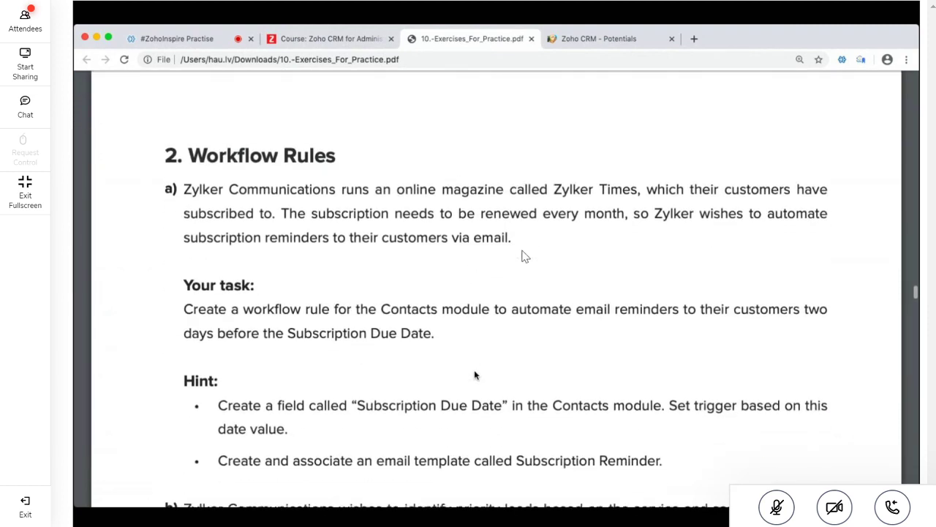
{"action": "scroll", "coordinate": [523, 255], "scroll_direction": "up", "scroll_amount": 1}
{"action": "scroll", "coordinate": [524, 256], "scroll_direction": "up", "scroll_amount": 1}
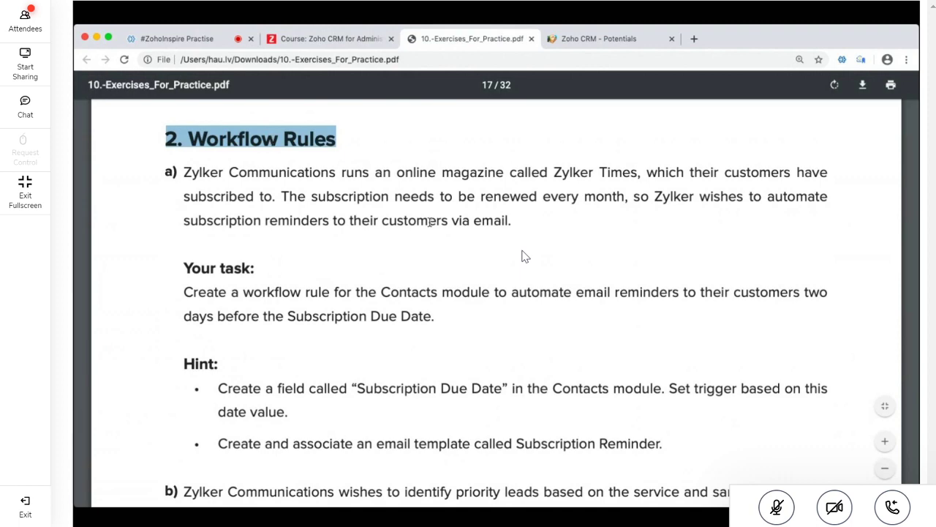
{"action": "scroll", "coordinate": [524, 256], "scroll_direction": "down", "scroll_amount": 1}
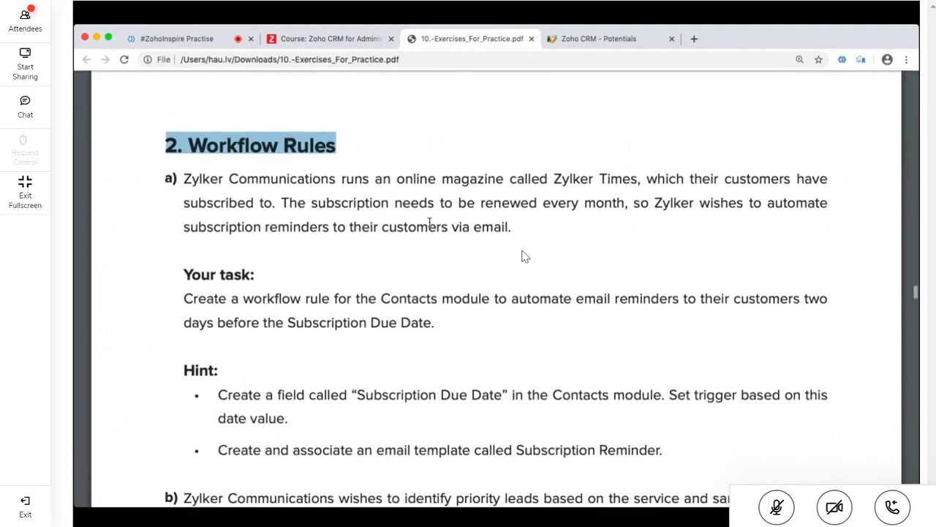
{"action": "scroll", "coordinate": [524, 256], "scroll_direction": "down", "scroll_amount": 10}
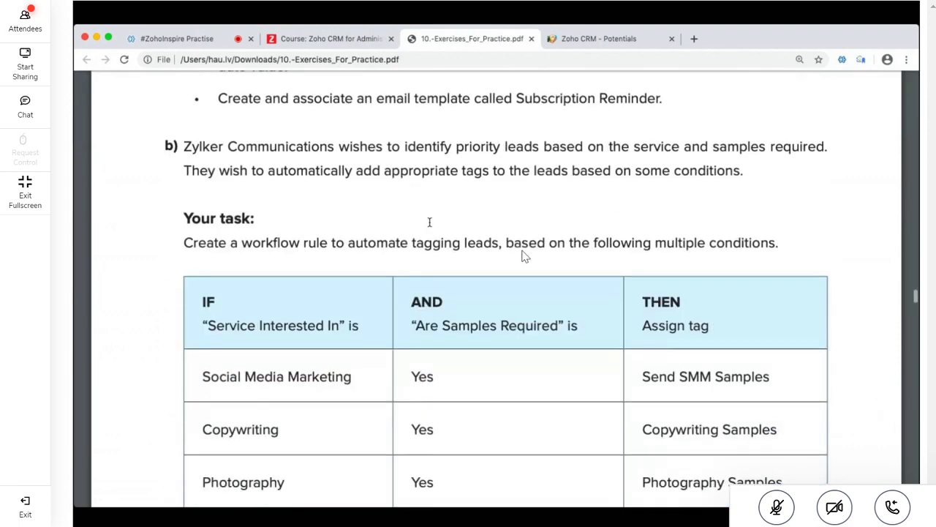
{"action": "scroll", "coordinate": [524, 256], "scroll_direction": "down", "scroll_amount": 3}
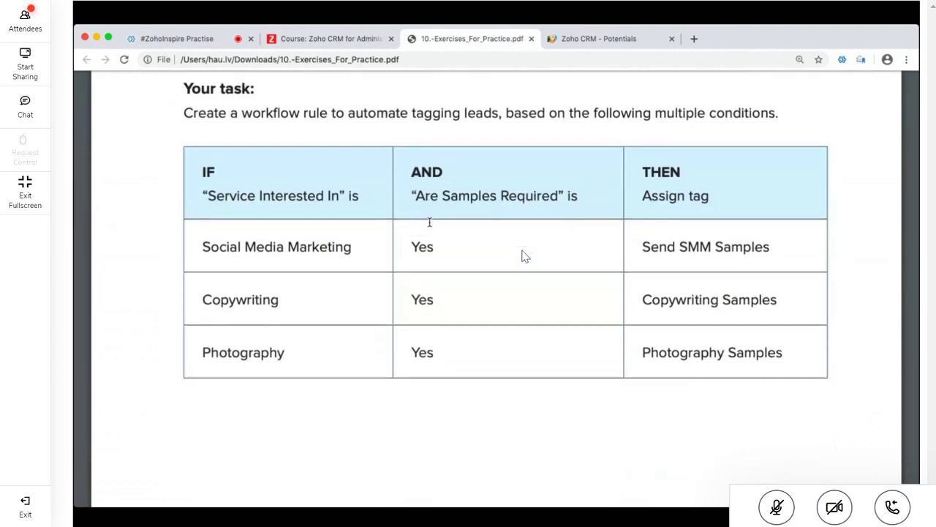
{"action": "scroll", "coordinate": [523, 256], "scroll_direction": "up", "scroll_amount": 2}
{"action": "scroll", "coordinate": [523, 256], "scroll_direction": "down", "scroll_amount": 2}
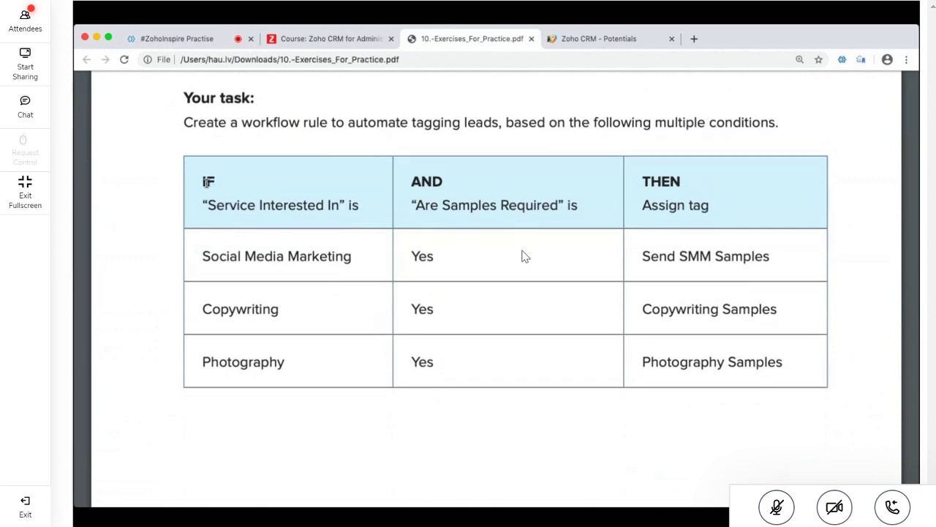
Select AND, Samples and the Assign tag heading in the table headers, then reach 3. Macros
{"action": "double_click", "coordinate": [441, 182]}
{"action": "double_click", "coordinate": [447, 207]}
{"action": "double_click", "coordinate": [702, 208]}
{"action": "triple_click", "coordinate": [702, 208]}
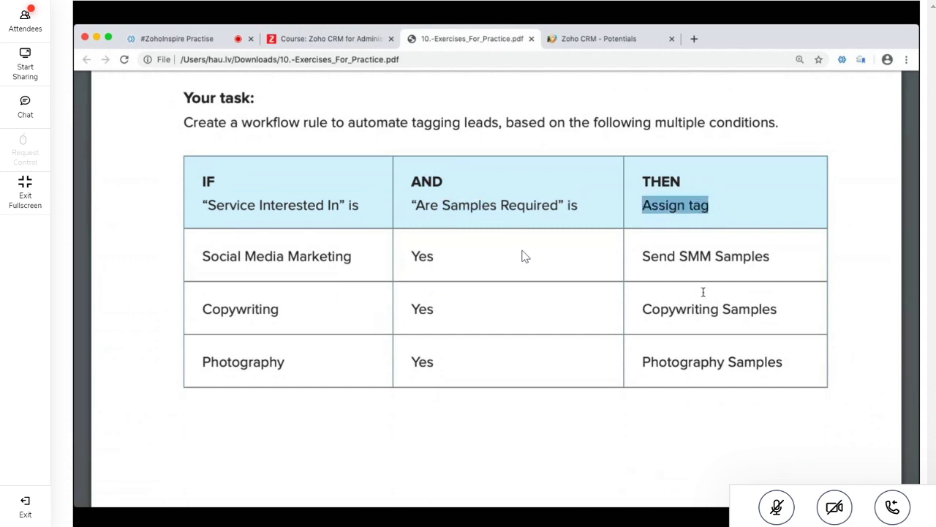
{"action": "left_click", "coordinate": [702, 288]}
{"action": "scroll", "coordinate": [702, 289], "scroll_direction": "down", "scroll_amount": 8}
{"action": "scroll", "coordinate": [703, 292], "scroll_direction": "down", "scroll_amount": 5}
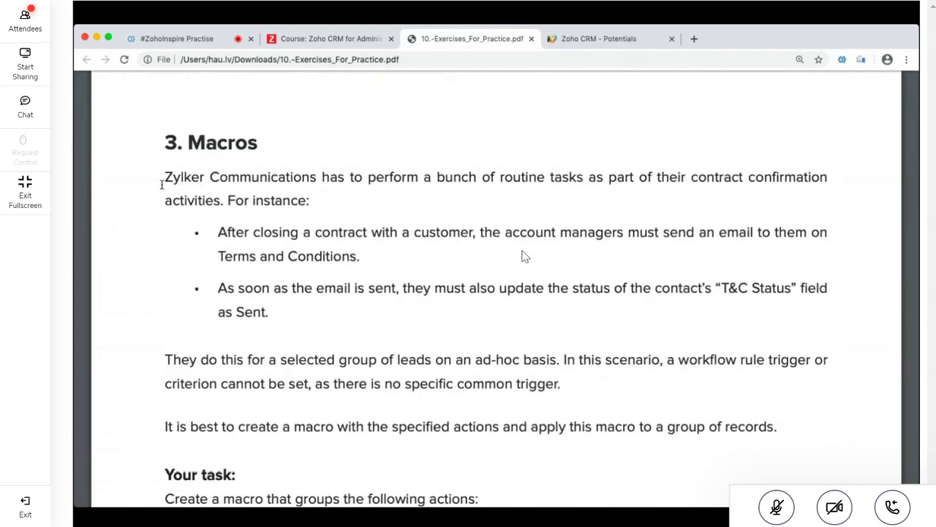
Highlight the Macros intro and both bullets, ending on the T&C Status field name
{"action": "left_click_drag", "start_coordinate": [161, 185], "coordinate": [310, 232]}
{"action": "left_click", "coordinate": [197, 228]}
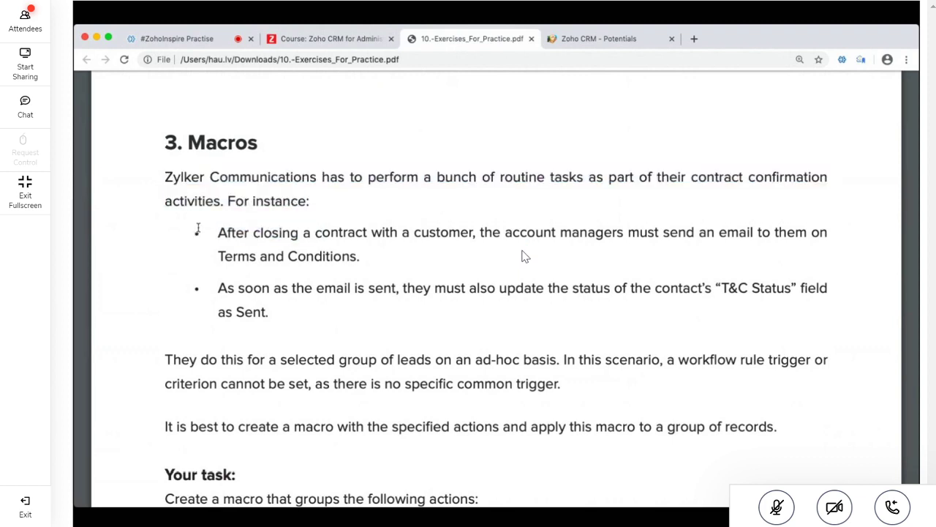
{"action": "left_click_drag", "start_coordinate": [214, 233], "coordinate": [354, 259]}
{"action": "left_click", "coordinate": [503, 232]}
{"action": "left_click", "coordinate": [633, 230]}
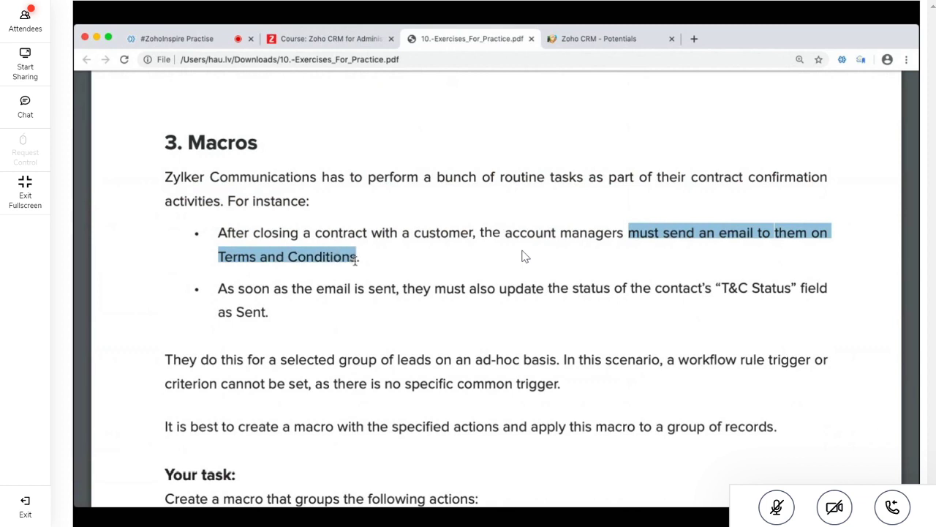
{"action": "left_click", "coordinate": [271, 302]}
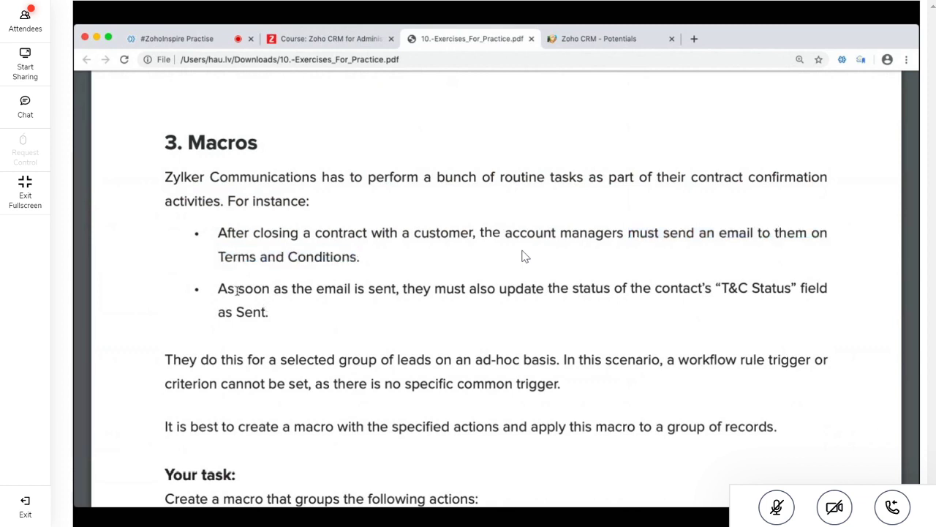
{"action": "left_click_drag", "start_coordinate": [217, 288], "coordinate": [641, 291]}
{"action": "left_click_drag", "start_coordinate": [711, 288], "coordinate": [263, 310]}
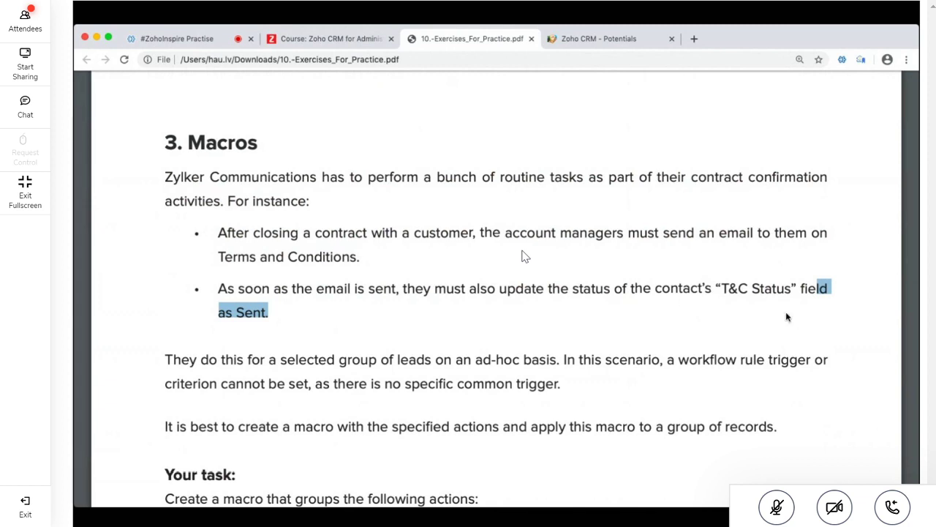
{"action": "left_click_drag", "start_coordinate": [721, 288], "coordinate": [785, 289]}
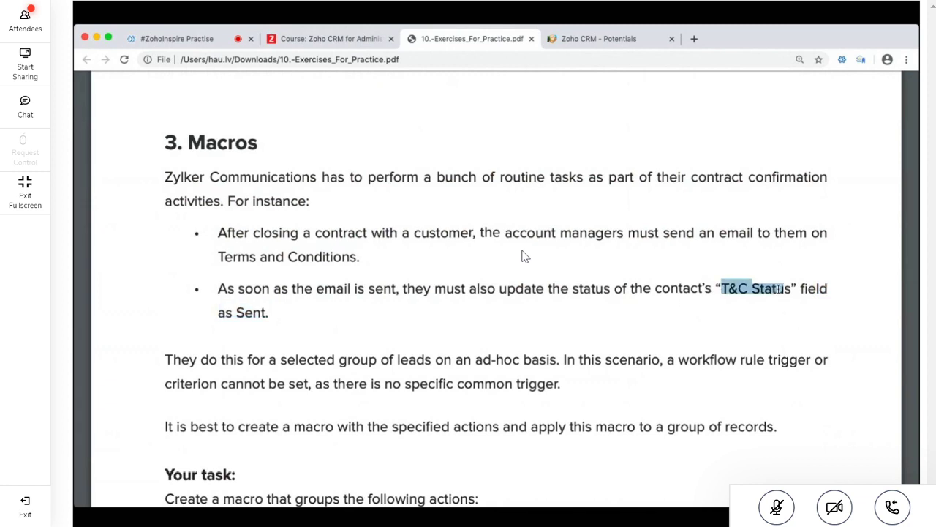
Highlight the Send Email and Field Update actions and the T&C Status pick list options Not Sent through On Hold
{"action": "scroll", "coordinate": [583, 330], "scroll_direction": "down", "scroll_amount": 5}
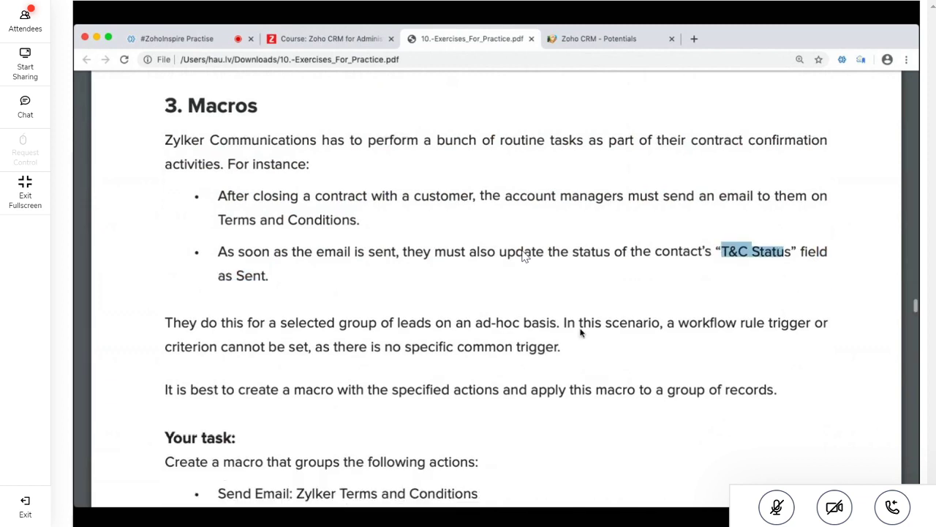
{"action": "left_click_drag", "start_coordinate": [222, 335], "coordinate": [508, 336]}
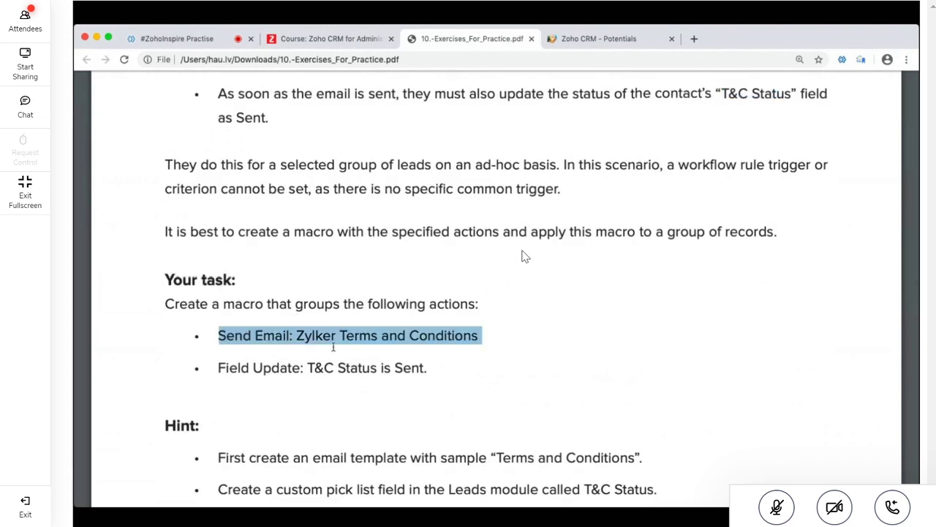
{"action": "left_click_drag", "start_coordinate": [219, 368], "coordinate": [261, 369]}
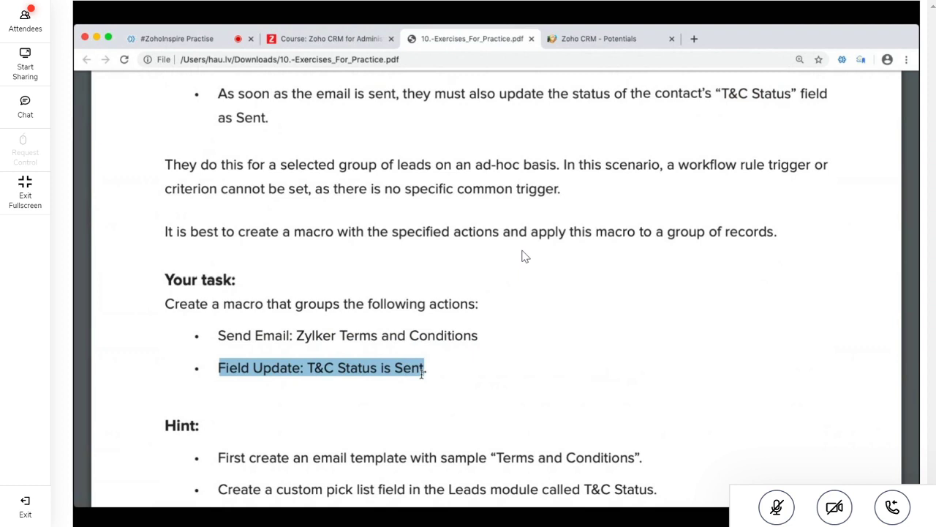
{"action": "scroll", "coordinate": [422, 373], "scroll_direction": "down", "scroll_amount": 4}
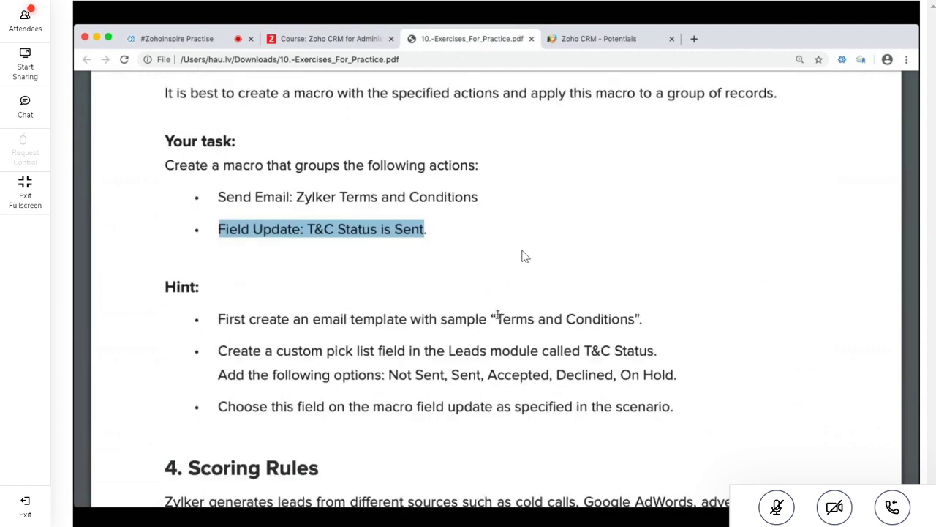
{"action": "left_click_drag", "start_coordinate": [497, 316], "coordinate": [635, 316]}
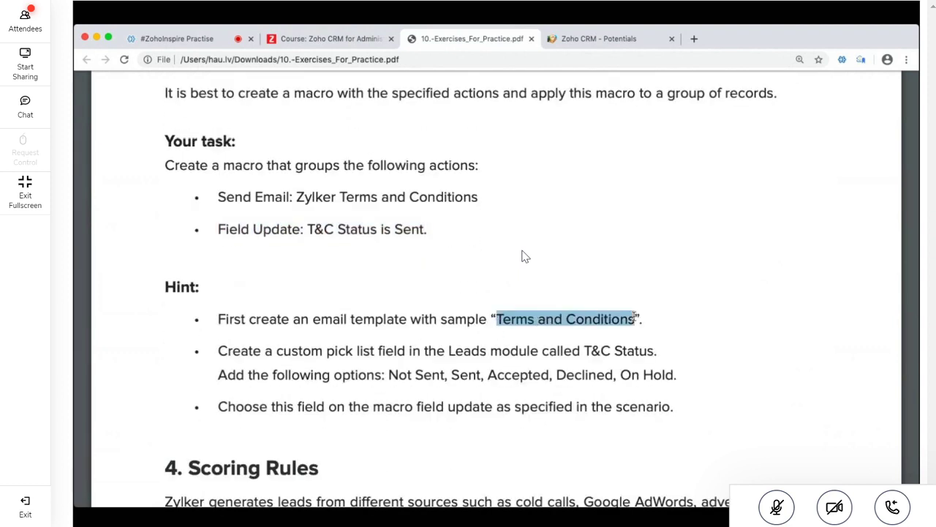
{"action": "left_click", "coordinate": [568, 348]}
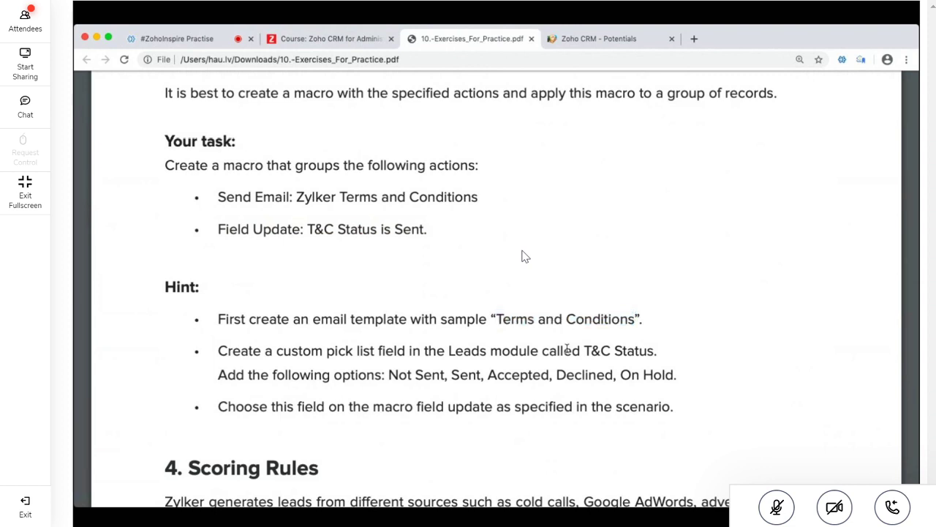
{"action": "left_click_drag", "start_coordinate": [578, 351], "coordinate": [657, 351]}
{"action": "left_click", "coordinate": [367, 382]}
{"action": "left_click_drag", "start_coordinate": [389, 375], "coordinate": [673, 375]}
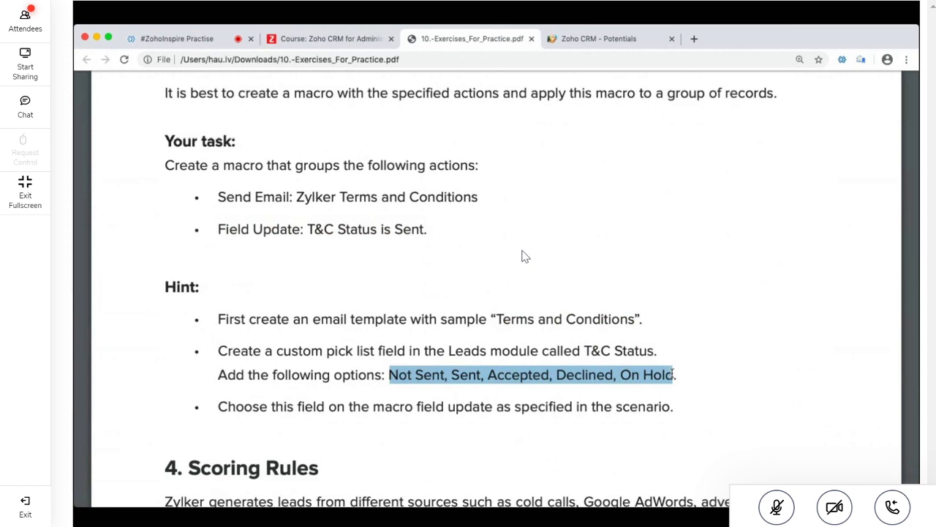
{"action": "scroll", "coordinate": [670, 371], "scroll_direction": "down", "scroll_amount": 3}
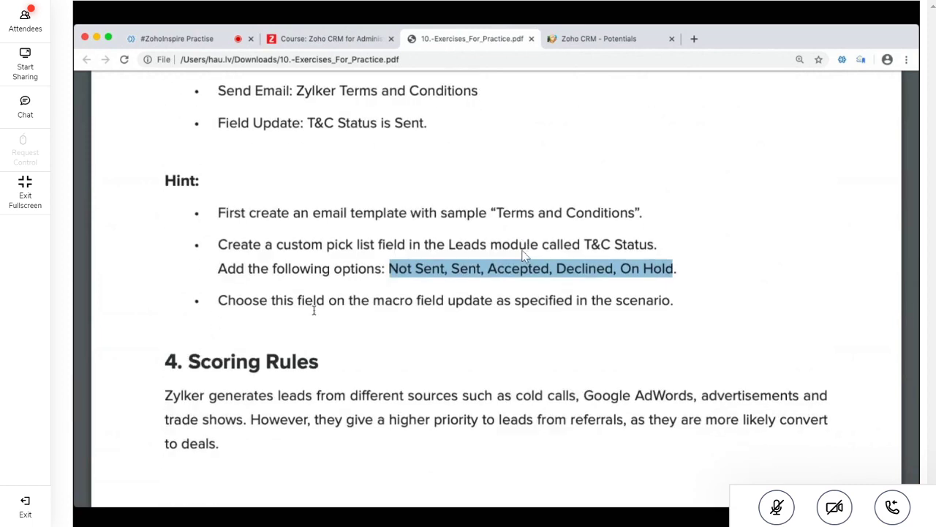
{"action": "left_click_drag", "start_coordinate": [314, 303], "coordinate": [524, 309]}
{"action": "scroll", "coordinate": [523, 309], "scroll_direction": "down", "scroll_amount": 4}
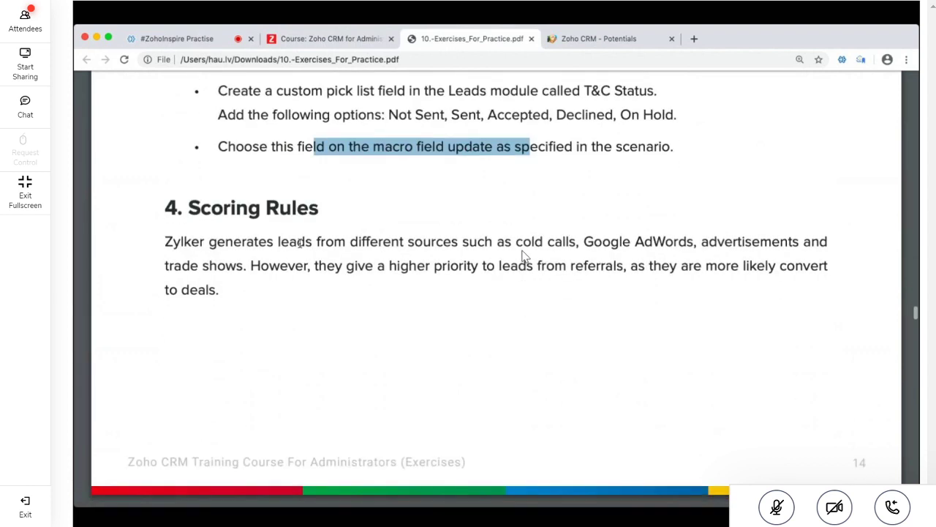
Highlight the Scoring Rules heading and description, then scroll down to its task
{"action": "left_click_drag", "start_coordinate": [188, 207], "coordinate": [230, 295]}
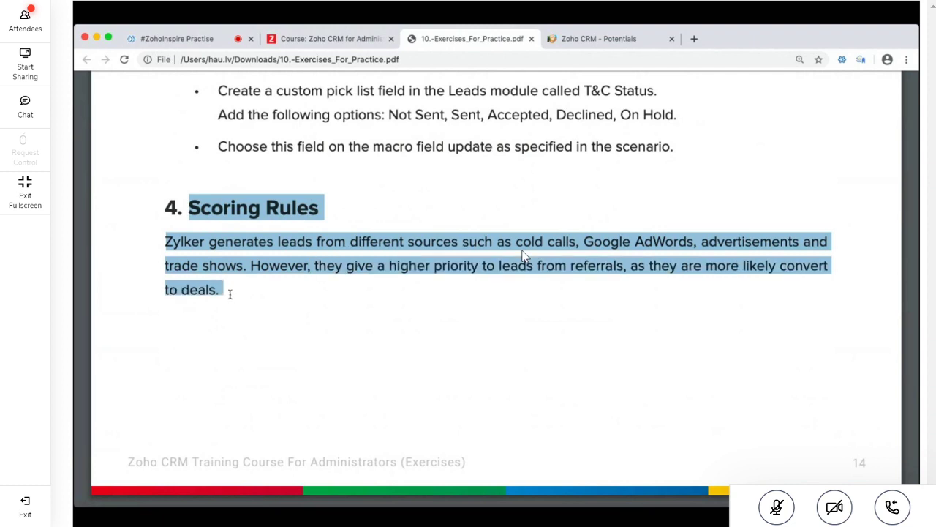
{"action": "scroll", "coordinate": [524, 255], "scroll_direction": "down", "scroll_amount": 10}
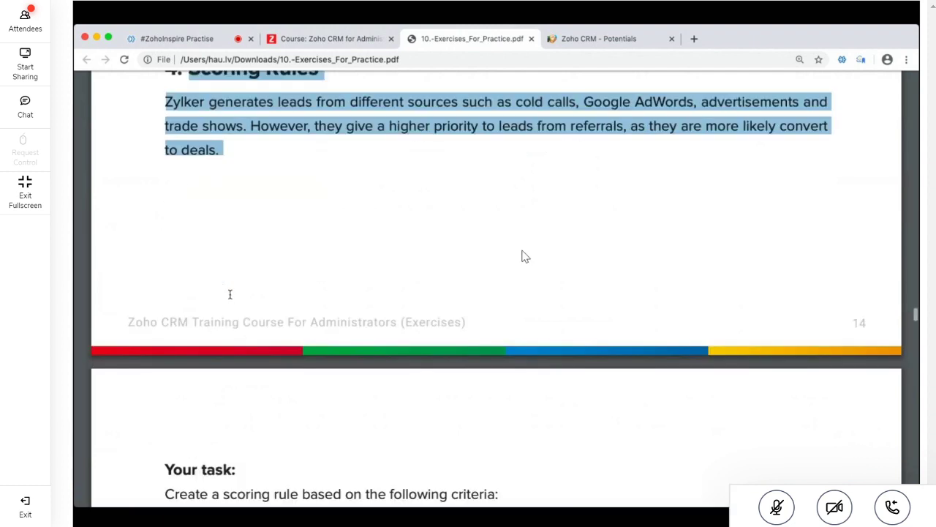
{"action": "scroll", "coordinate": [524, 256], "scroll_direction": "down", "scroll_amount": 1}
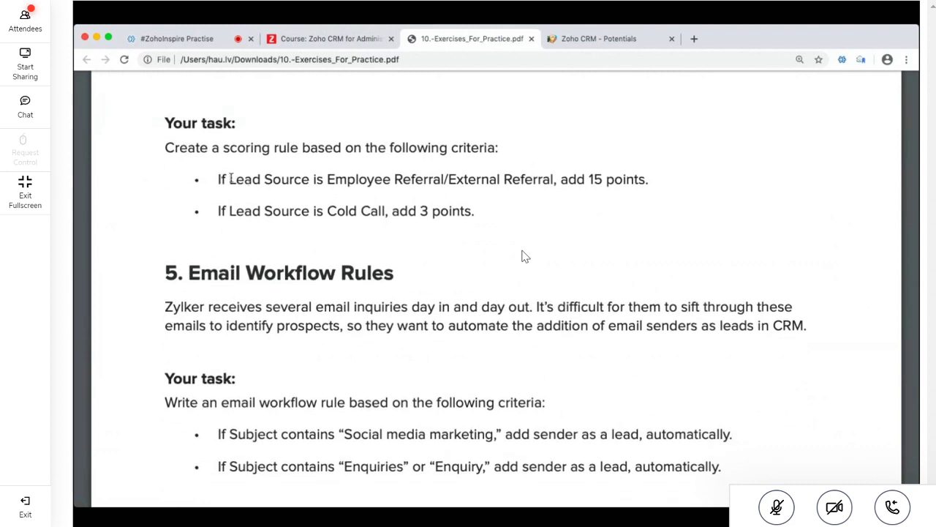
Highlight the 15-point criterion for Employee Referral and External Referral lead sources
{"action": "left_click_drag", "start_coordinate": [230, 179], "coordinate": [310, 183]}
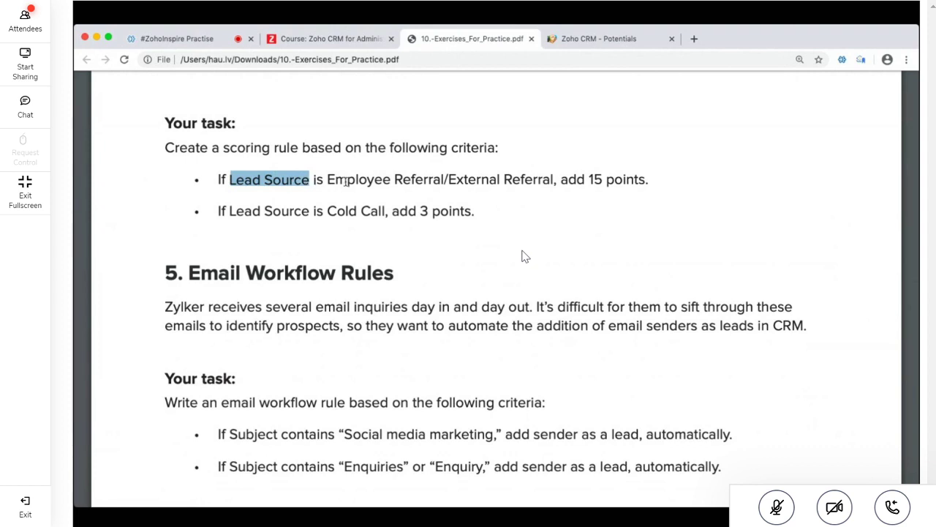
{"action": "left_click", "coordinate": [337, 179]}
{"action": "left_click_drag", "start_coordinate": [328, 179], "coordinate": [397, 182]}
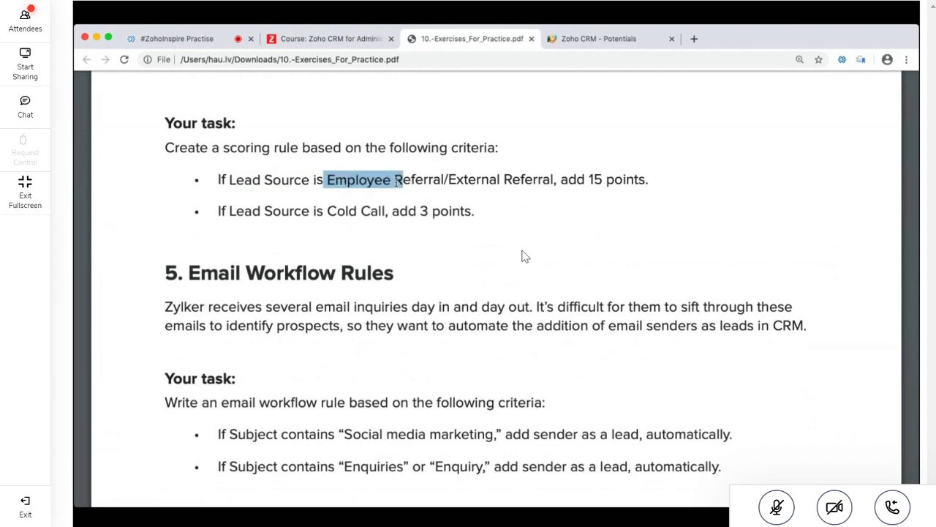
{"action": "left_click_drag", "start_coordinate": [397, 182], "coordinate": [671, 178]}
{"action": "left_click", "coordinate": [571, 178]}
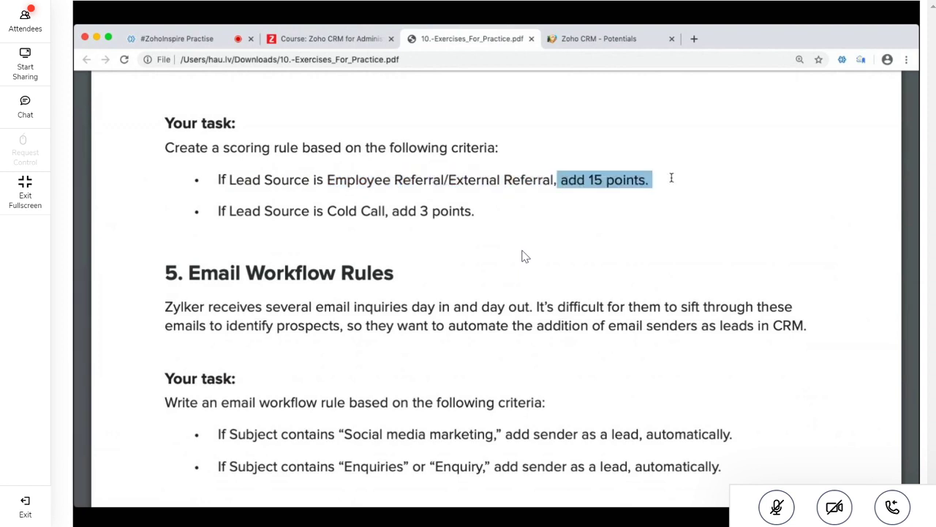
{"action": "left_click_drag", "start_coordinate": [221, 208], "coordinate": [301, 207]}
{"action": "left_click_drag", "start_coordinate": [328, 180], "coordinate": [556, 183]}
{"action": "left_click", "coordinate": [524, 190]}
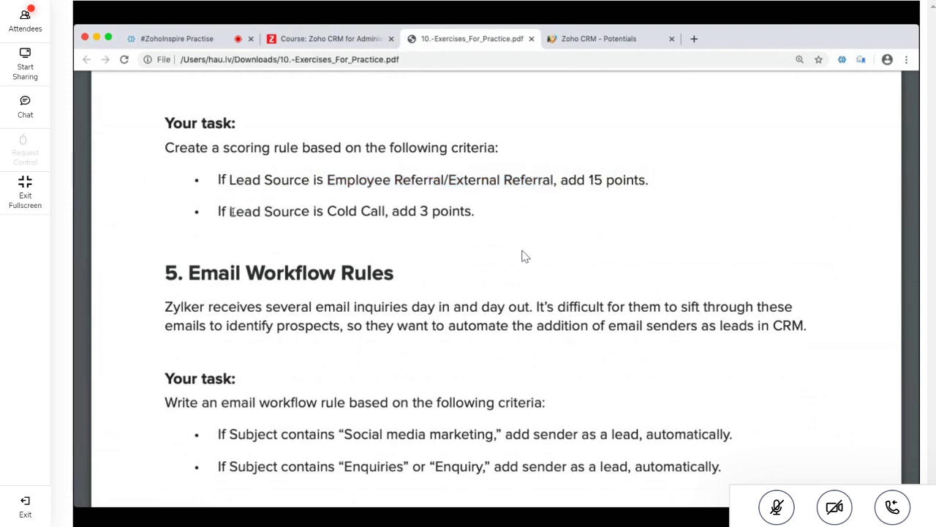
Highlight the 3-point criterion for leads whose Lead Source is Cold Call
{"action": "left_click_drag", "start_coordinate": [229, 212], "coordinate": [384, 212]}
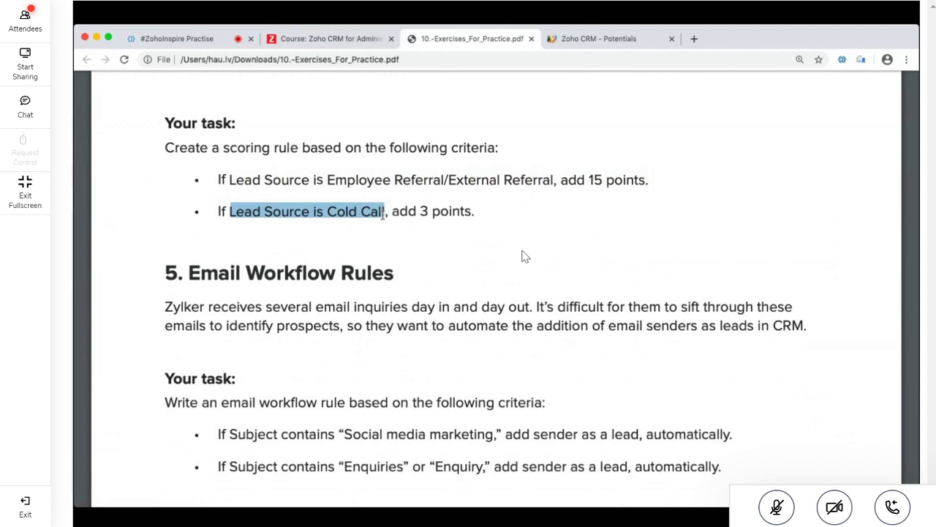
{"action": "left_click", "coordinate": [383, 213]}
{"action": "left_click_drag", "start_coordinate": [399, 213], "coordinate": [159, 141]}
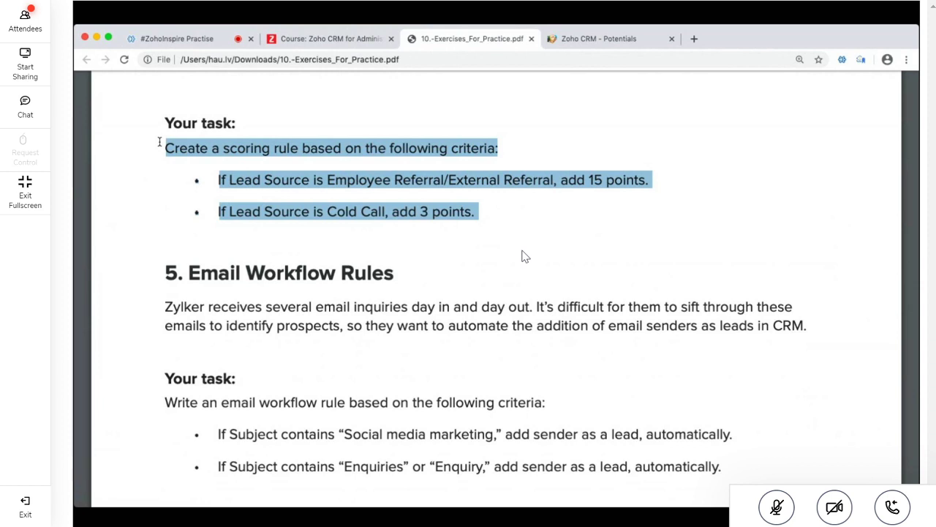
{"action": "left_click", "coordinate": [270, 291]}
Scroll to and highlight the 5. Email Workflow Rules and 6. Social Workflow Rules headings
{"action": "scroll", "coordinate": [269, 290], "scroll_direction": "down", "scroll_amount": 2}
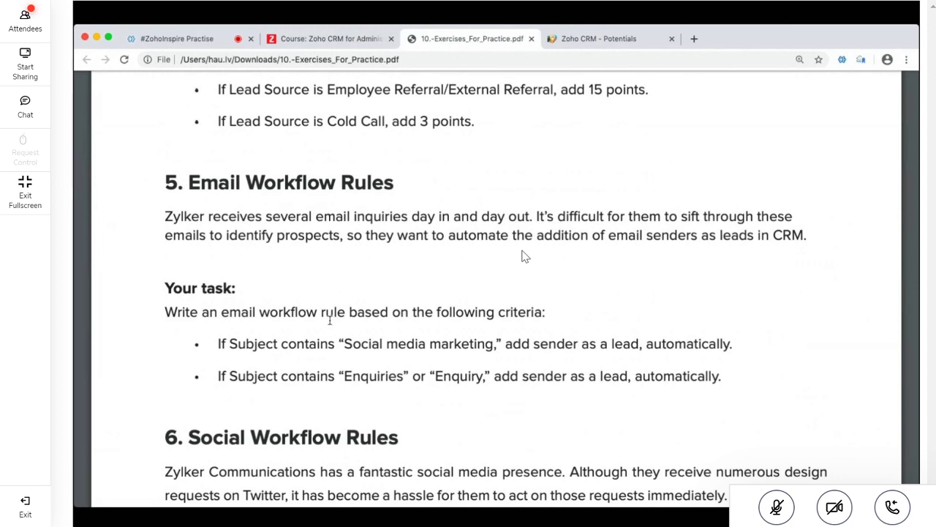
{"action": "scroll", "coordinate": [329, 319], "scroll_direction": "down", "scroll_amount": 2}
{"action": "left_click_drag", "start_coordinate": [187, 123], "coordinate": [433, 124]}
{"action": "left_click", "coordinate": [432, 123]}
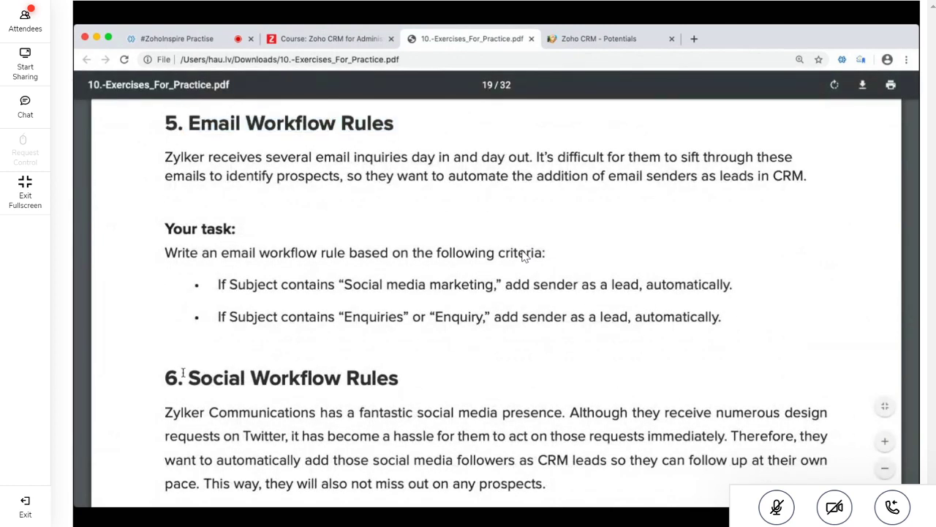
{"action": "left_click_drag", "start_coordinate": [183, 373], "coordinate": [409, 377]}
{"action": "left_click", "coordinate": [145, 251]}
Highlight the email criteria for adding senders as leads by subject
{"action": "left_click_drag", "start_coordinate": [218, 285], "coordinate": [731, 286]}
{"action": "left_click", "coordinate": [295, 284]}
{"action": "left_click", "coordinate": [482, 299]}
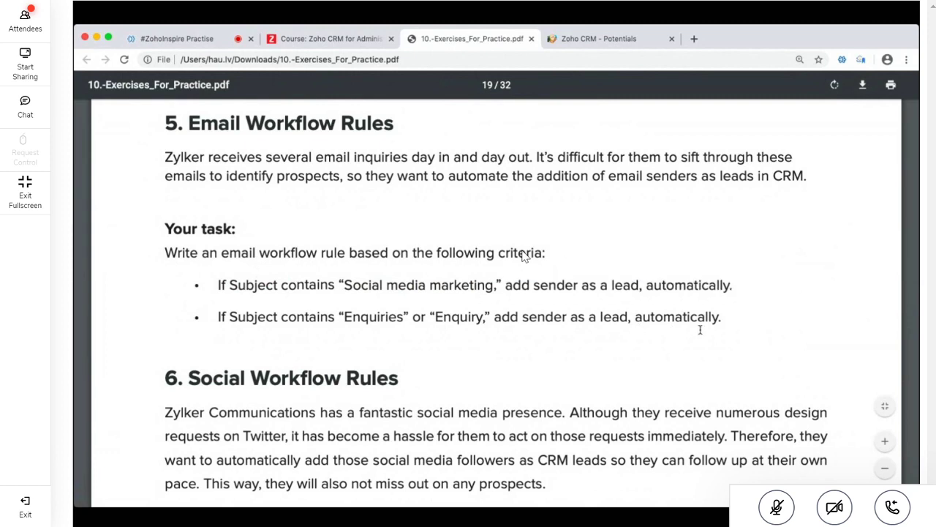
{"action": "left_click_drag", "start_coordinate": [729, 319], "coordinate": [156, 236]}
Highlight the Twitter direct-message and tweet-mention lead criteria, then switch to the Zoho CRM Potentials list
{"action": "scroll", "coordinate": [157, 236], "scroll_direction": "down", "scroll_amount": 5}
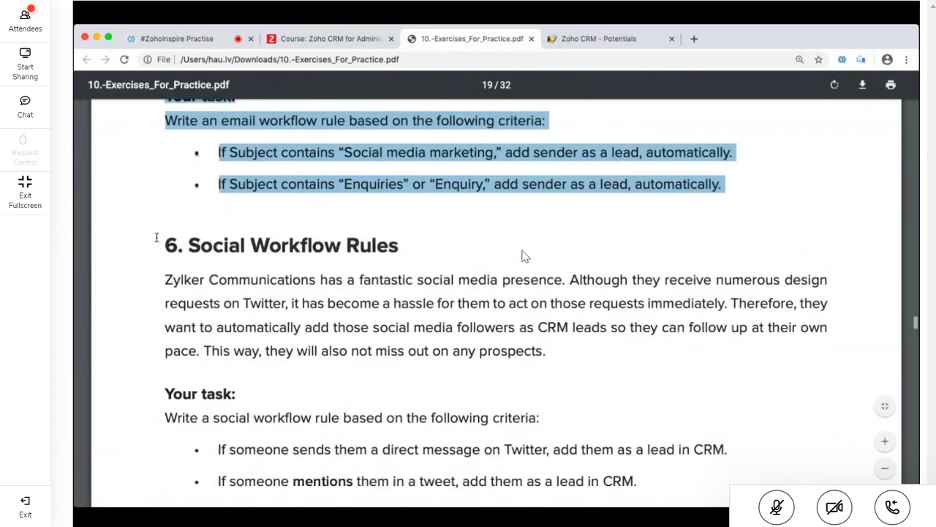
{"action": "left_click", "coordinate": [288, 348]}
{"action": "scroll", "coordinate": [288, 348], "scroll_direction": "down", "scroll_amount": 3}
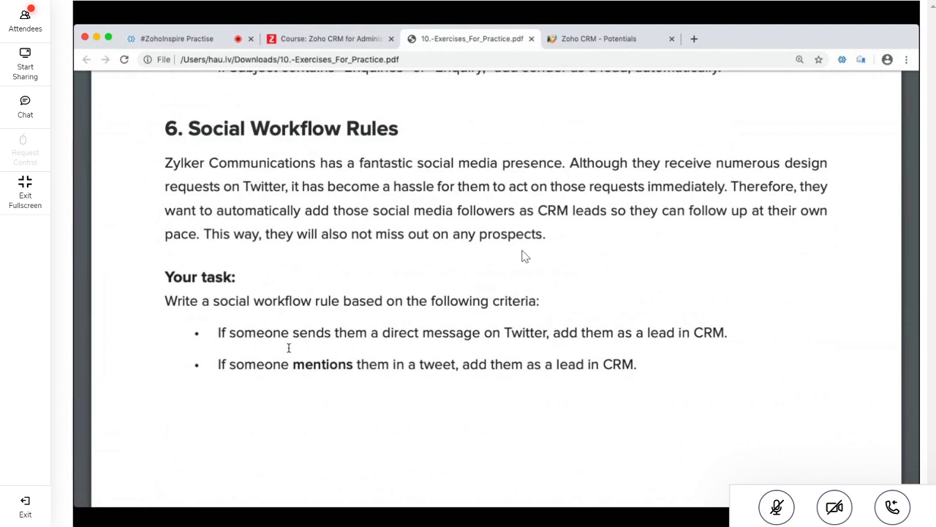
{"action": "left_click_drag", "start_coordinate": [218, 332], "coordinate": [723, 332]}
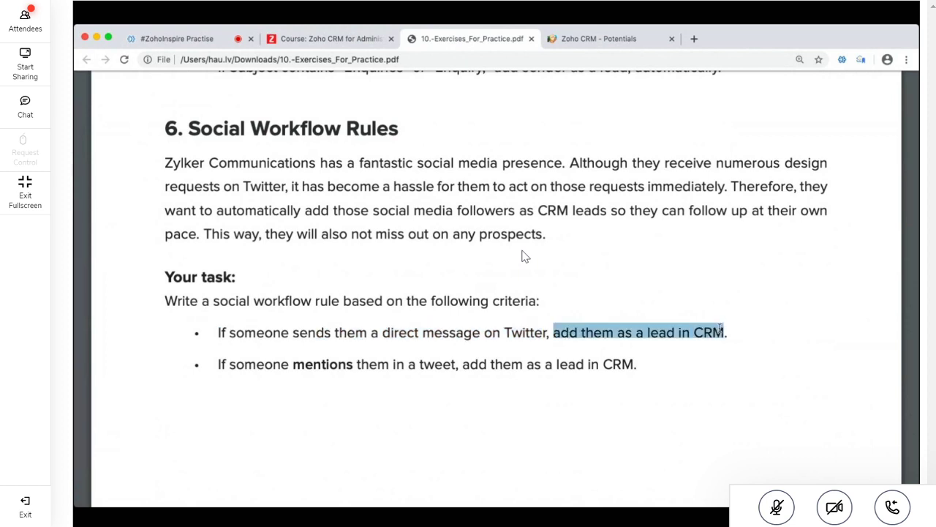
{"action": "left_click", "coordinate": [221, 363]}
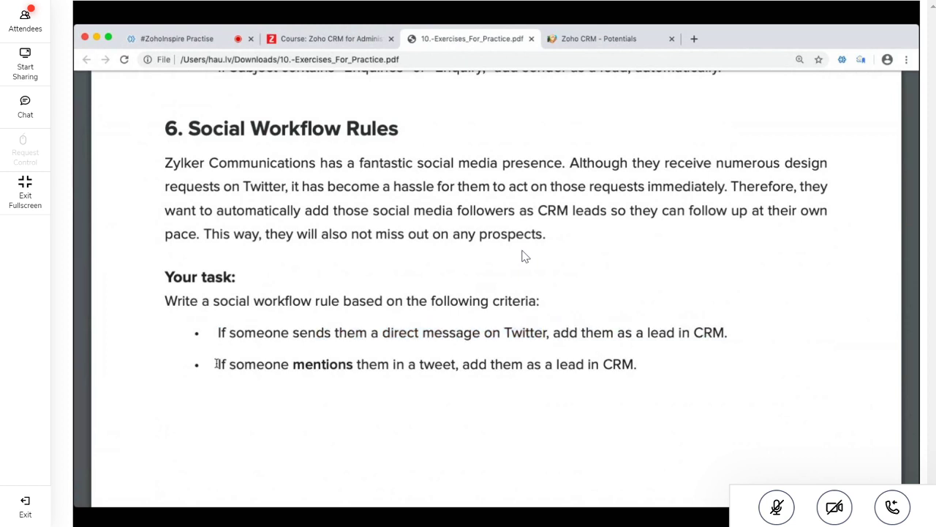
{"action": "left_click_drag", "start_coordinate": [217, 364], "coordinate": [634, 369]}
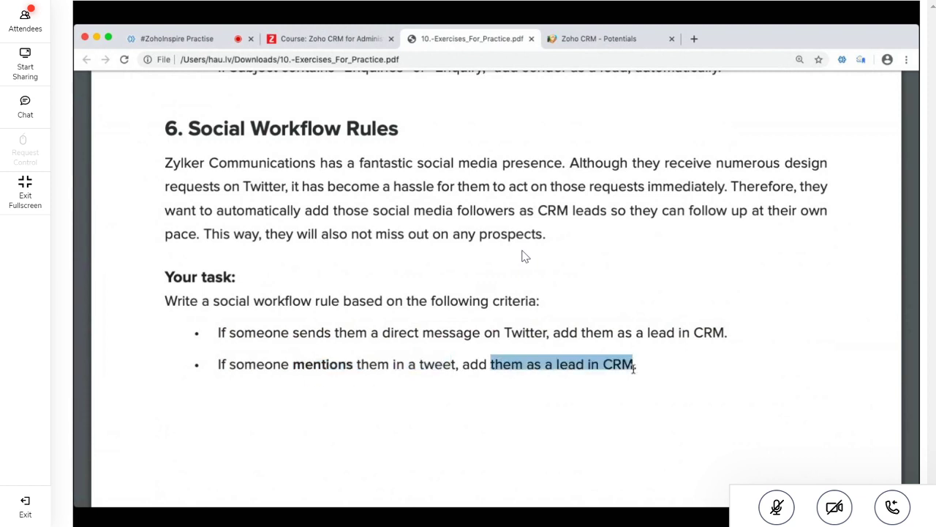
{"action": "left_click", "coordinate": [630, 44]}
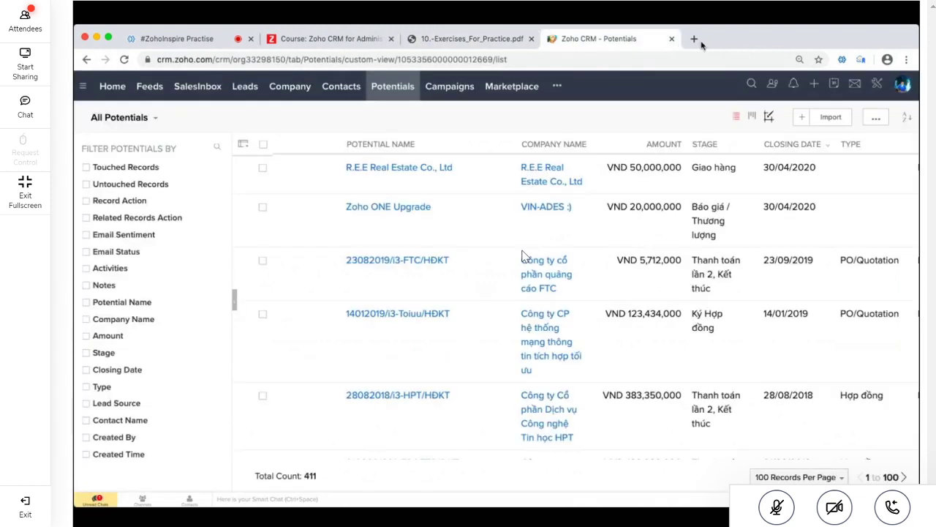
{"action": "left_click", "coordinate": [694, 39]}
{"action": "type", "text": "fa"}
{"action": "key", "text": "Return"}
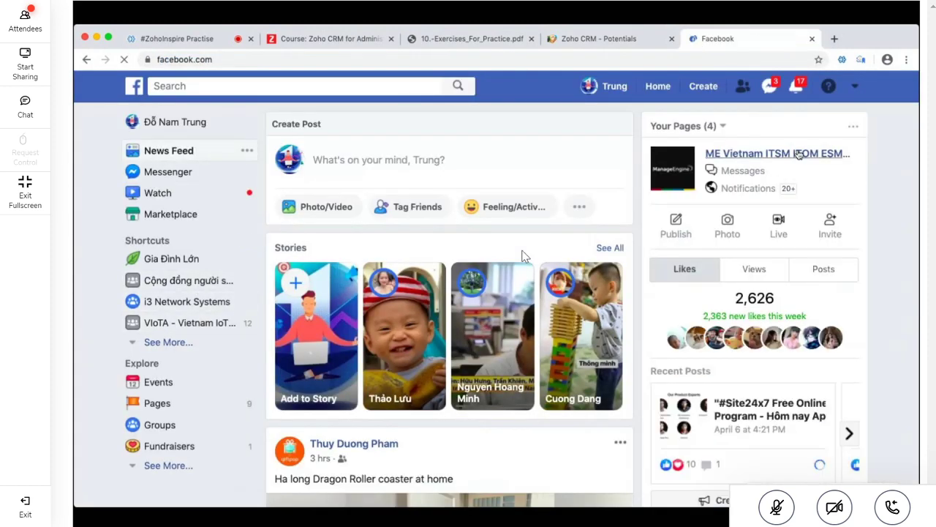
{"action": "left_click", "coordinate": [798, 154]}
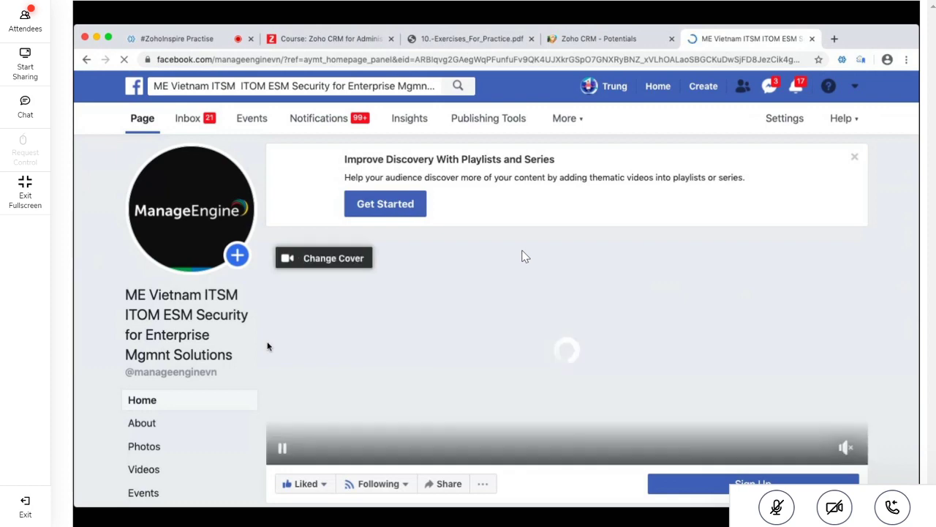
{"action": "left_click", "coordinate": [188, 119]}
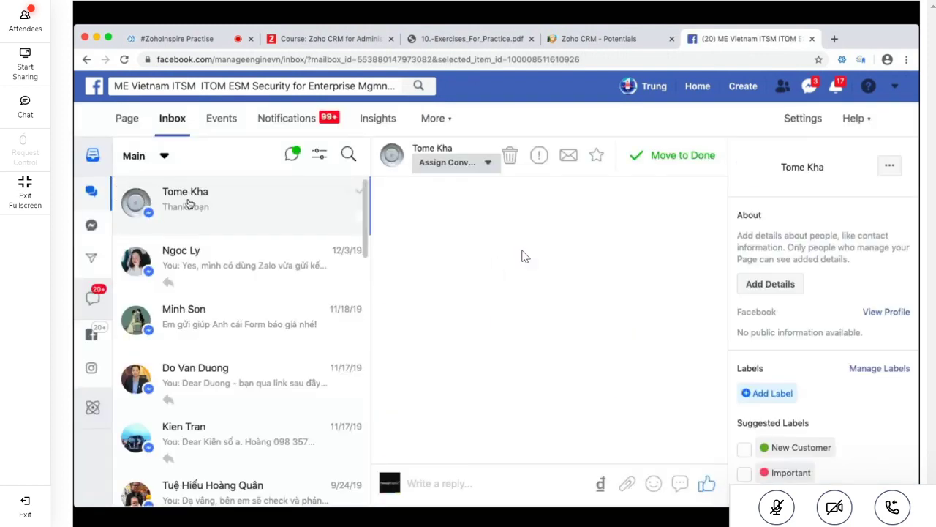
Look through the Messenger conversation, then return to the Zoho CRM course page
{"action": "scroll", "coordinate": [549, 378], "scroll_direction": "up", "scroll_amount": 10}
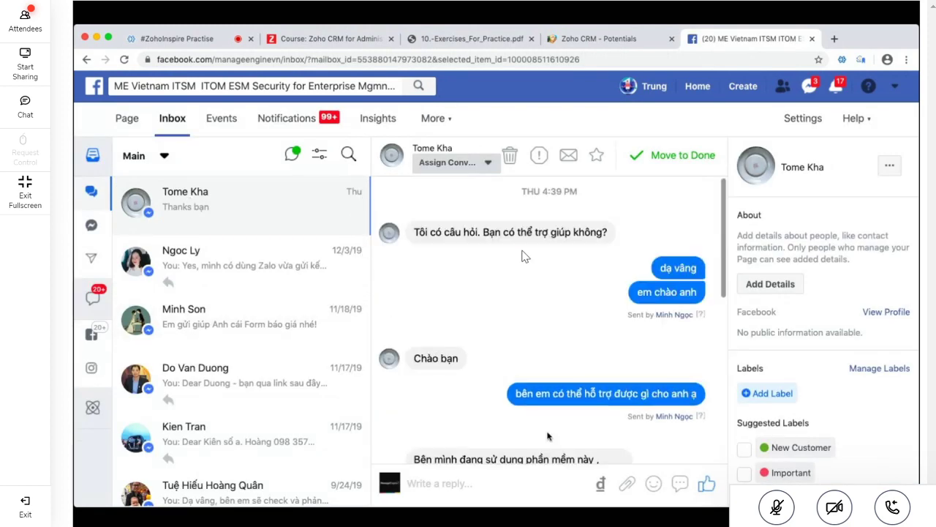
{"action": "scroll", "coordinate": [548, 436], "scroll_direction": "down", "scroll_amount": 10}
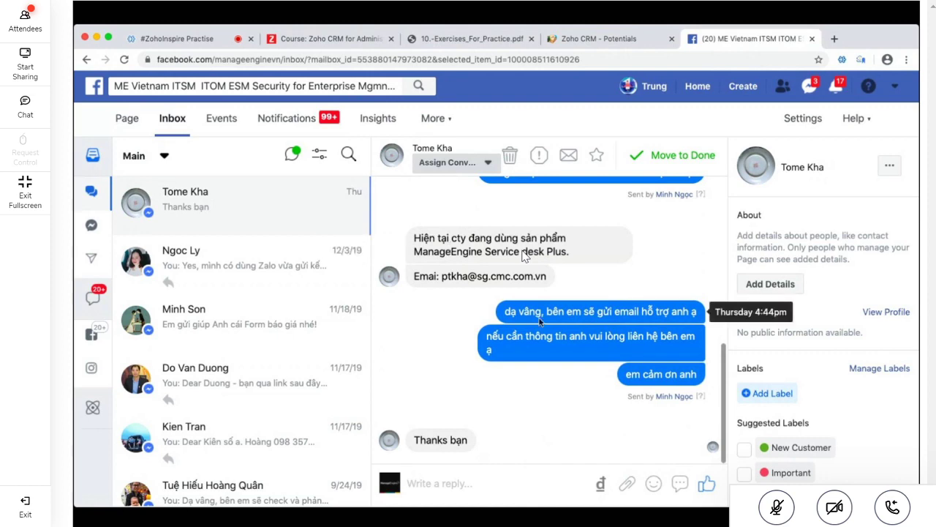
{"action": "scroll", "coordinate": [526, 256], "scroll_direction": "up", "scroll_amount": 3}
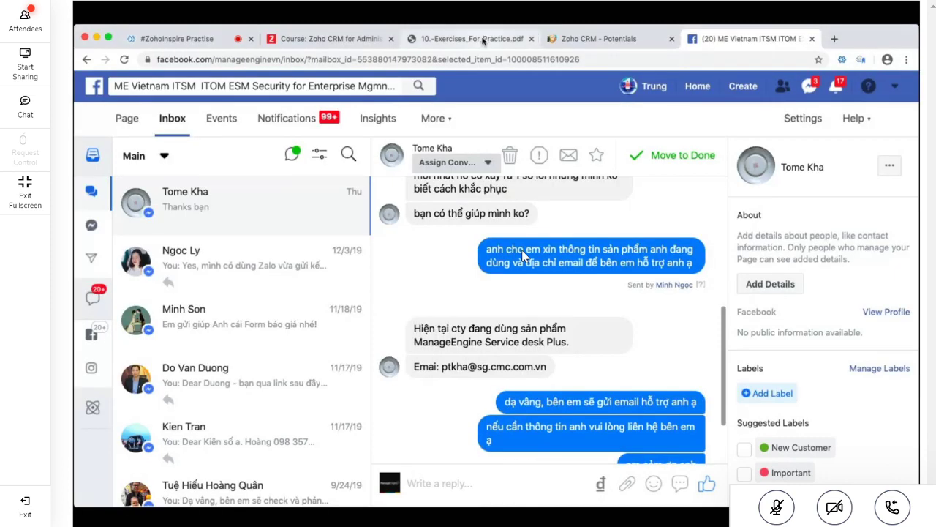
{"action": "left_click", "coordinate": [472, 38]}
{"action": "left_click", "coordinate": [317, 40]}
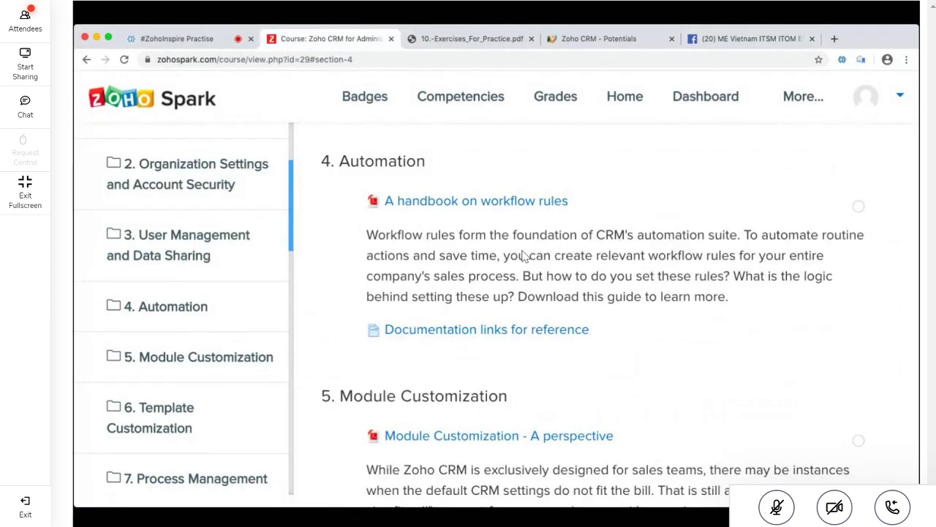
Back in the PDF, highlight the Social Workflow Rules scenario and its direct-message and mention criteria
{"action": "key", "text": "ctrl+Tab"}
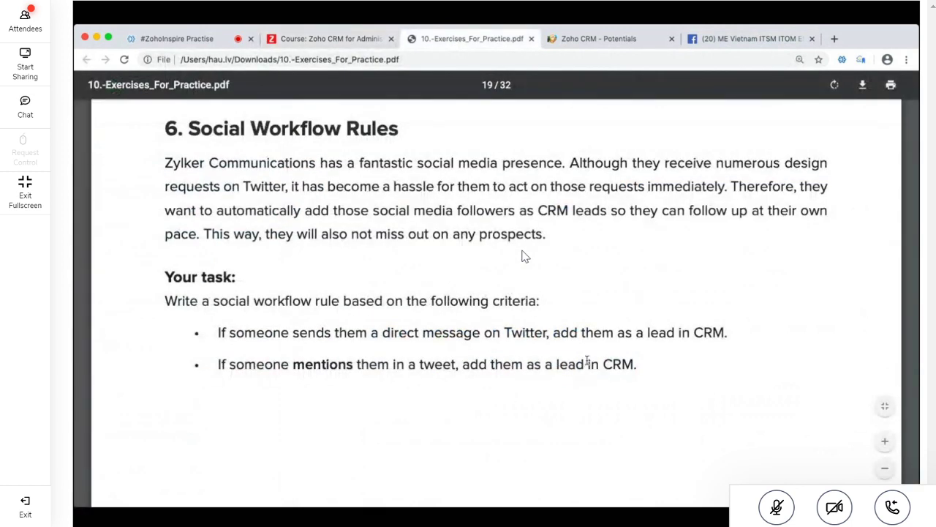
{"action": "left_click_drag", "start_coordinate": [556, 364], "coordinate": [633, 370]}
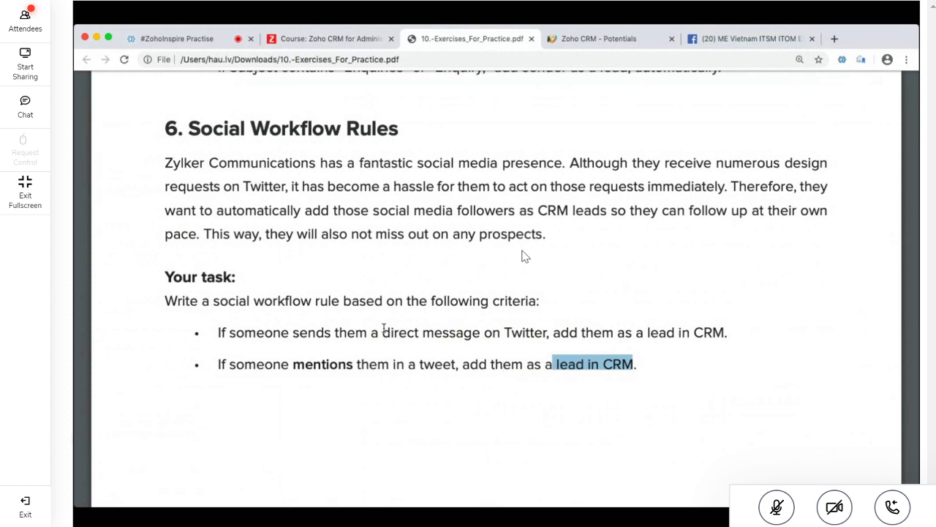
{"action": "left_click_drag", "start_coordinate": [382, 332], "coordinate": [721, 332]}
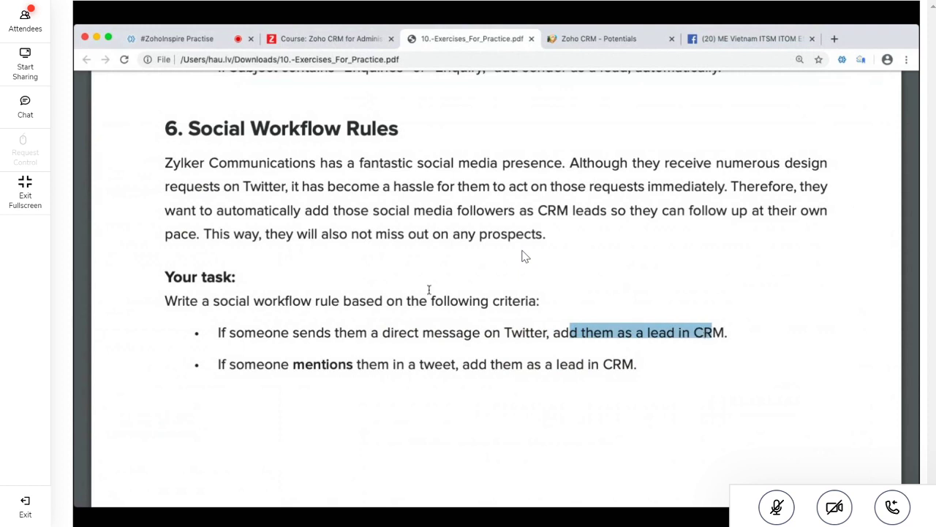
{"action": "left_click", "coordinate": [186, 225]}
{"action": "left_click_drag", "start_coordinate": [166, 164], "coordinate": [636, 364]}
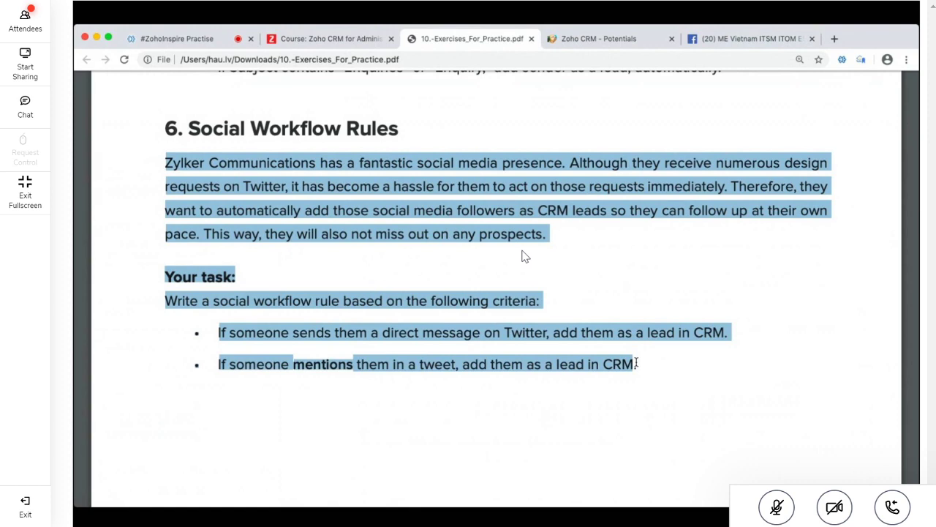
{"action": "scroll", "coordinate": [636, 363], "scroll_direction": "down", "scroll_amount": 10}
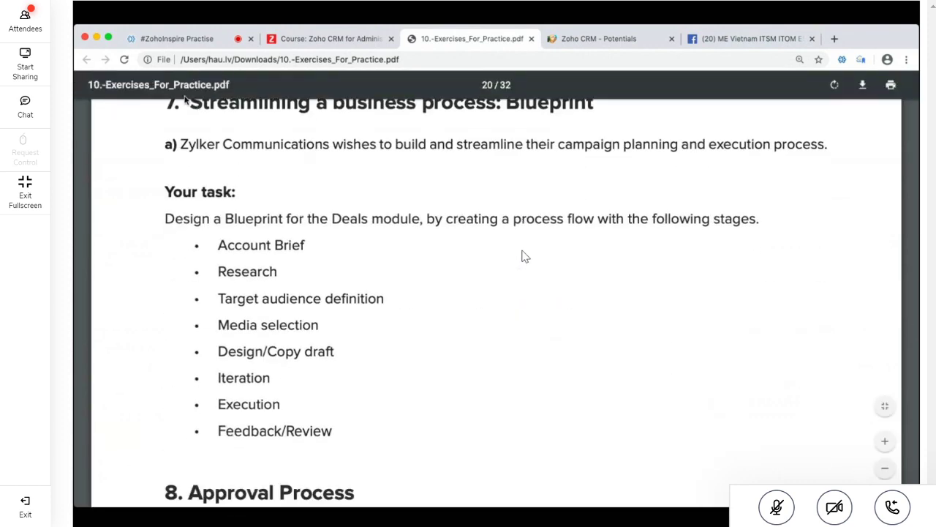
Highlight the 7. Blueprint heading, the first four stages and the Deals module
{"action": "scroll", "coordinate": [270, 238], "scroll_direction": "up", "scroll_amount": 1}
{"action": "scroll", "coordinate": [271, 239], "scroll_direction": "down", "scroll_amount": 1}
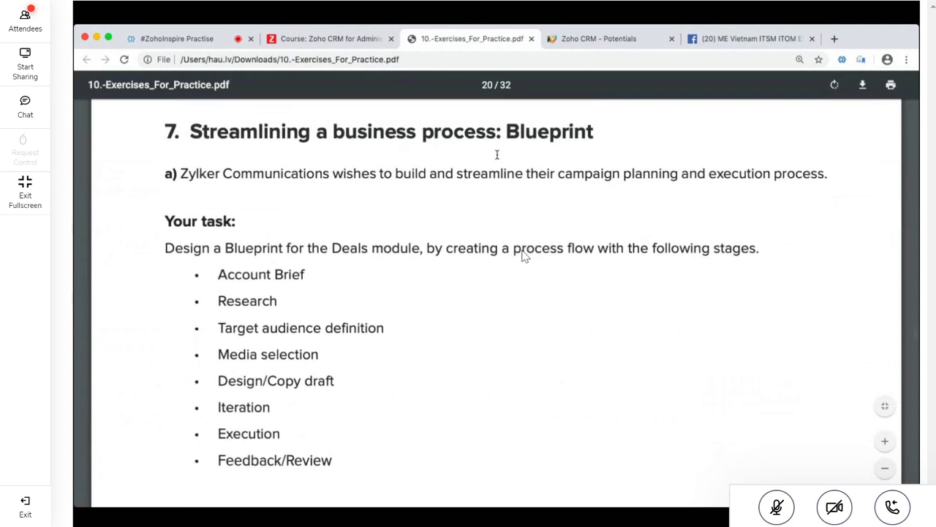
{"action": "left_click_drag", "start_coordinate": [192, 128], "coordinate": [575, 133]}
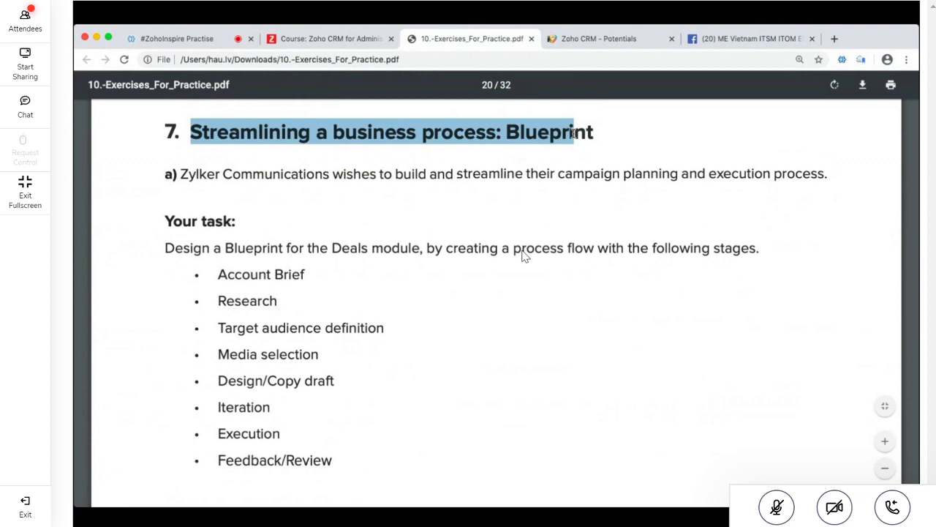
{"action": "left_click", "coordinate": [359, 161]}
{"action": "left_click_drag", "start_coordinate": [219, 272], "coordinate": [320, 355]}
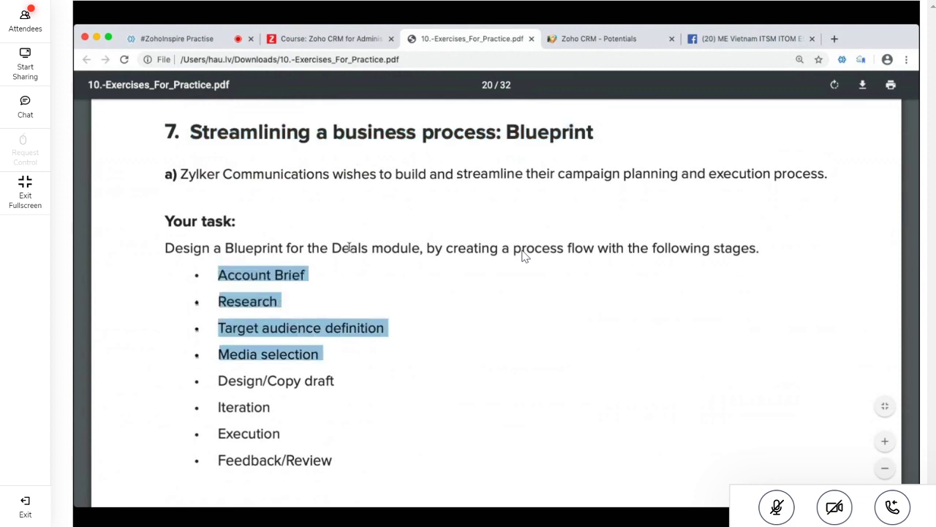
{"action": "left_click_drag", "start_coordinate": [383, 249], "coordinate": [331, 247]}
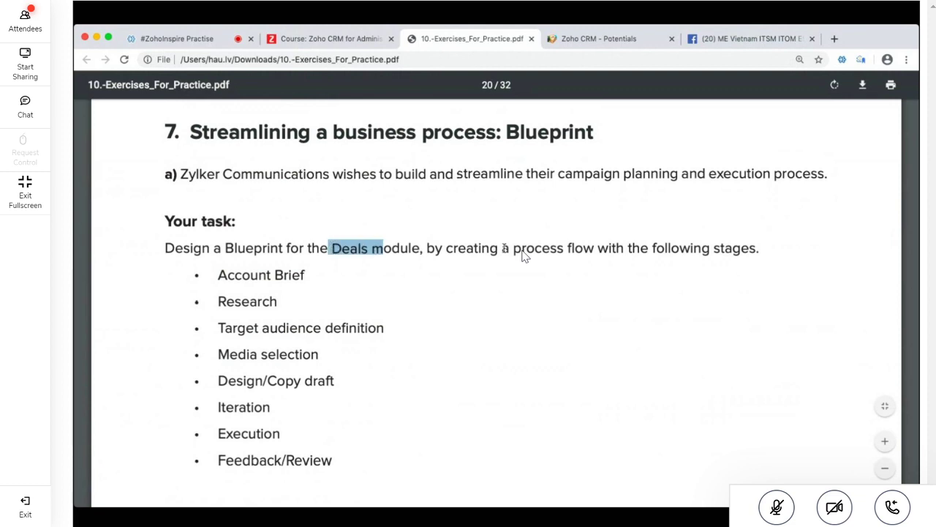
{"action": "left_click", "coordinate": [651, 246]}
Highlight 'stages', 'Blueprint' and the full list of eight Blueprint stages
{"action": "left_click_drag", "start_coordinate": [714, 247], "coordinate": [755, 250]}
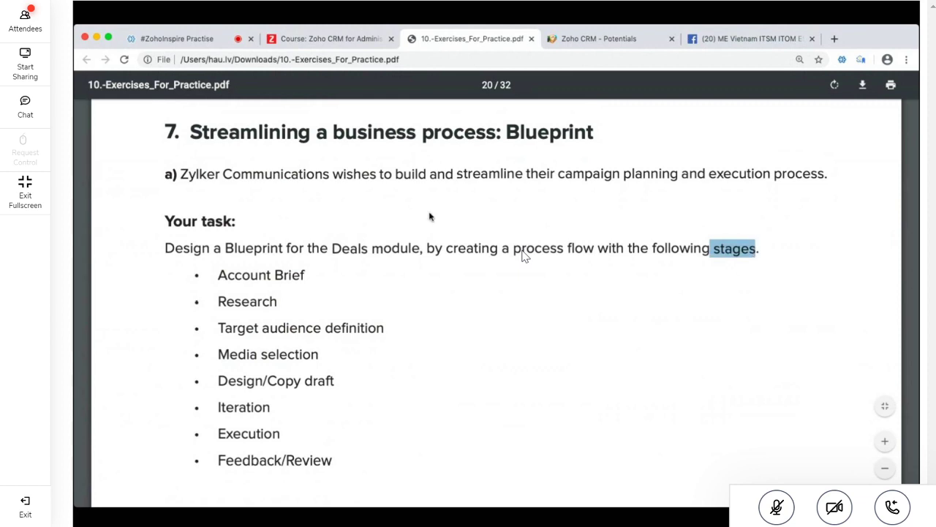
{"action": "left_click_drag", "start_coordinate": [509, 132], "coordinate": [604, 134]}
{"action": "left_click_drag", "start_coordinate": [715, 249], "coordinate": [754, 249]}
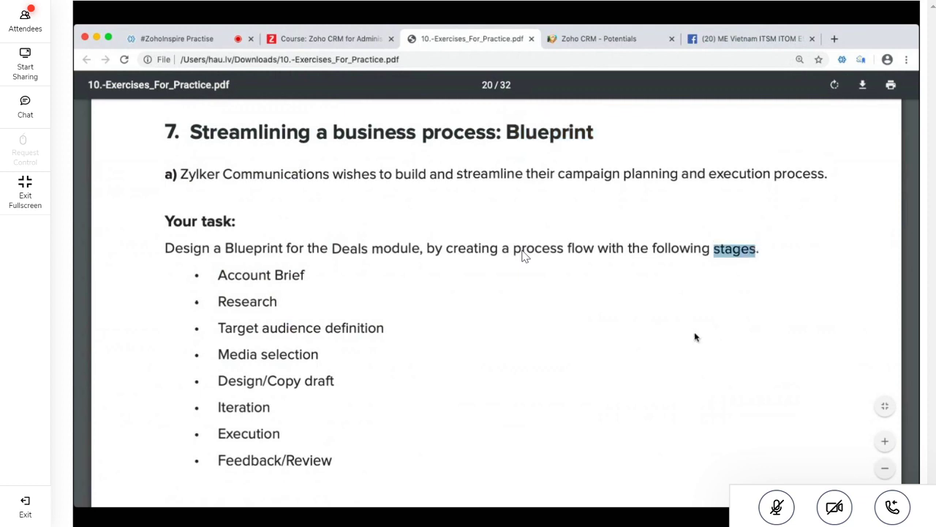
{"action": "left_click_drag", "start_coordinate": [258, 274], "coordinate": [330, 459]}
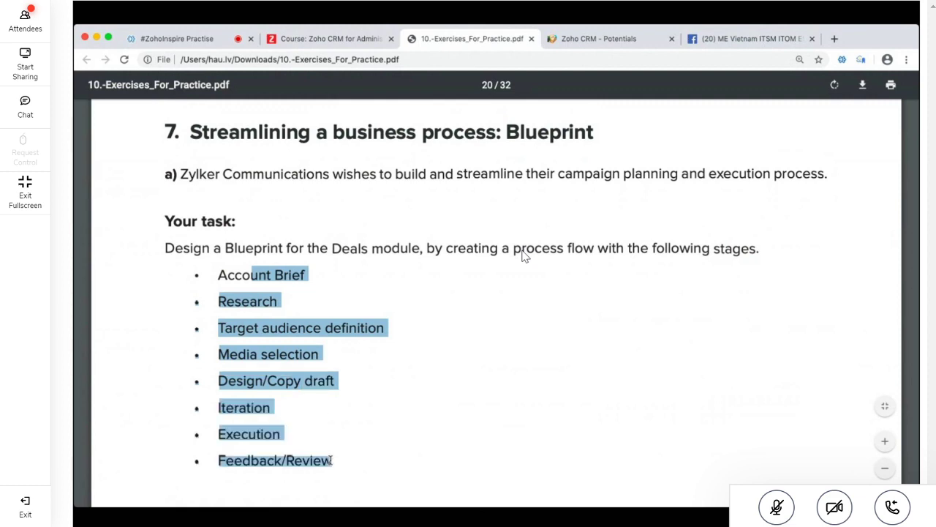
{"action": "scroll", "coordinate": [330, 459], "scroll_direction": "down", "scroll_amount": 5}
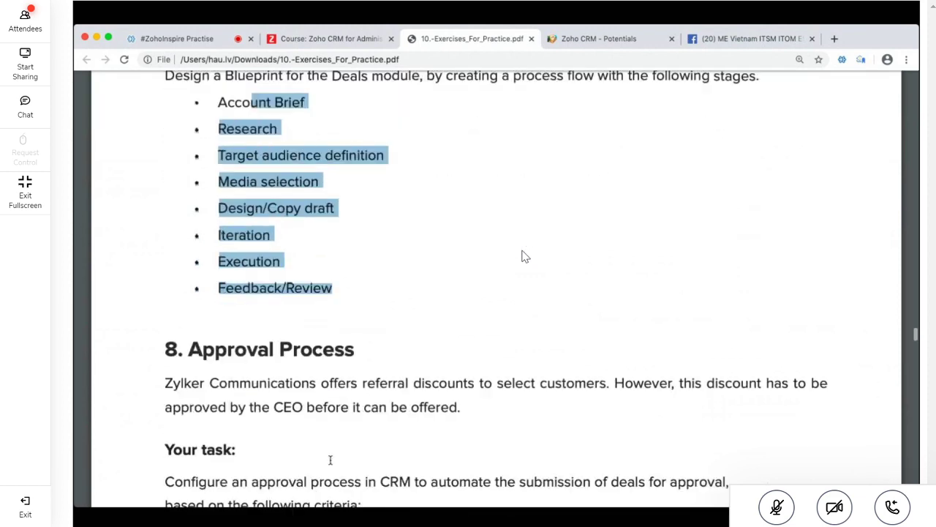
Highlight the Approval Process heading and its over-15% CEO approval, on-approval Discount Status and on-rejection criteria
{"action": "scroll", "coordinate": [330, 459], "scroll_direction": "down", "scroll_amount": 6}
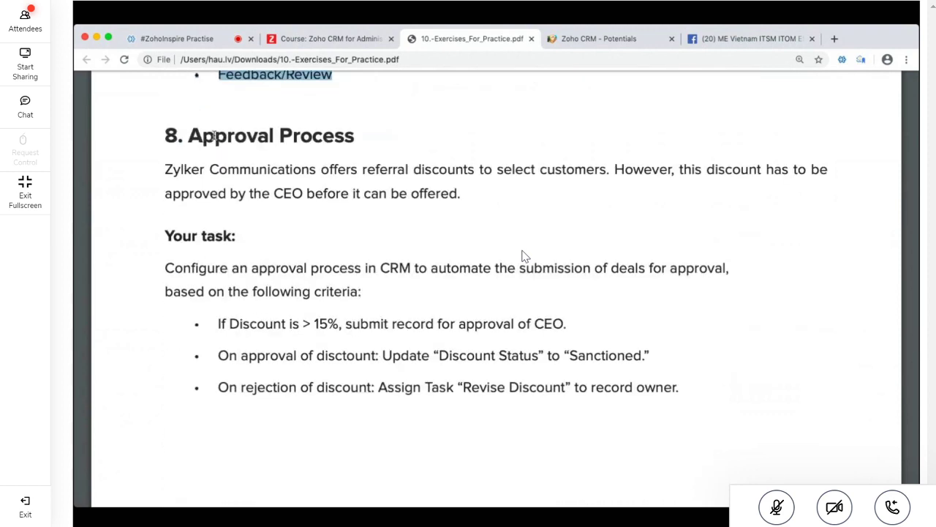
{"action": "left_click_drag", "start_coordinate": [228, 136], "coordinate": [314, 135]}
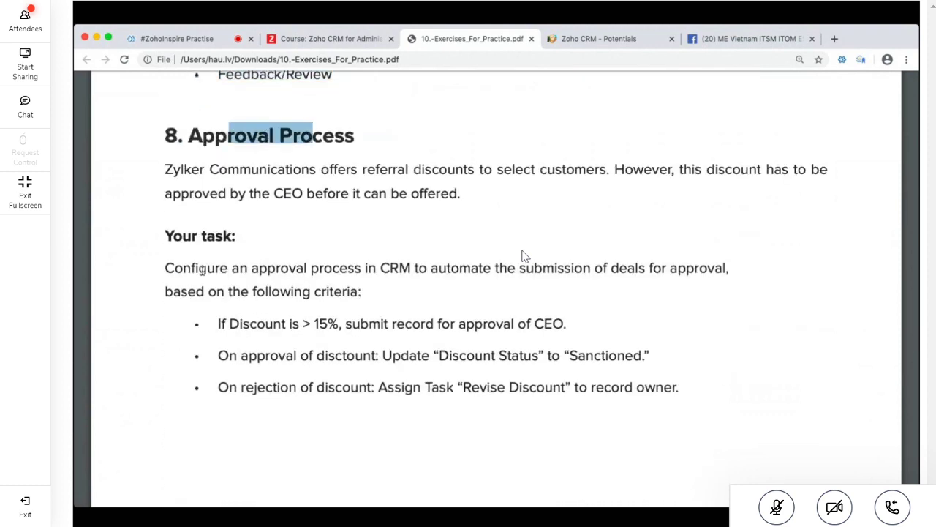
{"action": "left_click_drag", "start_coordinate": [223, 323], "coordinate": [564, 328]}
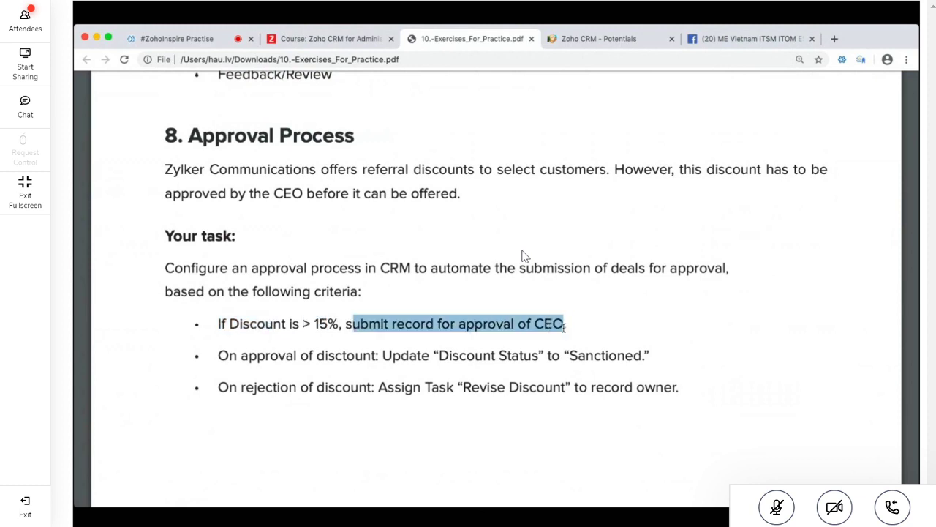
{"action": "left_click_drag", "start_coordinate": [215, 357], "coordinate": [358, 358]}
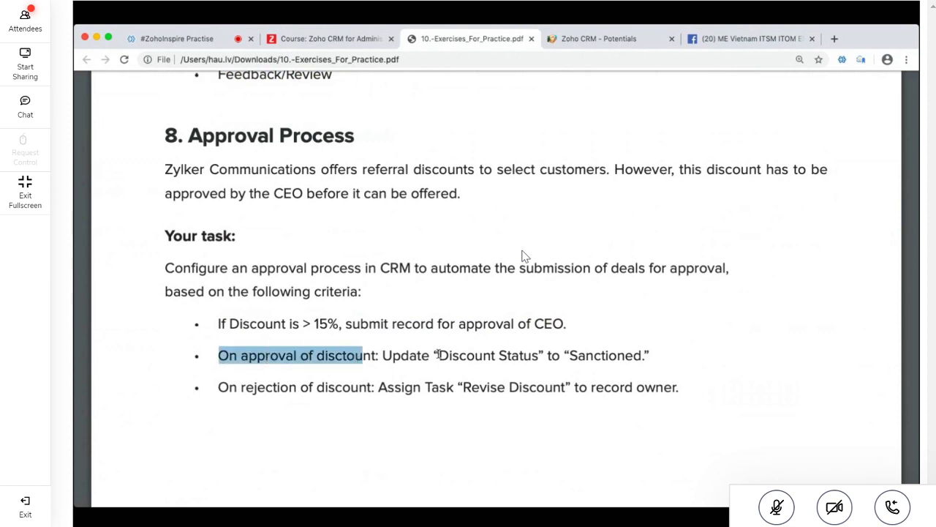
{"action": "left_click_drag", "start_coordinate": [437, 355], "coordinate": [499, 356]}
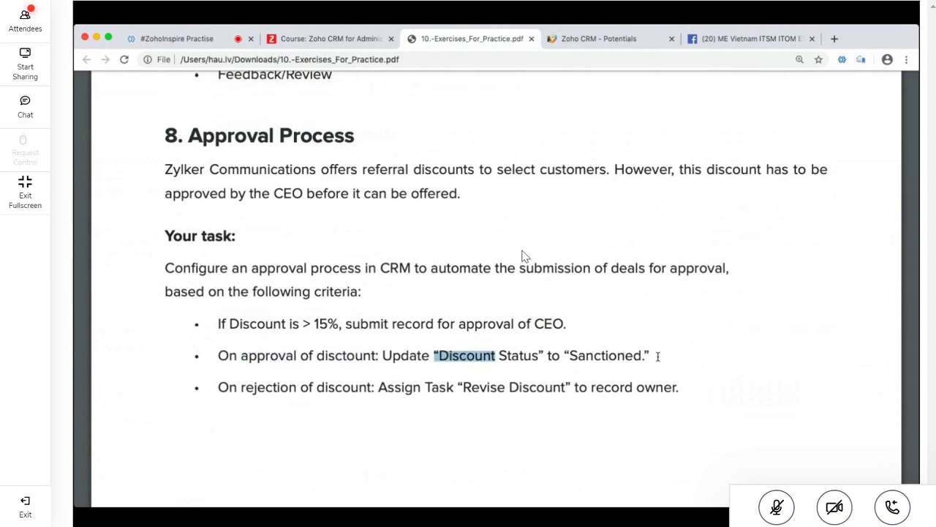
{"action": "triple_click", "coordinate": [623, 356]}
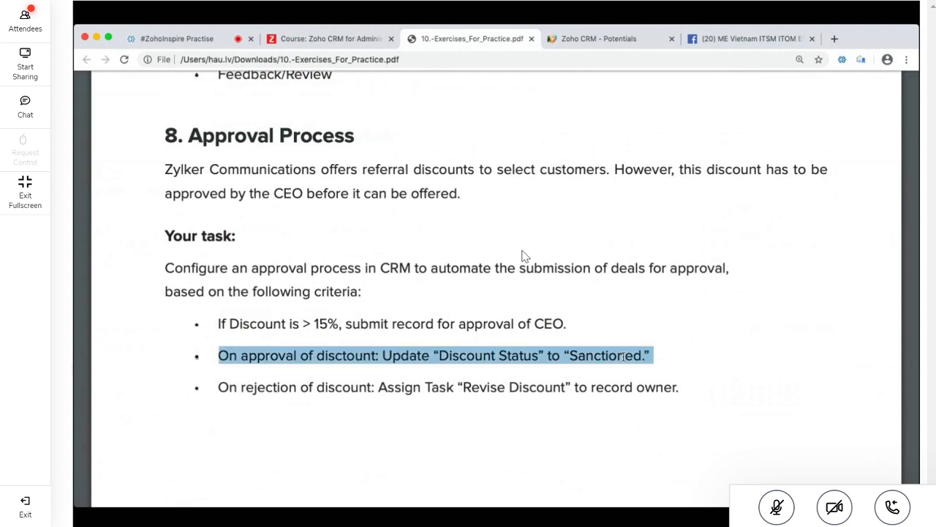
{"action": "left_click_drag", "start_coordinate": [219, 387], "coordinate": [727, 403]}
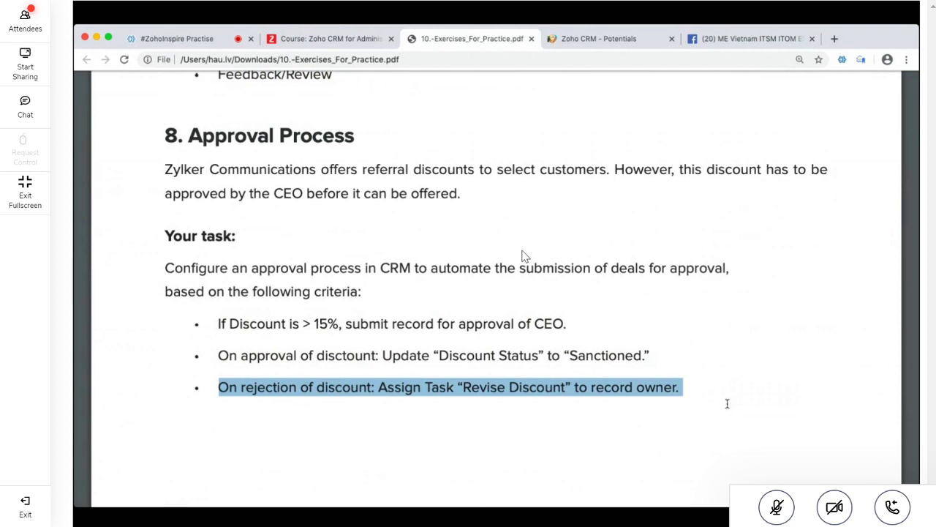
{"action": "scroll", "coordinate": [727, 403], "scroll_direction": "up", "scroll_amount": 1}
{"action": "scroll", "coordinate": [422, 249], "scroll_direction": "down", "scroll_amount": 1}
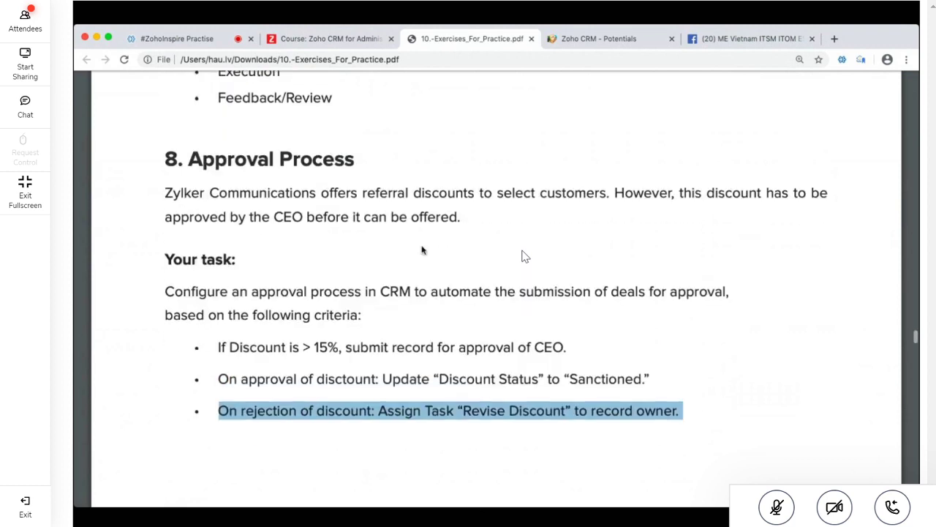
Switch to the Zoho CRM tab and scroll Setup down to Process Management's Blueprint and Approval Processes
{"action": "left_click", "coordinate": [607, 40]}
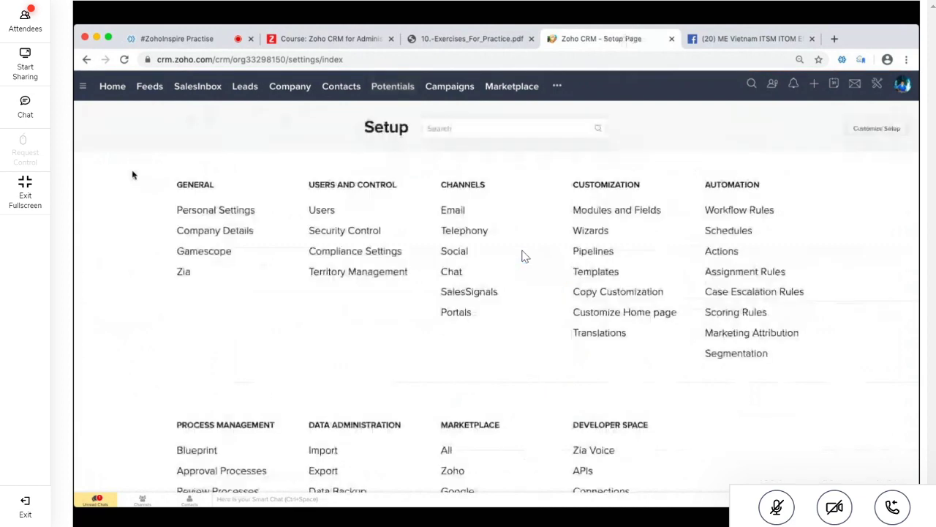
{"action": "scroll", "coordinate": [523, 256], "scroll_direction": "down", "scroll_amount": 3}
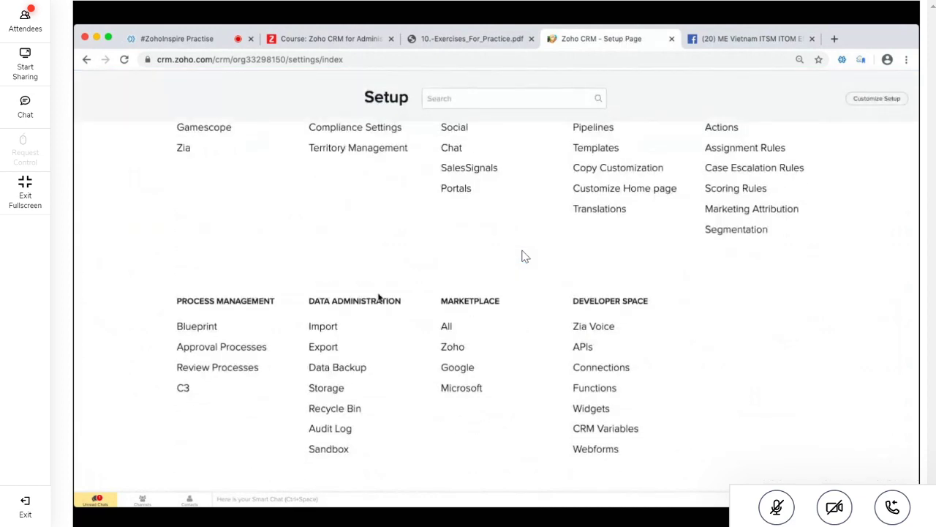
{"action": "scroll", "coordinate": [522, 256], "scroll_direction": "down", "scroll_amount": 1}
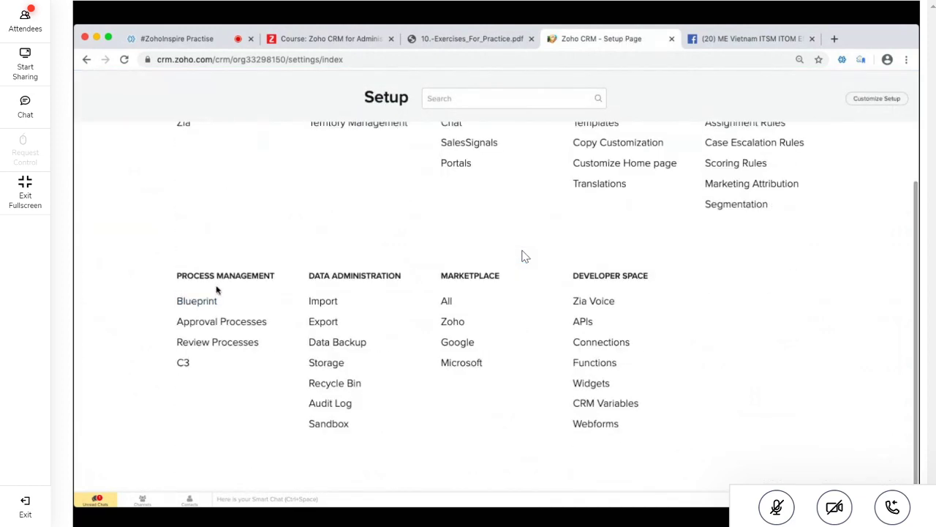
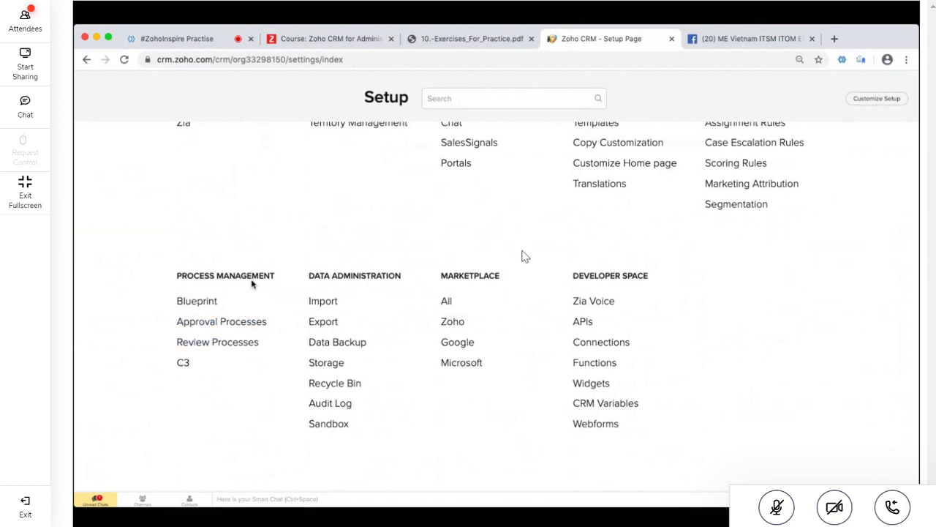
View the empty Approval Processes setup page, then return to the practice exercises PDF at task 8
{"action": "left_click", "coordinate": [196, 327]}
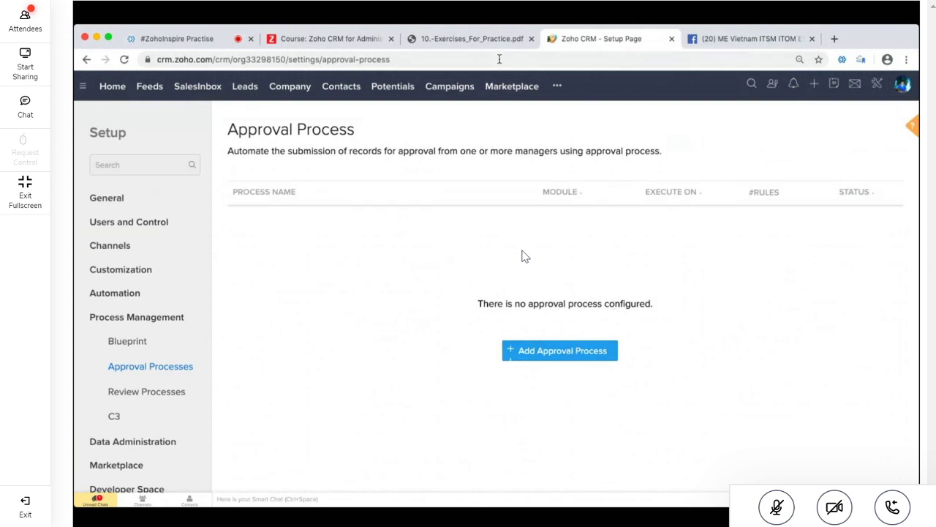
{"action": "left_click", "coordinate": [468, 38]}
{"action": "left_click", "coordinate": [212, 95]}
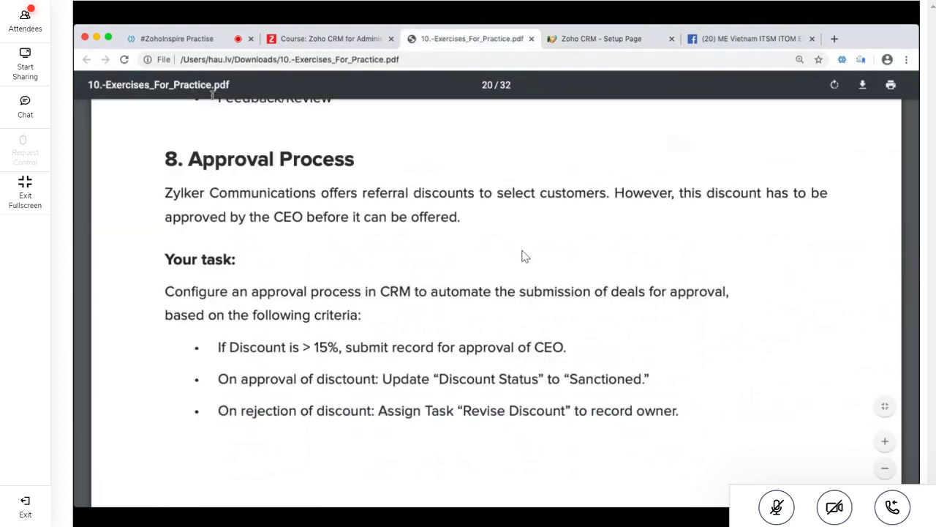
Scroll the practice PDF and highlight the Advanced Customization exercise text
{"action": "scroll", "coordinate": [289, 302], "scroll_direction": "down", "scroll_amount": 3}
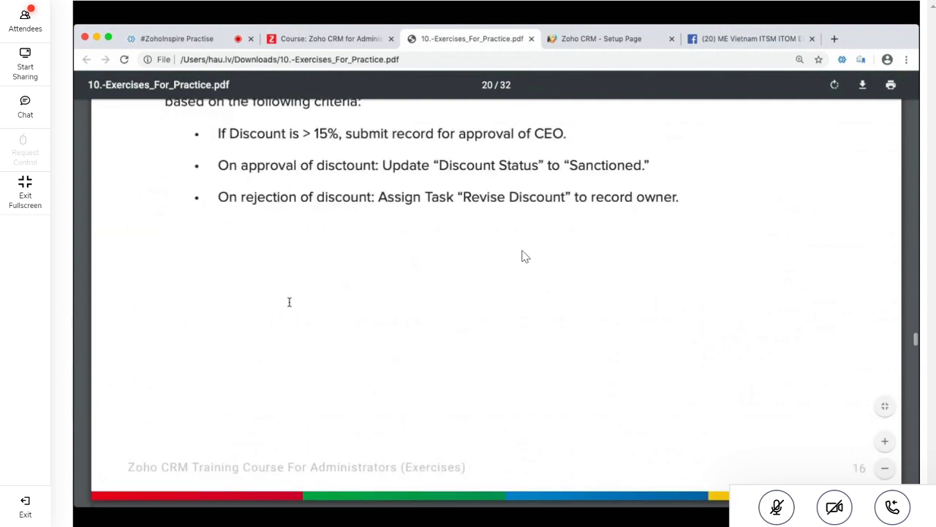
{"action": "scroll", "coordinate": [288, 302], "scroll_direction": "down", "scroll_amount": 6}
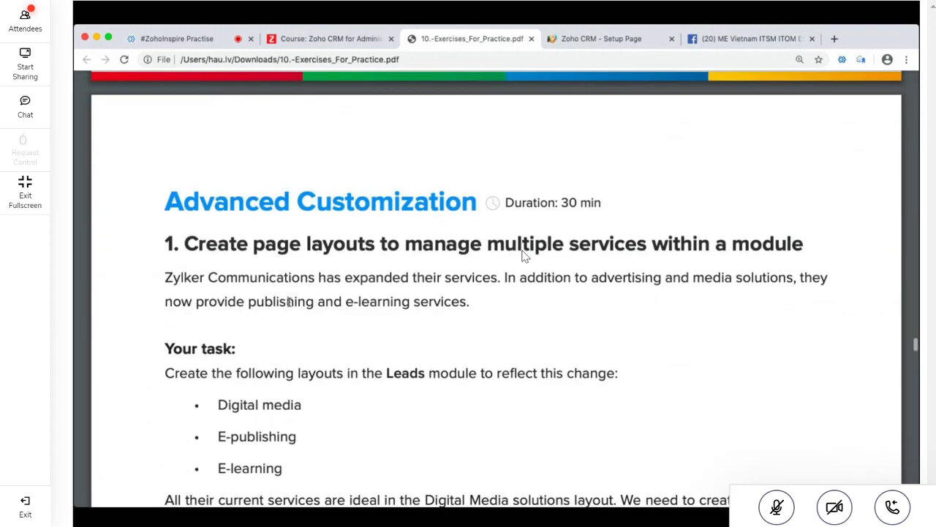
{"action": "scroll", "coordinate": [289, 302], "scroll_direction": "down", "scroll_amount": 2}
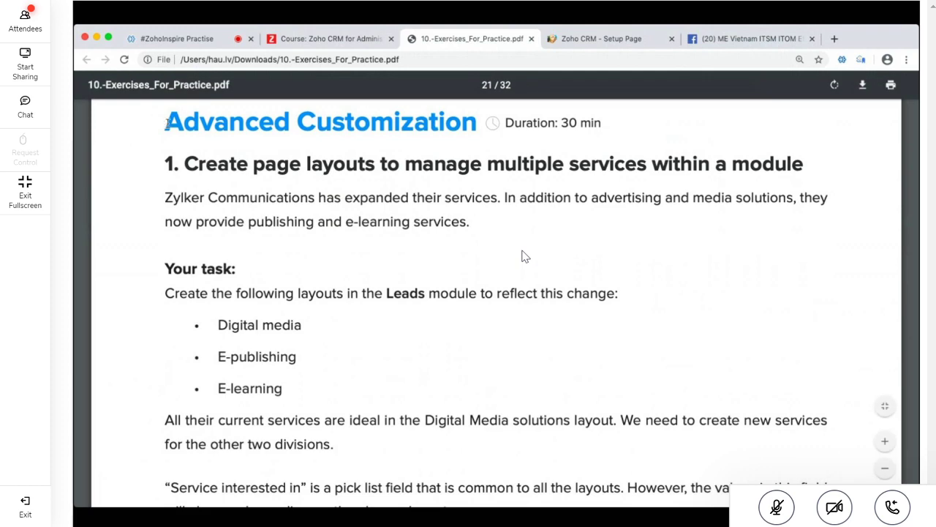
{"action": "left_click_drag", "start_coordinate": [167, 124], "coordinate": [308, 484]}
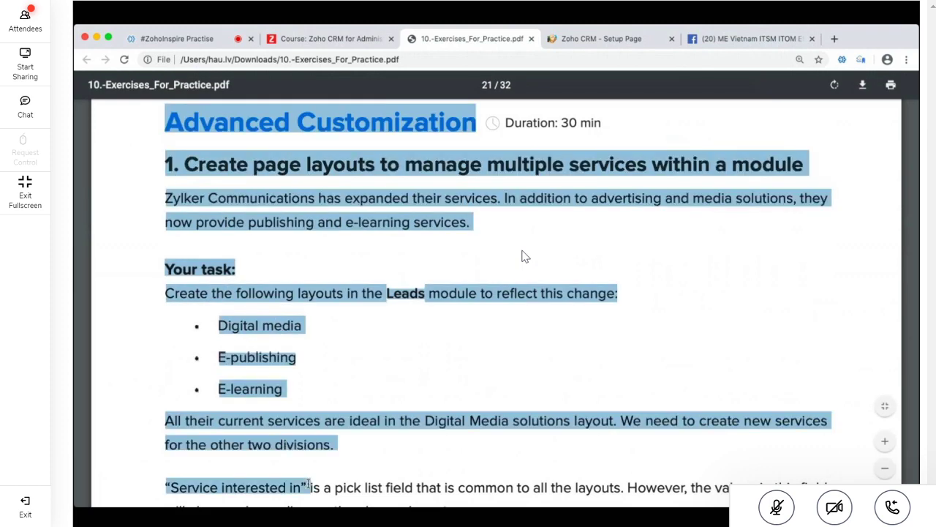
Scroll to page 25, highlight the Data Administration heading, and go back to the course
{"action": "scroll", "coordinate": [308, 485], "scroll_direction": "down", "scroll_amount": 13}
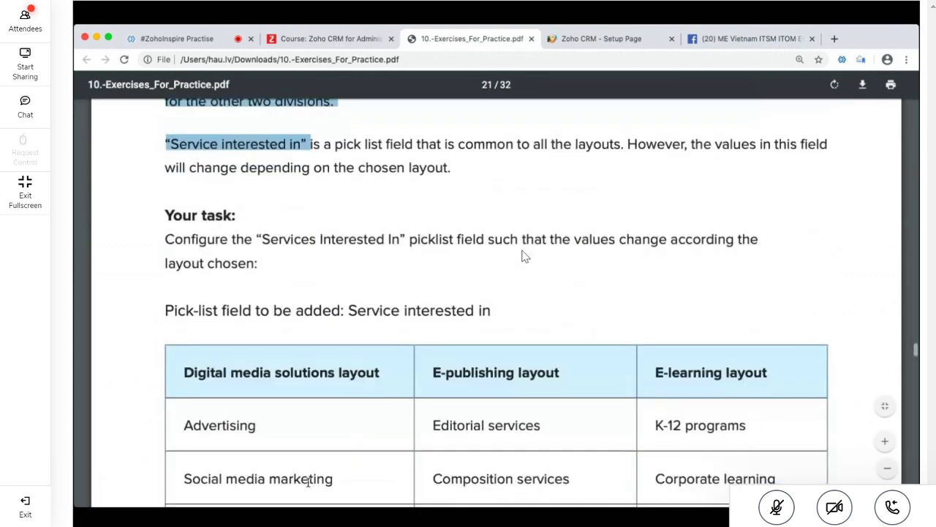
{"action": "scroll", "coordinate": [307, 482], "scroll_direction": "down", "scroll_amount": 7}
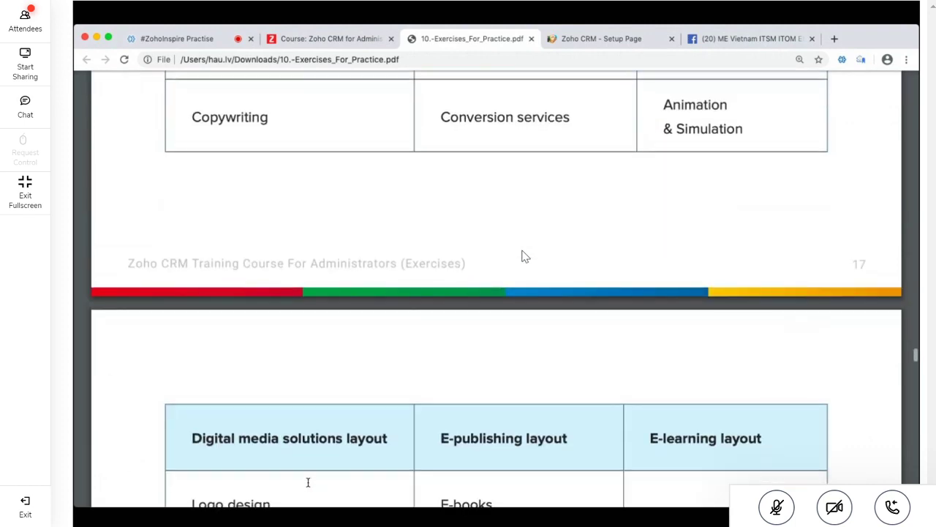
{"action": "scroll", "coordinate": [308, 482], "scroll_direction": "down", "scroll_amount": 8}
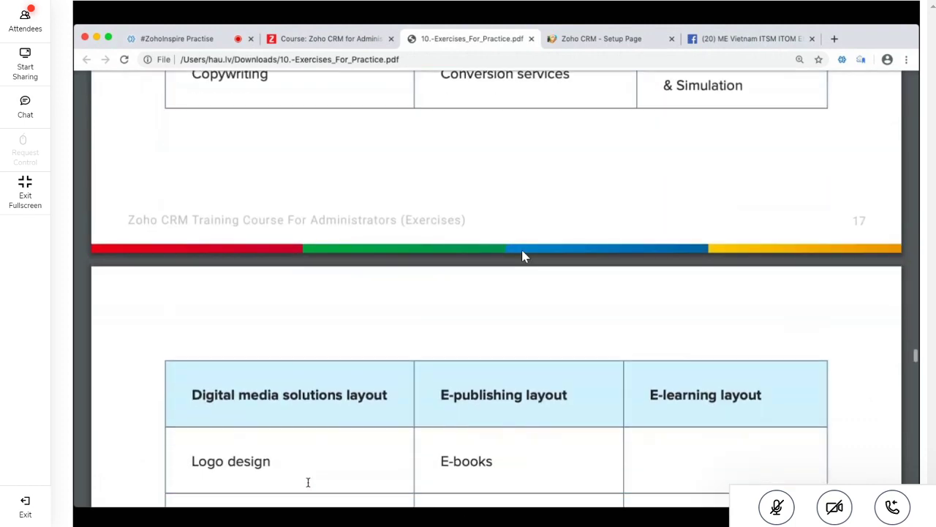
{"action": "scroll", "coordinate": [308, 482], "scroll_direction": "down", "scroll_amount": 7}
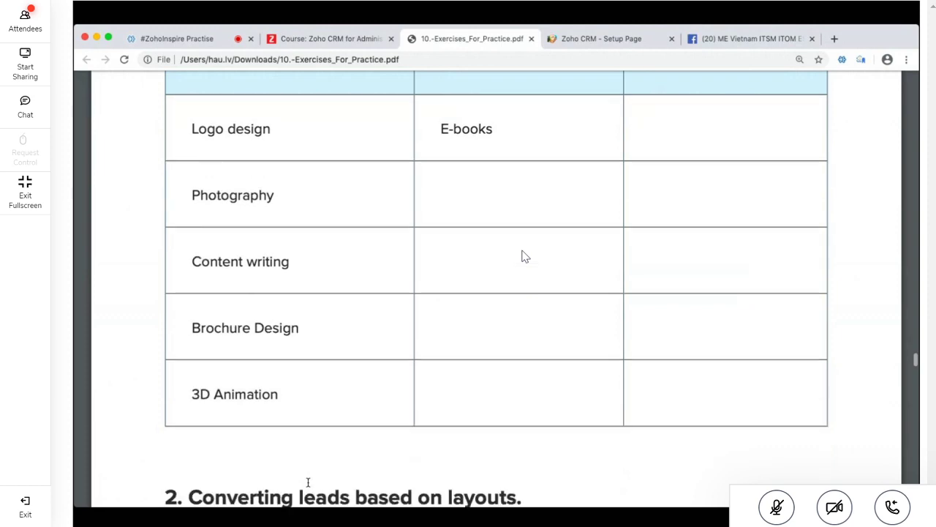
{"action": "scroll", "coordinate": [308, 482], "scroll_direction": "down", "scroll_amount": 12}
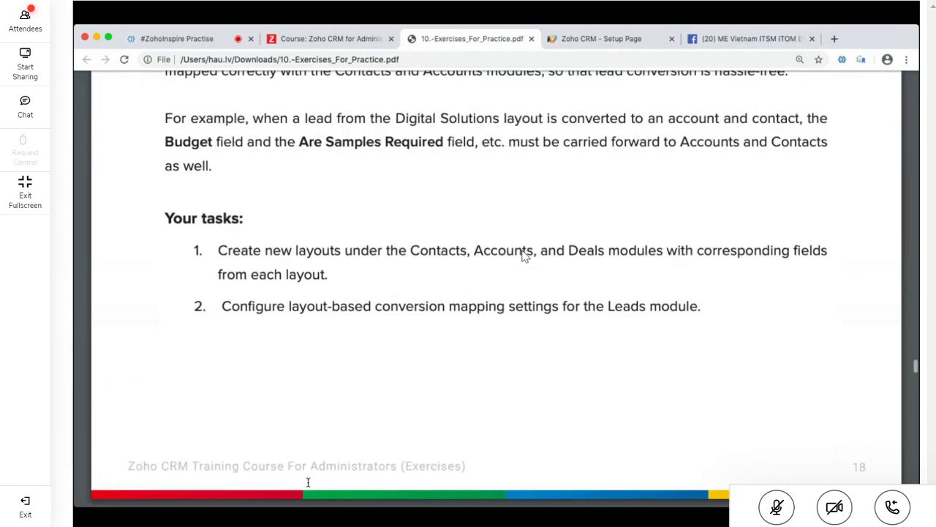
{"action": "scroll", "coordinate": [308, 482], "scroll_direction": "down", "scroll_amount": 19}
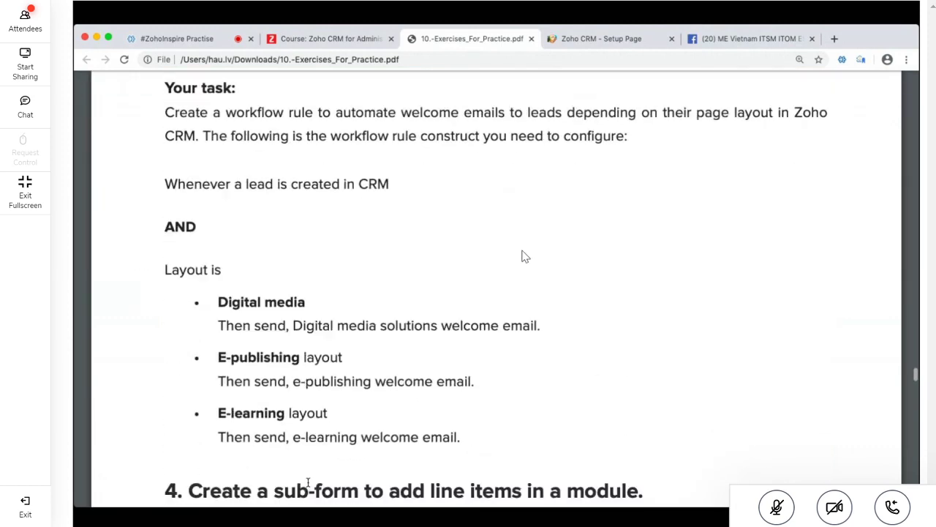
{"action": "scroll", "coordinate": [308, 482], "scroll_direction": "down", "scroll_amount": 20}
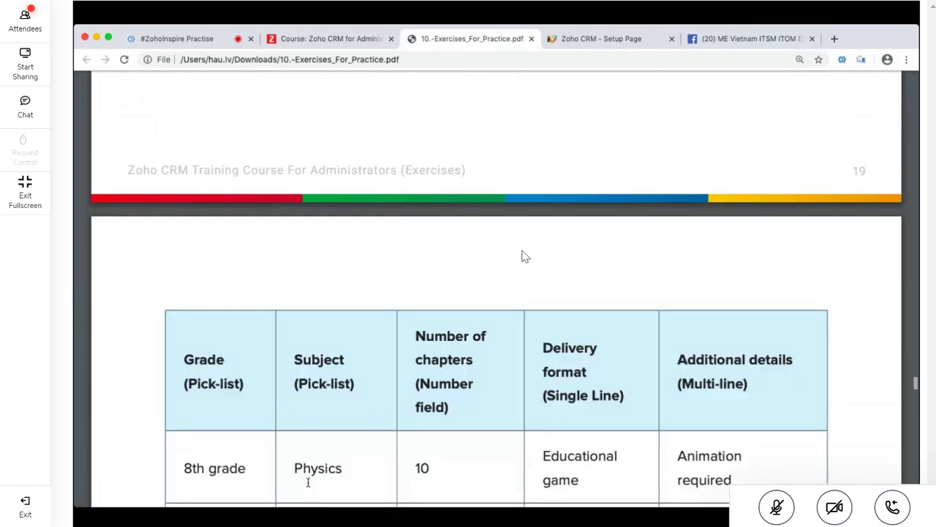
{"action": "scroll", "coordinate": [308, 481], "scroll_direction": "down", "scroll_amount": 14}
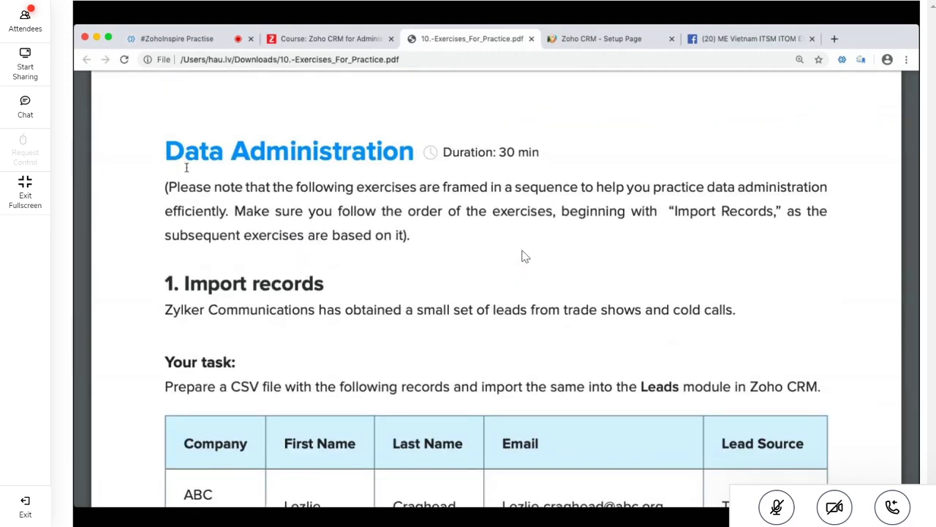
{"action": "left_click_drag", "start_coordinate": [165, 151], "coordinate": [408, 164]}
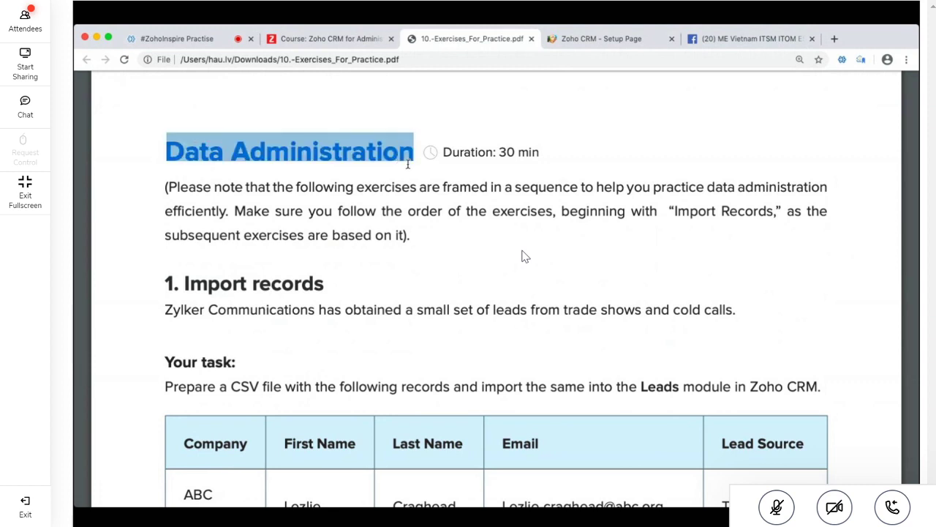
{"action": "left_click", "coordinate": [408, 164]}
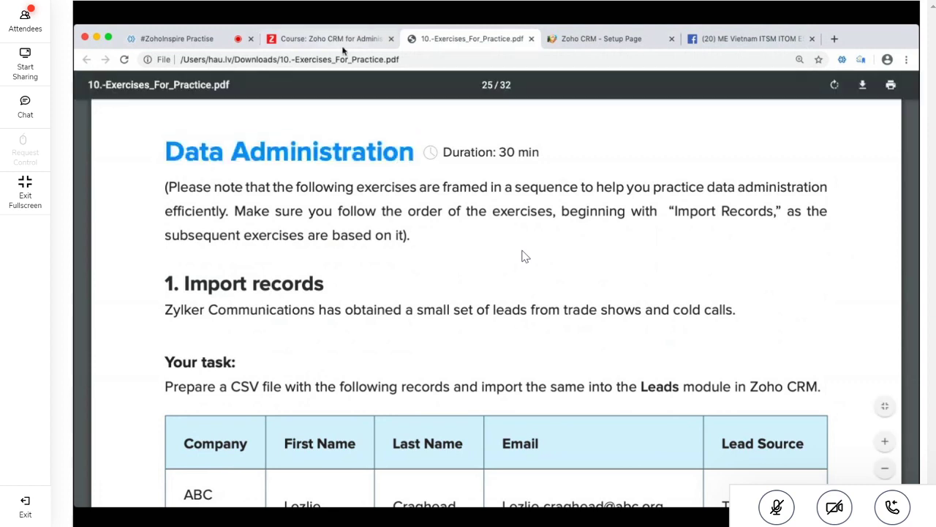
{"action": "left_click", "coordinate": [342, 46]}
Jump to section 9. Data Administration, highlight 'migration', and open its documentation links
{"action": "scroll", "coordinate": [227, 272], "scroll_direction": "down", "scroll_amount": 3}
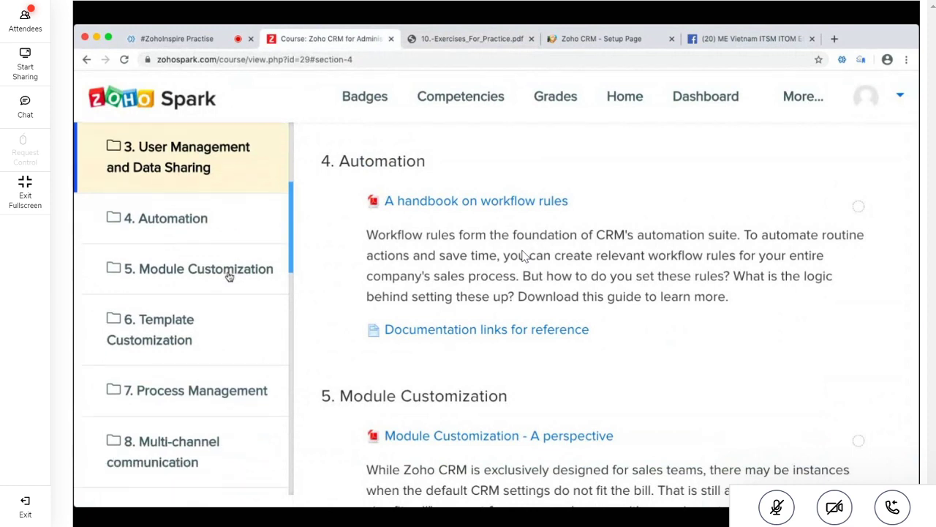
{"action": "scroll", "coordinate": [229, 276], "scroll_direction": "down", "scroll_amount": 2}
{"action": "scroll", "coordinate": [229, 277], "scroll_direction": "down", "scroll_amount": 3}
{"action": "left_click", "coordinate": [251, 357]}
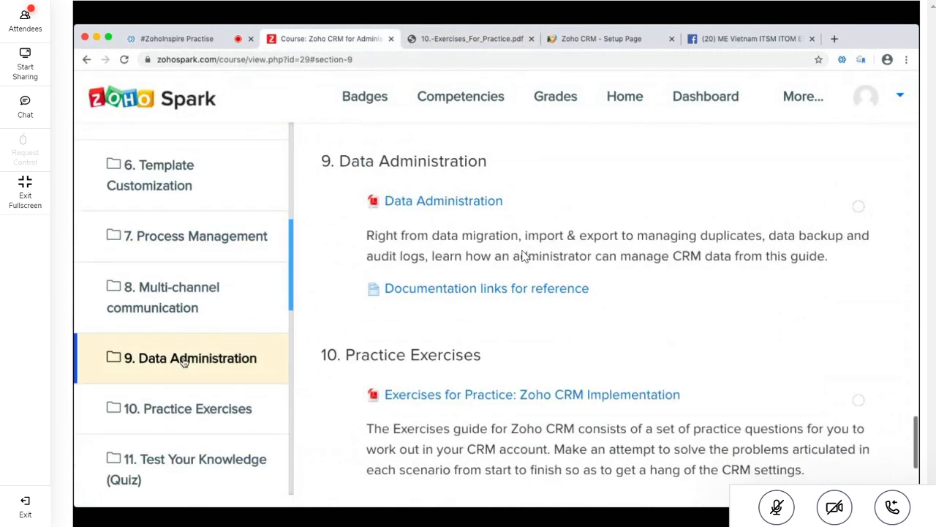
{"action": "double_click", "coordinate": [473, 234]}
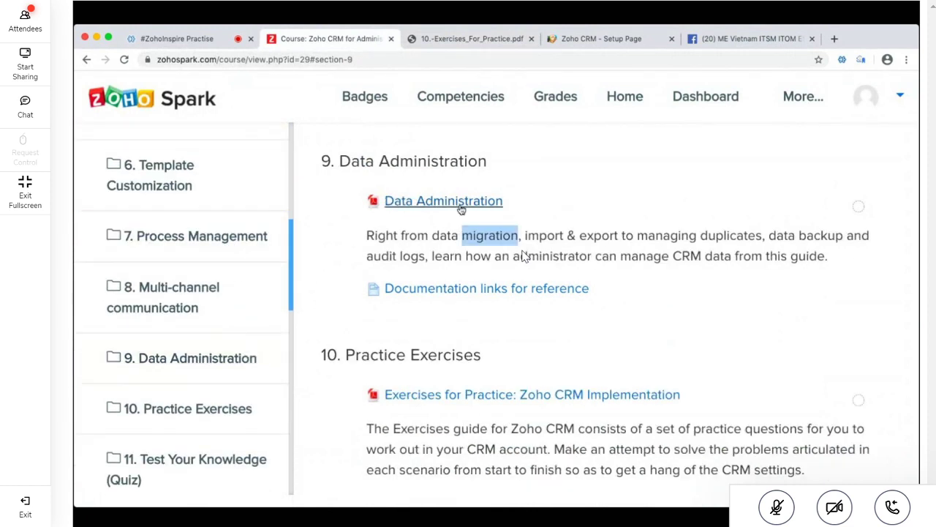
{"action": "left_click", "coordinate": [507, 291]}
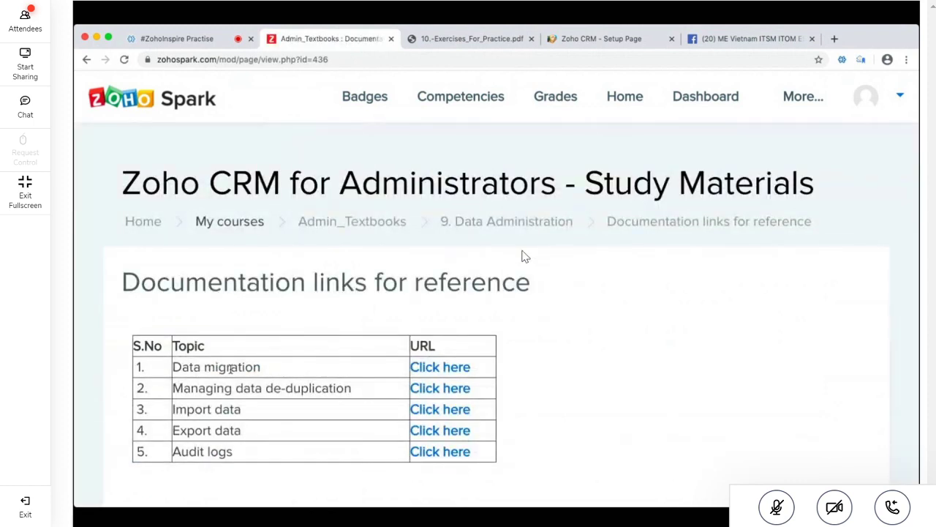
Highlight the Data migration, de-duplication, Import data, Export data and Audit logs documentation topics
{"action": "triple_click", "coordinate": [231, 370]}
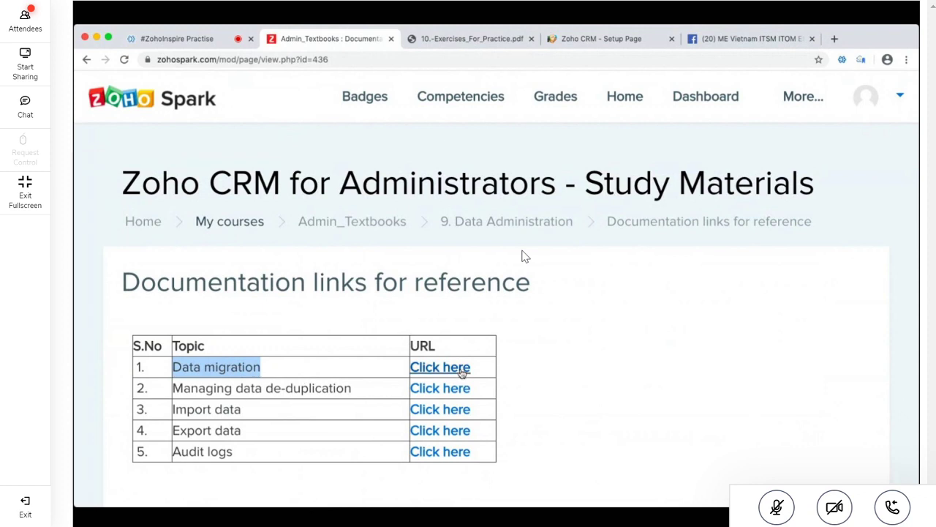
{"action": "triple_click", "coordinate": [249, 372]}
{"action": "triple_click", "coordinate": [238, 369]}
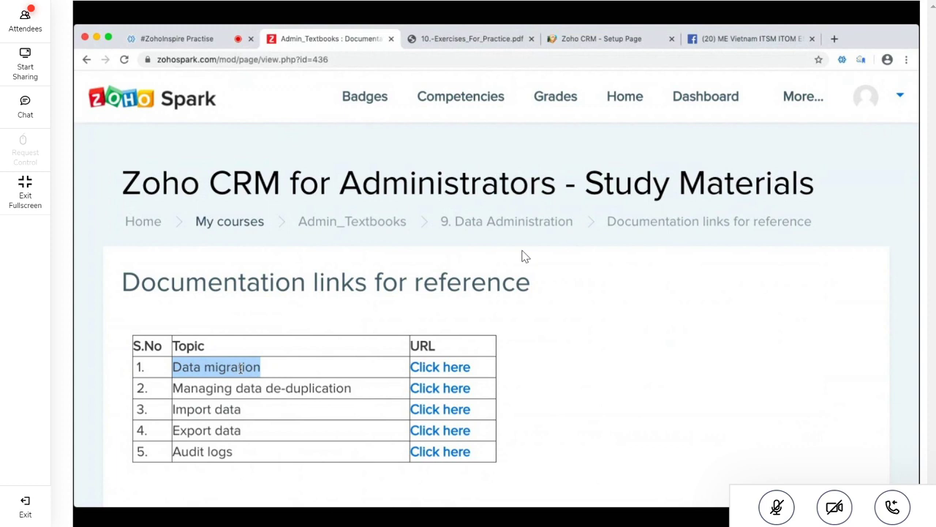
{"action": "triple_click", "coordinate": [283, 389]}
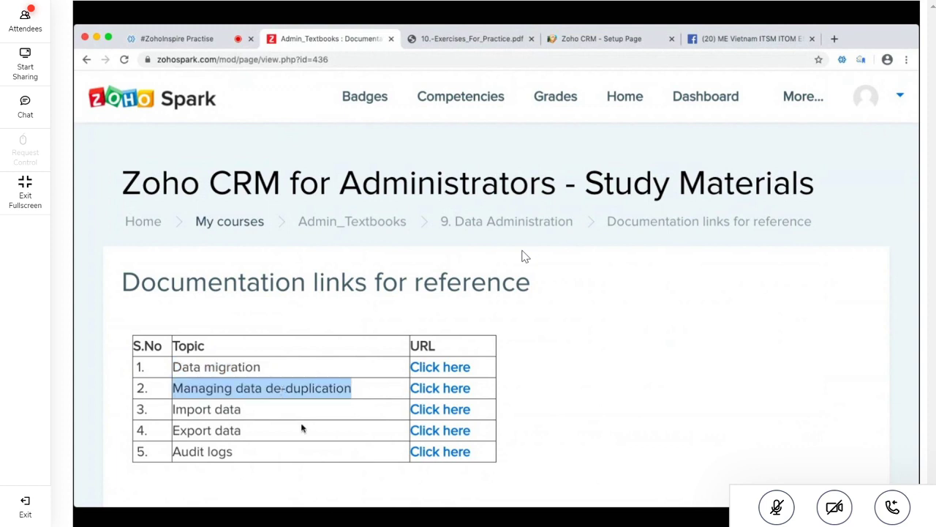
{"action": "scroll", "coordinate": [301, 428], "scroll_direction": "down", "scroll_amount": 2}
{"action": "left_click", "coordinate": [327, 302]}
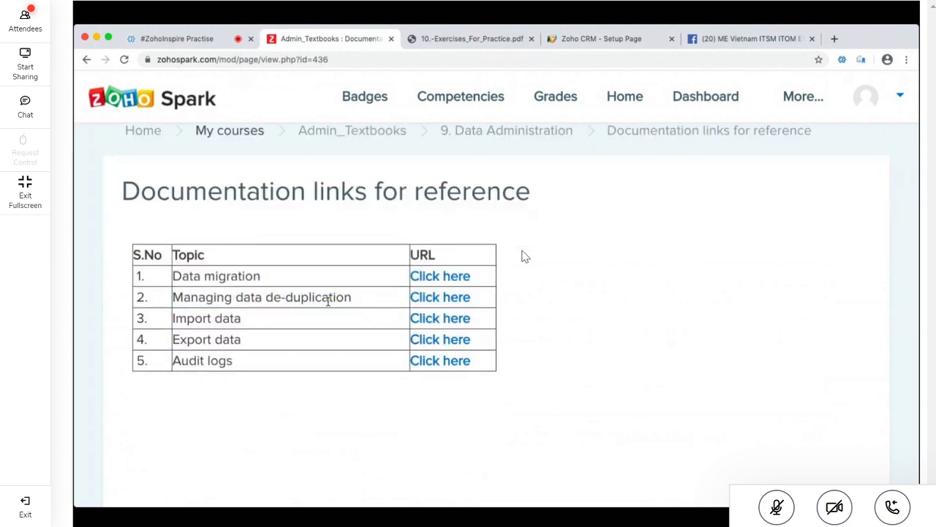
{"action": "left_click_drag", "start_coordinate": [265, 295], "coordinate": [368, 309]}
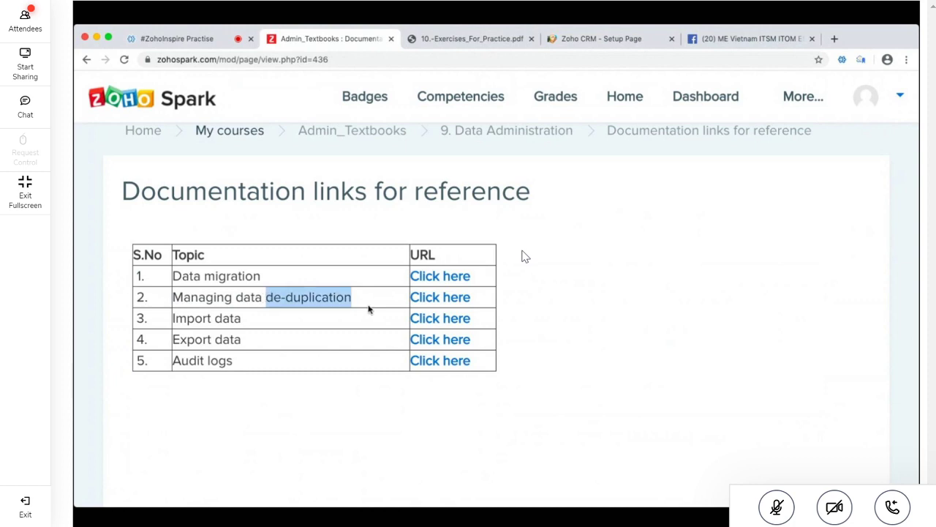
{"action": "left_click_drag", "start_coordinate": [242, 318], "coordinate": [172, 319]}
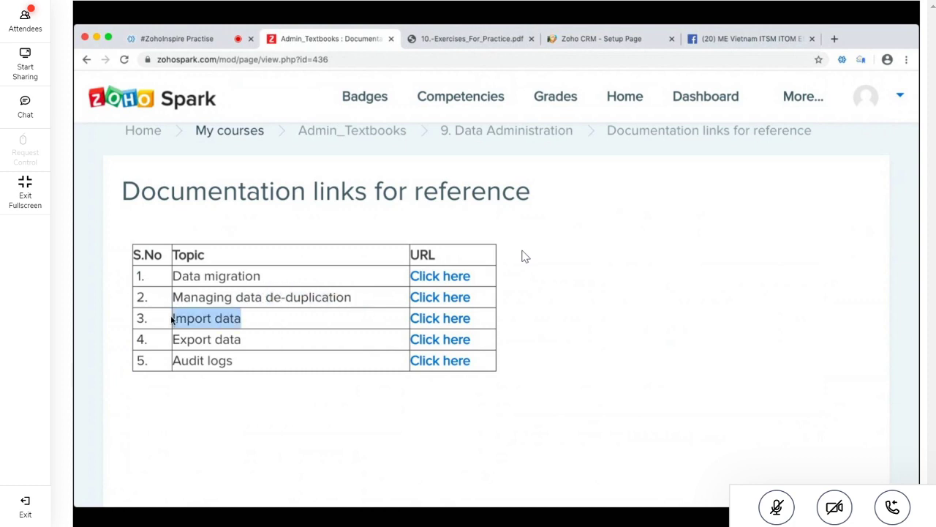
{"action": "left_click_drag", "start_coordinate": [243, 341], "coordinate": [173, 342]}
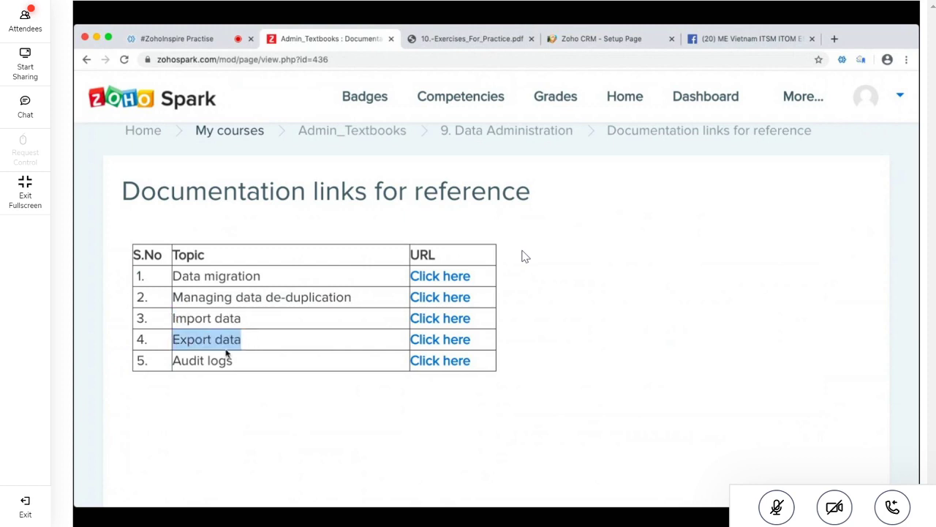
{"action": "left_click_drag", "start_coordinate": [232, 362], "coordinate": [191, 334]}
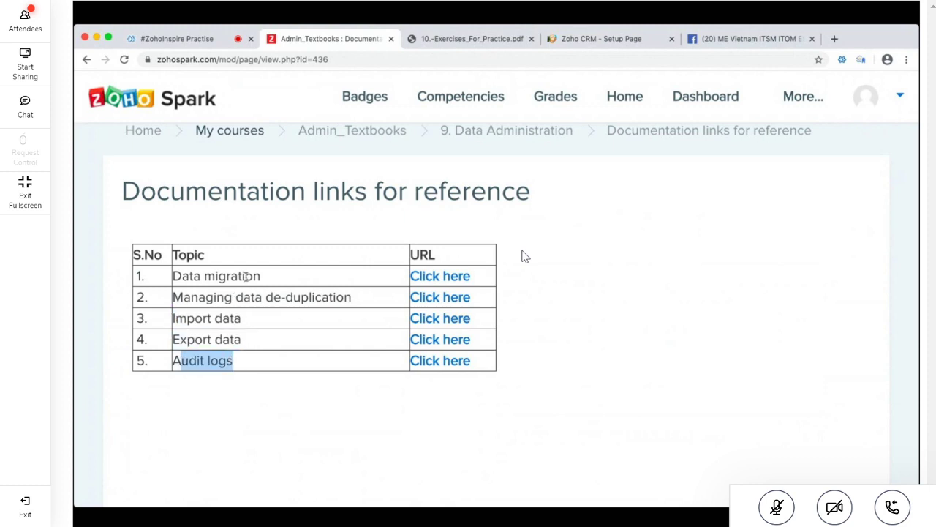
{"action": "left_click_drag", "start_coordinate": [248, 275], "coordinate": [249, 368]}
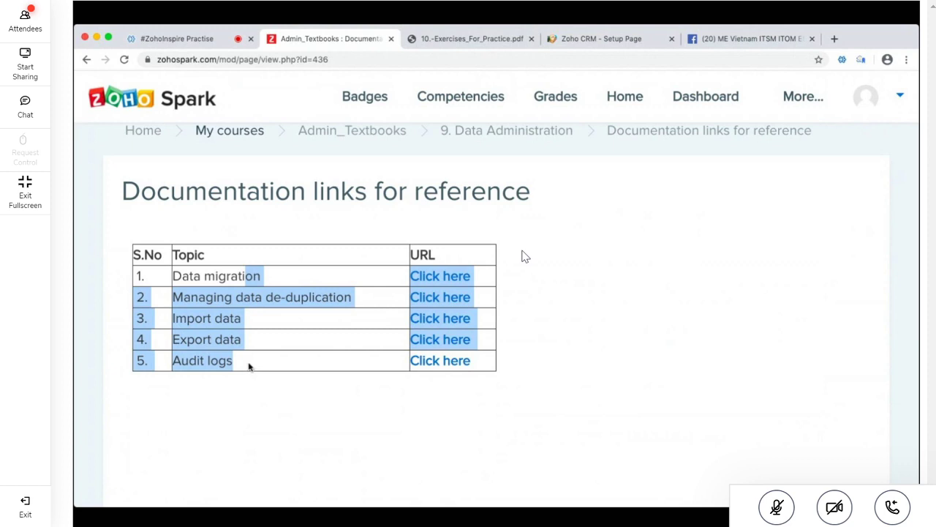
Return from the links page to the Data Administration section and select its description
{"action": "left_click", "coordinate": [468, 40]}
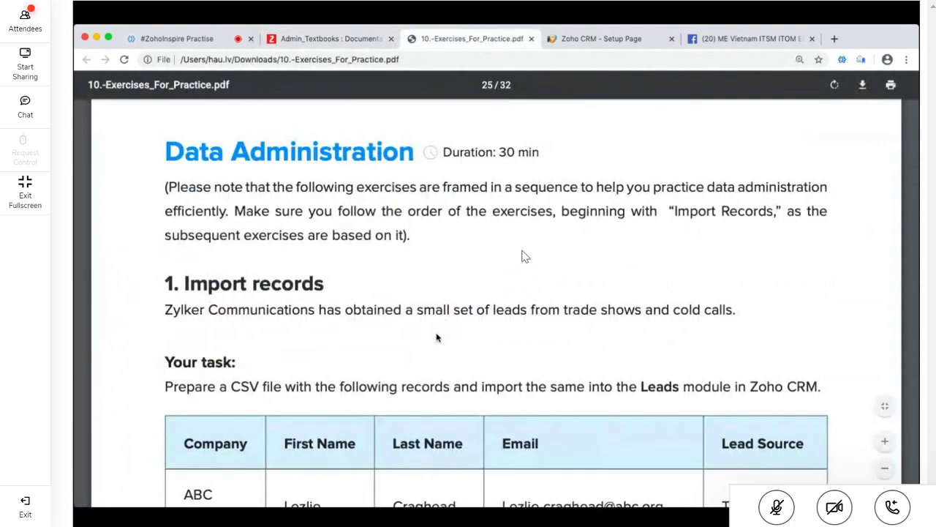
{"action": "left_click", "coordinate": [325, 38]}
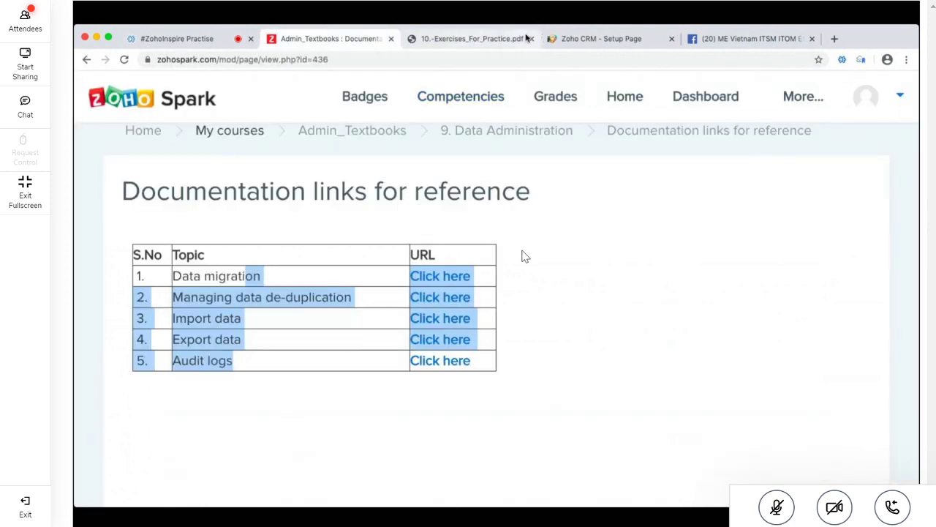
{"action": "left_click", "coordinate": [354, 79]}
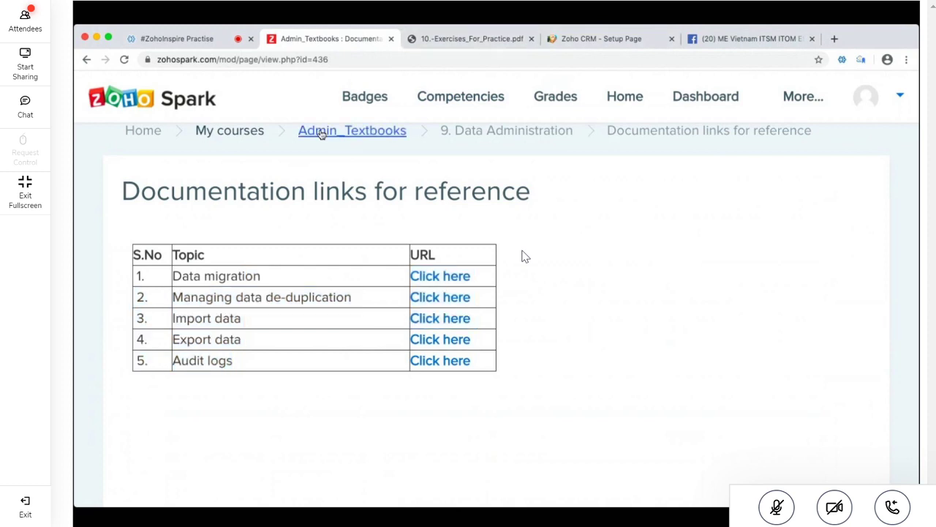
{"action": "left_click", "coordinate": [547, 132]}
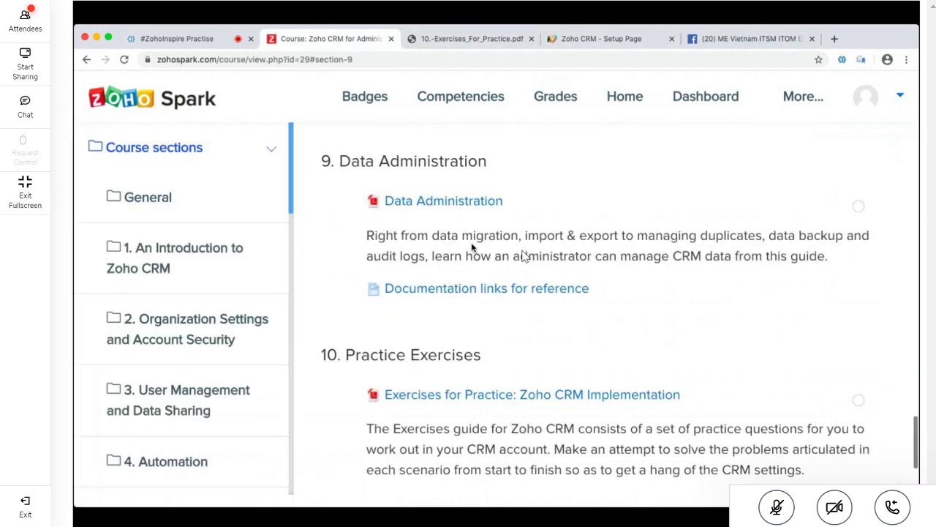
{"action": "triple_click", "coordinate": [488, 235]}
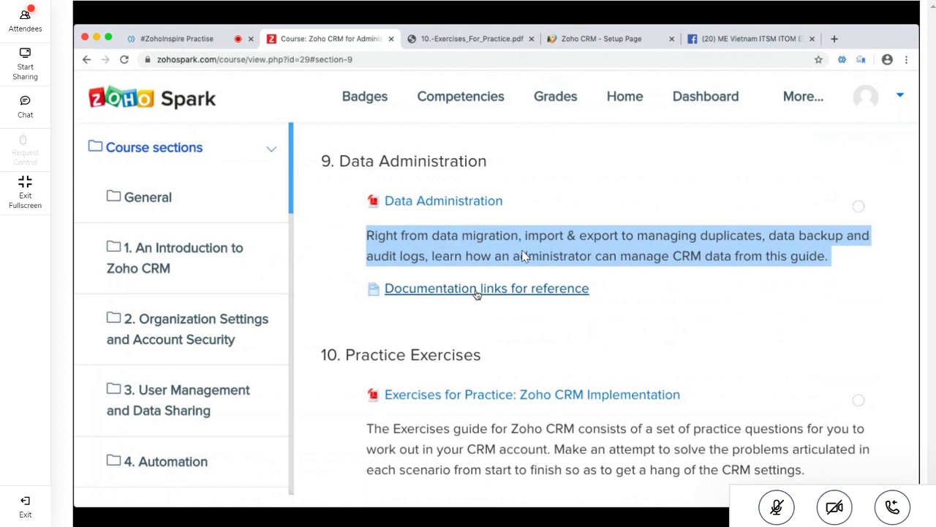
{"action": "scroll", "coordinate": [477, 294], "scroll_direction": "down", "scroll_amount": 2}
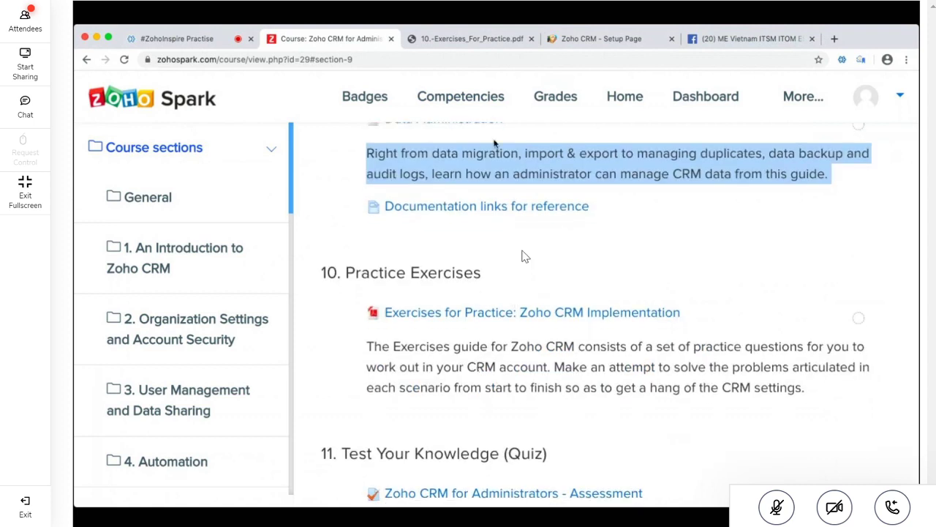
Glance across the CRM setup, Facebook and PDF tabs, then scroll the course back to section 9
{"action": "left_click", "coordinate": [593, 38]}
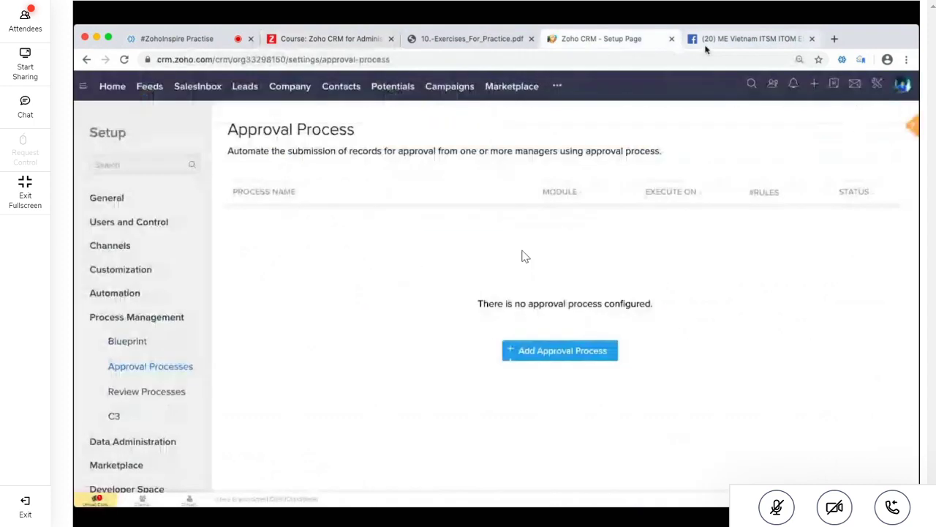
{"action": "left_click", "coordinate": [706, 45]}
{"action": "left_click", "coordinate": [611, 40]}
{"action": "left_click", "coordinate": [490, 40]}
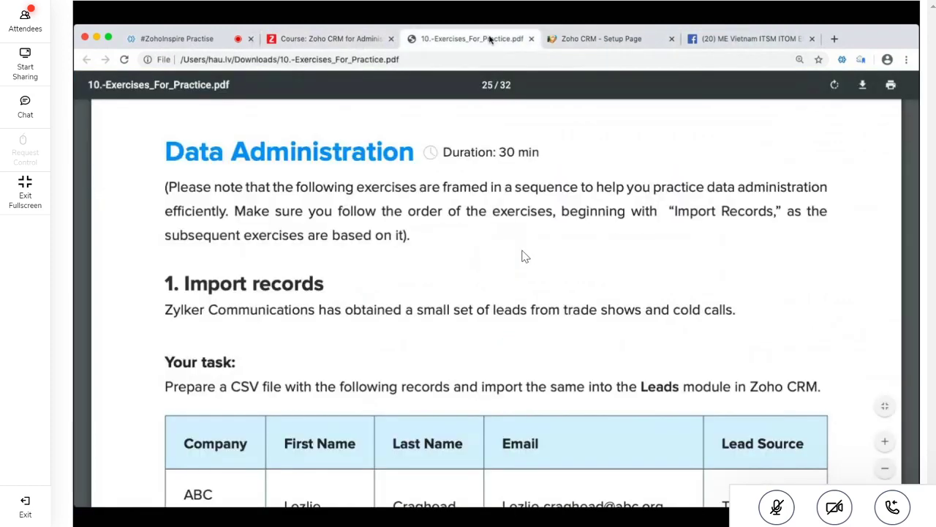
{"action": "left_click", "coordinate": [316, 45]}
{"action": "scroll", "coordinate": [419, 175], "scroll_direction": "up", "scroll_amount": 3}
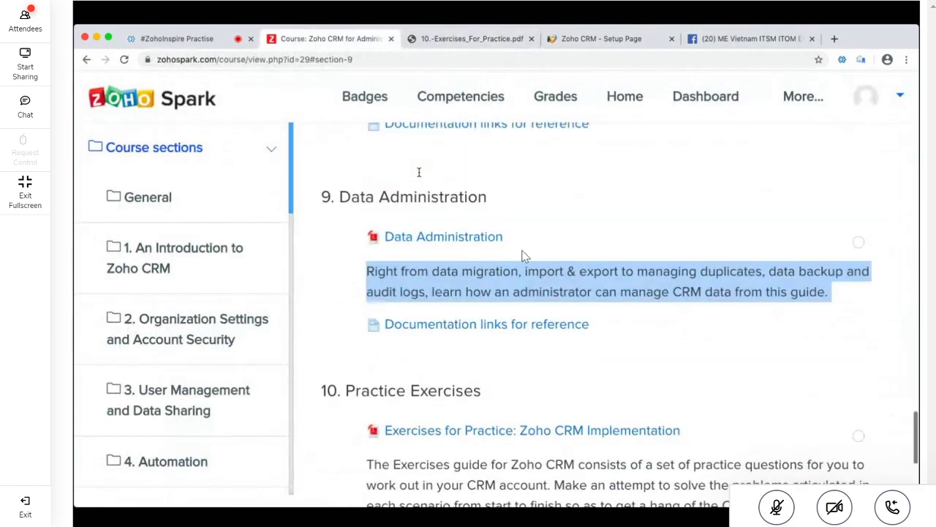
{"action": "scroll", "coordinate": [419, 175], "scroll_direction": "up", "scroll_amount": 1}
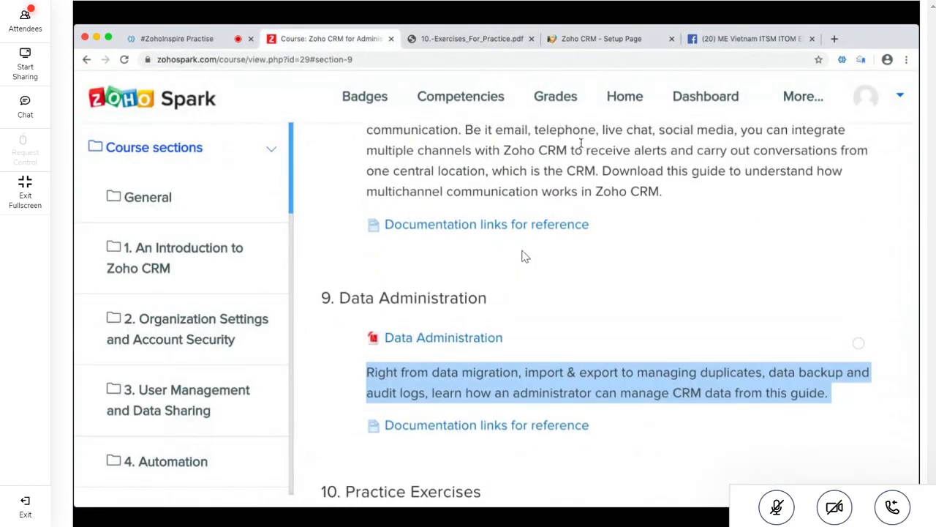
Scroll the exercises PDF to heading 4. Find and merge duplicates and highlight it
{"action": "left_click", "coordinate": [472, 39]}
{"action": "scroll", "coordinate": [583, 293], "scroll_direction": "down", "scroll_amount": 10}
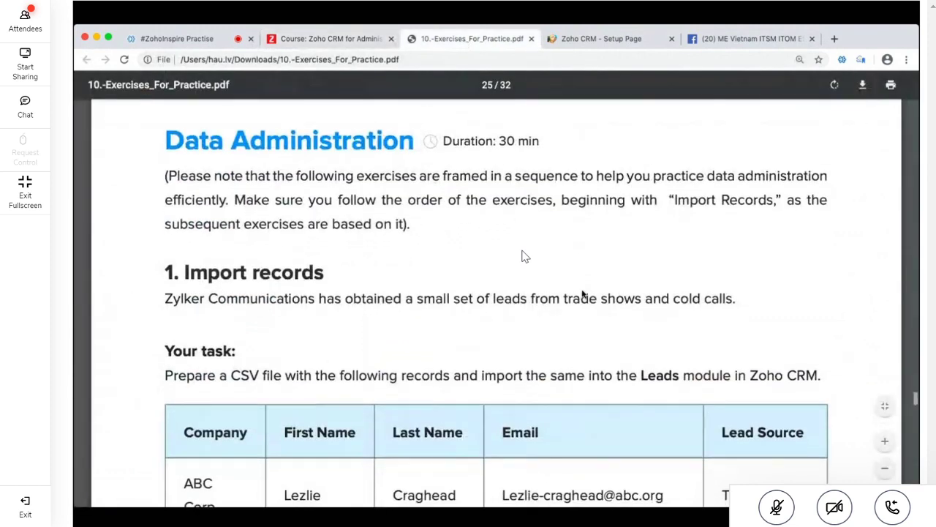
{"action": "scroll", "coordinate": [583, 294], "scroll_direction": "down", "scroll_amount": 10}
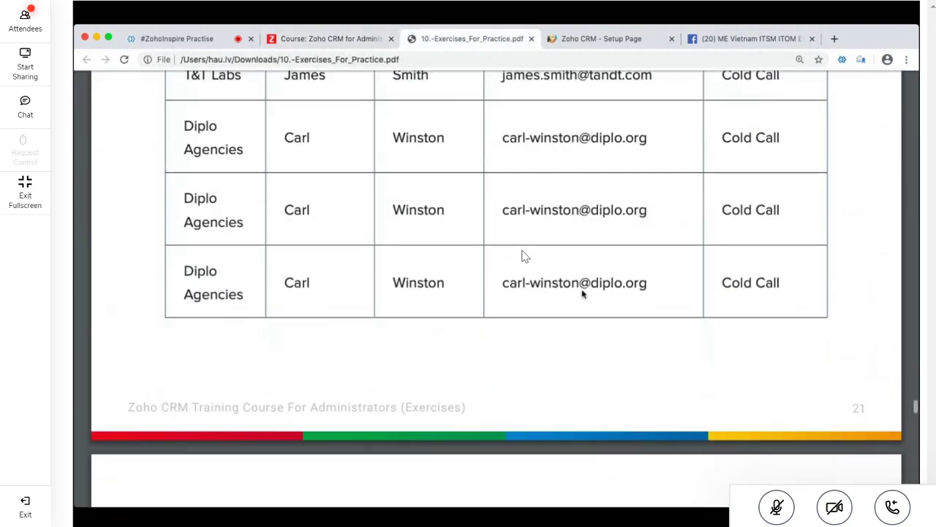
{"action": "scroll", "coordinate": [583, 293], "scroll_direction": "down", "scroll_amount": 10}
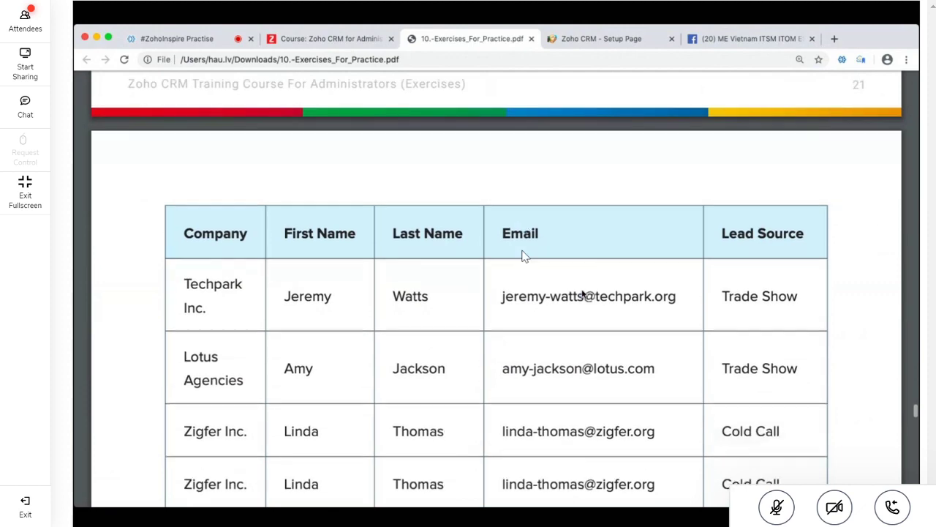
{"action": "scroll", "coordinate": [583, 294], "scroll_direction": "down", "scroll_amount": 10}
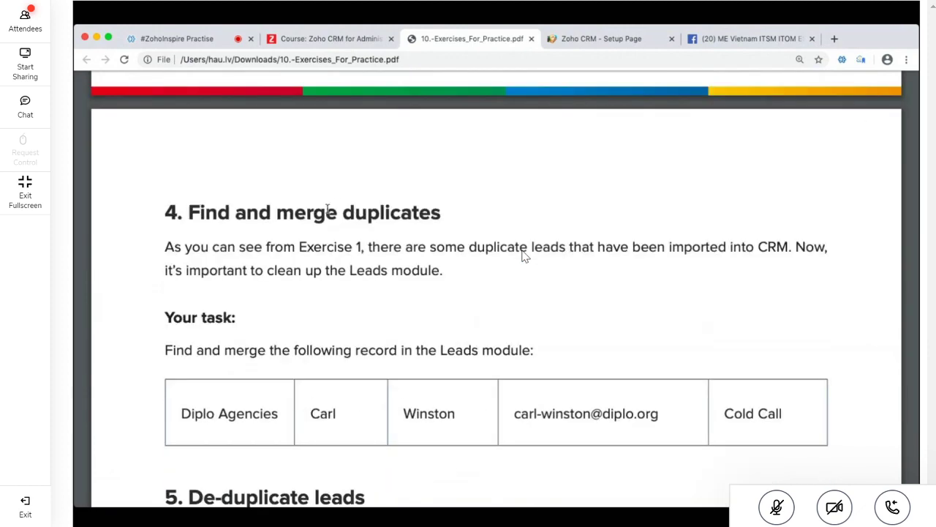
{"action": "triple_click", "coordinate": [328, 211]}
{"action": "left_click", "coordinate": [422, 277]}
{"action": "left_click_drag", "start_coordinate": [278, 211], "coordinate": [414, 221]}
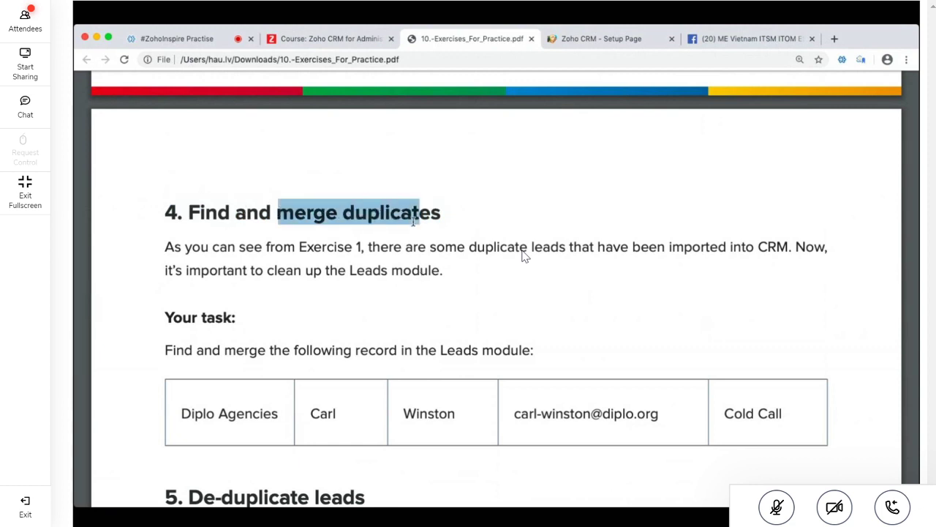
Highlight the following exercise headings, including Search for records based on criteria
{"action": "scroll", "coordinate": [423, 360], "scroll_direction": "down", "scroll_amount": 3}
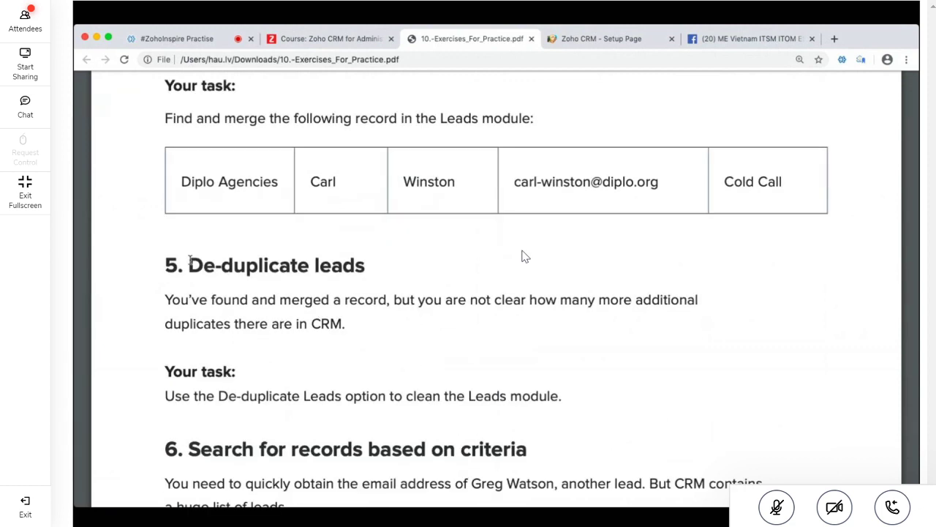
{"action": "left_click_drag", "start_coordinate": [189, 265], "coordinate": [424, 275]}
{"action": "scroll", "coordinate": [424, 275], "scroll_direction": "down", "scroll_amount": 2}
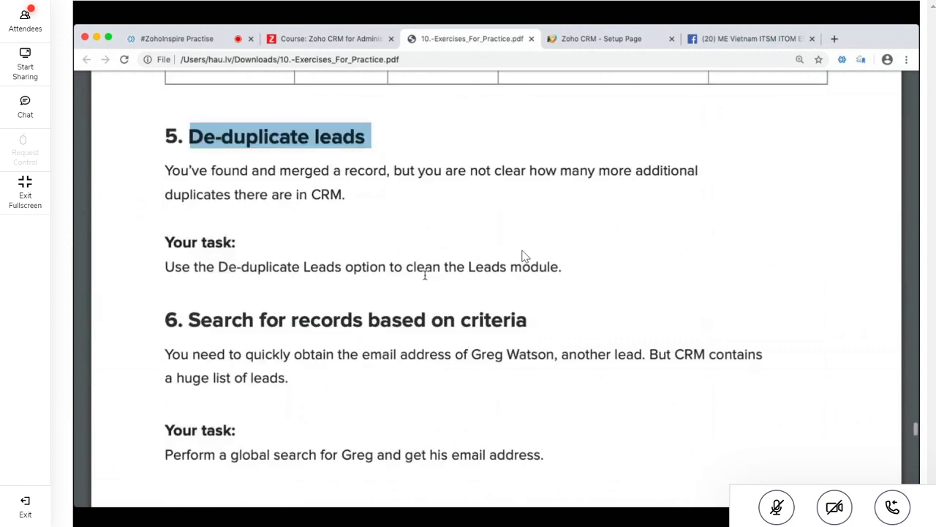
{"action": "left_click_drag", "start_coordinate": [189, 310], "coordinate": [527, 316]}
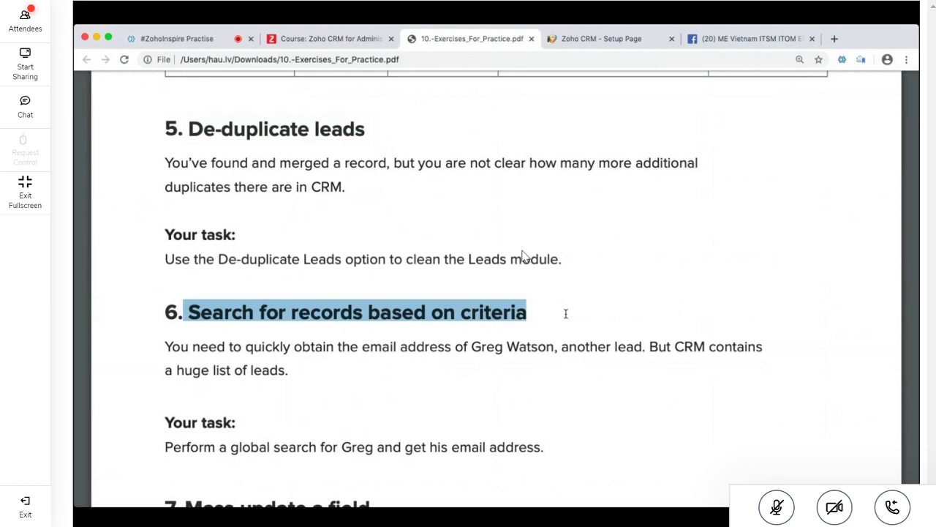
{"action": "scroll", "coordinate": [526, 316], "scroll_direction": "down", "scroll_amount": 3}
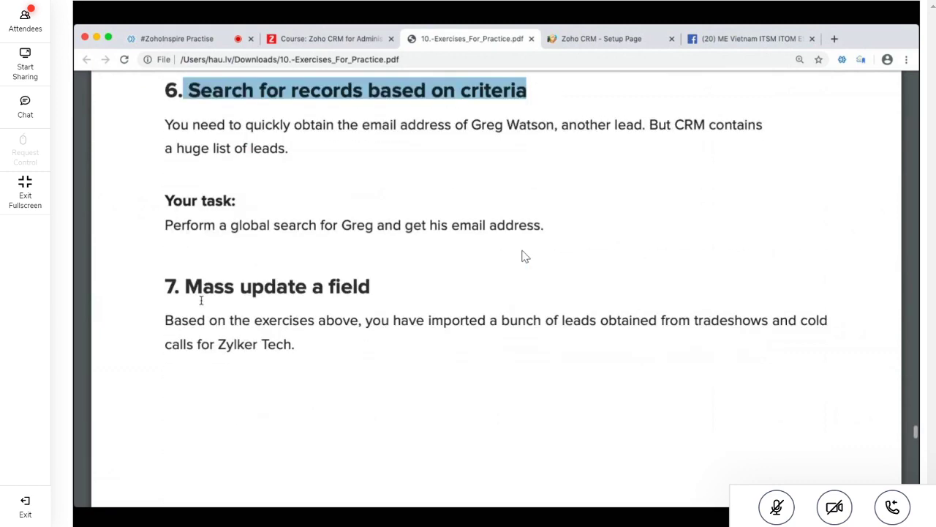
{"action": "left_click_drag", "start_coordinate": [186, 291], "coordinate": [389, 311]}
{"action": "scroll", "coordinate": [388, 311], "scroll_direction": "down", "scroll_amount": 4}
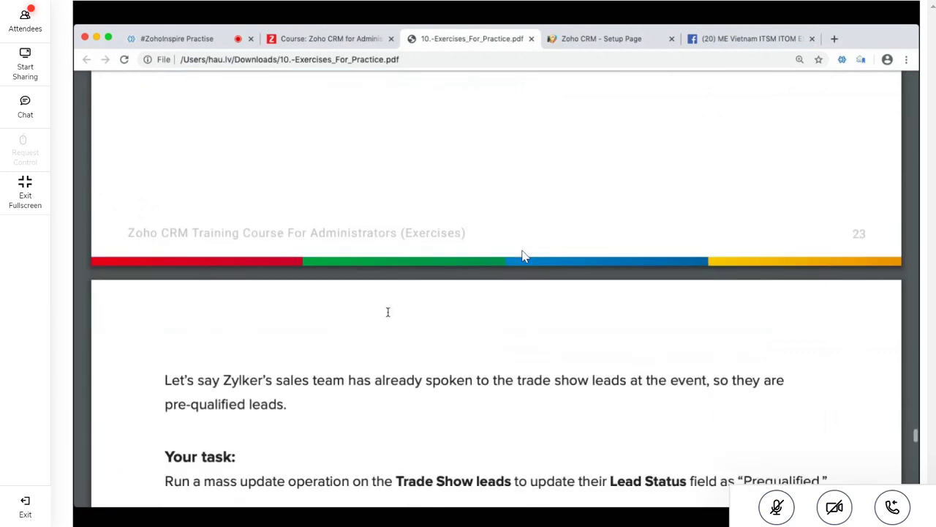
{"action": "scroll", "coordinate": [388, 312], "scroll_direction": "down", "scroll_amount": 3}
{"action": "left_click_drag", "start_coordinate": [185, 351], "coordinate": [444, 387]}
{"action": "scroll", "coordinate": [443, 366], "scroll_direction": "down", "scroll_amount": 3}
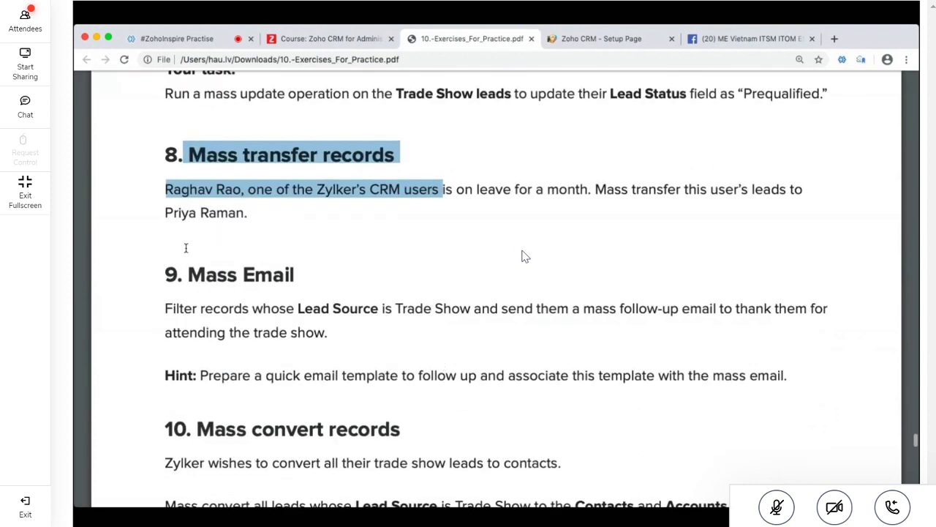
Highlight the Mass Email heading, then scroll back up to exercises 4 and 5
{"action": "left_click_drag", "start_coordinate": [189, 274], "coordinate": [297, 277]}
{"action": "scroll", "coordinate": [523, 256], "scroll_direction": "down", "scroll_amount": 3}
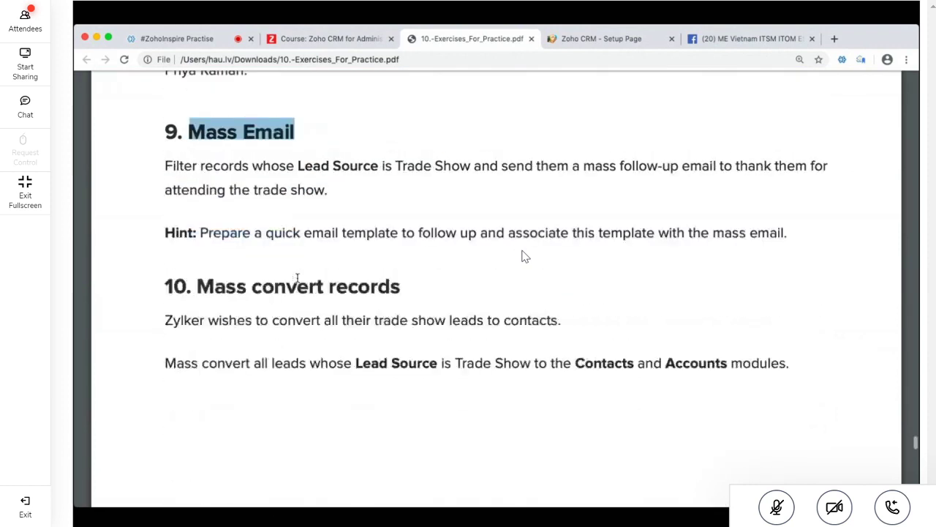
{"action": "left_click_drag", "start_coordinate": [193, 209], "coordinate": [531, 247]}
{"action": "scroll", "coordinate": [523, 255], "scroll_direction": "down", "scroll_amount": 10}
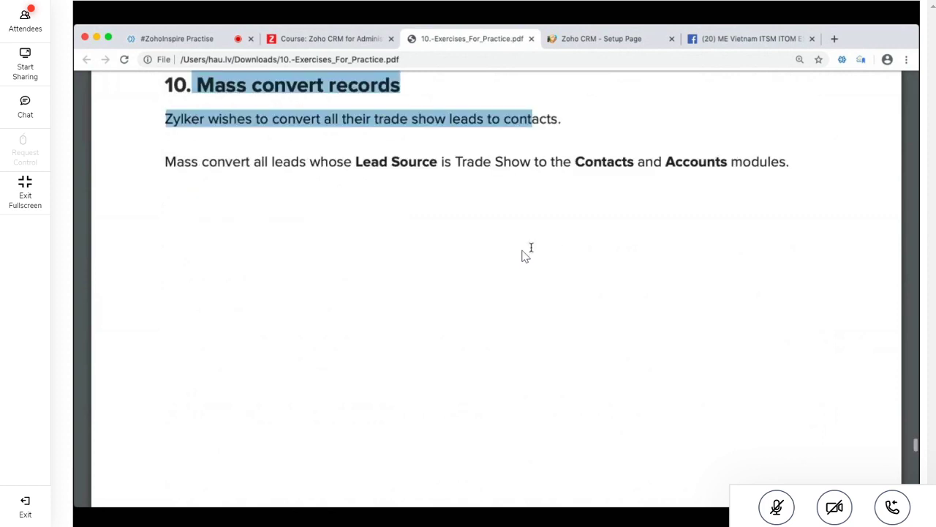
{"action": "scroll", "coordinate": [523, 255], "scroll_direction": "up", "scroll_amount": 15}
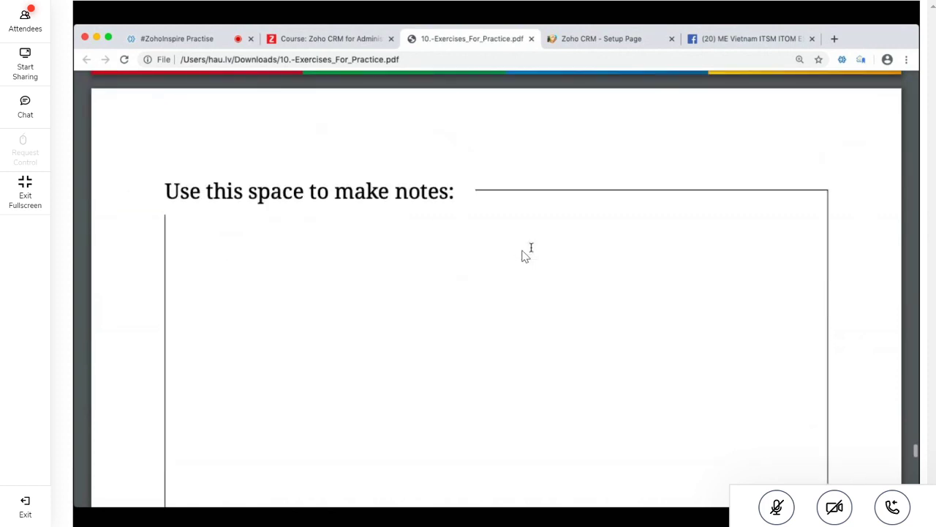
{"action": "scroll", "coordinate": [531, 247], "scroll_direction": "up", "scroll_amount": 5}
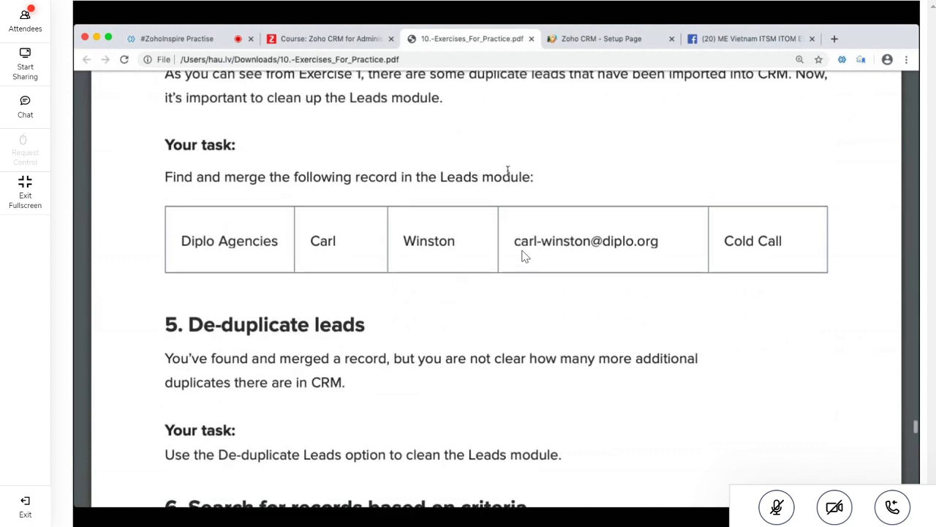
{"action": "left_click", "coordinate": [430, 64]}
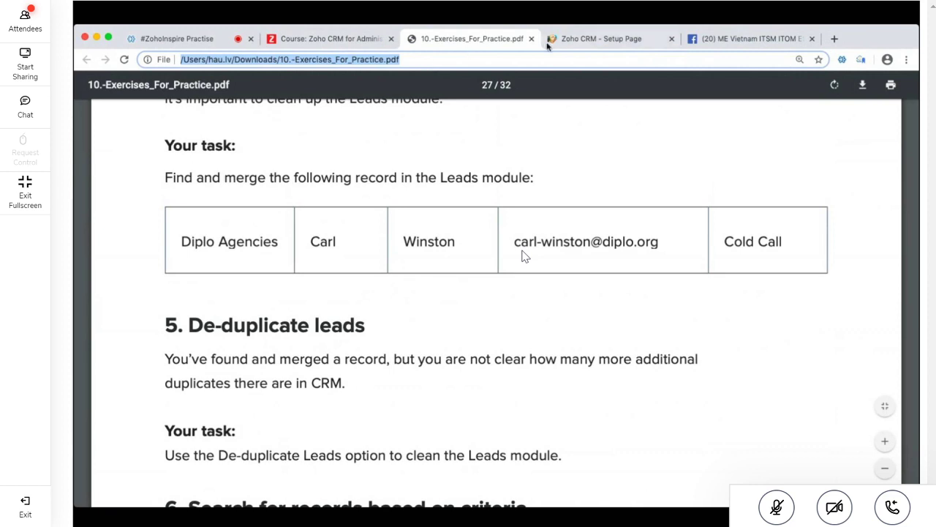
{"action": "left_click", "coordinate": [339, 44]}
{"action": "scroll", "coordinate": [375, 287], "scroll_direction": "up", "scroll_amount": 3}
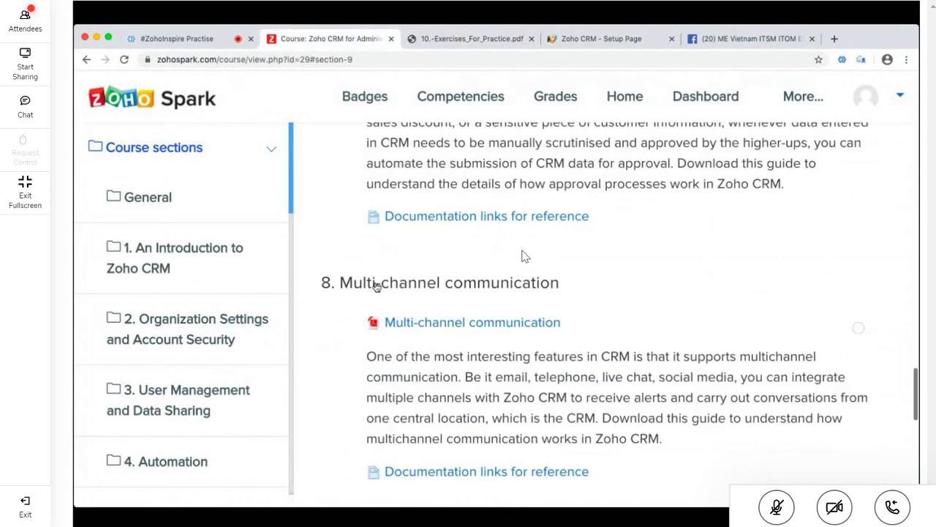
{"action": "left_click", "coordinate": [148, 103]}
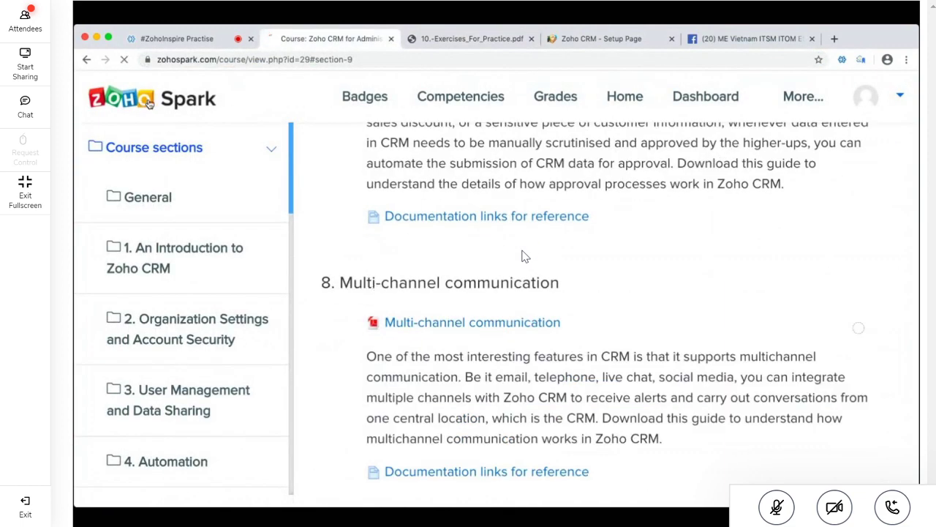
{"action": "scroll", "coordinate": [349, 268], "scroll_direction": "down", "scroll_amount": 2}
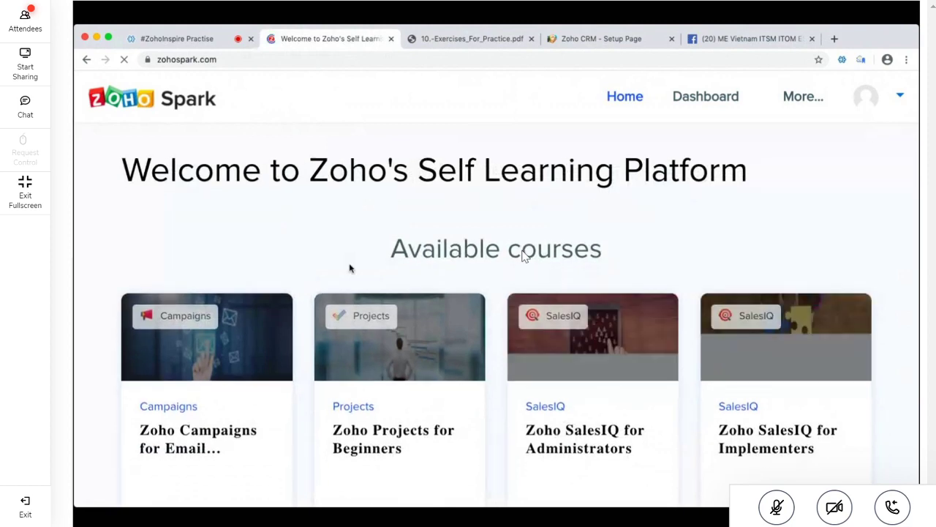
{"action": "scroll", "coordinate": [350, 268], "scroll_direction": "down", "scroll_amount": 10}
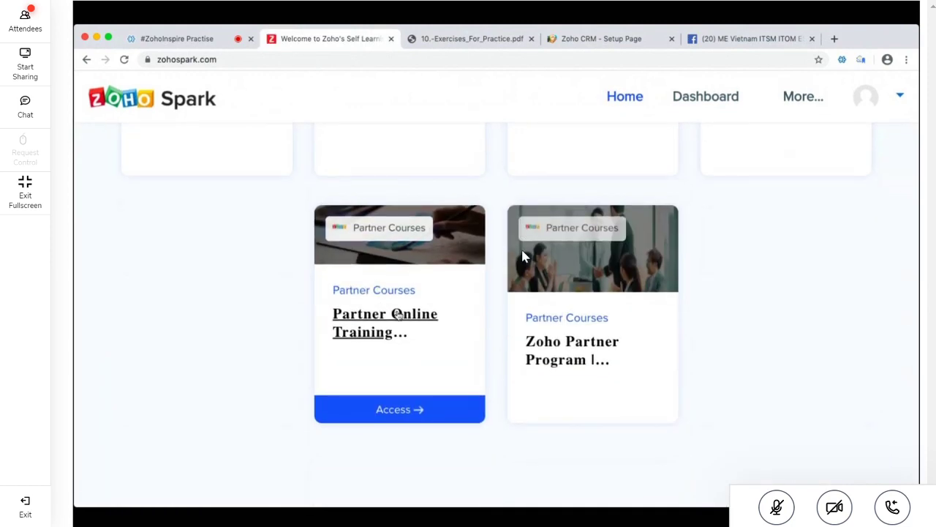
{"action": "left_click", "coordinate": [398, 313]}
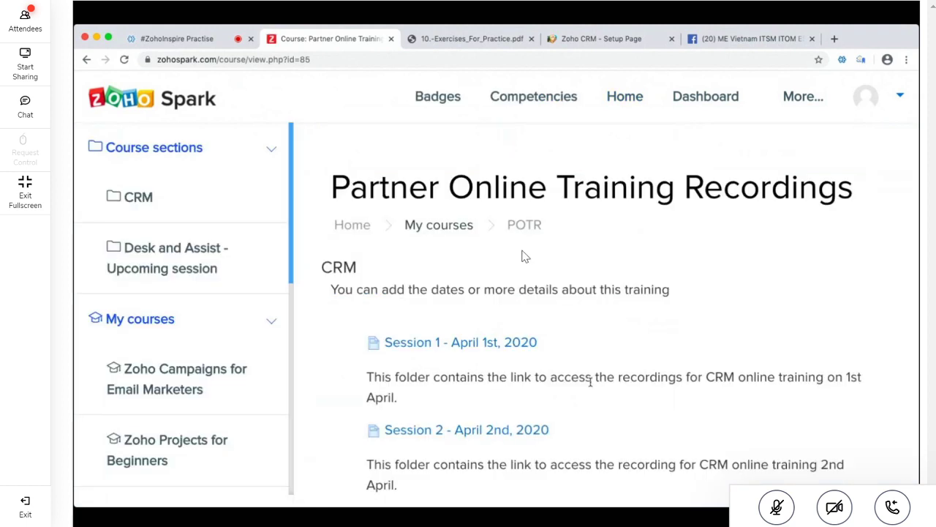
{"action": "scroll", "coordinate": [523, 256], "scroll_direction": "down", "scroll_amount": 3}
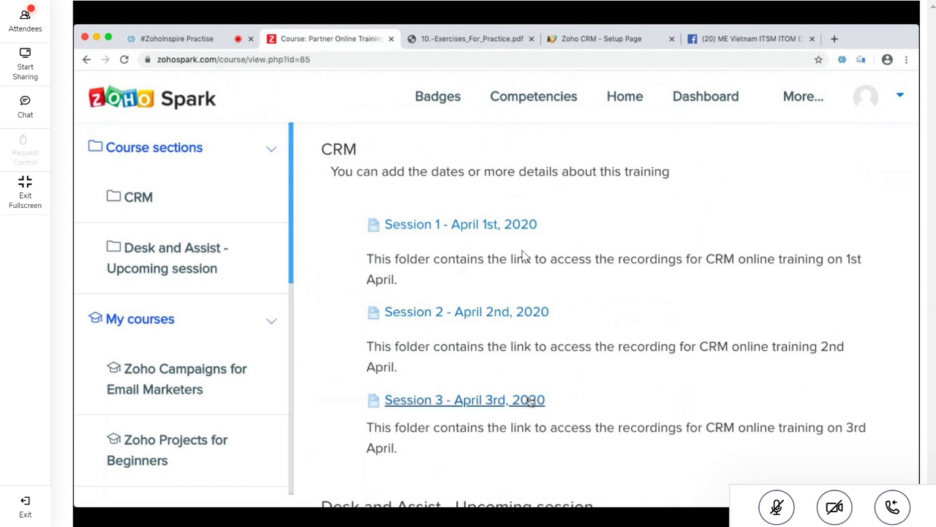
{"action": "scroll", "coordinate": [688, 385], "scroll_direction": "down", "scroll_amount": 1}
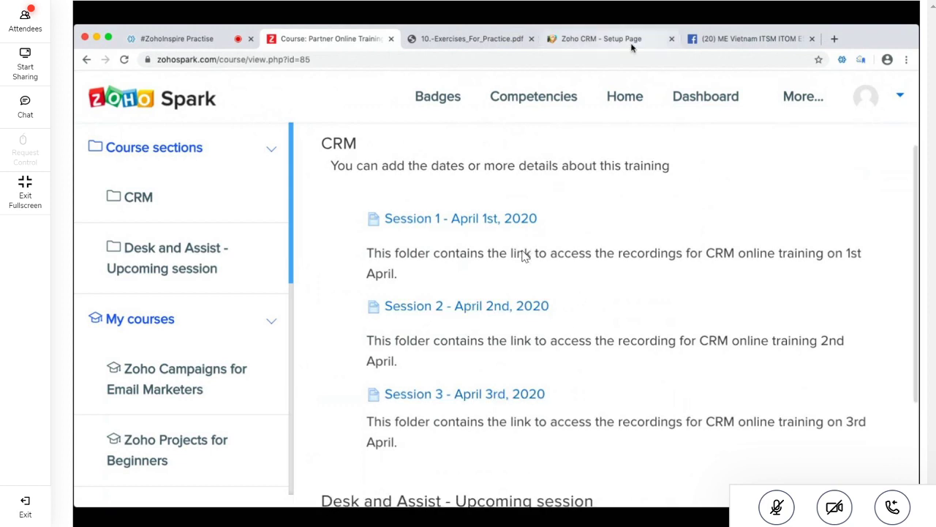
{"action": "scroll", "coordinate": [672, 306], "scroll_direction": "up", "scroll_amount": 1}
{"action": "scroll", "coordinate": [671, 306], "scroll_direction": "down", "scroll_amount": 3}
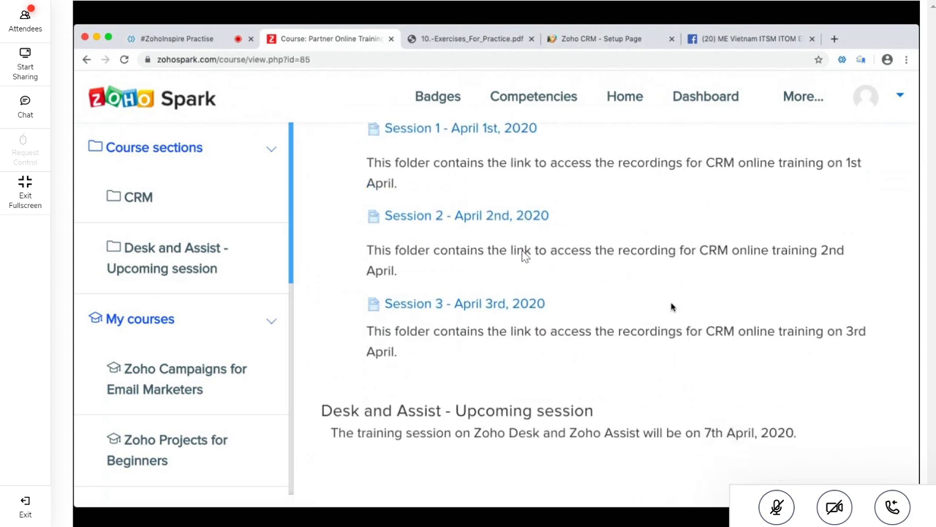
{"action": "scroll", "coordinate": [673, 356], "scroll_direction": "up", "scroll_amount": 3}
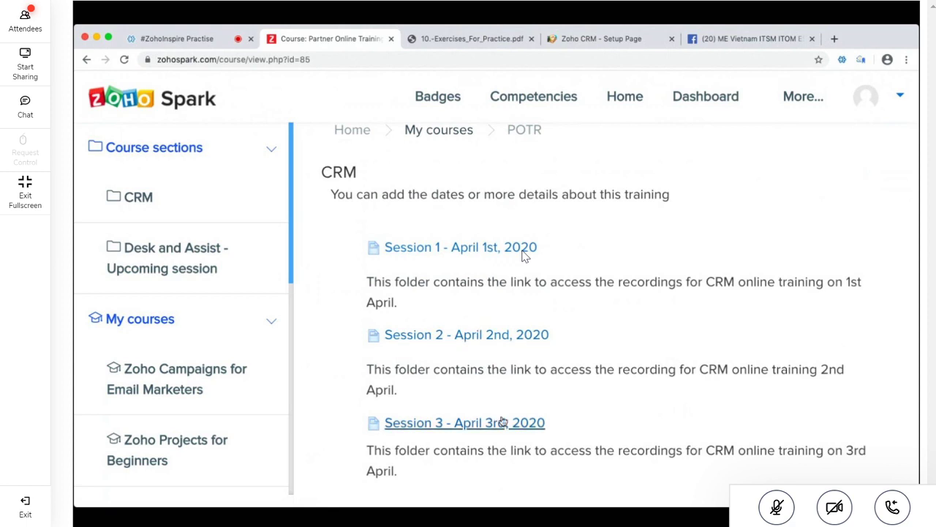
{"action": "triple_click", "coordinate": [510, 447]}
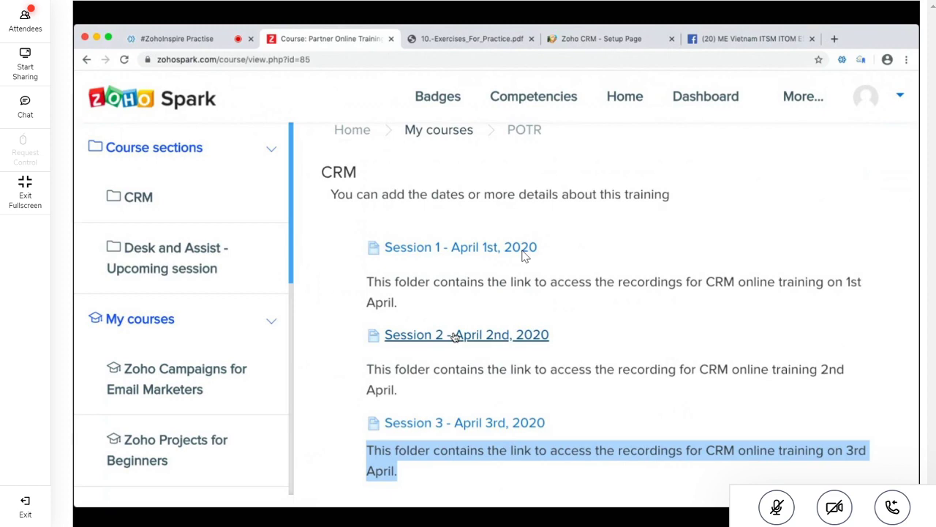
{"action": "left_click", "coordinate": [460, 38]}
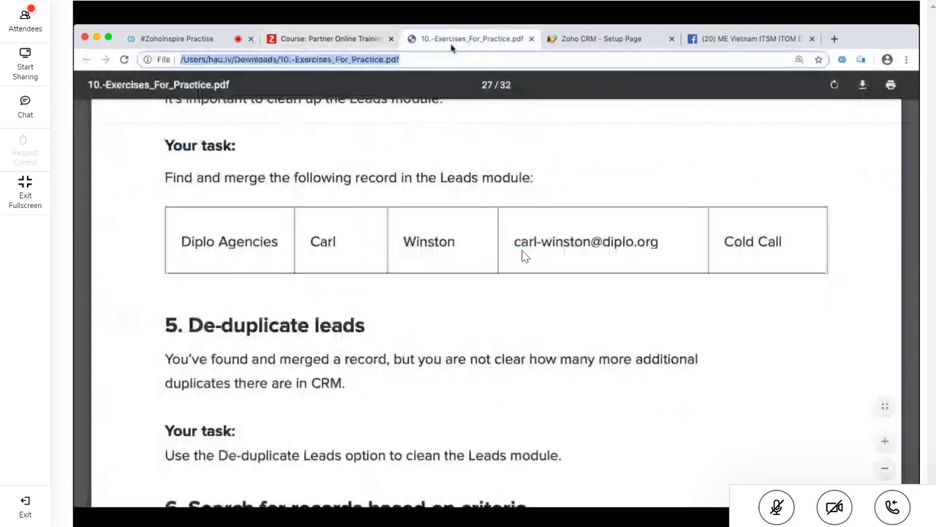
{"action": "scroll", "coordinate": [454, 340], "scroll_direction": "up", "scroll_amount": 2}
{"action": "scroll", "coordinate": [455, 339], "scroll_direction": "up", "scroll_amount": 1}
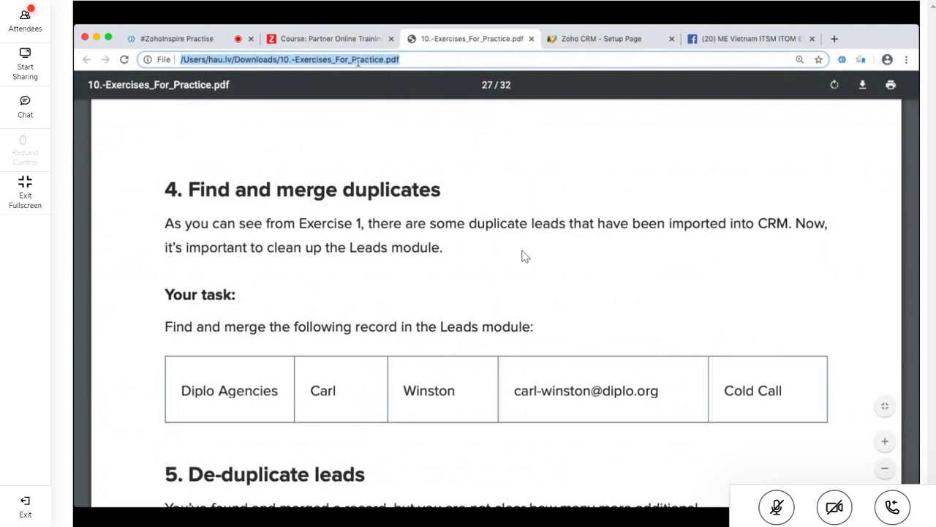
{"action": "left_click", "coordinate": [345, 42]}
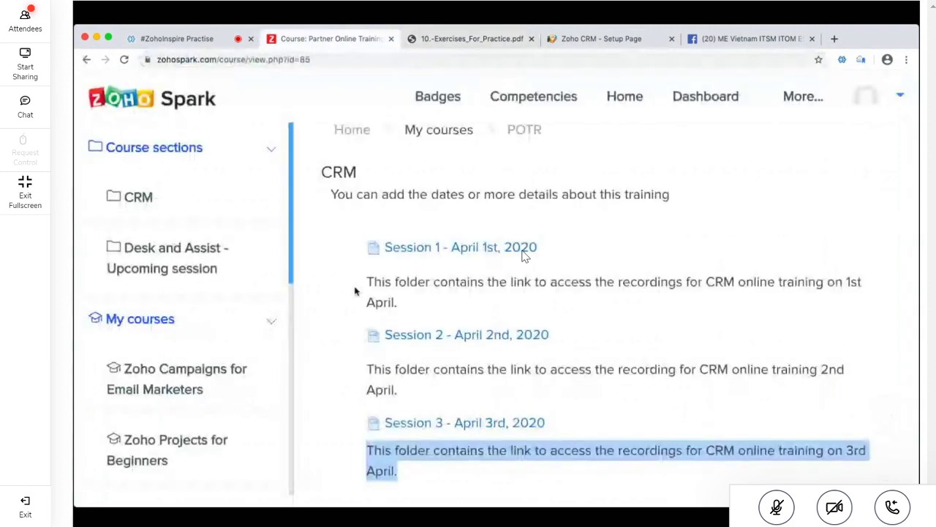
{"action": "triple_click", "coordinate": [546, 285]}
{"action": "scroll", "coordinate": [546, 285], "scroll_direction": "up", "scroll_amount": 3}
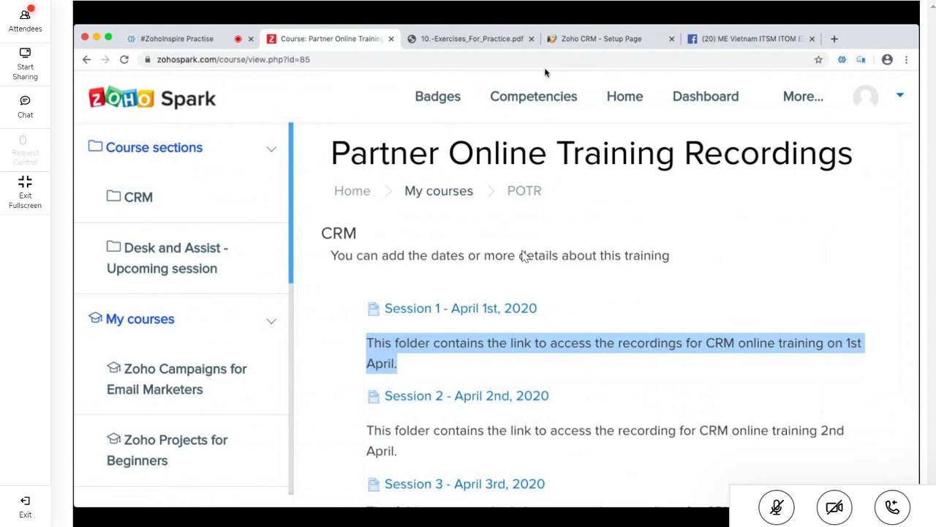
{"action": "left_click", "coordinate": [480, 38]}
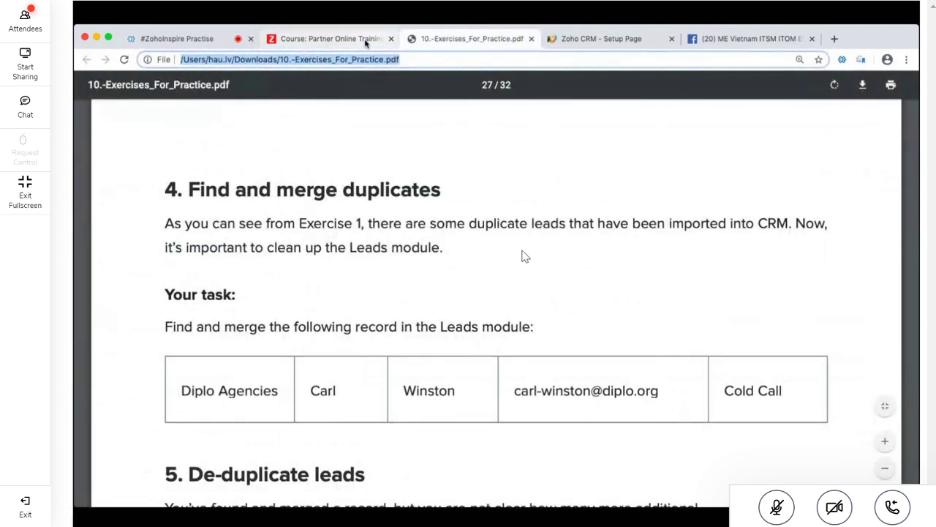
{"action": "left_click", "coordinate": [366, 39]}
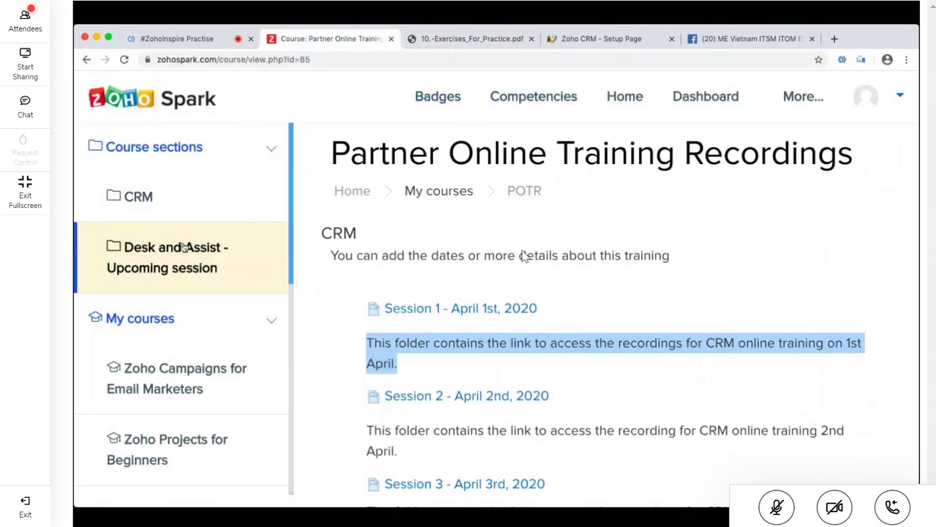
Scroll the left sidebar and collapse the Course sections list
{"action": "scroll", "coordinate": [190, 247], "scroll_direction": "down", "scroll_amount": 2}
{"action": "scroll", "coordinate": [183, 249], "scroll_direction": "down", "scroll_amount": 3}
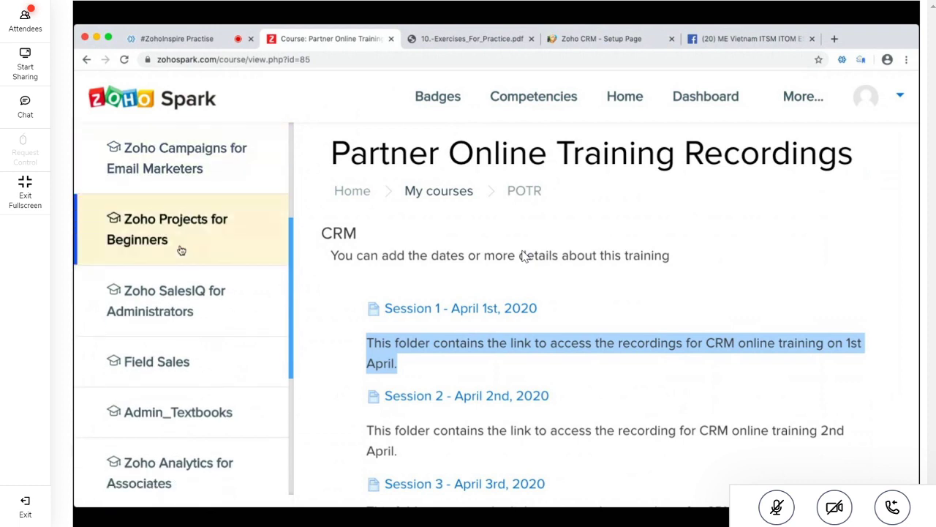
{"action": "scroll", "coordinate": [176, 276], "scroll_direction": "down", "scroll_amount": 5}
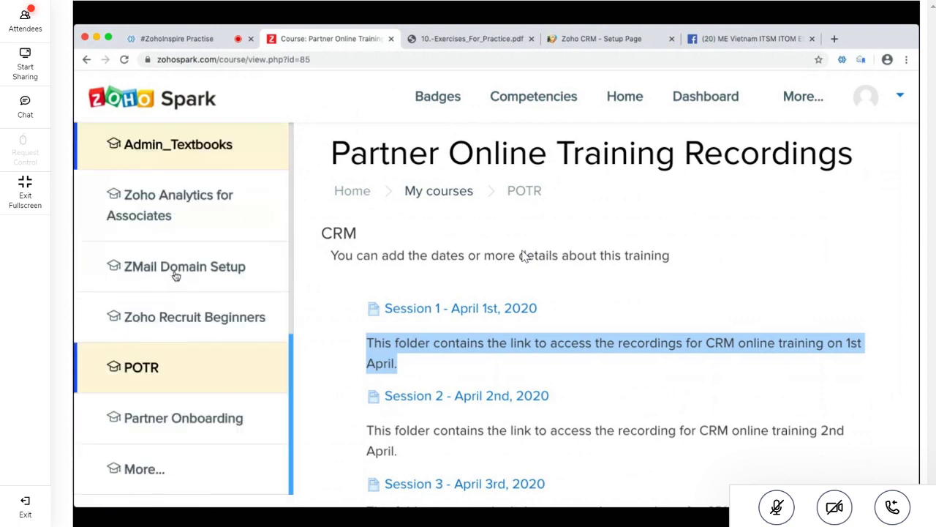
{"action": "scroll", "coordinate": [175, 275], "scroll_direction": "up", "scroll_amount": 3}
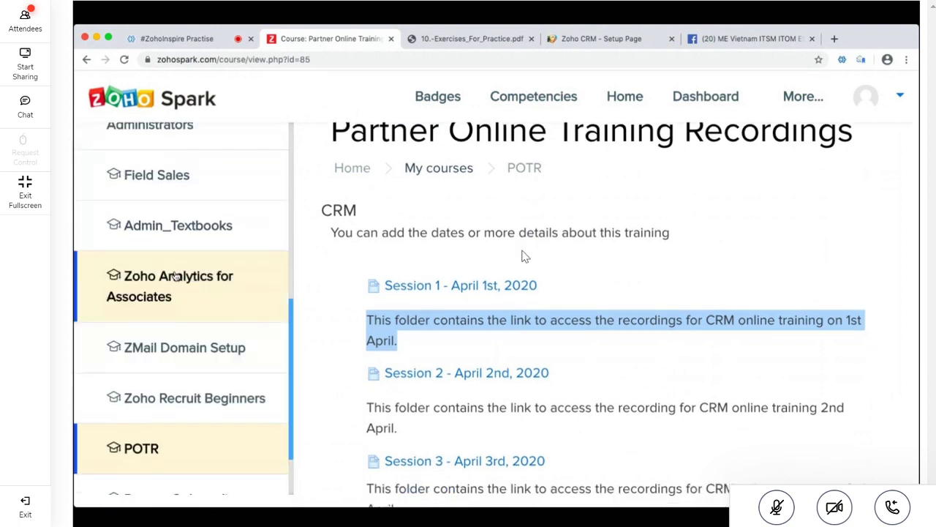
{"action": "scroll", "coordinate": [176, 275], "scroll_direction": "up", "scroll_amount": 4}
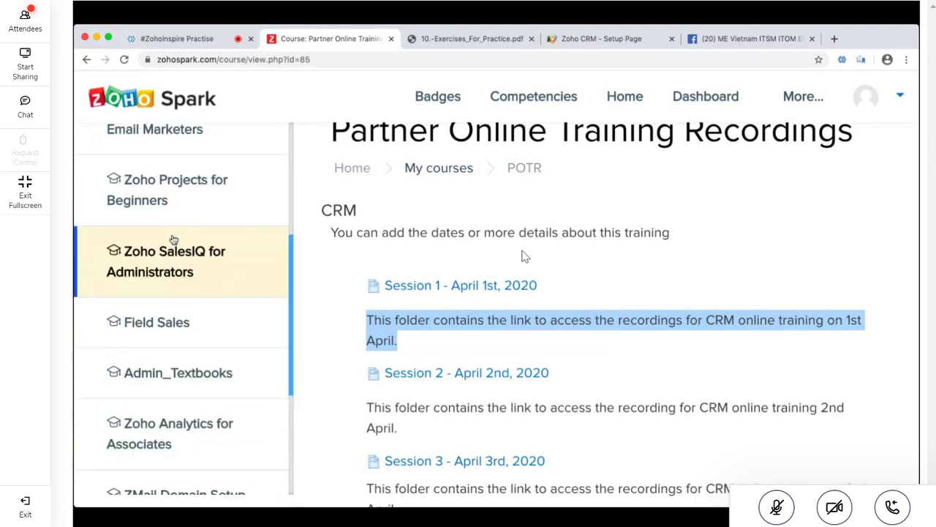
{"action": "scroll", "coordinate": [174, 240], "scroll_direction": "up", "scroll_amount": 5}
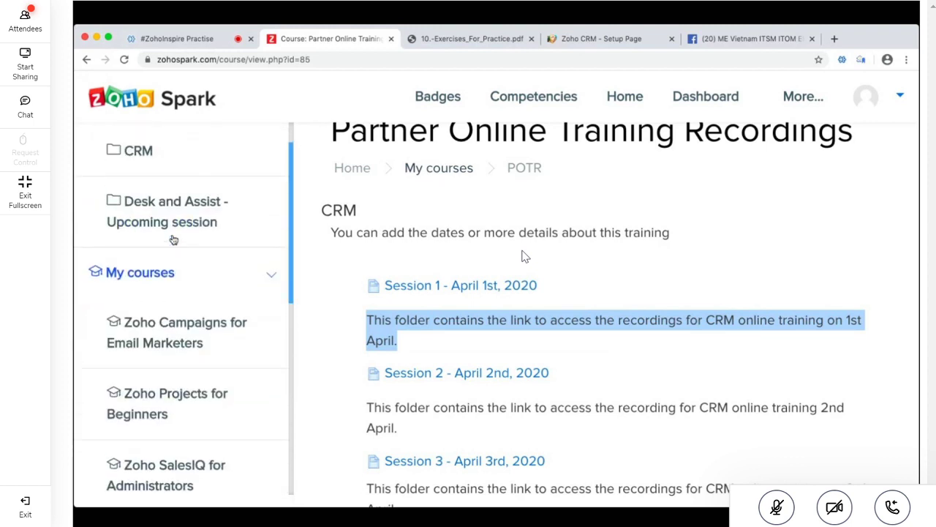
{"action": "scroll", "coordinate": [173, 240], "scroll_direction": "up", "scroll_amount": 1}
{"action": "left_click", "coordinate": [157, 148]}
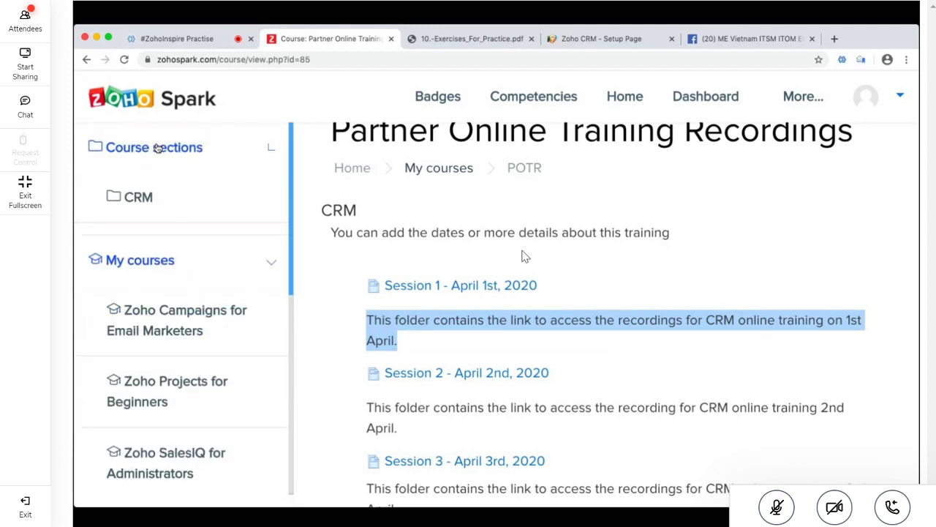
Open the Dashboard course overview through More... under My courses
{"action": "scroll", "coordinate": [203, 215], "scroll_direction": "down", "scroll_amount": 3}
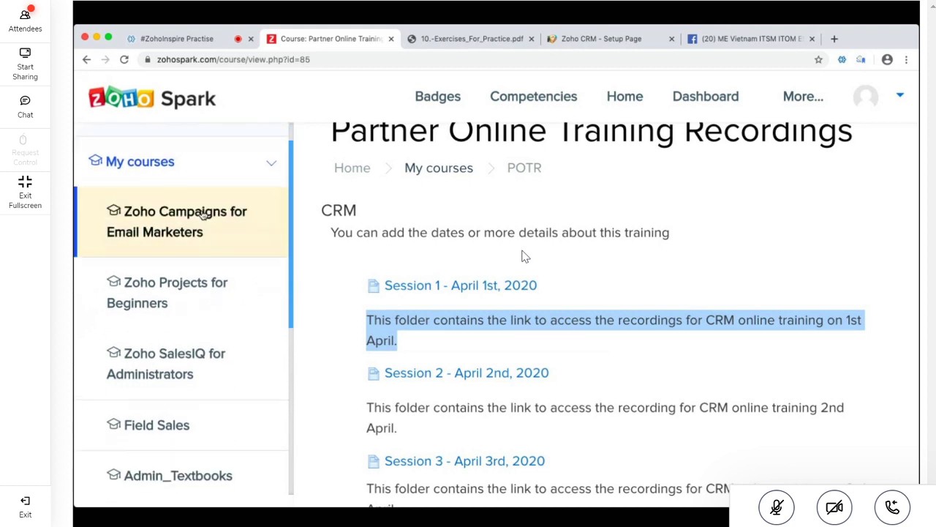
{"action": "scroll", "coordinate": [203, 214], "scroll_direction": "down", "scroll_amount": 4}
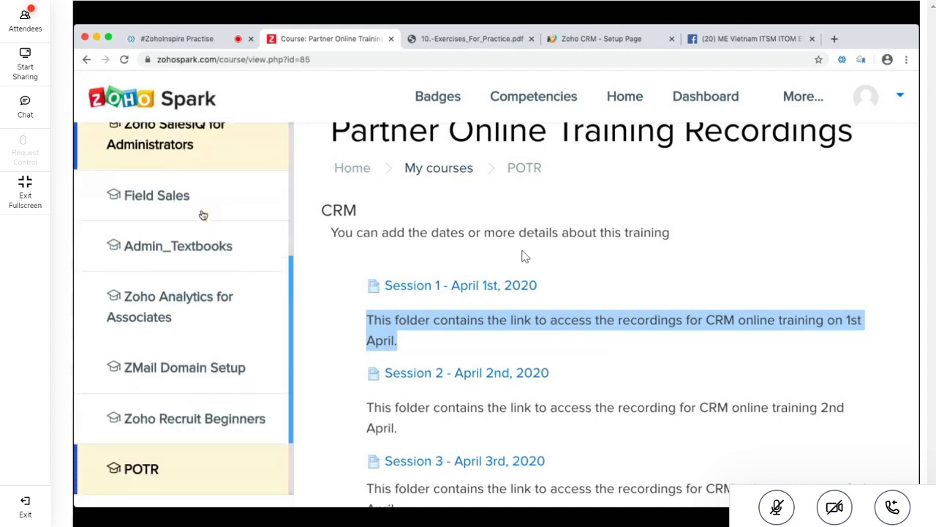
{"action": "scroll", "coordinate": [204, 214], "scroll_direction": "up", "scroll_amount": 3}
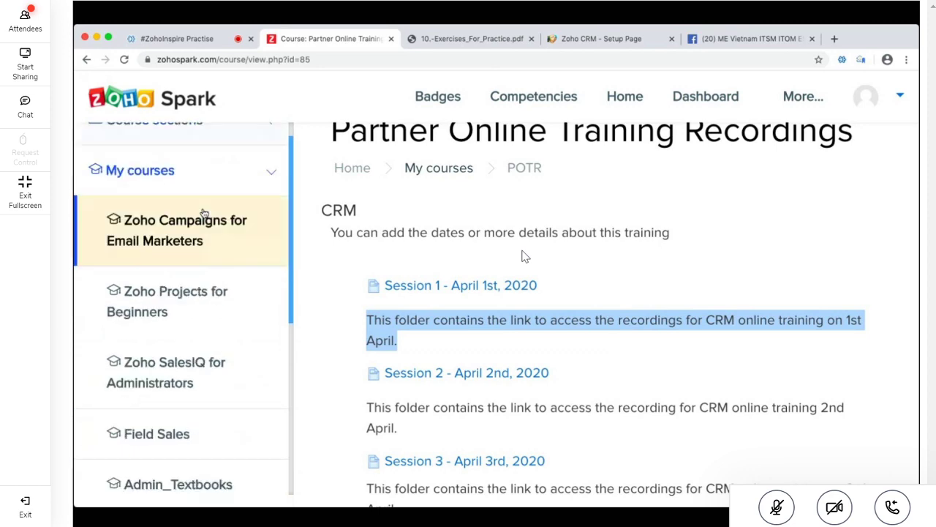
{"action": "scroll", "coordinate": [202, 212], "scroll_direction": "down", "scroll_amount": 3}
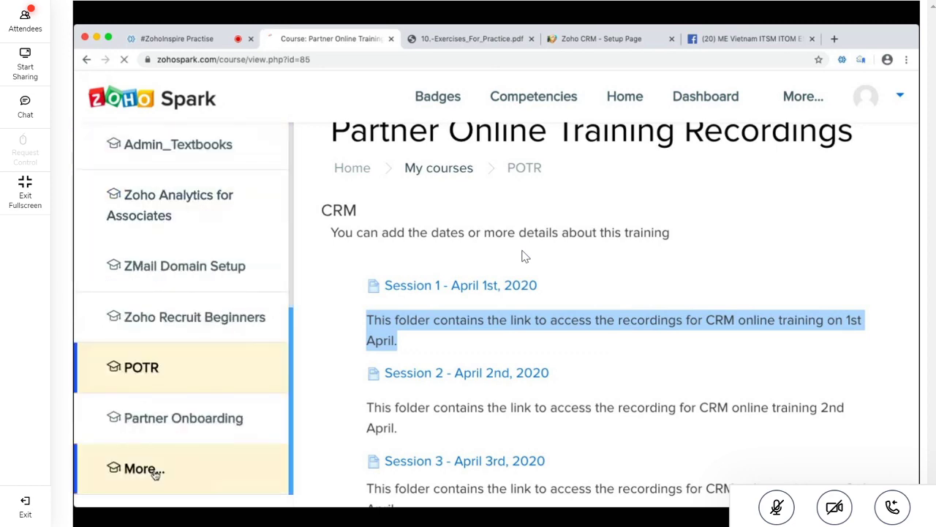
{"action": "left_click", "coordinate": [214, 381]}
{"action": "scroll", "coordinate": [220, 372], "scroll_direction": "down", "scroll_amount": 3}
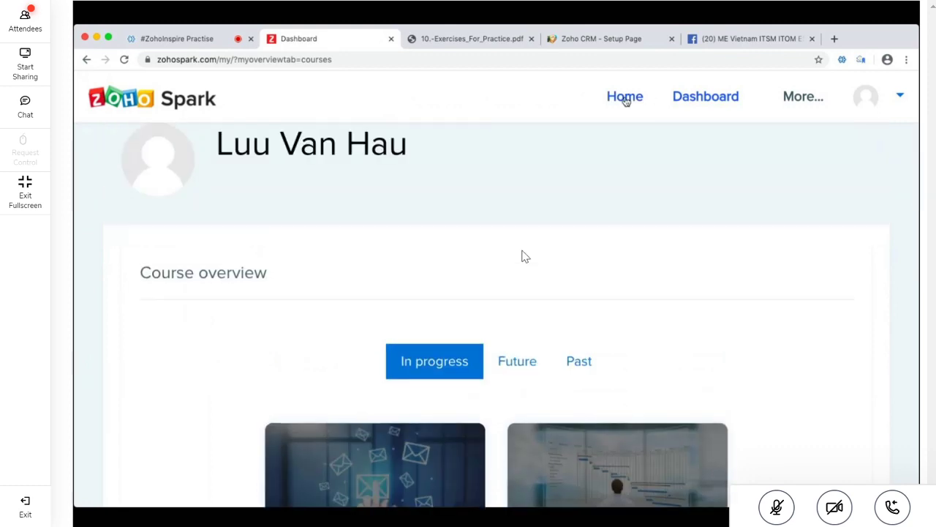
From the Zoho Spark home page, open the Zoho CRM for Administrators course card
{"action": "left_click", "coordinate": [624, 97]}
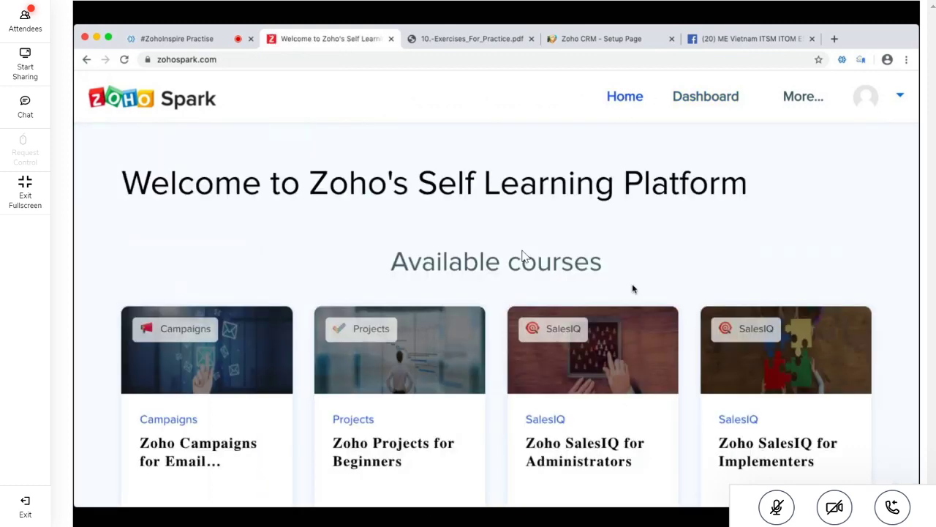
{"action": "scroll", "coordinate": [632, 284], "scroll_direction": "down", "scroll_amount": 6}
{"action": "left_click", "coordinate": [595, 316]}
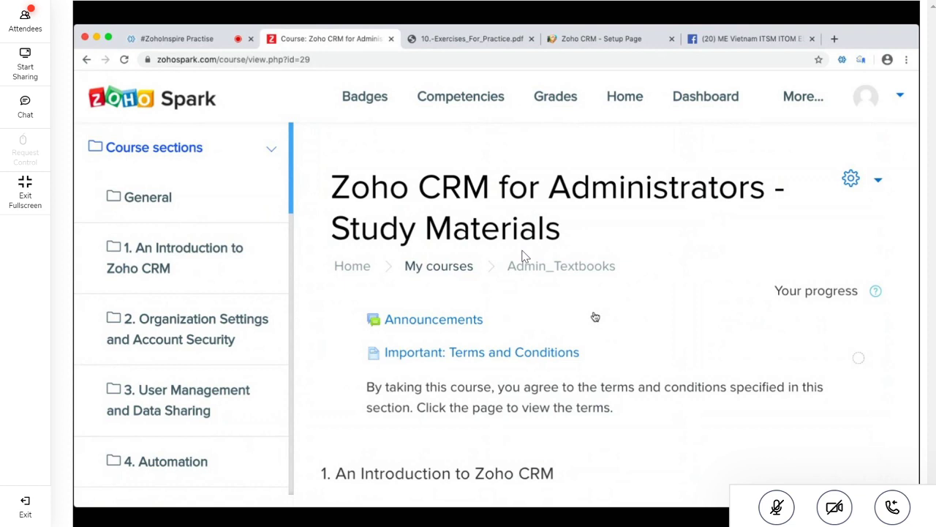
Scroll the course page down through its sections to Practice Exercises
{"action": "scroll", "coordinate": [523, 255], "scroll_direction": "down", "scroll_amount": 2}
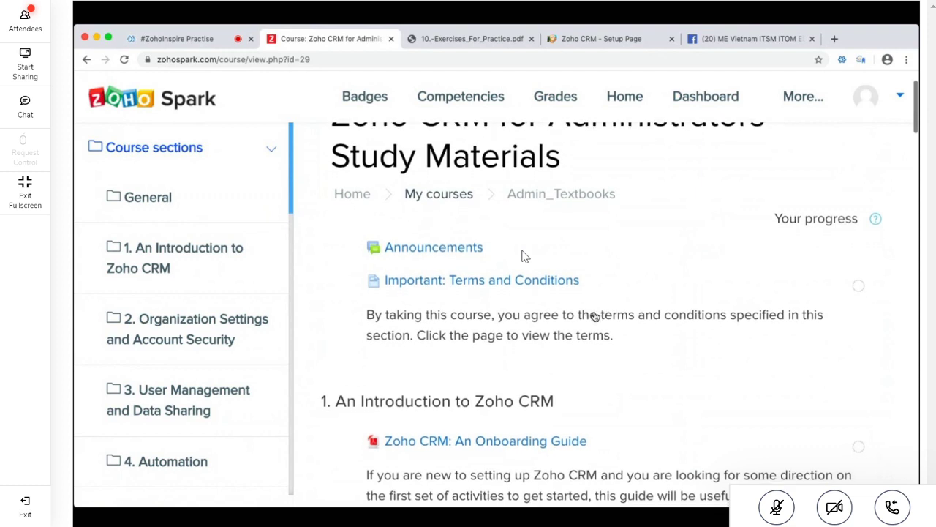
{"action": "scroll", "coordinate": [523, 255], "scroll_direction": "down", "scroll_amount": 1}
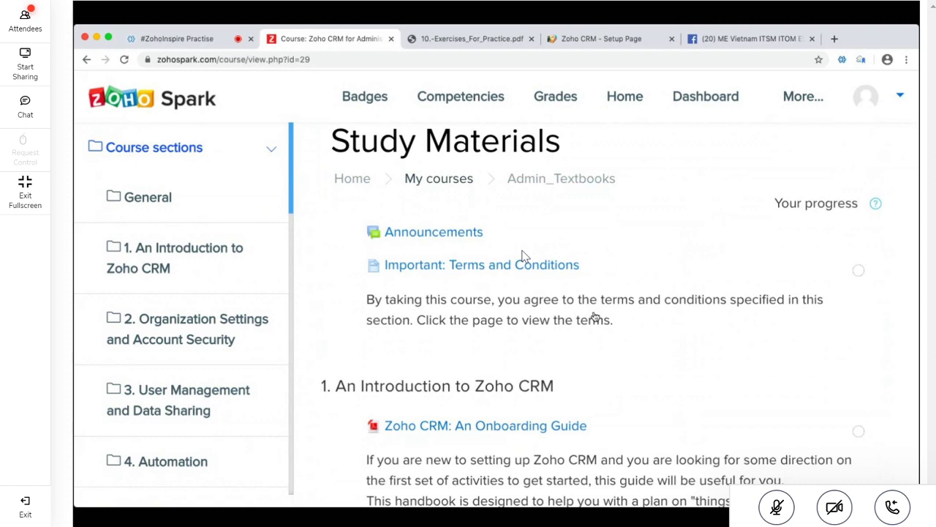
{"action": "scroll", "coordinate": [523, 255], "scroll_direction": "down", "scroll_amount": 2}
{"action": "scroll", "coordinate": [523, 255], "scroll_direction": "down", "scroll_amount": 5}
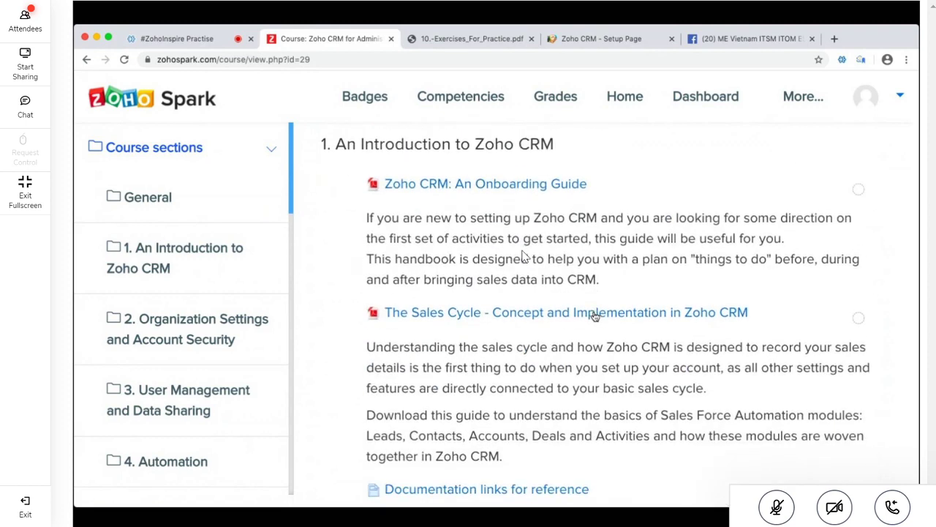
{"action": "scroll", "coordinate": [523, 256], "scroll_direction": "down", "scroll_amount": 4}
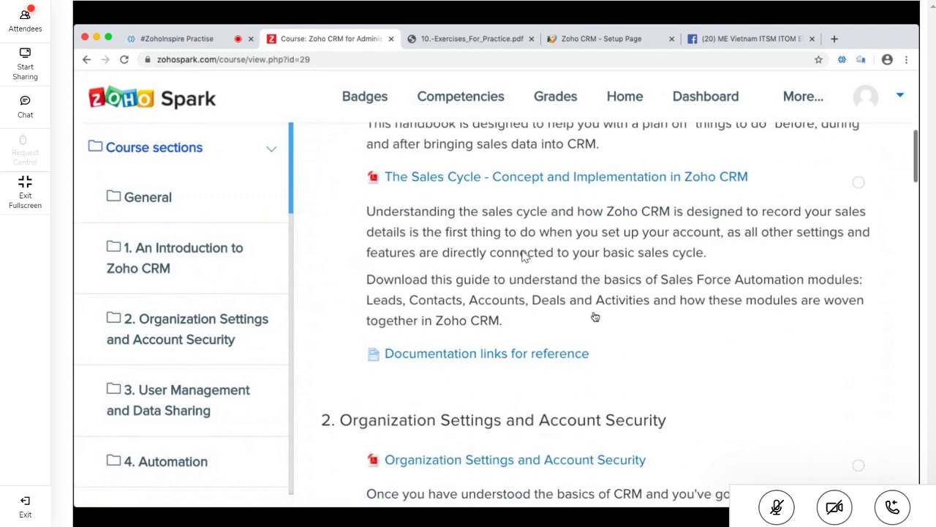
{"action": "scroll", "coordinate": [523, 255], "scroll_direction": "down", "scroll_amount": 8}
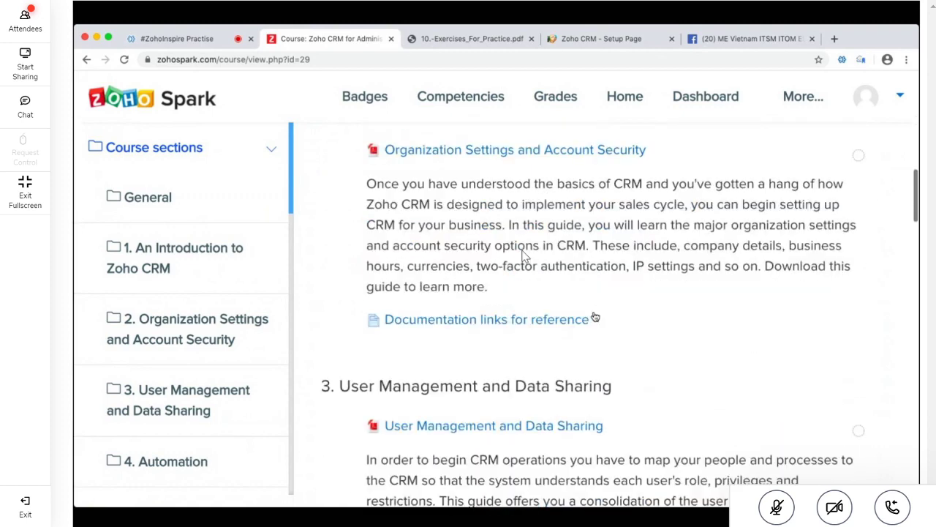
{"action": "scroll", "coordinate": [523, 255], "scroll_direction": "down", "scroll_amount": 15}
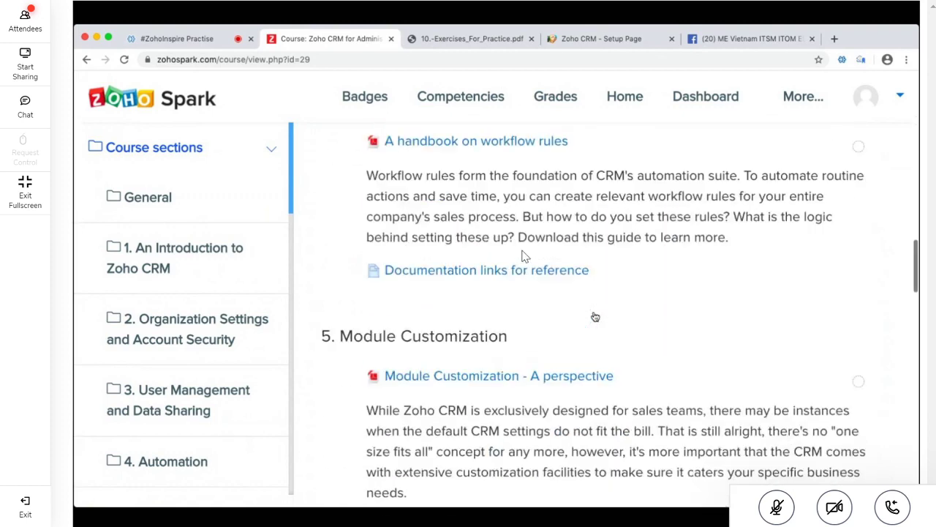
{"action": "scroll", "coordinate": [523, 256], "scroll_direction": "down", "scroll_amount": 17}
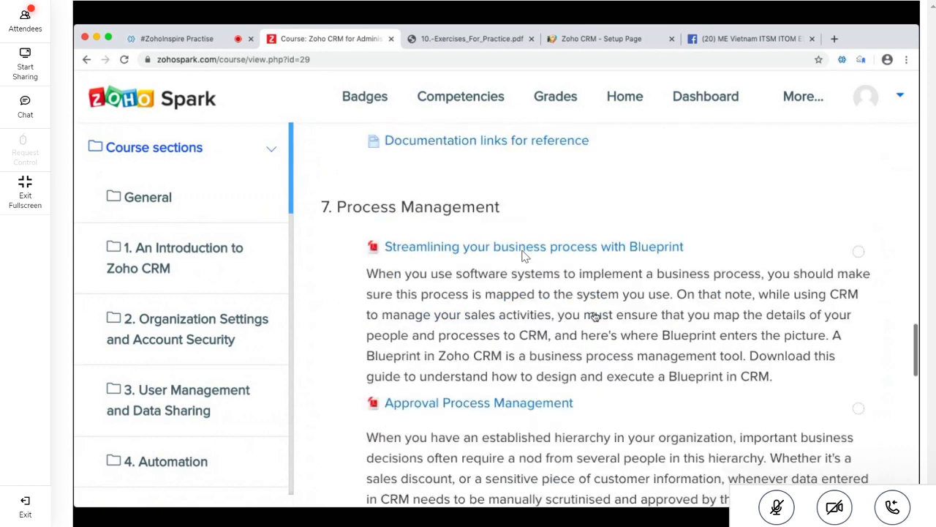
{"action": "scroll", "coordinate": [523, 256], "scroll_direction": "down", "scroll_amount": 17}
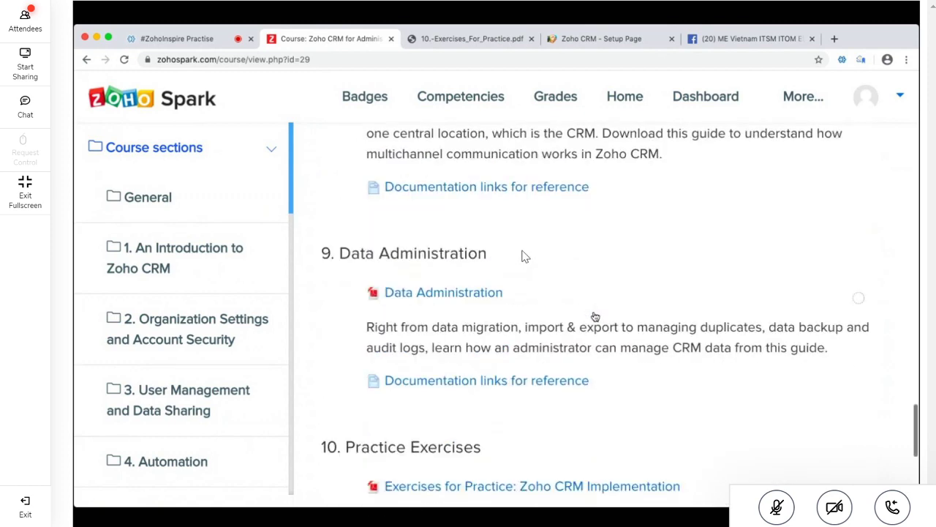
{"action": "scroll", "coordinate": [523, 255], "scroll_direction": "down", "scroll_amount": 1}
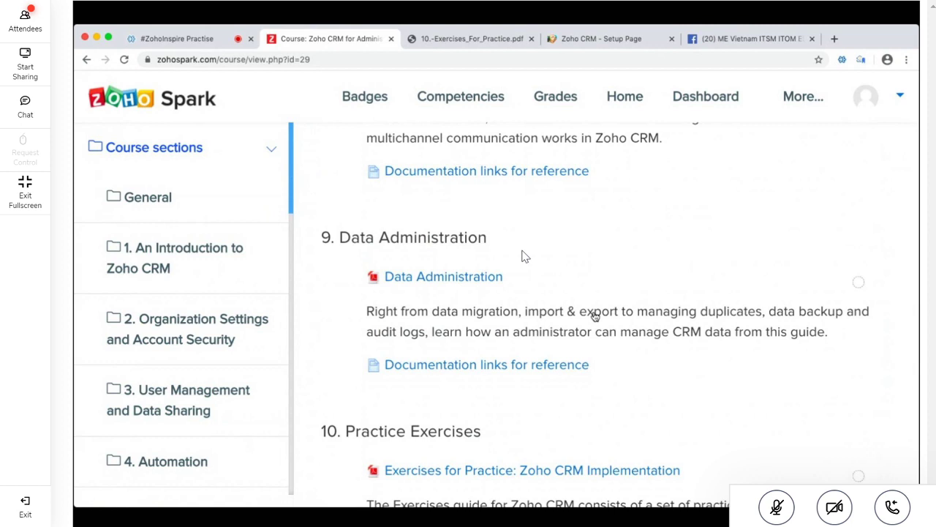
{"action": "scroll", "coordinate": [523, 255], "scroll_direction": "down", "scroll_amount": 3}
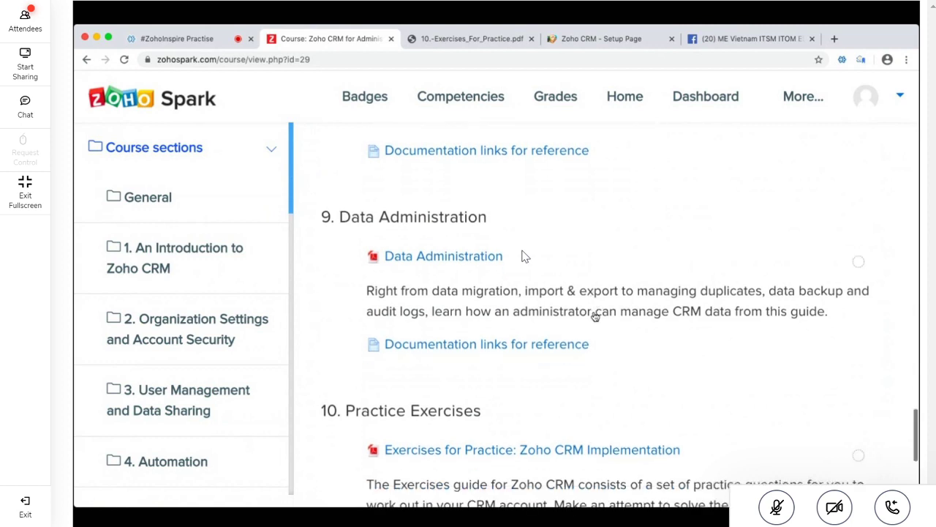
{"action": "scroll", "coordinate": [523, 256], "scroll_direction": "down", "scroll_amount": 3}
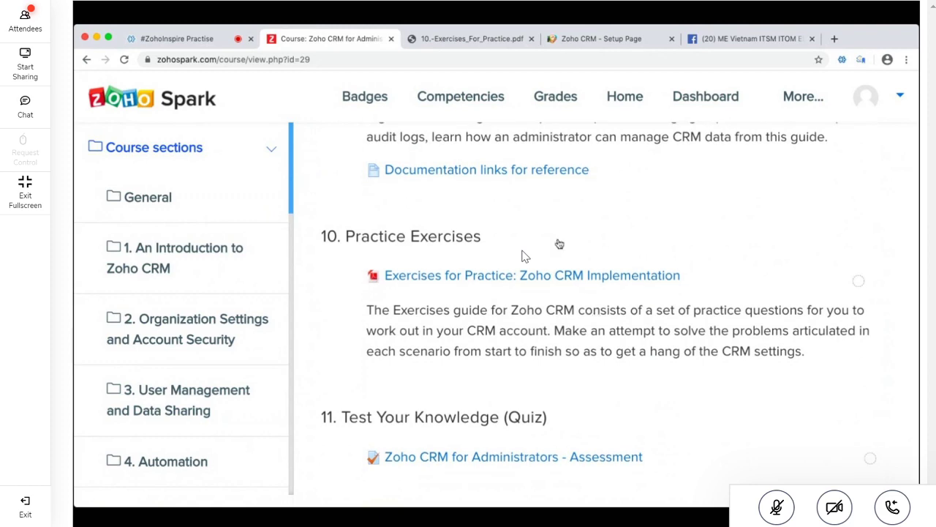
Glance at the exercises PDF, select the Practice Exercises description, then go to the meeting chat
{"action": "left_click", "coordinate": [469, 40]}
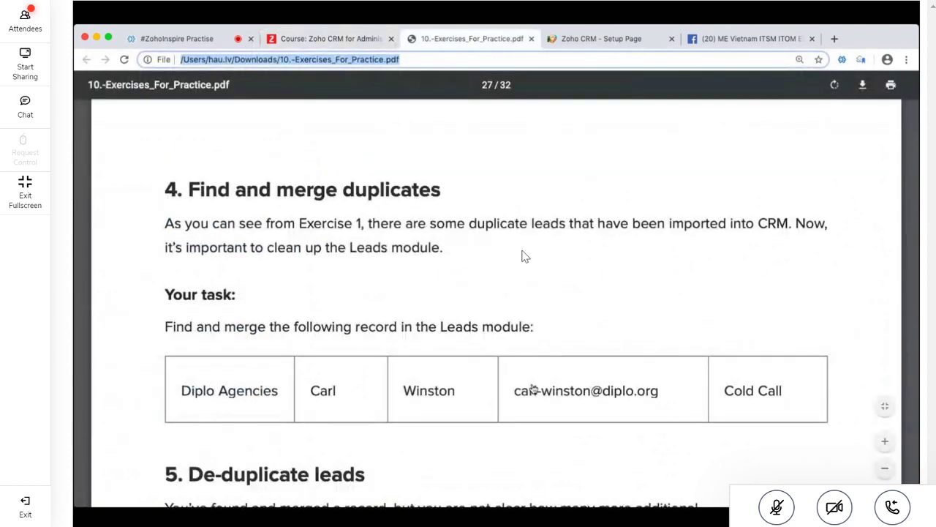
{"action": "left_click", "coordinate": [329, 41]}
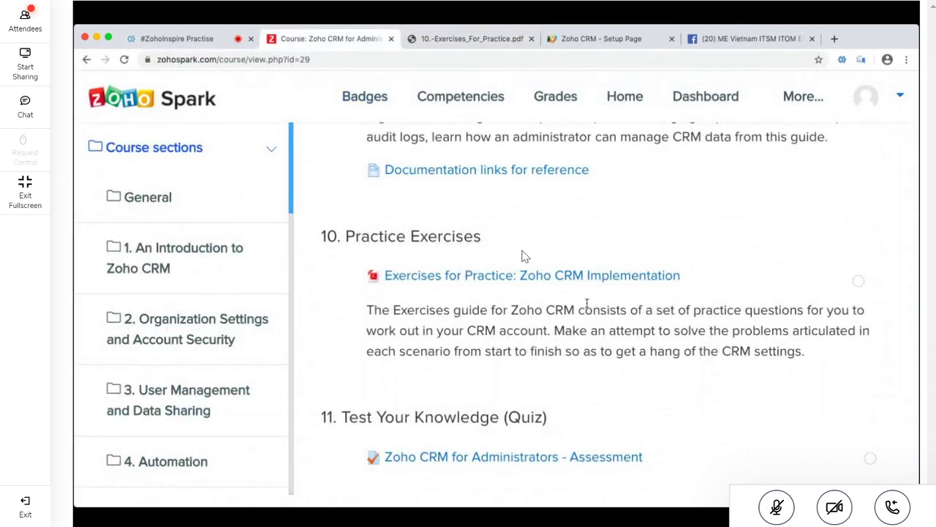
{"action": "triple_click", "coordinate": [591, 331]}
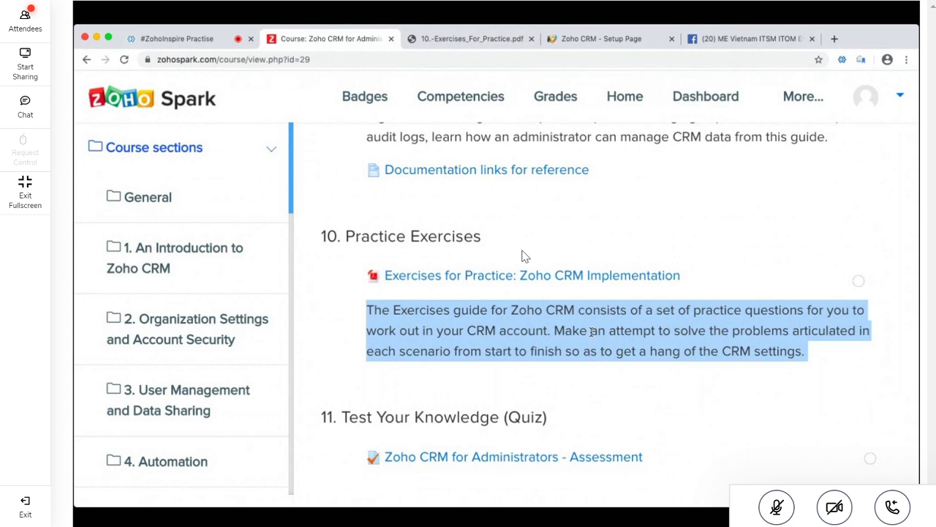
{"action": "left_click", "coordinate": [641, 330]}
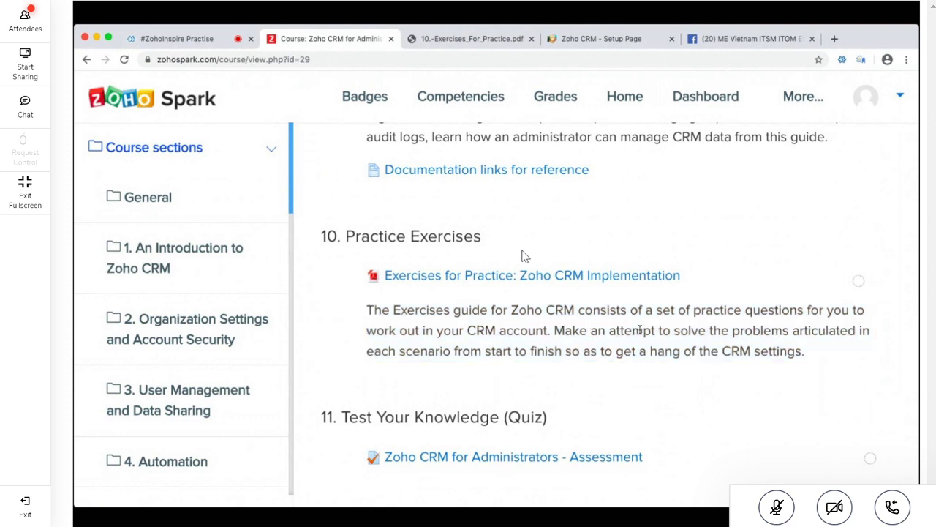
{"action": "scroll", "coordinate": [640, 330], "scroll_direction": "down", "scroll_amount": 1}
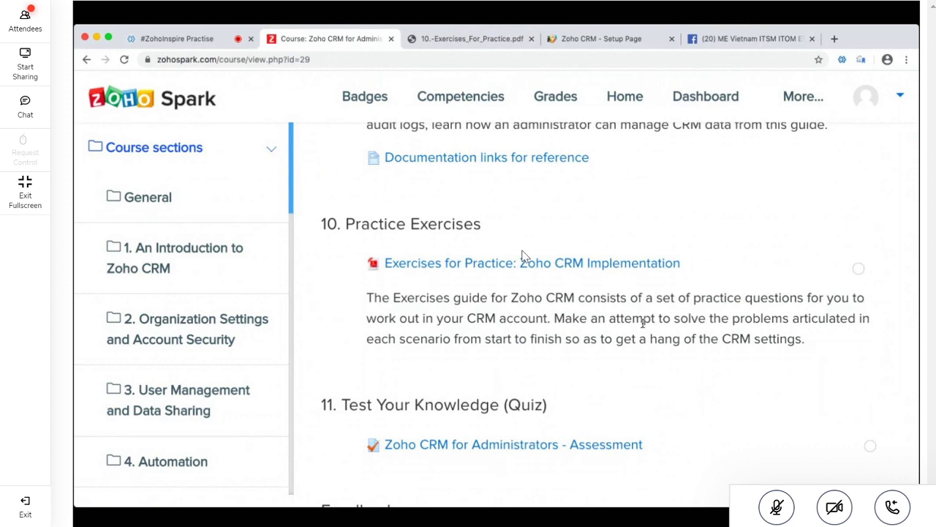
{"action": "triple_click", "coordinate": [643, 322]}
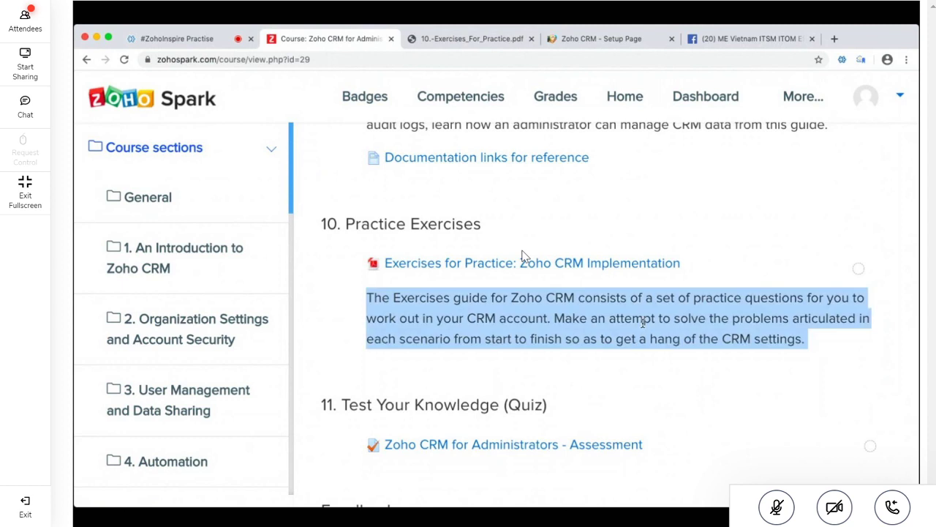
{"action": "left_click", "coordinate": [185, 49]}
{"action": "left_click", "coordinate": [196, 452]}
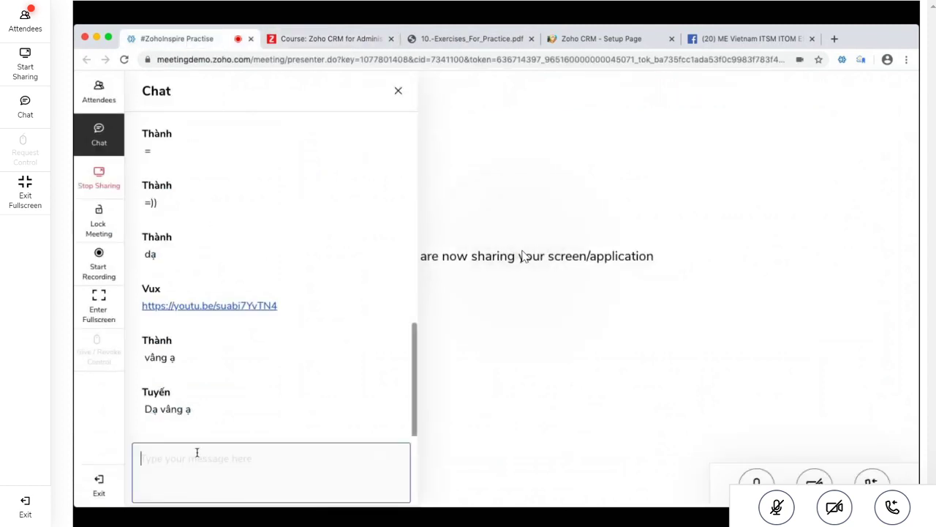
Cycle through the CRM setup, PDF and course tabs back to the meeting
{"action": "left_click", "coordinate": [615, 46]}
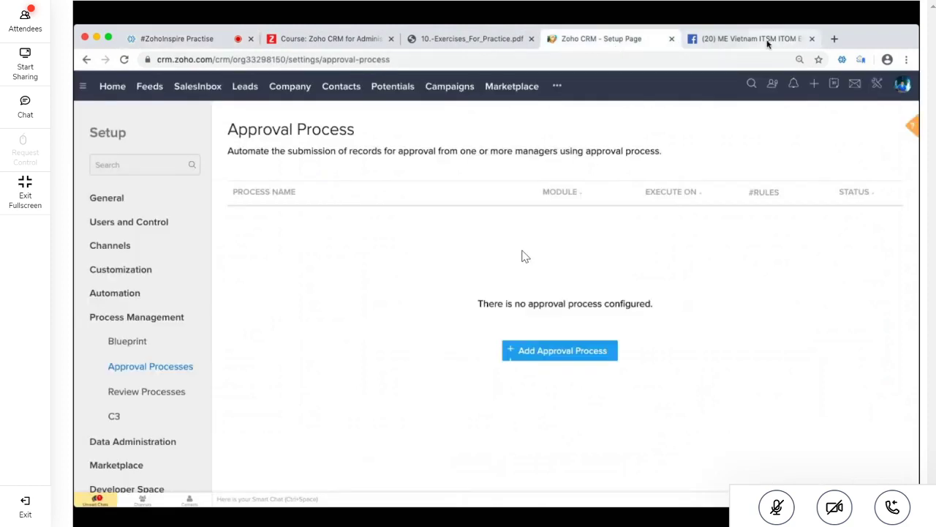
{"action": "left_click", "coordinate": [468, 39]}
{"action": "left_click", "coordinate": [320, 39]}
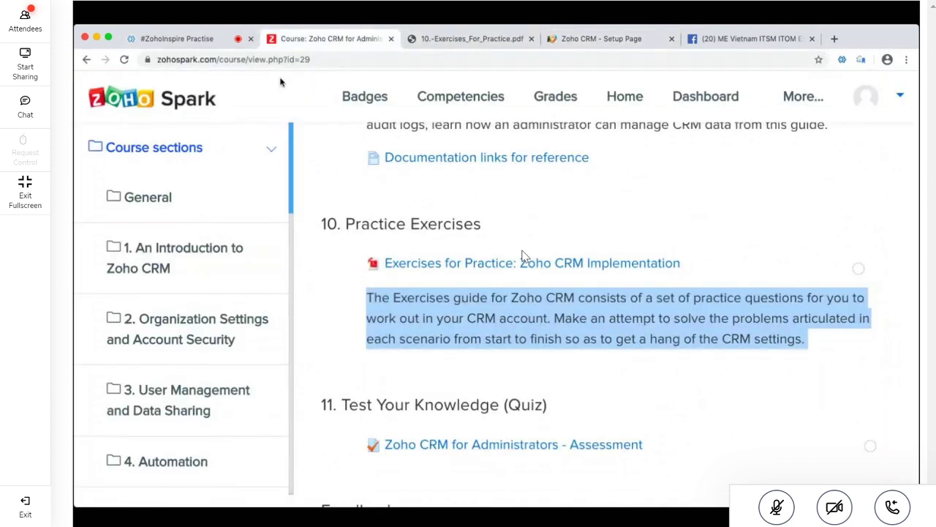
{"action": "left_click", "coordinate": [187, 39]}
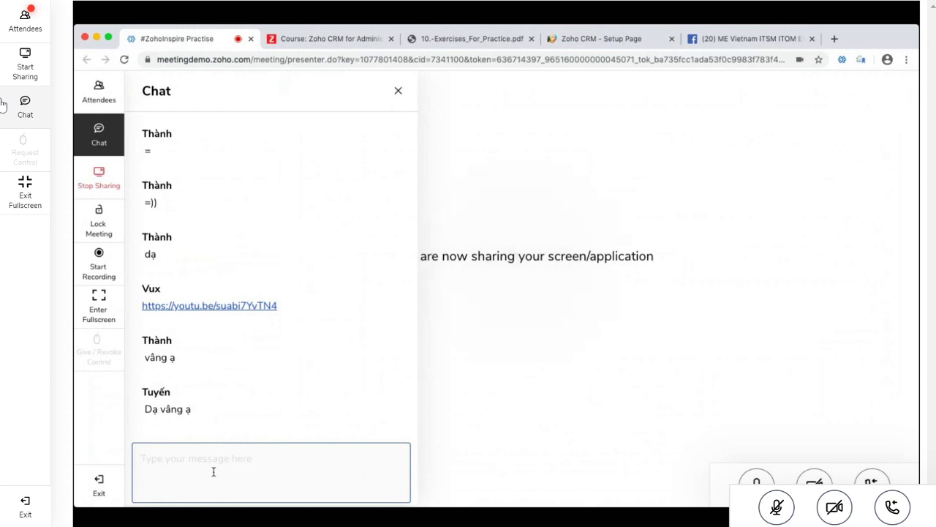
Post '1' in the meeting chat, collect replies, then close the chat panel
{"action": "left_click", "coordinate": [4, 106]}
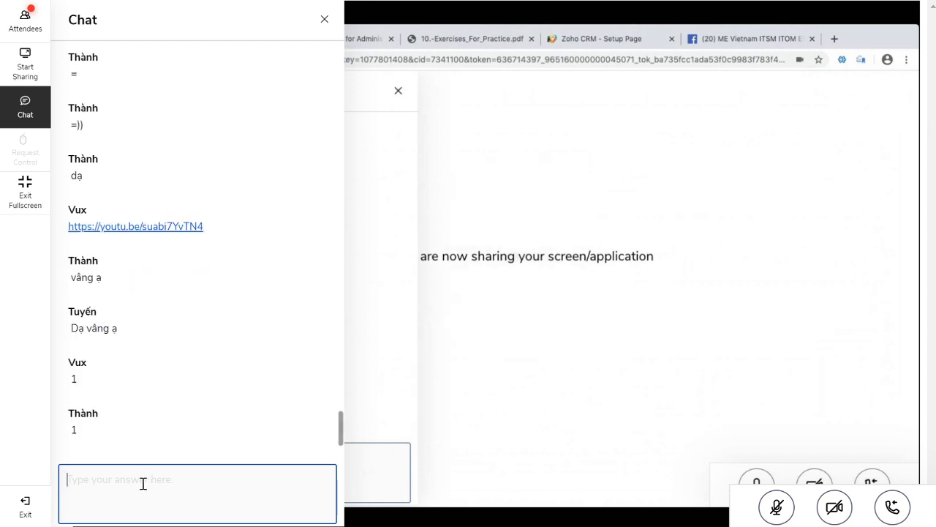
{"action": "type", "text": "1"}
{"action": "key", "text": "Return"}
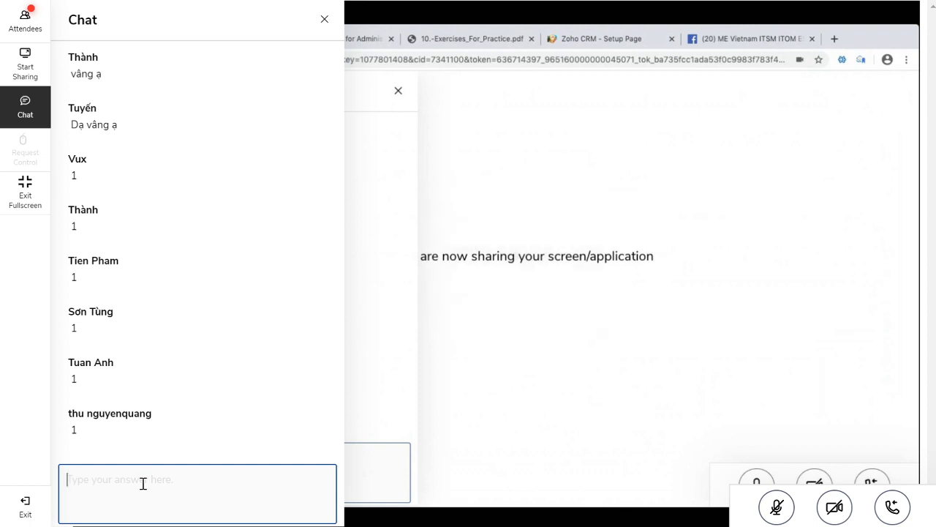
{"action": "left_click", "coordinate": [25, 100]}
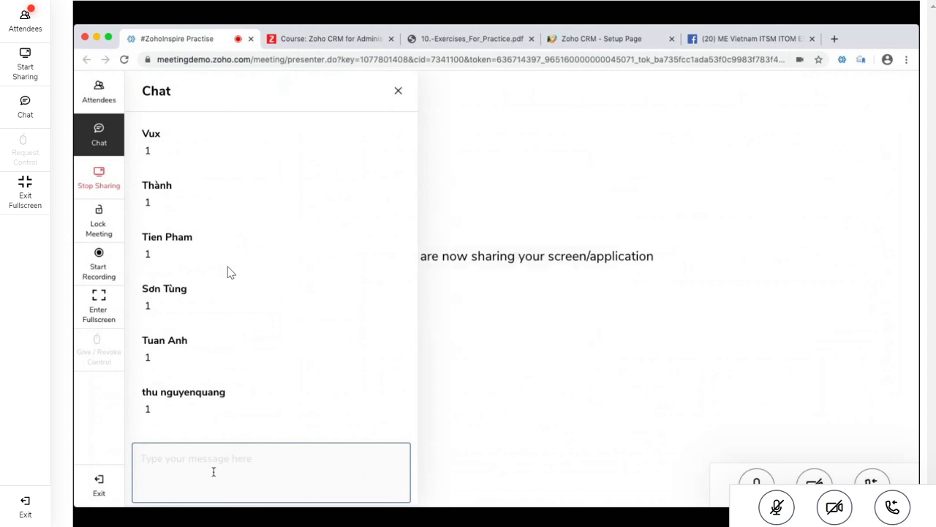
Open the Assessment quiz and highlight its 2 attempts, 40-minute limit and highest-grade grading
{"action": "left_click", "coordinate": [479, 42]}
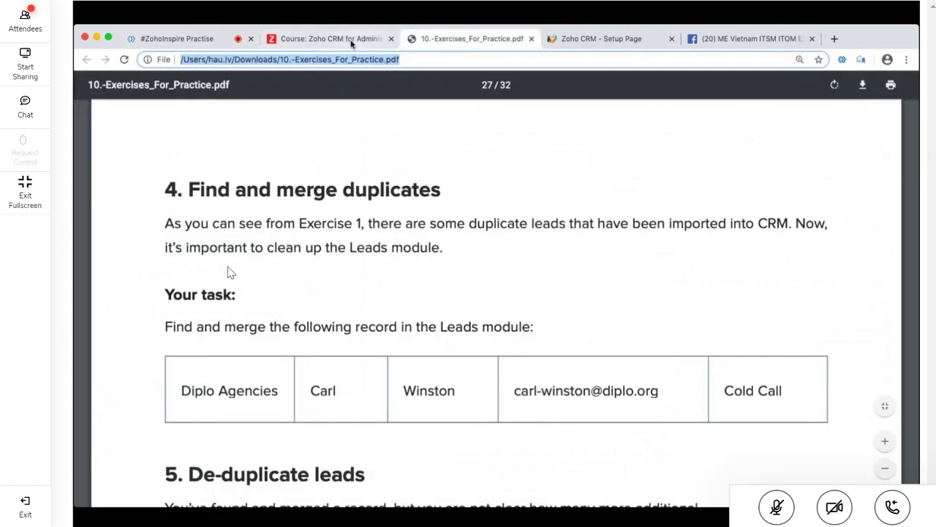
{"action": "key", "text": "ctrl+shift+Tab"}
{"action": "scroll", "coordinate": [491, 352], "scroll_direction": "down", "scroll_amount": 3}
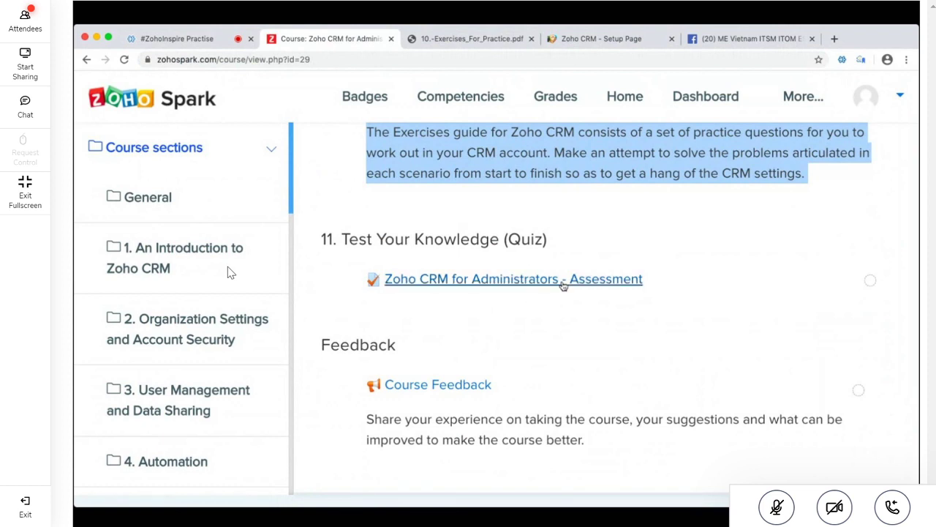
{"action": "left_click", "coordinate": [574, 284]}
{"action": "scroll", "coordinate": [758, 356], "scroll_direction": "down", "scroll_amount": 3}
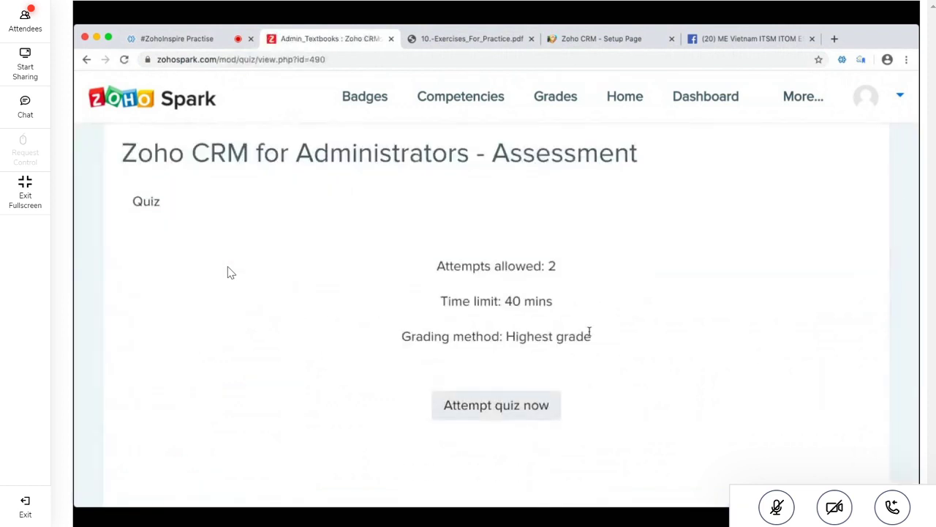
{"action": "triple_click", "coordinate": [552, 266]}
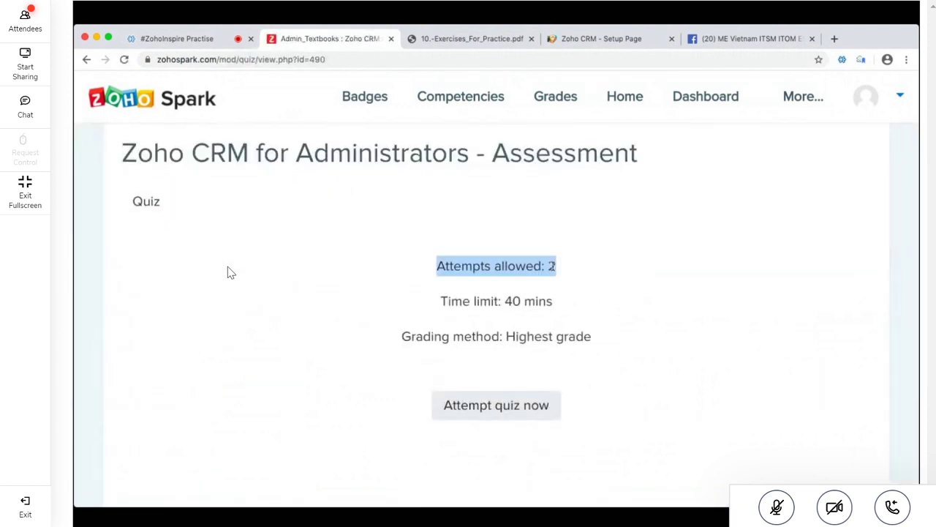
{"action": "triple_click", "coordinate": [532, 299]}
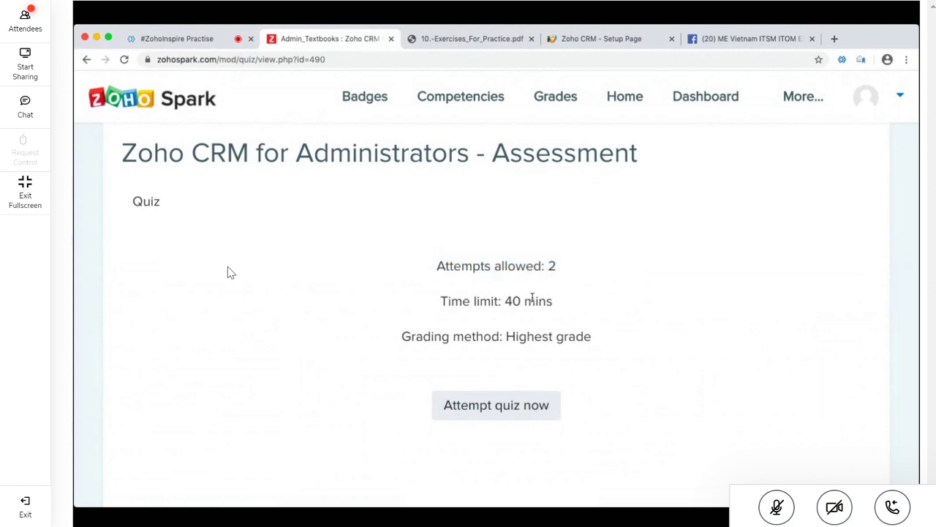
{"action": "triple_click", "coordinate": [545, 337]}
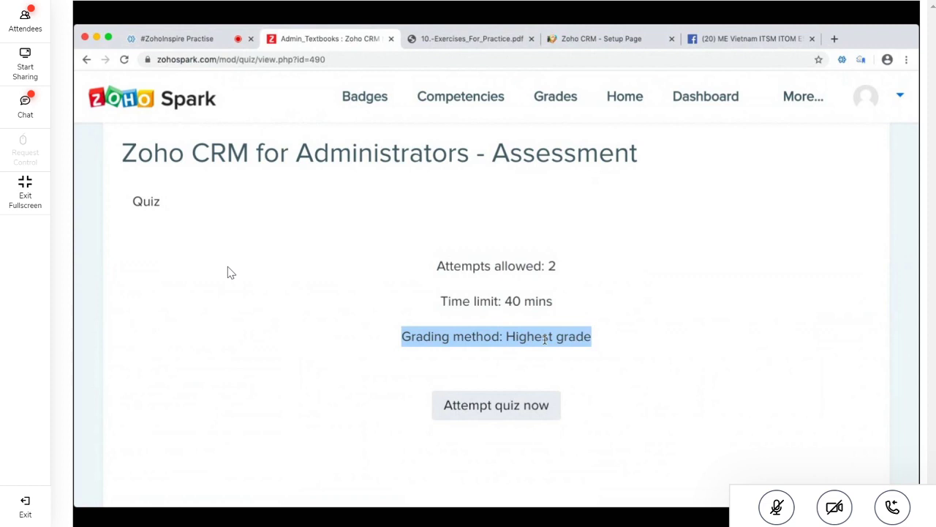
{"action": "left_click", "coordinate": [185, 43]}
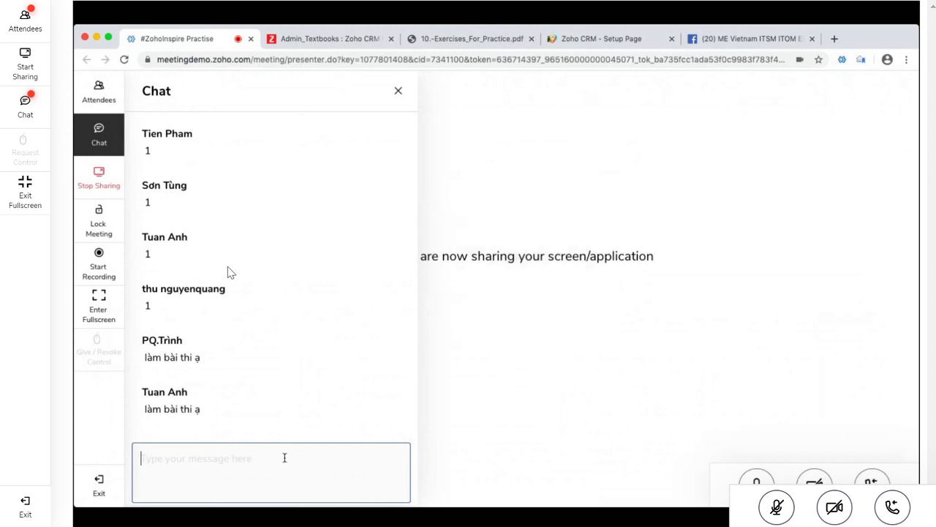
{"action": "left_click", "coordinate": [285, 458]}
{"action": "left_click", "coordinate": [98, 92]}
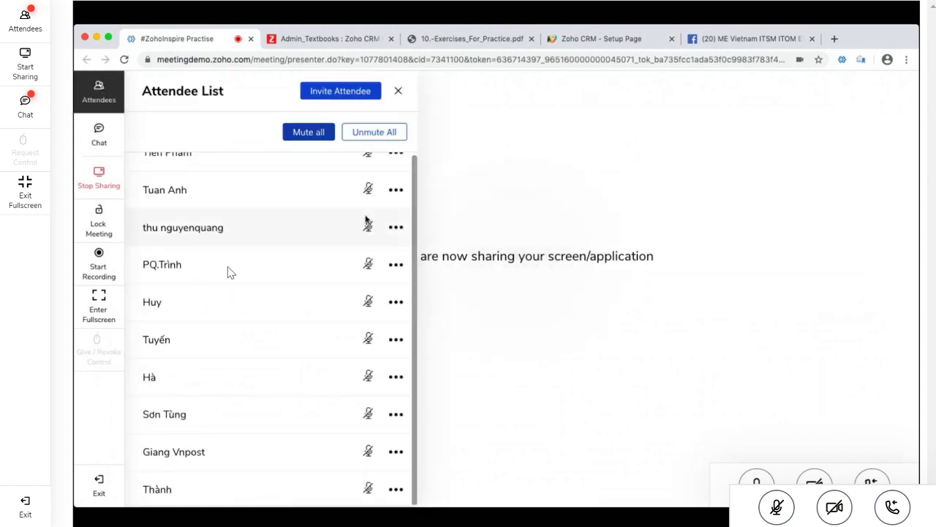
{"action": "scroll", "coordinate": [387, 173], "scroll_direction": "up", "scroll_amount": 2}
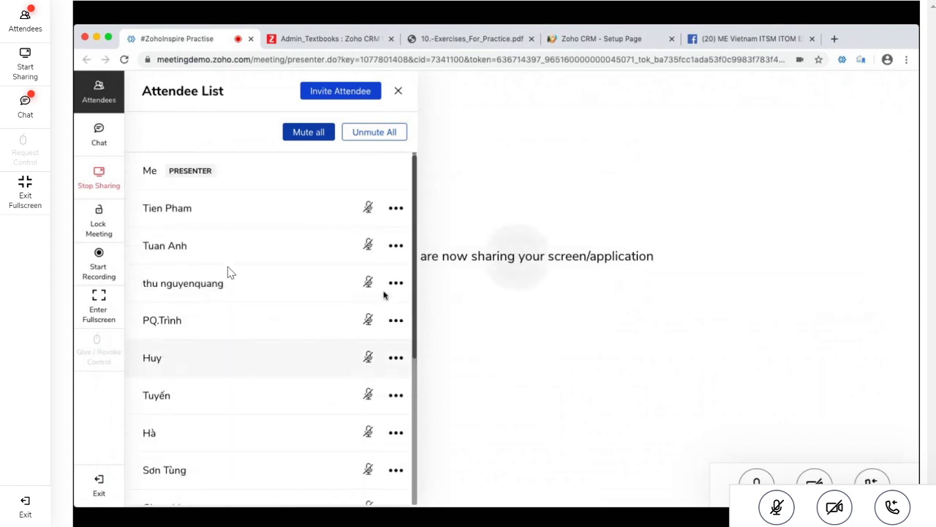
{"action": "left_click", "coordinate": [385, 133]}
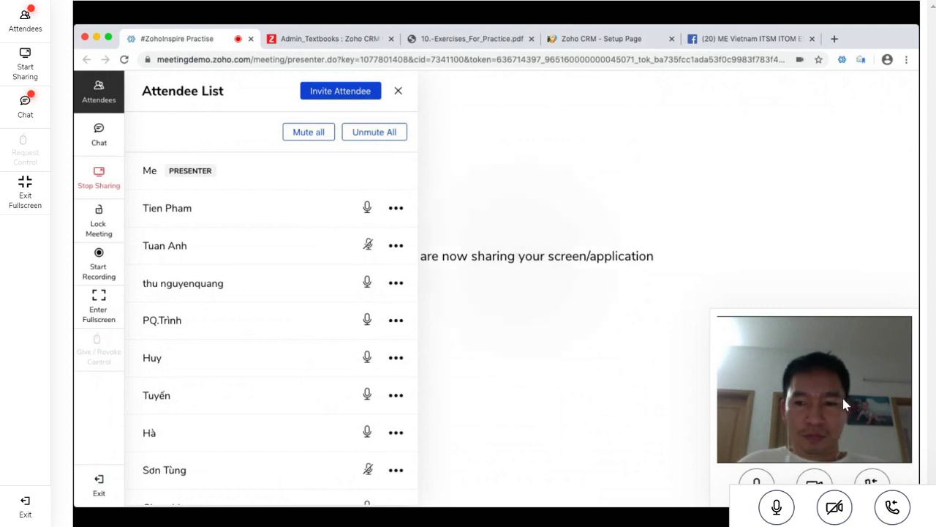
{"action": "left_click", "coordinate": [769, 515]}
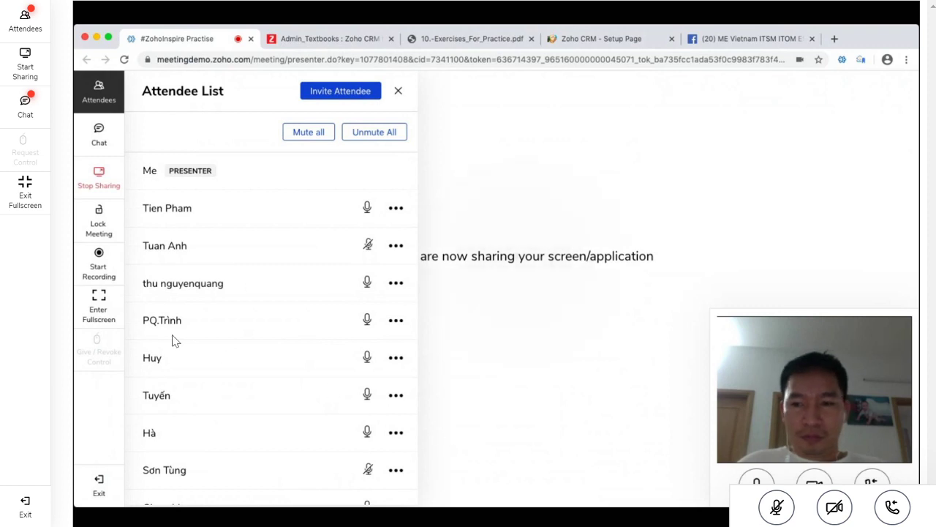
{"action": "left_click", "coordinate": [22, 28]}
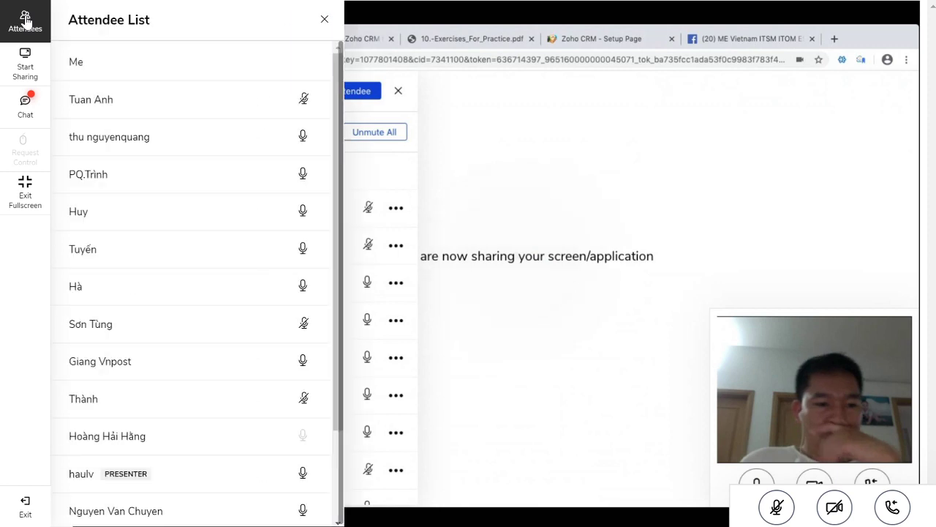
{"action": "scroll", "coordinate": [209, 187], "scroll_direction": "down", "scroll_amount": 3}
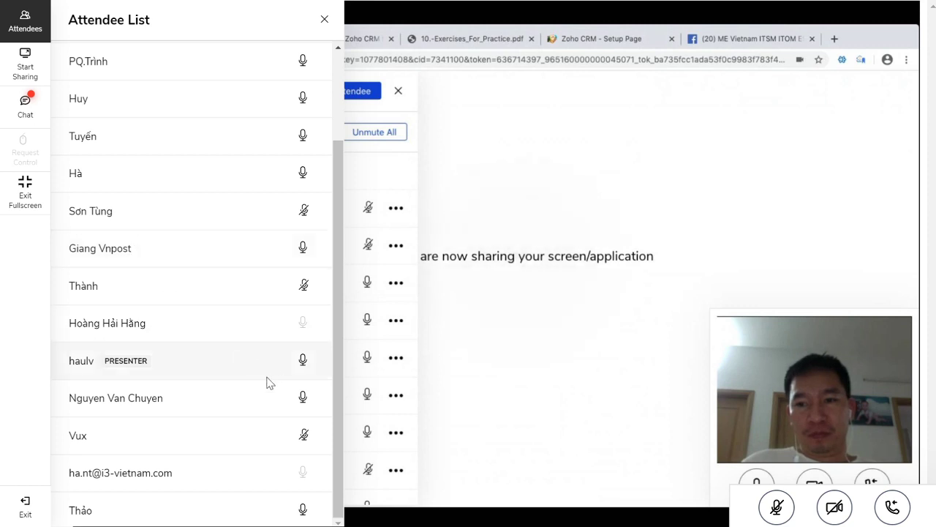
{"action": "scroll", "coordinate": [271, 342], "scroll_direction": "up", "scroll_amount": 3}
{"action": "left_click", "coordinate": [28, 21]}
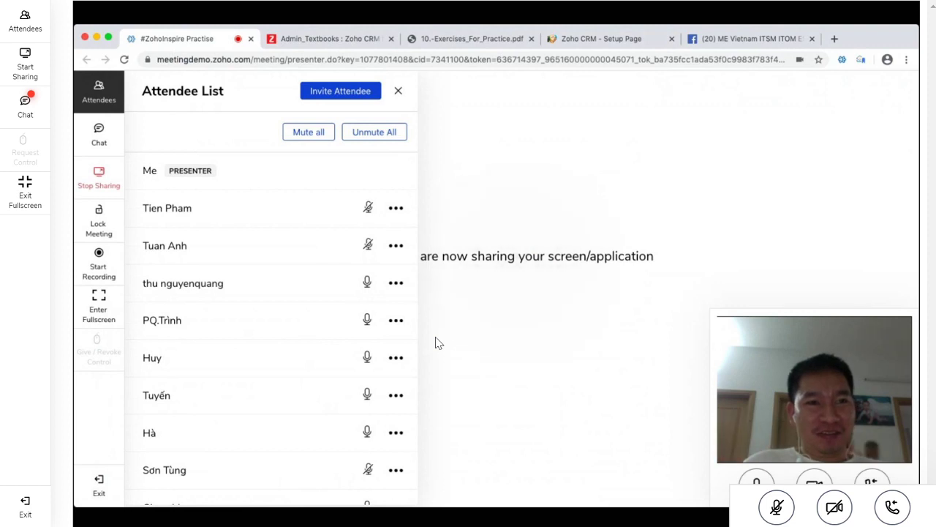
Open the meeting chat messages, then close the Facebook page inbox tab
{"action": "left_click", "coordinate": [104, 130]}
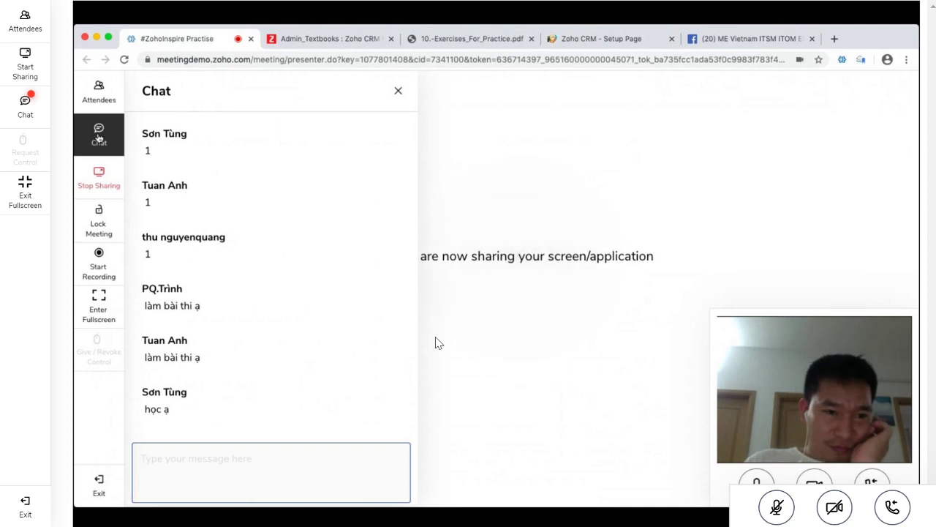
{"action": "left_click", "coordinate": [722, 41]}
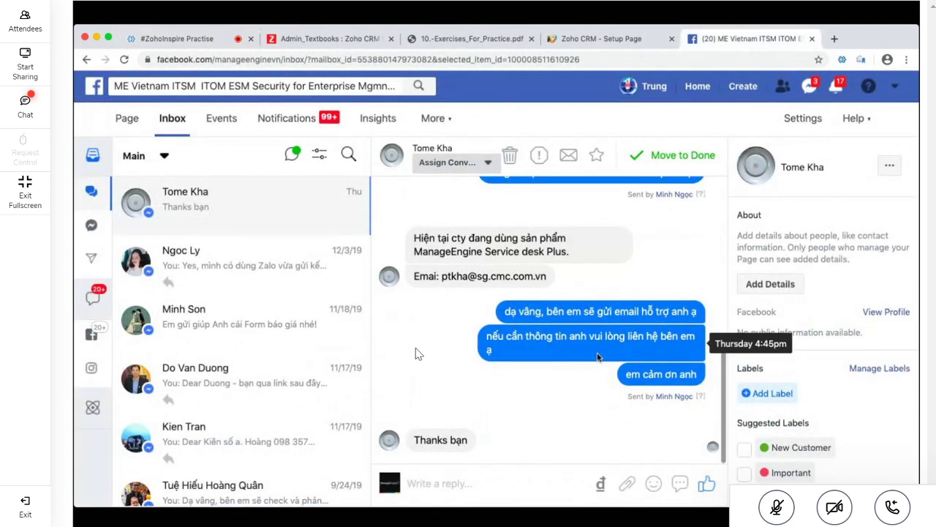
{"action": "key", "text": "super+w"}
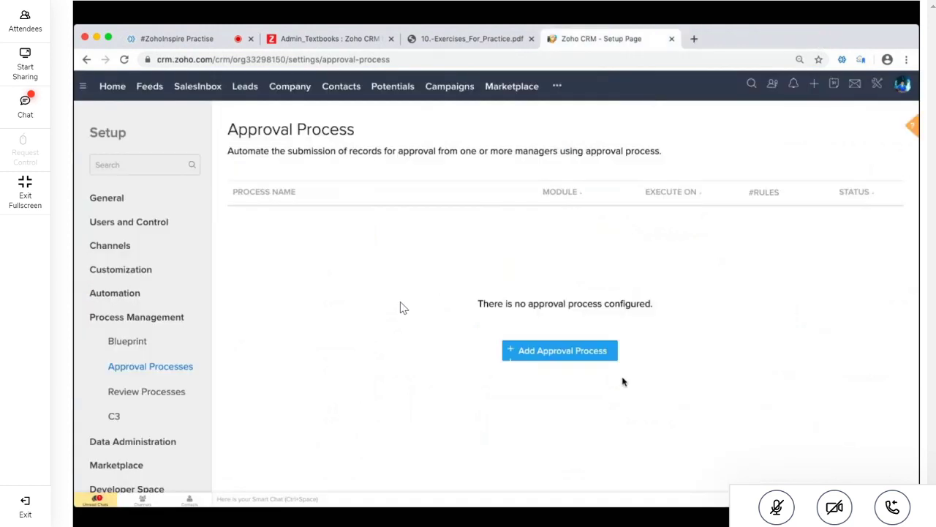
Send the reply 'học ạ' in the meeting chat and close the chat overlay
{"action": "left_click", "coordinate": [25, 103]}
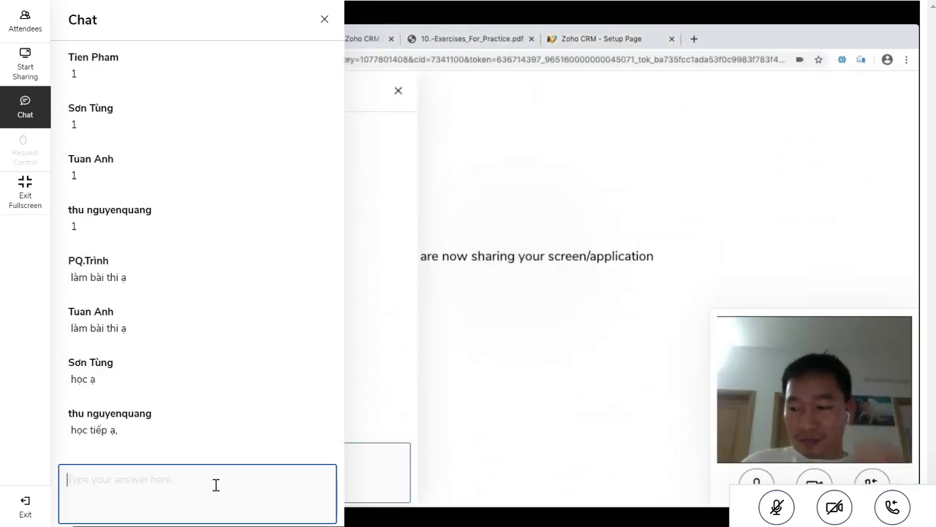
{"action": "type", "text": "học ạ"}
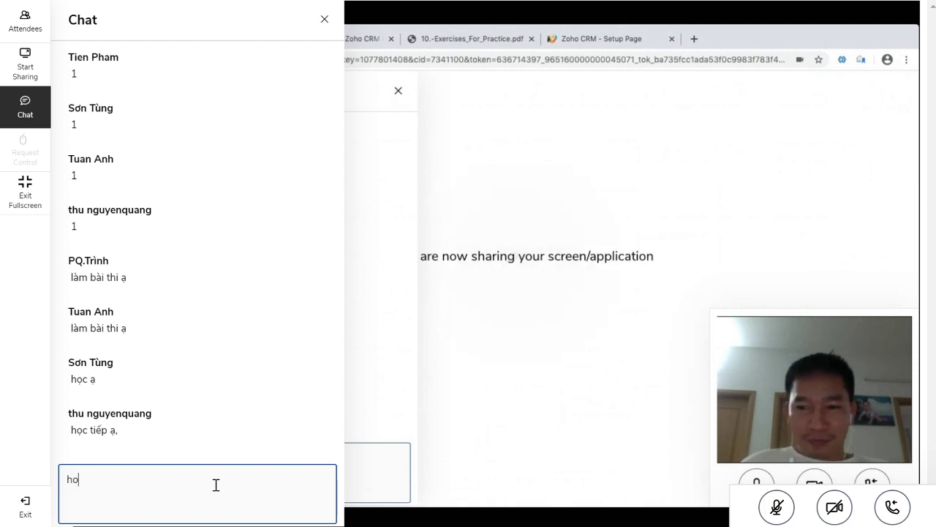
{"action": "key", "text": "Return"}
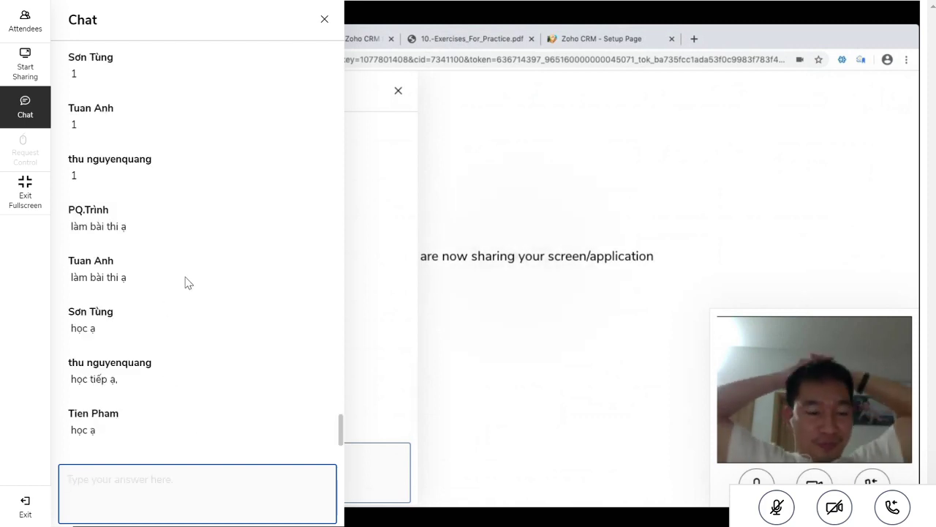
{"action": "left_click", "coordinate": [326, 22]}
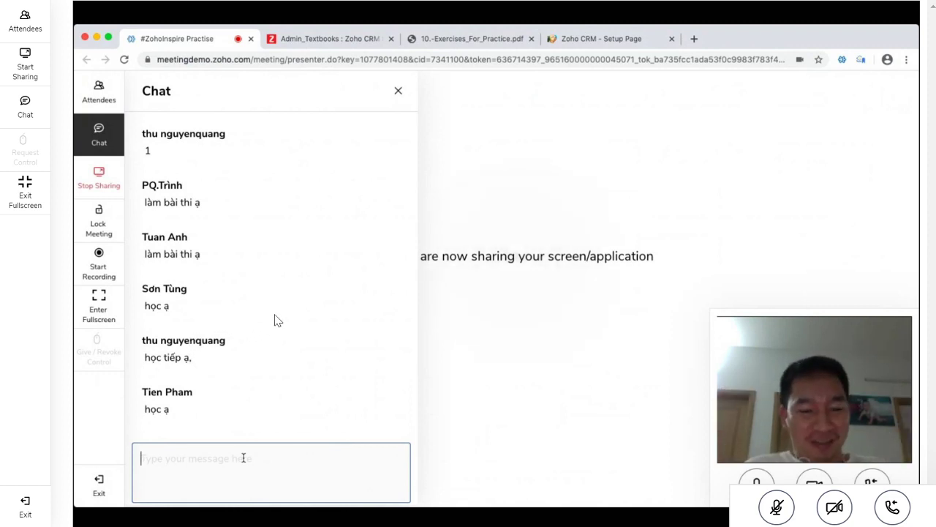
{"action": "scroll", "coordinate": [282, 323], "scroll_direction": "down", "scroll_amount": 2}
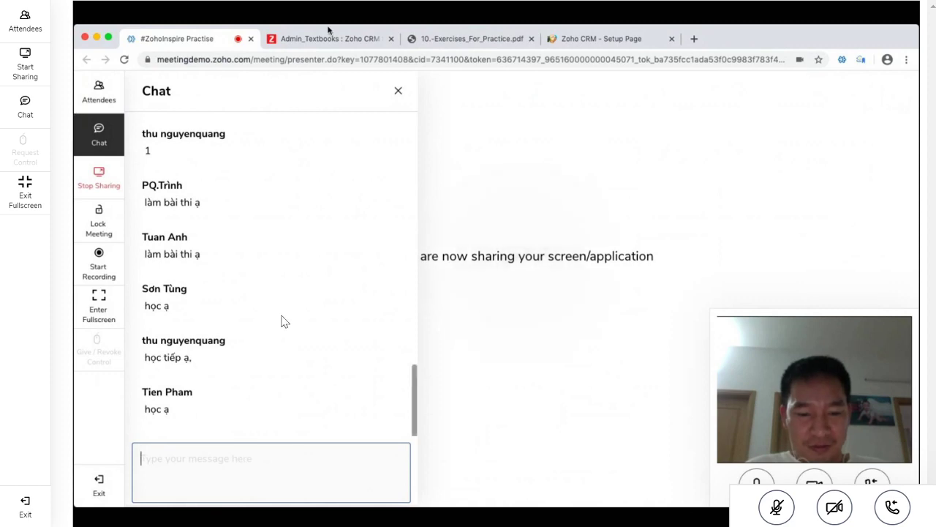
Open the practice PDF and highlight the Create page layouts exercise heading
{"action": "left_click", "coordinate": [481, 38]}
{"action": "scroll", "coordinate": [464, 259], "scroll_direction": "up", "scroll_amount": 10}
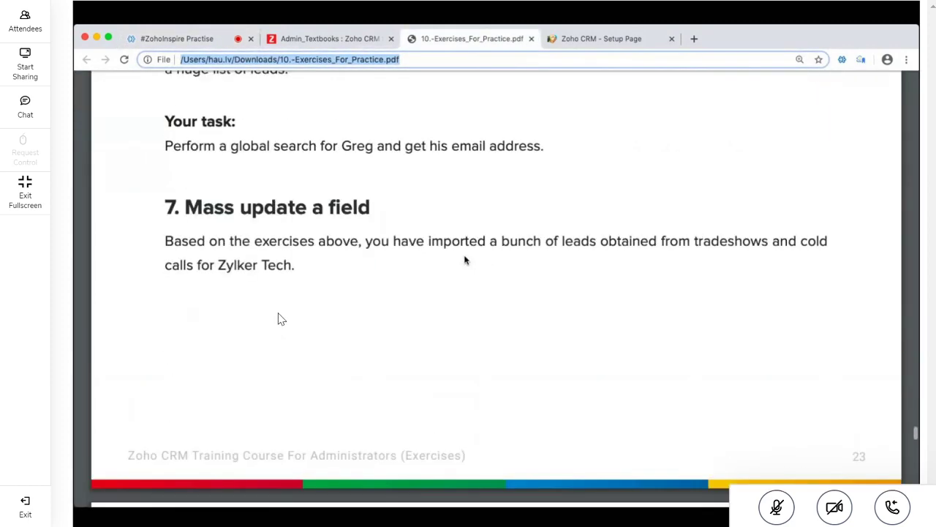
{"action": "scroll", "coordinate": [463, 259], "scroll_direction": "up", "scroll_amount": 10}
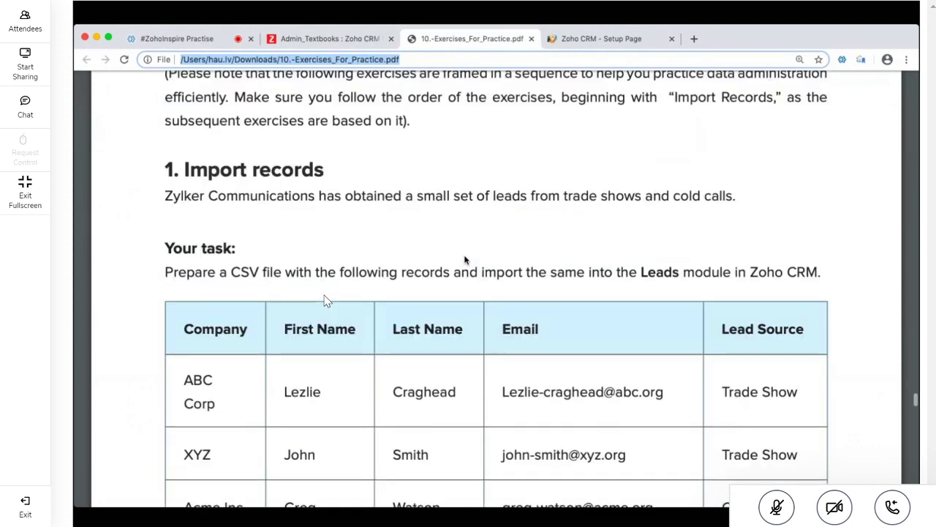
{"action": "scroll", "coordinate": [464, 259], "scroll_direction": "down", "scroll_amount": 10}
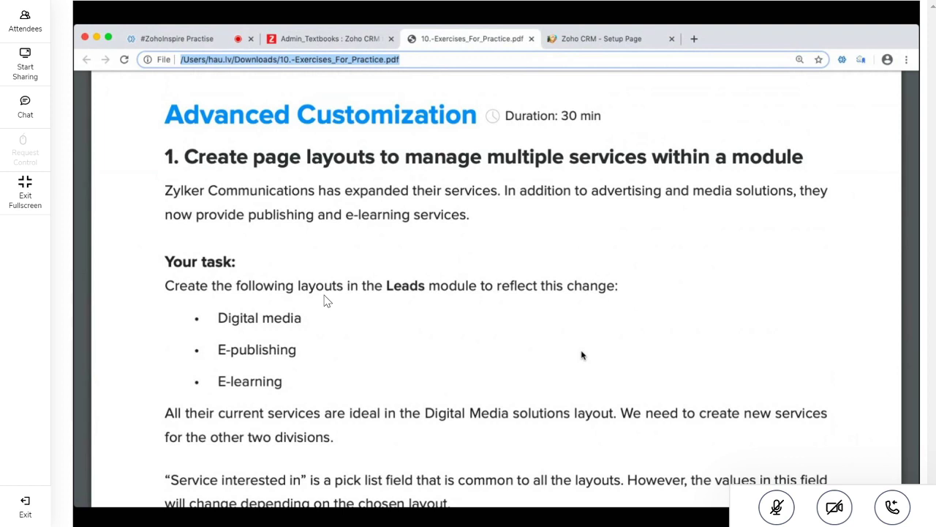
{"action": "triple_click", "coordinate": [289, 159]}
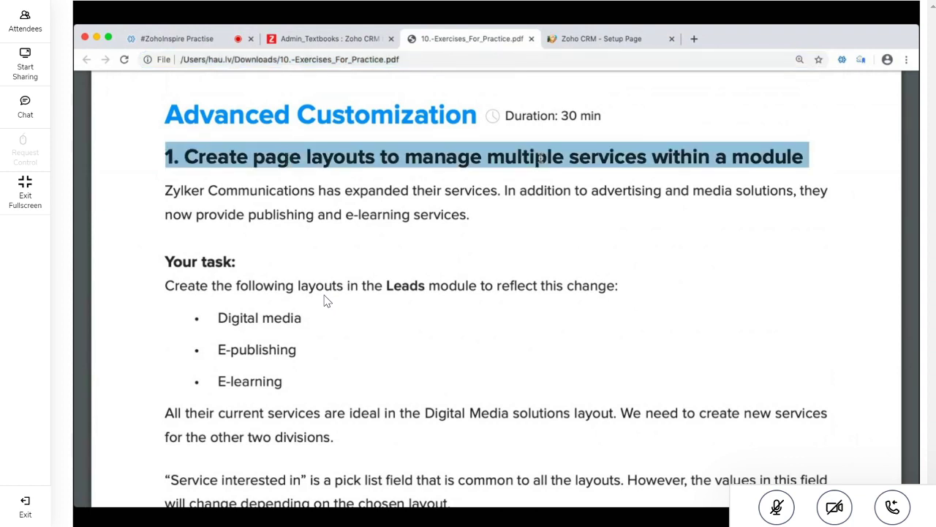
{"action": "triple_click", "coordinate": [542, 157]}
{"action": "triple_click", "coordinate": [541, 157]}
Mark the Converting leads based on layouts and Create workflow rules exercise headings
{"action": "scroll", "coordinate": [327, 302], "scroll_direction": "down", "scroll_amount": 12}
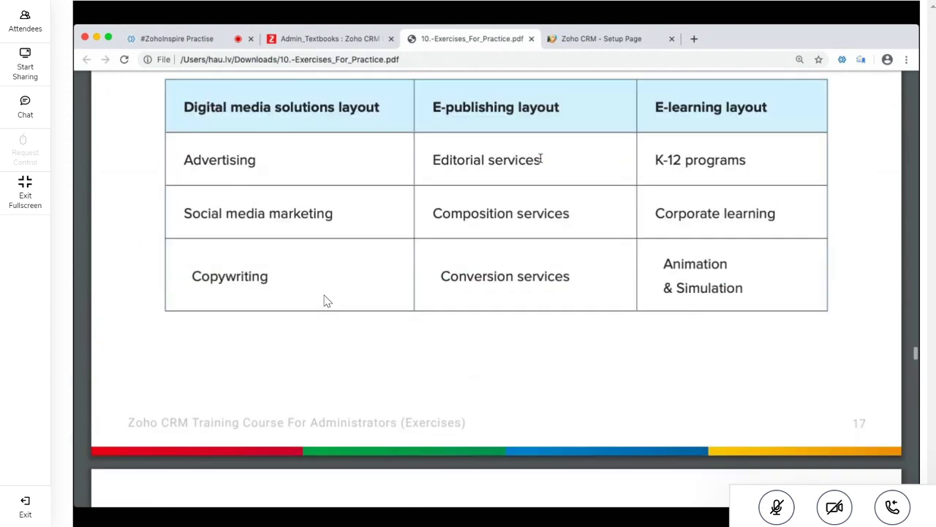
{"action": "scroll", "coordinate": [326, 302], "scroll_direction": "down", "scroll_amount": 10}
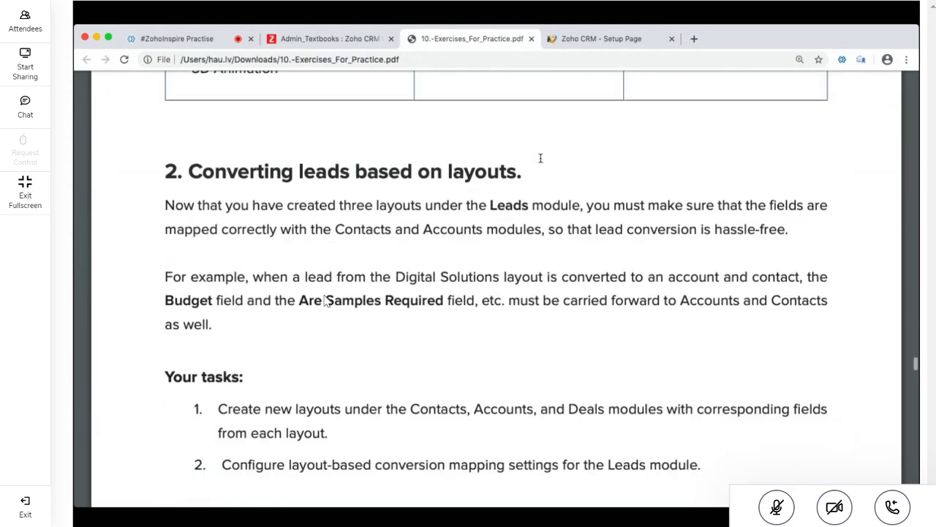
{"action": "triple_click", "coordinate": [321, 170]}
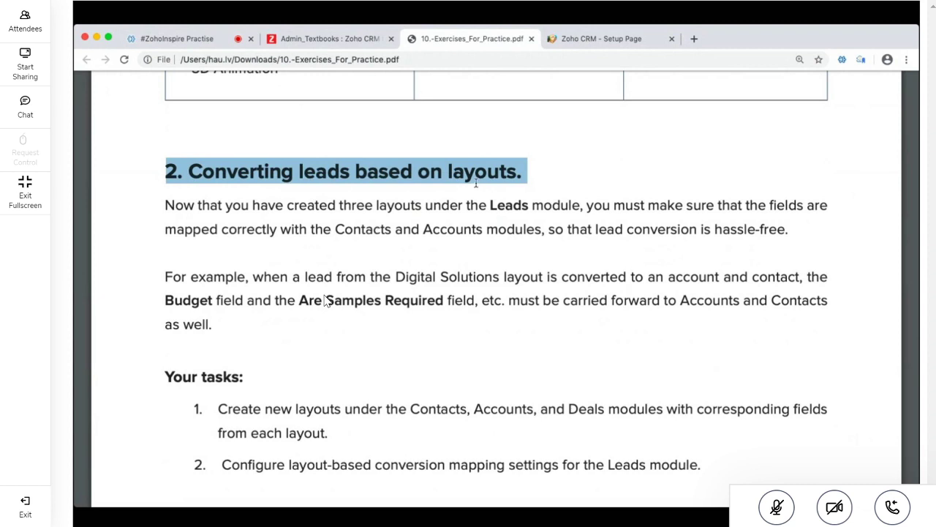
{"action": "left_click", "coordinate": [502, 163]}
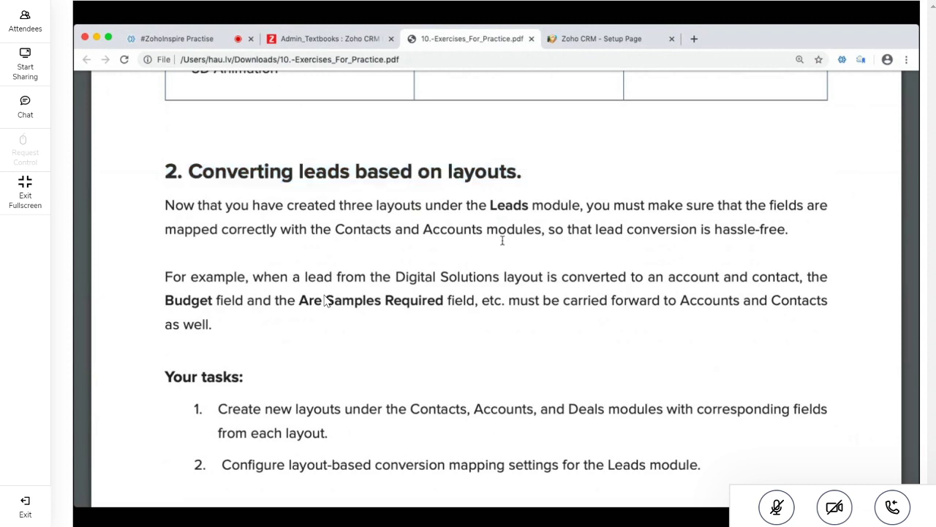
{"action": "scroll", "coordinate": [502, 240], "scroll_direction": "down", "scroll_amount": 1}
{"action": "scroll", "coordinate": [502, 241], "scroll_direction": "down", "scroll_amount": 10}
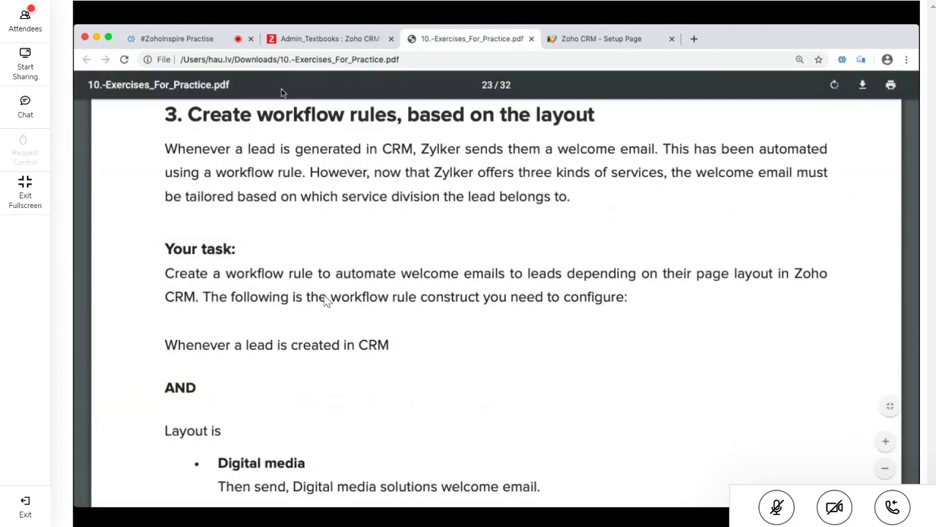
{"action": "scroll", "coordinate": [299, 134], "scroll_direction": "up", "scroll_amount": 2}
{"action": "triple_click", "coordinate": [300, 155]}
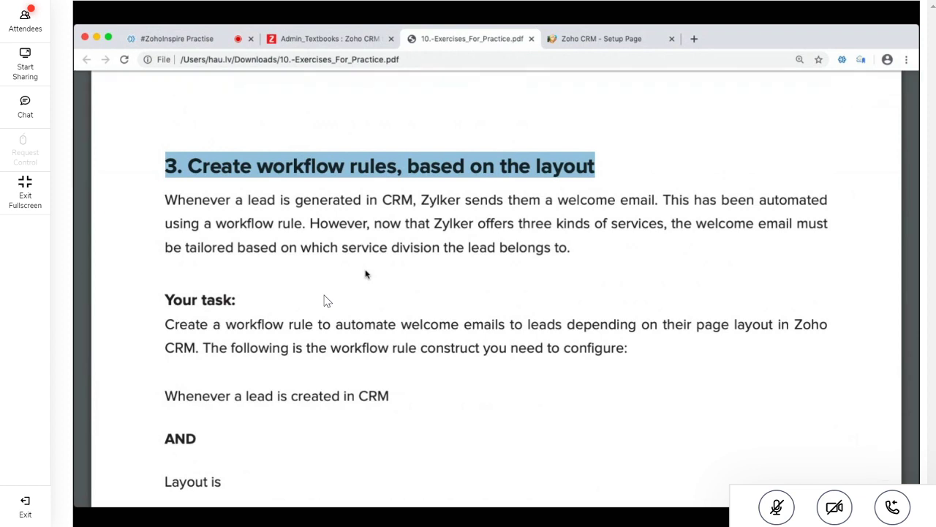
Highlight the sub-form and conditional layouts exercise headings further down
{"action": "scroll", "coordinate": [366, 275], "scroll_direction": "down", "scroll_amount": 1}
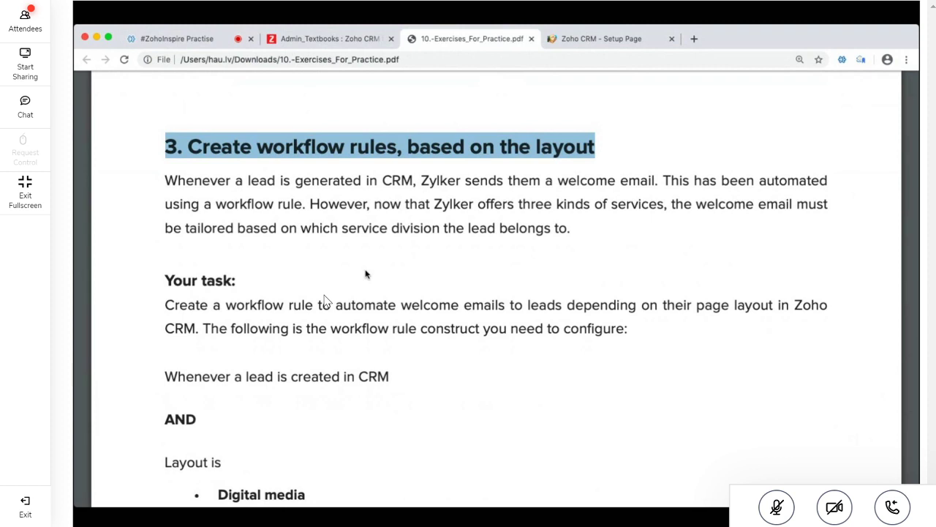
{"action": "scroll", "coordinate": [367, 274], "scroll_direction": "down", "scroll_amount": 10}
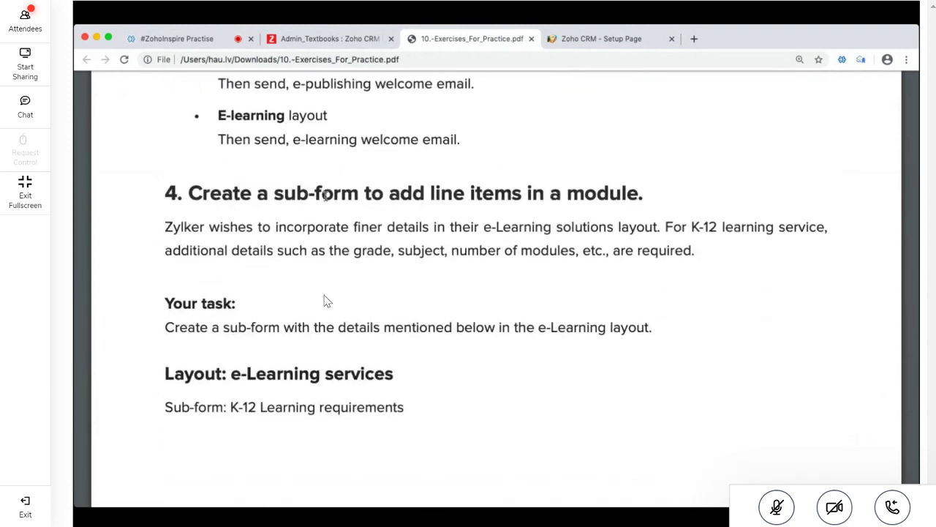
{"action": "triple_click", "coordinate": [325, 195]}
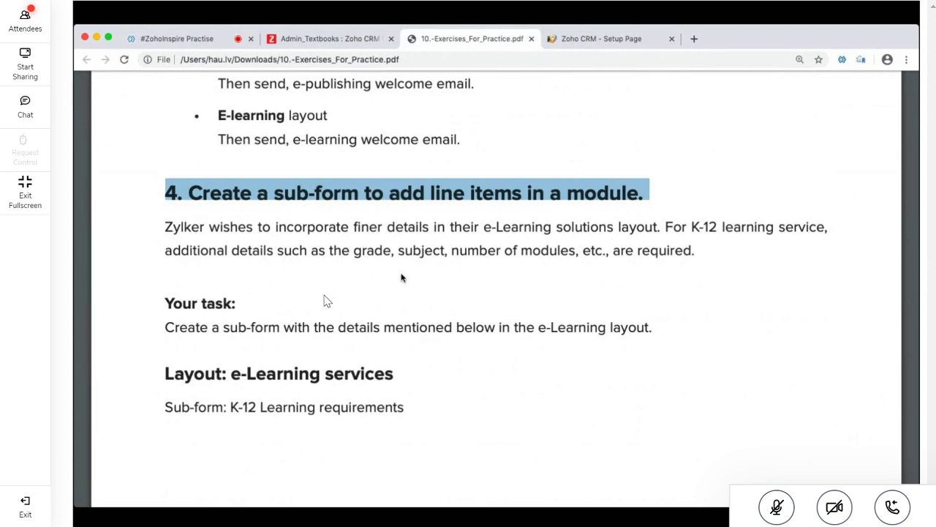
{"action": "scroll", "coordinate": [401, 277], "scroll_direction": "down", "scroll_amount": 5}
{"action": "scroll", "coordinate": [401, 277], "scroll_direction": "down", "scroll_amount": 10}
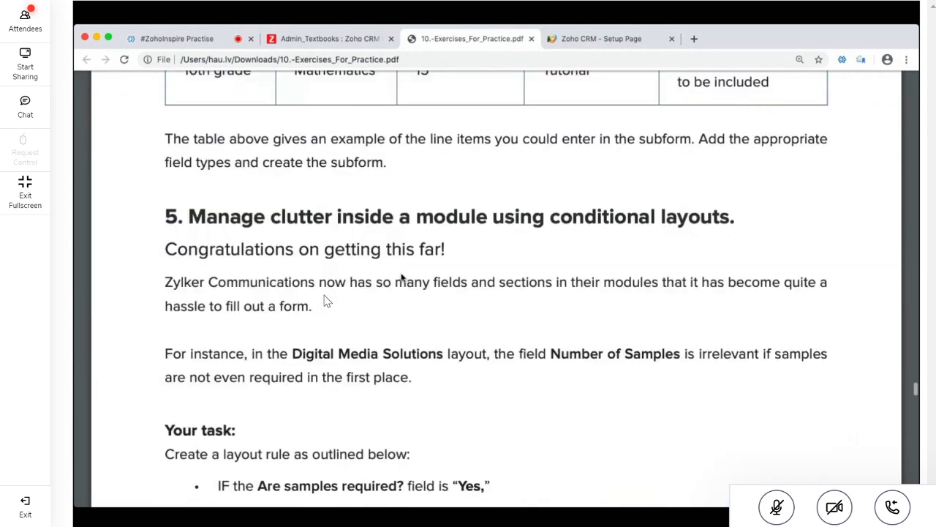
{"action": "scroll", "coordinate": [401, 278], "scroll_direction": "down", "scroll_amount": 2}
{"action": "triple_click", "coordinate": [364, 168]}
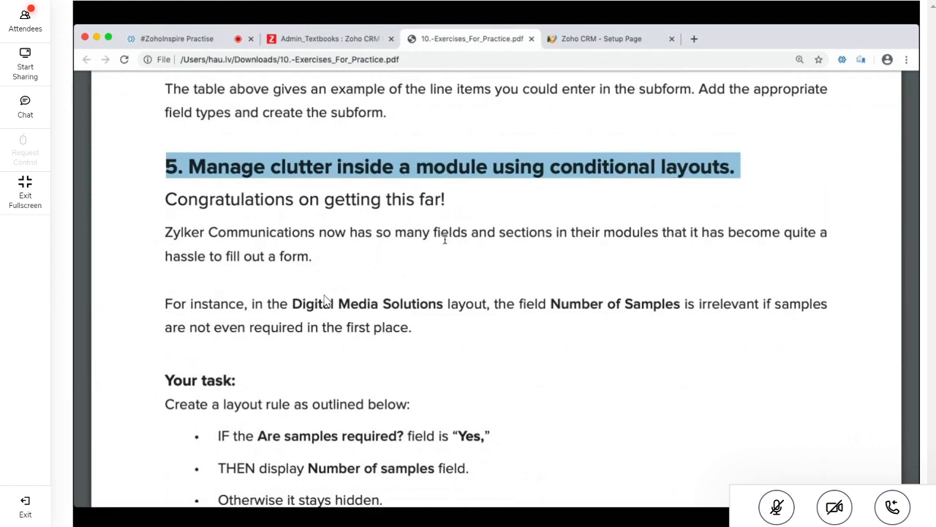
Scroll back through the exercises, then return to the meeting's chat replies
{"action": "scroll", "coordinate": [444, 239], "scroll_direction": "down", "scroll_amount": 4}
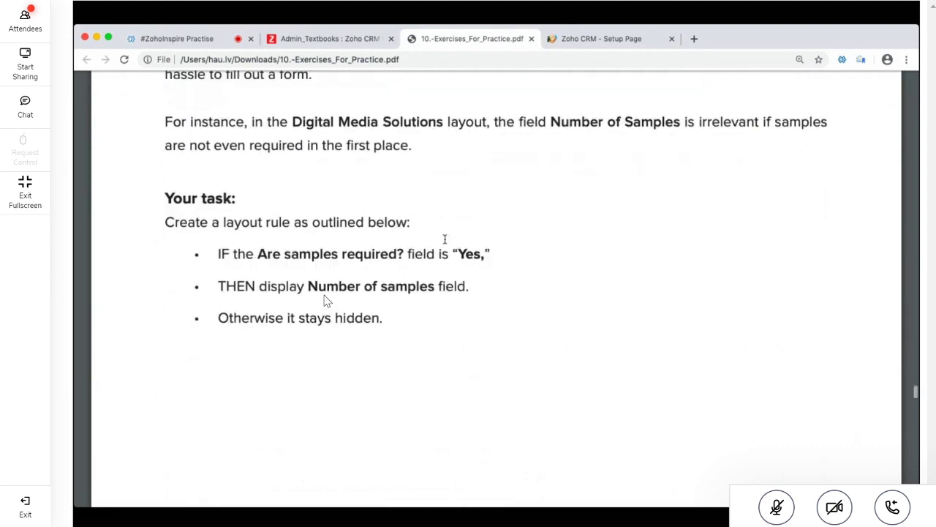
{"action": "scroll", "coordinate": [444, 239], "scroll_direction": "up", "scroll_amount": 10}
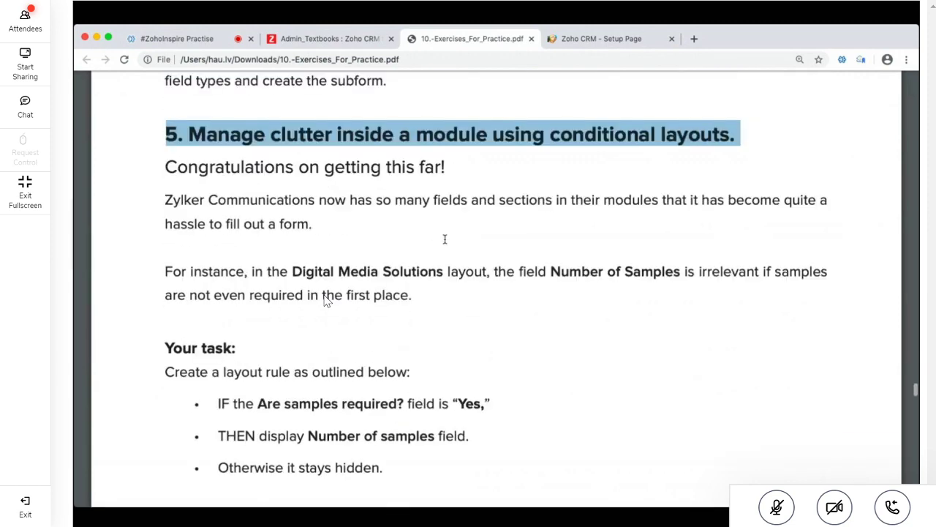
{"action": "scroll", "coordinate": [327, 301], "scroll_direction": "up", "scroll_amount": 15}
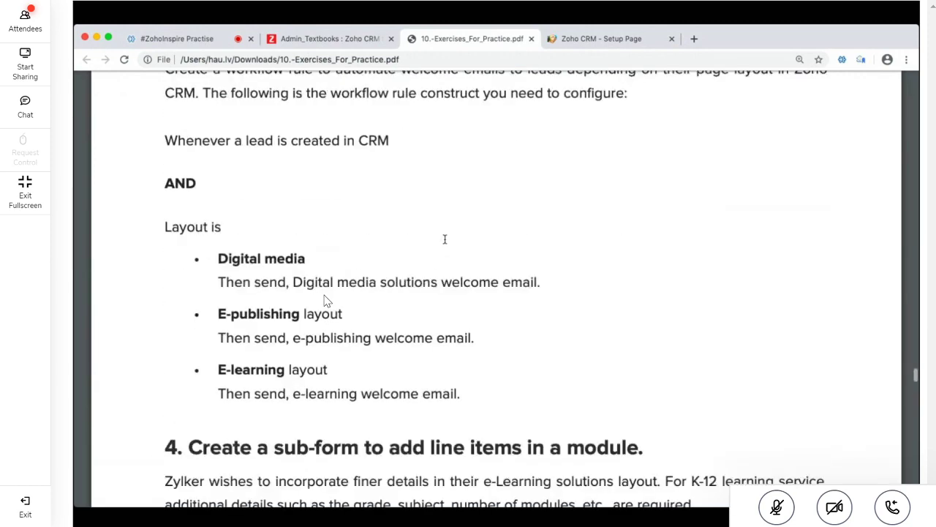
{"action": "scroll", "coordinate": [327, 301], "scroll_direction": "up", "scroll_amount": 10}
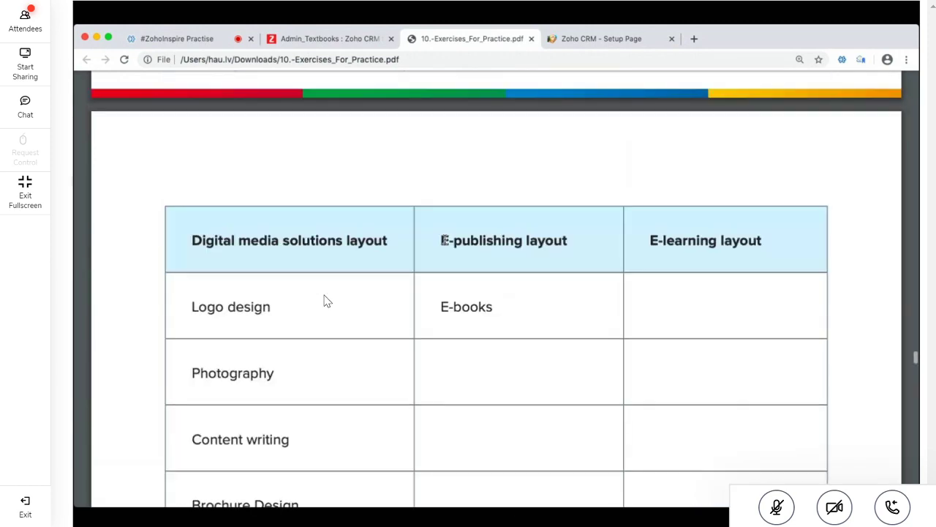
{"action": "scroll", "coordinate": [327, 301], "scroll_direction": "up", "scroll_amount": 2}
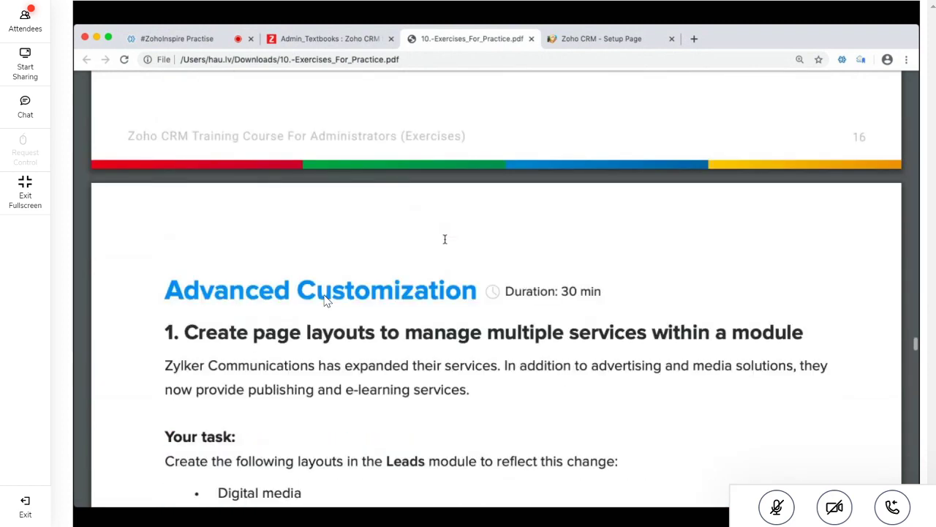
{"action": "scroll", "coordinate": [327, 301], "scroll_direction": "down", "scroll_amount": 5}
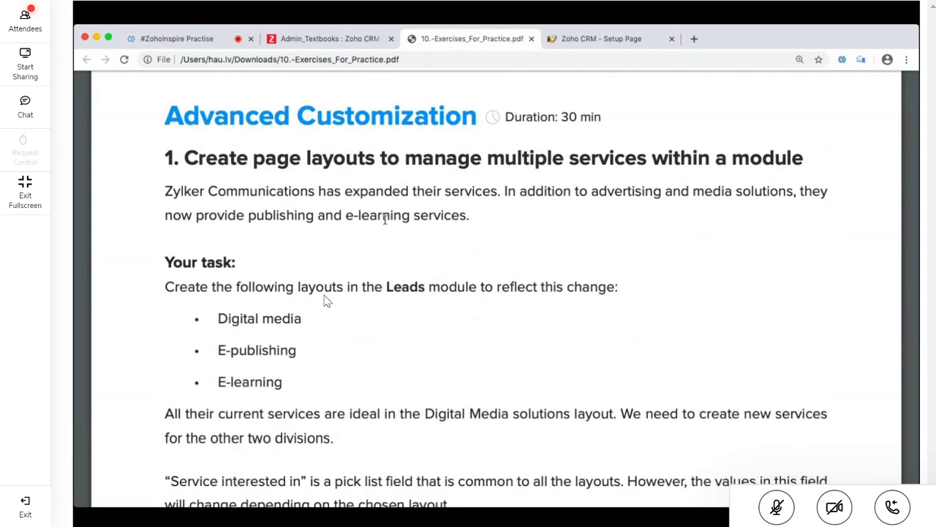
{"action": "left_click", "coordinate": [188, 39]}
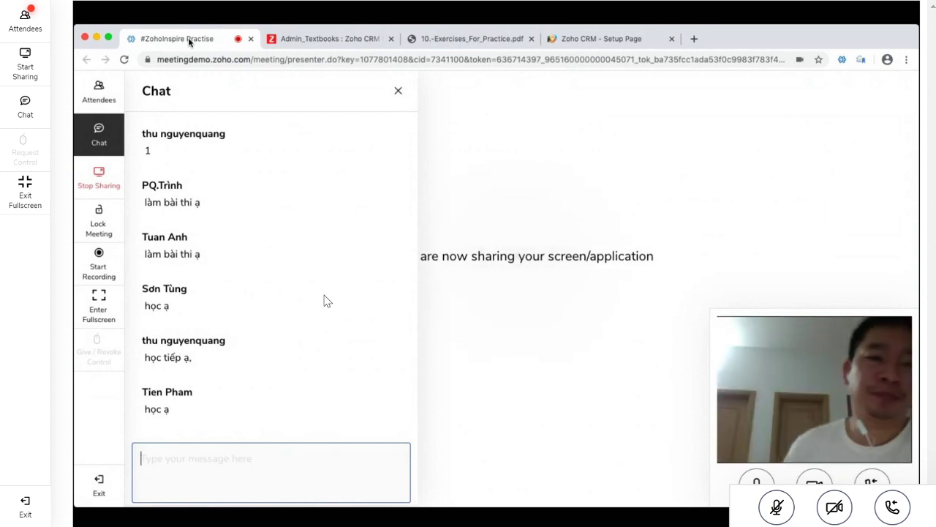
Load facebook.com in a new tab and open Messenger
{"action": "left_click", "coordinate": [694, 39]}
{"action": "type", "text": "facebook.com"}
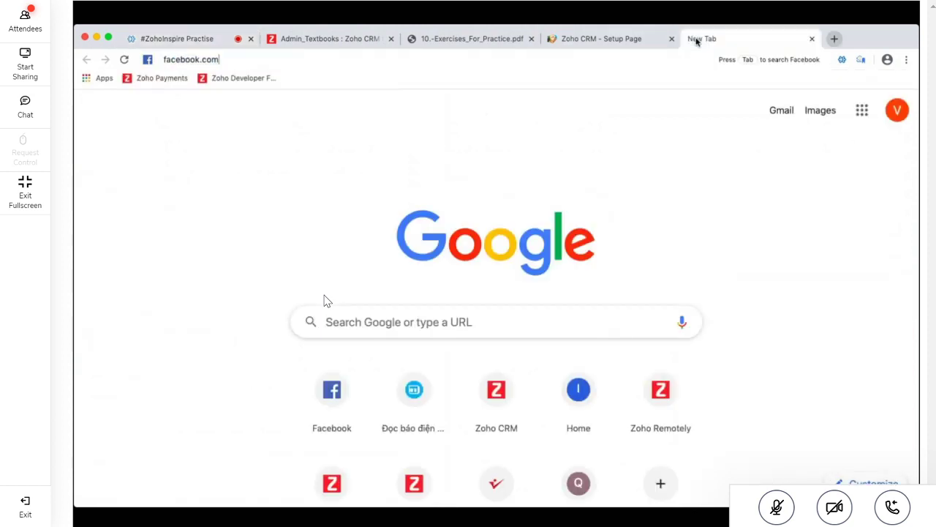
{"action": "key", "text": "Return"}
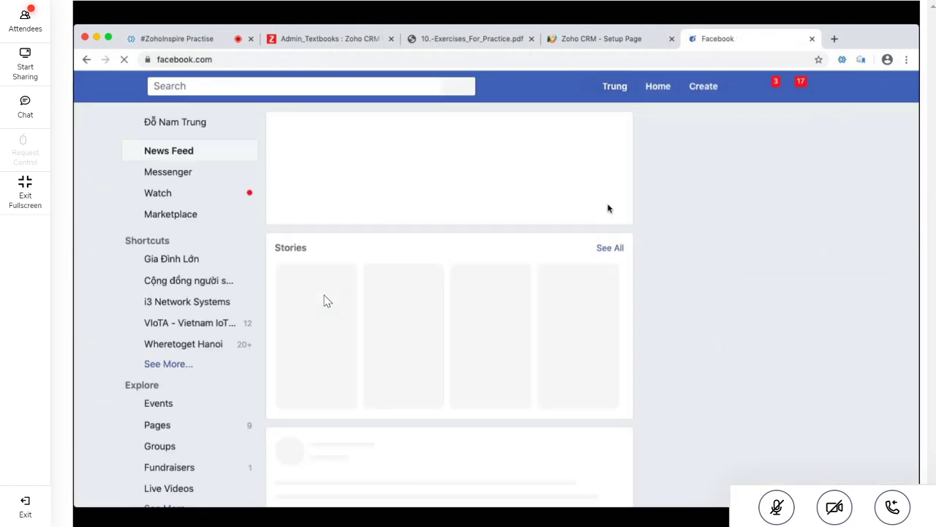
{"action": "left_click", "coordinate": [182, 172]}
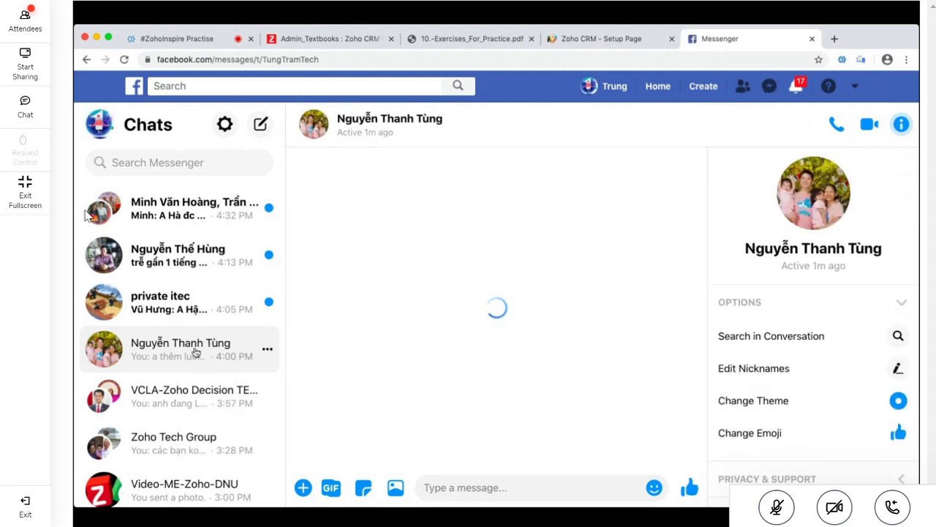
{"action": "left_click", "coordinate": [25, 107]}
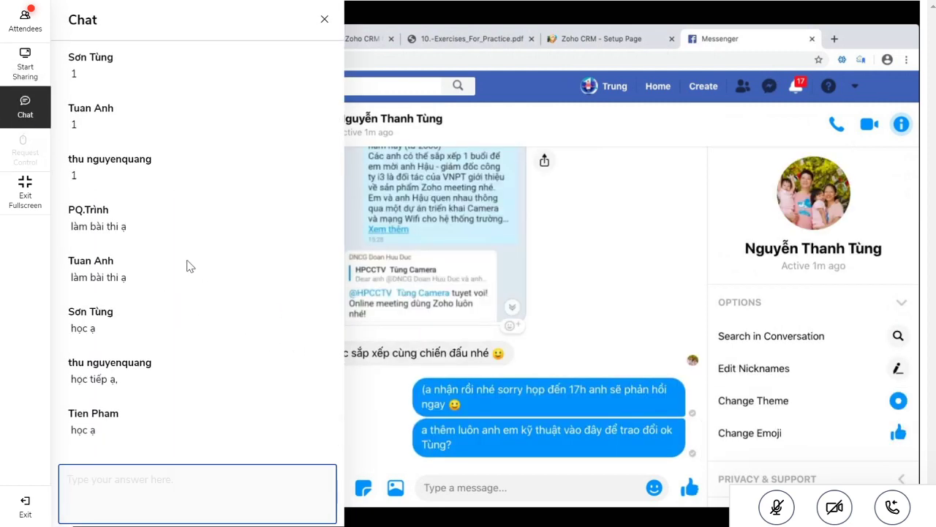
{"action": "left_click", "coordinate": [22, 110]}
{"action": "scroll", "coordinate": [197, 308], "scroll_direction": "down", "scroll_amount": 1}
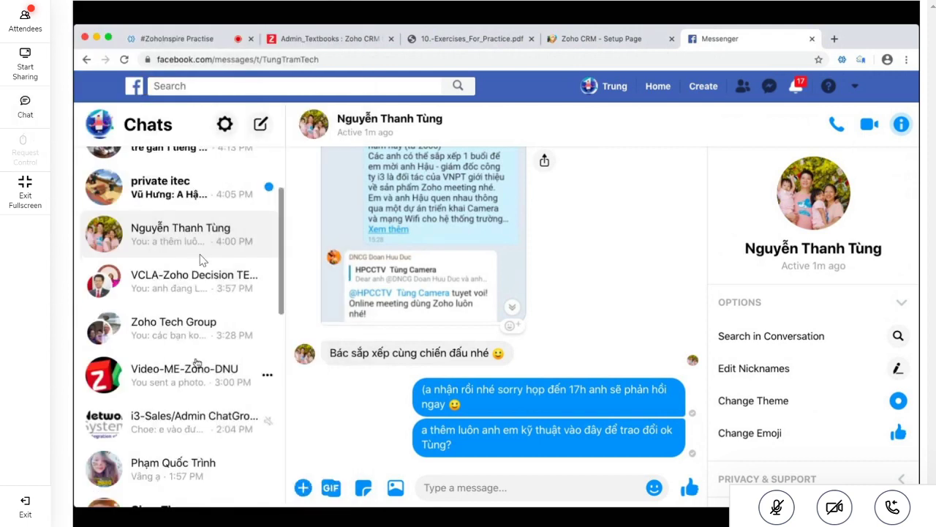
In the Video-ME-Zoho-DNU group, draft a message mentioning two members, then return to the meeting
{"action": "left_click", "coordinate": [196, 364]}
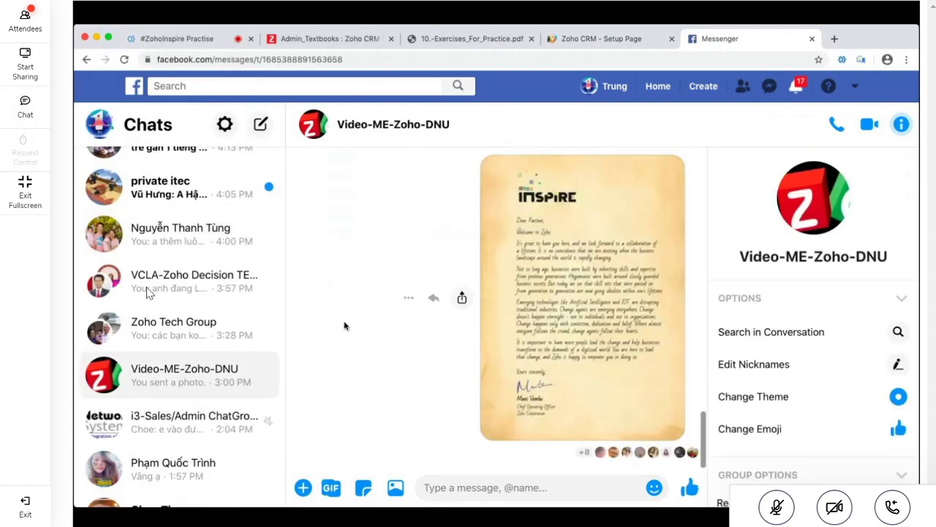
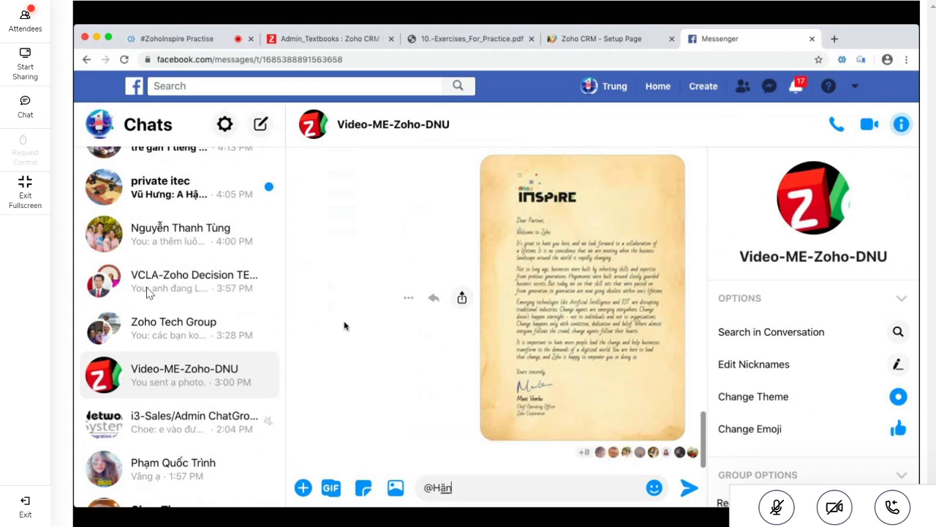
{"action": "key", "text": "Return"}
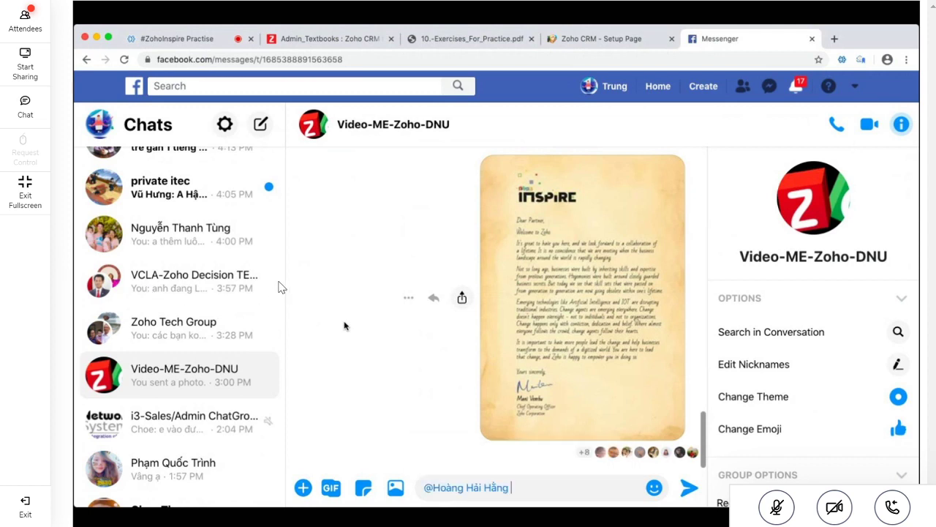
{"action": "type", "text": "@Th"}
{"action": "key", "text": "BackSpace"}
{"action": "key", "text": "BackSpace"}
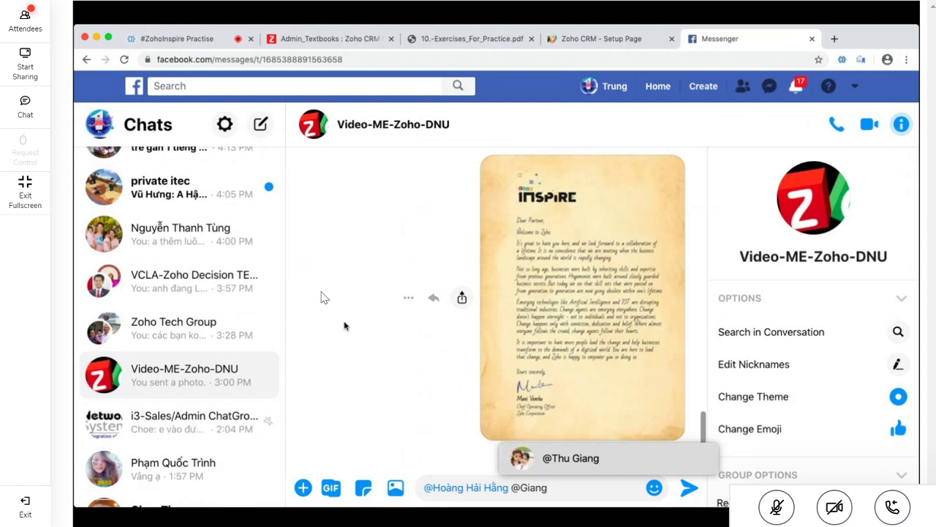
{"action": "key", "text": "Return"}
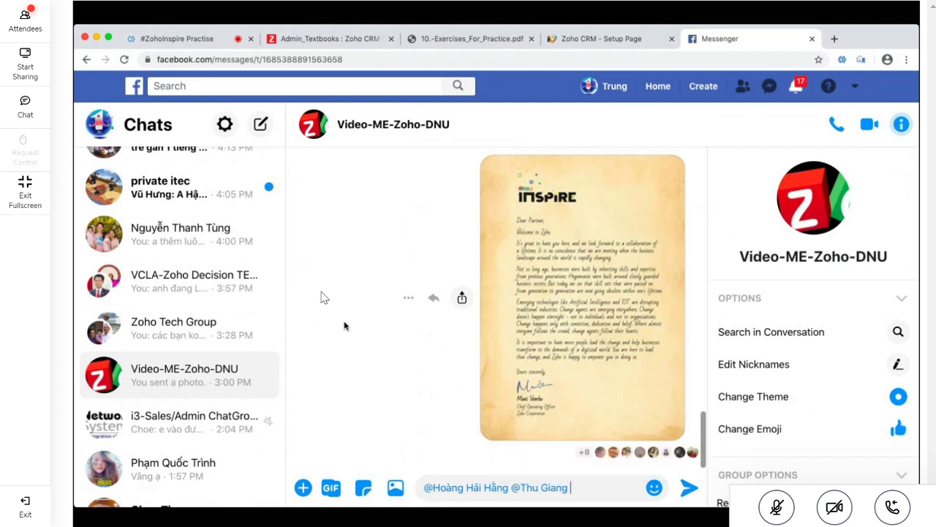
{"action": "left_click", "coordinate": [182, 38]}
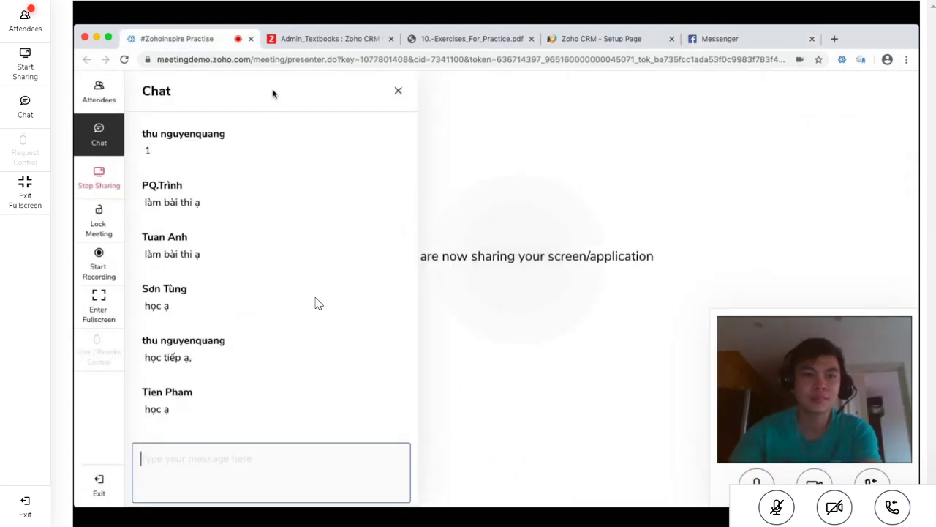
Review the meeting's attendee list and chat replies, then go back to Messenger
{"action": "left_click", "coordinate": [99, 93]}
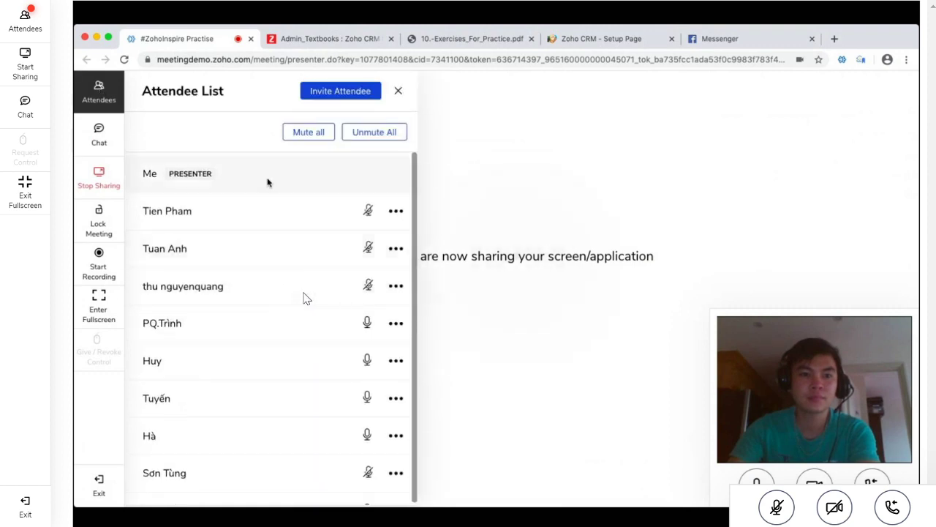
{"action": "scroll", "coordinate": [265, 320], "scroll_direction": "down", "scroll_amount": 3}
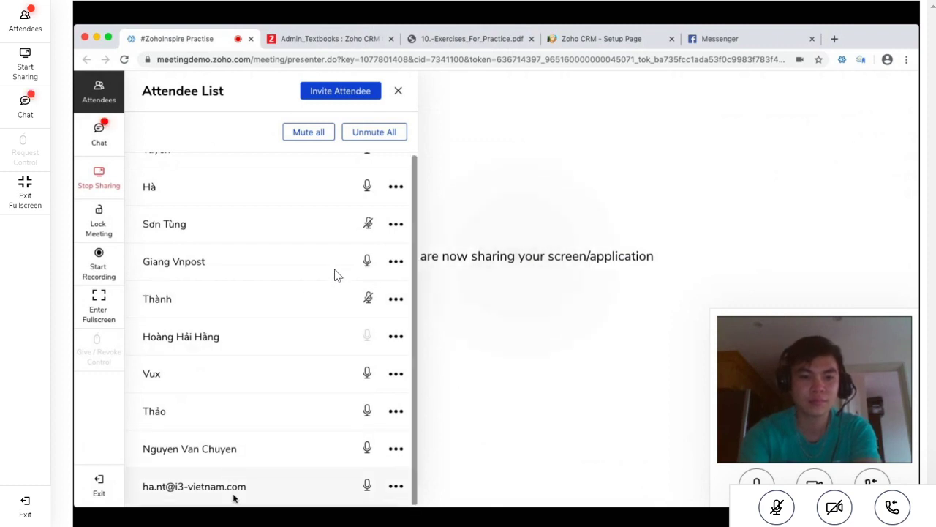
{"action": "left_click", "coordinate": [26, 109]}
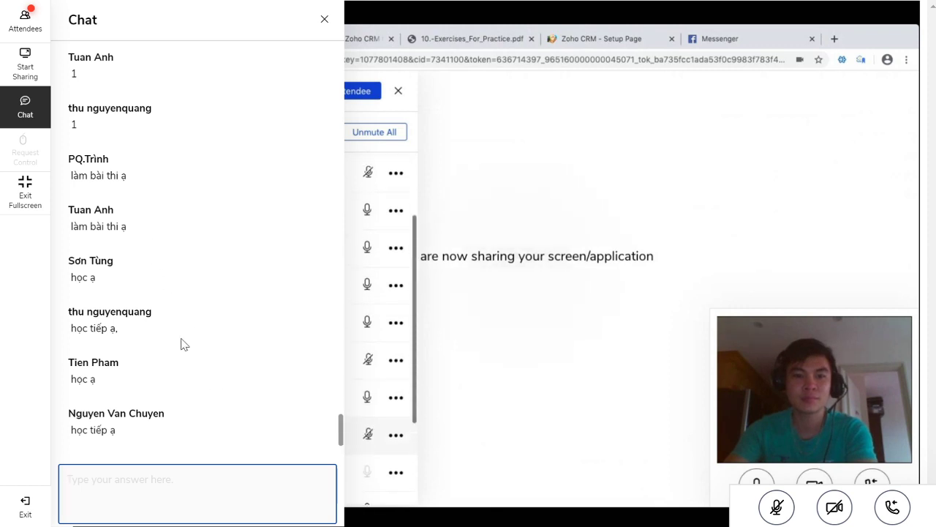
{"action": "left_click", "coordinate": [25, 106]}
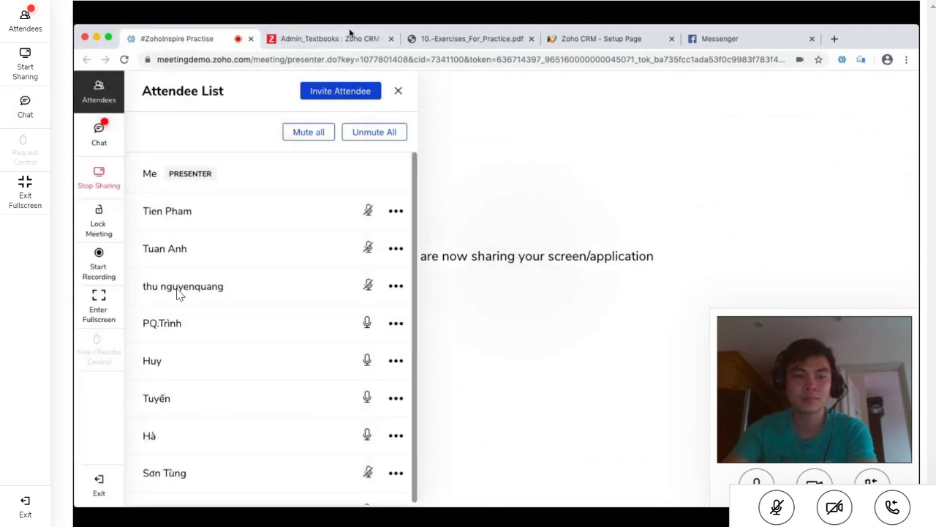
{"action": "left_click", "coordinate": [724, 40]}
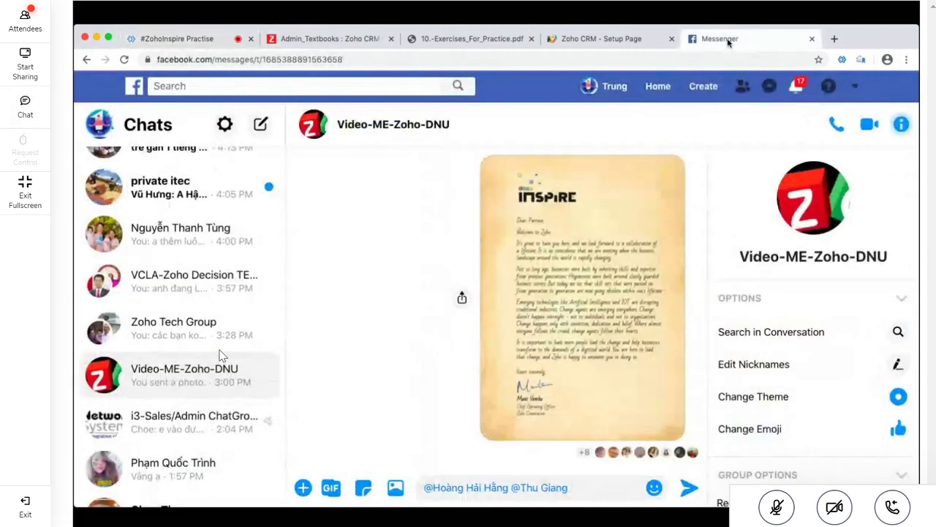
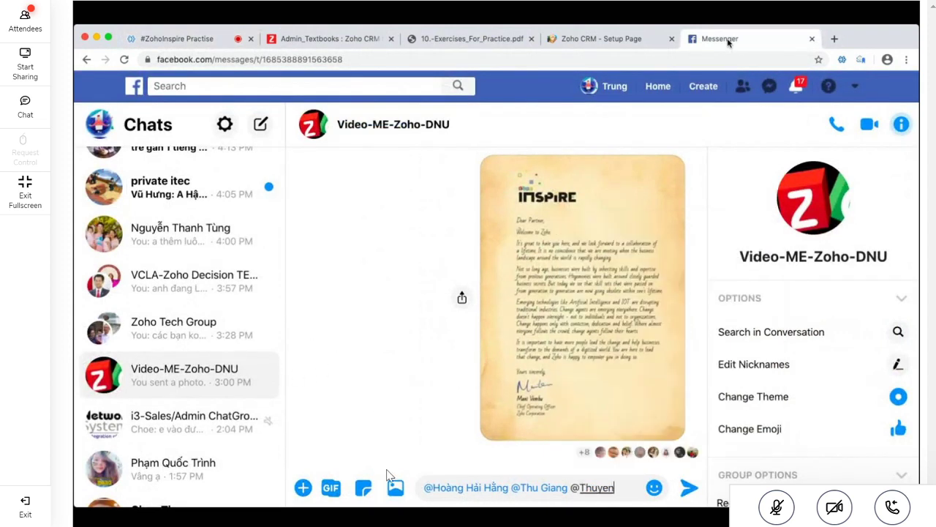
Add @-mentions for three more group members to the draft message
{"action": "type", "text": "uy"}
{"action": "key", "text": "Return"}
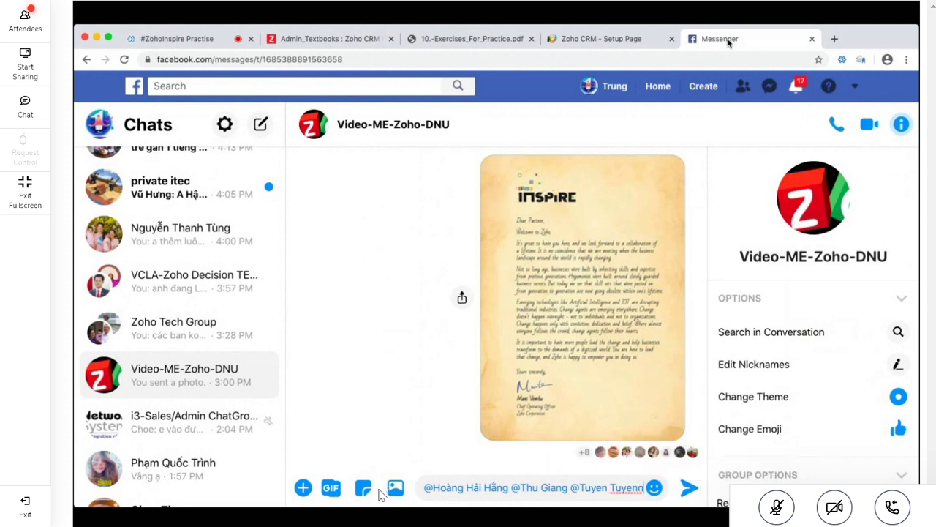
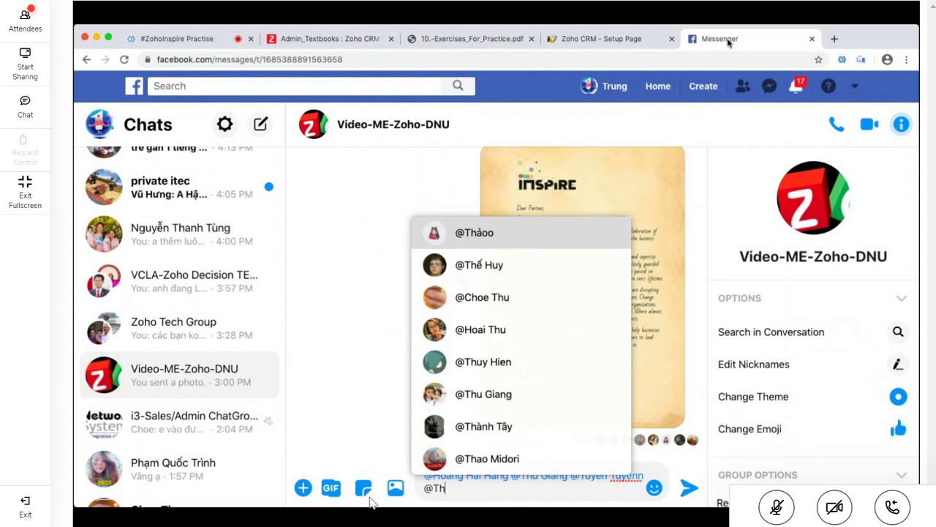
{"action": "key", "text": "Return"}
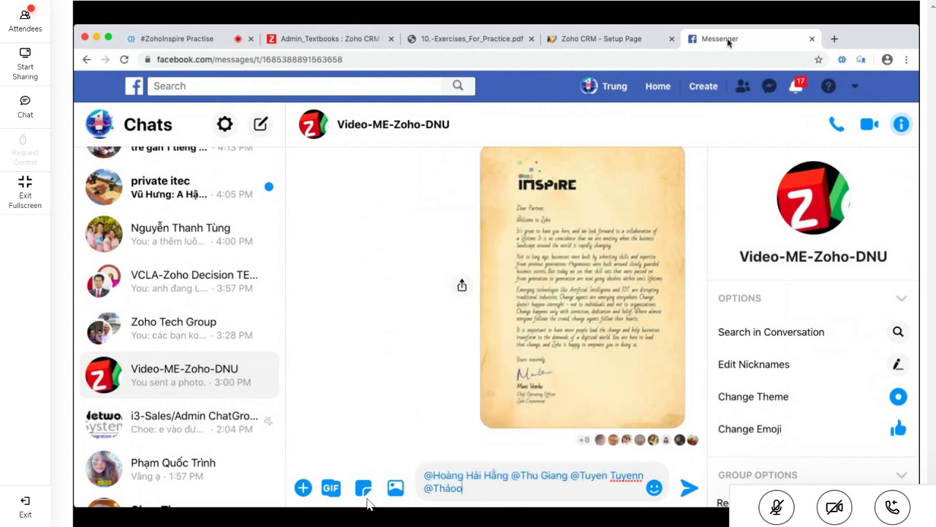
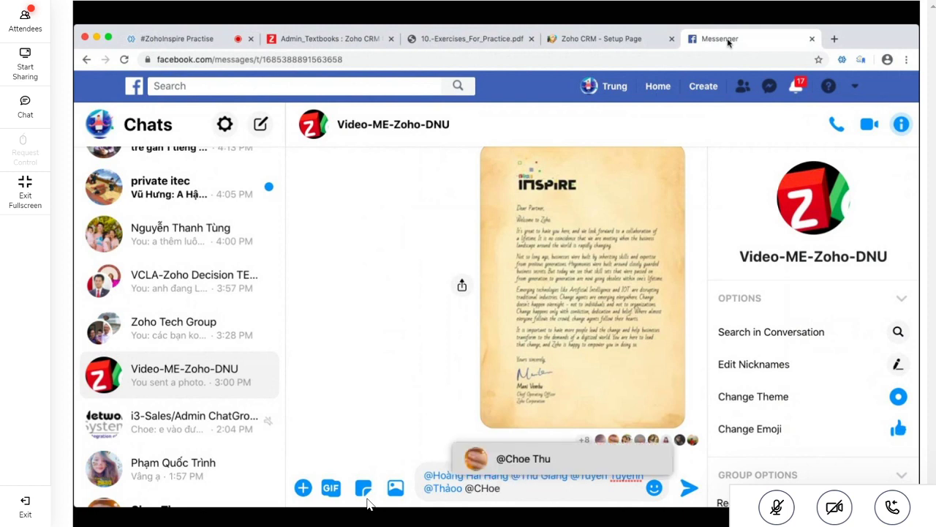
{"action": "key", "text": "Return"}
Add the line '5 bạn này chốt ý kiến:' below the mentions and send
{"action": "key", "text": "shift+Return"}
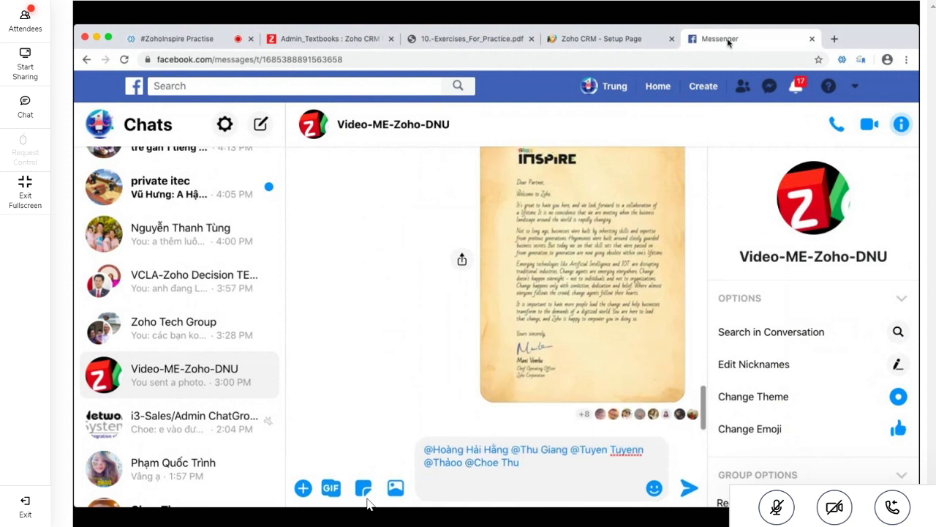
{"action": "type", "text": "5 bai"}
{"action": "key", "text": "BackSpace"}
{"action": "key", "text": "BackSpace"}
{"action": "type", "text": "an này chốt ý kiến:"}
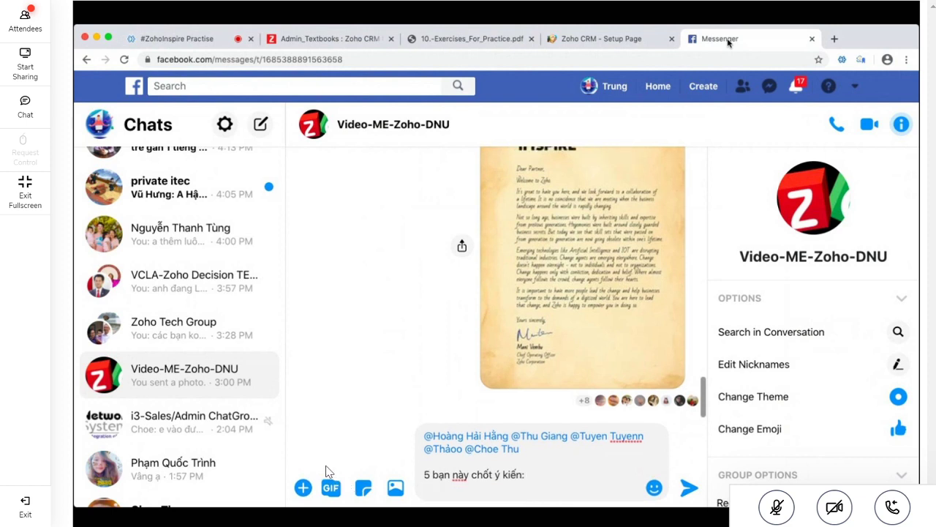
{"action": "key", "text": "Return"}
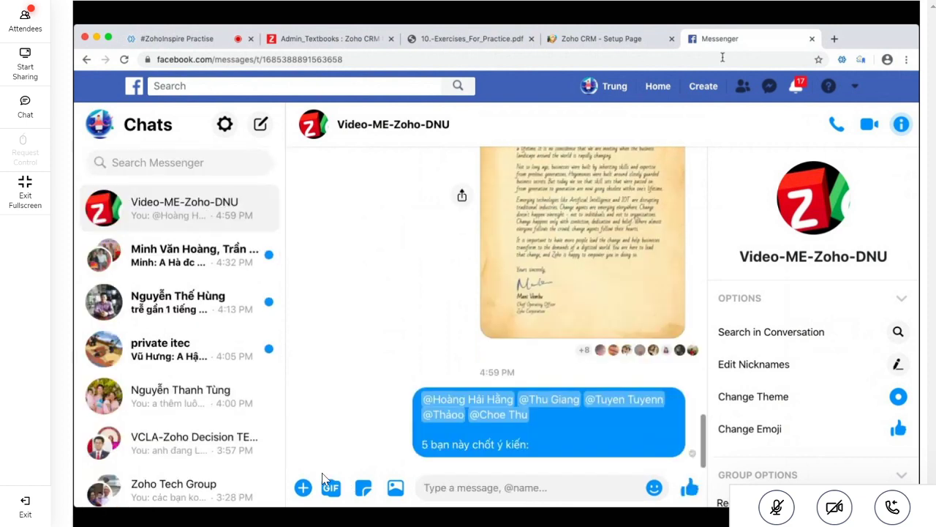
After a poll attempt fails, send '1. Học Tiếp' and '2. Làm bài thi' as messages
{"action": "left_click", "coordinate": [303, 488]}
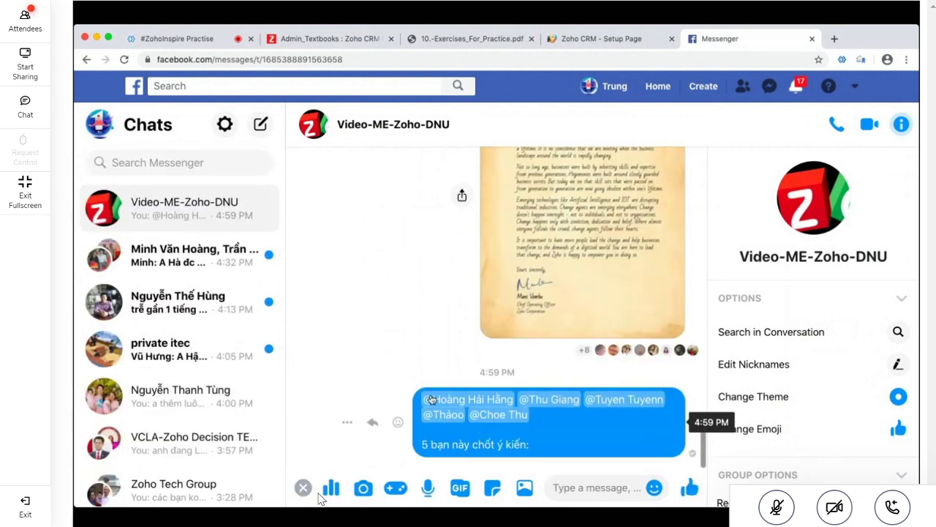
{"action": "left_click", "coordinate": [328, 487]}
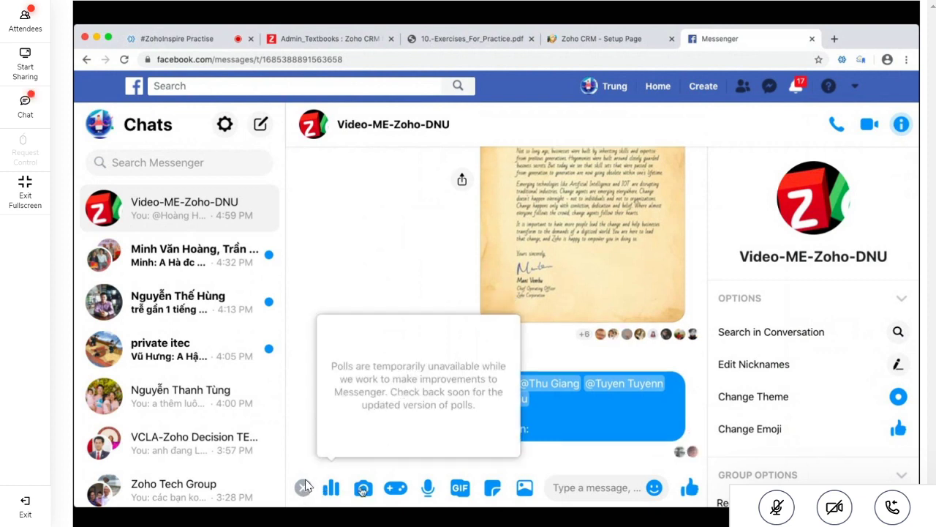
{"action": "left_click", "coordinate": [563, 472]}
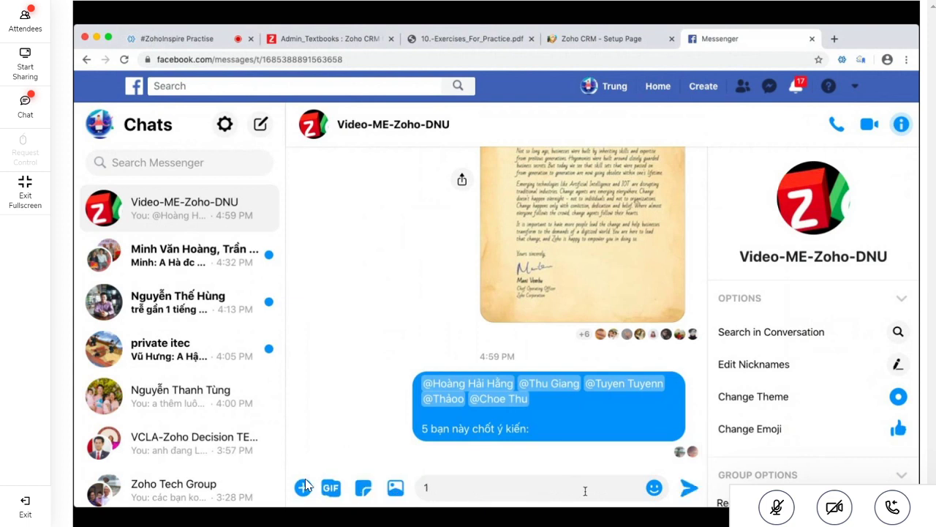
{"action": "type", "text": "1. Học Tiếp"}
{"action": "key", "text": "Return"}
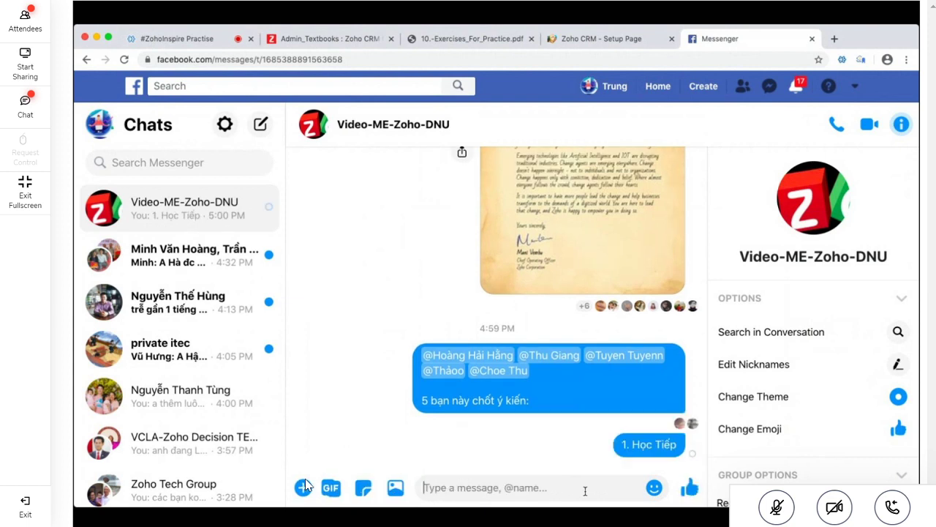
{"action": "type", "text": "2. Làm "}
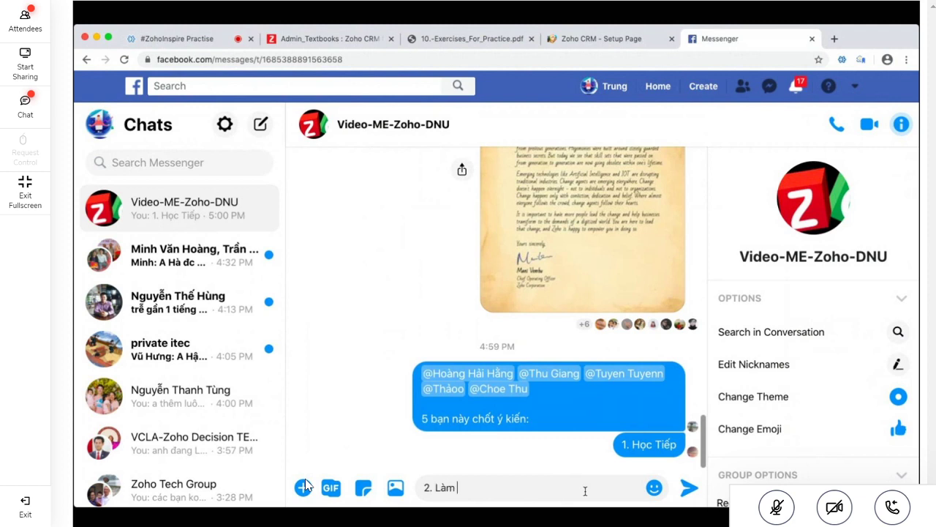
{"action": "type", "text": "bài thi"}
{"action": "key", "text": "Return"}
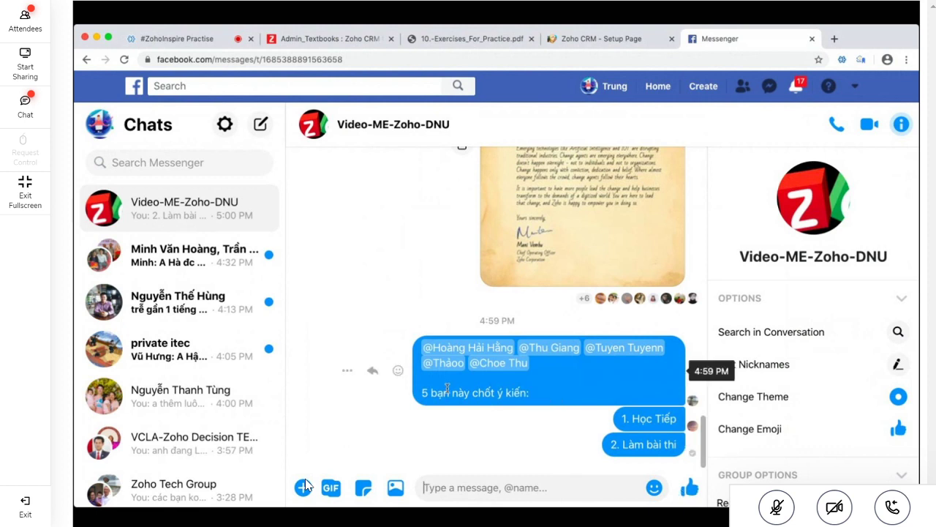
Select the group message text for copying and head toward the meeting tab
{"action": "left_click_drag", "start_coordinate": [432, 395], "coordinate": [669, 432]}
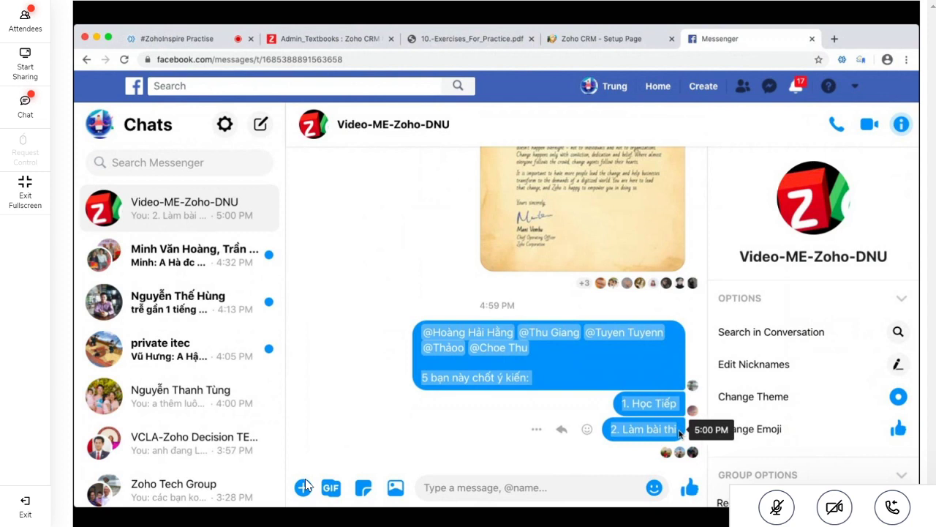
{"action": "left_click", "coordinate": [456, 41]}
{"action": "left_click", "coordinate": [351, 40]}
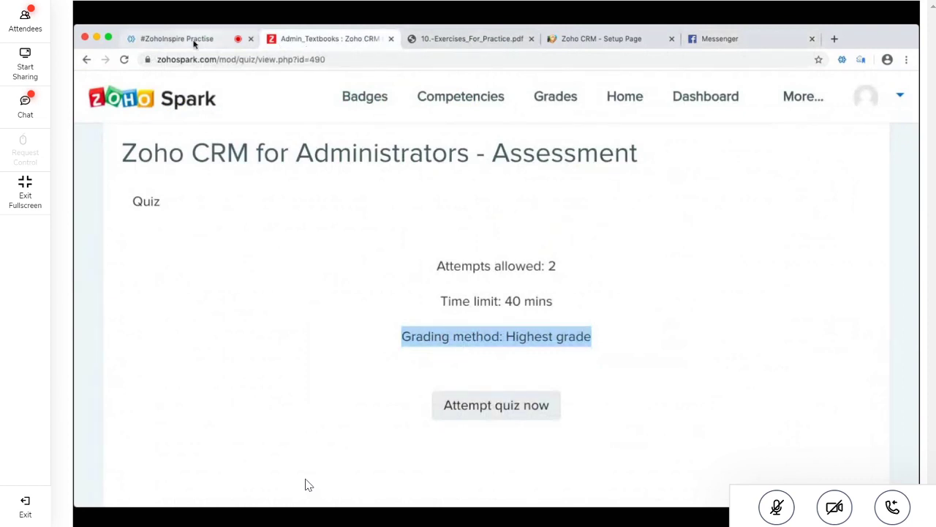
Paste the message in meeting chat, add '1. Học Tiếp', change 'này' to 'nữ', and send
{"action": "left_click", "coordinate": [194, 40]}
{"action": "left_click", "coordinate": [99, 134]}
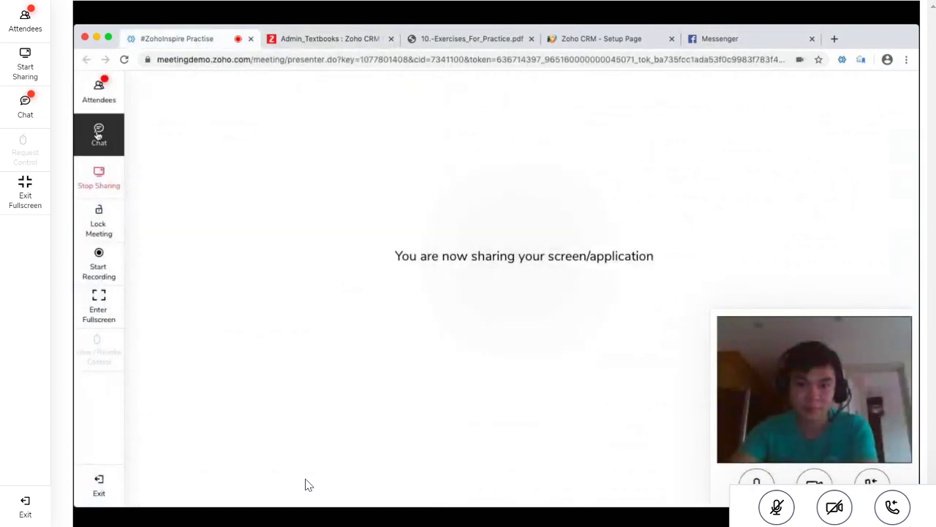
{"action": "key", "text": "ctrl+v"}
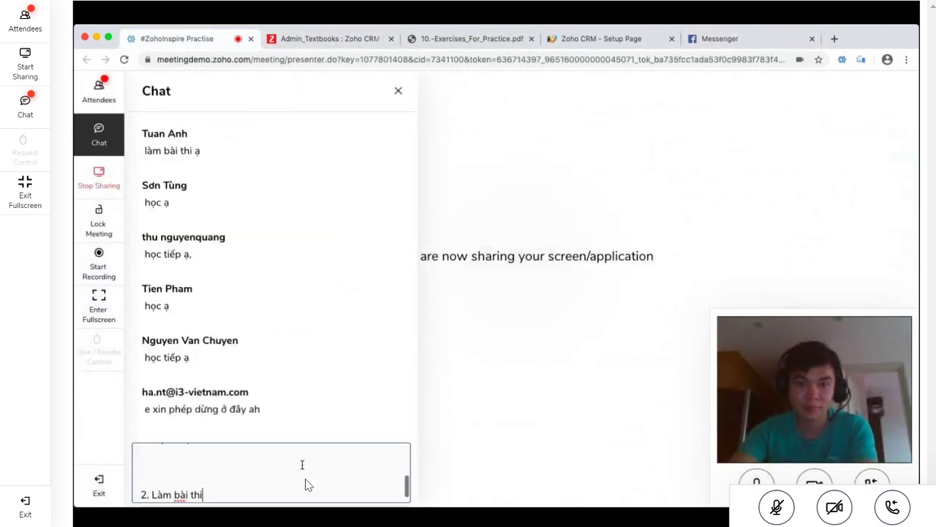
{"action": "key", "text": "Up"}
{"action": "type", "text": "1. Học Tiếp"}
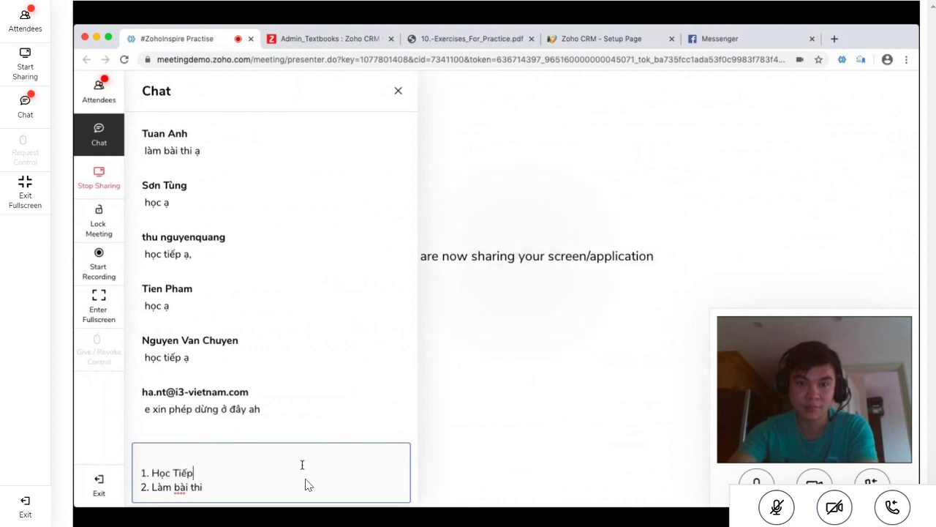
{"action": "key", "text": "Up"}
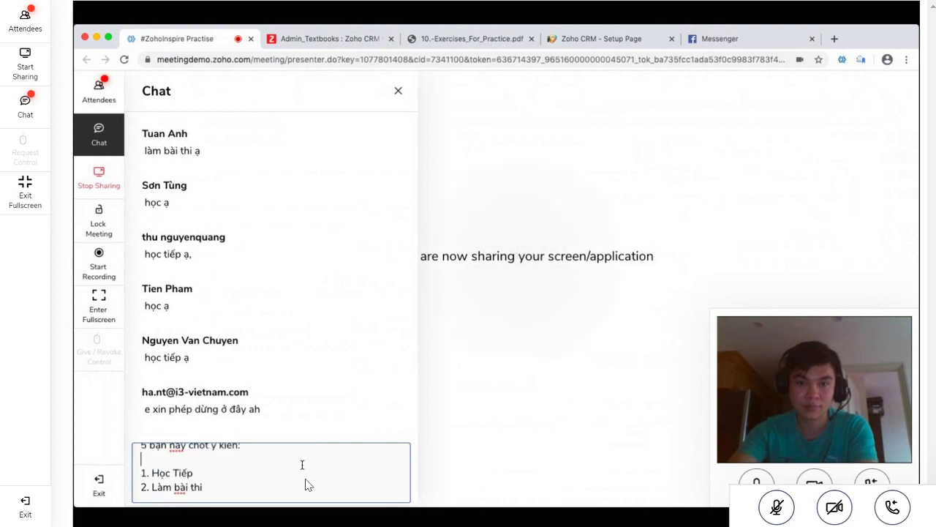
{"action": "key", "text": "BackSpace"}
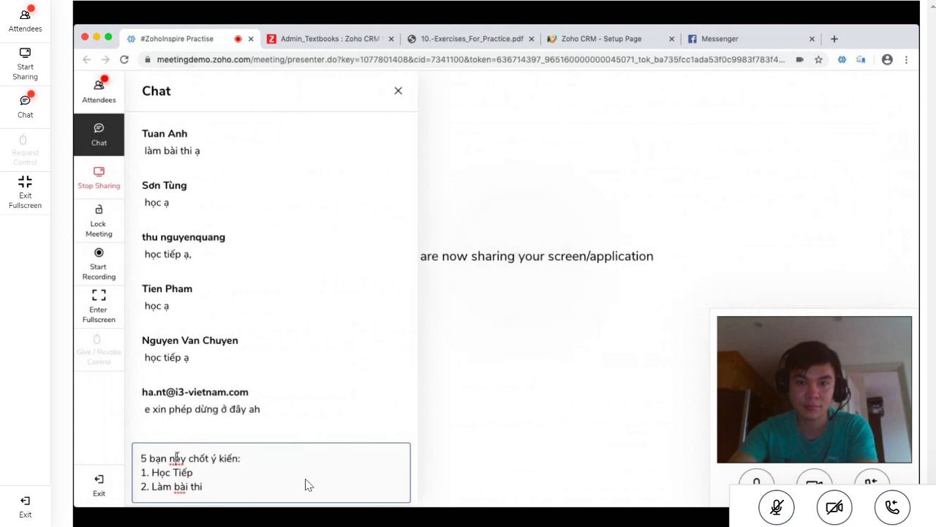
{"action": "double_click", "coordinate": [177, 457]}
{"action": "type", "text": "nữ"}
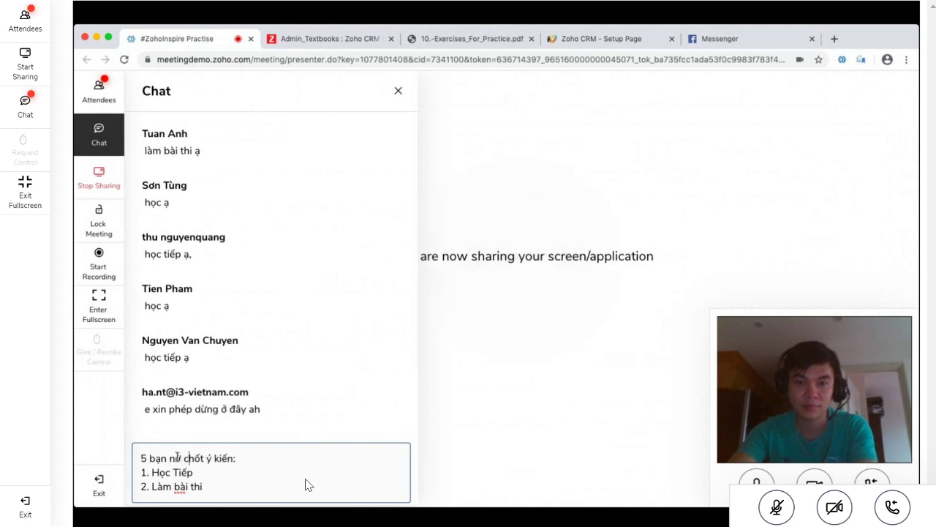
{"action": "key", "text": "Return"}
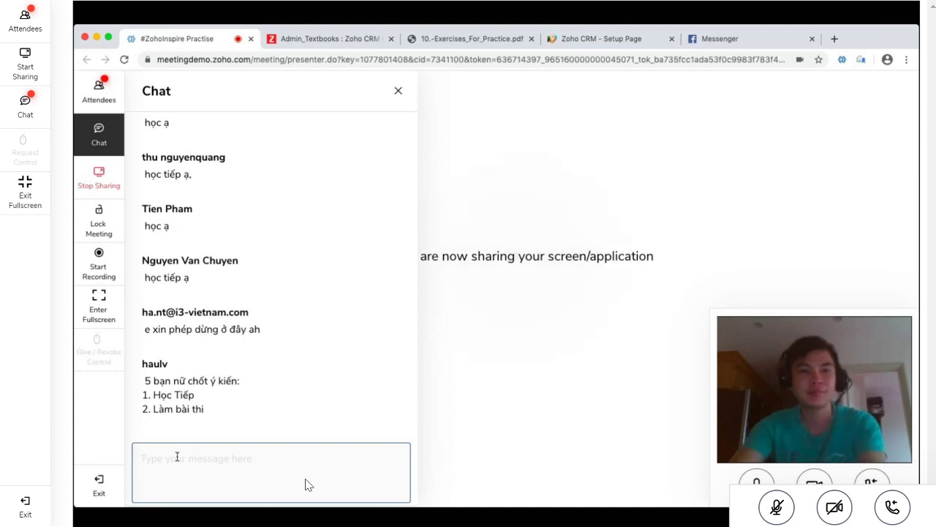
{"action": "left_click", "coordinate": [568, 43]}
Reply 'sorry anh dừng lại' in the private itec conversation
{"action": "left_click", "coordinate": [732, 41]}
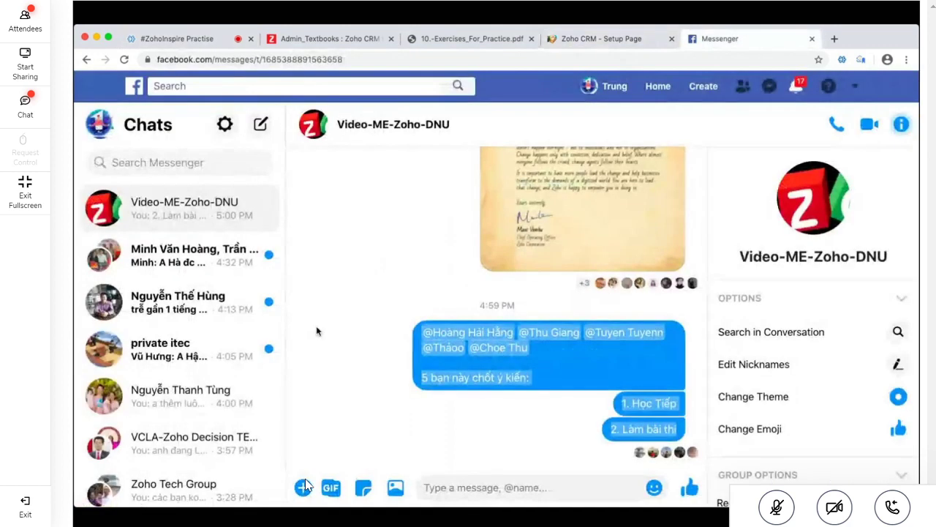
{"action": "left_click", "coordinate": [432, 487]}
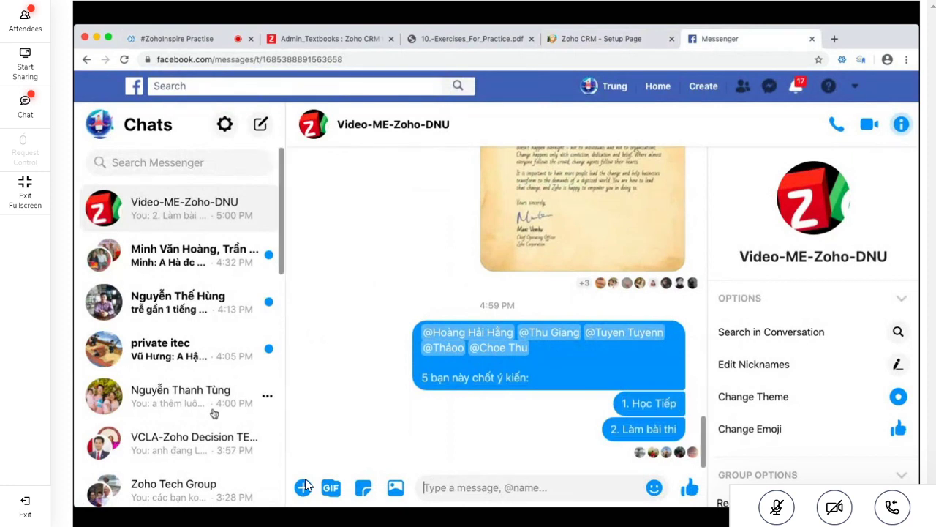
{"action": "left_click", "coordinate": [172, 357]}
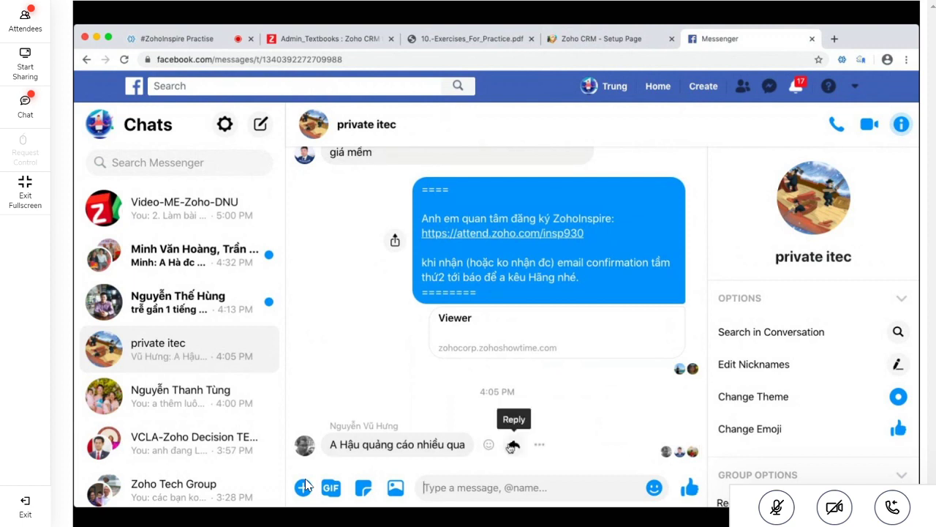
{"action": "left_click", "coordinate": [512, 445]}
{"action": "type", "text": "sorry an"}
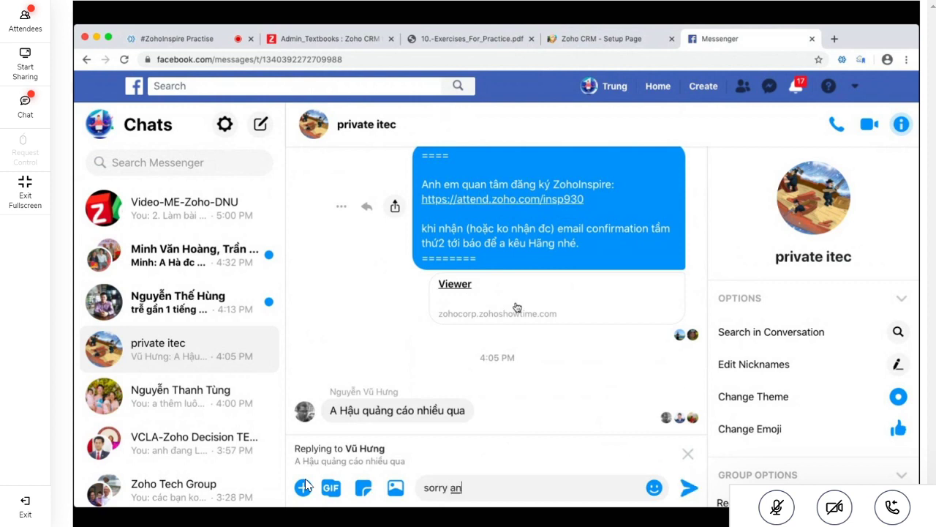
{"action": "type", "text": "h dừng lại"}
{"action": "key", "text": "Return"}
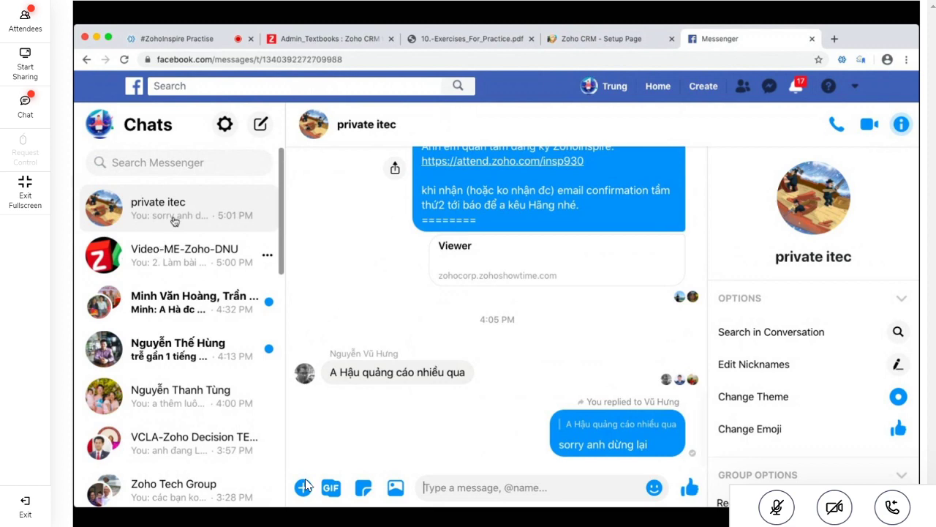
Send 'ok' to a direct chat that just received a message
{"action": "left_click", "coordinate": [171, 246]}
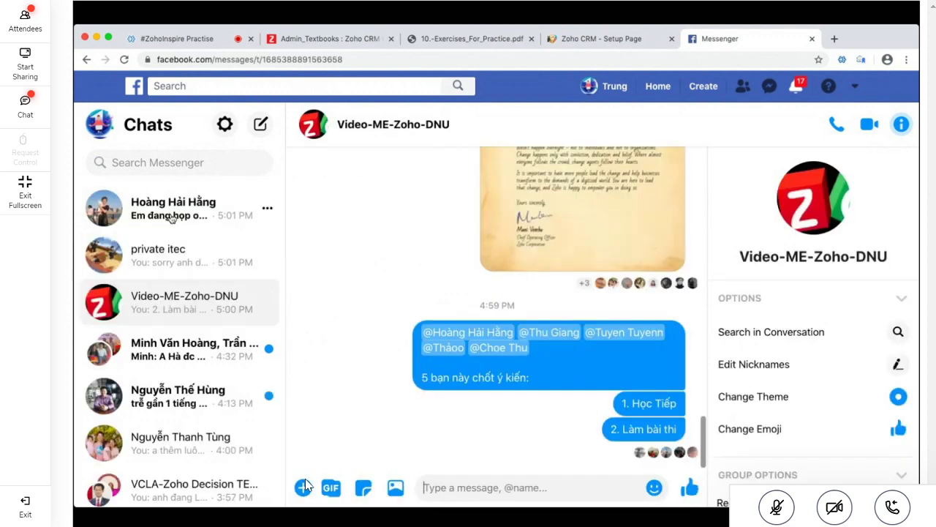
{"action": "left_click", "coordinate": [199, 214]}
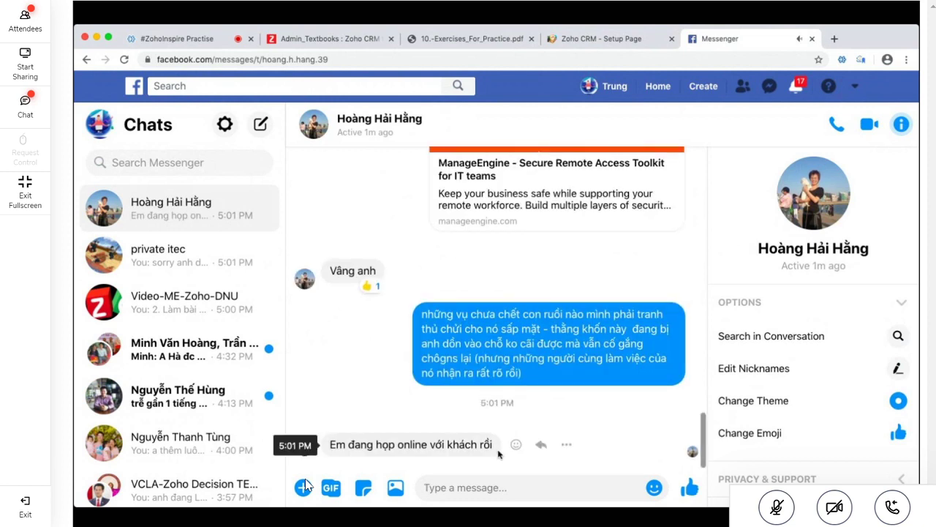
{"action": "type", "text": "ok"}
{"action": "key", "text": "Return"}
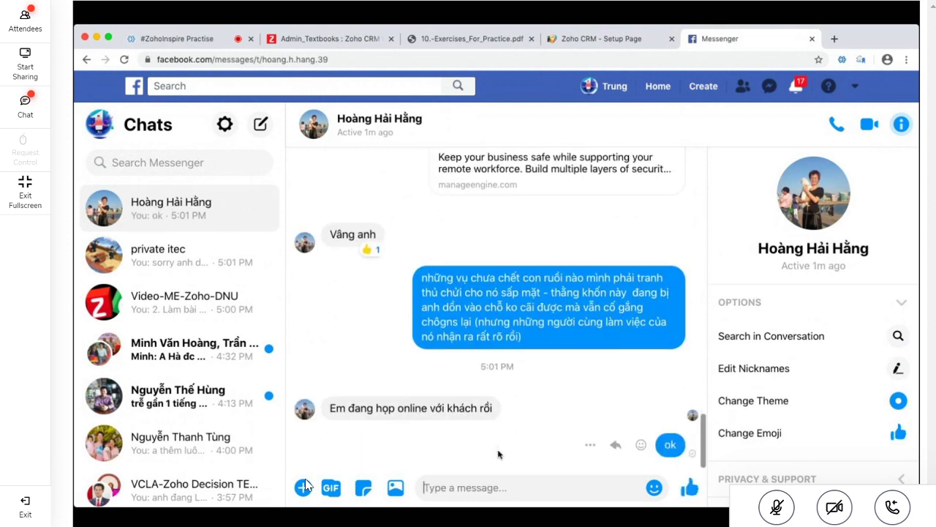
Check the group and another contact, then reply 'ok' in the direct chat with new messages
{"action": "left_click", "coordinate": [181, 293]}
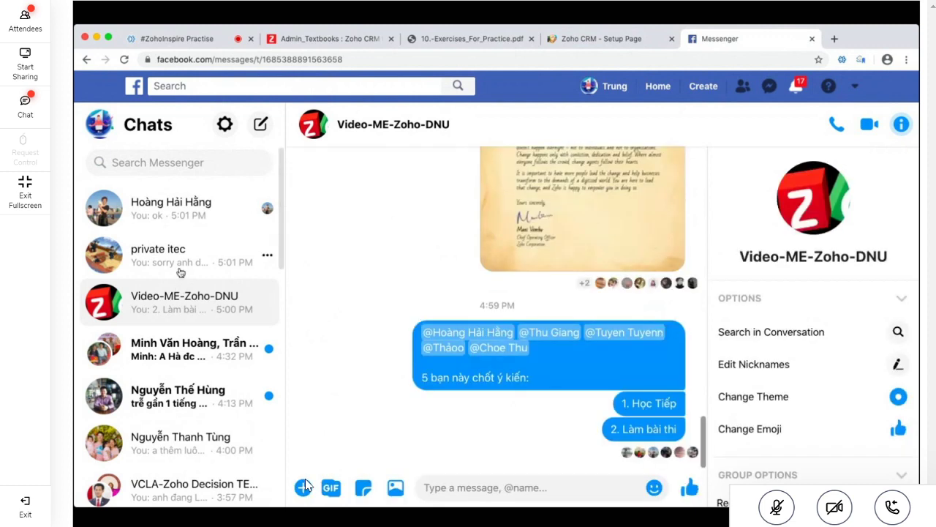
{"action": "scroll", "coordinate": [178, 268], "scroll_direction": "down", "scroll_amount": 1}
{"action": "left_click", "coordinate": [150, 380]}
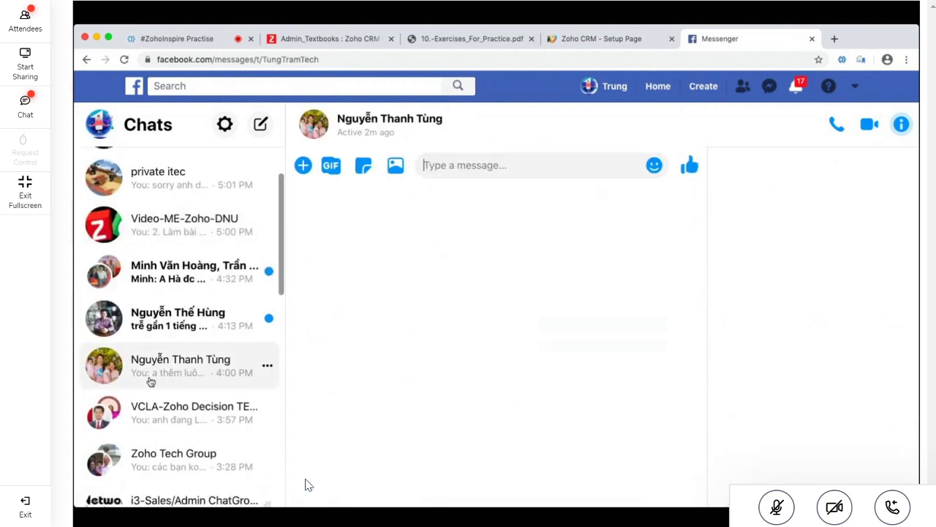
{"action": "scroll", "coordinate": [172, 188], "scroll_direction": "up", "scroll_amount": 2}
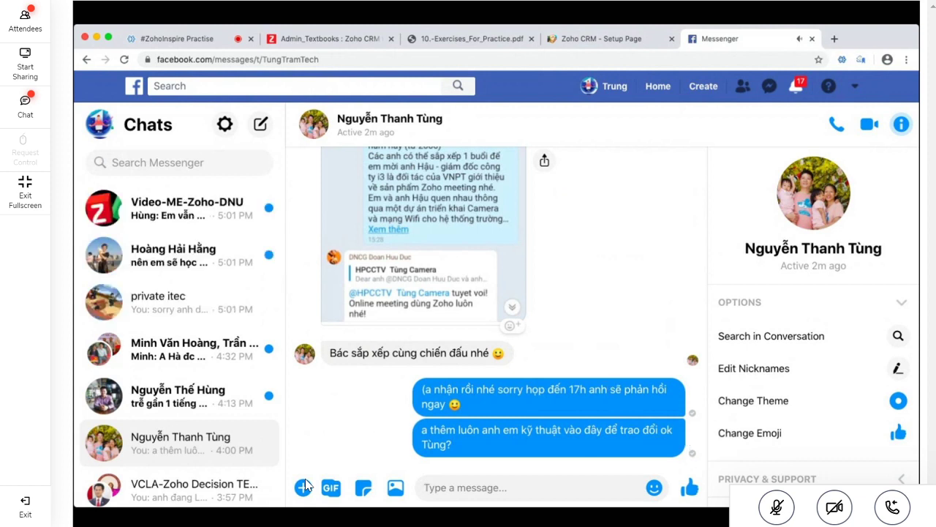
{"action": "left_click", "coordinate": [197, 278]}
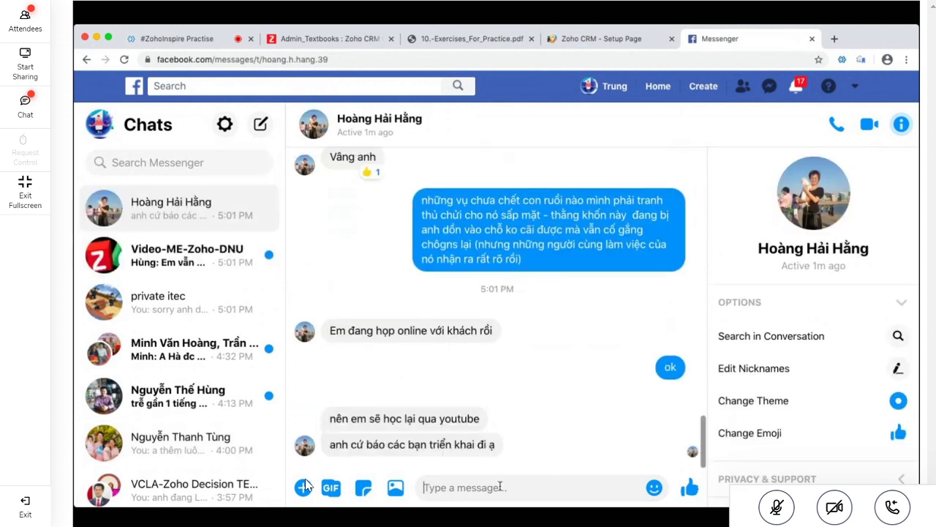
{"action": "type", "text": "ok"}
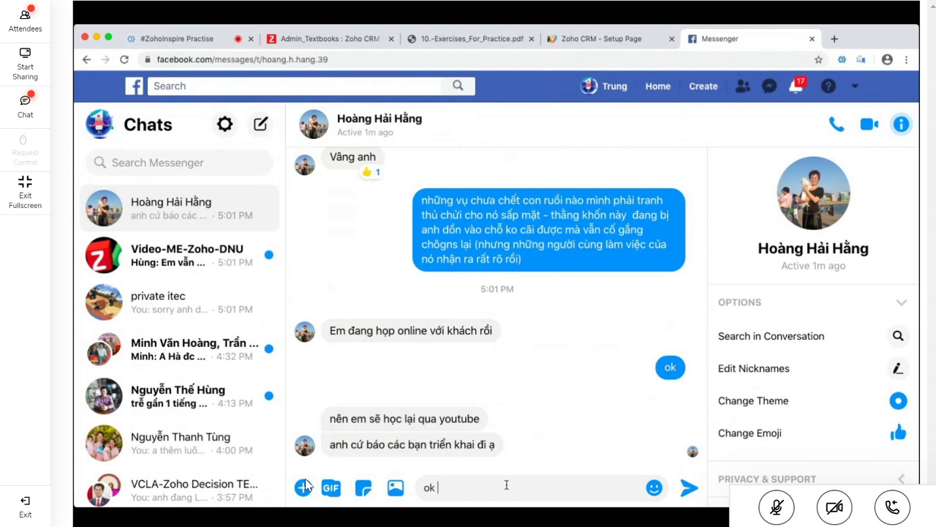
{"action": "key", "text": "Return"}
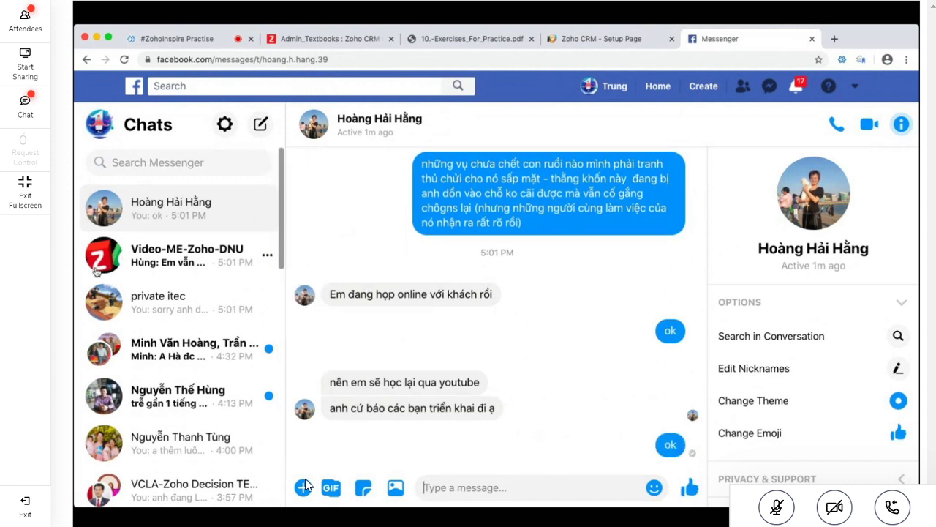
Scroll the chat list and open the Video-ME-Zoho-DNU group conversation
{"action": "scroll", "coordinate": [148, 331], "scroll_direction": "down", "scroll_amount": 3}
{"action": "scroll", "coordinate": [148, 331], "scroll_direction": "down", "scroll_amount": 1}
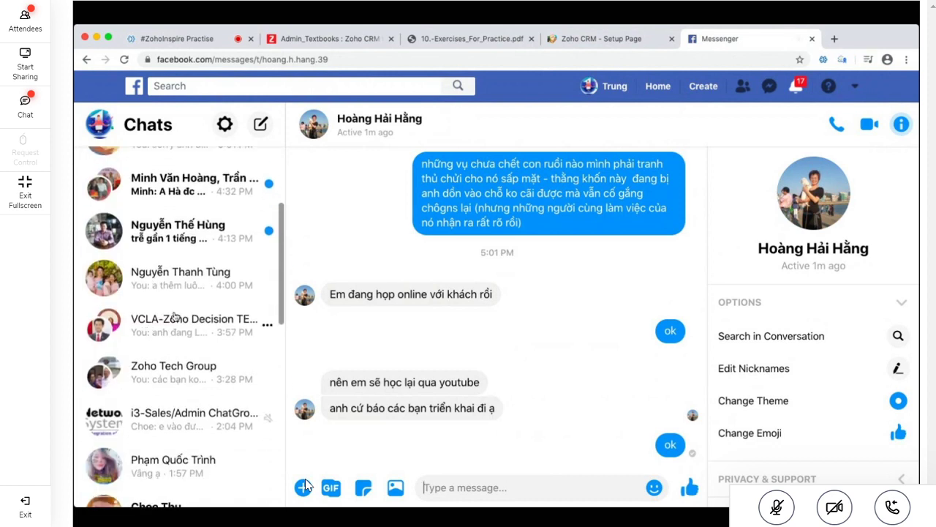
{"action": "scroll", "coordinate": [183, 330], "scroll_direction": "up", "scroll_amount": 4}
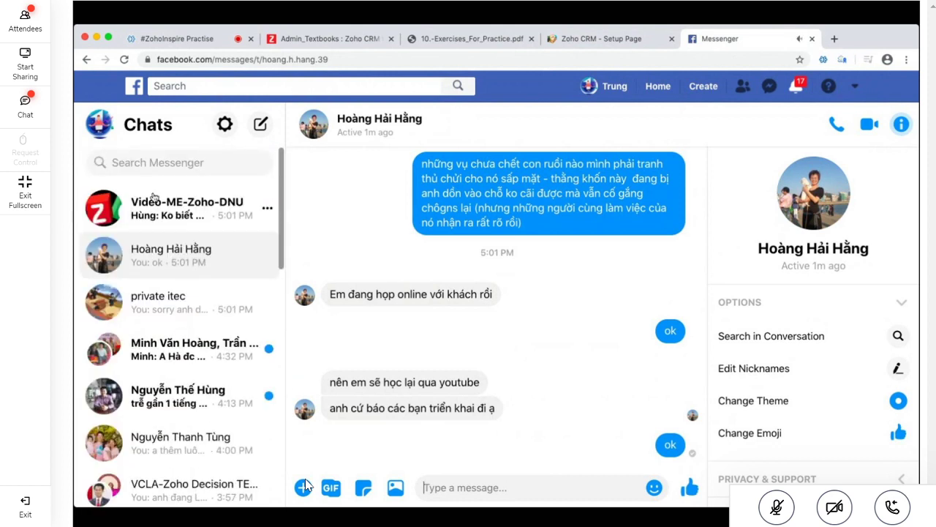
{"action": "left_click", "coordinate": [178, 204]}
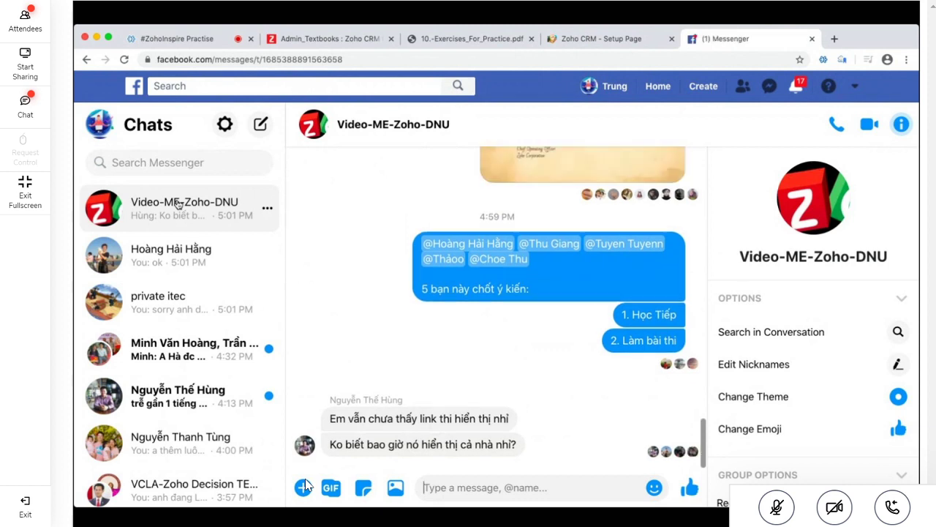
Write a group reply saying the vendor decides who gets exam links, asking about Company i3
{"action": "left_click", "coordinate": [178, 204]}
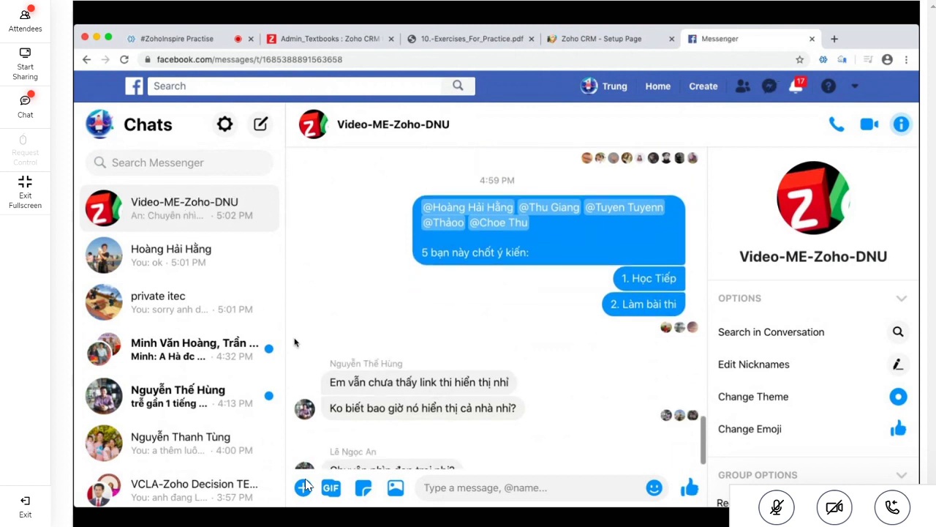
{"action": "type", "text": "đợ"}
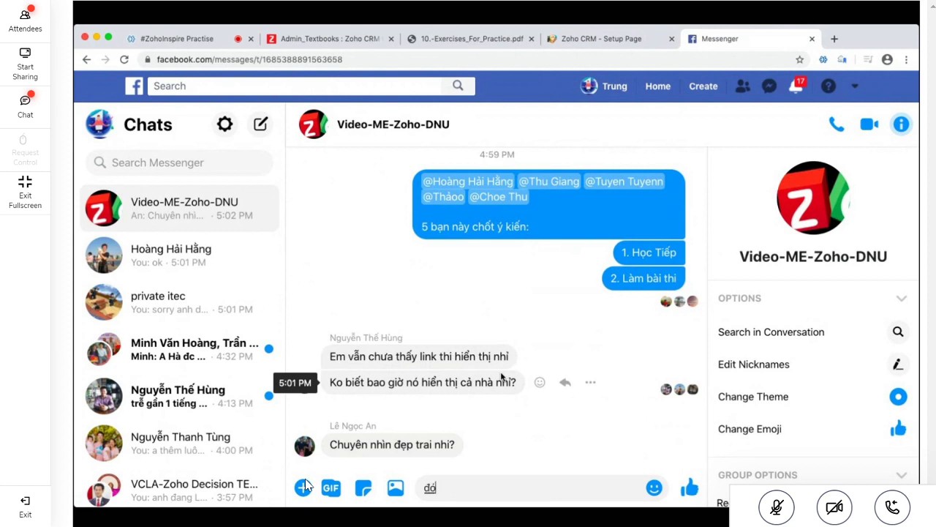
{"action": "type", "text": "ó là do hẵng"}
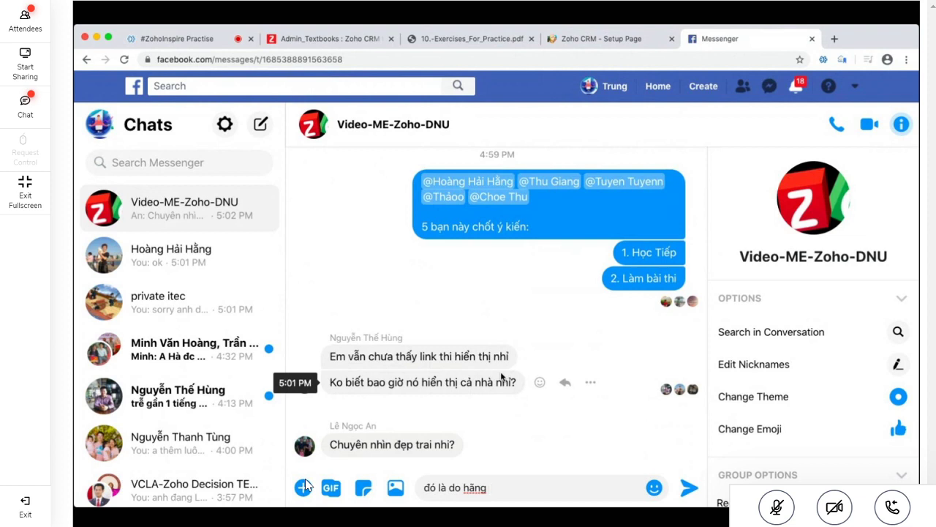
{"action": "type", "text": "chấp th"}
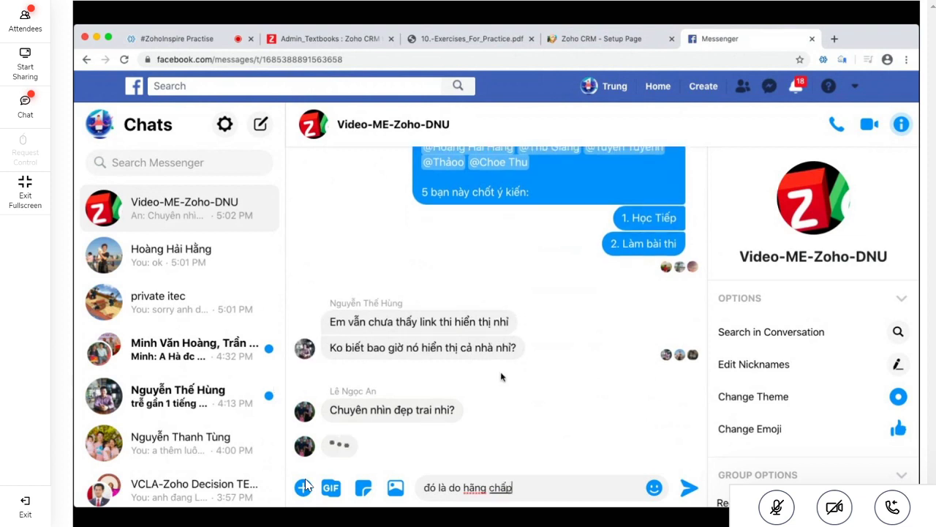
{"action": "key", "text": "BackSpace"}
{"action": "key", "text": "BackSpace"}
{"action": "key", "text": "BackSpace"}
{"action": "key", "text": "BackSpace"}
{"action": "key", "text": "BackSpace"}
{"action": "key", "text": "BackSpace"}
{"action": "key", "text": "BackSpace"}
{"action": "type", "text": "g quyết định v"}
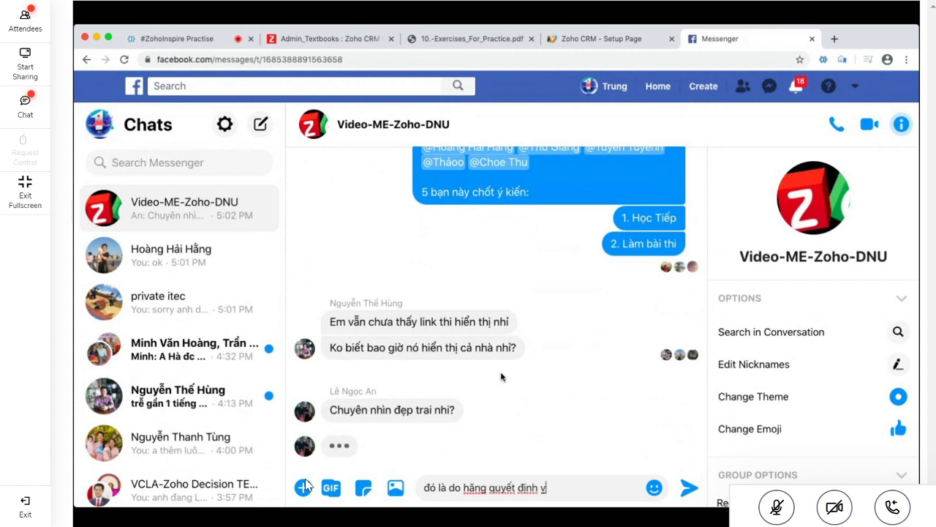
{"action": "type", "text": "à gửi đến ai "}
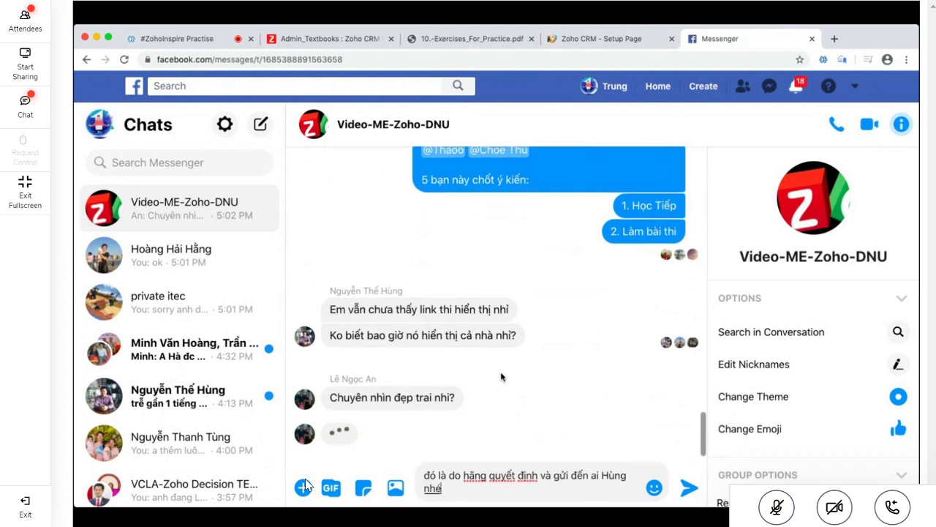
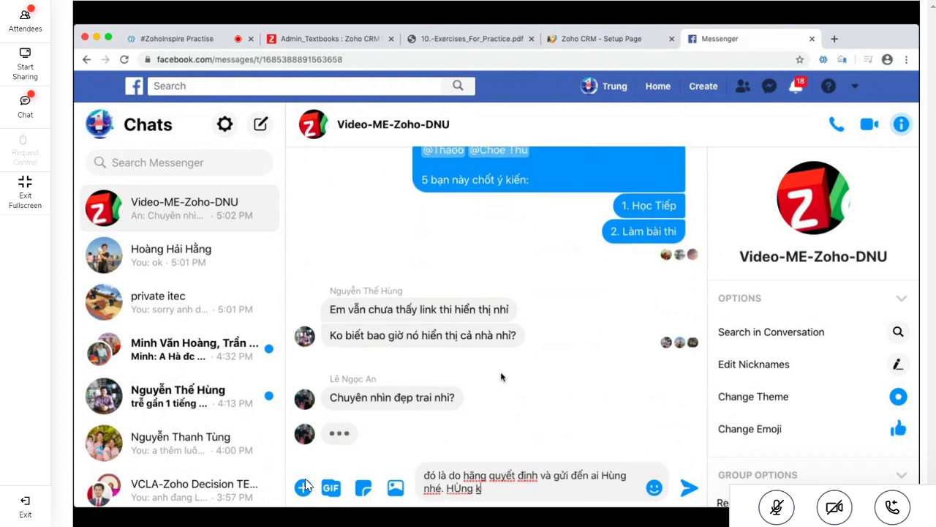
{"action": "type", "text": "ungf khi đăng ký Z"}
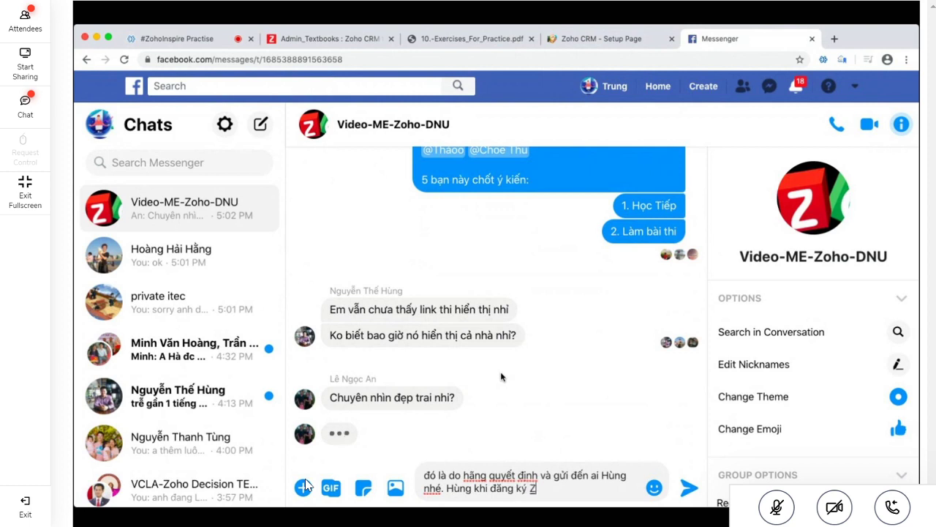
{"action": "type", "text": "oho Spa"}
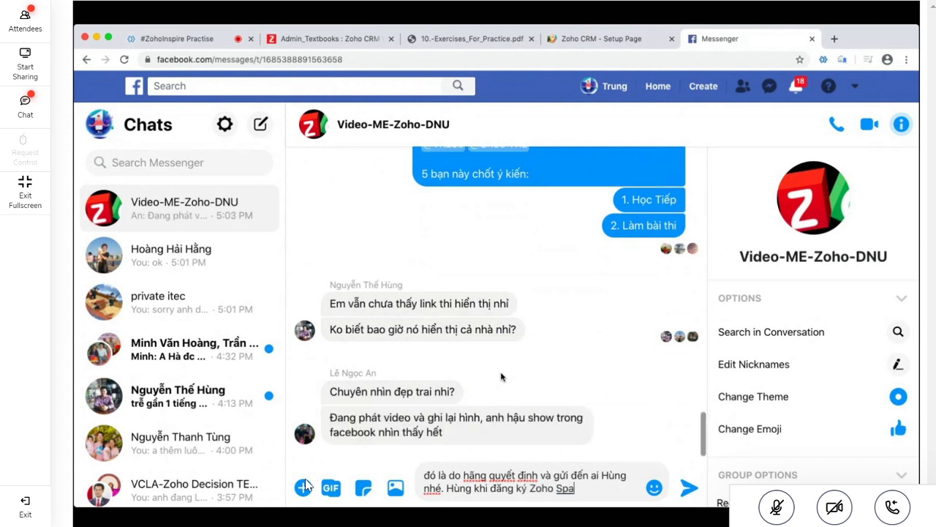
{"action": "type", "text": "rk có dùng"}
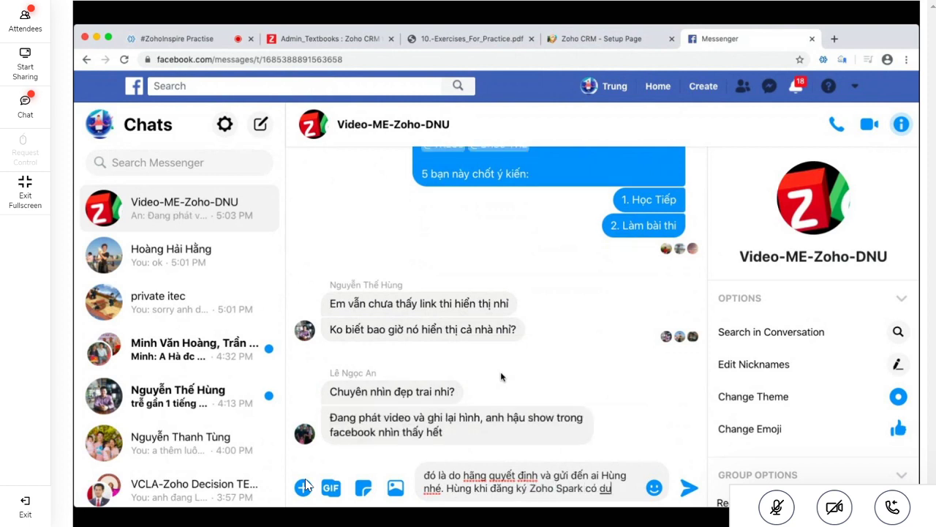
{"action": "type", "text": " Co"}
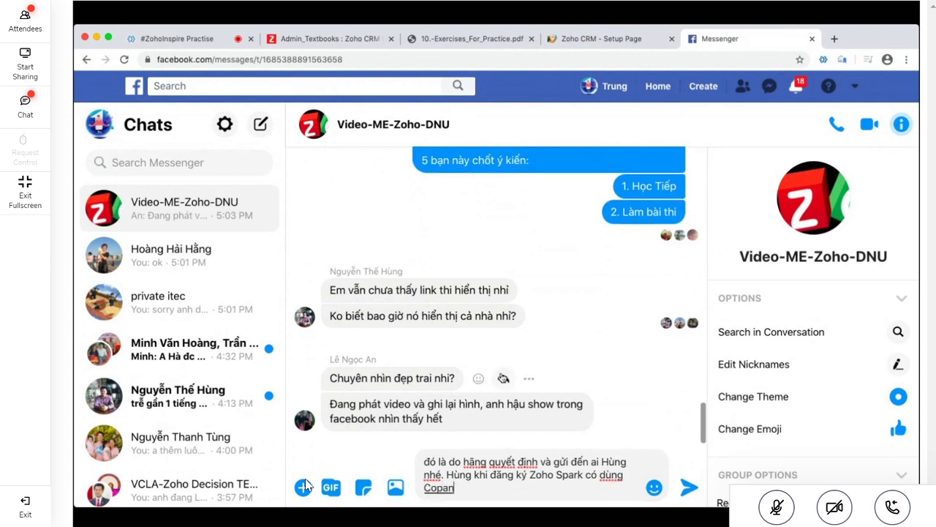
{"action": "type", "text": "mpany là i3 ko?"}
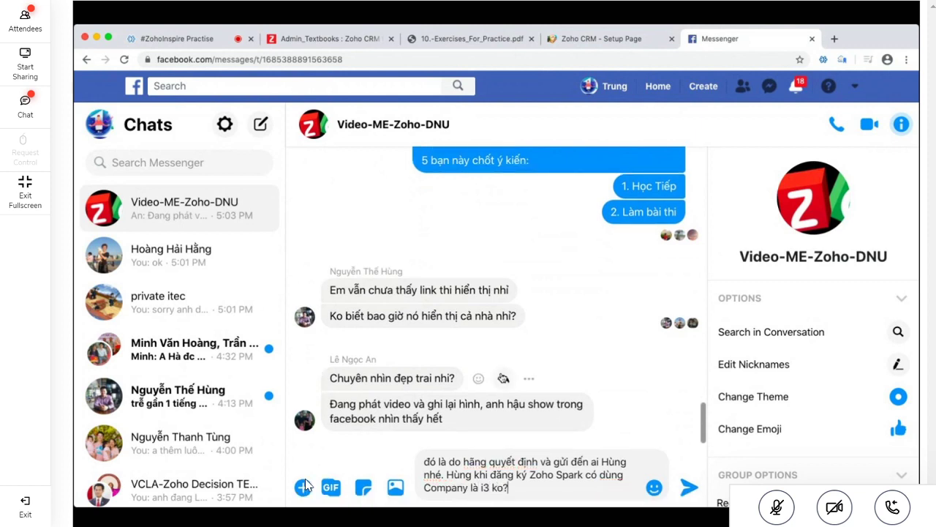
Add the line 'Em vào Zoho Spark nếu chưa thấy link exam bảo anh', send it, then send 'ok'
{"action": "key", "text": "shift+Return"}
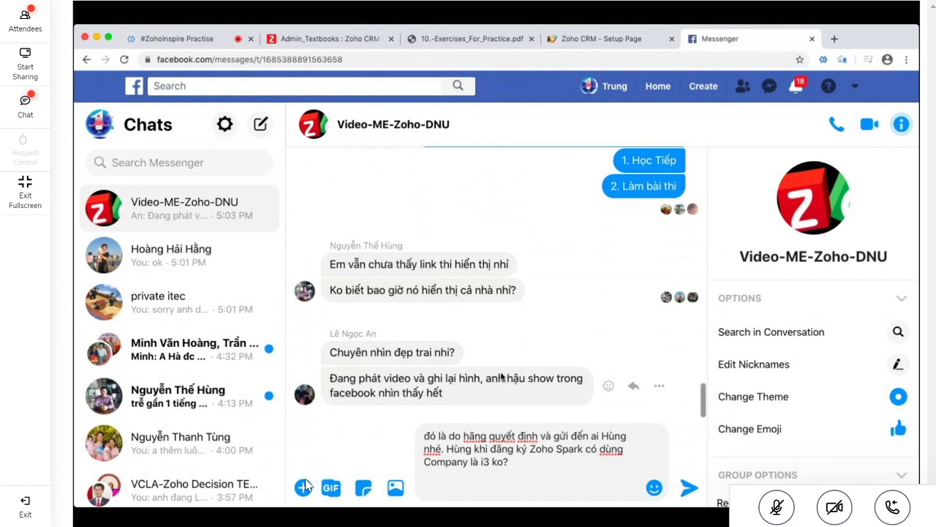
{"action": "type", "text": "Em vào Zoho Sp"}
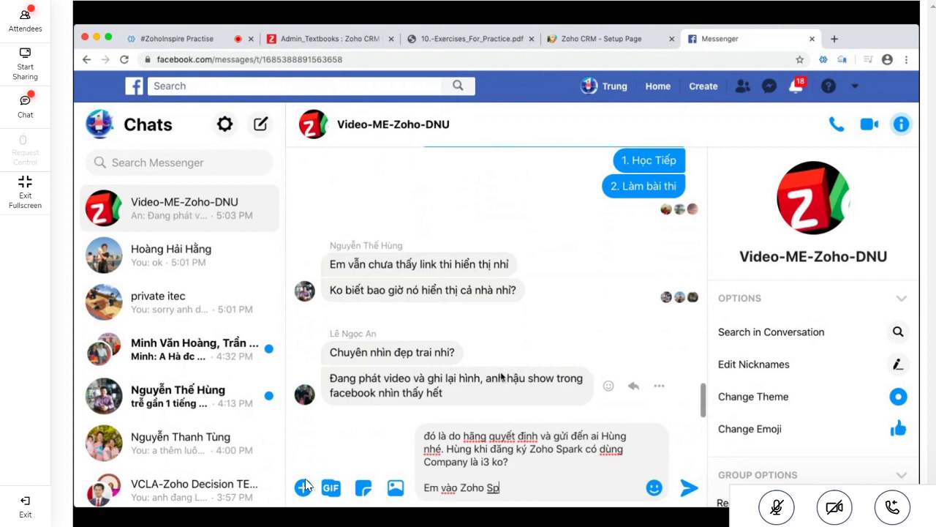
{"action": "type", "text": "ark nếu chưa thấy l"}
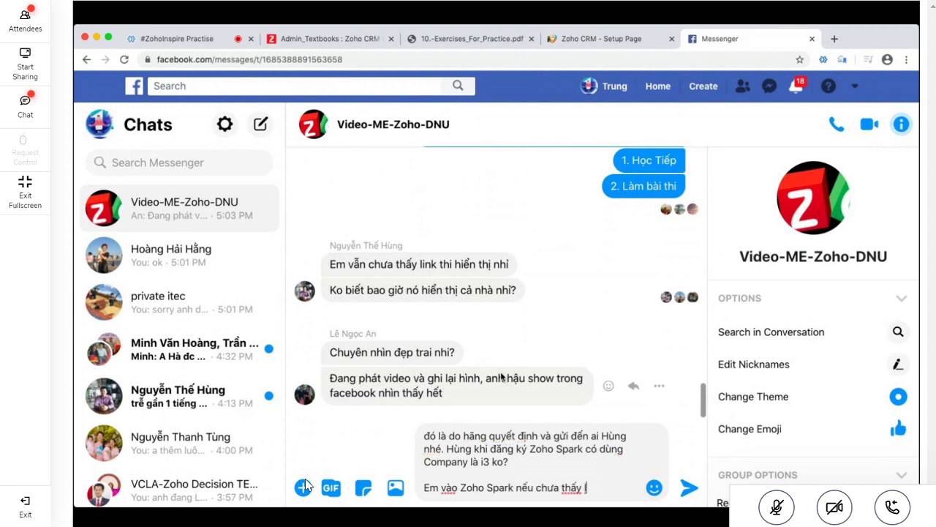
{"action": "type", "text": "ink exam bảo anh"}
{"action": "key", "text": "Return"}
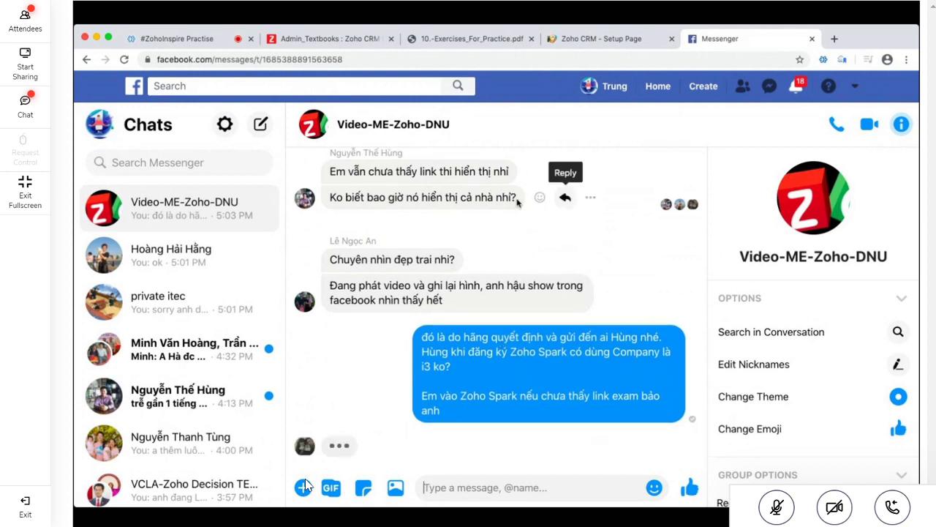
{"action": "type", "text": "ok"}
{"action": "key", "text": "Return"}
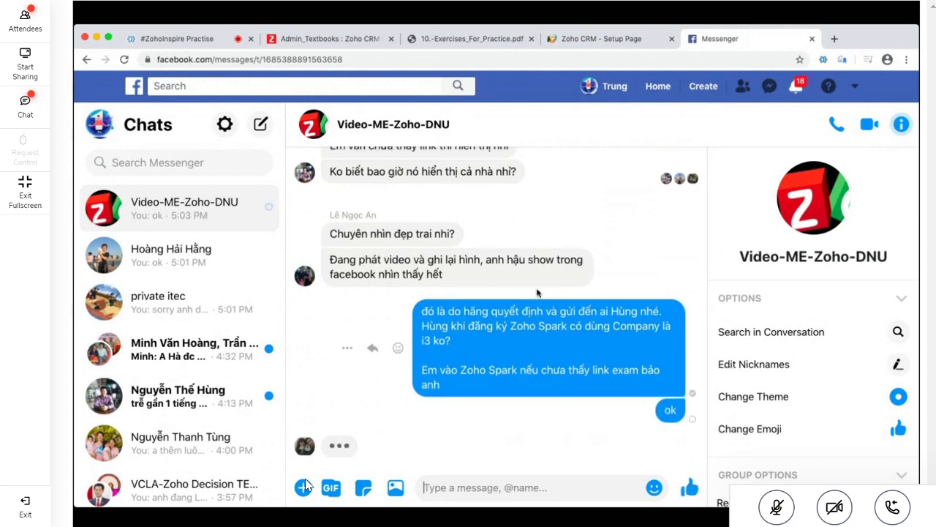
Cycle through the CRM, PDF and quiz tabs, then stop sharing the screen in the meeting
{"action": "left_click", "coordinate": [602, 38]}
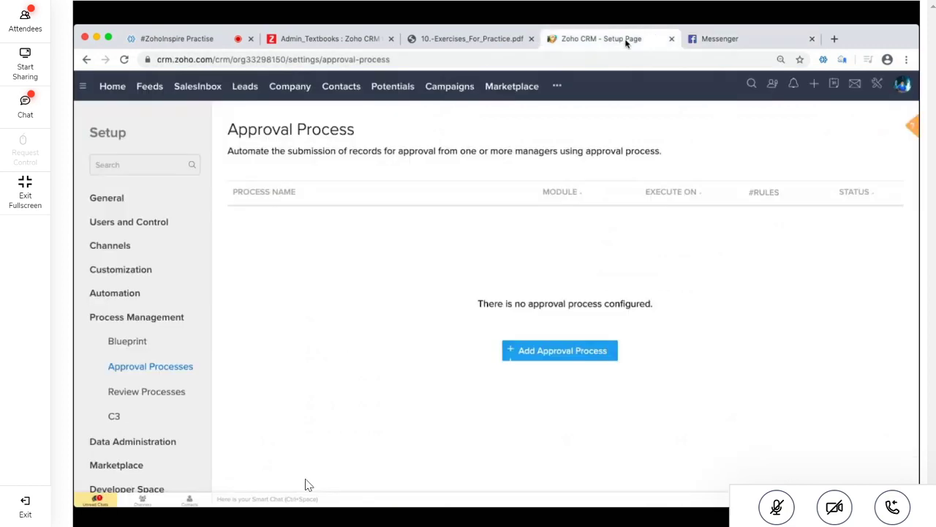
{"action": "left_click", "coordinate": [472, 38]}
{"action": "left_click", "coordinate": [348, 39]}
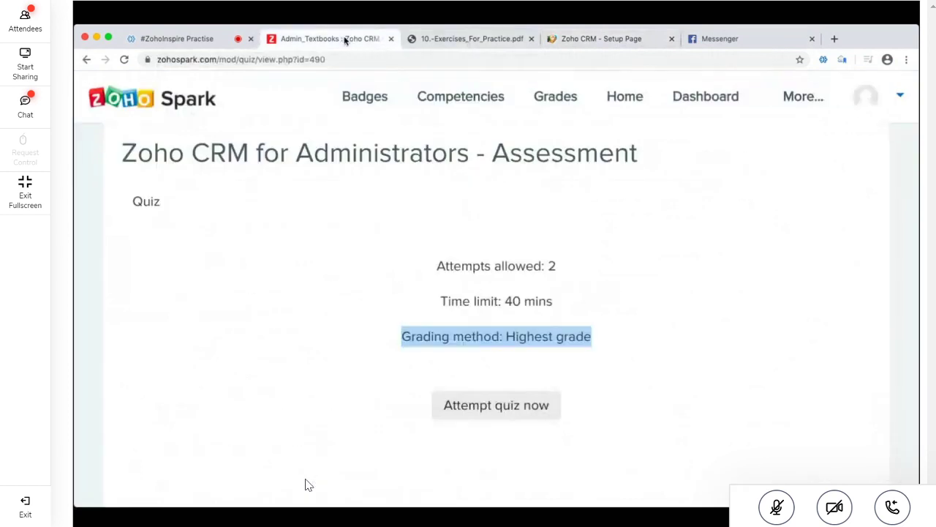
{"action": "left_click", "coordinate": [367, 253]}
{"action": "left_click", "coordinate": [598, 44]}
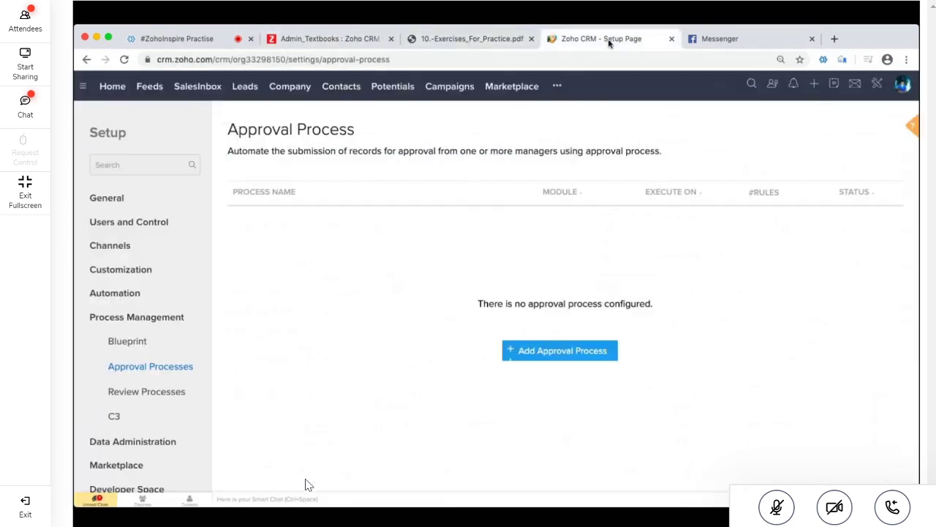
{"action": "left_click", "coordinate": [186, 42]}
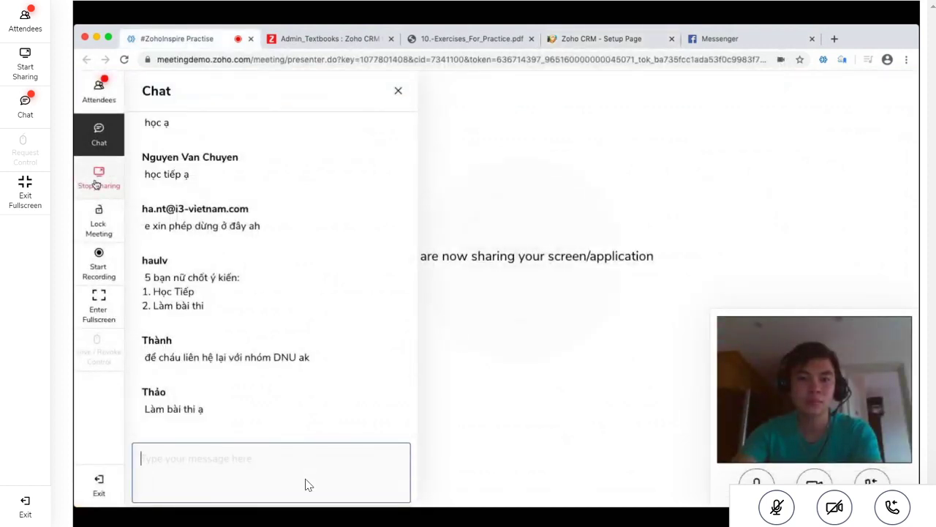
{"action": "left_click", "coordinate": [95, 184]}
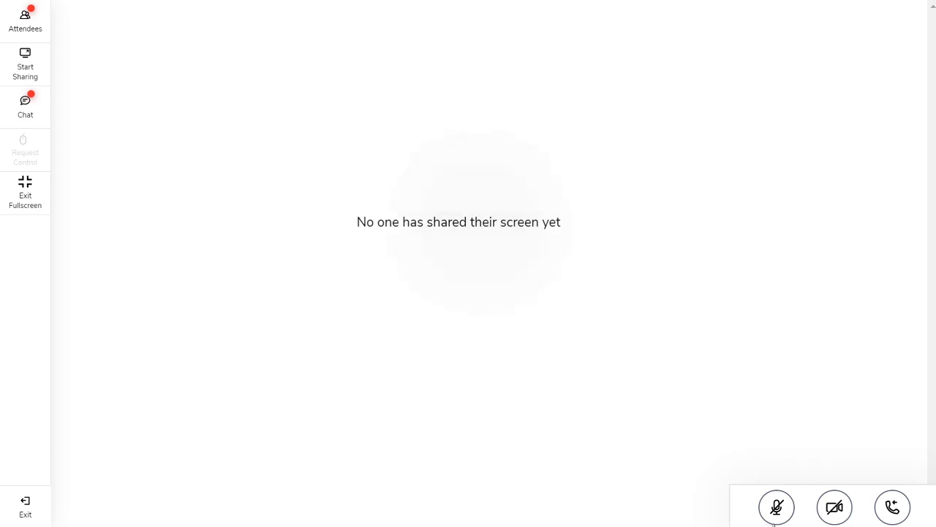
{"action": "left_click", "coordinate": [779, 510]}
{"action": "left_click", "coordinate": [780, 510]}
{"action": "left_click", "coordinate": [777, 507]}
{"action": "left_click", "coordinate": [777, 509]}
{"action": "left_click", "coordinate": [779, 510]}
{"action": "left_click", "coordinate": [778, 507]}
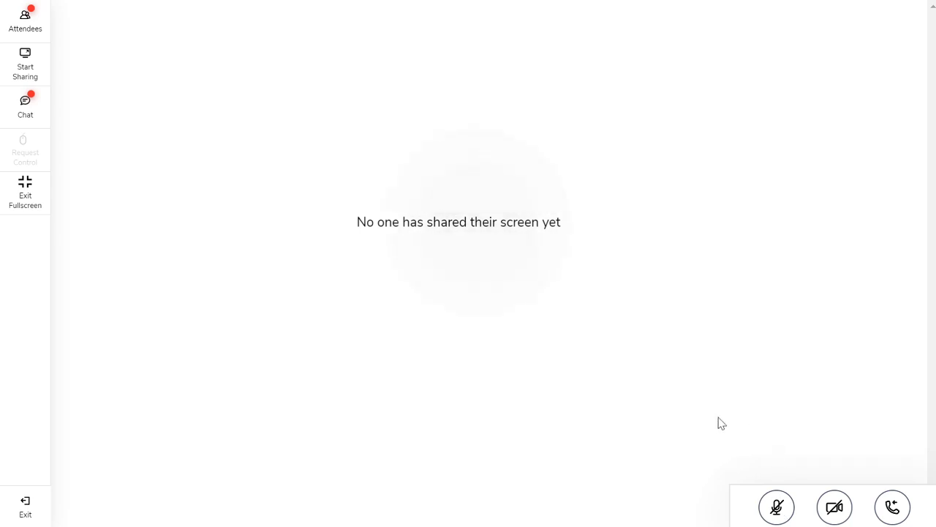